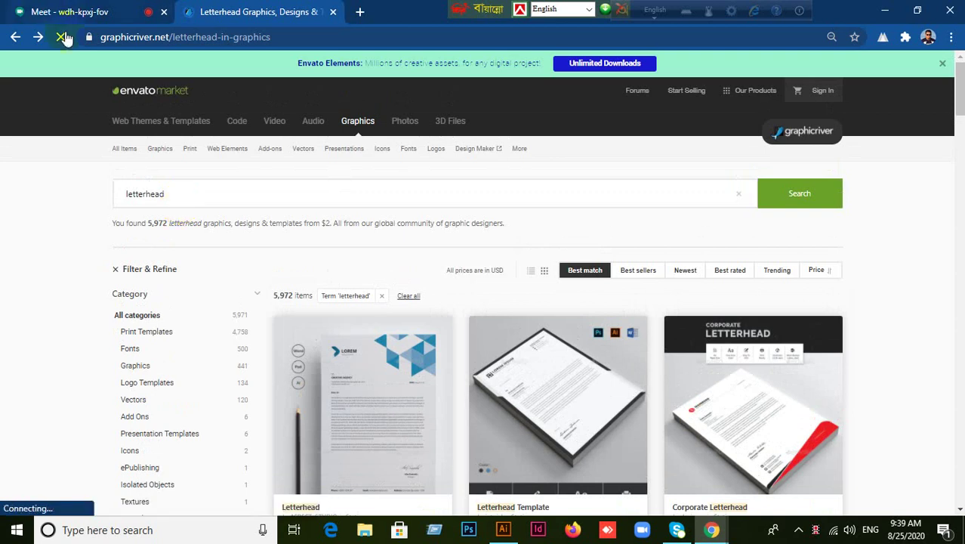
Scroll through the GraphicRiver letterhead designs for reference.
{"action": "scroll", "coordinate": [430, 326], "scroll_direction": "down", "scroll_amount": 3}
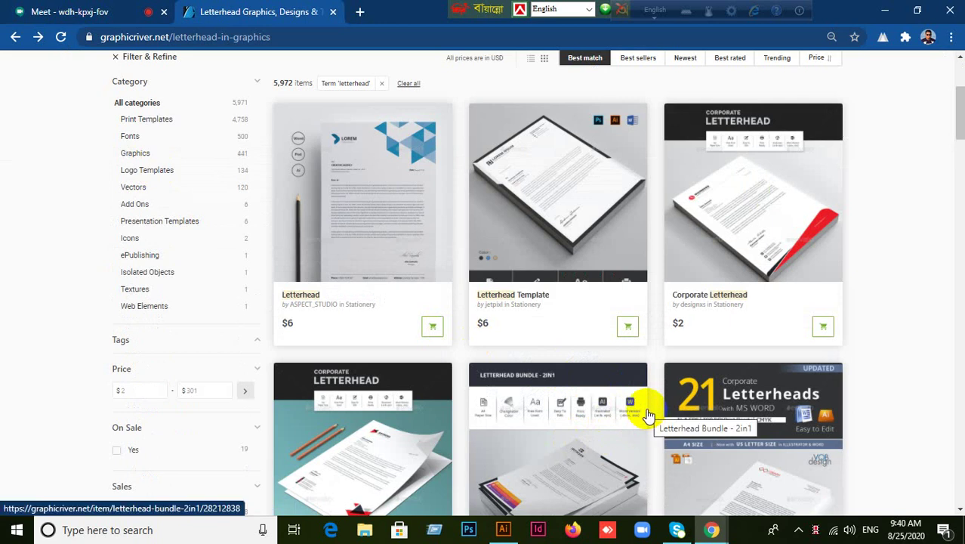
{"action": "scroll", "coordinate": [647, 412], "scroll_direction": "down", "scroll_amount": 2}
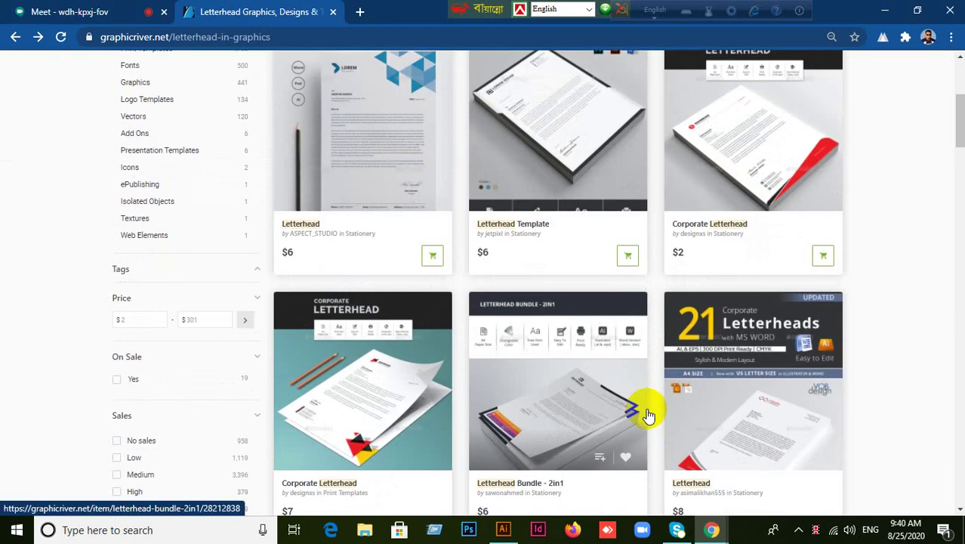
{"action": "scroll", "coordinate": [647, 412], "scroll_direction": "up", "scroll_amount": 2}
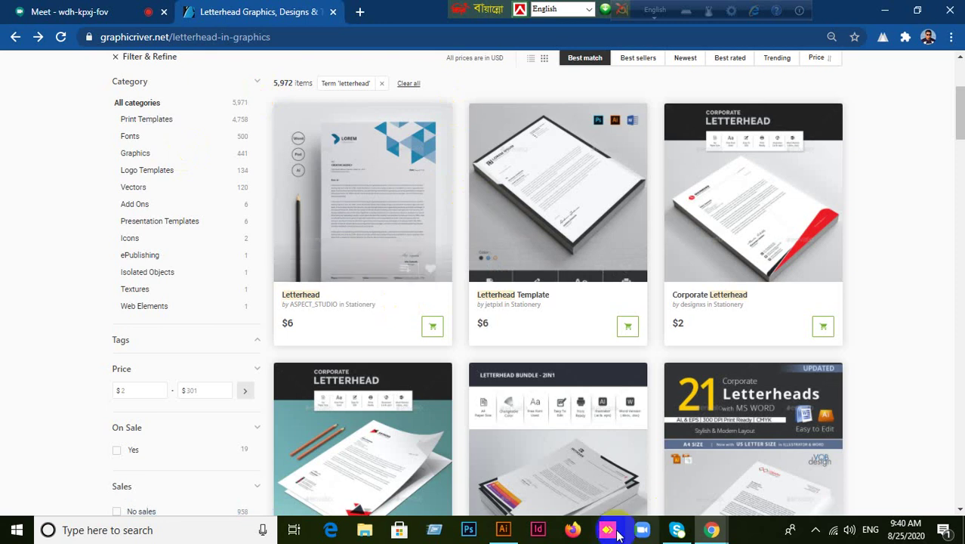
Switch to the Illustrator letterhead and select the blue header rectangle.
{"action": "left_click", "coordinate": [517, 508]}
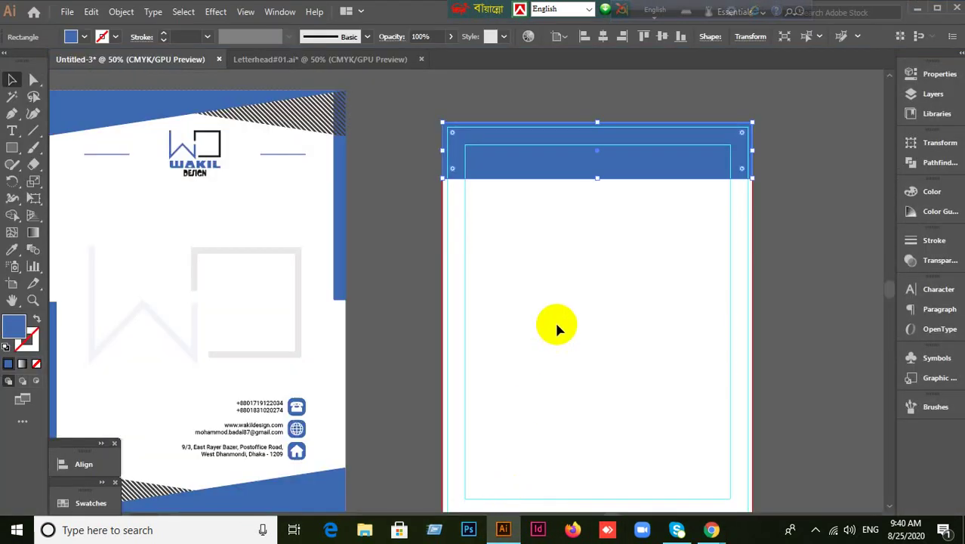
{"action": "left_click", "coordinate": [557, 326]}
{"action": "left_click", "coordinate": [597, 167]}
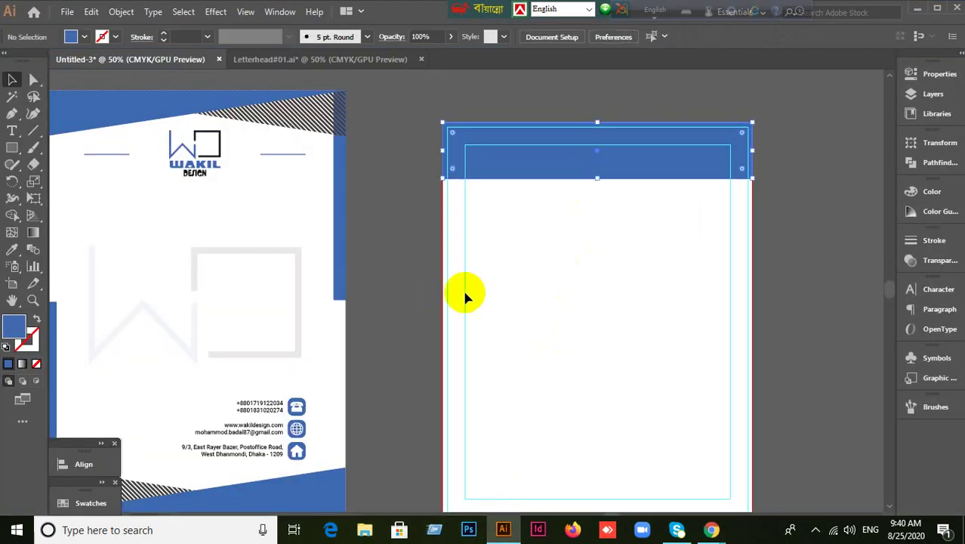
{"action": "left_click", "coordinate": [33, 134]}
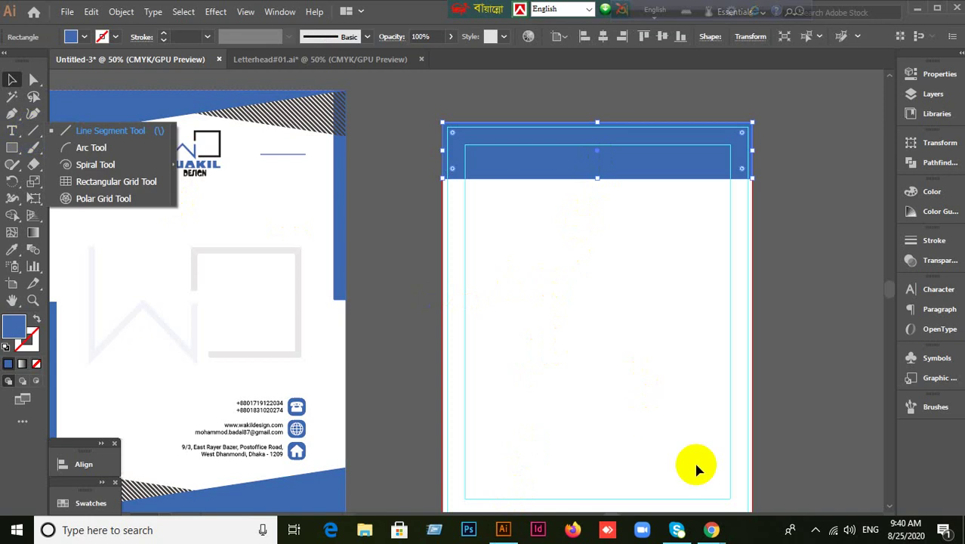
{"action": "left_click", "coordinate": [693, 464]}
Admit the waiting guest into the Meet call, then return to Illustrator.
{"action": "mouse_move", "coordinate": [712, 530]}
{"action": "left_click", "coordinate": [677, 498]}
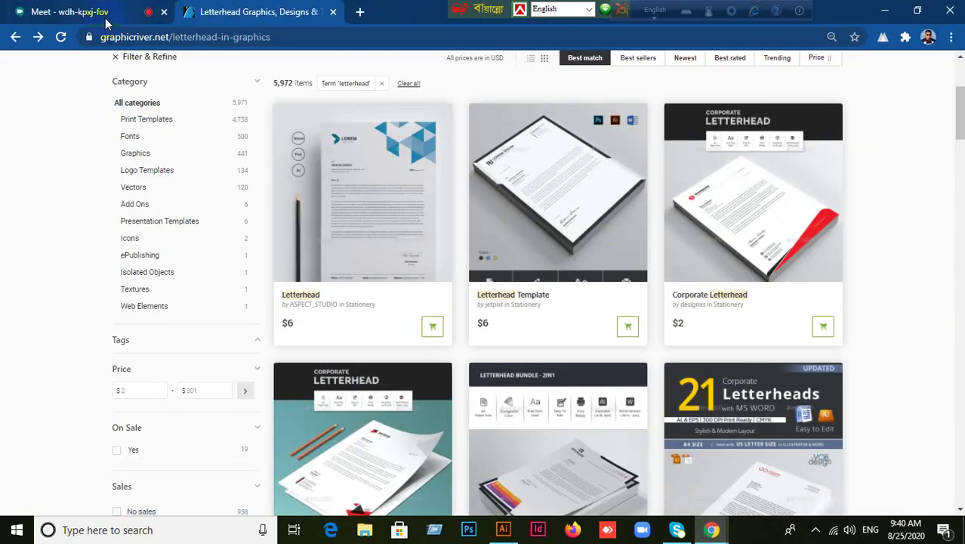
{"action": "left_click", "coordinate": [97, 13]}
{"action": "left_click", "coordinate": [622, 323]}
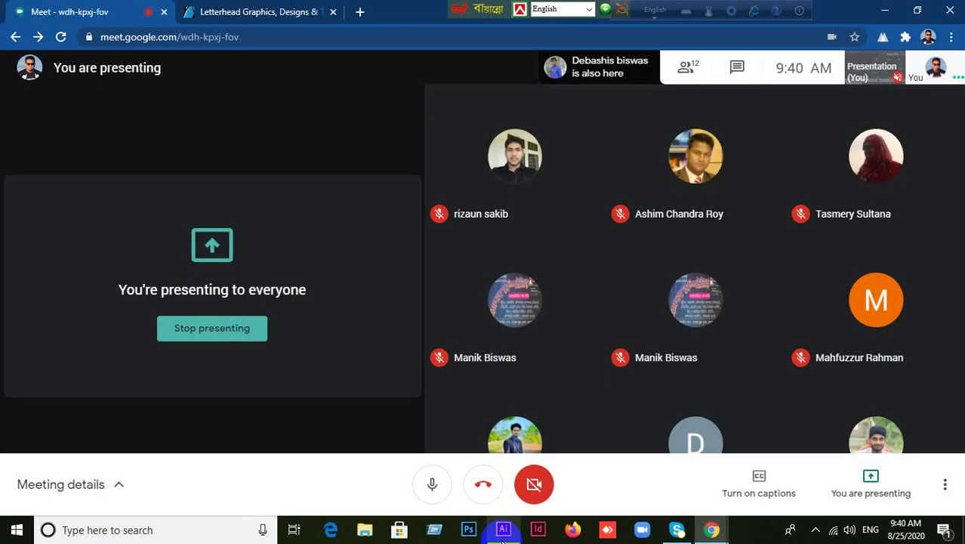
{"action": "left_click", "coordinate": [503, 532]}
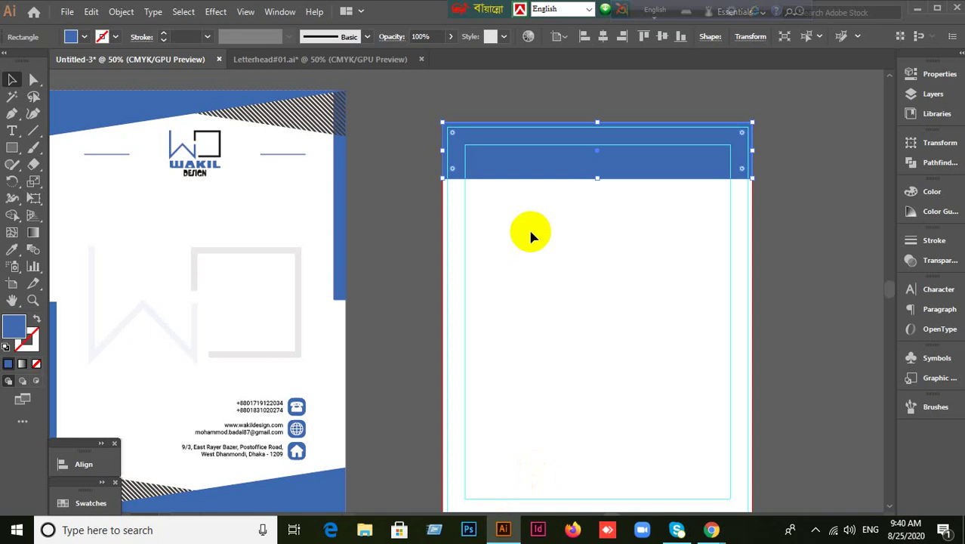
Try a straight line across the top of the header, then undo it.
{"action": "mouse_move", "coordinate": [33, 136]}
{"action": "left_mouse_down"}
{"action": "mouse_move", "coordinate": [86, 144]}
{"action": "mouse_move", "coordinate": [32, 129]}
{"action": "left_mouse_up"}
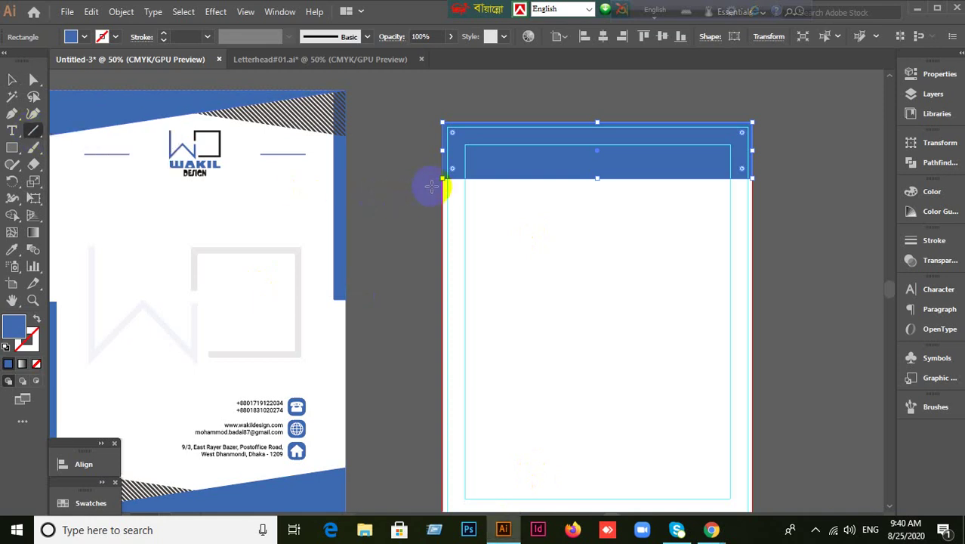
{"action": "left_click_drag", "start_coordinate": [443, 179], "coordinate": [780, 136]}
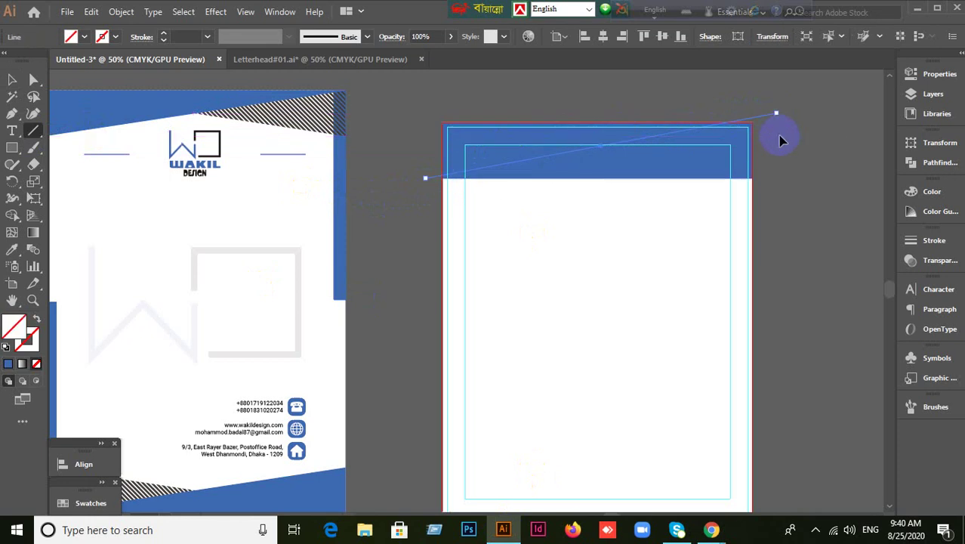
{"action": "key", "text": "ctrl+z"}
Try the Pen tool and a fill/stroke swap on the header rectangle, undoing the swap.
{"action": "left_click", "coordinate": [12, 114]}
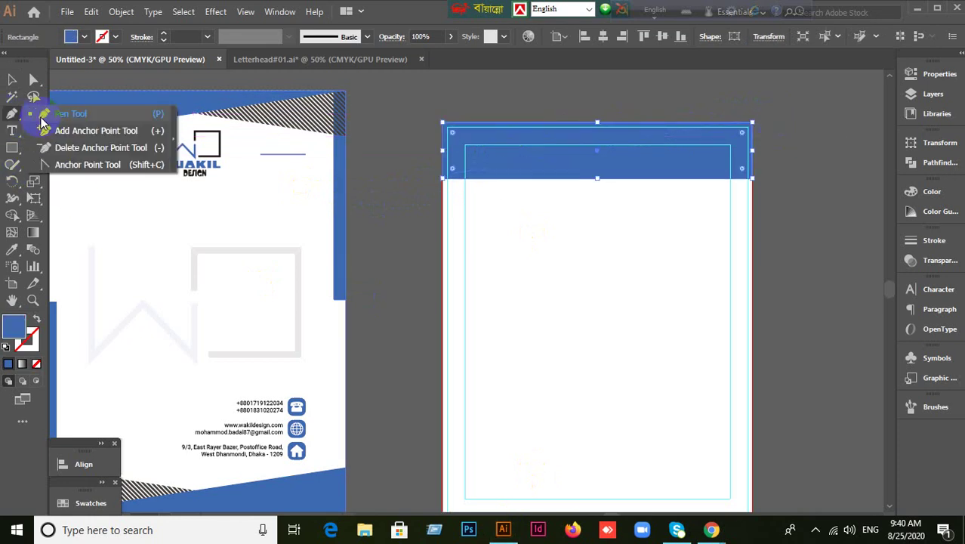
{"action": "left_click", "coordinate": [48, 119]}
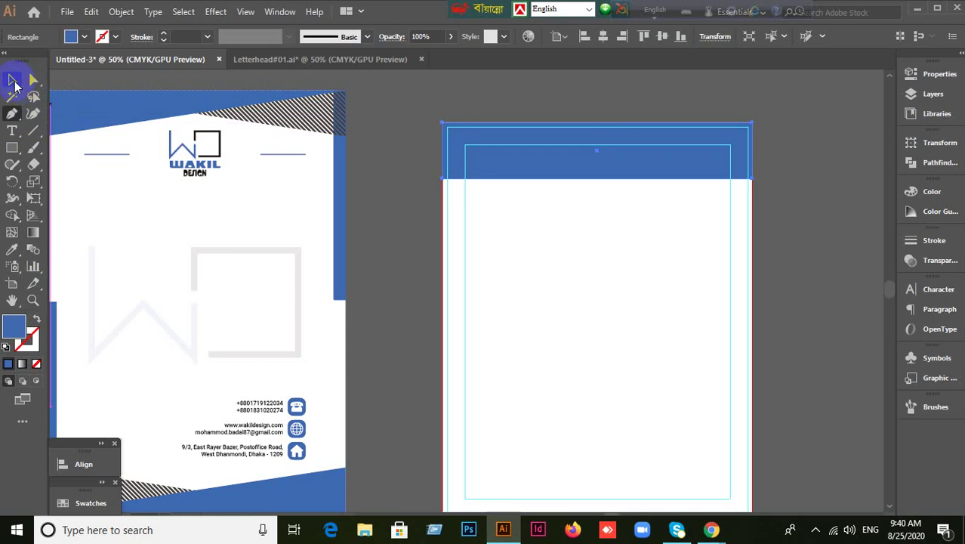
{"action": "left_click", "coordinate": [12, 79]}
{"action": "left_click", "coordinate": [418, 113]}
{"action": "left_click", "coordinate": [461, 140]}
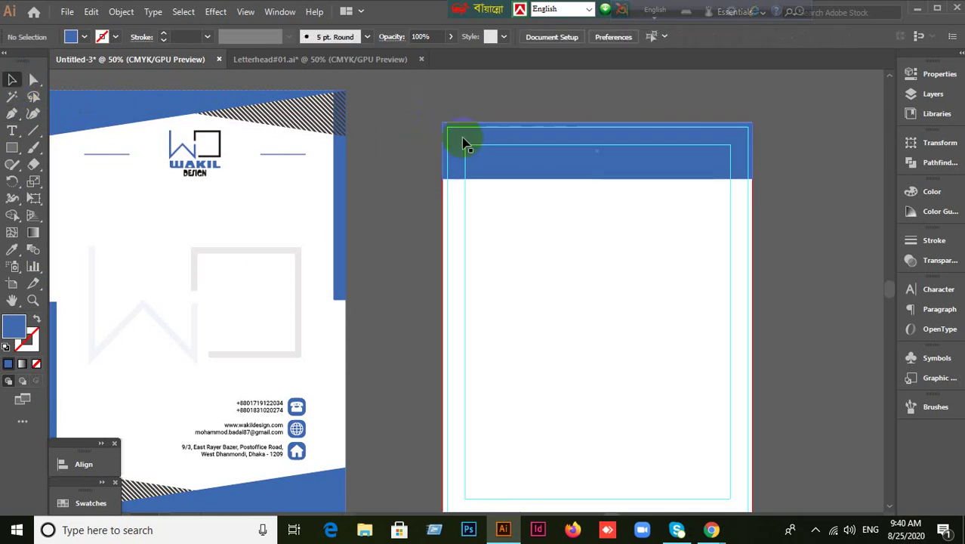
{"action": "left_click", "coordinate": [12, 113]}
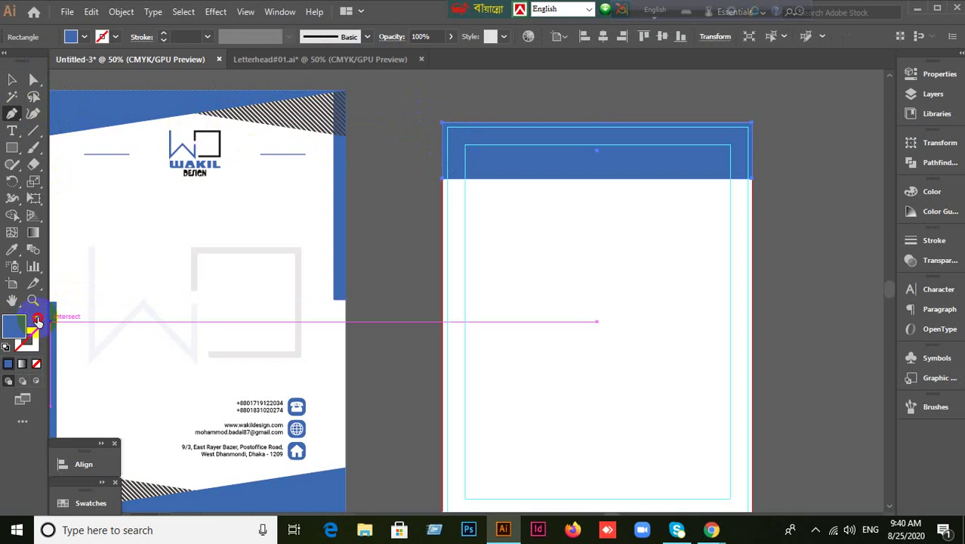
{"action": "left_click", "coordinate": [36, 320]}
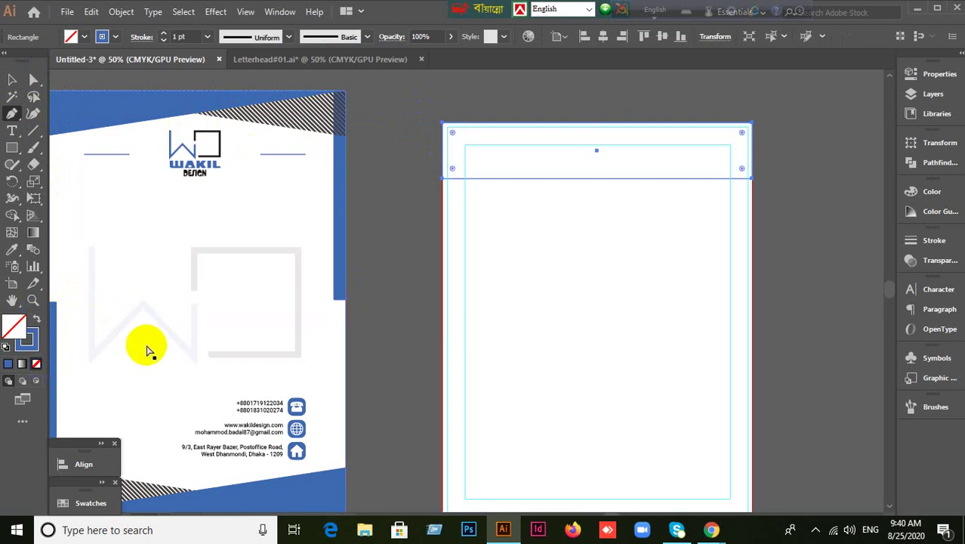
{"action": "key", "text": "ctrl+z"}
{"action": "left_click", "coordinate": [12, 79]}
{"action": "left_click", "coordinate": [389, 109]}
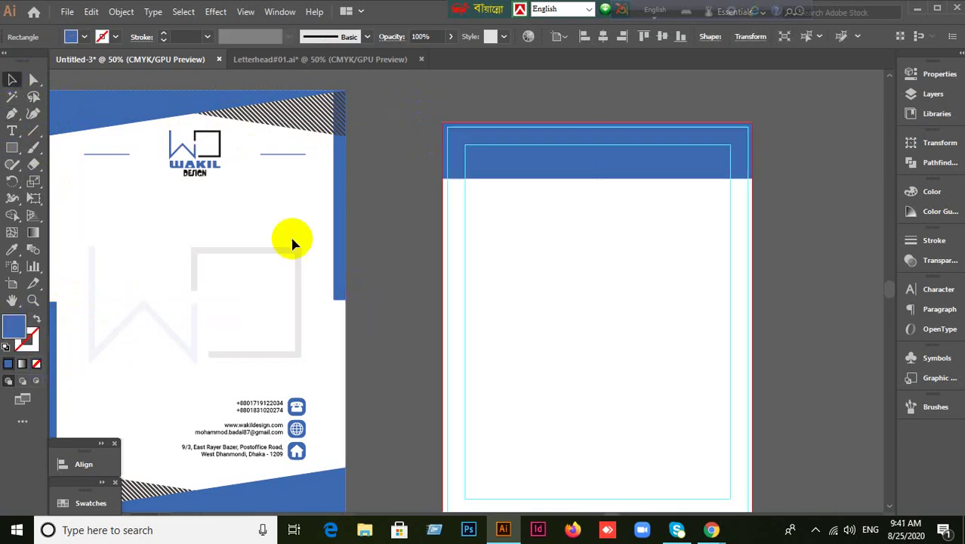
Set new paths to a blue stroke with no fill and pick the Pen tool.
{"action": "left_click", "coordinate": [36, 319]}
{"action": "left_click", "coordinate": [27, 340]}
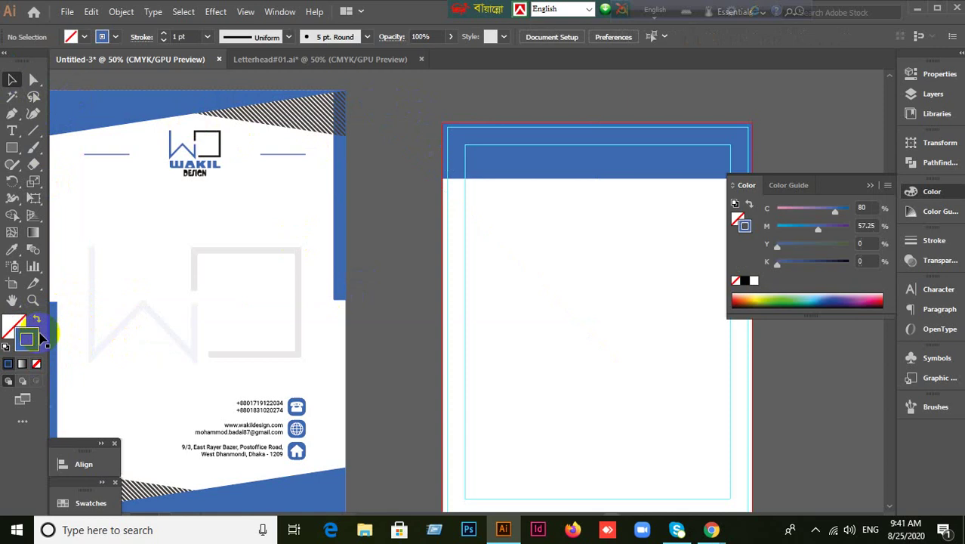
{"action": "left_click", "coordinate": [496, 154]}
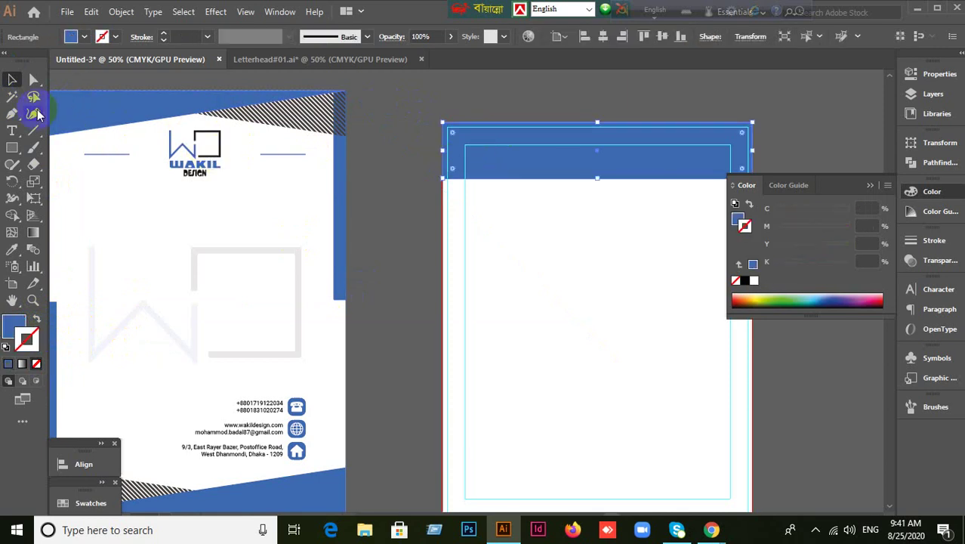
{"action": "left_click", "coordinate": [14, 114]}
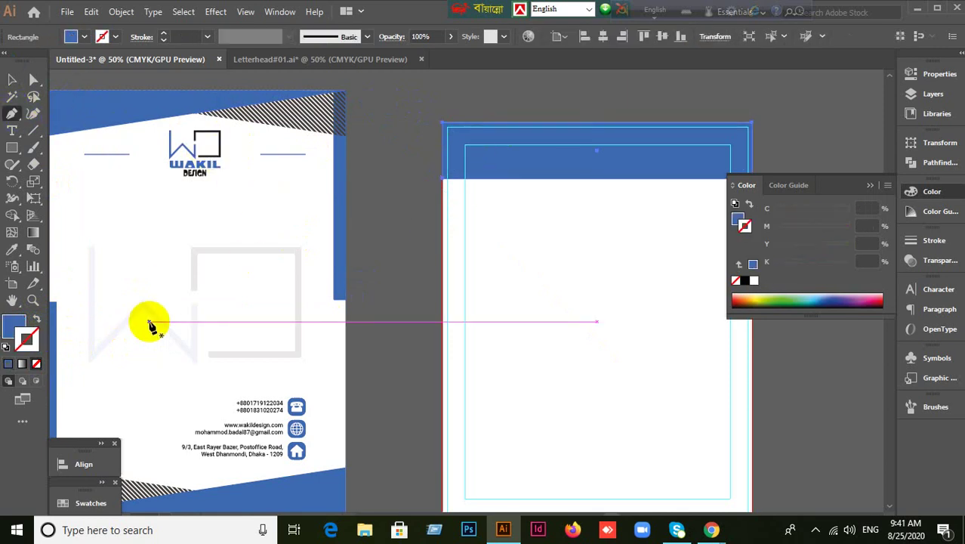
{"action": "left_click", "coordinate": [12, 80]}
{"action": "left_click", "coordinate": [409, 154]}
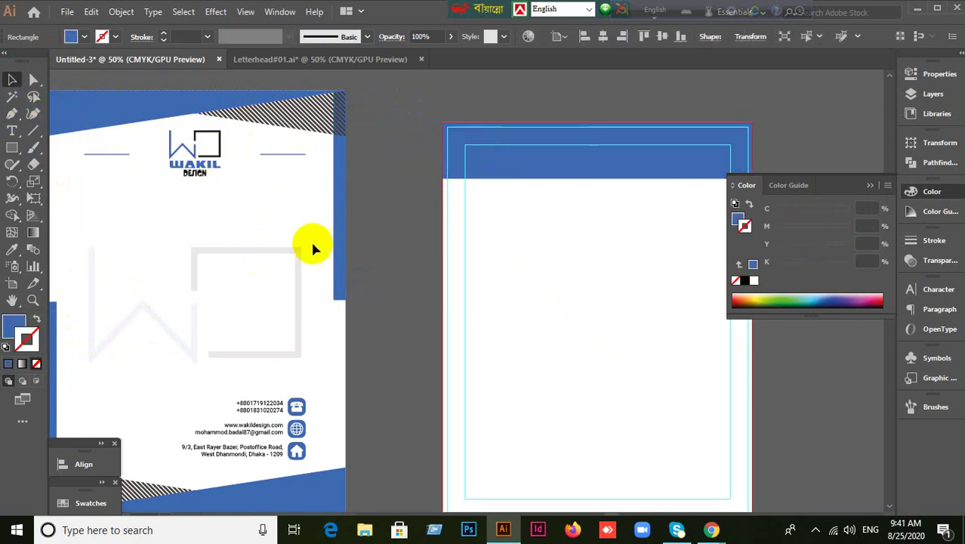
{"action": "left_click", "coordinate": [37, 321]}
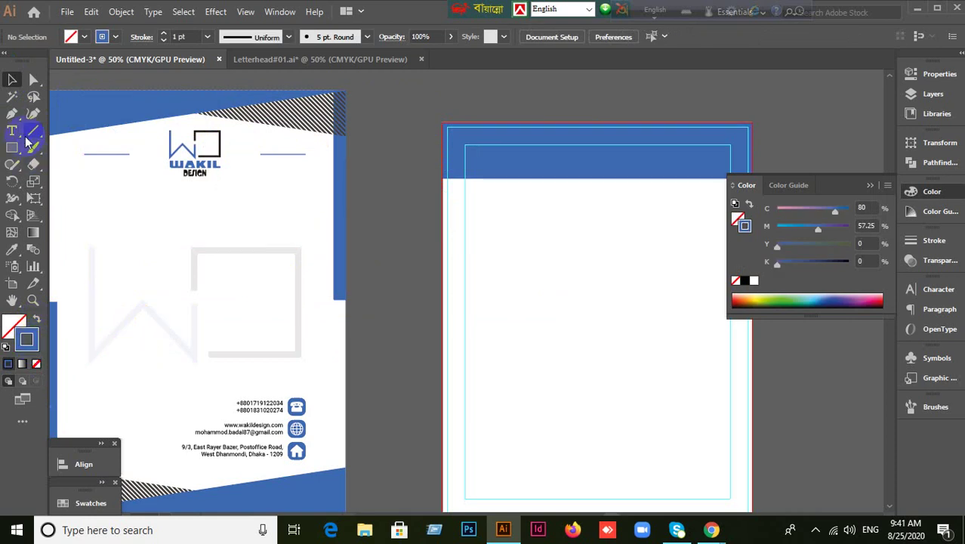
{"action": "left_click", "coordinate": [18, 114]}
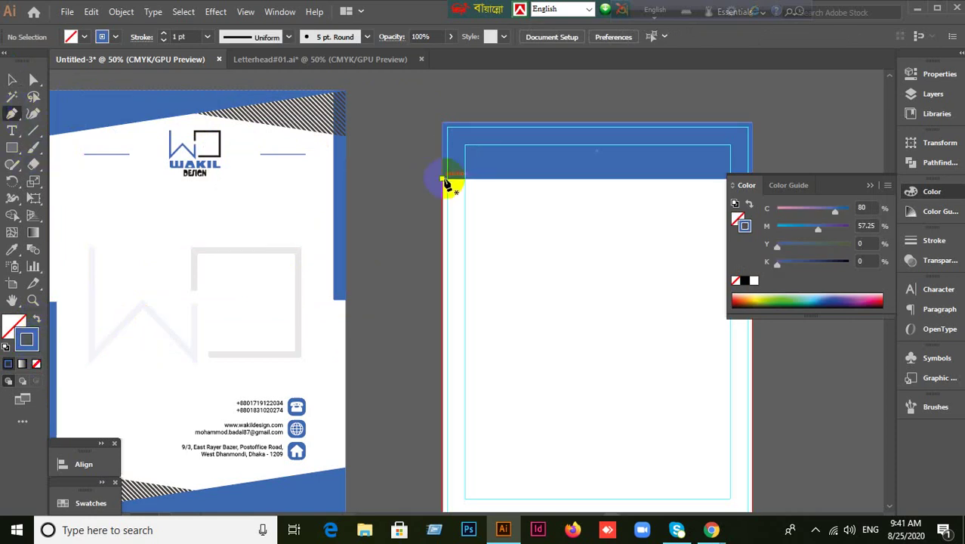
Draw the diagonal from the header's lower-left corner past its top-right, then select both.
{"action": "left_click", "coordinate": [444, 179]}
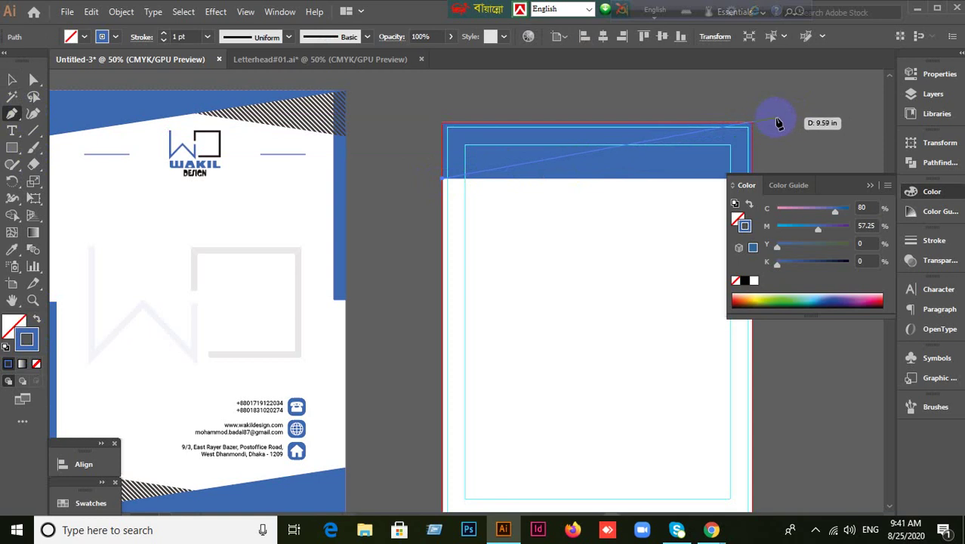
{"action": "left_click", "coordinate": [782, 122]}
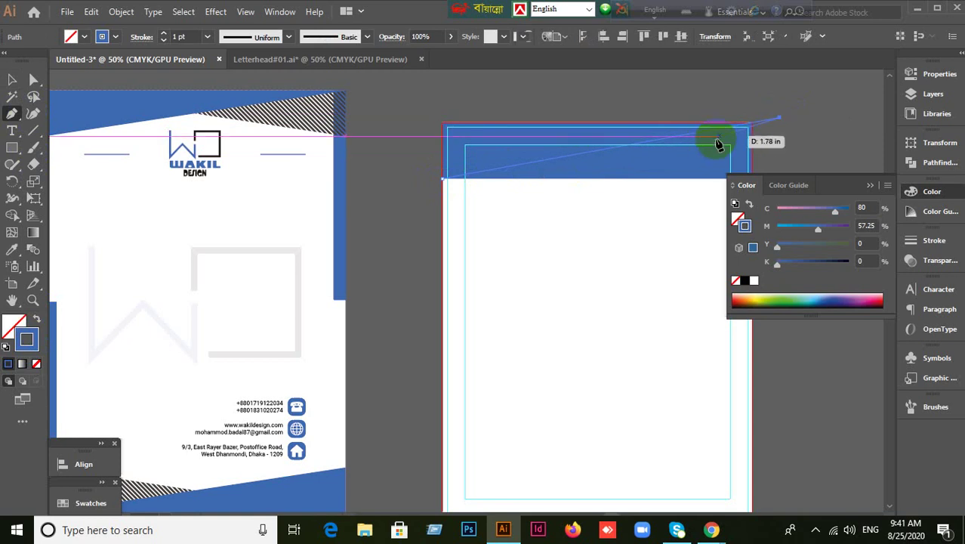
{"action": "left_click", "coordinate": [11, 79]}
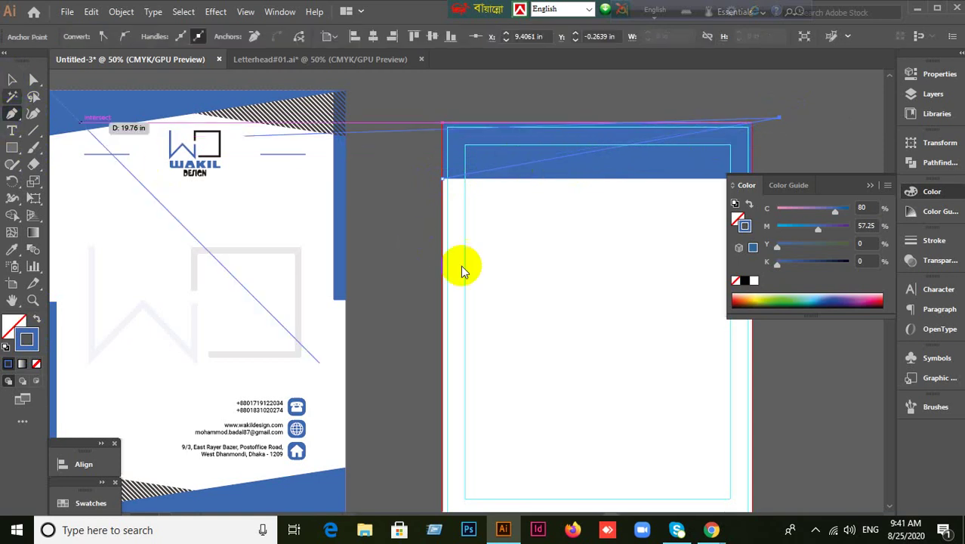
{"action": "left_click", "coordinate": [444, 222]}
{"action": "left_click_drag", "start_coordinate": [453, 109], "coordinate": [690, 201]}
Dock the Pathfinder panel and Divide the blue band along the diagonal line.
{"action": "right_click", "coordinate": [536, 167]}
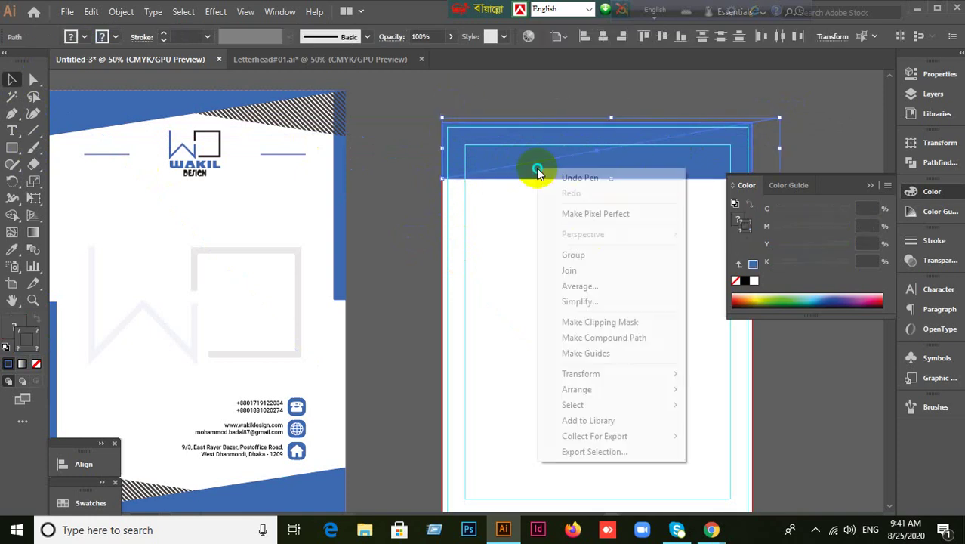
{"action": "left_click", "coordinate": [384, 230]}
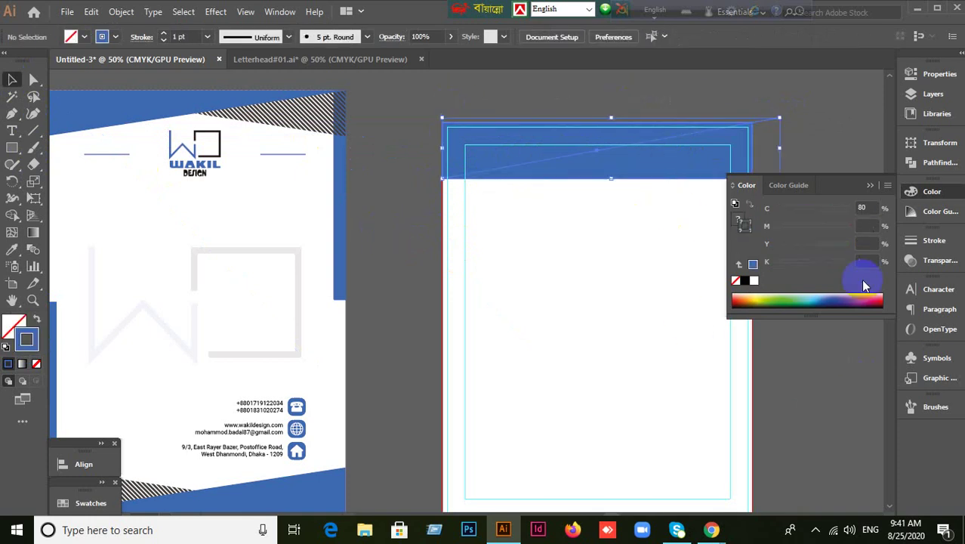
{"action": "left_click", "coordinate": [870, 185]}
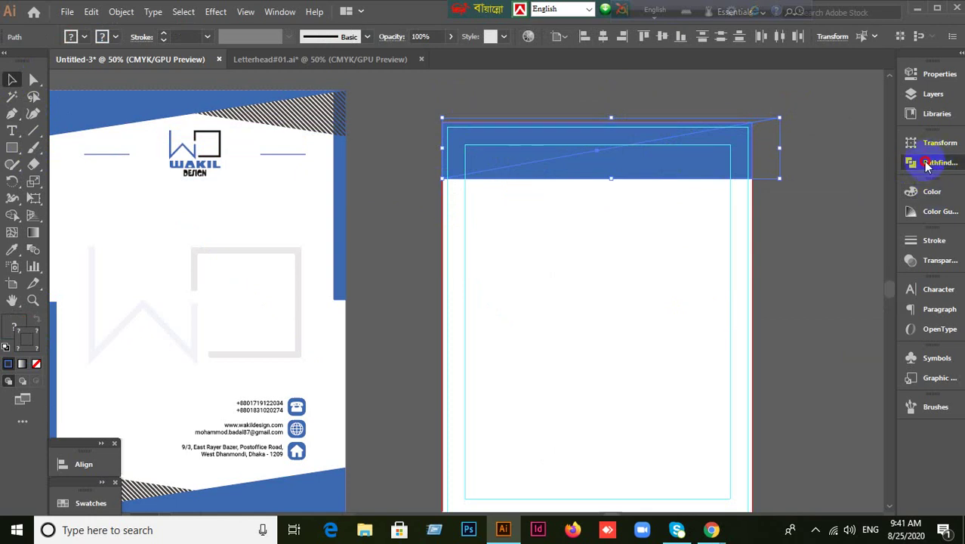
{"action": "left_click_drag", "start_coordinate": [927, 165], "coordinate": [80, 431]}
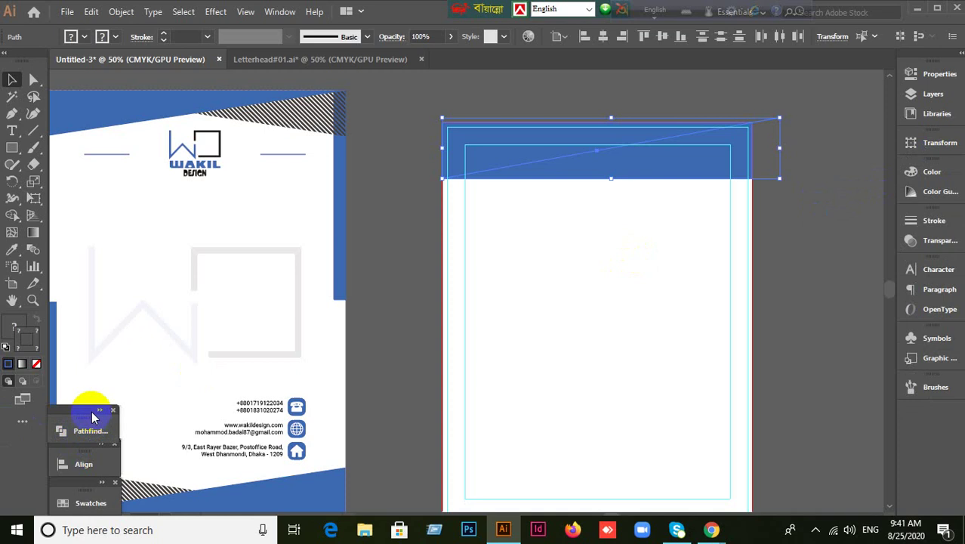
{"action": "left_click", "coordinate": [98, 417]}
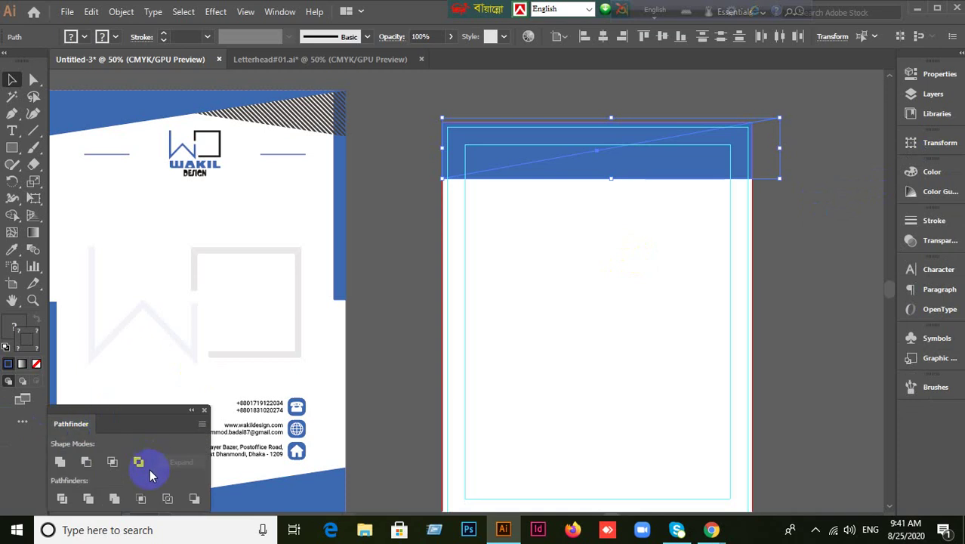
{"action": "left_click", "coordinate": [64, 498]}
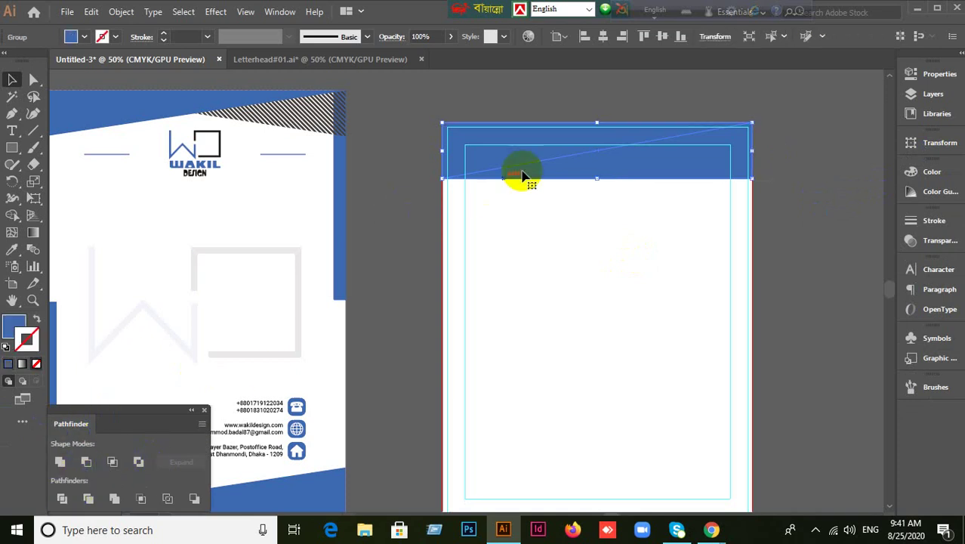
Ungroup the divided pieces and delete the lower piece of the band.
{"action": "right_click", "coordinate": [540, 155]}
{"action": "left_click", "coordinate": [570, 273]}
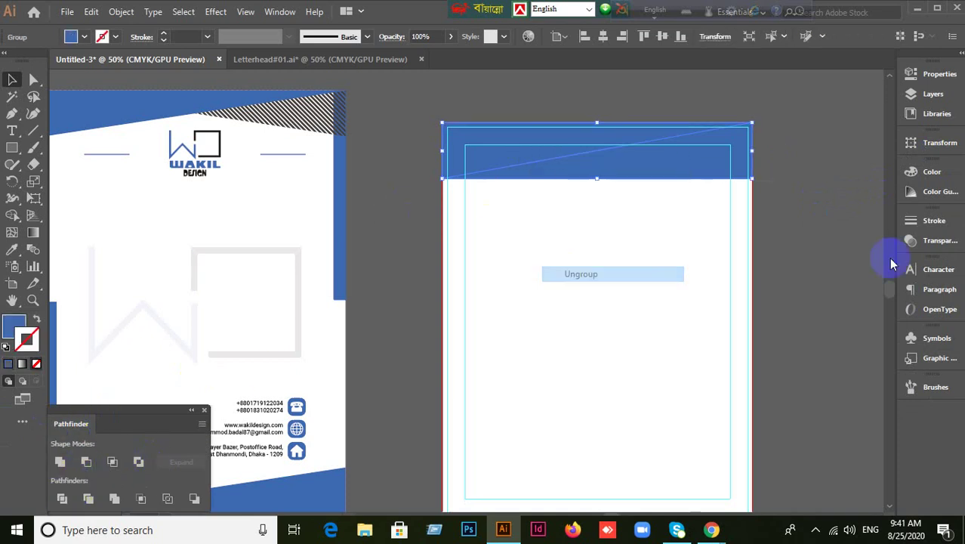
{"action": "left_click", "coordinate": [814, 204]}
{"action": "left_click", "coordinate": [695, 177]}
{"action": "key", "text": "Delete"}
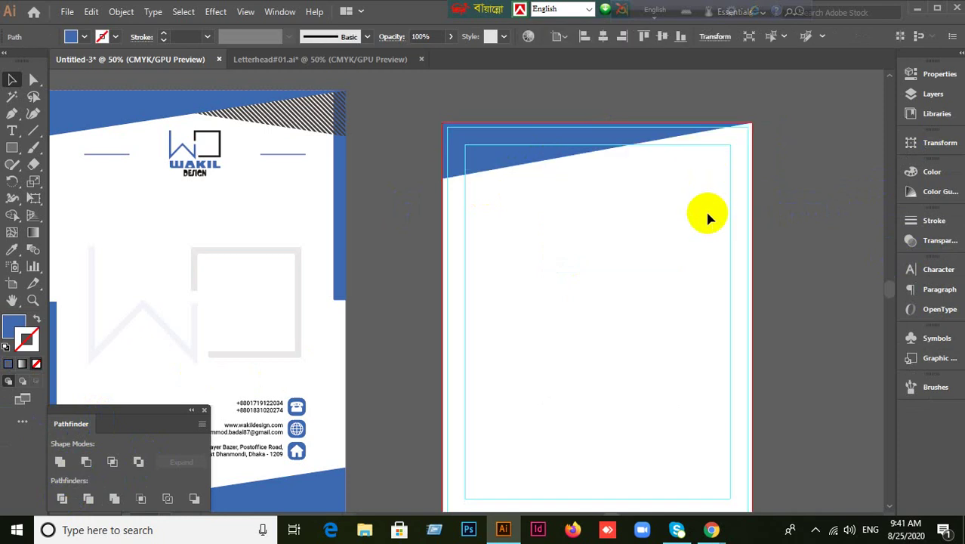
Reflect a copy of the blue triangle across the vertical axis, forming a centred peak.
{"action": "left_click", "coordinate": [478, 163]}
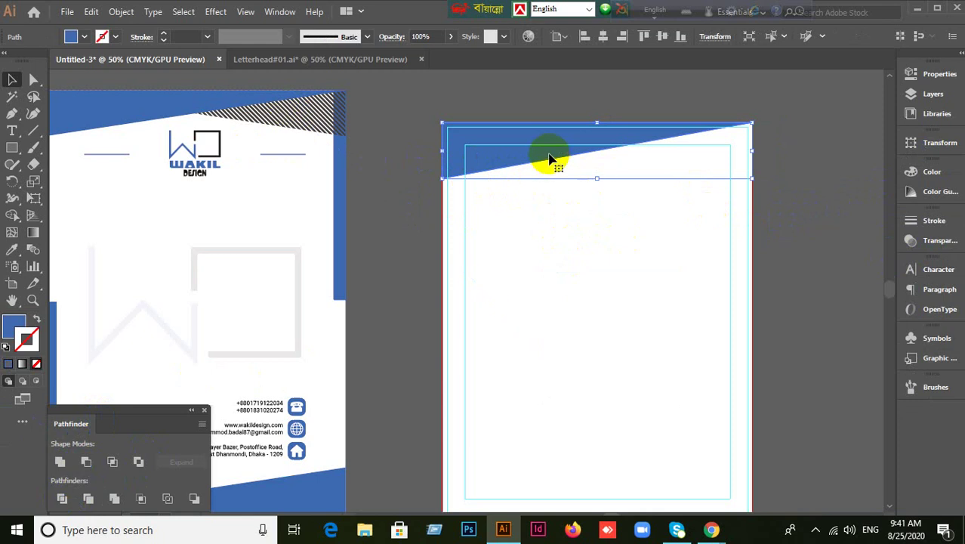
{"action": "right_click", "coordinate": [510, 170]}
{"action": "mouse_move", "coordinate": [549, 391]}
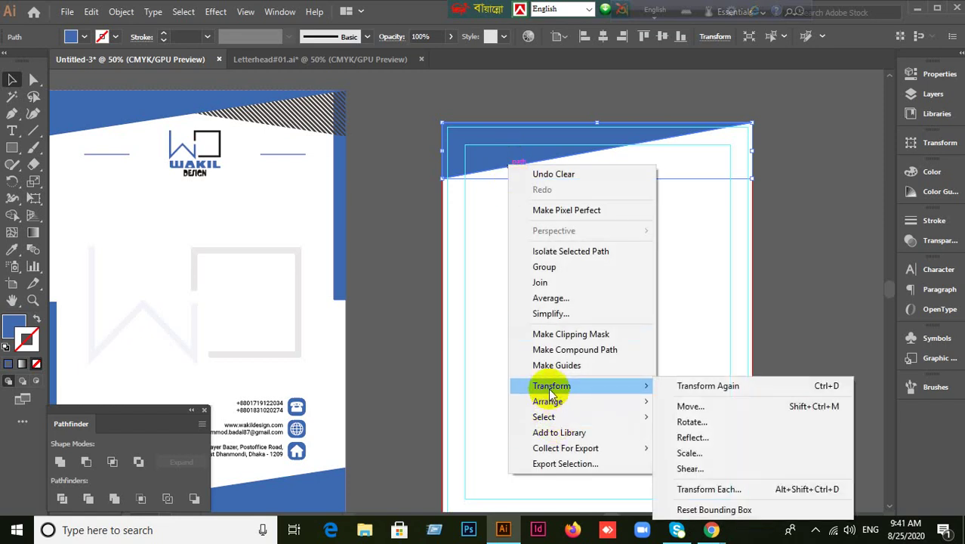
{"action": "left_click", "coordinate": [706, 439]}
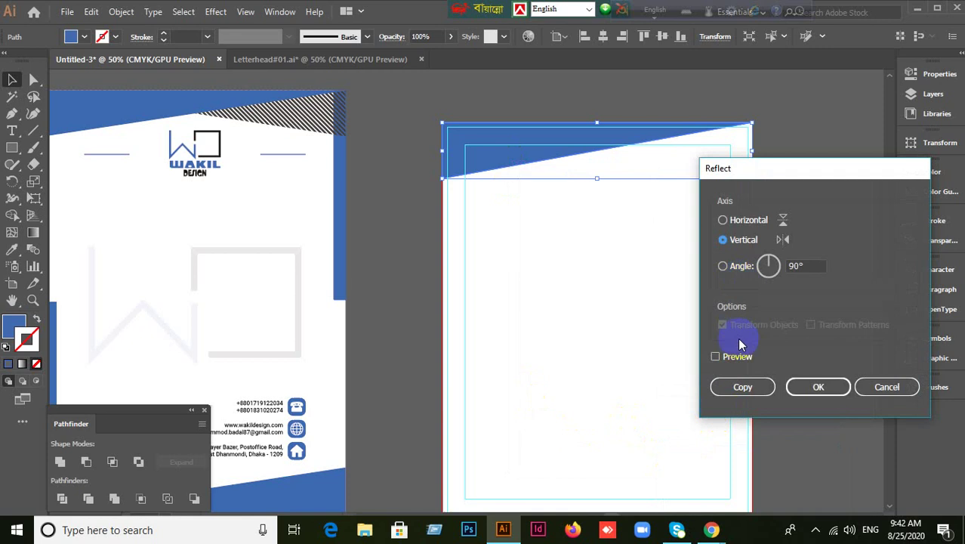
{"action": "left_click", "coordinate": [715, 356]}
{"action": "left_click", "coordinate": [757, 388]}
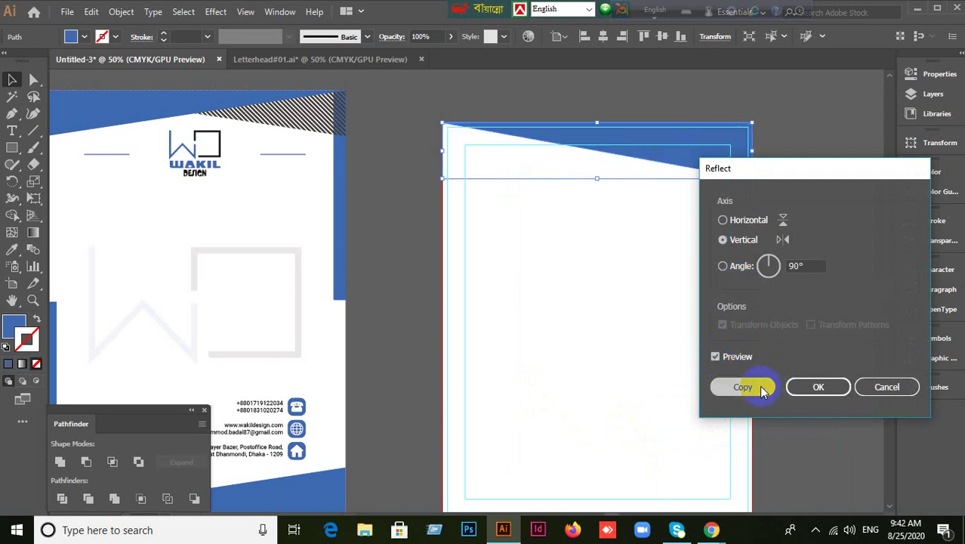
{"action": "left_click", "coordinate": [732, 155]}
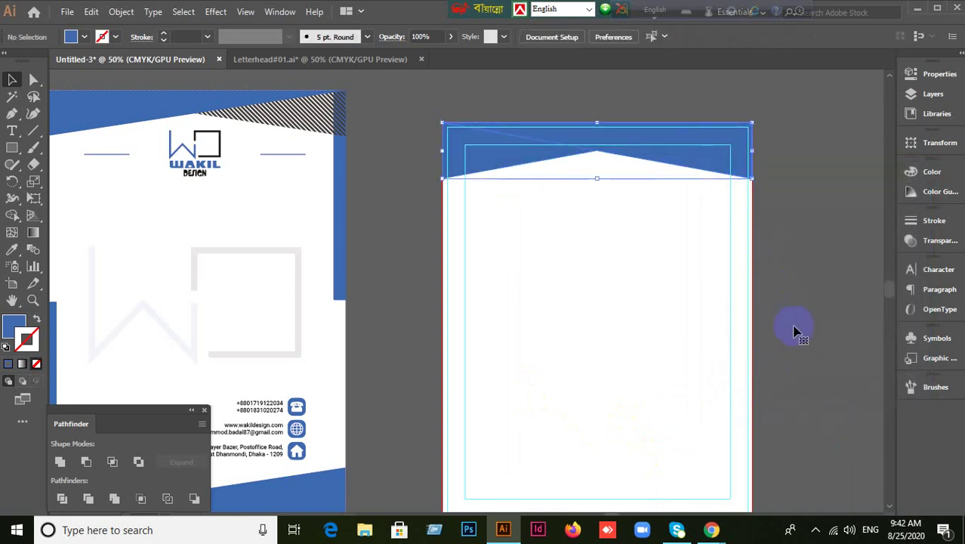
{"action": "left_click", "coordinate": [736, 175]}
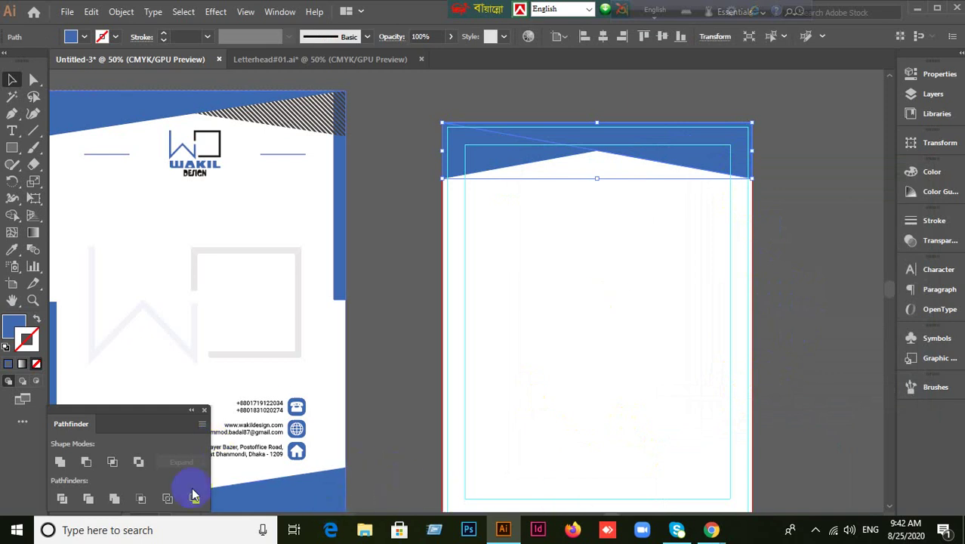
{"action": "left_click_drag", "start_coordinate": [159, 410], "coordinate": [160, 343]}
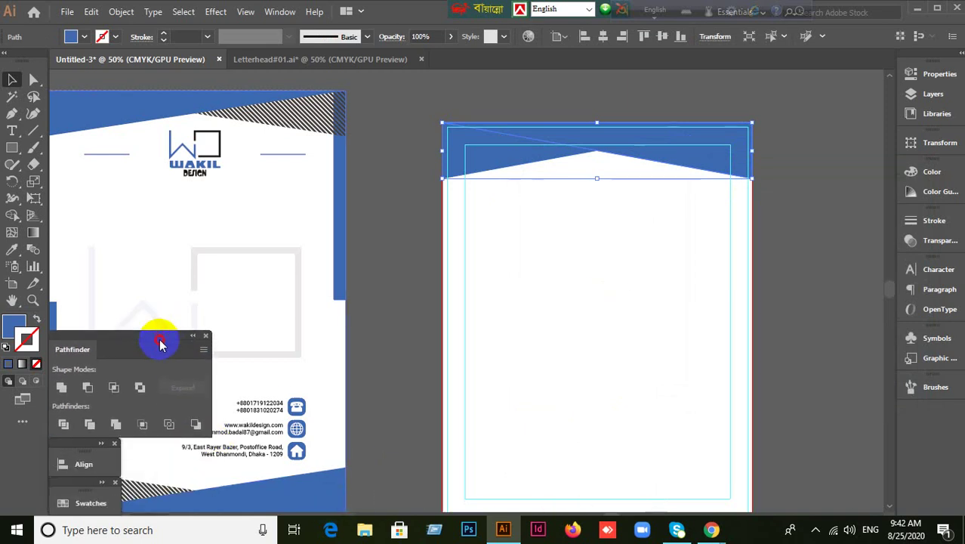
Dock the Align and Swatches panels together with Pathfinder.
{"action": "left_click", "coordinate": [104, 448]}
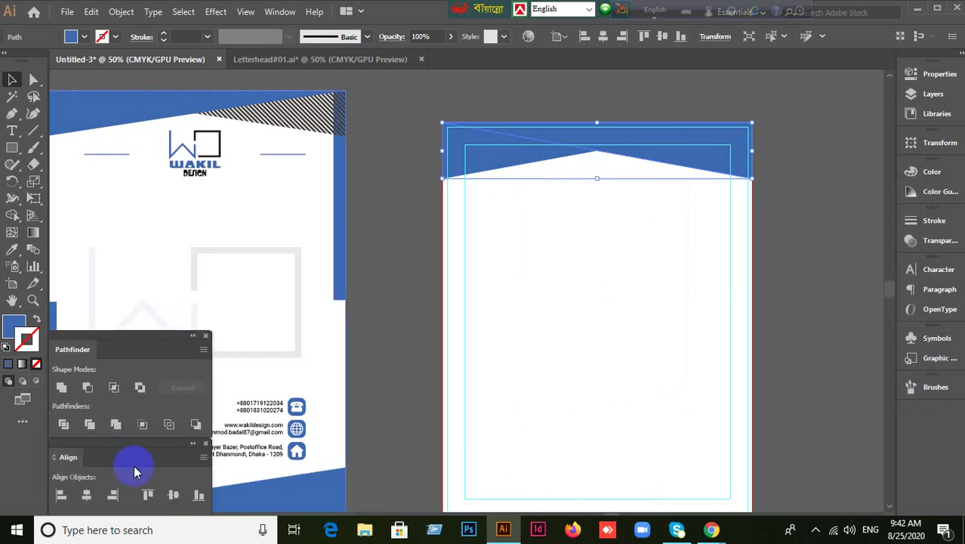
{"action": "left_click_drag", "start_coordinate": [129, 332], "coordinate": [130, 251]}
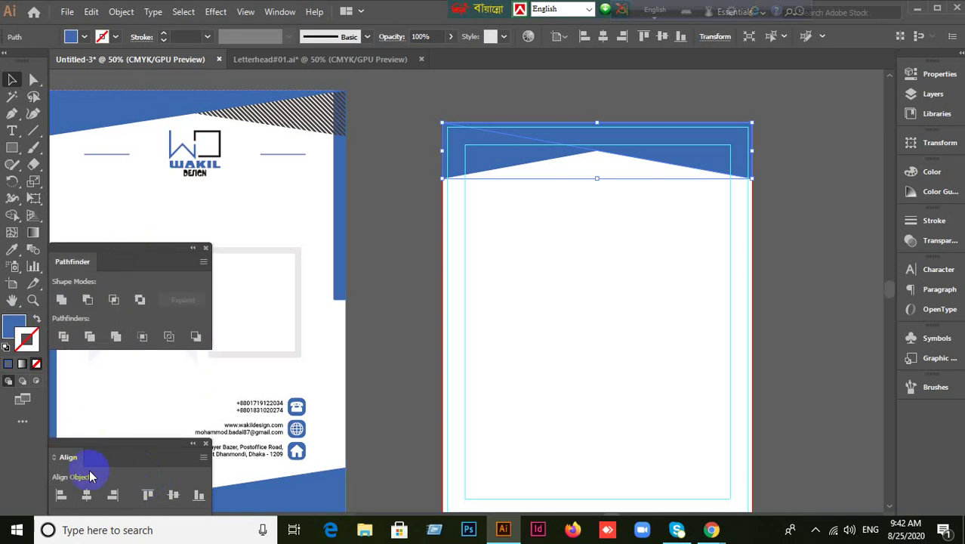
{"action": "left_click_drag", "start_coordinate": [94, 448], "coordinate": [118, 259]}
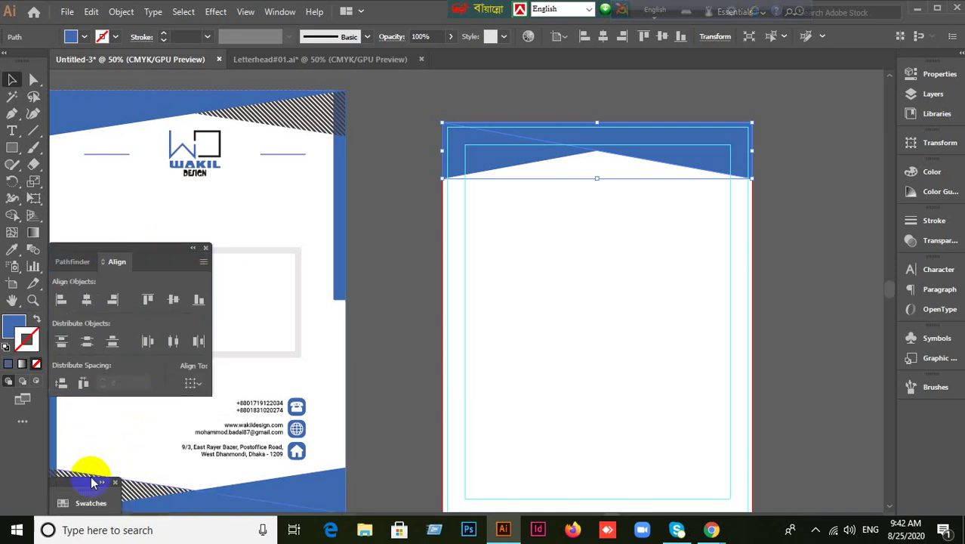
{"action": "left_click_drag", "start_coordinate": [73, 487], "coordinate": [164, 262]}
{"action": "left_click", "coordinate": [194, 249]}
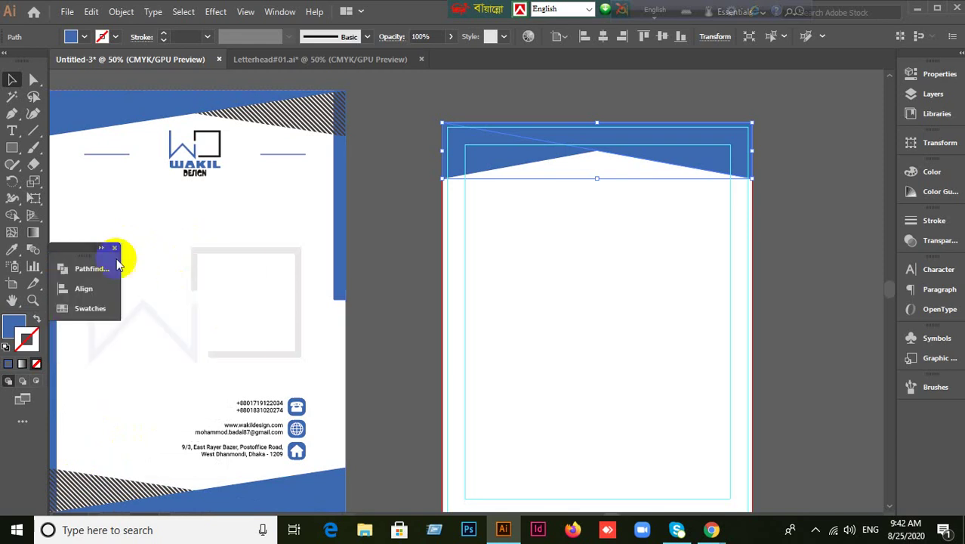
{"action": "left_click", "coordinate": [104, 252]}
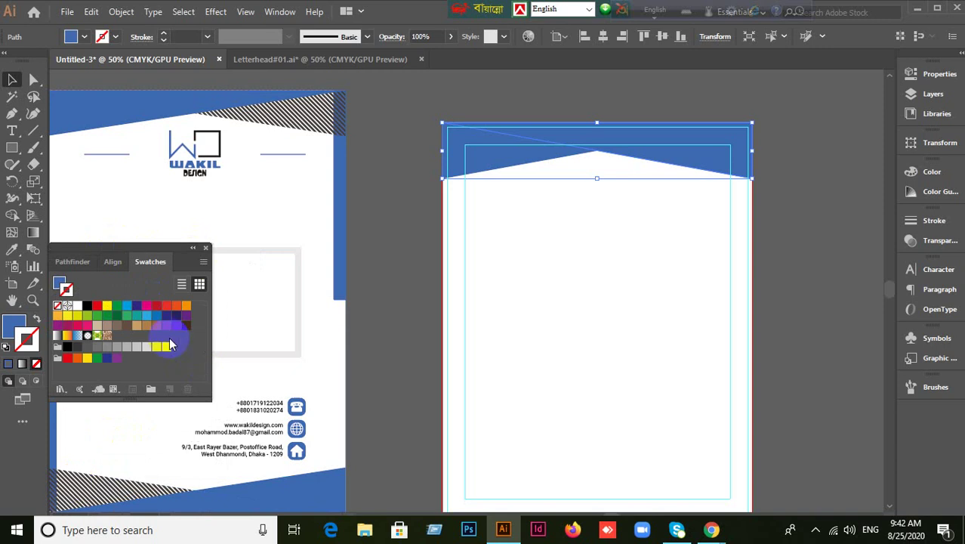
{"action": "left_click", "coordinate": [113, 261]}
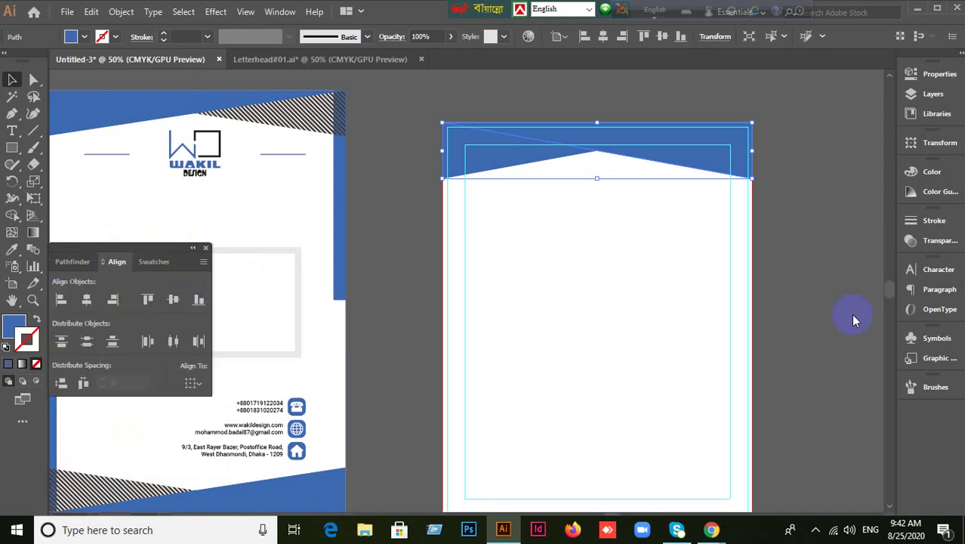
With Align to Artboard, align the blue header to the artboard's right edge.
{"action": "left_click", "coordinate": [194, 384]}
{"action": "left_click", "coordinate": [227, 427]}
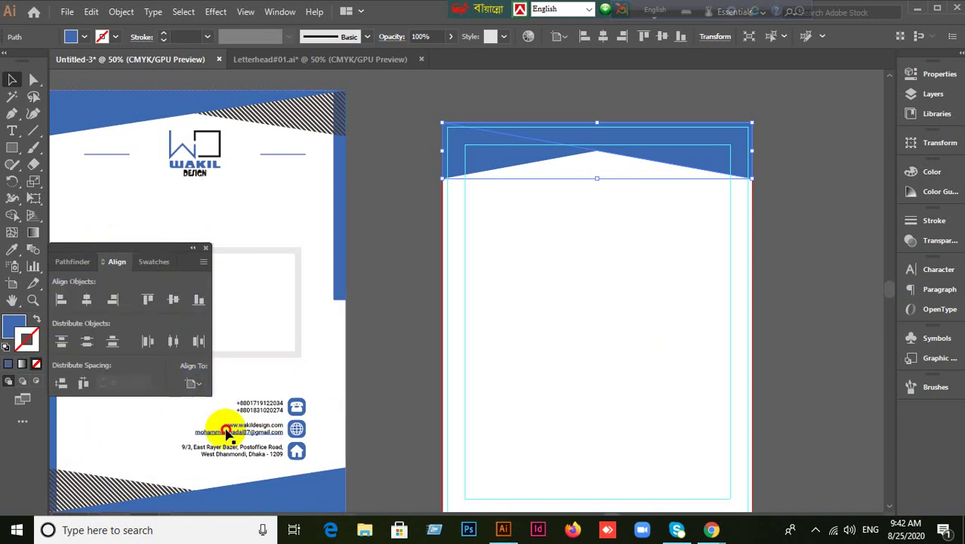
{"action": "left_click", "coordinate": [113, 300]}
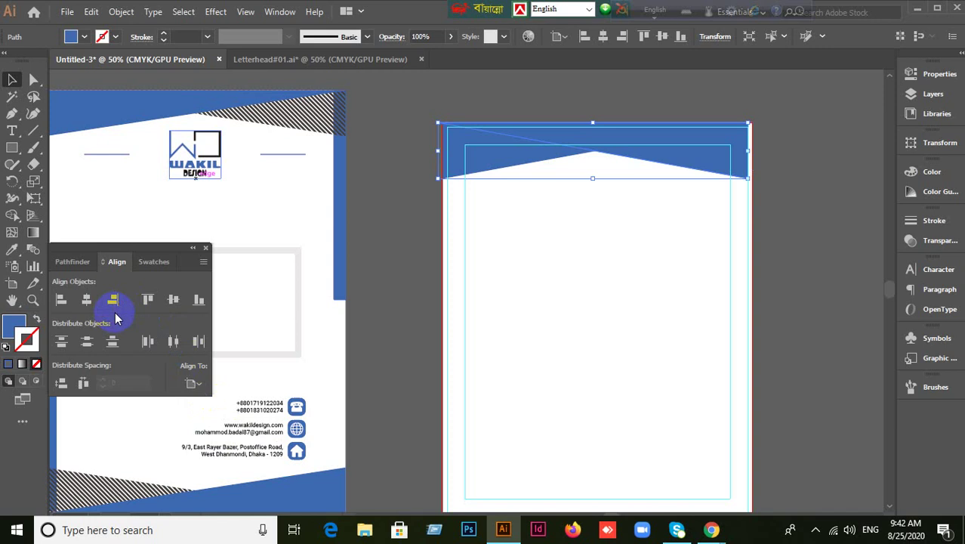
{"action": "left_click", "coordinate": [192, 384]}
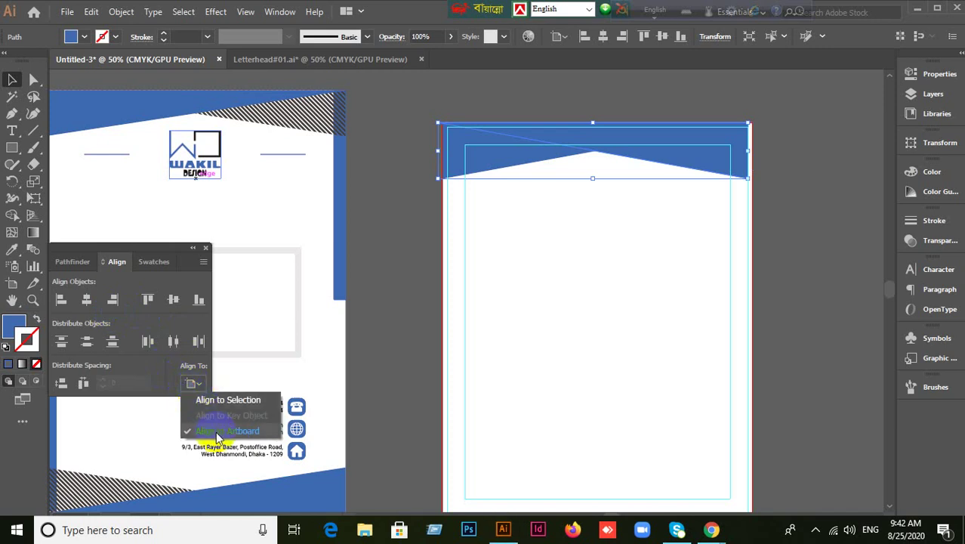
{"action": "left_click", "coordinate": [217, 434]}
{"action": "left_click", "coordinate": [115, 302]}
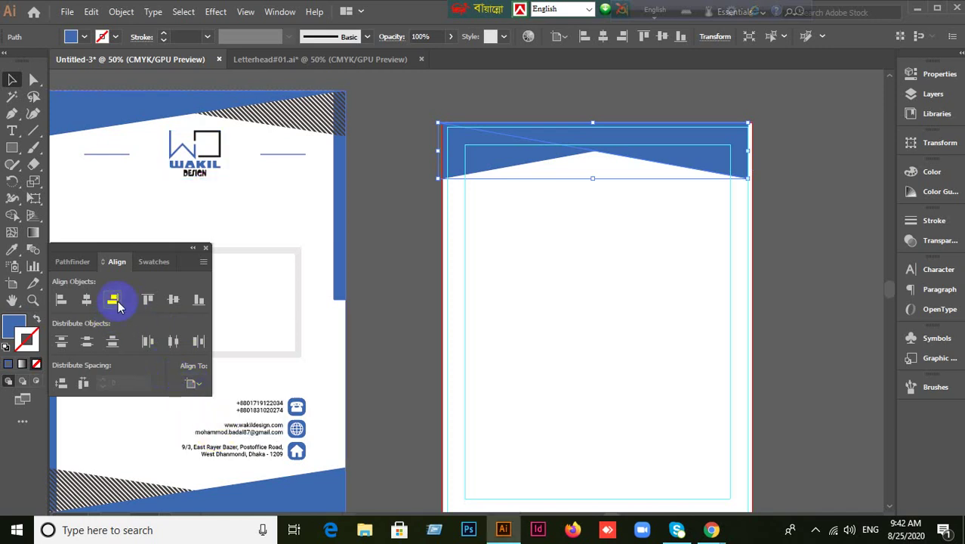
{"action": "left_click", "coordinate": [723, 373]}
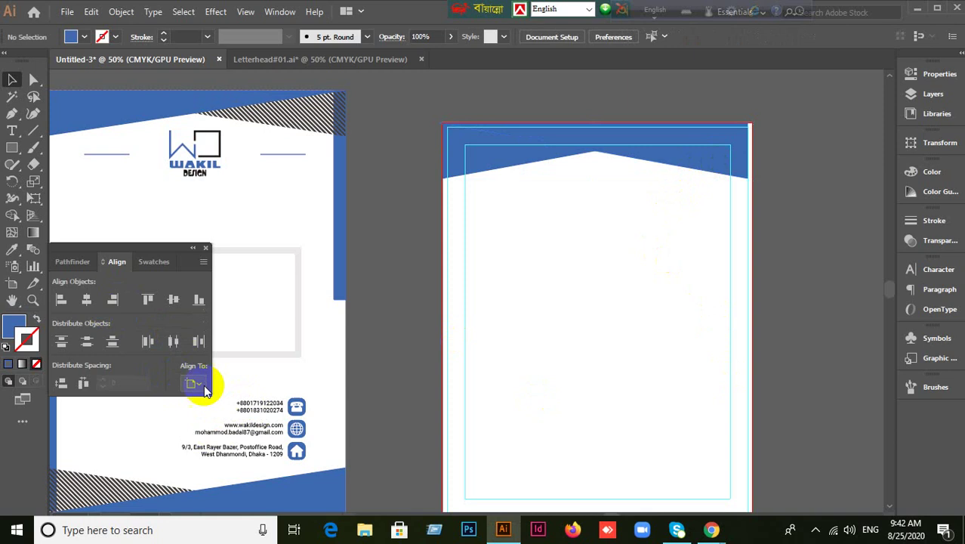
{"action": "left_click", "coordinate": [723, 173]}
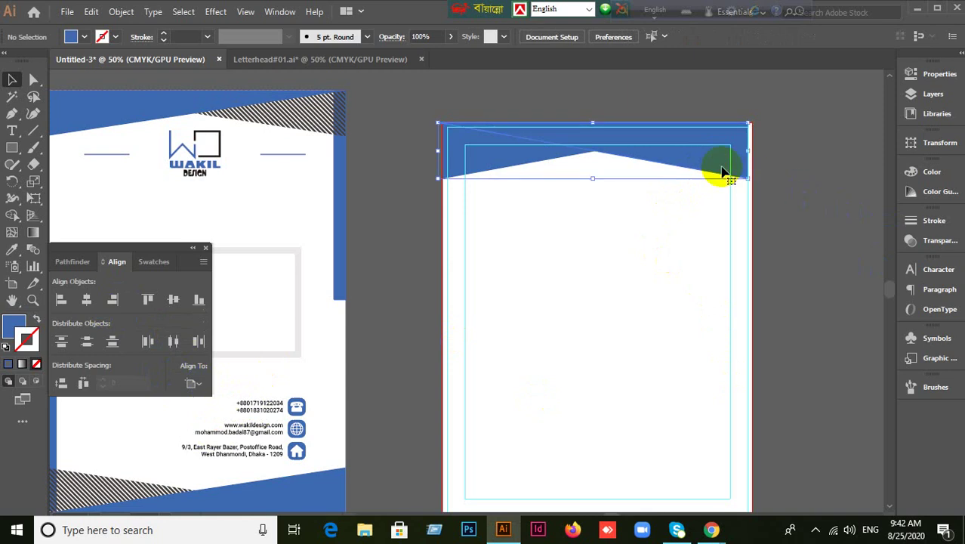
{"action": "left_click", "coordinate": [743, 237]}
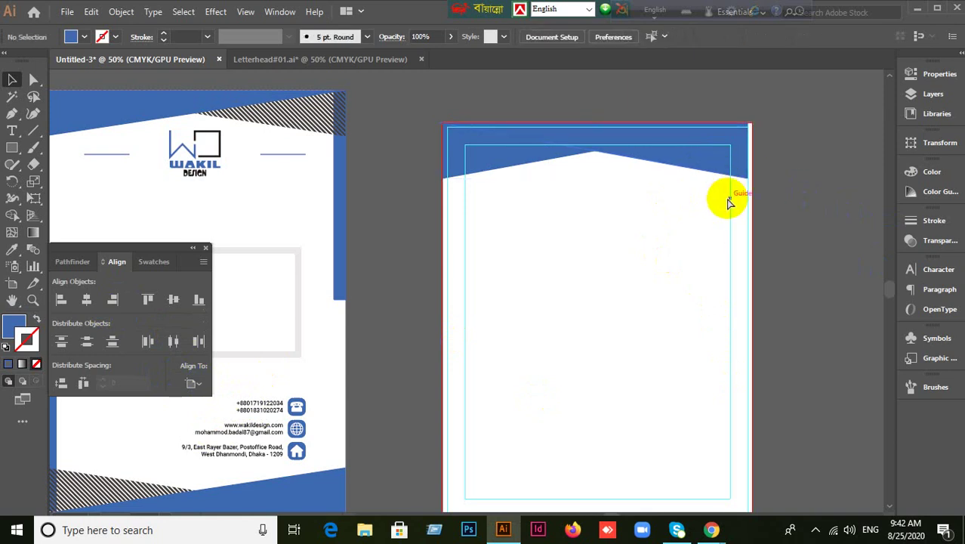
{"action": "left_click", "coordinate": [728, 201]}
{"action": "left_click", "coordinate": [637, 330]}
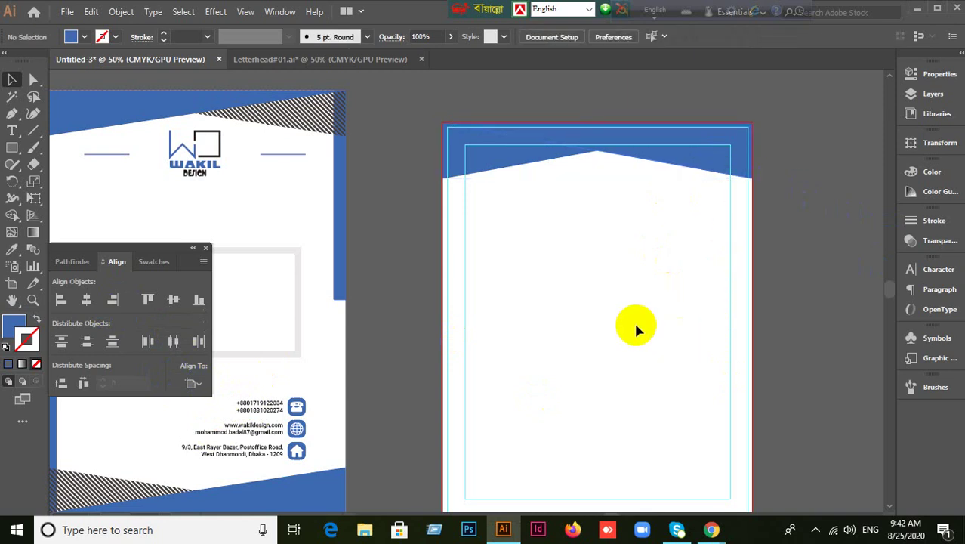
Draw a new long diagonal line above the page with a dark grey stroke.
{"action": "left_click_drag", "start_coordinate": [636, 330], "coordinate": [582, 383]}
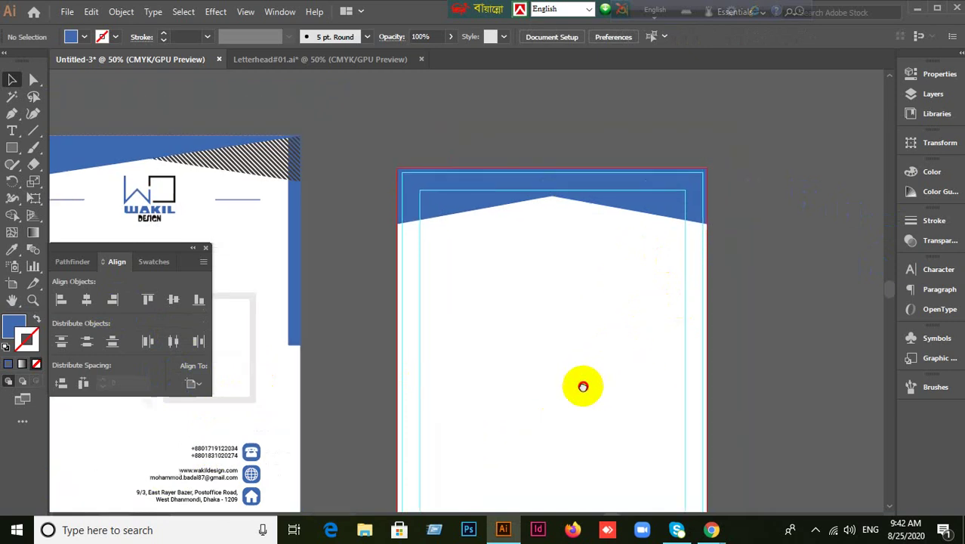
{"action": "left_click_drag", "start_coordinate": [33, 130], "coordinate": [94, 125]}
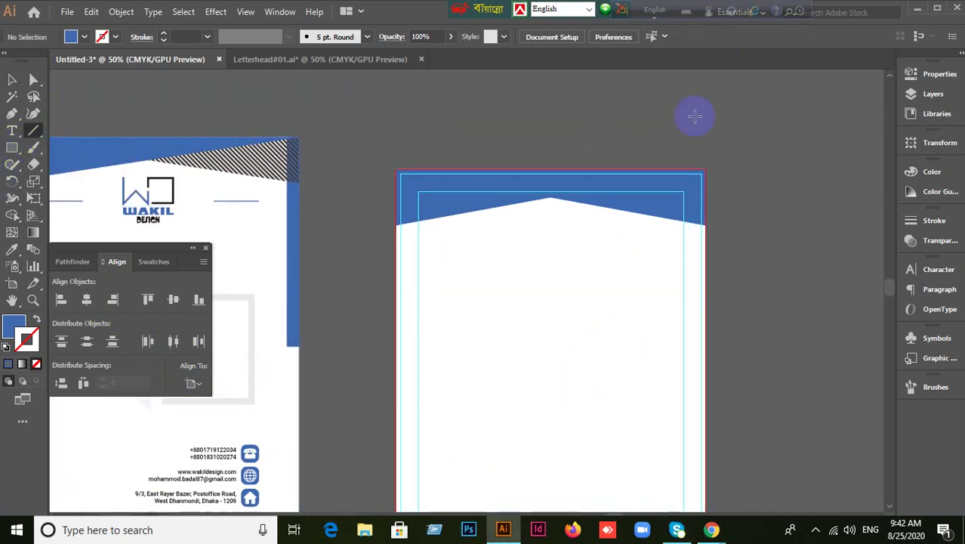
{"action": "left_click_drag", "start_coordinate": [687, 96], "coordinate": [782, 302]}
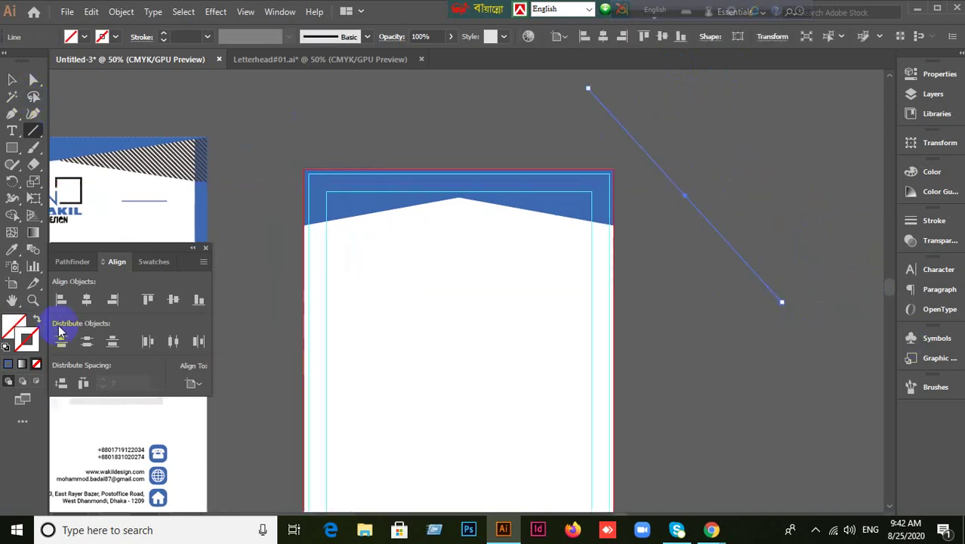
{"action": "left_click", "coordinate": [10, 365]}
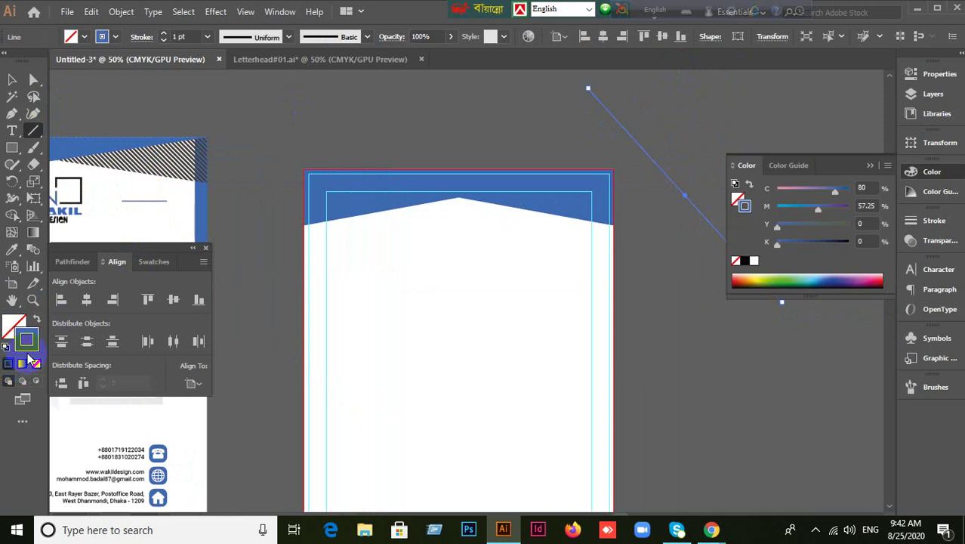
{"action": "double_click", "coordinate": [27, 348]}
{"action": "left_click_drag", "start_coordinate": [140, 266], "coordinate": [122, 244]}
{"action": "left_click", "coordinate": [460, 107]}
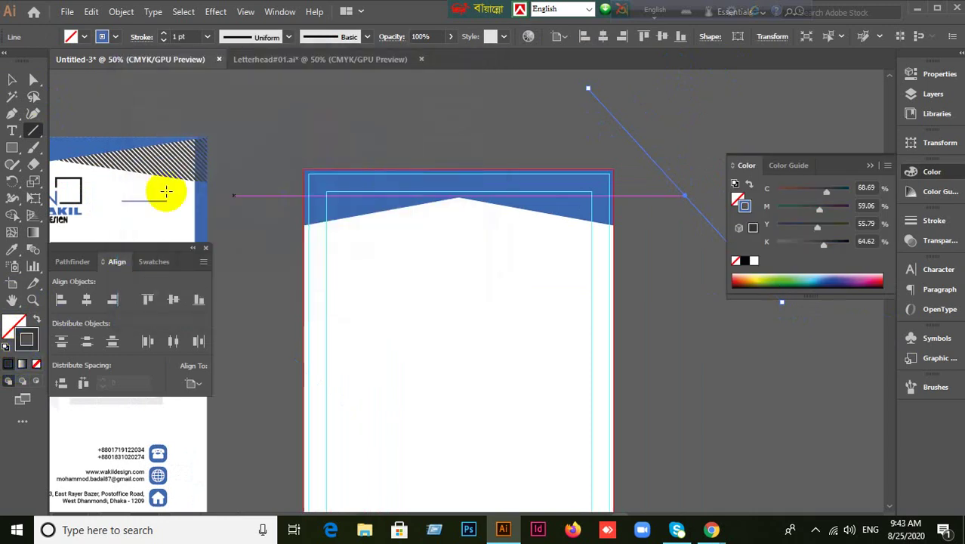
Set the line's stroke weight to 2 pt and nudge it slightly up-left.
{"action": "left_click", "coordinate": [182, 36]}
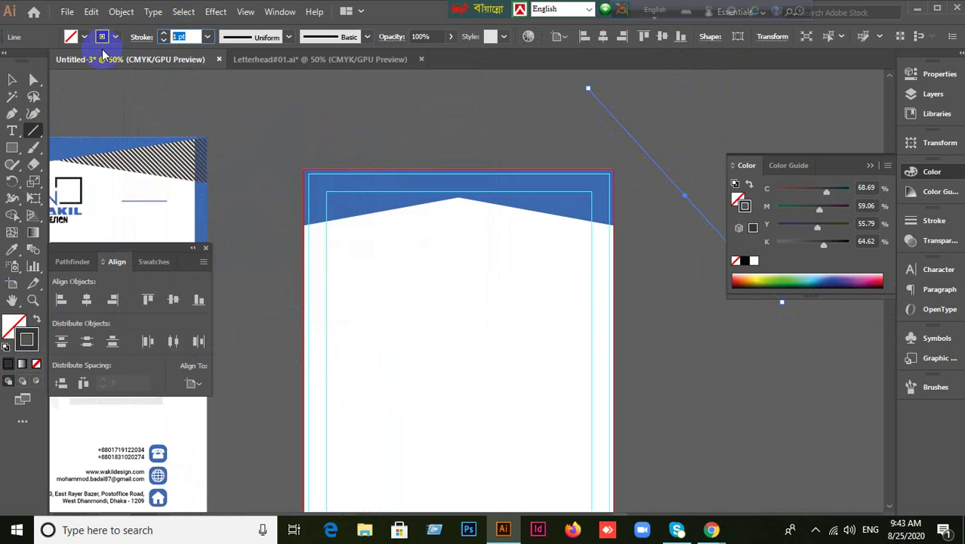
{"action": "type", "text": "2"}
{"action": "key", "text": "Return"}
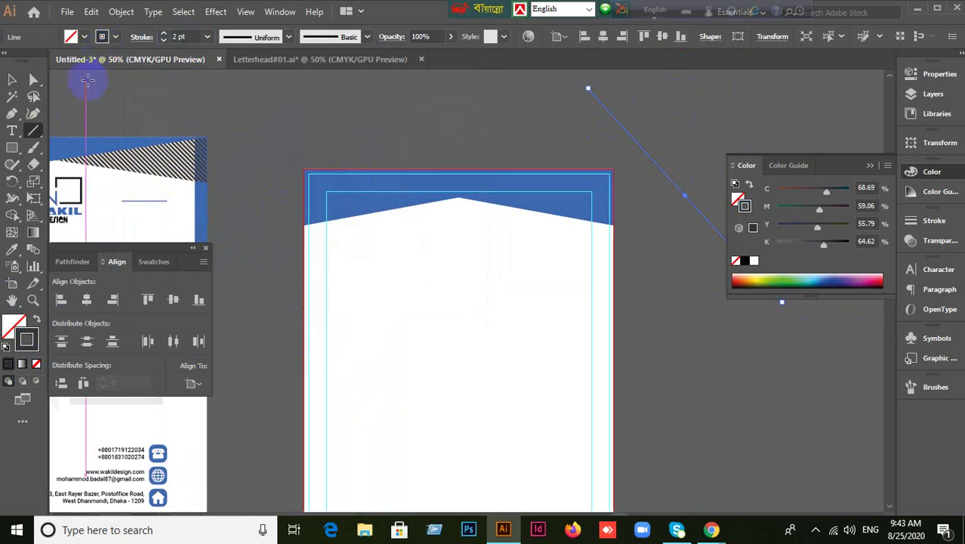
{"action": "left_click", "coordinate": [17, 79]}
{"action": "left_click", "coordinate": [414, 108]}
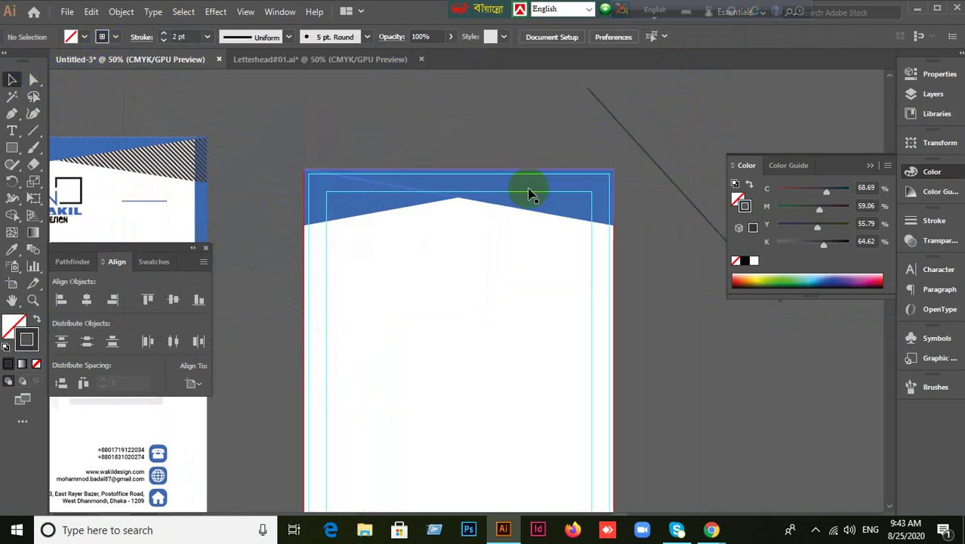
{"action": "left_click_drag", "start_coordinate": [631, 139], "coordinate": [620, 118]}
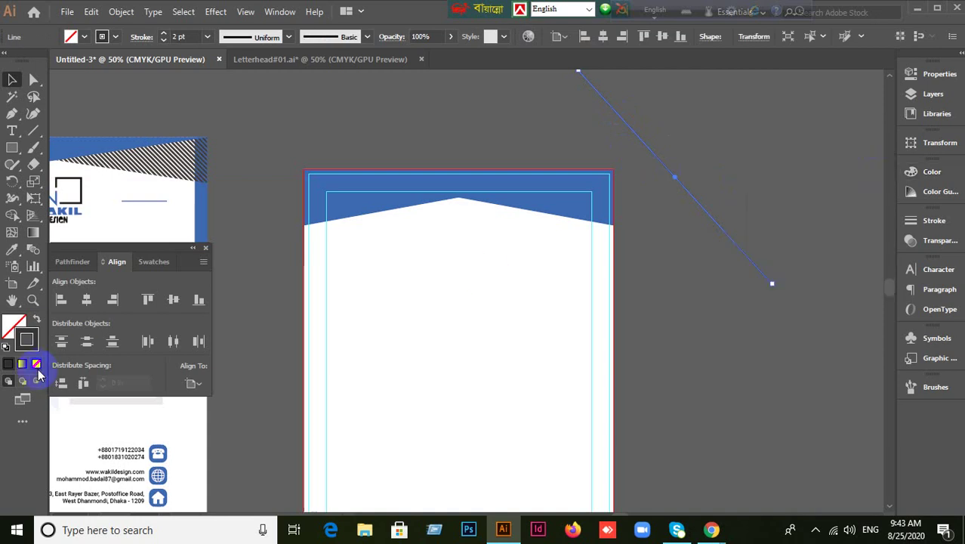
Set the line's stroke colour to hex 3a3a3a.
{"action": "double_click", "coordinate": [27, 349]}
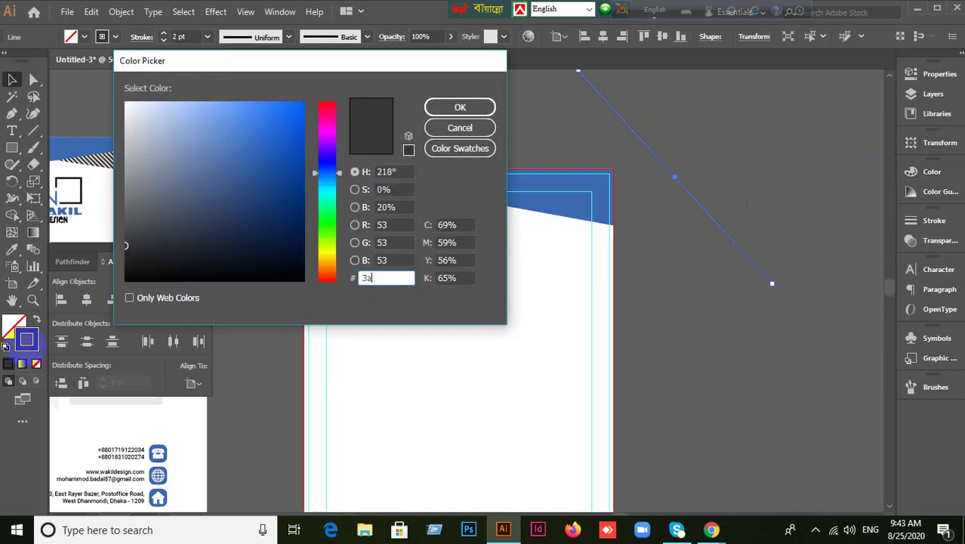
{"action": "type", "text": "3a3a3a"}
{"action": "left_click", "coordinate": [460, 107]}
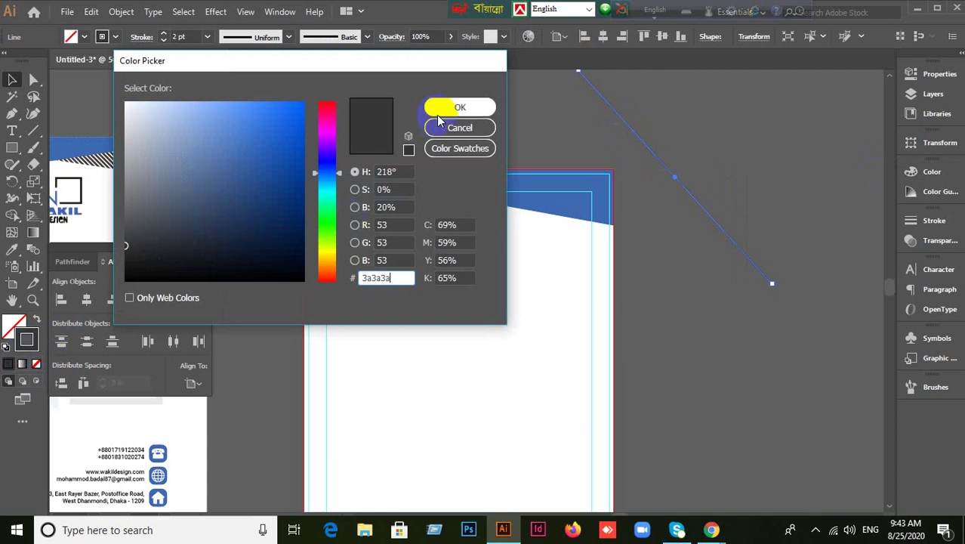
{"action": "left_click", "coordinate": [593, 298]}
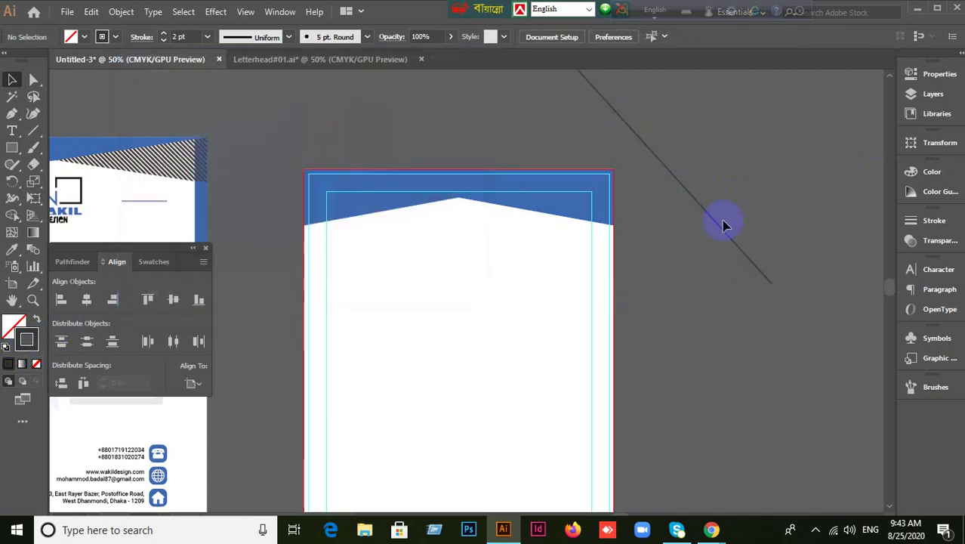
{"action": "left_click", "coordinate": [722, 226]}
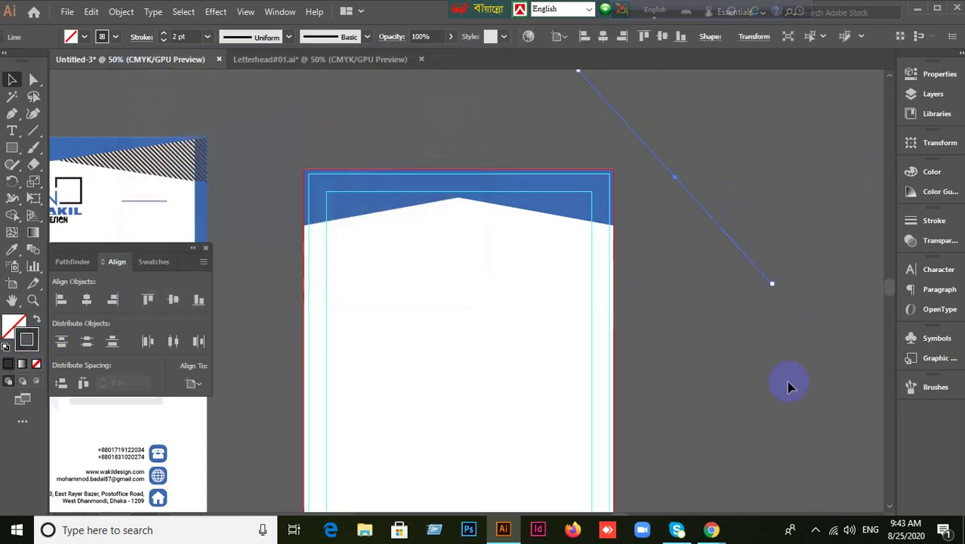
Rotate the diagonal line about 3 degrees with Free Transform and move it up-left.
{"action": "key", "text": "e"}
{"action": "left_click_drag", "start_coordinate": [786, 281], "coordinate": [790, 300]}
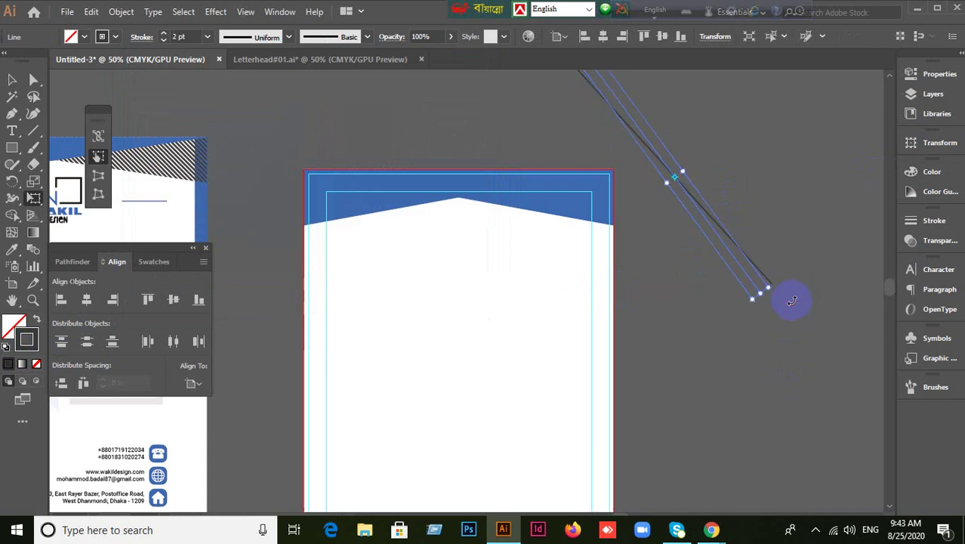
{"action": "left_click", "coordinate": [12, 79]}
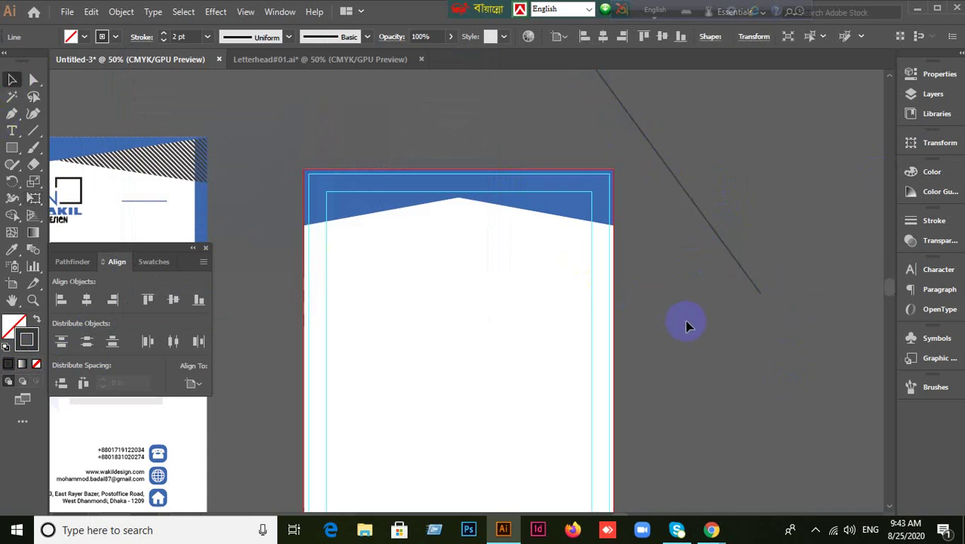
{"action": "left_click", "coordinate": [687, 326]}
{"action": "scroll", "coordinate": [688, 326], "scroll_direction": "up", "scroll_amount": 2}
{"action": "left_click_drag", "start_coordinate": [701, 264], "coordinate": [675, 259]}
{"action": "left_click_drag", "start_coordinate": [674, 292], "coordinate": [721, 238]}
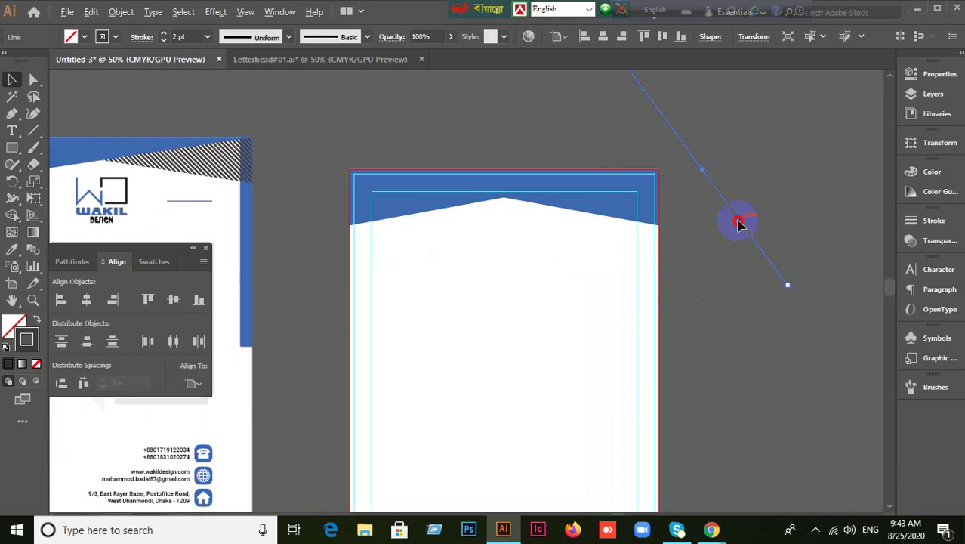
Make an offset copy of the line and repeat it with Ctrl+D to build the hatch.
{"action": "left_click_drag", "start_coordinate": [739, 223], "coordinate": [732, 226]}
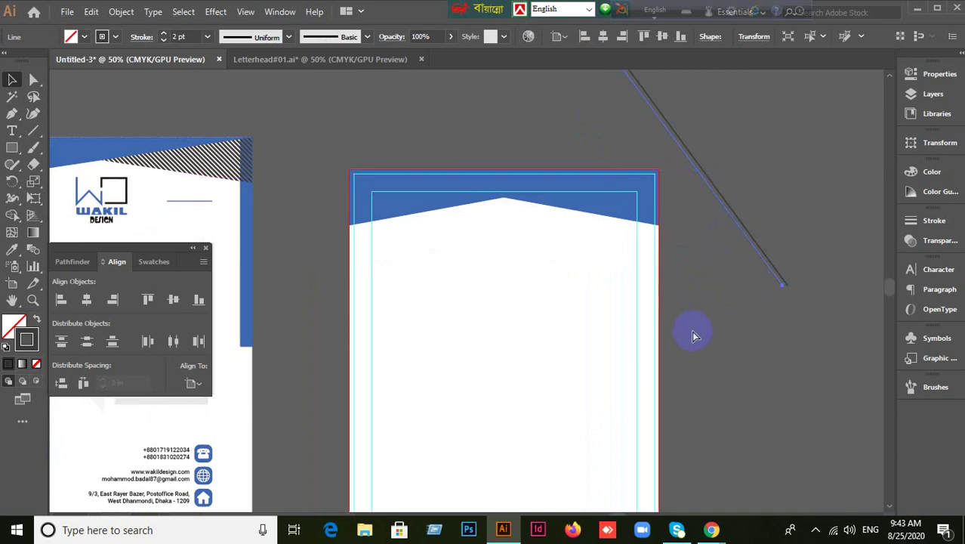
{"action": "key", "text": "ctrl+d"}
{"action": "key", "text": "ctrl+d"}
{"action": "key", "text": "ctrl+d"}
{"action": "key", "text": "ctrl+d"}
{"action": "key", "text": "ctrl+d"}
{"action": "key", "text": "ctrl+d"}
{"action": "key", "text": "ctrl+d"}
{"action": "key", "text": "ctrl+d"}
{"action": "key", "text": "ctrl+d"}
{"action": "key", "text": "ctrl+d"}
{"action": "key", "text": "ctrl+d"}
{"action": "key", "text": "ctrl+d"}
{"action": "key", "text": "ctrl+d"}
{"action": "key", "text": "ctrl+d"}
{"action": "key", "text": "ctrl+d"}
{"action": "key", "text": "ctrl+d"}
{"action": "key", "text": "ctrl+d"}
{"action": "key", "text": "ctrl+d"}
{"action": "key", "text": "ctrl+d"}
{"action": "key", "text": "ctrl+d"}
{"action": "key", "text": "ctrl+d"}
{"action": "key", "text": "ctrl+d"}
{"action": "key", "text": "ctrl+d"}
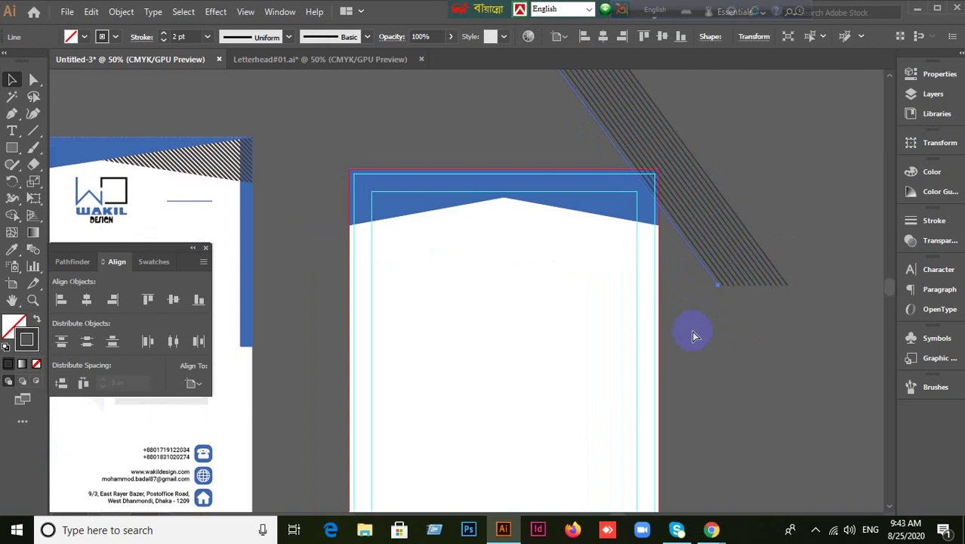
{"action": "key", "text": "ctrl+d"}
{"action": "key", "text": "ctrl+d"}
{"action": "key", "text": "ctrl+d"}
{"action": "key", "text": "ctrl+d"}
{"action": "key", "text": "ctrl+d"}
{"action": "key", "text": "ctrl+d"}
{"action": "key", "text": "ctrl+d"}
{"action": "key", "text": "ctrl+d"}
{"action": "key", "text": "ctrl+d"}
{"action": "key", "text": "ctrl+d"}
{"action": "key", "text": "ctrl+d"}
{"action": "key", "text": "ctrl+d"}
{"action": "key", "text": "ctrl+d"}
{"action": "key", "text": "ctrl+d"}
{"action": "key", "text": "ctrl+d"}
{"action": "key", "text": "ctrl+d"}
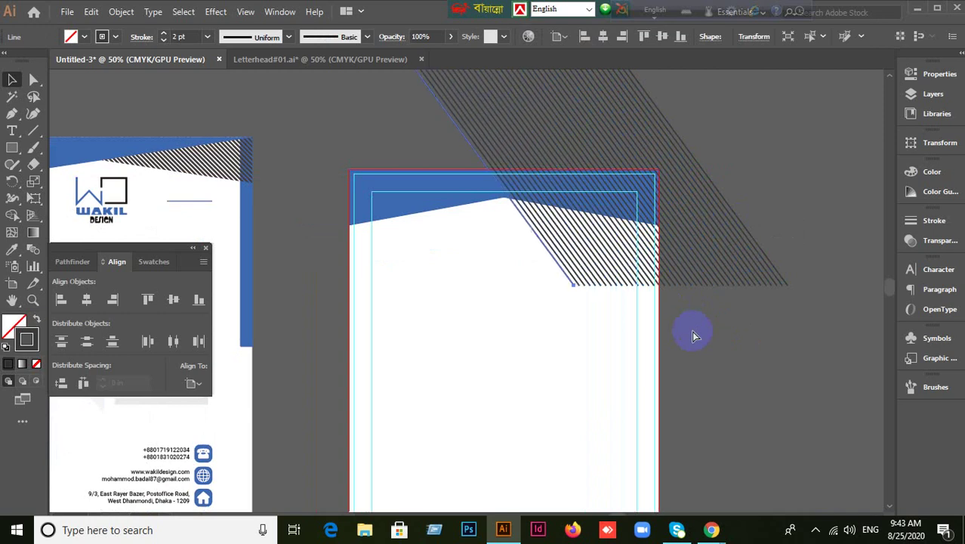
{"action": "key", "text": "ctrl+d"}
{"action": "key", "text": "ctrl+d"}
{"action": "key", "text": "ctrl+d"}
{"action": "key", "text": "ctrl+d"}
{"action": "key", "text": "ctrl+d"}
{"action": "key", "text": "ctrl+d"}
{"action": "key", "text": "ctrl+d"}
{"action": "key", "text": "ctrl+d"}
{"action": "key", "text": "ctrl+d"}
{"action": "key", "text": "ctrl+d"}
{"action": "key", "text": "ctrl+d"}
{"action": "key", "text": "ctrl+d"}
{"action": "key", "text": "ctrl+d"}
{"action": "key", "text": "ctrl+d"}
{"action": "key", "text": "ctrl+d"}
{"action": "key", "text": "ctrl+d"}
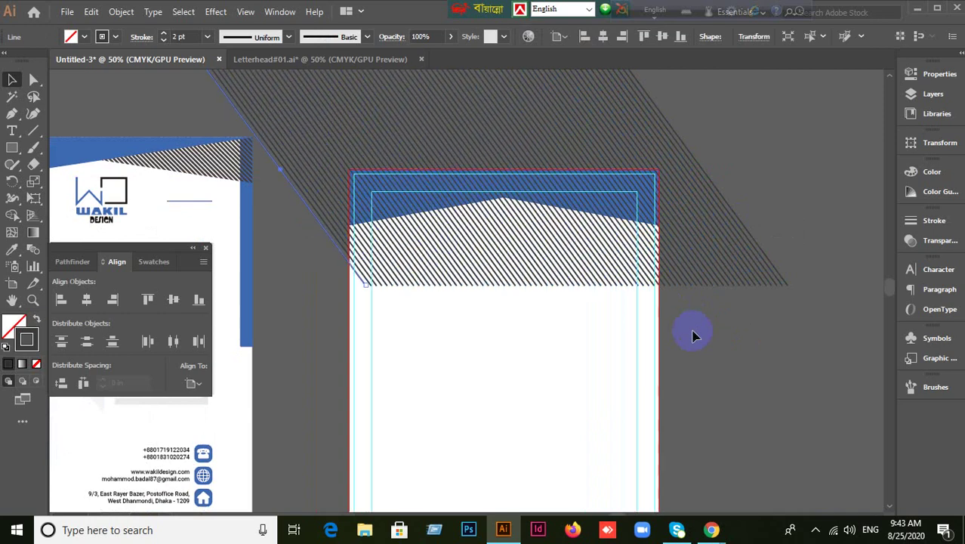
{"action": "left_click", "coordinate": [479, 405]}
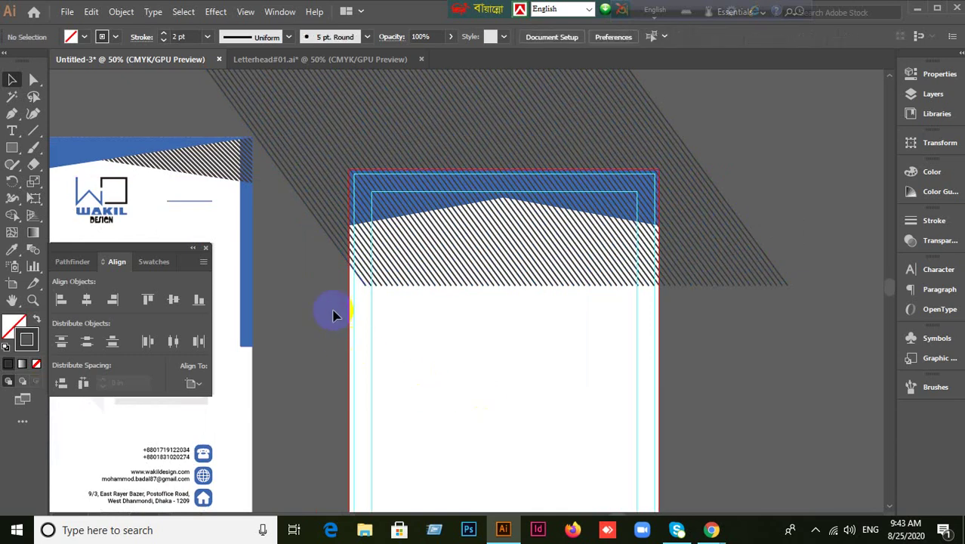
Select the grouped hatch lines and send them to the back with Ctrl+Shift+[.
{"action": "mouse_move", "coordinate": [332, 356]}
{"action": "left_mouse_down"}
{"action": "mouse_move", "coordinate": [802, 360]}
{"action": "mouse_move", "coordinate": [782, 390]}
{"action": "left_mouse_up"}
{"action": "left_click", "coordinate": [756, 404]}
{"action": "left_click_drag", "start_coordinate": [684, 332], "coordinate": [714, 336]}
{"action": "left_click_drag", "start_coordinate": [798, 343], "coordinate": [799, 345]}
{"action": "left_click", "coordinate": [782, 381]}
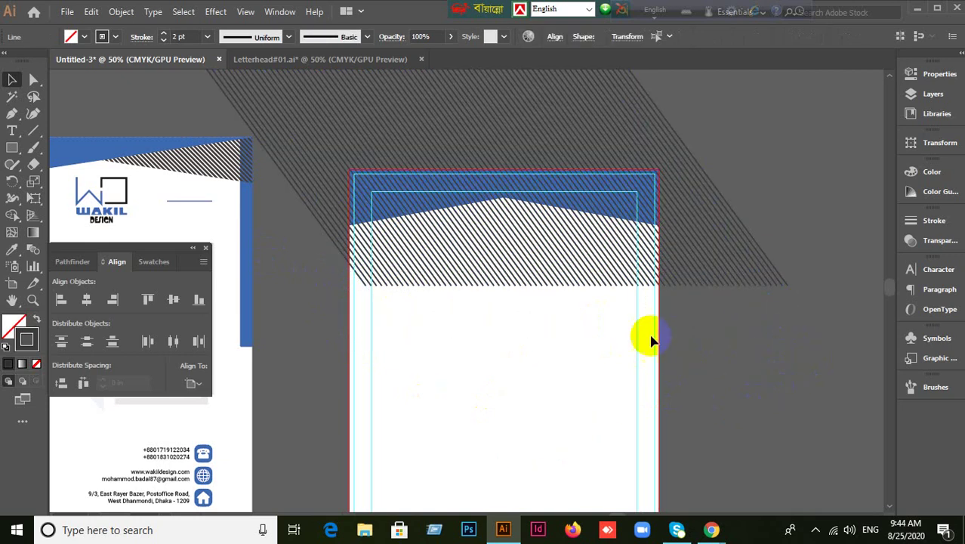
{"action": "mouse_move", "coordinate": [332, 285]}
{"action": "left_mouse_down"}
{"action": "mouse_move", "coordinate": [395, 286]}
{"action": "mouse_move", "coordinate": [702, 352]}
{"action": "left_mouse_up"}
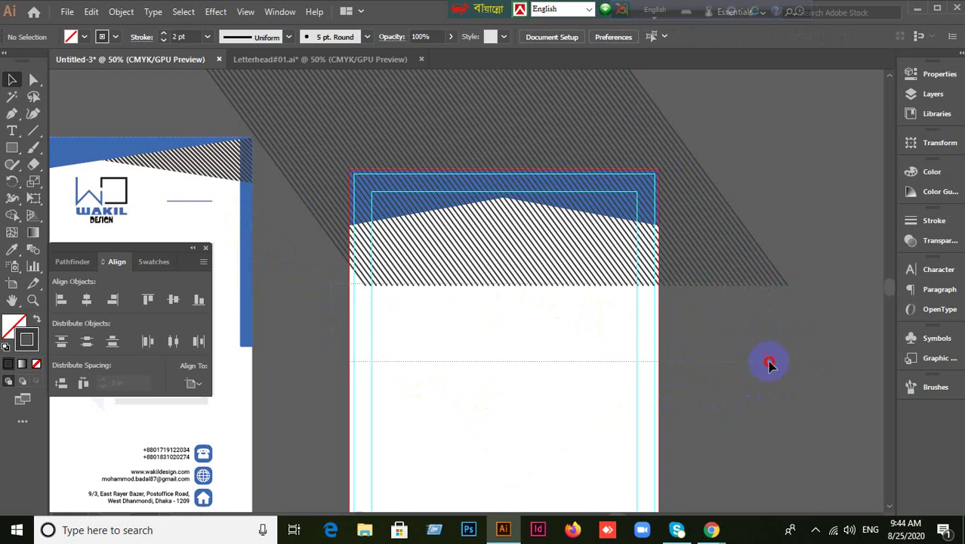
{"action": "left_click_drag", "start_coordinate": [828, 374], "coordinate": [828, 374]}
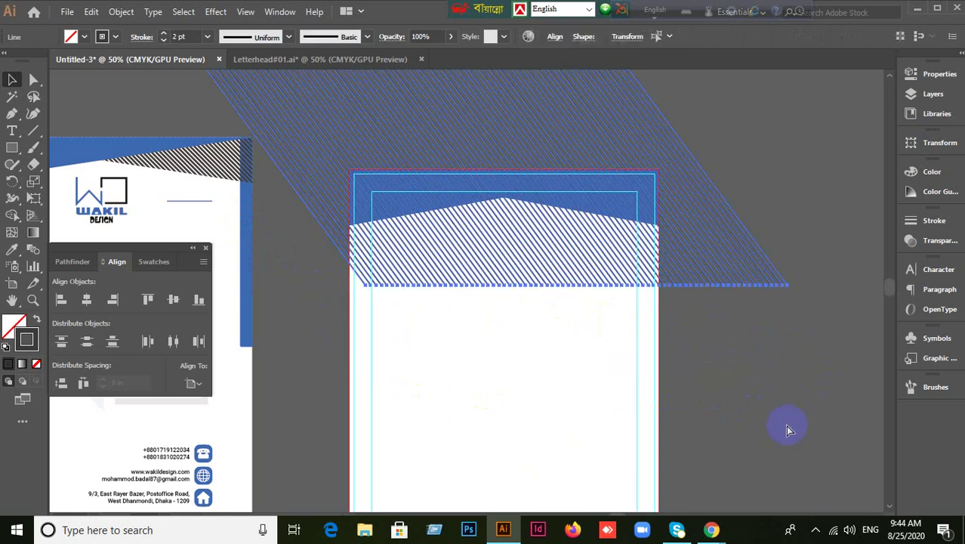
{"action": "left_click", "coordinate": [789, 419]}
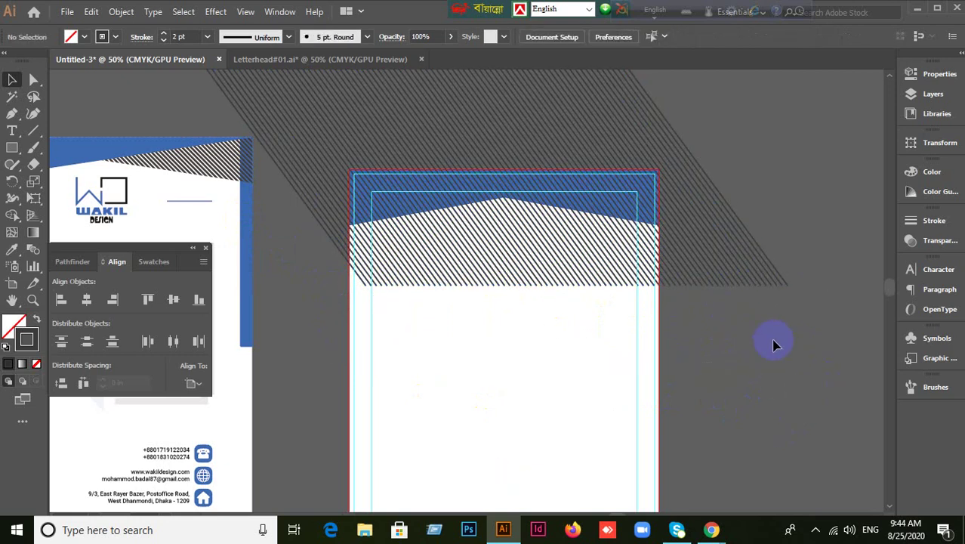
{"action": "left_click", "coordinate": [738, 259]}
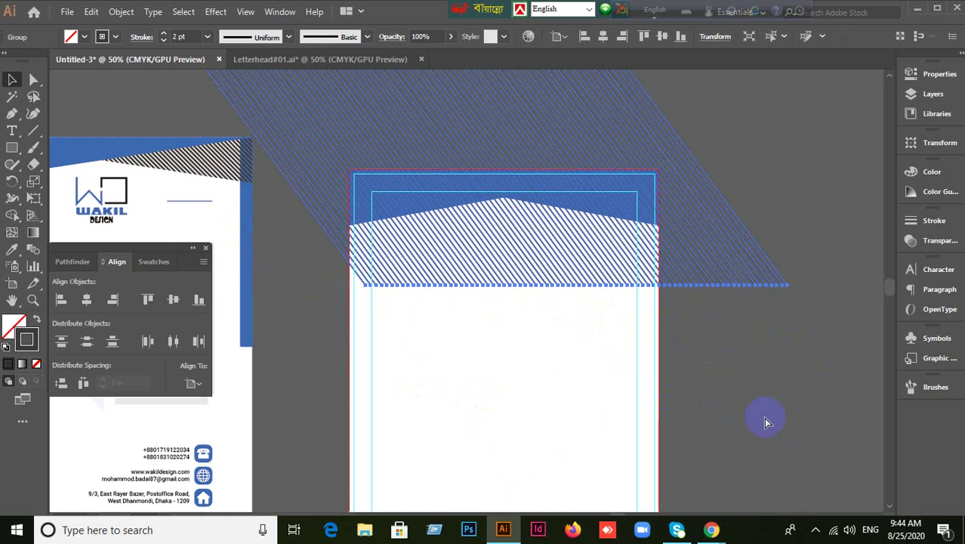
{"action": "key", "text": "ctrl+shift+bracketleft"}
Select the blue header shape with the hatch group and apply Make Clipping Mask.
{"action": "left_click", "coordinate": [764, 419]}
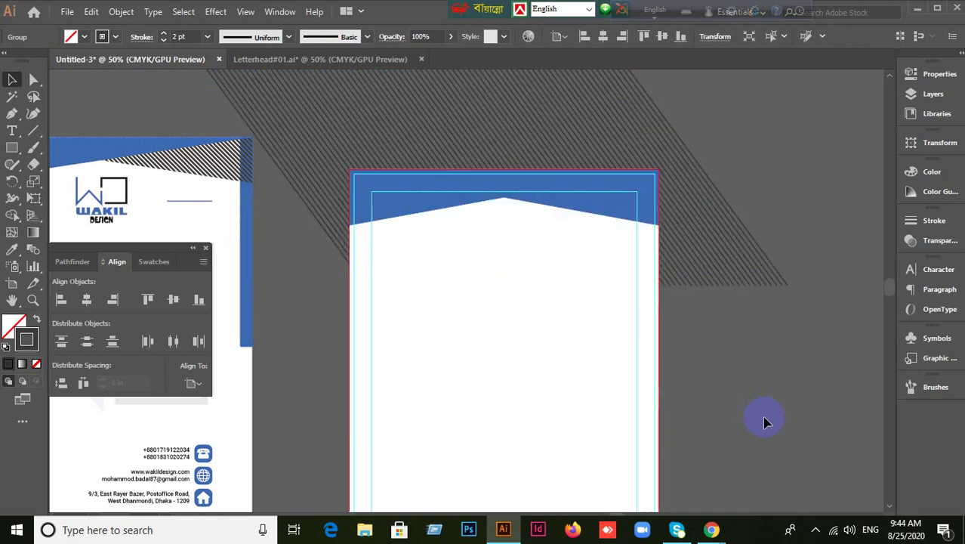
{"action": "left_click", "coordinate": [646, 214]}
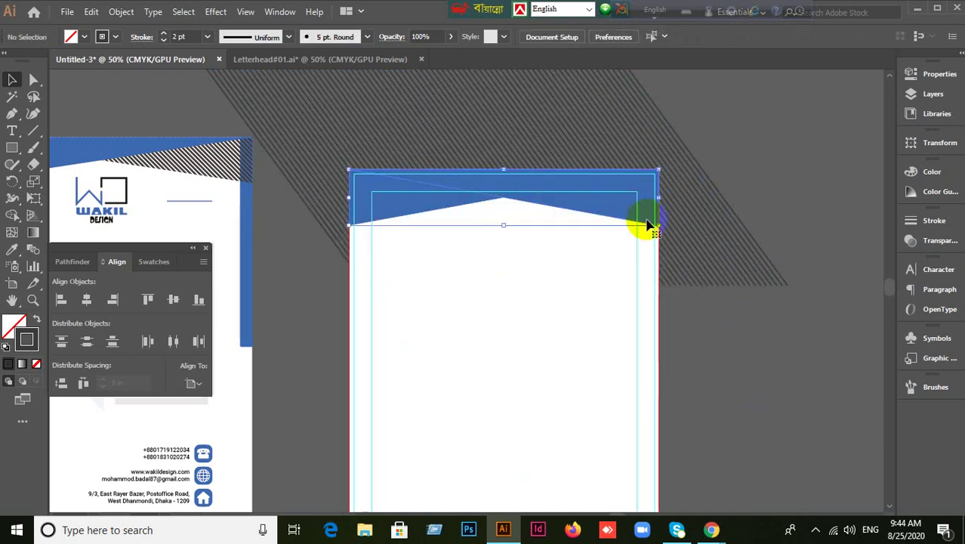
{"action": "left_click", "coordinate": [733, 261], "text": "shift"}
{"action": "right_click", "coordinate": [730, 256]}
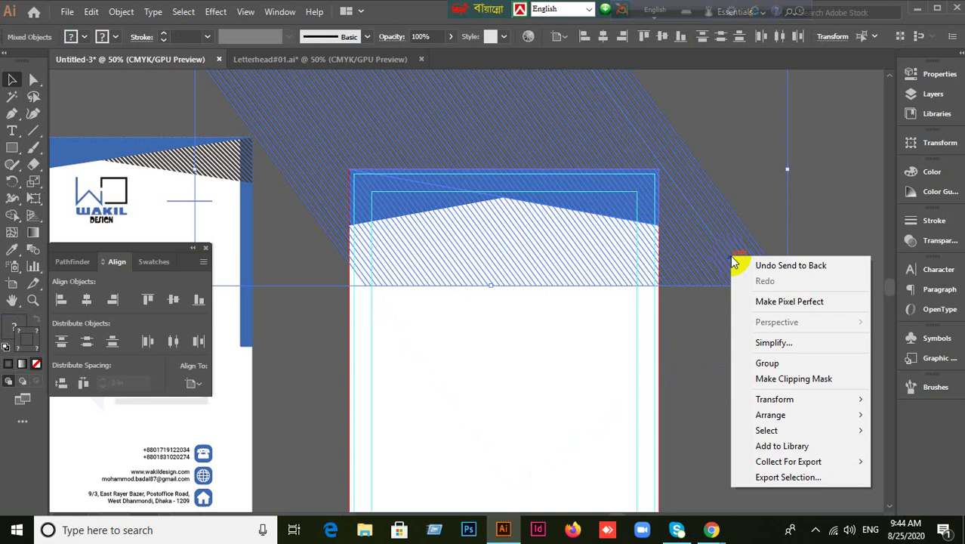
{"action": "left_click", "coordinate": [794, 378]}
{"action": "left_click", "coordinate": [562, 420]}
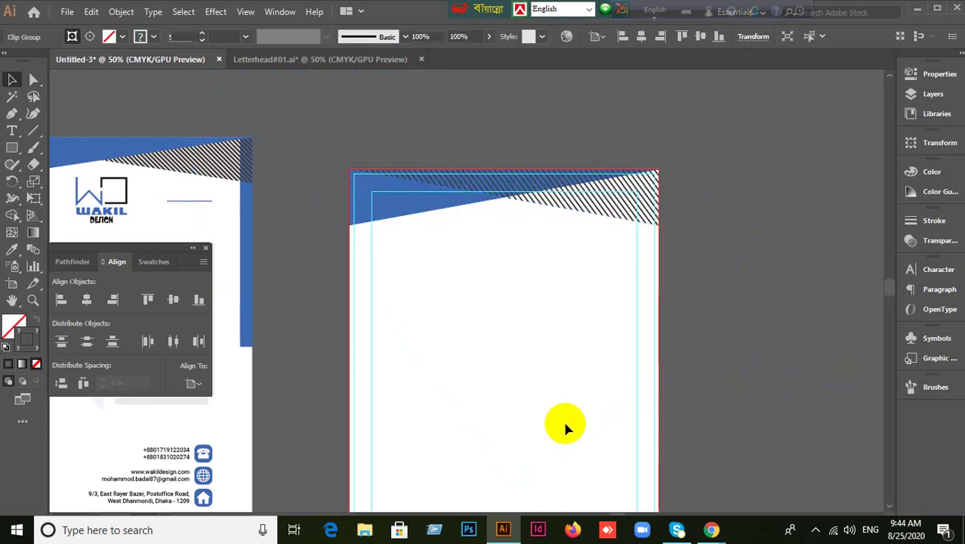
{"action": "left_click", "coordinate": [610, 205]}
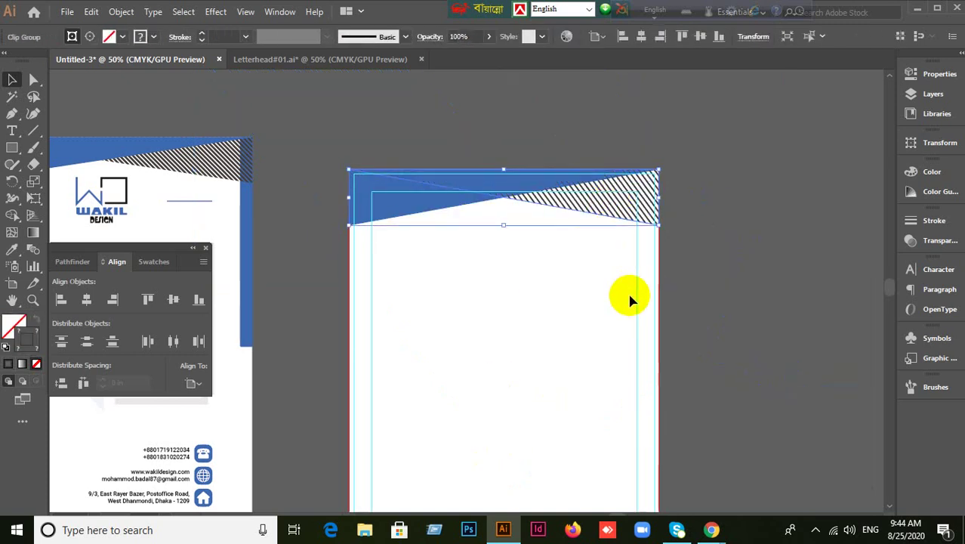
{"action": "left_click", "coordinate": [722, 317]}
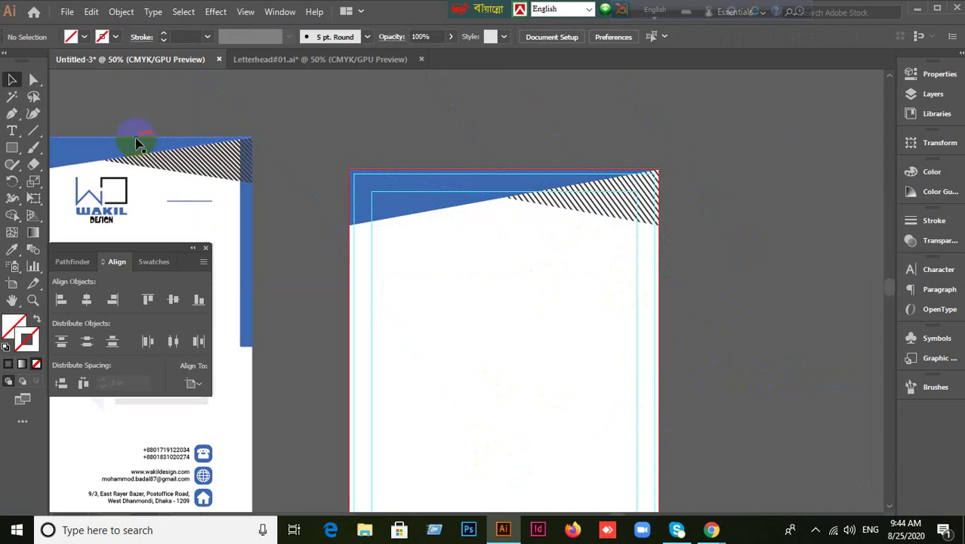
Duplicate the hatched blue header artwork mid-page and rotate the copy about 176 degrees.
{"action": "left_click_drag", "start_coordinate": [742, 382], "coordinate": [703, 262]}
{"action": "scroll", "coordinate": [737, 318], "scroll_direction": "down", "scroll_amount": 1}
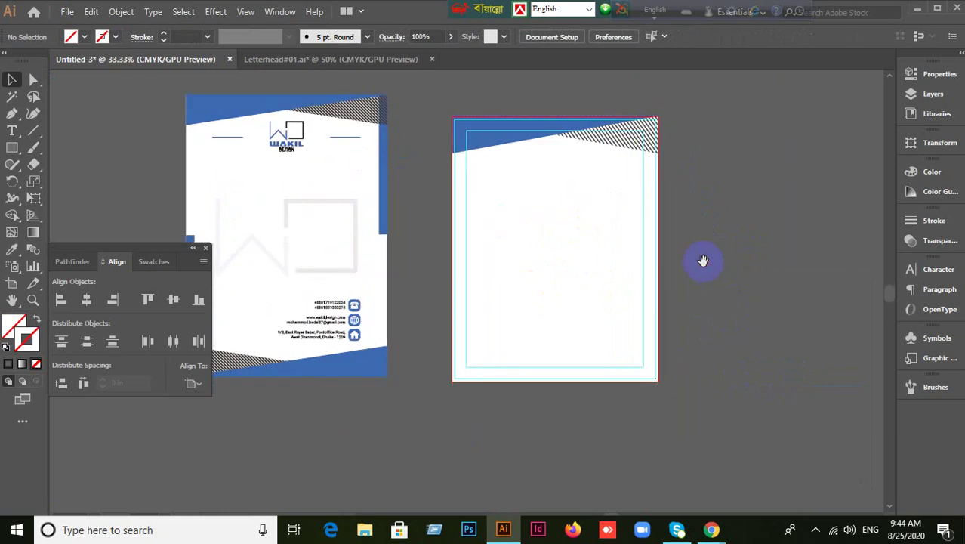
{"action": "left_click", "coordinate": [656, 154]}
{"action": "left_click", "coordinate": [652, 249]}
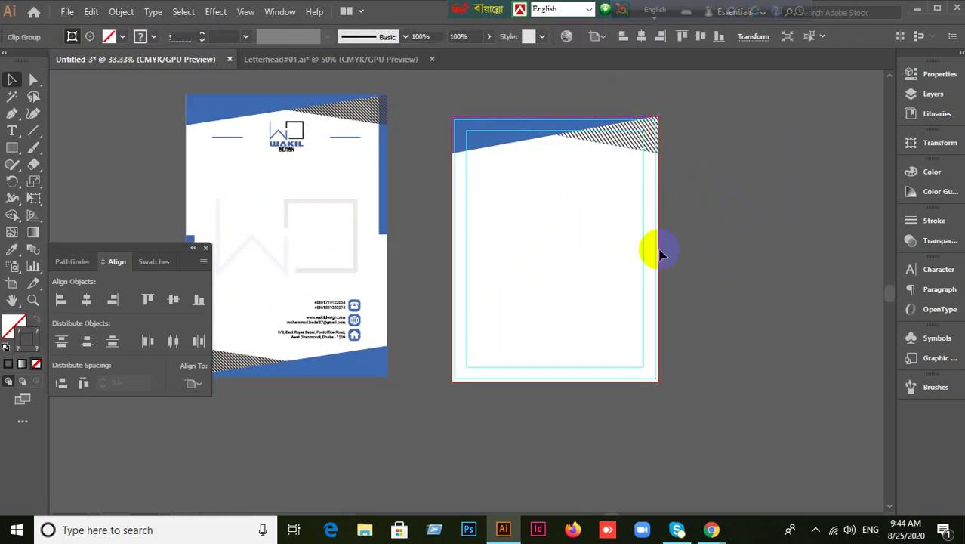
{"action": "key", "text": "ctrl+a"}
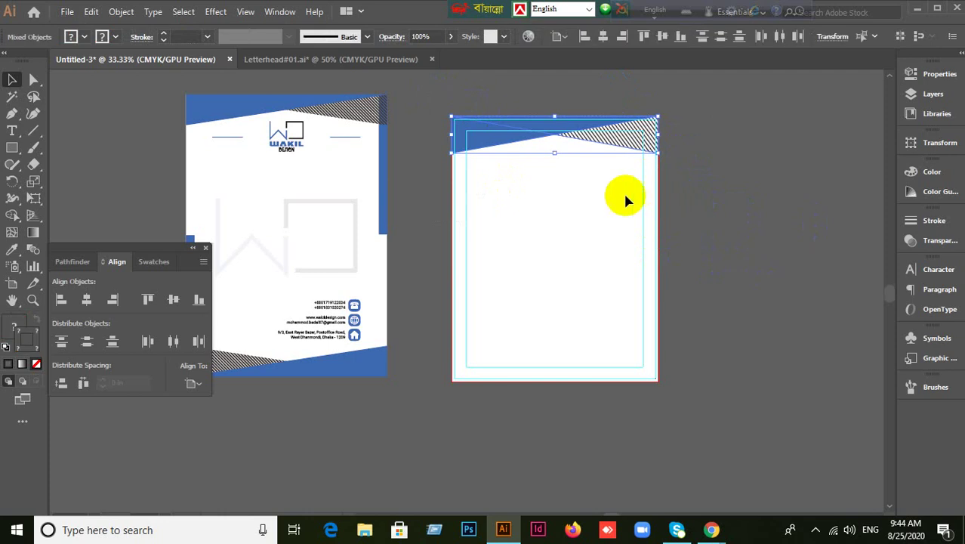
{"action": "left_click_drag", "start_coordinate": [506, 143], "coordinate": [512, 262]}
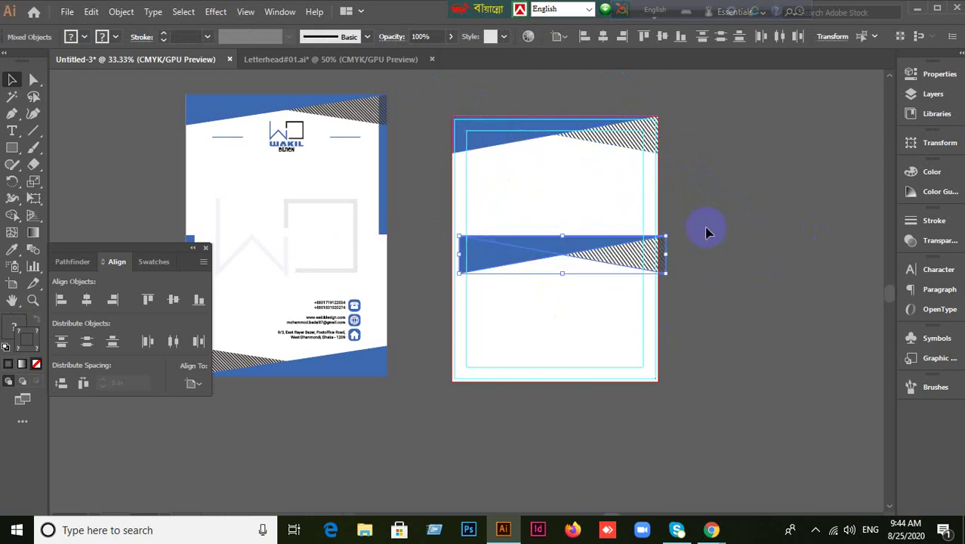
{"action": "key", "text": "e"}
{"action": "left_click_drag", "start_coordinate": [704, 224], "coordinate": [408, 272]}
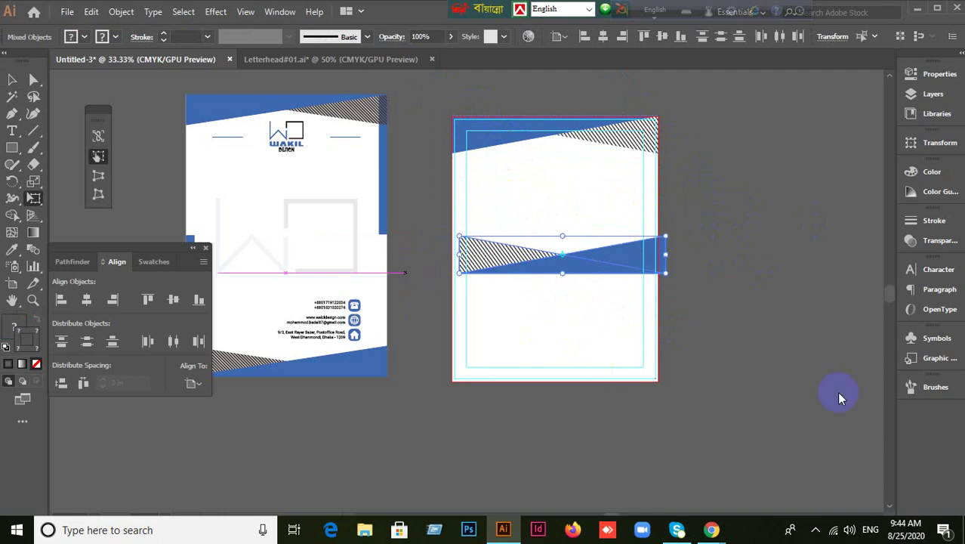
Align the band to the artboard bottom with Align To Artboard, then undo it.
{"action": "left_click", "coordinate": [12, 80]}
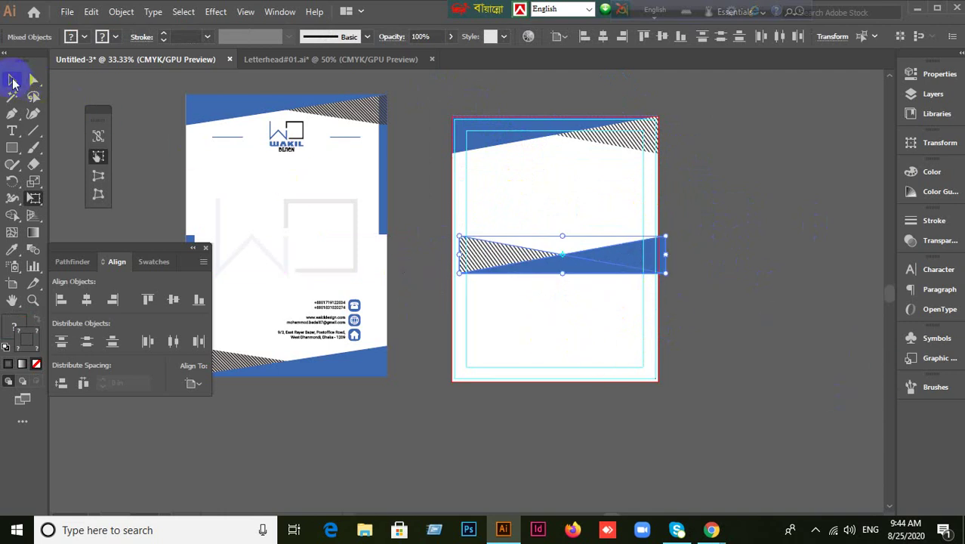
{"action": "left_click", "coordinate": [588, 287]}
{"action": "left_click", "coordinate": [609, 267]}
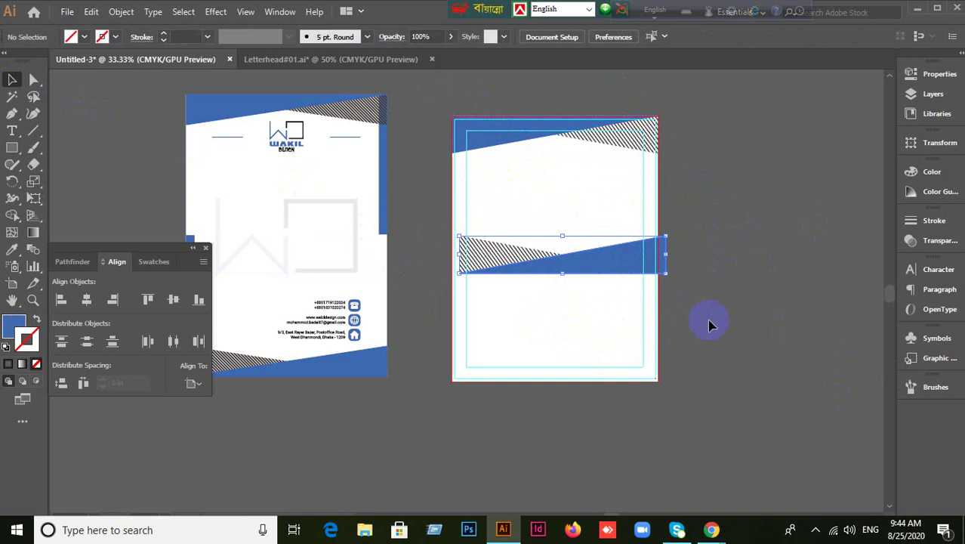
{"action": "left_click", "coordinate": [193, 383]}
{"action": "left_click", "coordinate": [206, 430]}
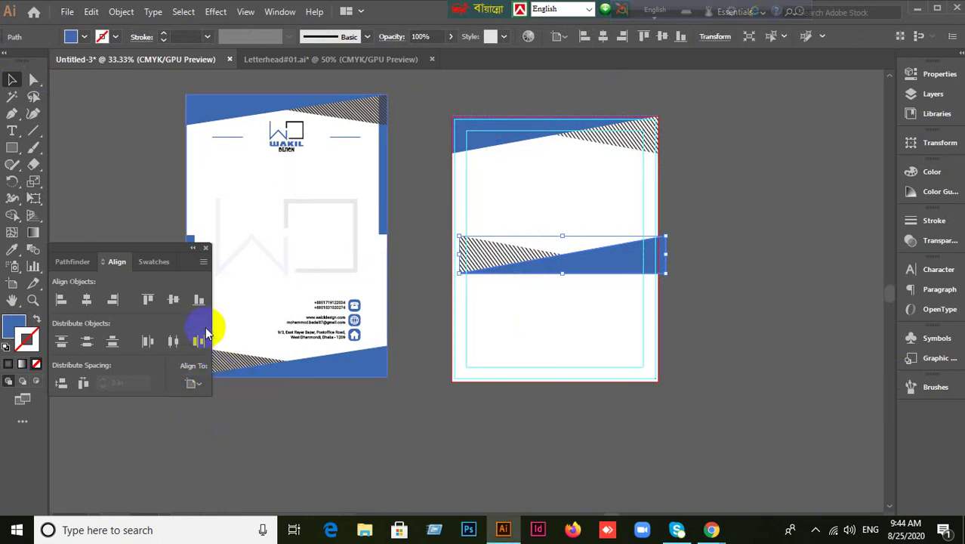
{"action": "left_click", "coordinate": [198, 299]}
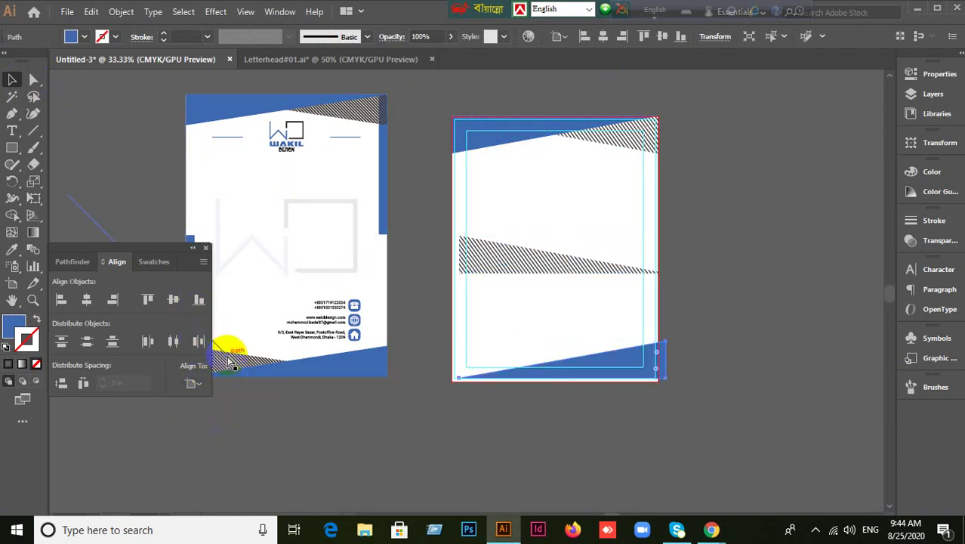
{"action": "key", "text": "ctrl+z"}
Drag the band group down to the page's bottom edge and nudge it slightly lower.
{"action": "left_click", "coordinate": [517, 276]}
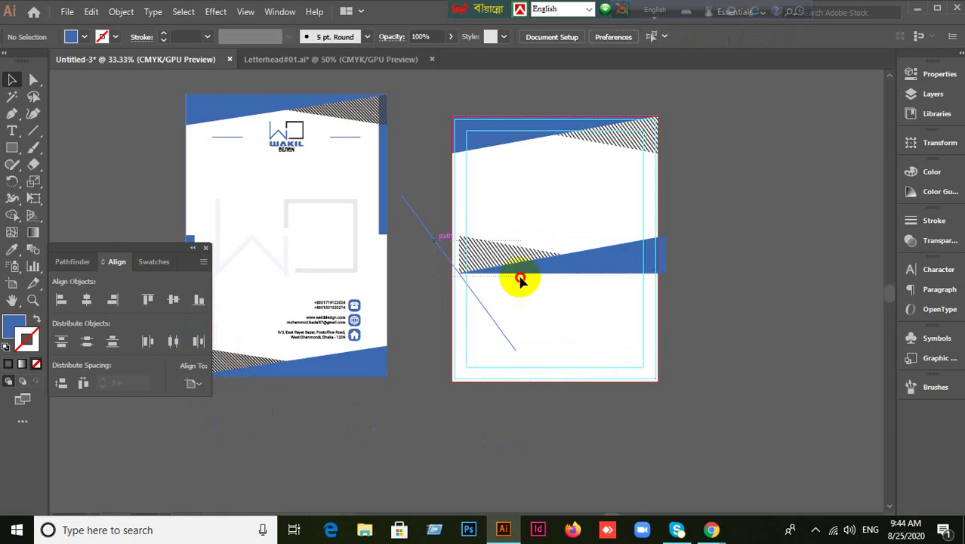
{"action": "left_click", "coordinate": [559, 428]}
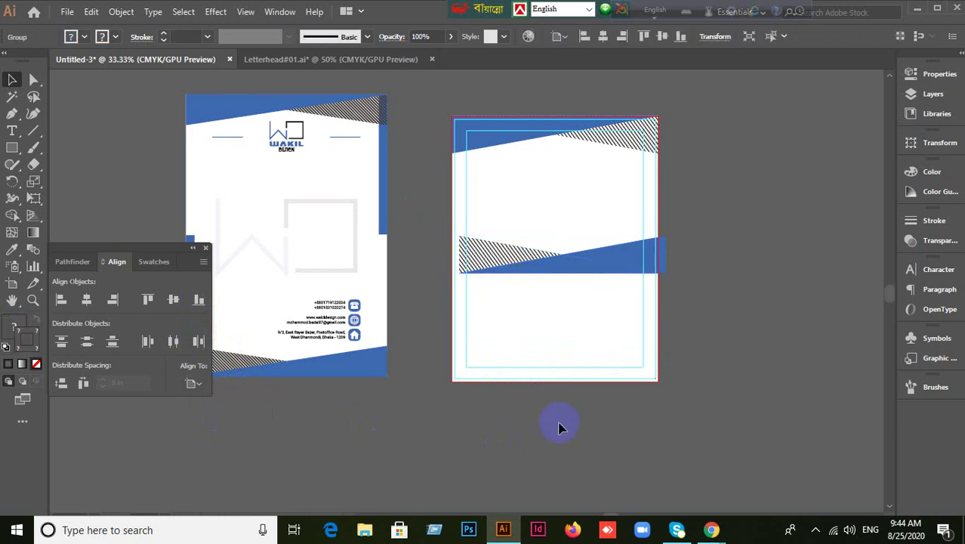
{"action": "left_click_drag", "start_coordinate": [533, 270], "coordinate": [528, 381]}
{"action": "key", "text": "ctrl+1"}
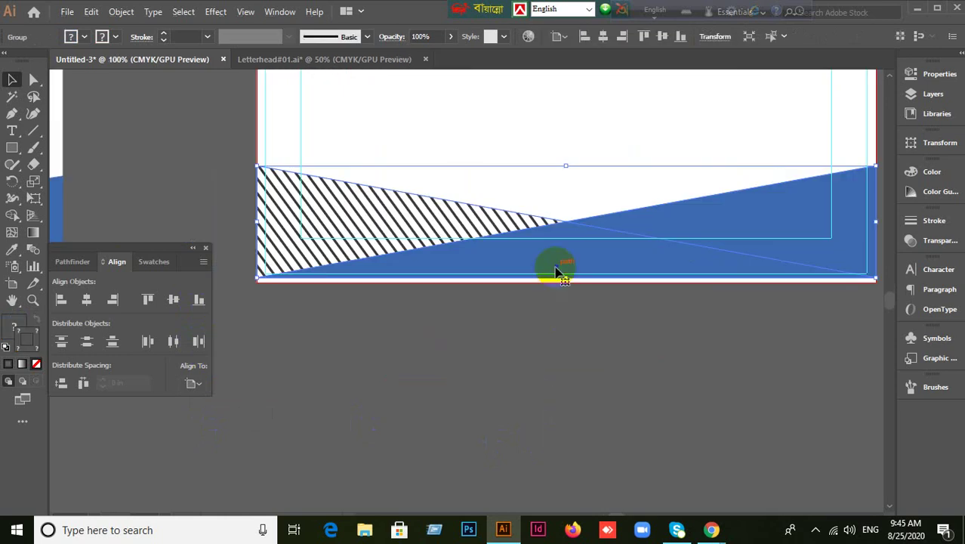
{"action": "left_click_drag", "start_coordinate": [555, 270], "coordinate": [558, 278]}
{"action": "left_click", "coordinate": [585, 373]}
{"action": "key", "text": "ctrl+minus"}
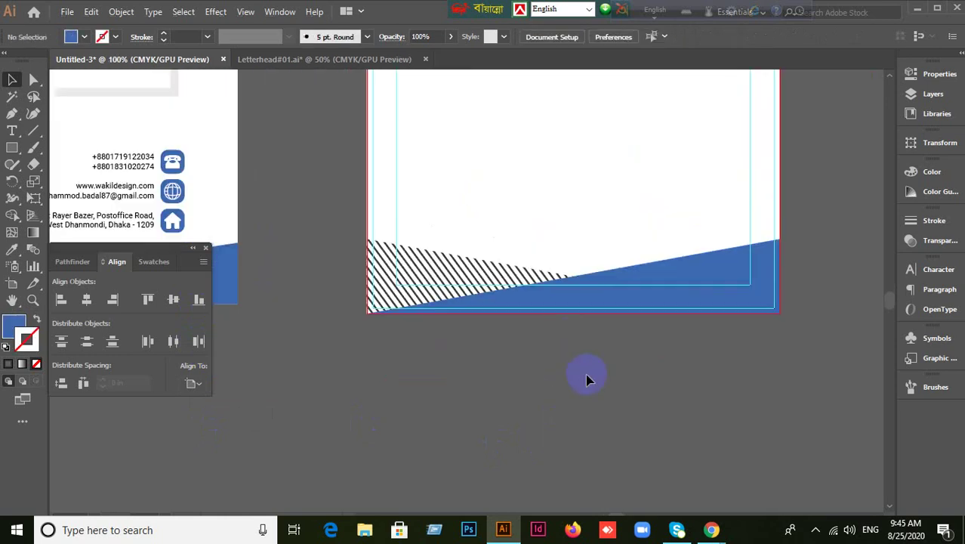
{"action": "left_click", "coordinate": [617, 394]}
{"action": "key", "text": "ctrl+minus"}
{"action": "key", "text": "ctrl+minus"}
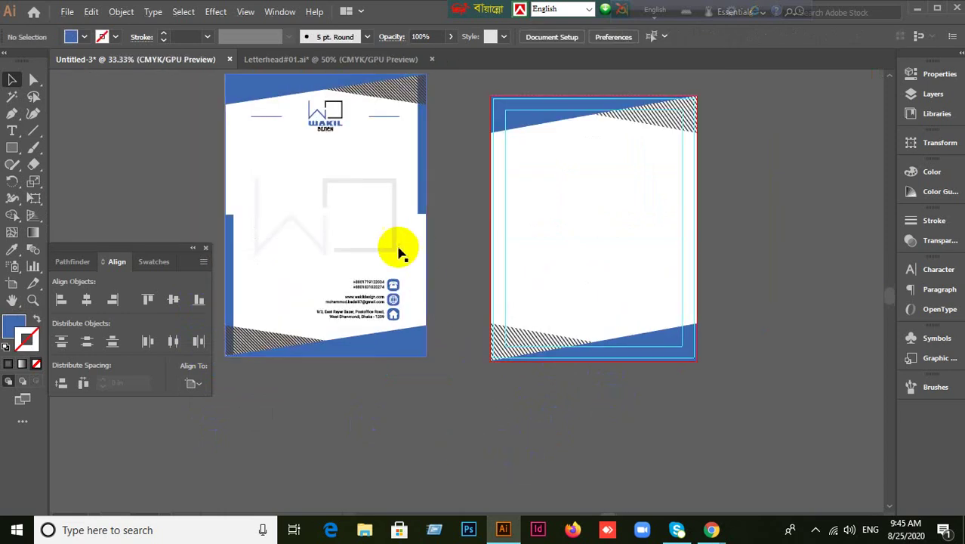
Copy the WAKIL logo onto the new letterhead page, then undo the copy.
{"action": "left_click", "coordinate": [398, 253]}
{"action": "left_click", "coordinate": [434, 459]}
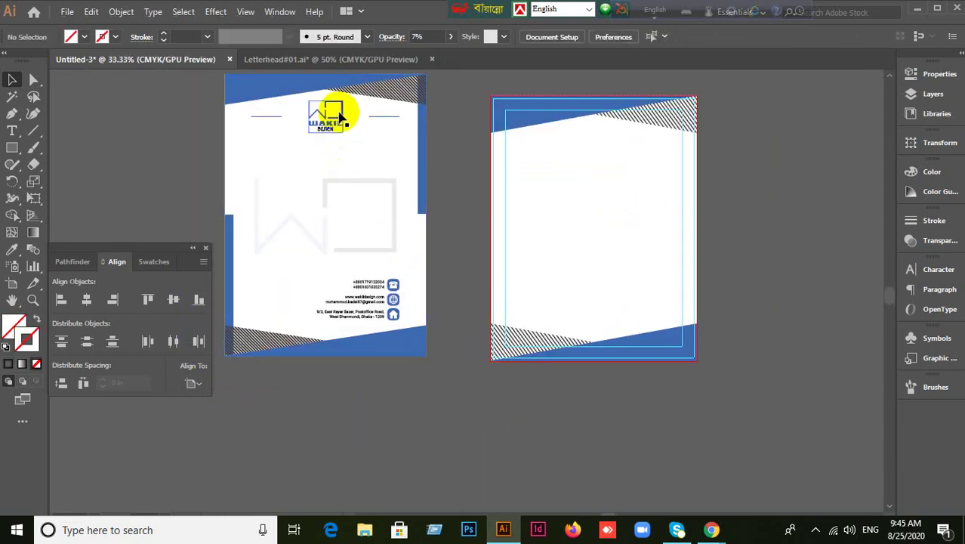
{"action": "left_click", "coordinate": [340, 128]}
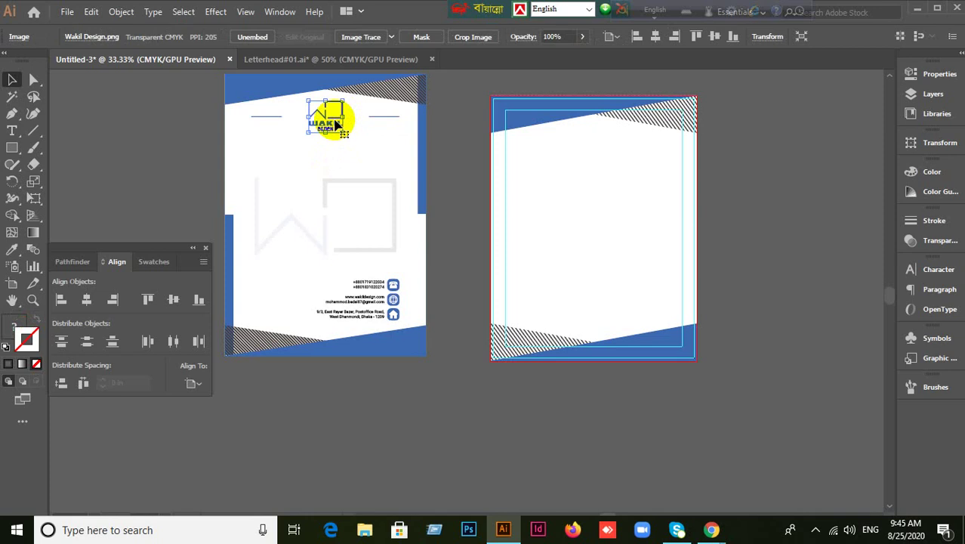
{"action": "left_click_drag", "start_coordinate": [338, 124], "coordinate": [611, 231]}
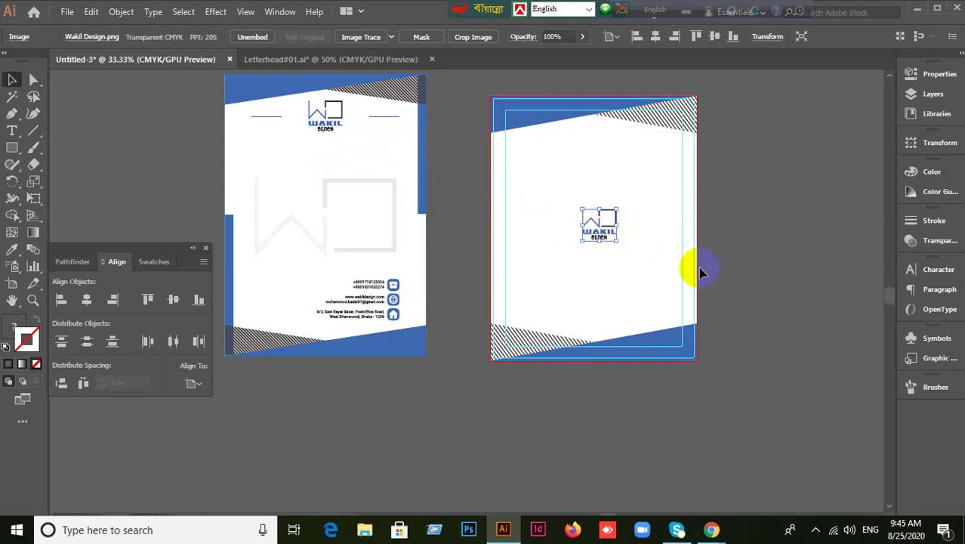
{"action": "key", "text": "ctrl+z"}
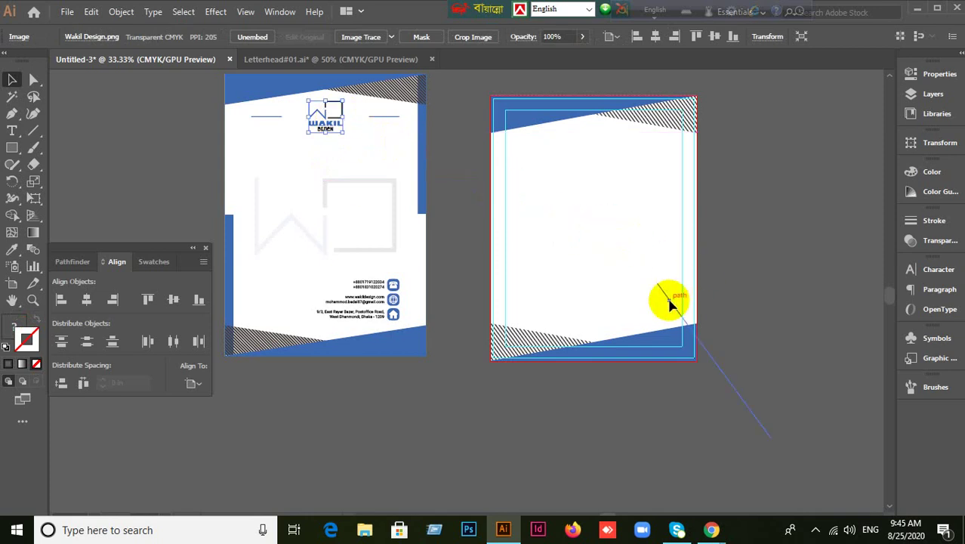
{"action": "scroll", "coordinate": [810, 252], "scroll_direction": "up", "scroll_amount": 1}
{"action": "scroll", "coordinate": [808, 247], "scroll_direction": "down", "scroll_amount": 1}
Drag the Red Color Logo Raw desktop file onto Illustrator to open it.
{"action": "left_click", "coordinate": [916, 13]}
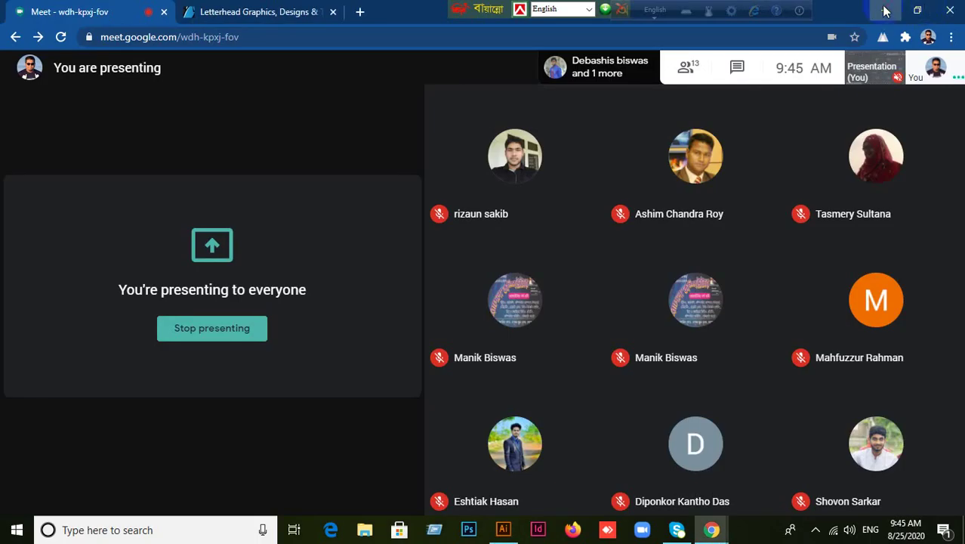
{"action": "left_click", "coordinate": [884, 9]}
{"action": "left_click", "coordinate": [196, 173]}
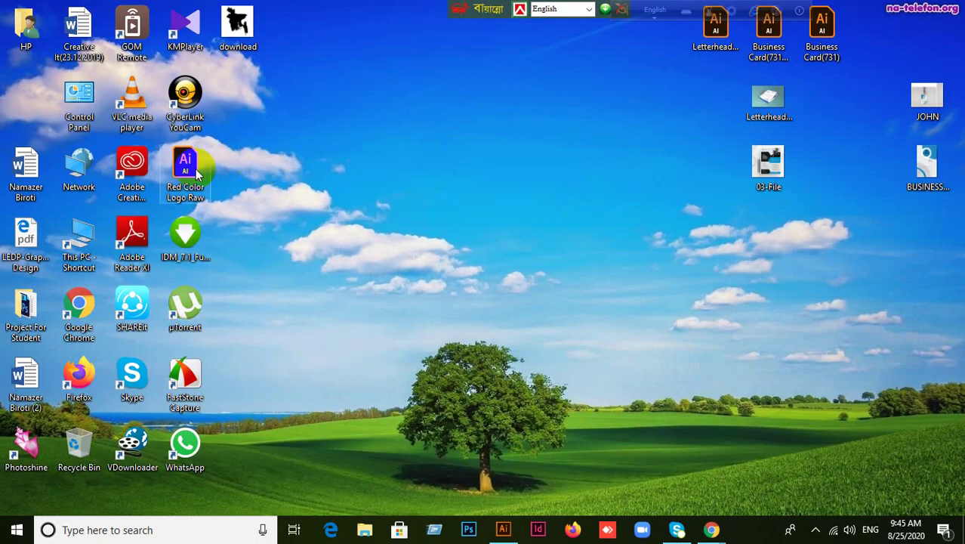
{"action": "left_click_drag", "start_coordinate": [192, 173], "coordinate": [398, 6]}
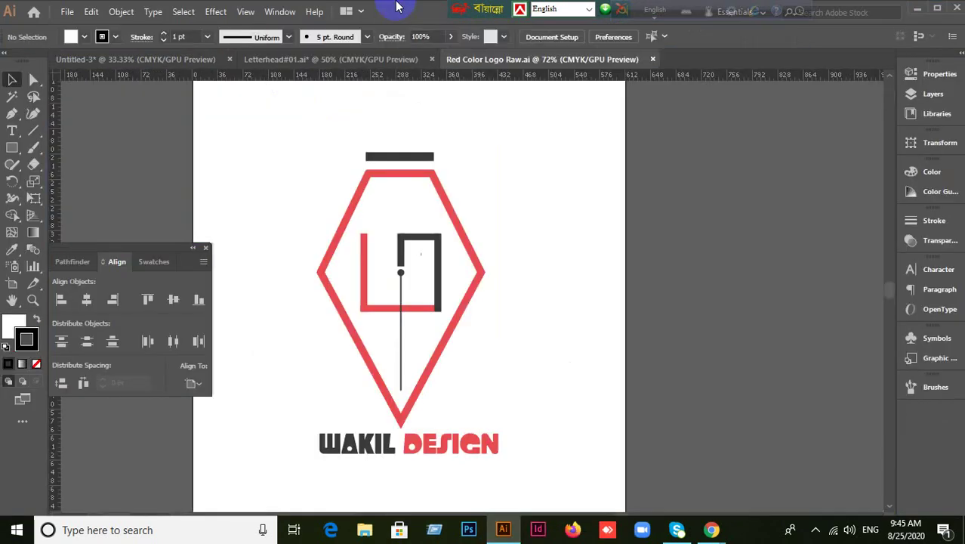
Paste the red diamond logo into Untitled-3, move it onto the right artboard and enlarge it.
{"action": "scroll", "coordinate": [409, 86], "scroll_direction": "down", "scroll_amount": 1}
{"action": "left_click_drag", "start_coordinate": [273, 98], "coordinate": [530, 449]}
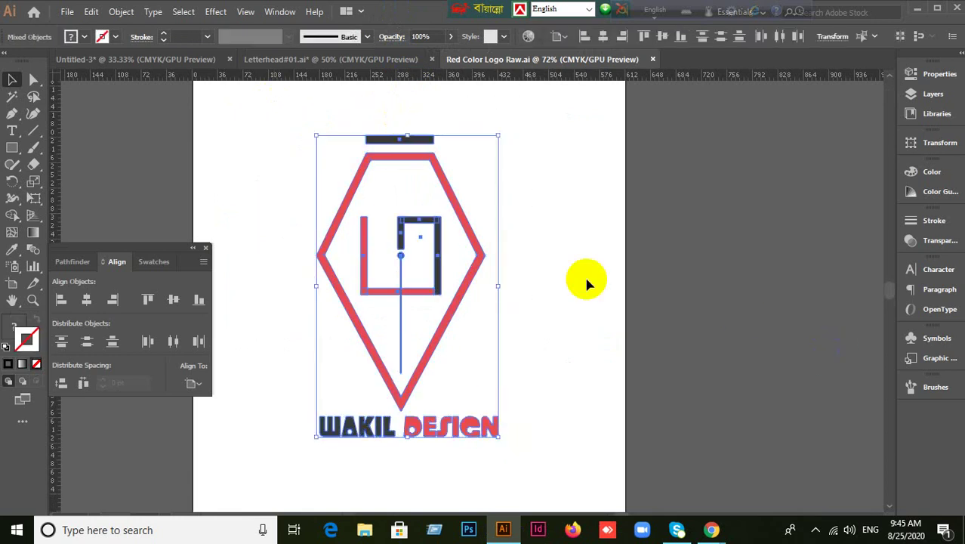
{"action": "left_click", "coordinate": [355, 60]}
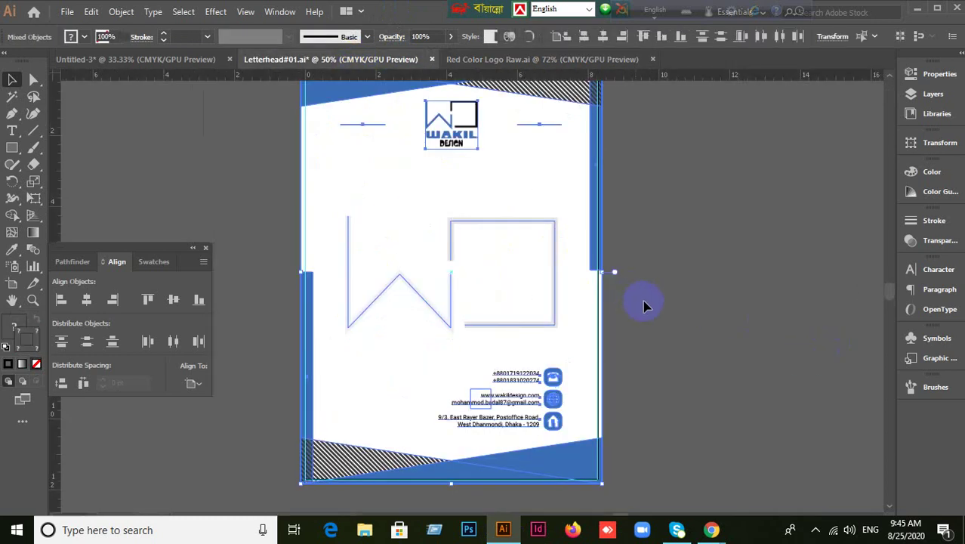
{"action": "left_click", "coordinate": [98, 60]}
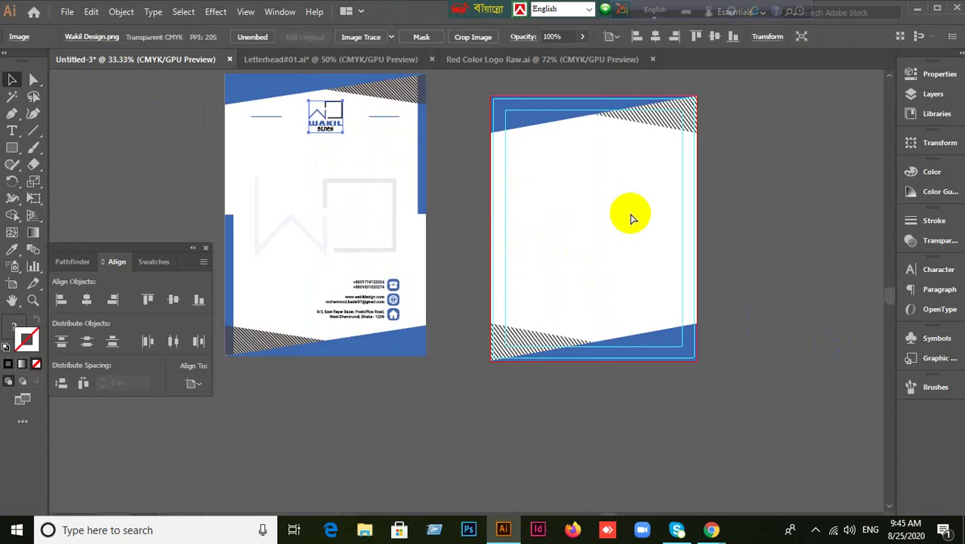
{"action": "key", "text": "ctrl+v"}
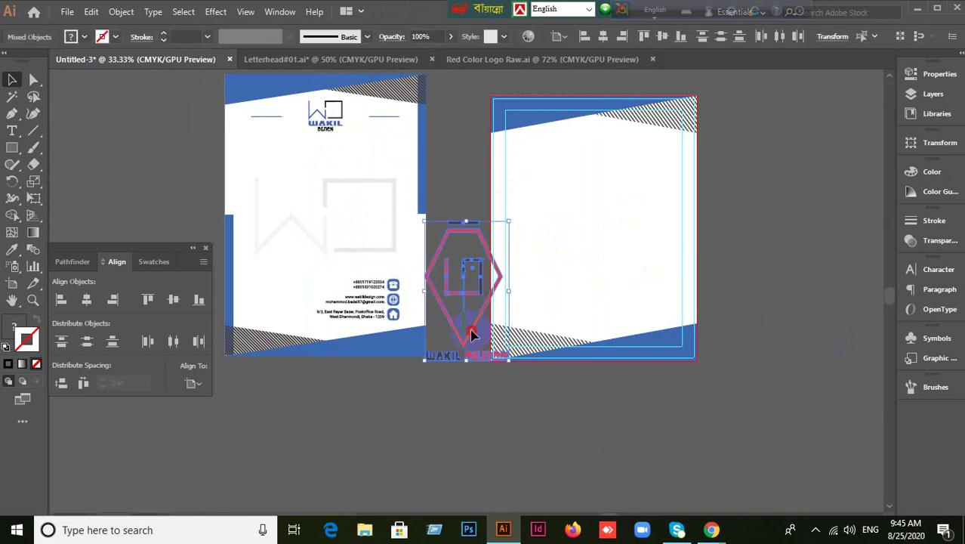
{"action": "left_click_drag", "start_coordinate": [472, 334], "coordinate": [586, 253]}
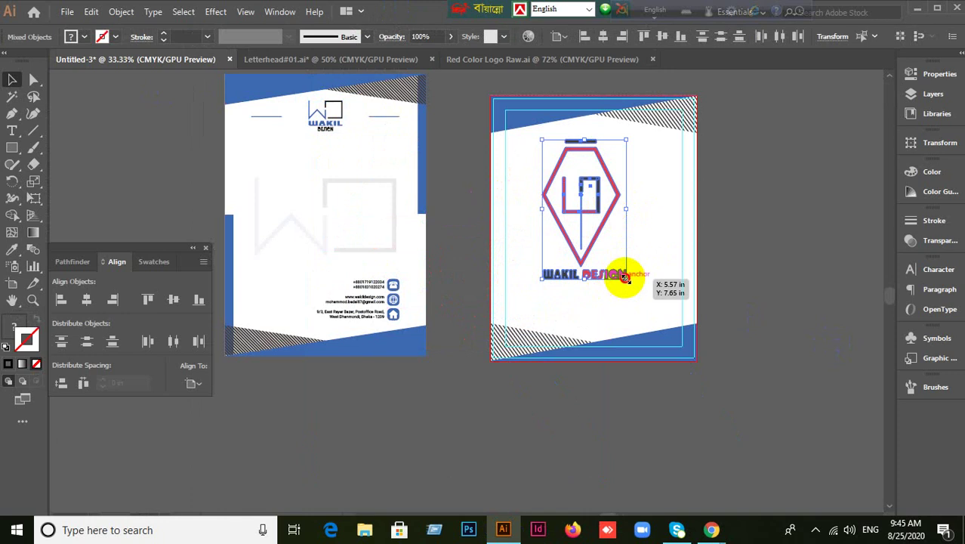
{"action": "left_click_drag", "start_coordinate": [625, 277], "coordinate": [643, 318]}
{"action": "scroll", "coordinate": [798, 317], "scroll_direction": "up", "scroll_amount": 1}
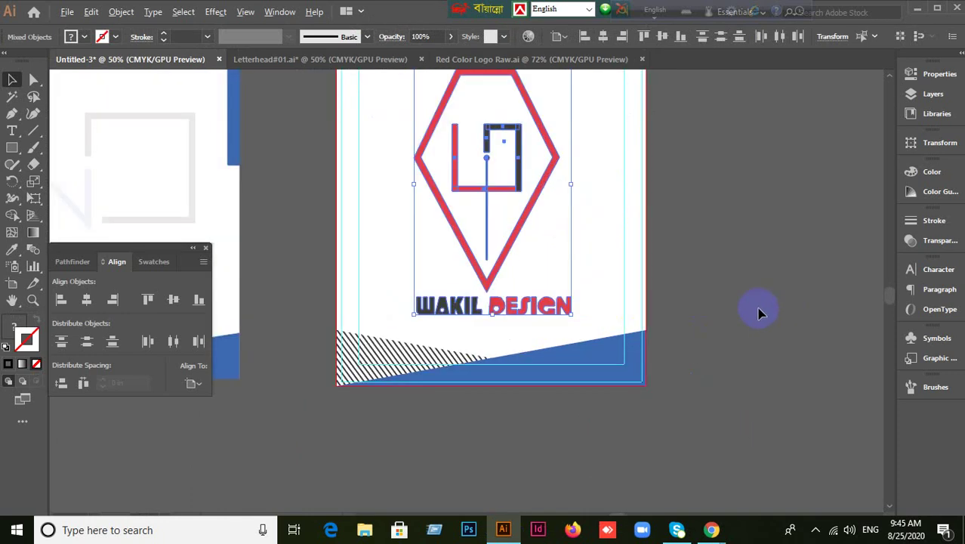
Group then ungroup the logo, delete the DESIGN text, then restore it.
{"action": "right_click", "coordinate": [511, 239]}
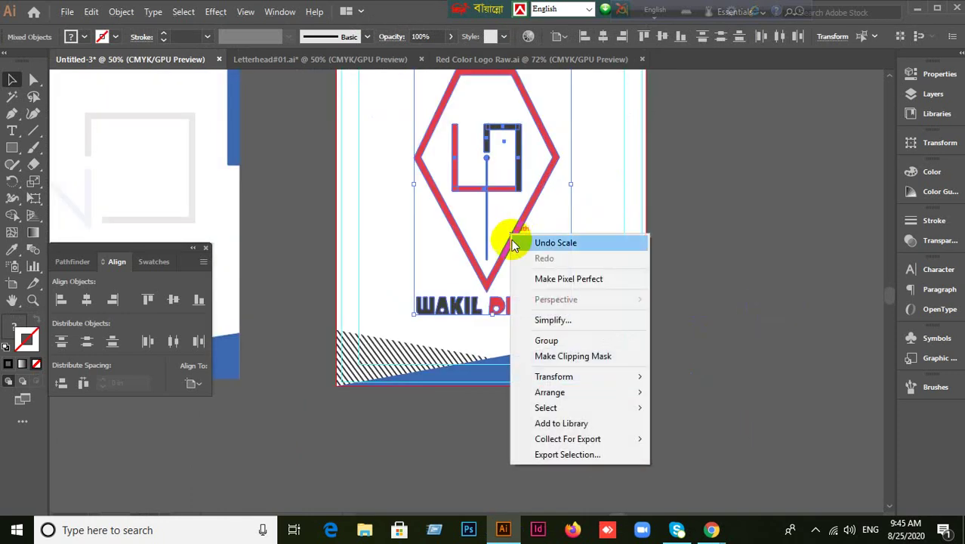
{"action": "left_click", "coordinate": [545, 339]}
{"action": "left_click", "coordinate": [560, 286]}
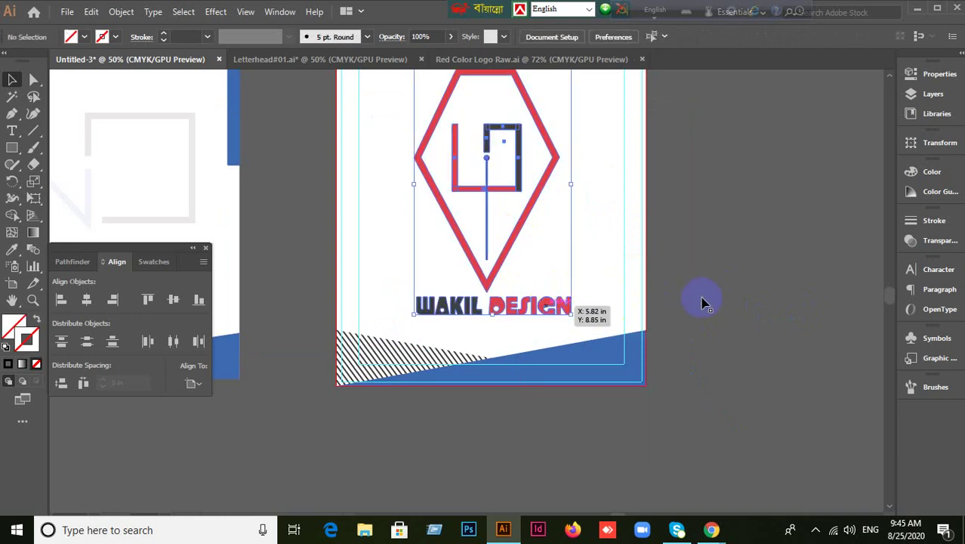
{"action": "left_click", "coordinate": [538, 283]}
{"action": "right_click", "coordinate": [539, 284]}
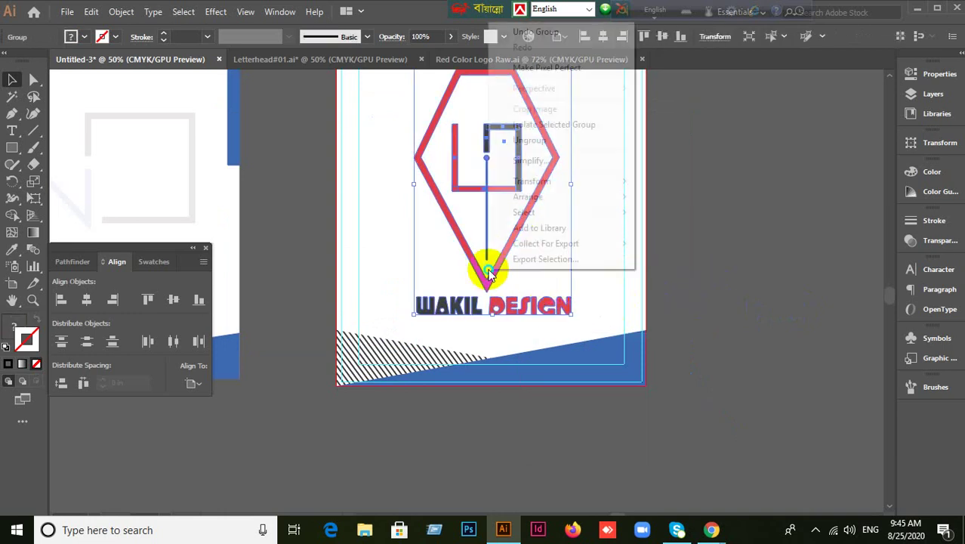
{"action": "left_click", "coordinate": [545, 143]}
{"action": "left_click", "coordinate": [552, 310]}
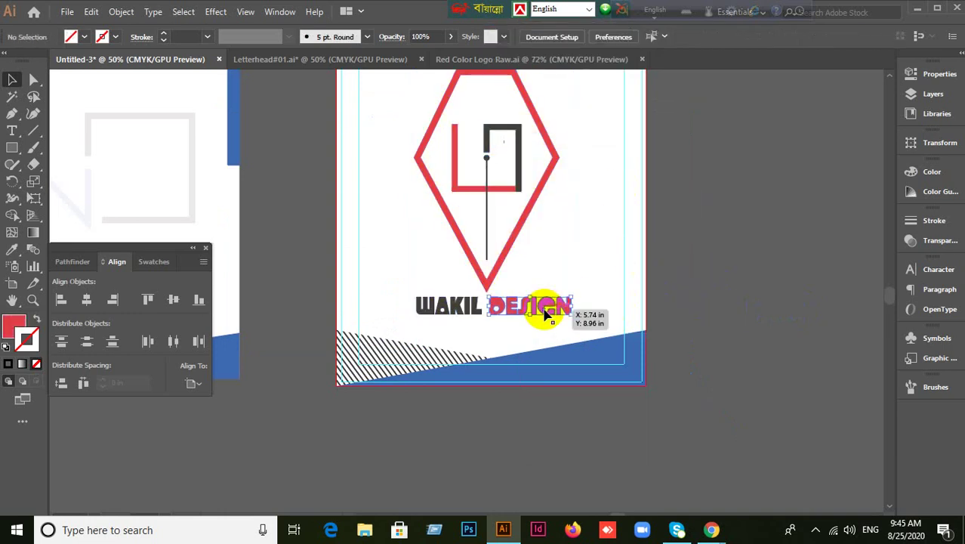
{"action": "key", "text": "Delete"}
{"action": "left_click", "coordinate": [709, 302]}
{"action": "left_click_drag", "start_coordinate": [510, 351], "coordinate": [538, 323]}
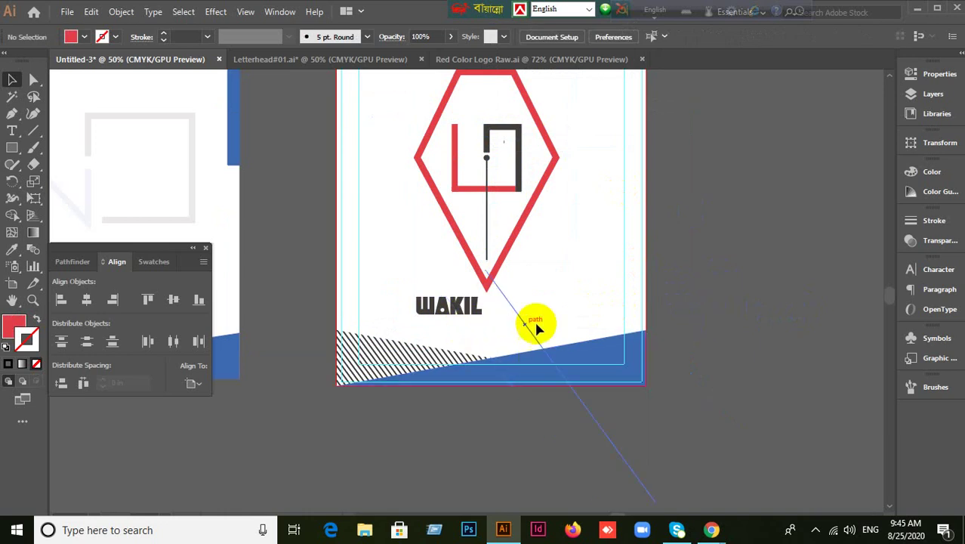
{"action": "key", "text": "ctrl+z"}
{"action": "key", "text": "ctrl+z"}
{"action": "key", "text": "ctrl+z"}
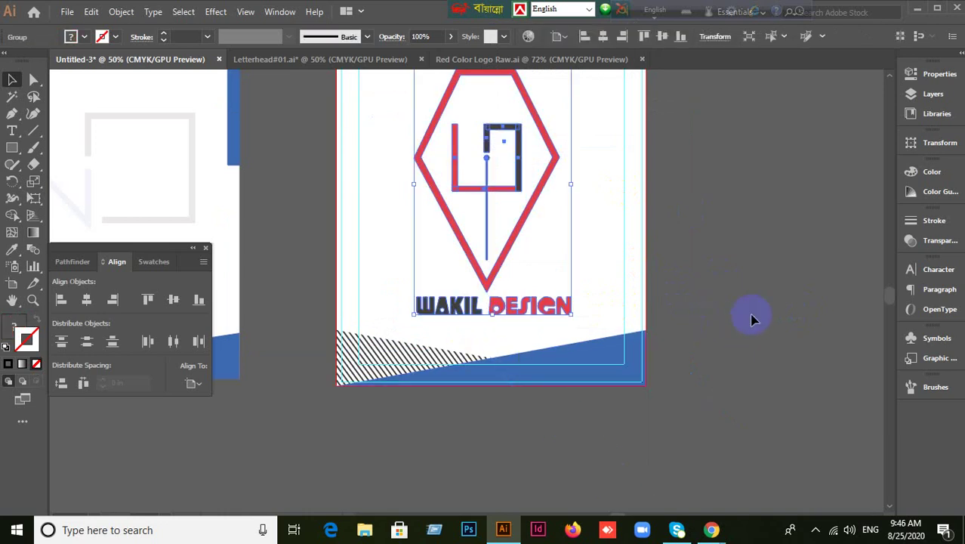
Move the logo off to the right and shrink it to about 1.42 by 2.36 in.
{"action": "scroll", "coordinate": [716, 268], "scroll_direction": "down", "scroll_amount": 1}
{"action": "left_click_drag", "start_coordinate": [604, 253], "coordinate": [809, 287]}
{"action": "left_click_drag", "start_coordinate": [838, 330], "coordinate": [585, 235]}
{"action": "scroll", "coordinate": [580, 231], "scroll_direction": "up", "scroll_amount": 1}
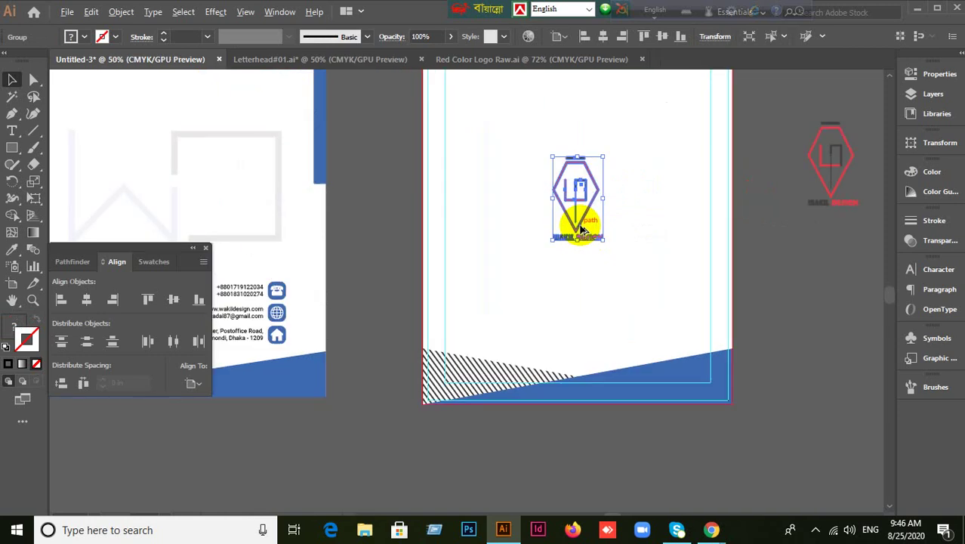
Ungroup the logo and slide the DESIGN word over onto WAKIL.
{"action": "right_click", "coordinate": [578, 225]}
{"action": "left_click", "coordinate": [623, 349]}
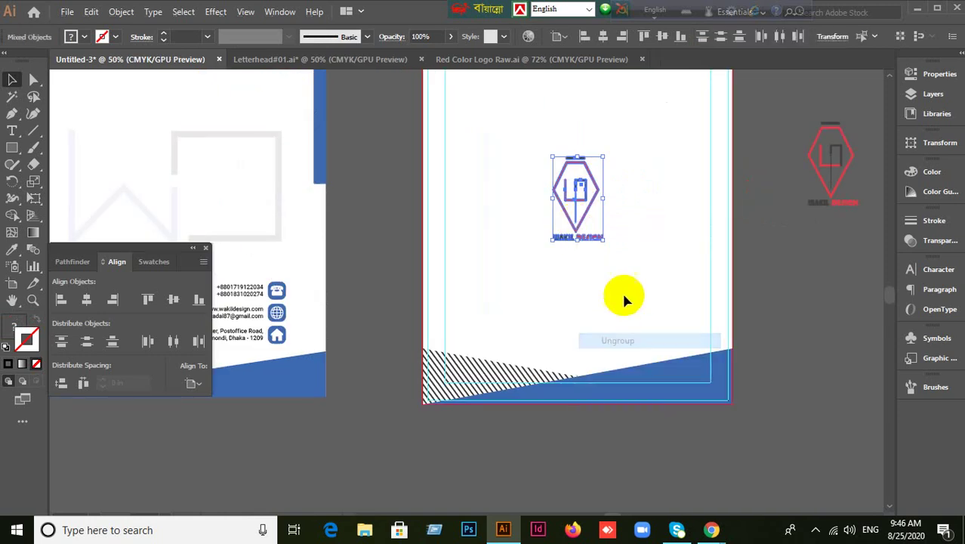
{"action": "left_click", "coordinate": [597, 259]}
{"action": "scroll", "coordinate": [596, 258], "scroll_direction": "up", "scroll_amount": 2}
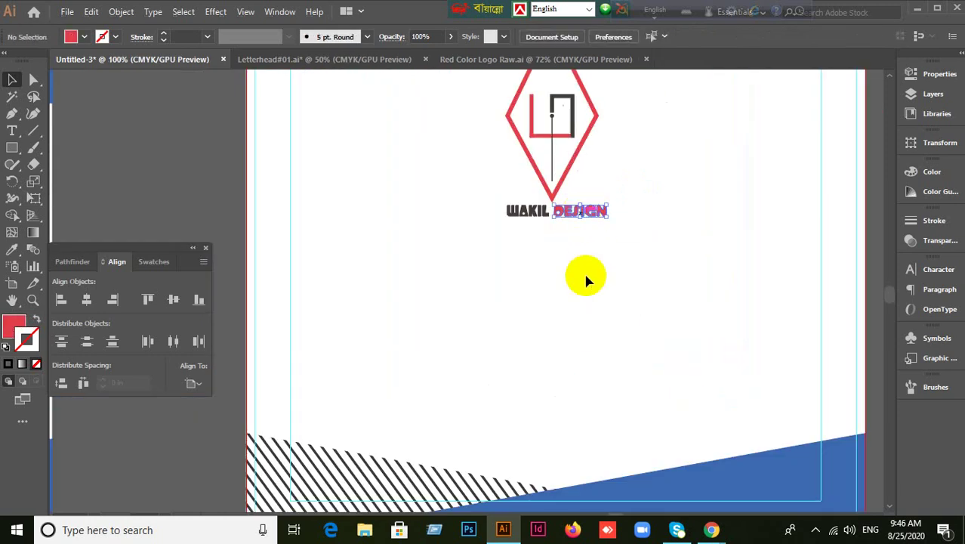
{"action": "left_click_drag", "start_coordinate": [585, 214], "coordinate": [532, 217]}
{"action": "left_click", "coordinate": [585, 277]}
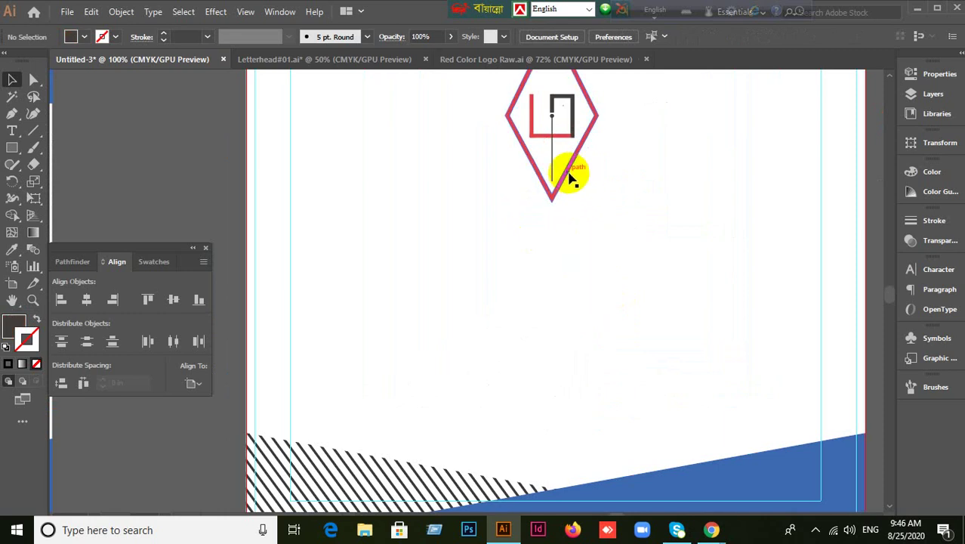
{"action": "left_click", "coordinate": [571, 178]}
{"action": "scroll", "coordinate": [617, 254], "scroll_direction": "up", "scroll_amount": 5}
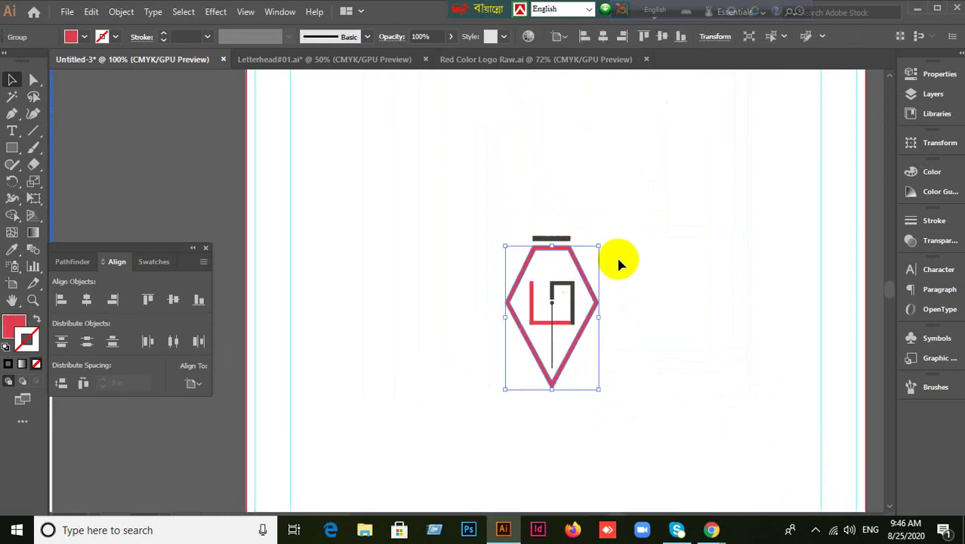
{"action": "scroll", "coordinate": [616, 255], "scroll_direction": "down", "scroll_amount": 1}
{"action": "left_click", "coordinate": [451, 96]}
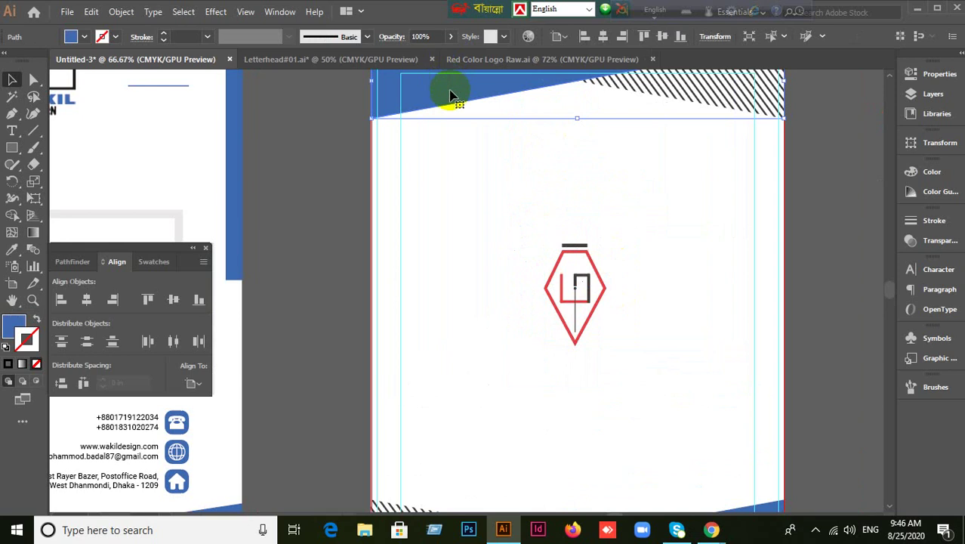
Eyedropper the logo's red onto the top blue wedge so the header turns red.
{"action": "left_click", "coordinate": [23, 253]}
{"action": "left_click", "coordinate": [80, 233]}
{"action": "left_click", "coordinate": [586, 262]}
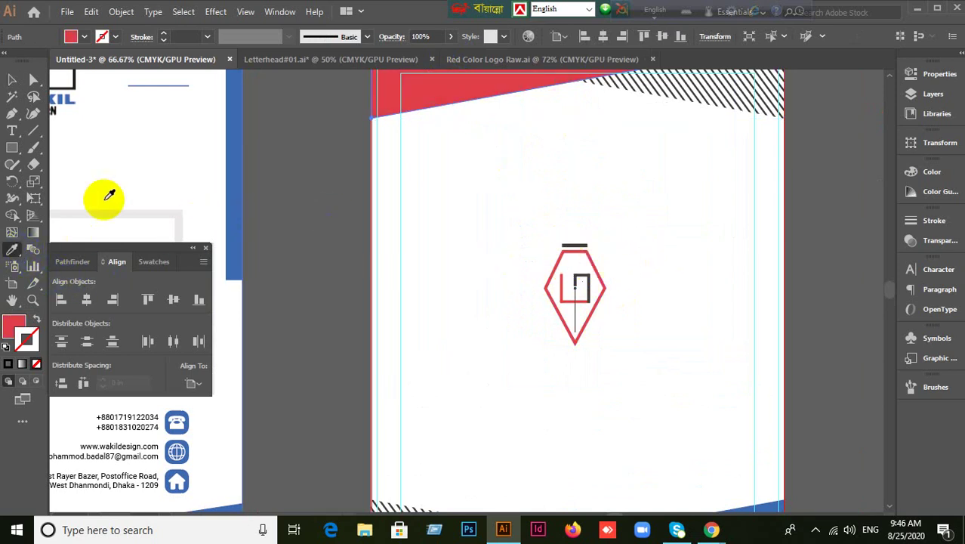
{"action": "left_click", "coordinate": [11, 79]}
{"action": "left_click", "coordinate": [381, 237]}
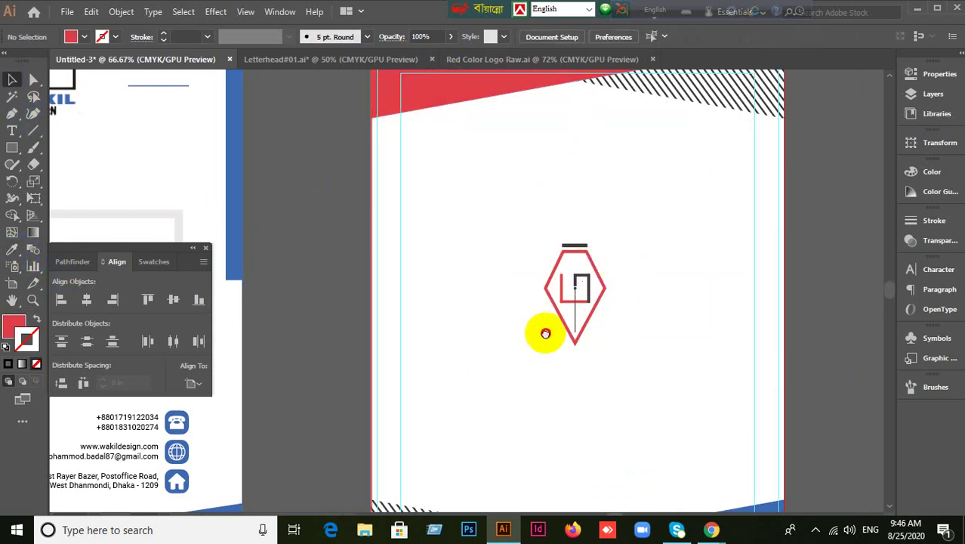
{"action": "left_click_drag", "start_coordinate": [545, 333], "coordinate": [506, 181]}
{"action": "left_click", "coordinate": [539, 177]}
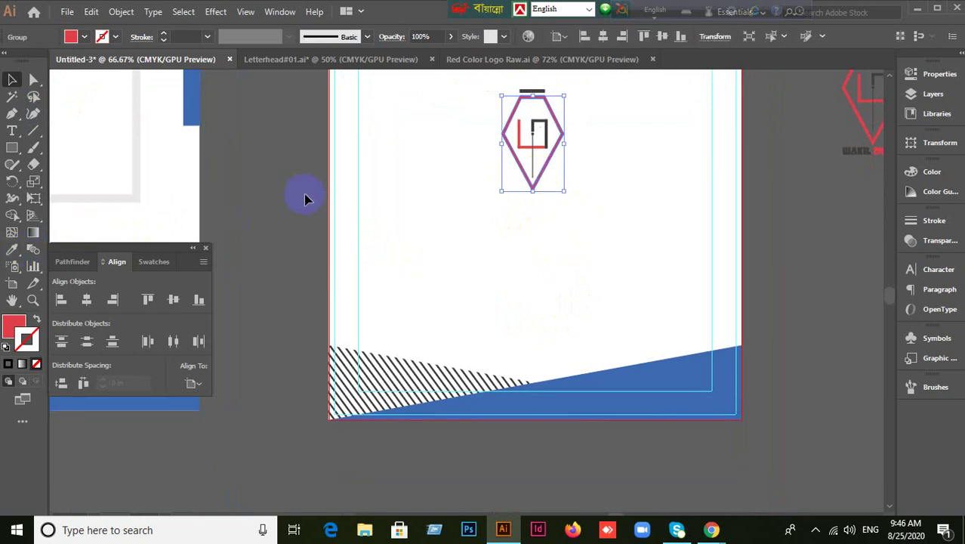
Undo an accidental blue recolour of the logo and select the bottom striped shape.
{"action": "left_click", "coordinate": [13, 249]}
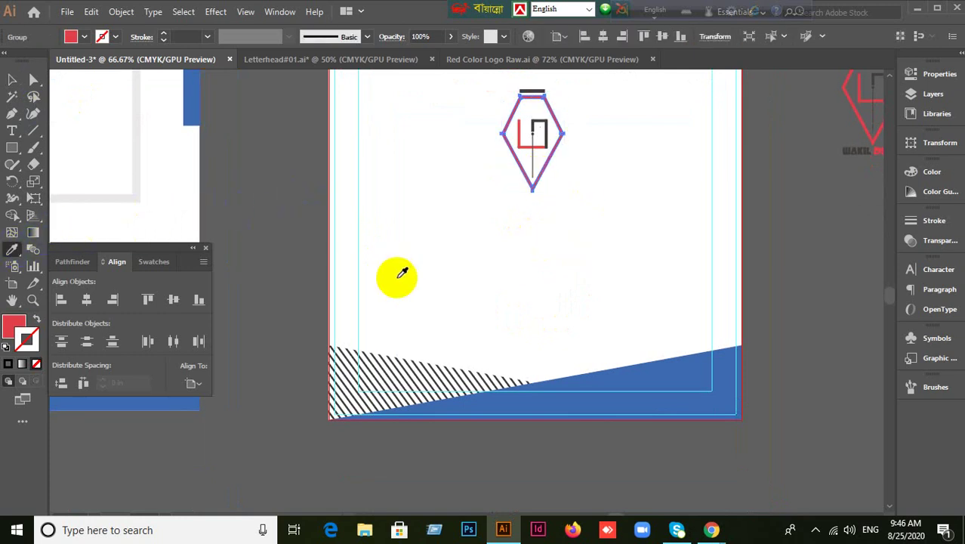
{"action": "left_click", "coordinate": [657, 360]}
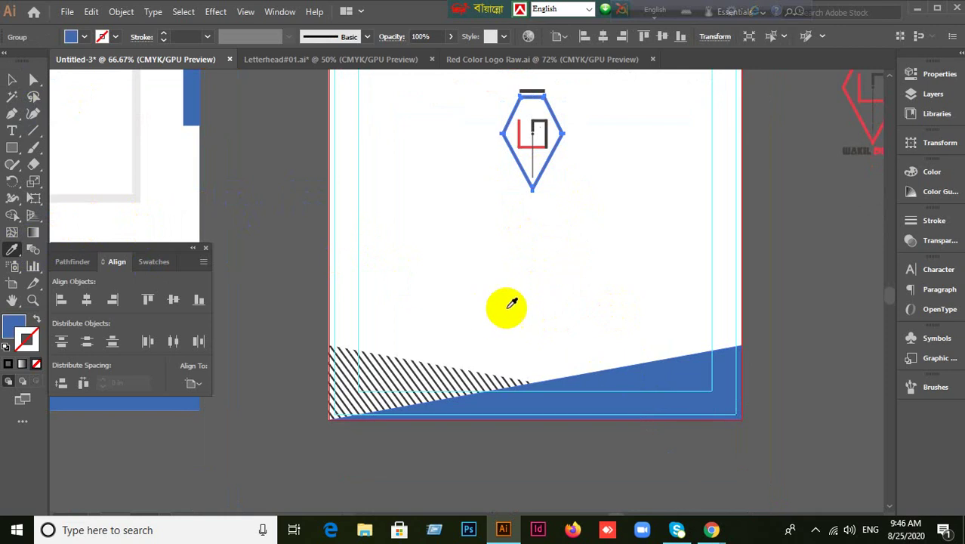
{"action": "key", "text": "ctrl+z"}
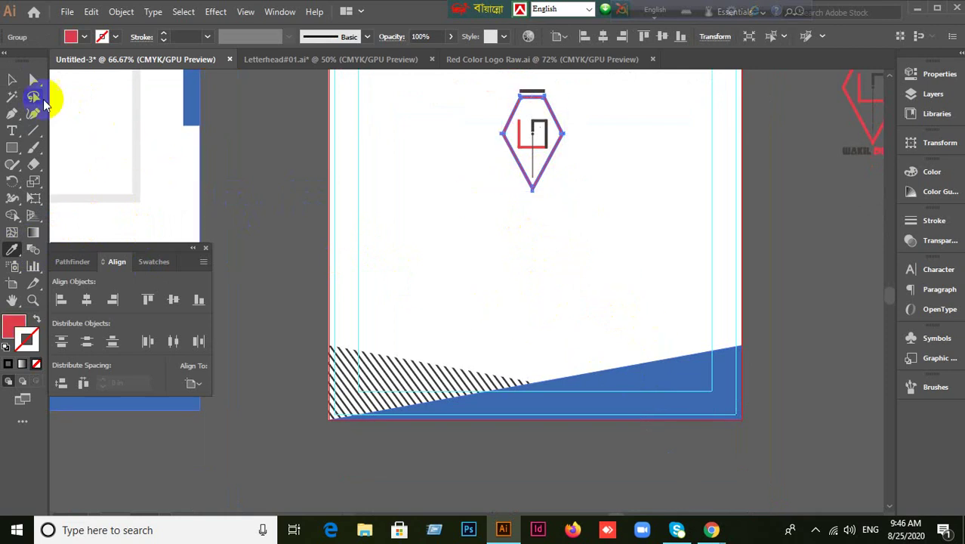
{"action": "left_click", "coordinate": [12, 80]}
{"action": "left_click", "coordinate": [559, 267]}
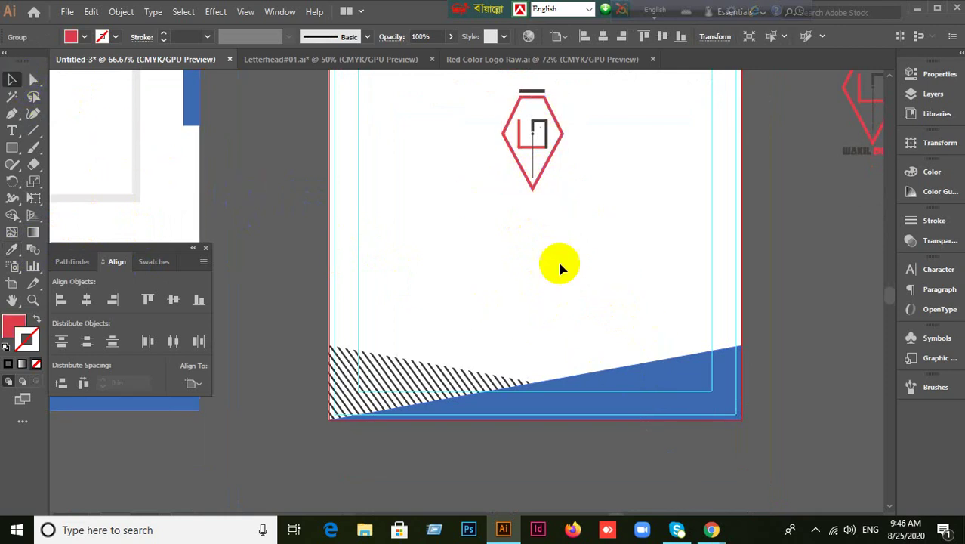
{"action": "left_click", "coordinate": [528, 191]}
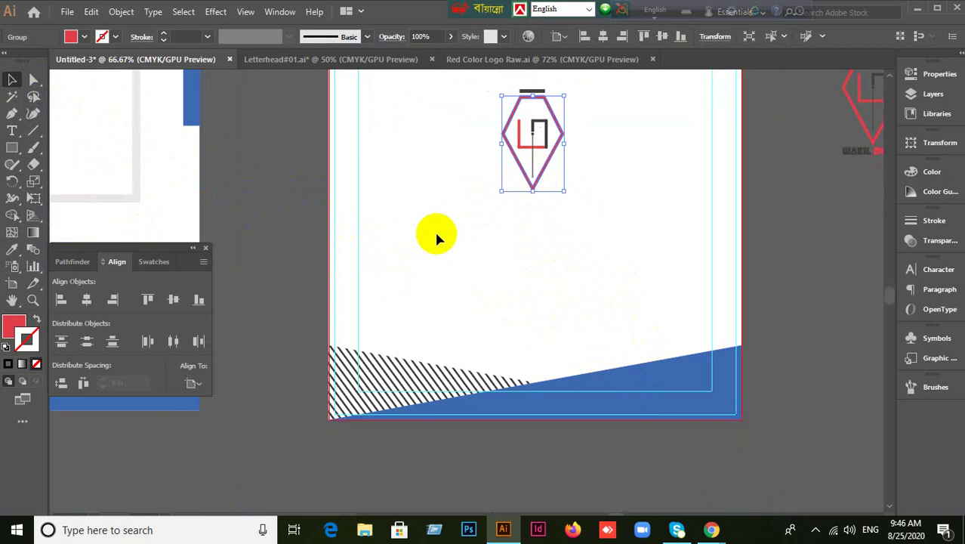
{"action": "left_click", "coordinate": [651, 380]}
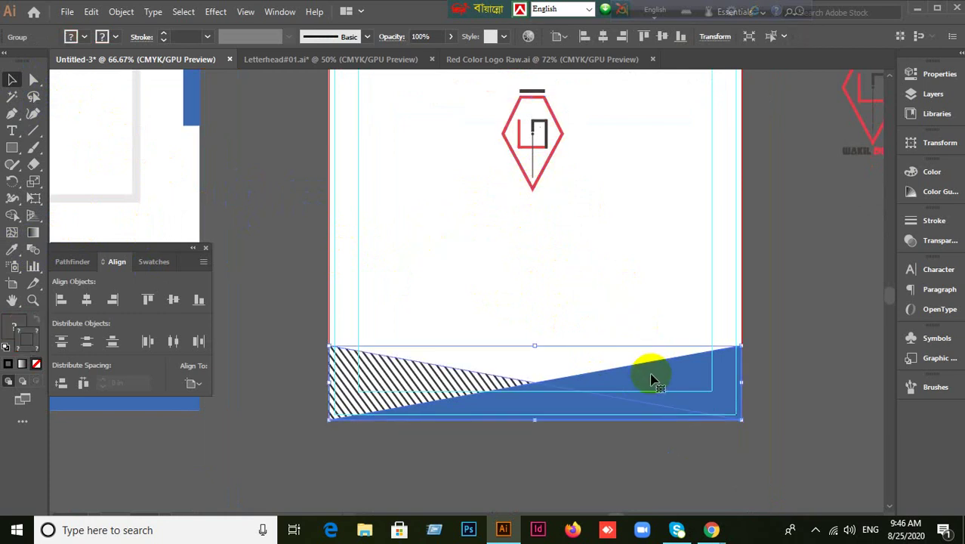
Fill the whole bottom shape with the logo's red, then undo it to keep the stripes.
{"action": "left_click", "coordinate": [13, 249]}
{"action": "left_click", "coordinate": [500, 161]}
{"action": "left_click", "coordinate": [555, 153]}
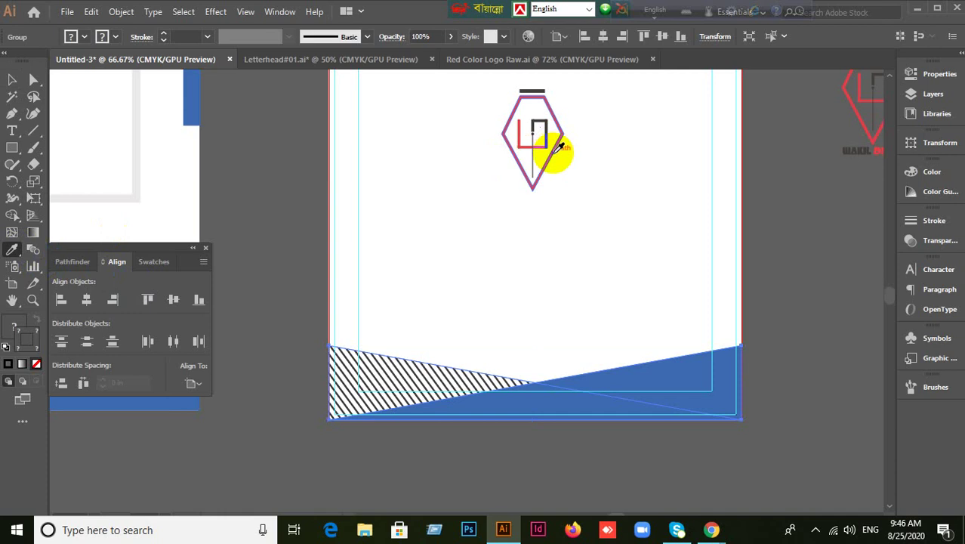
{"action": "left_click", "coordinate": [559, 148]}
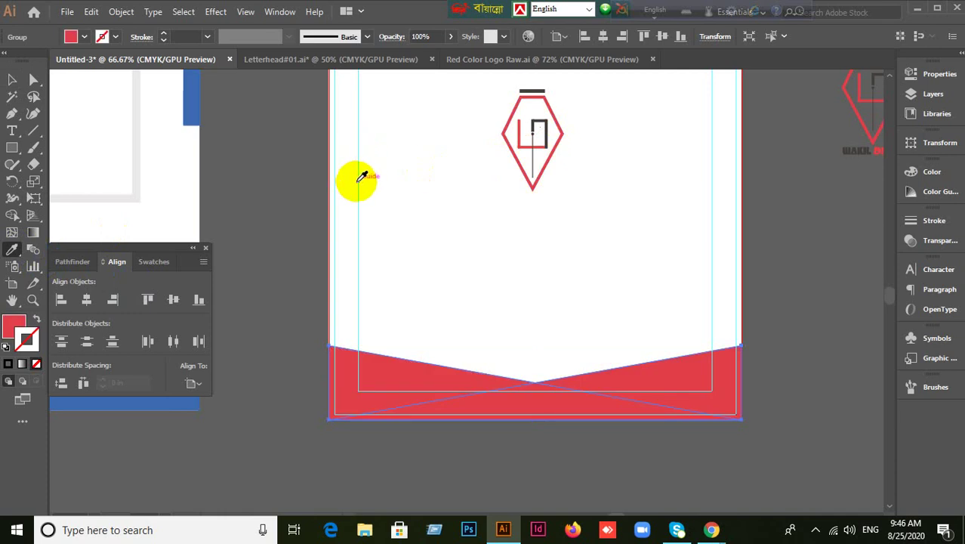
{"action": "key", "text": "ctrl+z"}
{"action": "left_click", "coordinate": [12, 79]}
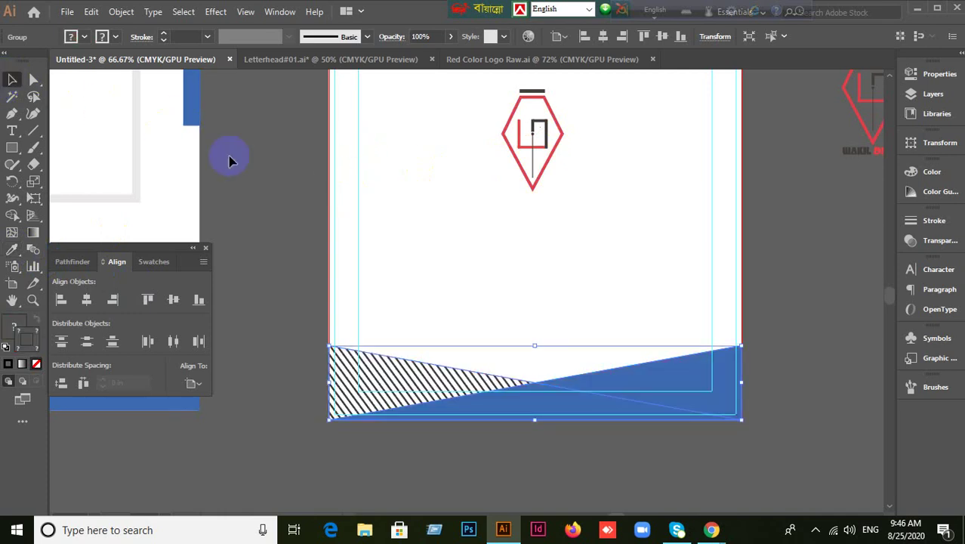
{"action": "left_click", "coordinate": [609, 215]}
{"action": "left_click", "coordinate": [548, 162]}
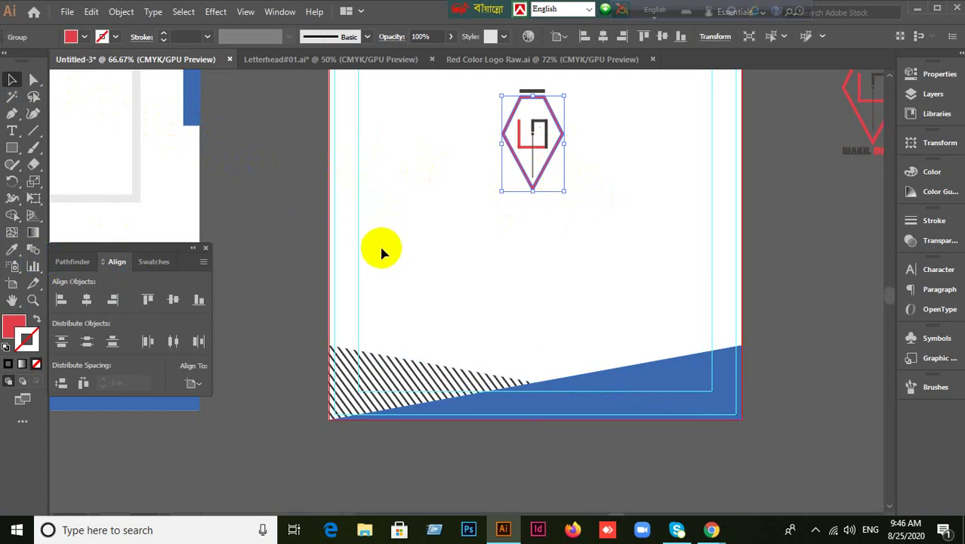
{"action": "left_click", "coordinate": [622, 396]}
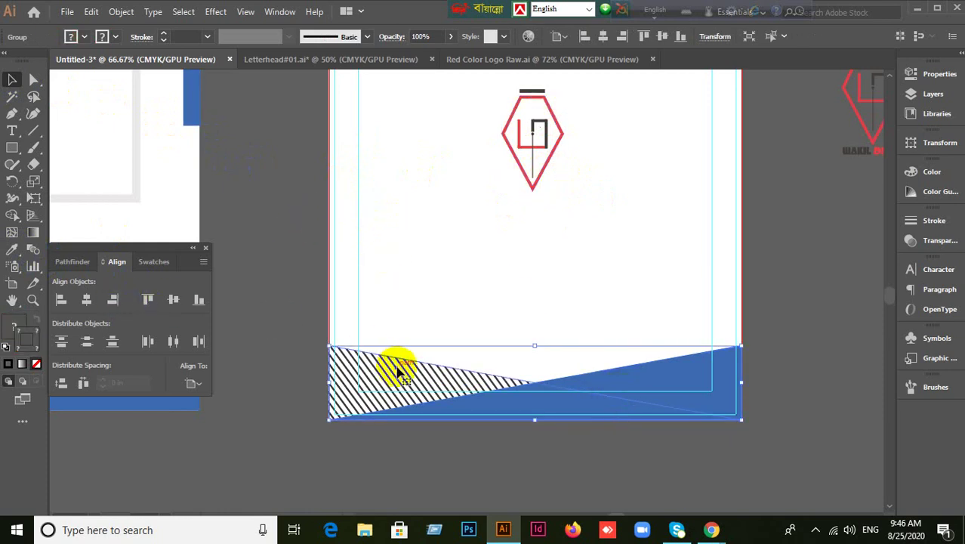
{"action": "left_click", "coordinate": [138, 129]}
Select only the blue footer wedge with Group Selection and fill it with the logo's red.
{"action": "left_click", "coordinate": [34, 83]}
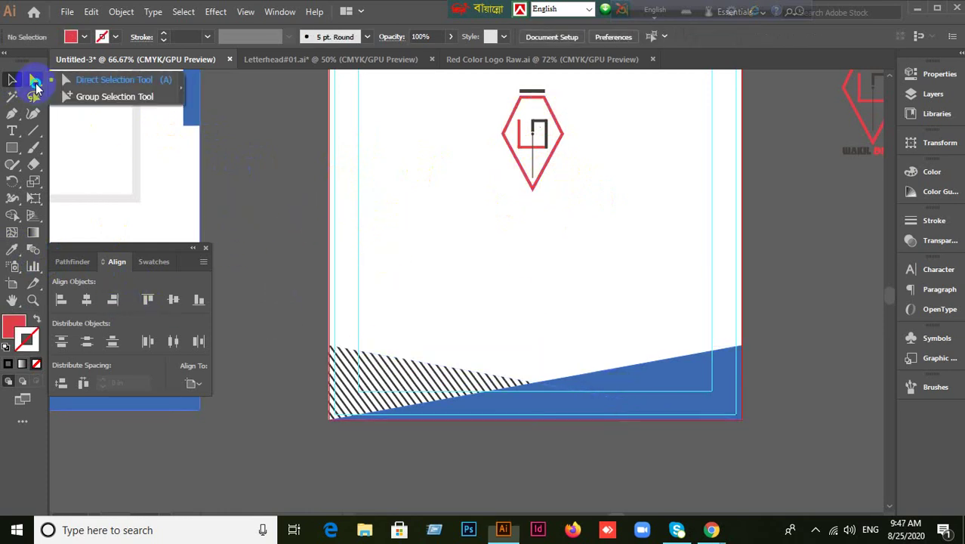
{"action": "left_click", "coordinate": [80, 97]}
{"action": "left_click", "coordinate": [664, 399]}
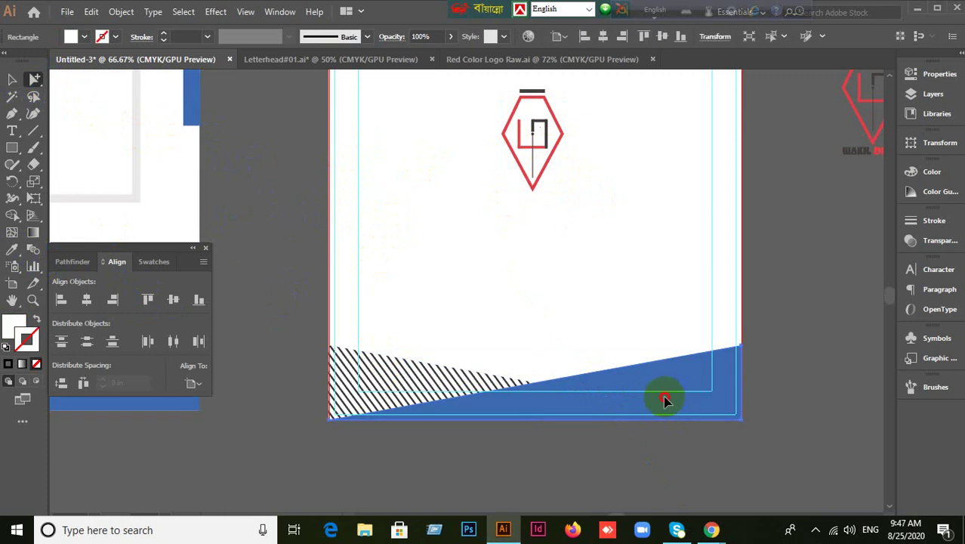
{"action": "left_click", "coordinate": [14, 80]}
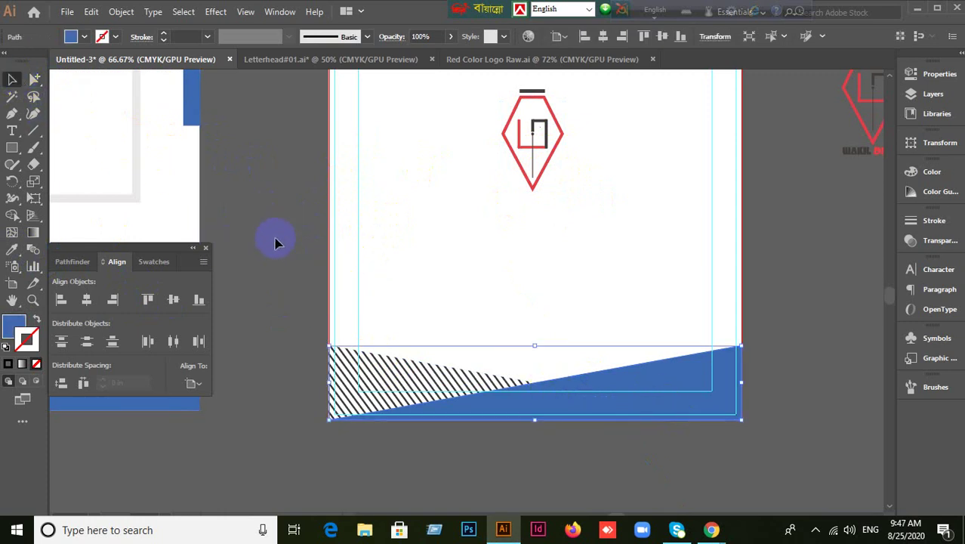
{"action": "left_click", "coordinate": [11, 249]}
{"action": "left_click", "coordinate": [301, 232]}
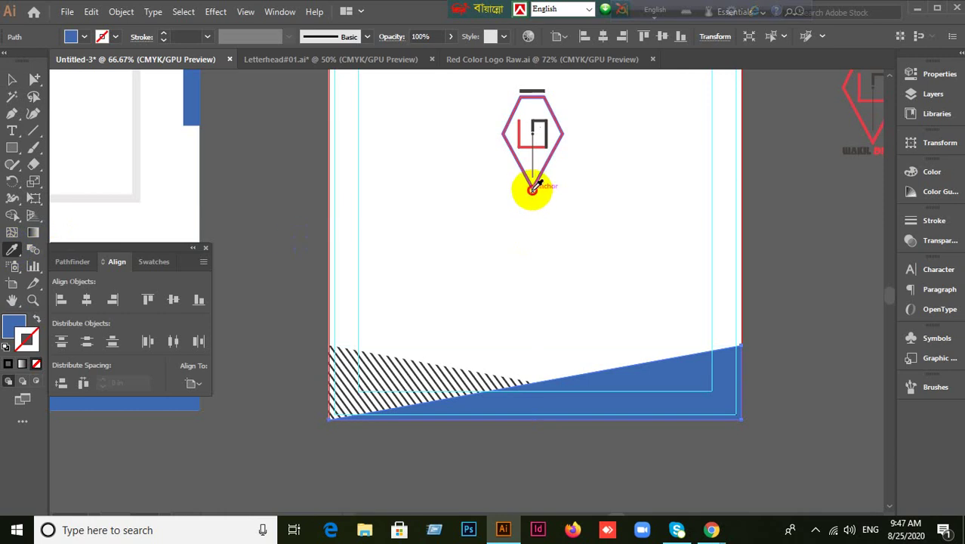
{"action": "left_click", "coordinate": [532, 188]}
{"action": "left_click", "coordinate": [12, 79]}
{"action": "left_click", "coordinate": [400, 253]}
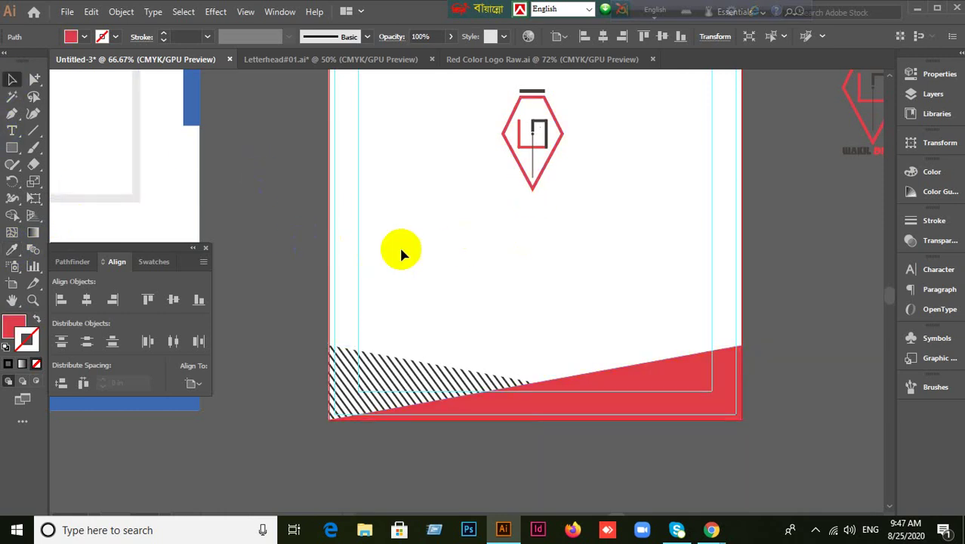
Marquee-select all parts of the diamond logo and drag a corner handle to scale it up.
{"action": "scroll", "coordinate": [423, 254], "scroll_direction": "down", "scroll_amount": 1}
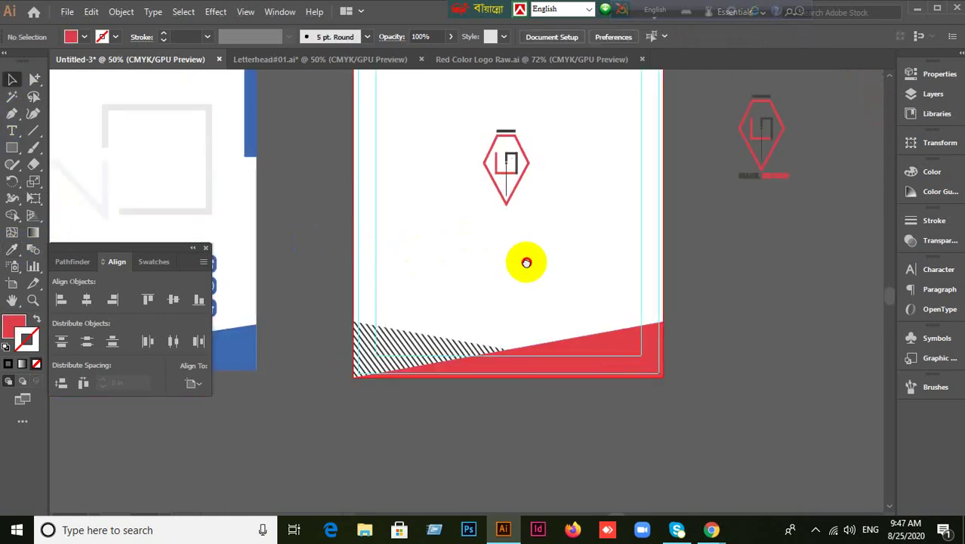
{"action": "scroll", "coordinate": [506, 317], "scroll_direction": "up", "scroll_amount": 3}
{"action": "left_click_drag", "start_coordinate": [420, 175], "coordinate": [525, 321]}
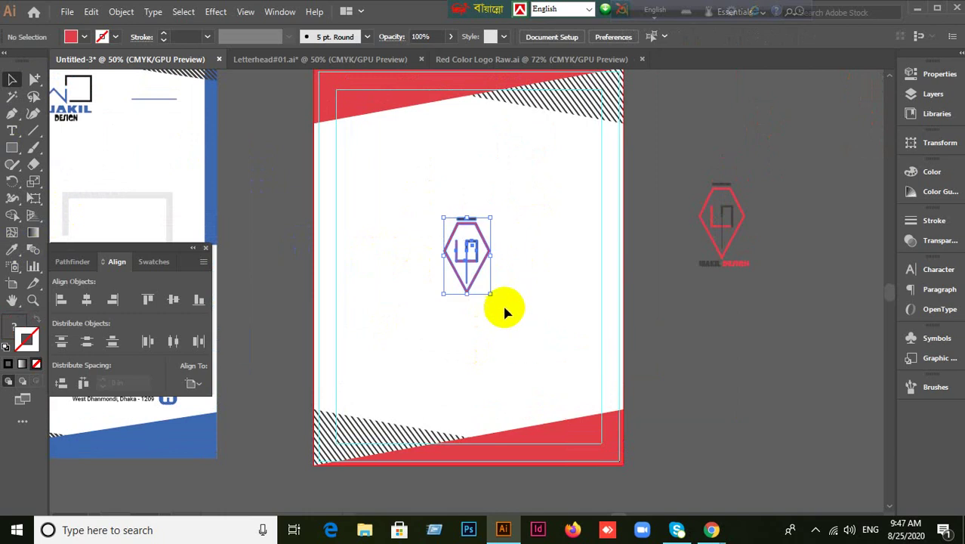
{"action": "mouse_move", "coordinate": [490, 294]}
{"action": "left_mouse_down"}
{"action": "mouse_move", "coordinate": [557, 366]}
{"action": "mouse_move", "coordinate": [523, 405]}
{"action": "mouse_move", "coordinate": [514, 389]}
{"action": "left_mouse_up"}
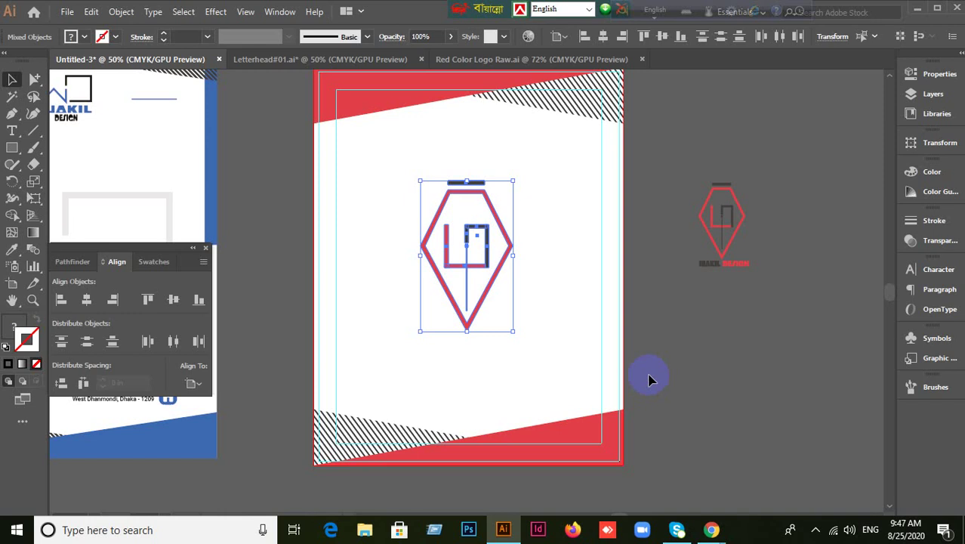
Group the logo's pieces, move it down, enlarge it from the top-left corner and shift it right.
{"action": "left_click", "coordinate": [685, 388]}
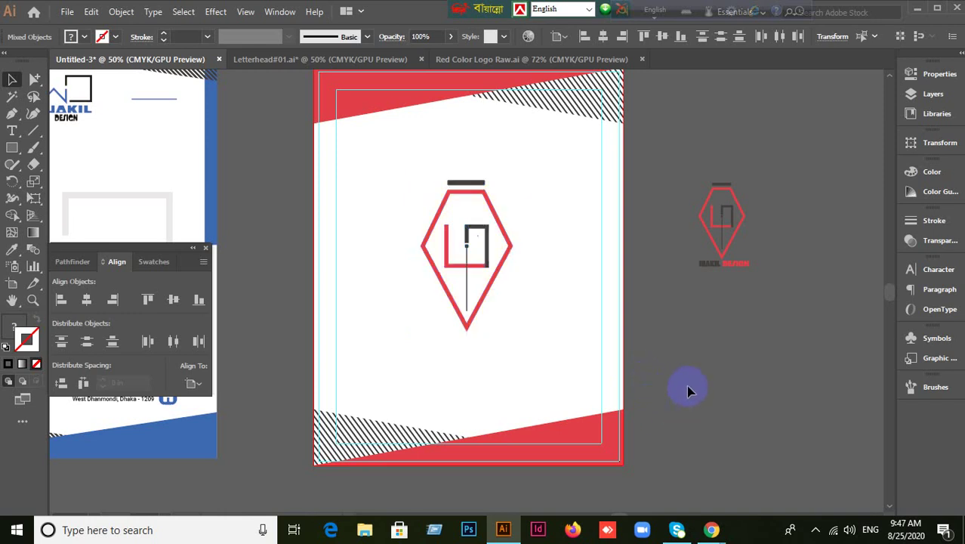
{"action": "left_click", "coordinate": [478, 306]}
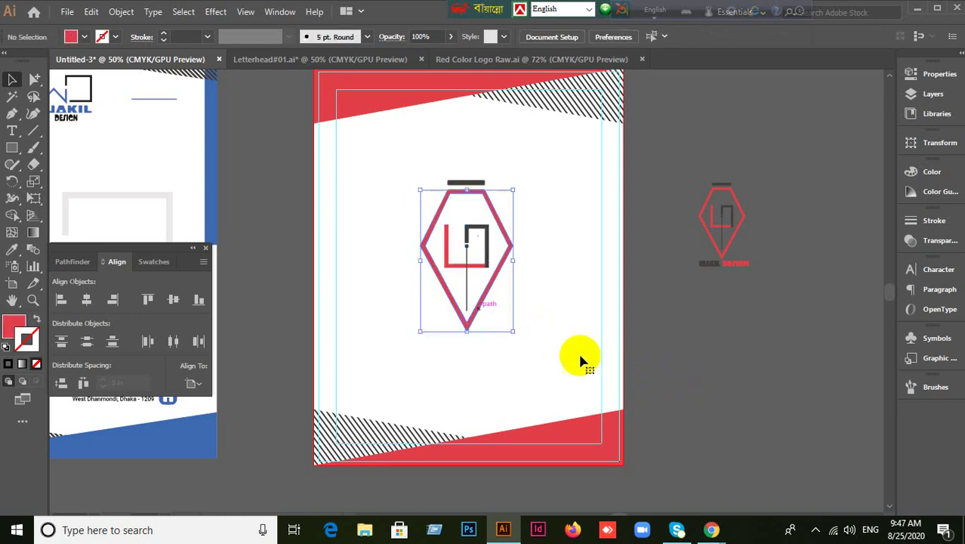
{"action": "left_click", "coordinate": [487, 245]}
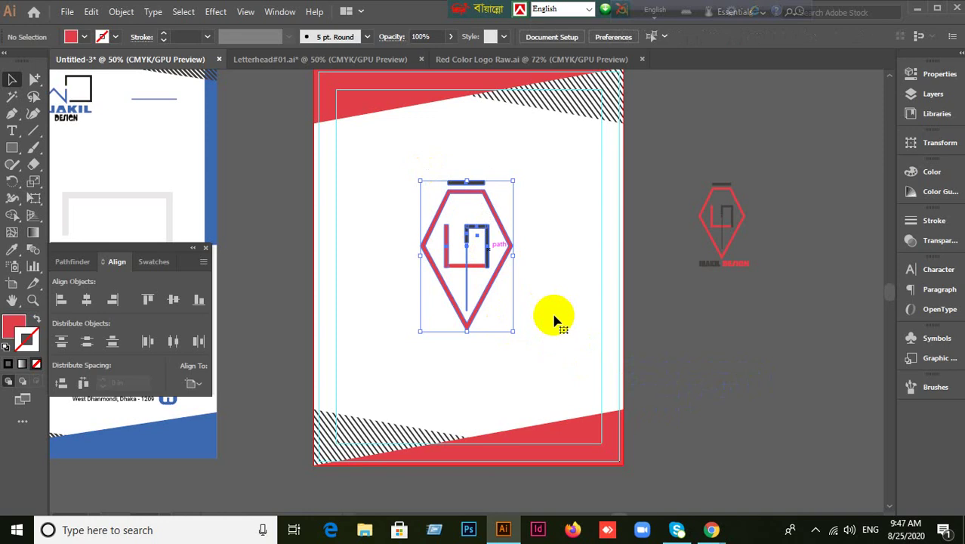
{"action": "key", "text": "ctrl+g"}
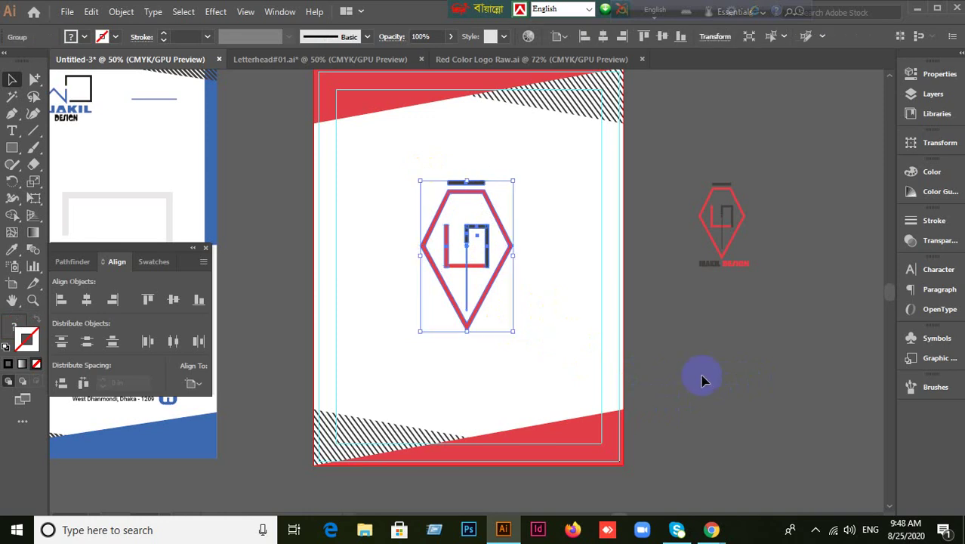
{"action": "left_click_drag", "start_coordinate": [474, 307], "coordinate": [476, 369]}
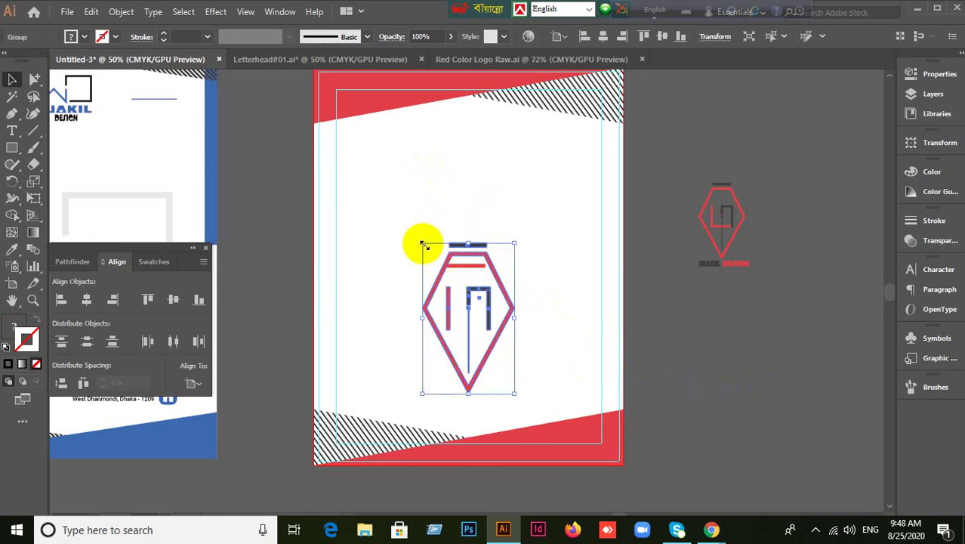
{"action": "left_click_drag", "start_coordinate": [422, 246], "coordinate": [379, 173]}
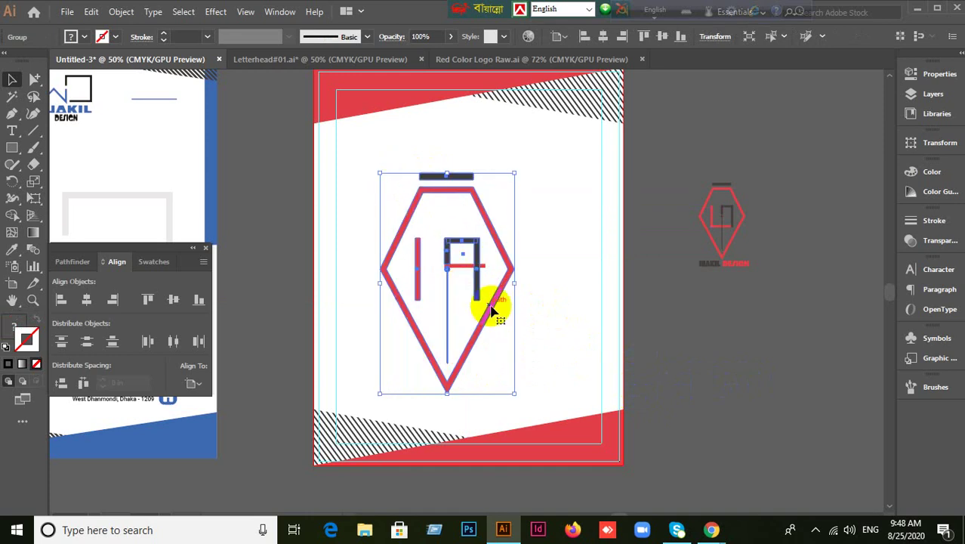
{"action": "left_click_drag", "start_coordinate": [491, 310], "coordinate": [570, 302]}
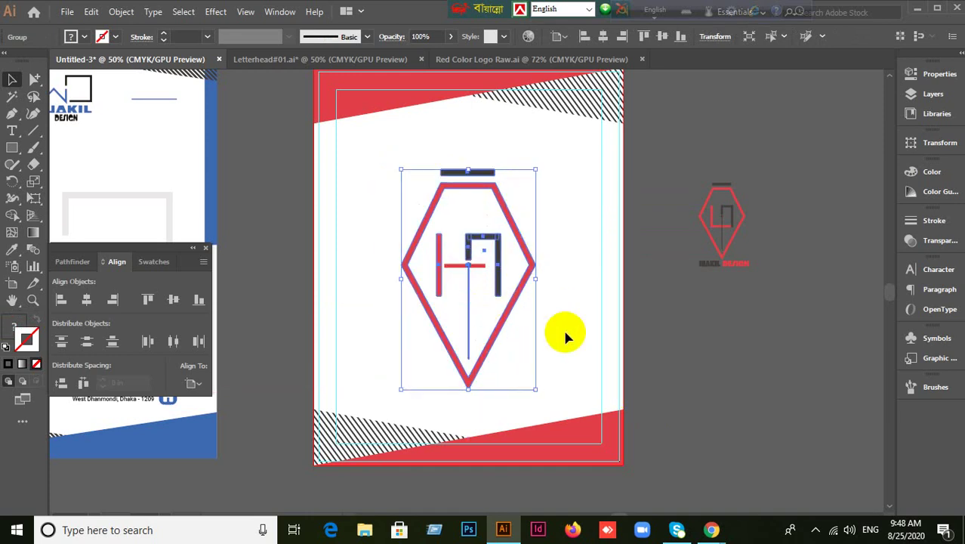
Center the logo vertically on the page using Align To Artboard.
{"action": "left_click", "coordinate": [192, 384]}
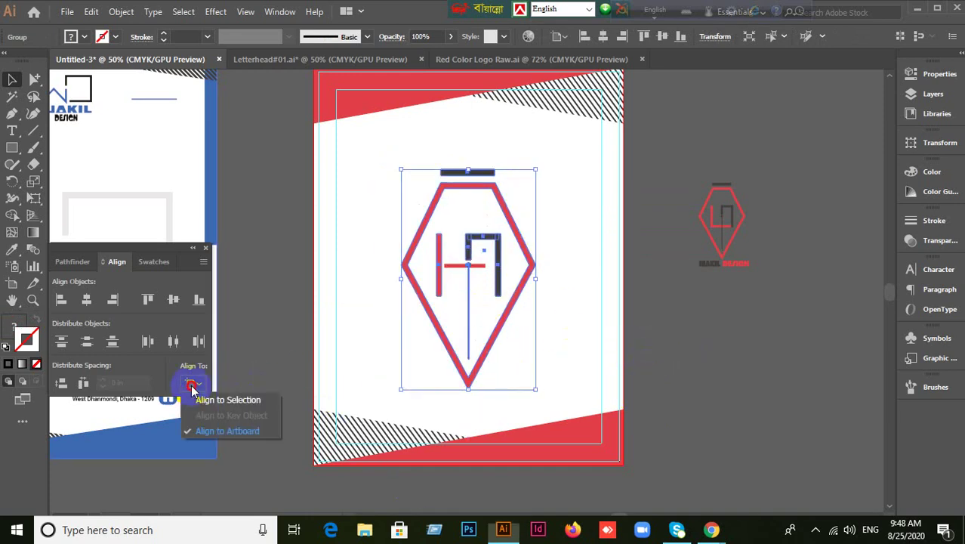
{"action": "left_click", "coordinate": [227, 431]}
{"action": "left_click", "coordinate": [175, 300]}
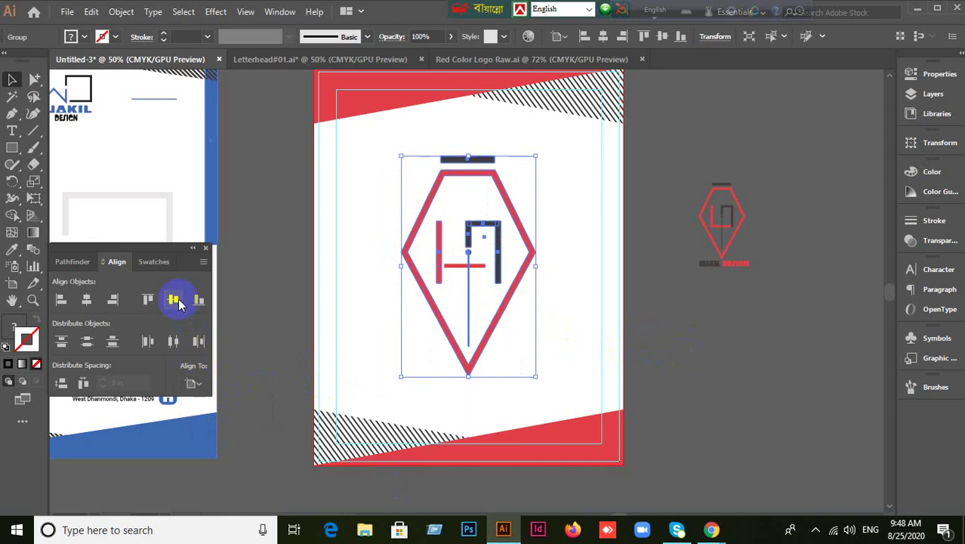
{"action": "left_click", "coordinate": [688, 375]}
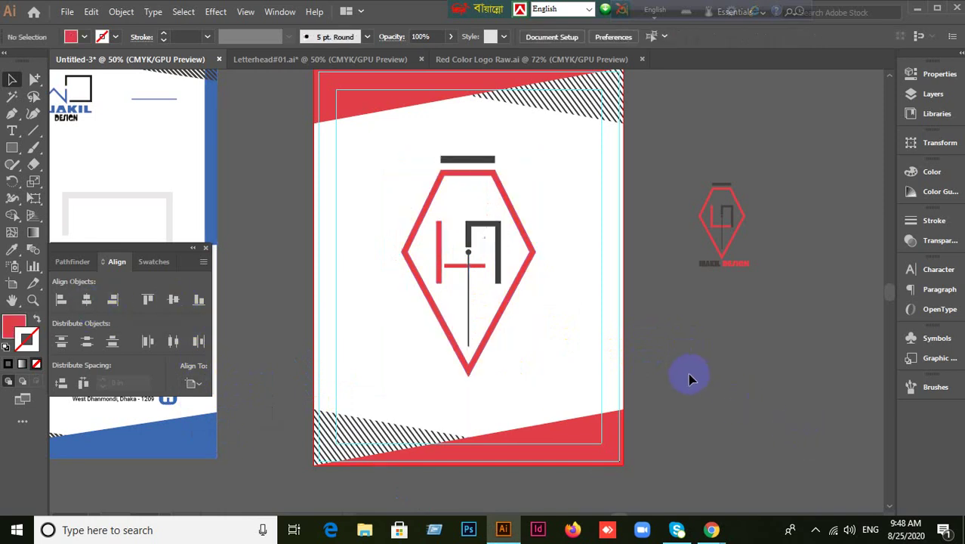
{"action": "scroll", "coordinate": [581, 368], "scroll_direction": "down", "scroll_amount": 2, "text": "alt"}
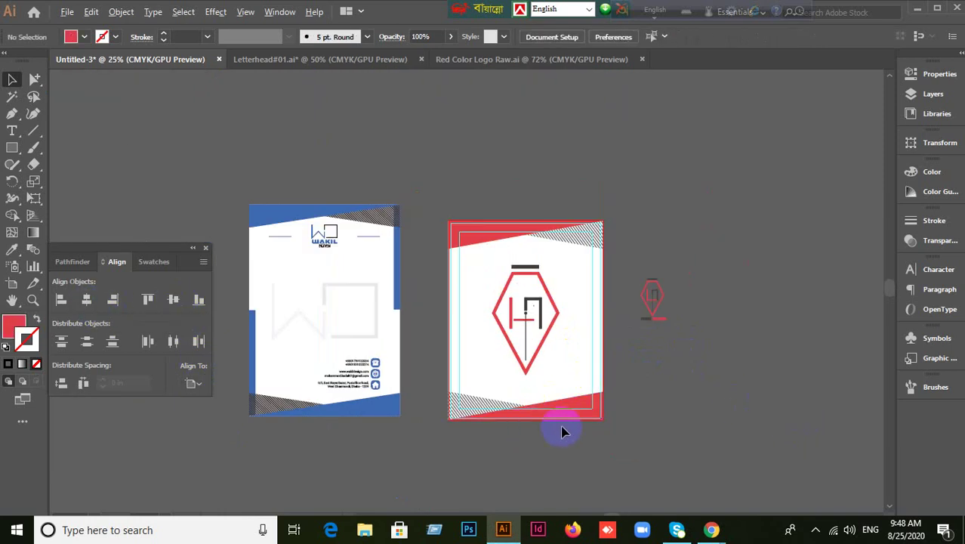
Scale the hexagon logo down by its corner, then center it vertically and horizontally on the artboard.
{"action": "scroll", "coordinate": [560, 429], "scroll_direction": "up", "scroll_amount": 1, "text": "alt"}
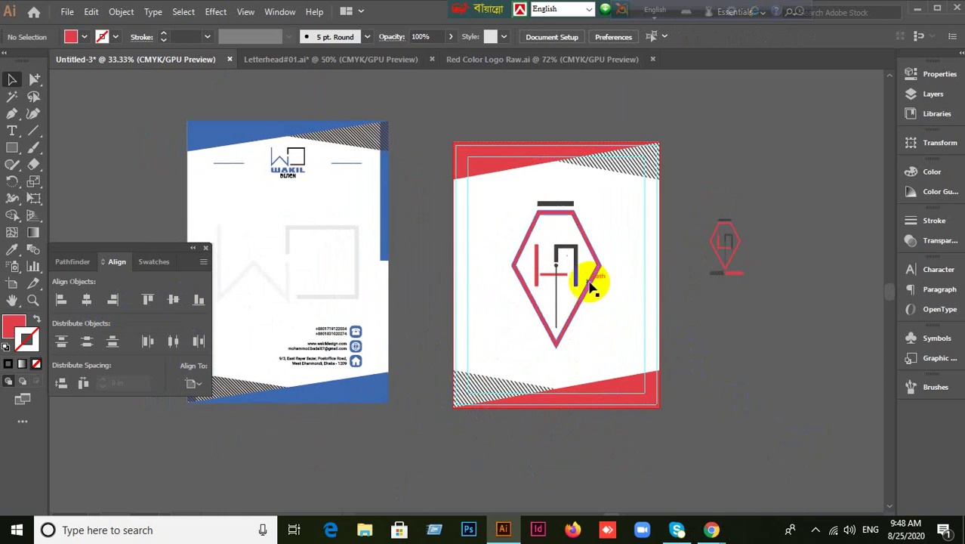
{"action": "left_click", "coordinate": [591, 284]}
{"action": "left_click_drag", "start_coordinate": [512, 200], "coordinate": [535, 243]}
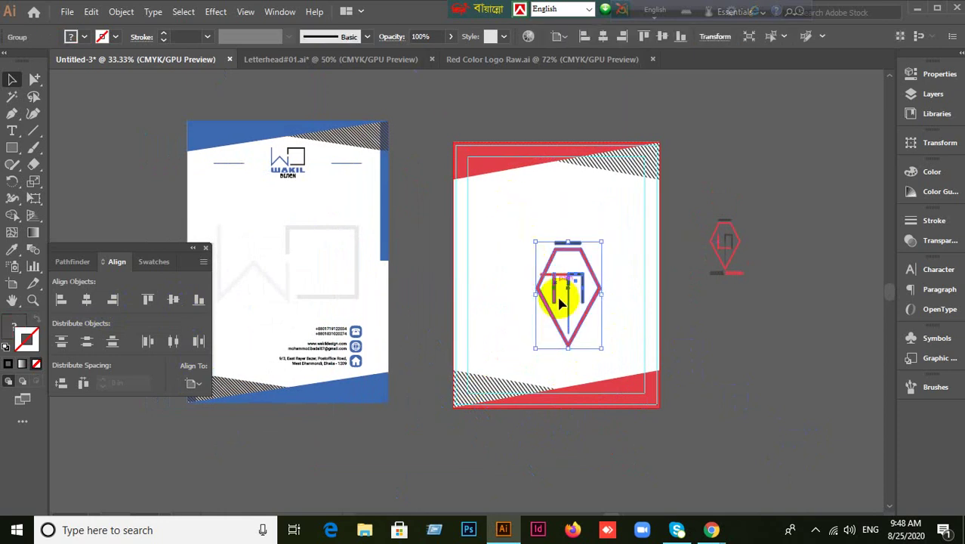
{"action": "left_click", "coordinate": [193, 383]}
{"action": "left_click", "coordinate": [226, 427]}
{"action": "left_click", "coordinate": [173, 300]}
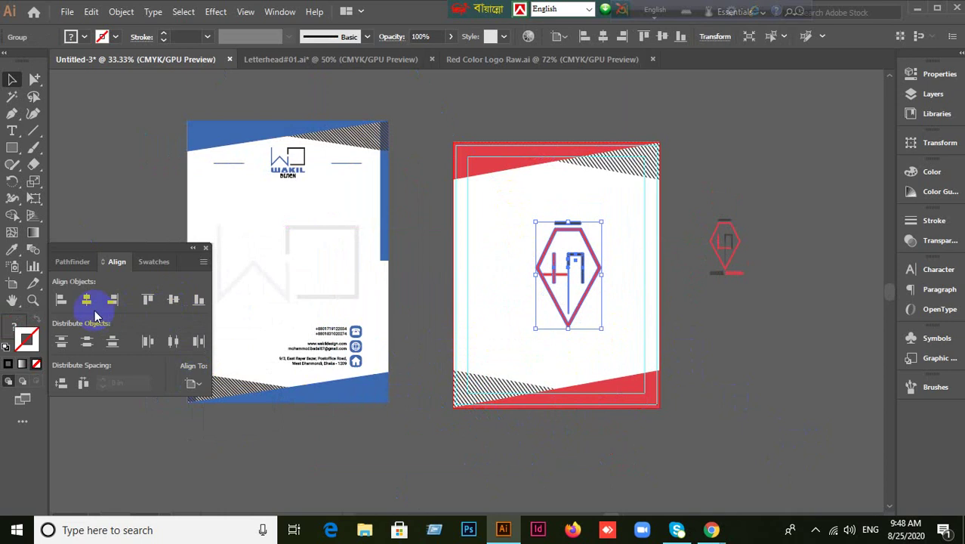
{"action": "left_click", "coordinate": [87, 301]}
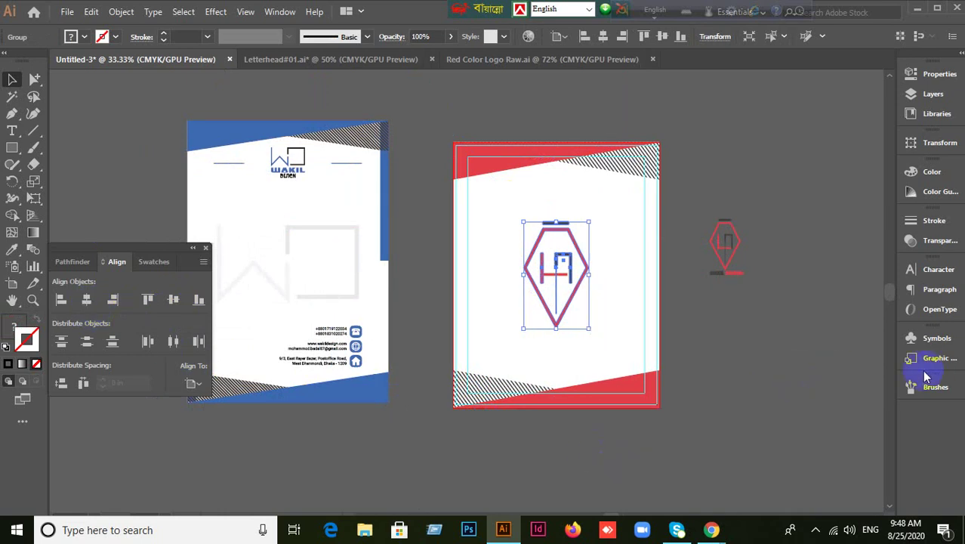
Try a 7% opacity on the logo in the Transparency panel, then undo the attempt.
{"action": "left_click", "coordinate": [925, 247]}
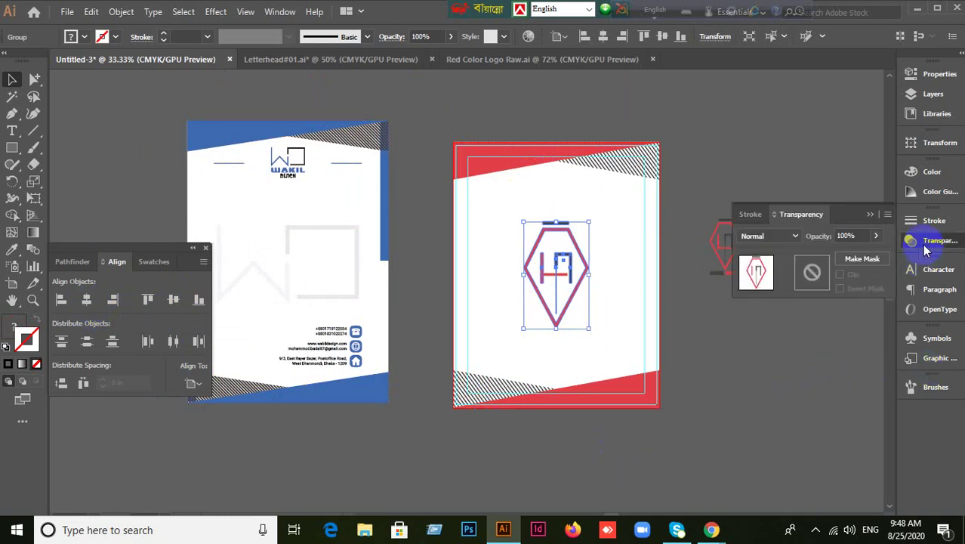
{"action": "left_click", "coordinate": [847, 236]}
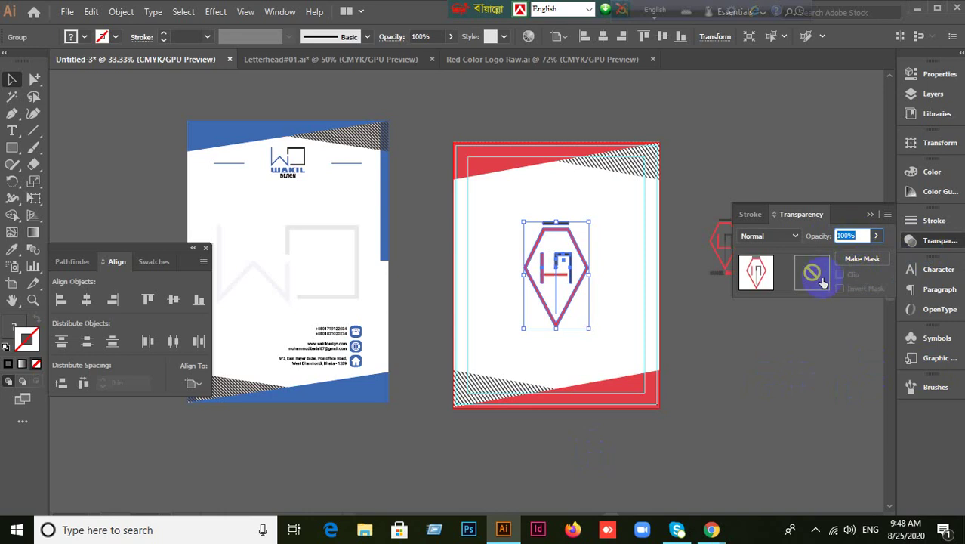
{"action": "type", "text": "7"}
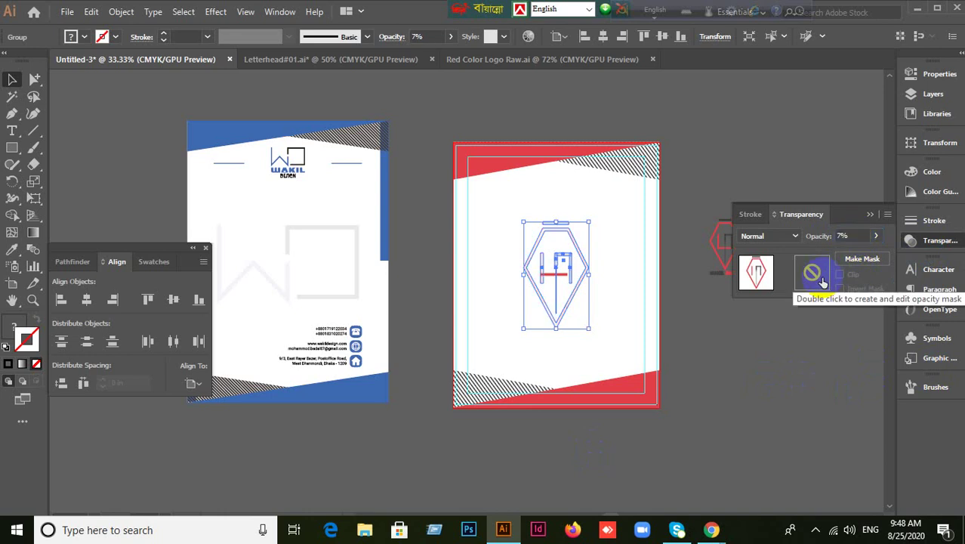
{"action": "left_click", "coordinate": [801, 384]}
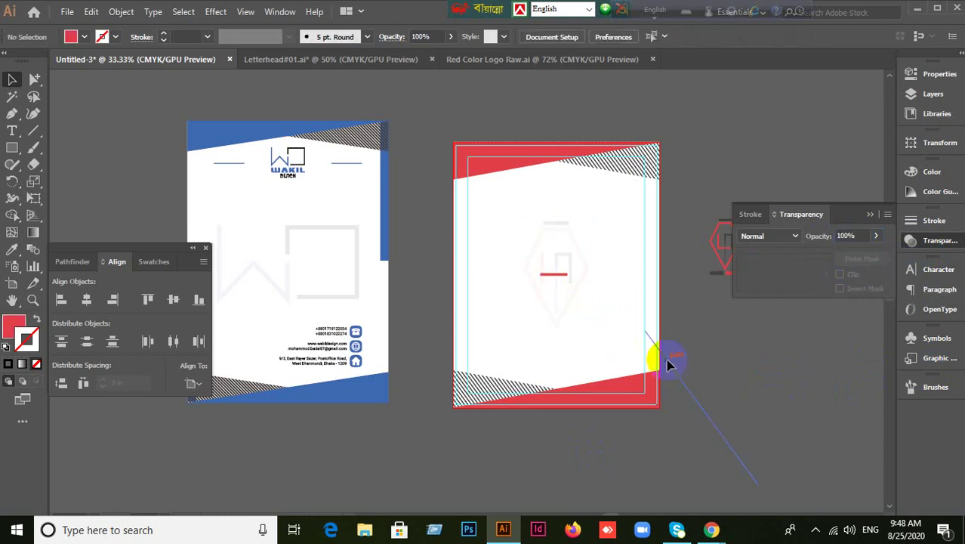
{"action": "key", "text": "ctrl+z"}
{"action": "key", "text": "ctrl+z"}
{"action": "key", "text": "ctrl+z"}
{"action": "key", "text": "ctrl+z"}
{"action": "key", "text": "ctrl+z"}
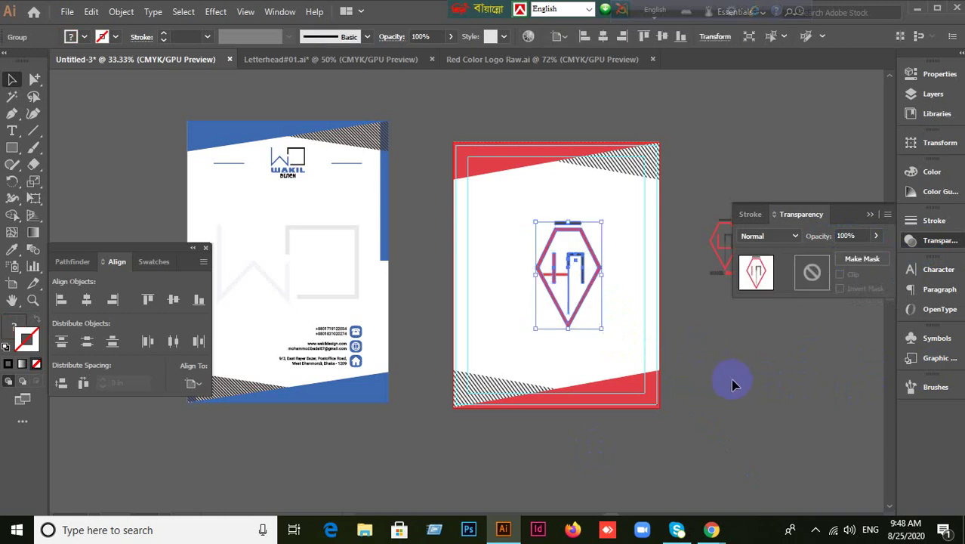
{"action": "key", "text": "ctrl+z"}
{"action": "key", "text": "ctrl+z"}
{"action": "key", "text": "ctrl+z"}
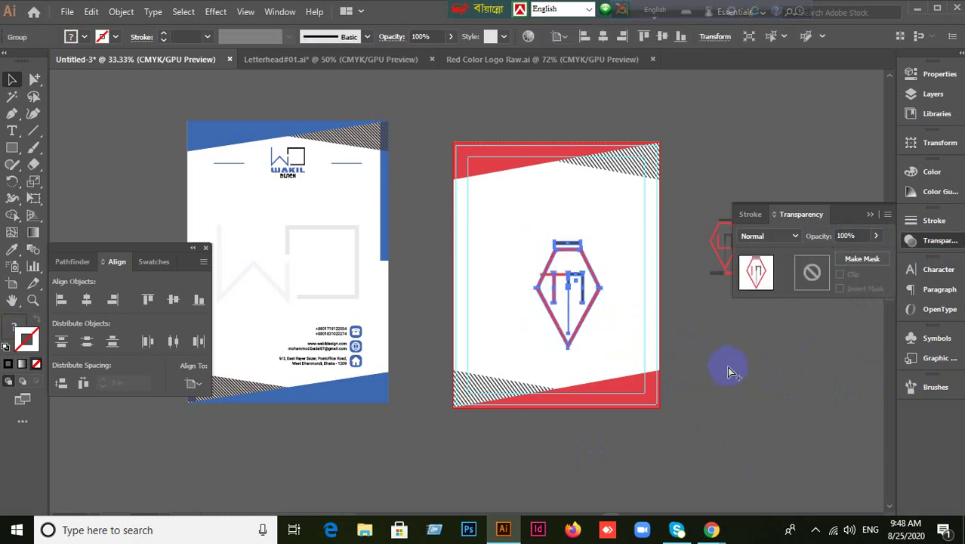
{"action": "left_click", "coordinate": [551, 289]}
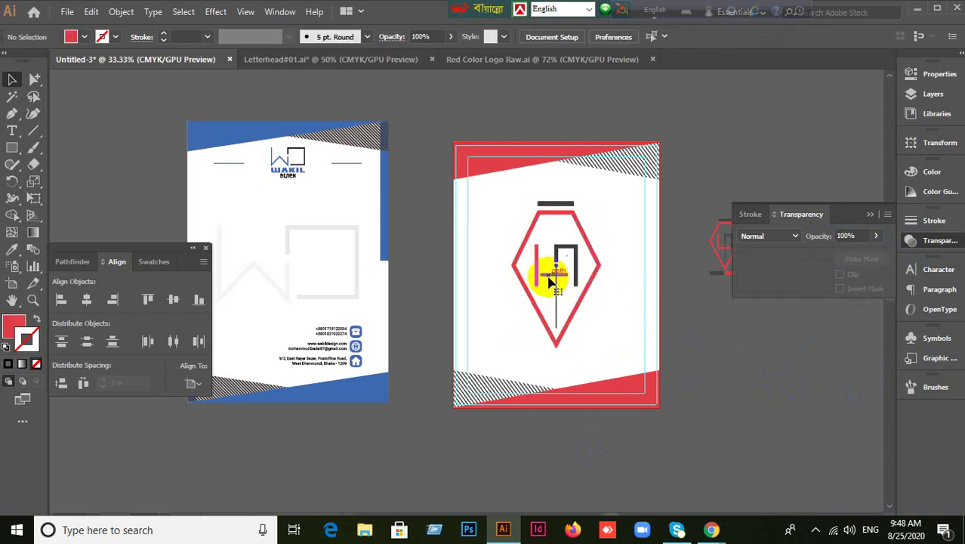
Group all parts of the centred logo with Ctrl+G and scale it down about its centre.
{"action": "left_click", "coordinate": [556, 275]}
{"action": "left_click", "coordinate": [725, 379]}
{"action": "left_click_drag", "start_coordinate": [507, 195], "coordinate": [651, 404]}
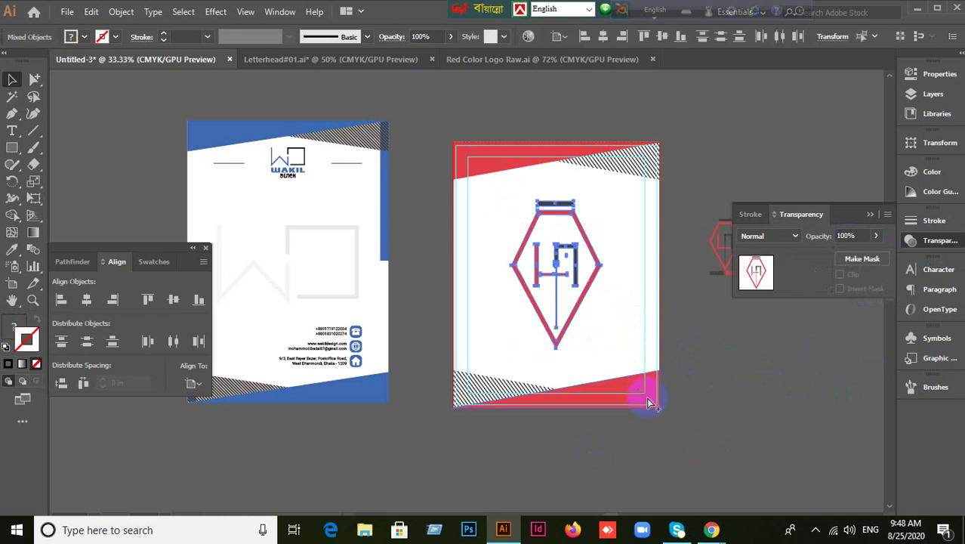
{"action": "key", "text": "ctrl+g"}
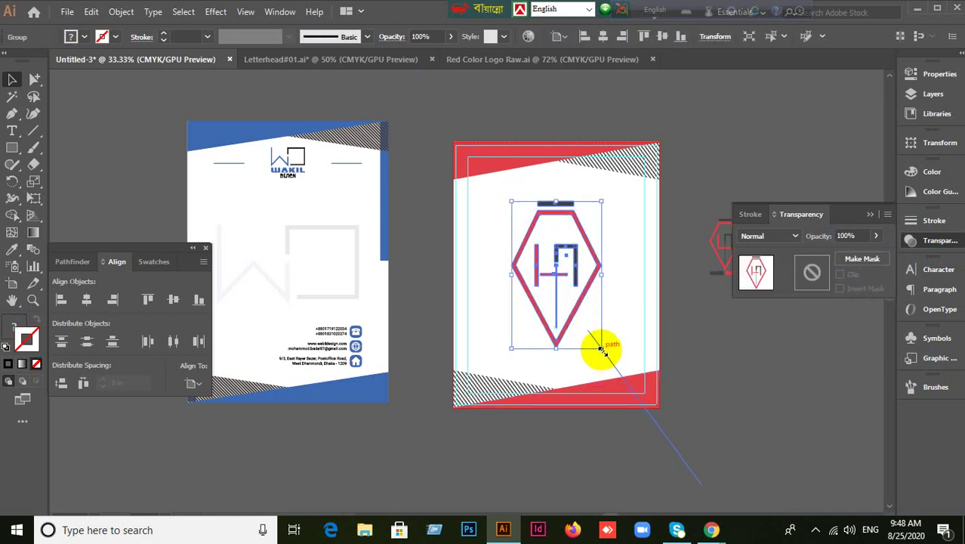
{"action": "left_click_drag", "start_coordinate": [601, 349], "coordinate": [583, 320]}
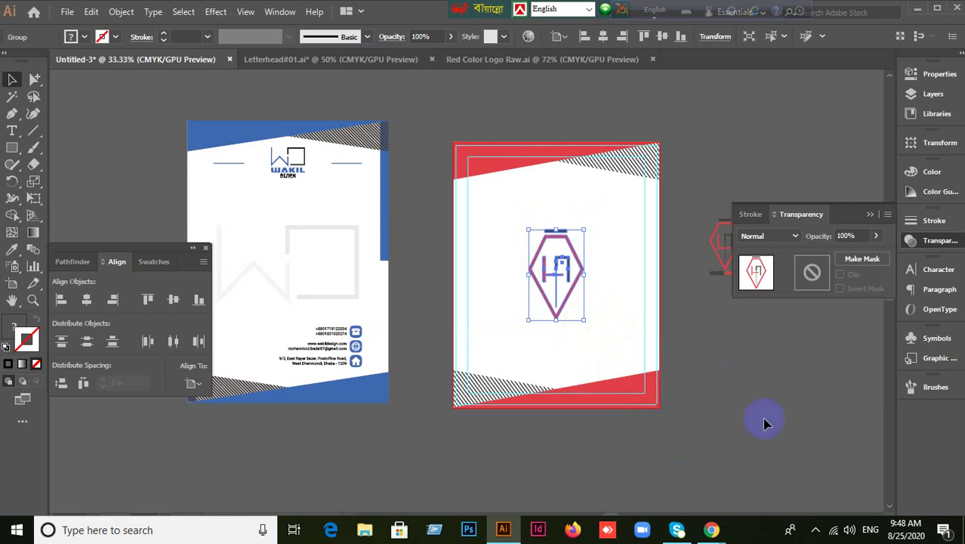
Set the grouped logo's opacity to 7% and deselect it.
{"action": "left_click", "coordinate": [853, 234]}
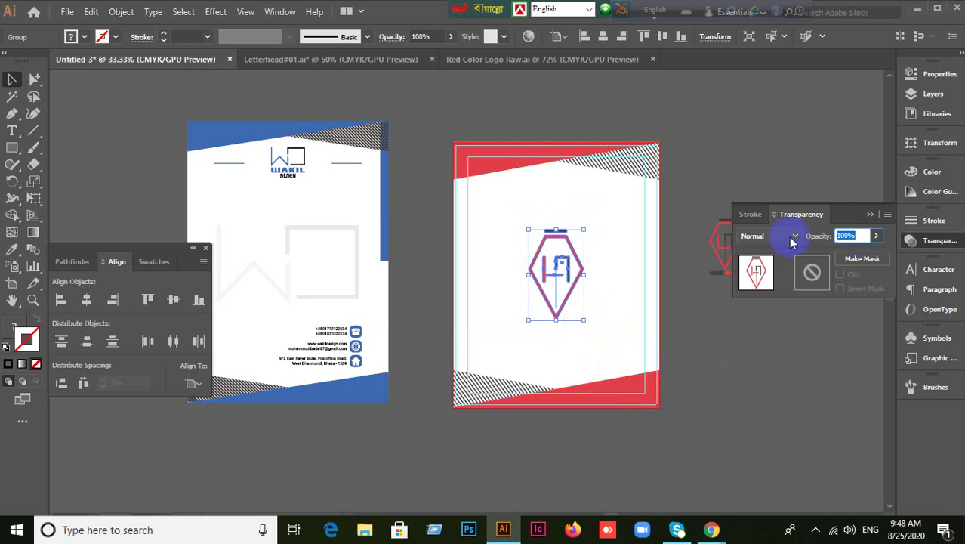
{"action": "type", "text": "7"}
{"action": "key", "text": "Return"}
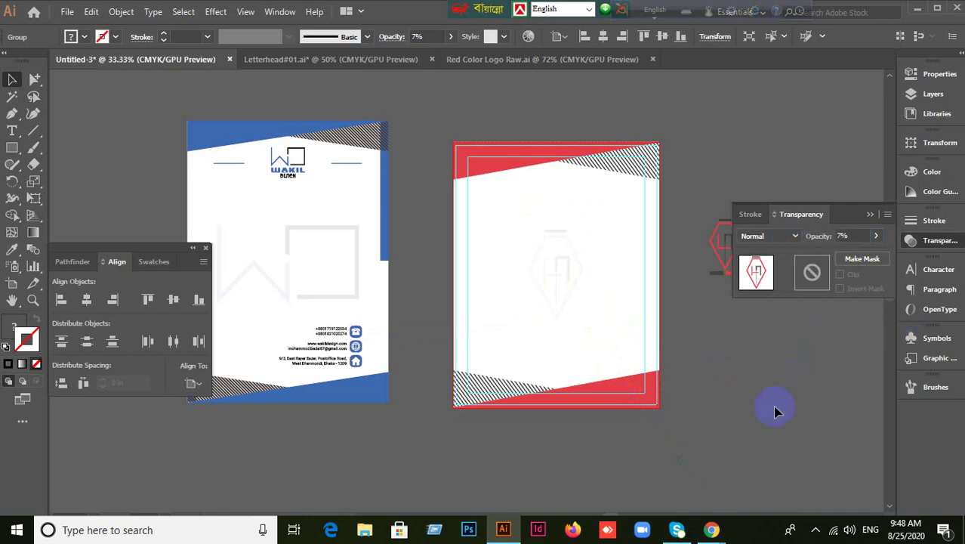
{"action": "left_click", "coordinate": [778, 411]}
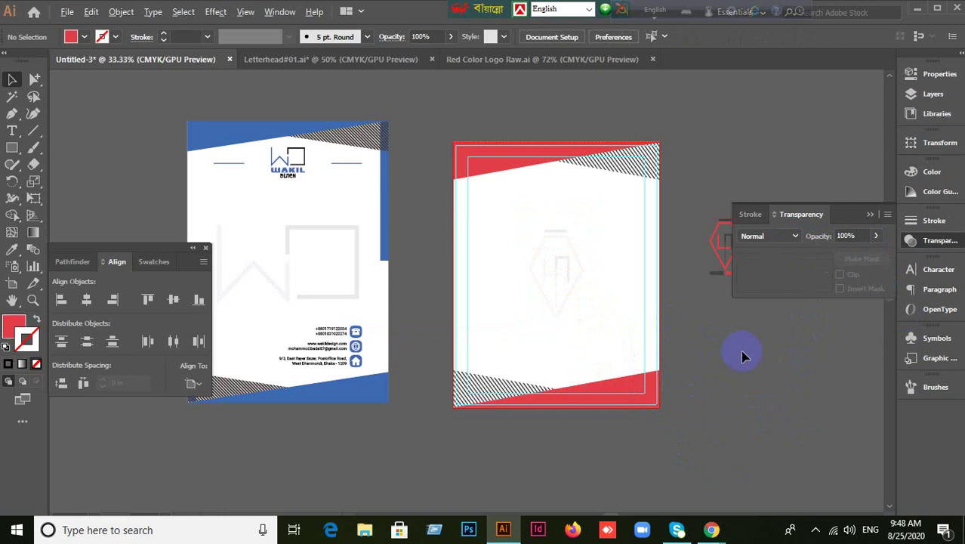
{"action": "scroll", "coordinate": [743, 356], "scroll_direction": "up", "scroll_amount": 1}
Check the faint watermark by selecting it, then close the Transparency panel.
{"action": "left_click", "coordinate": [480, 228]}
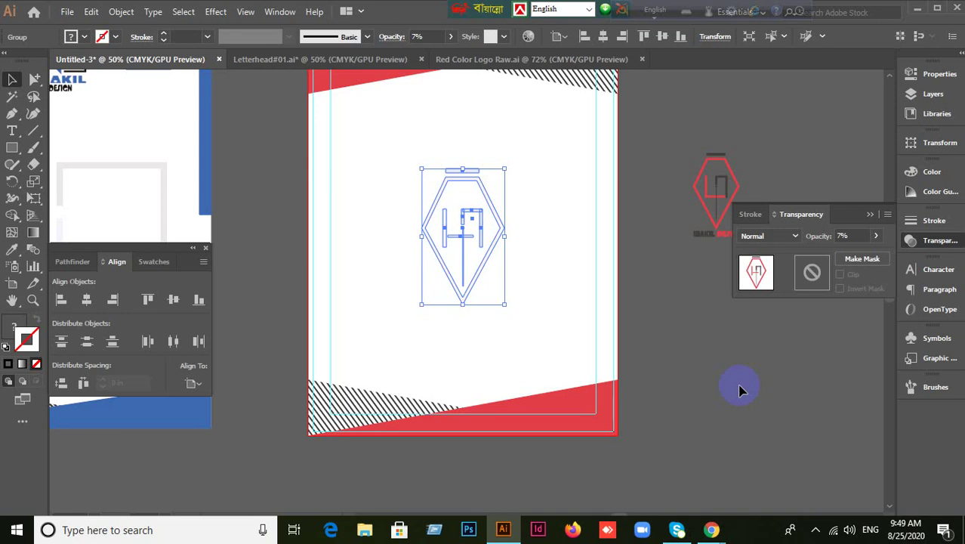
{"action": "left_click", "coordinate": [682, 374]}
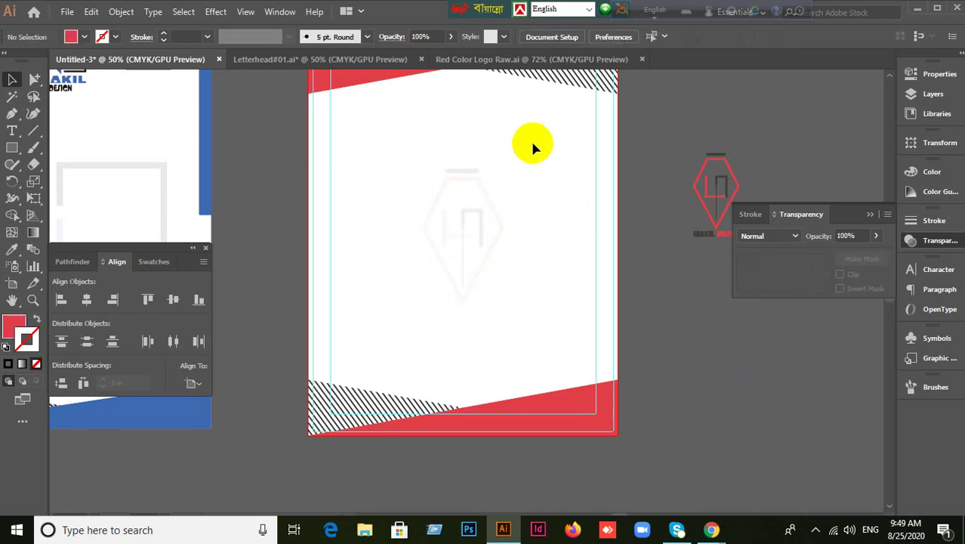
{"action": "scroll", "coordinate": [508, 178], "scroll_direction": "up", "scroll_amount": 1}
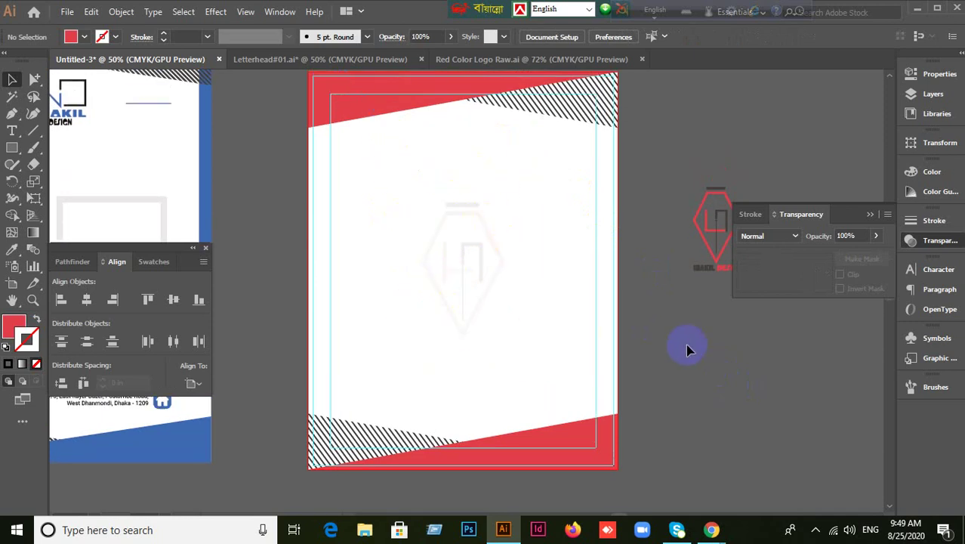
{"action": "left_click", "coordinate": [872, 217]}
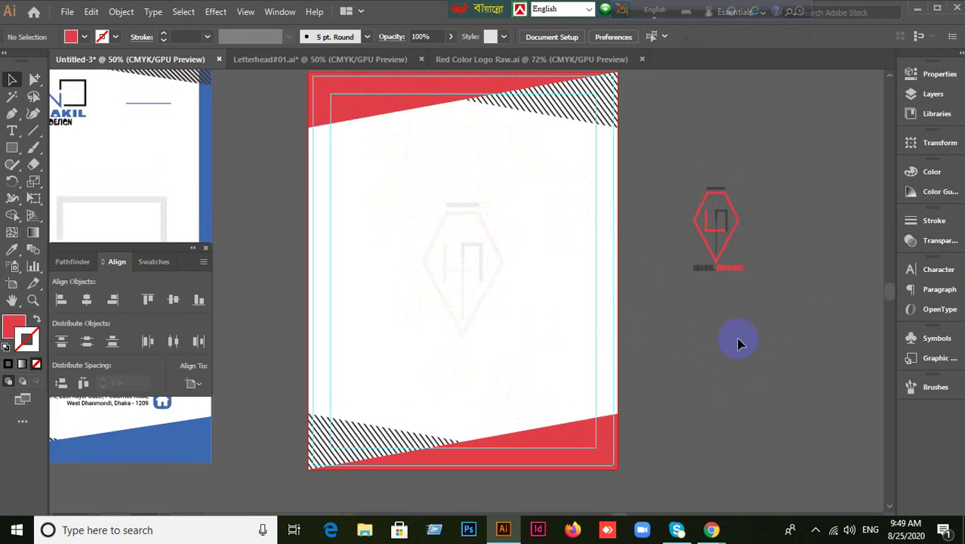
Pan the canvas with the Hand tool and recheck the centred 7% watermark.
{"action": "left_click_drag", "start_coordinate": [700, 323], "coordinate": [784, 330]}
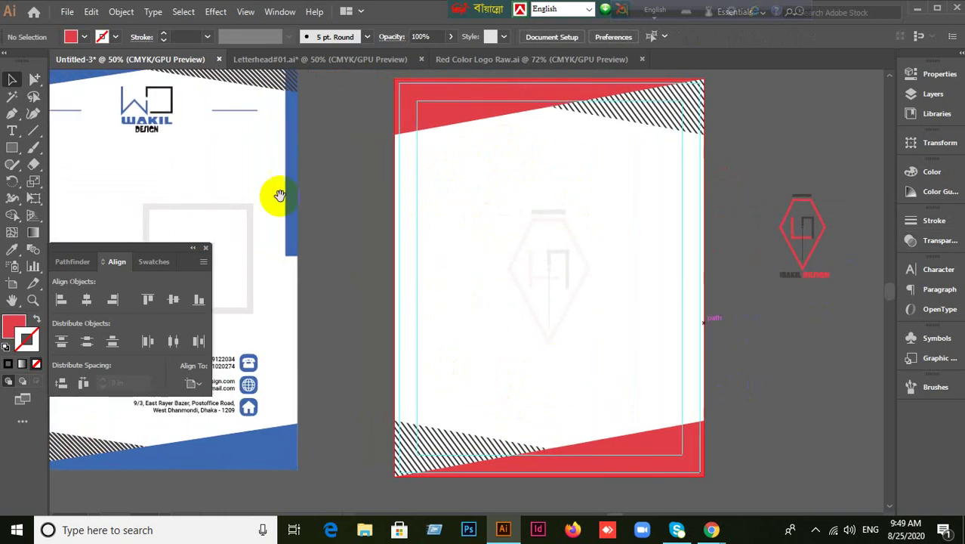
{"action": "left_click", "coordinate": [545, 340]}
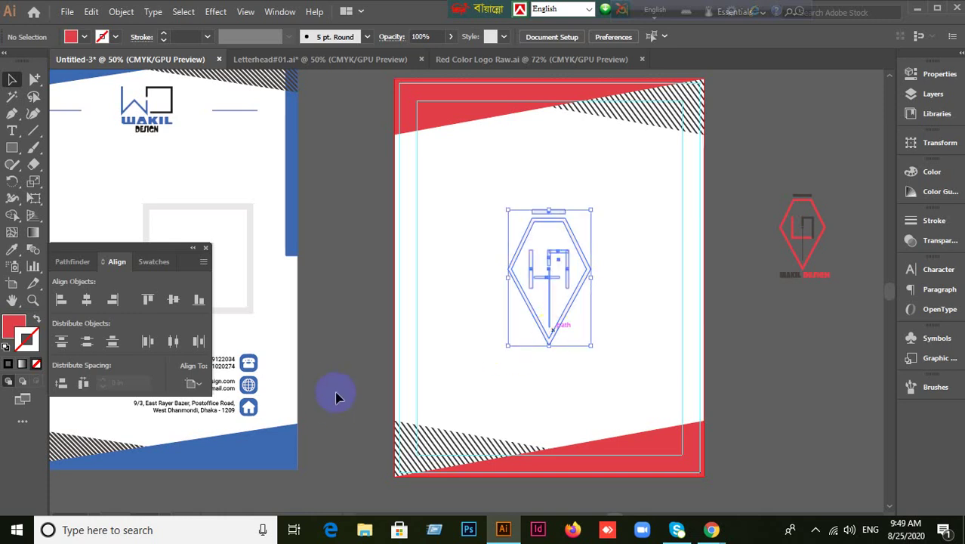
{"action": "left_click", "coordinate": [340, 359]}
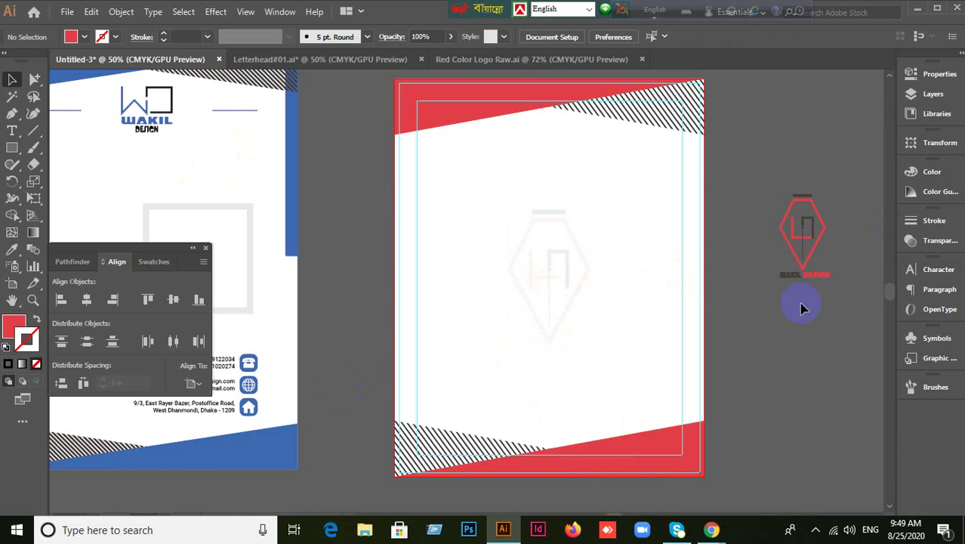
{"action": "left_click", "coordinate": [578, 300]}
{"action": "left_click", "coordinate": [816, 385]}
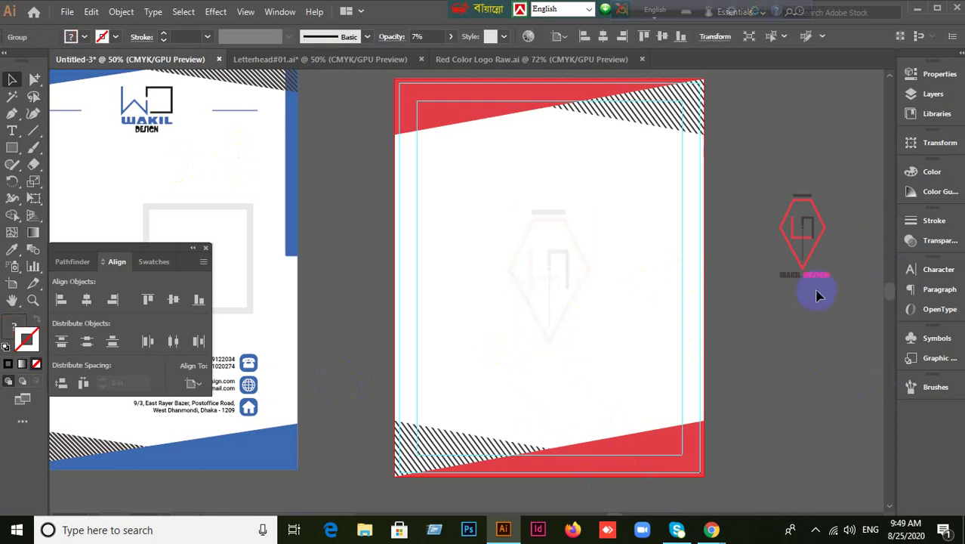
Move the red diamond logo from beside the page onto the page top and scale it down.
{"action": "left_click", "coordinate": [807, 264]}
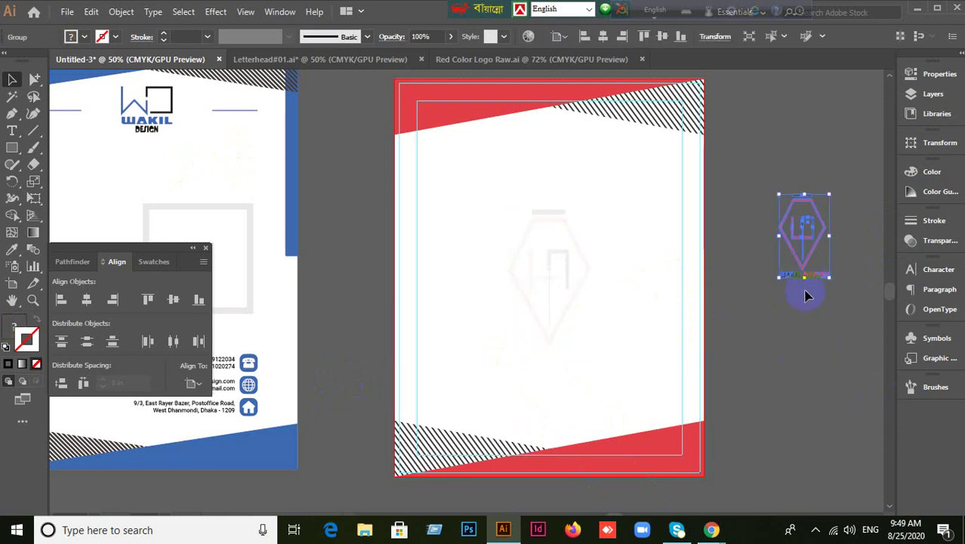
{"action": "left_click_drag", "start_coordinate": [806, 273], "coordinate": [559, 150]}
{"action": "left_click", "coordinate": [764, 248]}
{"action": "left_click_drag", "start_coordinate": [257, 112], "coordinate": [168, 117]}
Nudge the small logo to sit centred just below the red banner.
{"action": "left_click", "coordinate": [581, 157]}
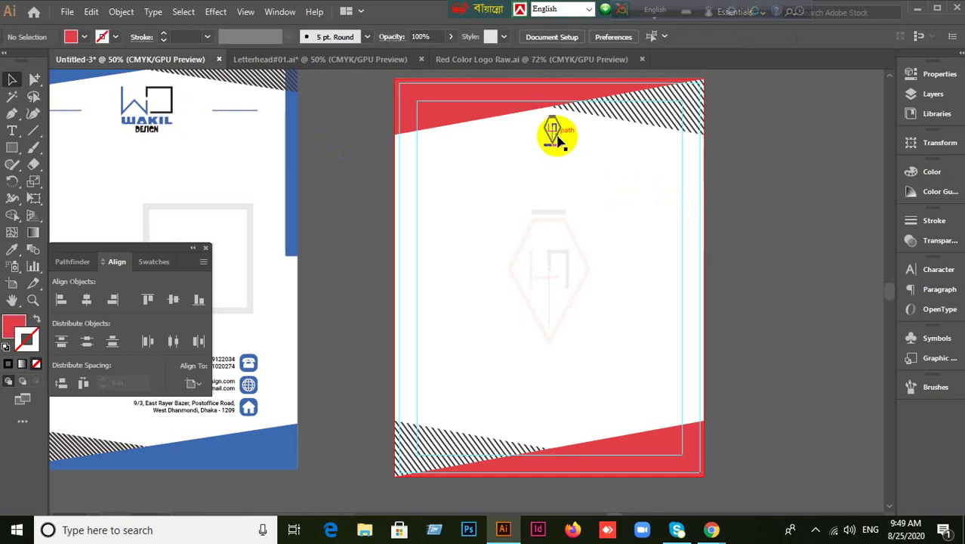
{"action": "left_click_drag", "start_coordinate": [556, 133], "coordinate": [577, 176]}
{"action": "left_click_drag", "start_coordinate": [566, 167], "coordinate": [558, 164]}
{"action": "left_click", "coordinate": [785, 194]}
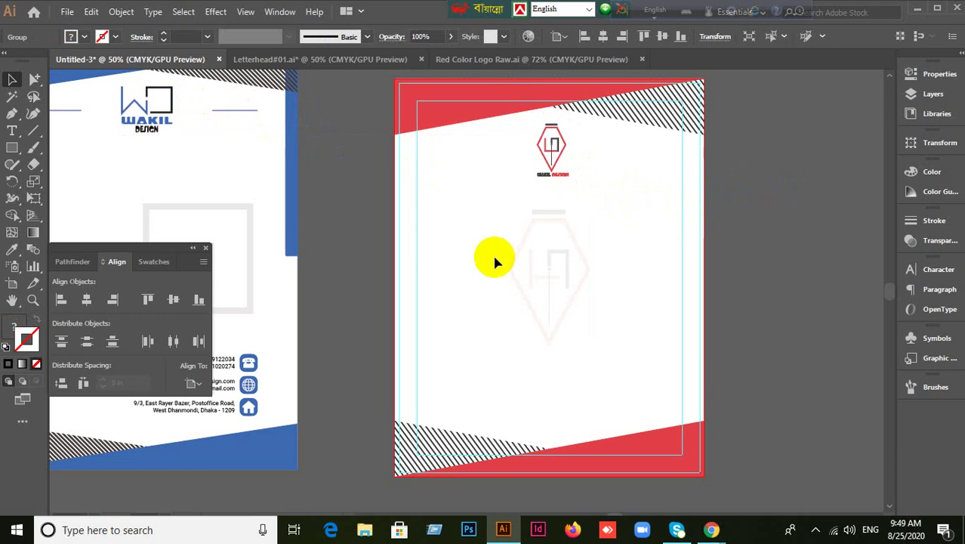
{"action": "left_click", "coordinate": [32, 136]}
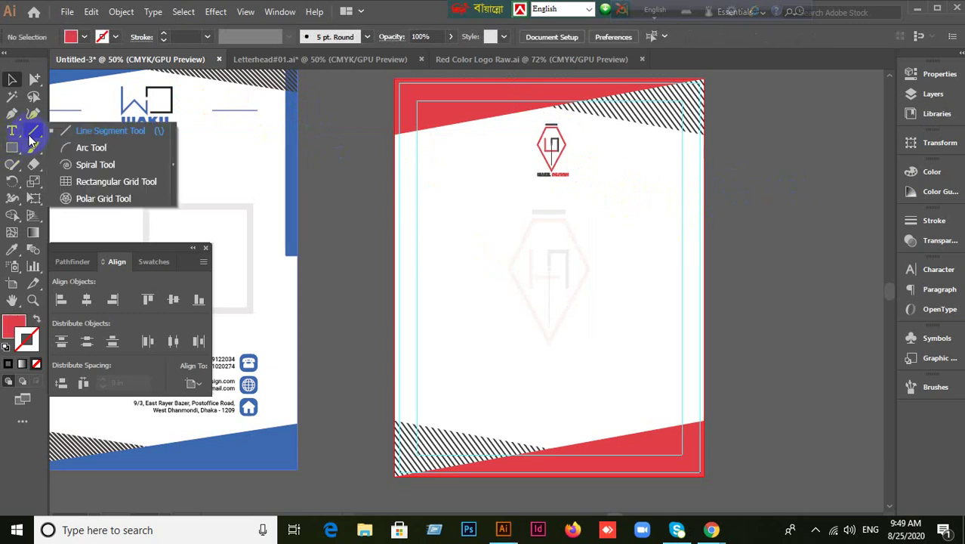
Draw a thin red bar to the right of the top logo with the Rectangle Tool.
{"action": "left_click", "coordinate": [12, 151]}
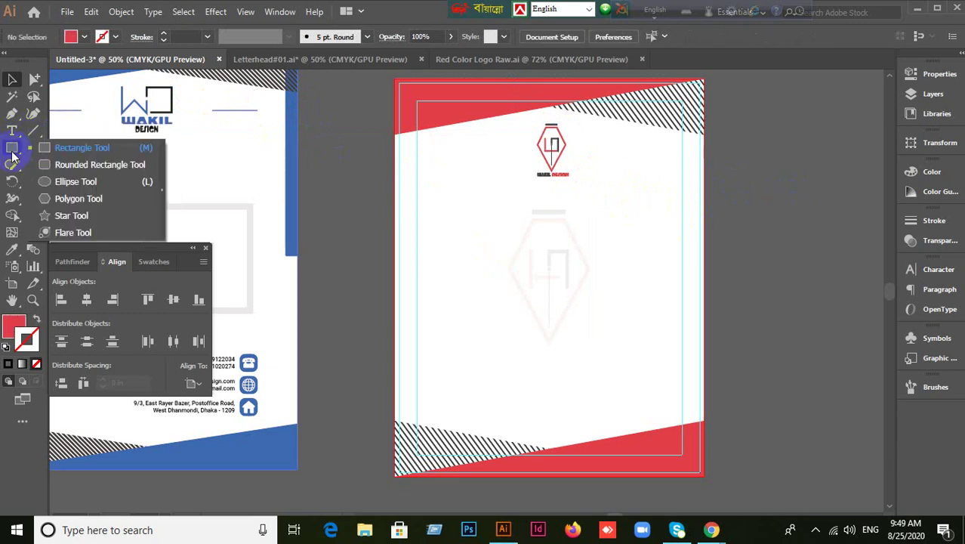
{"action": "left_click", "coordinate": [73, 146]}
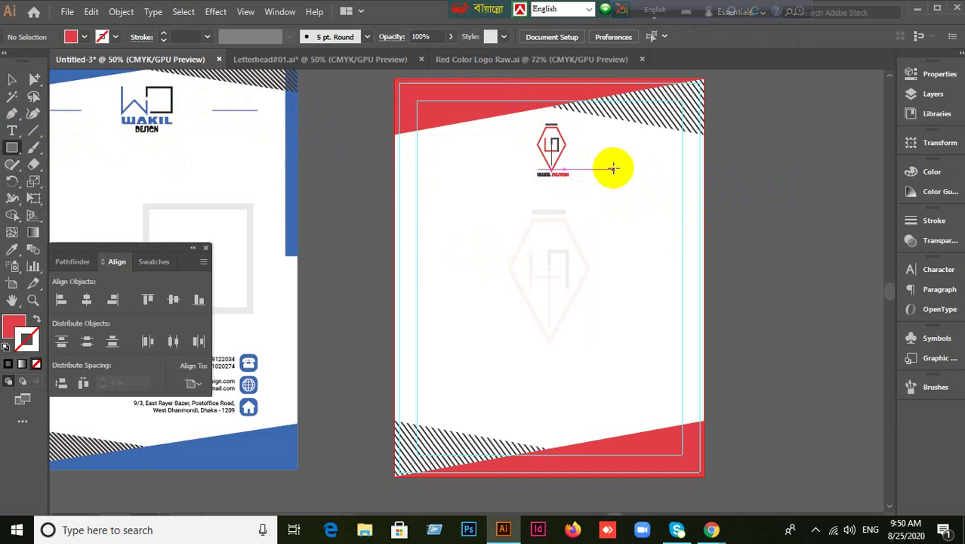
{"action": "left_click_drag", "start_coordinate": [613, 169], "coordinate": [672, 171]}
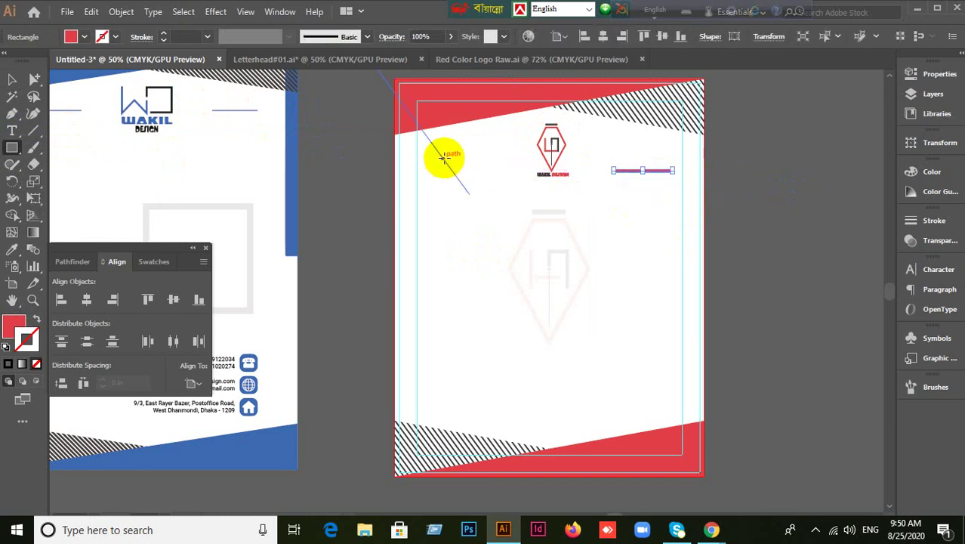
{"action": "mouse_move", "coordinate": [502, 167]}
{"action": "left_mouse_down"}
{"action": "mouse_move", "coordinate": [528, 166]}
{"action": "mouse_move", "coordinate": [435, 168]}
{"action": "left_mouse_up"}
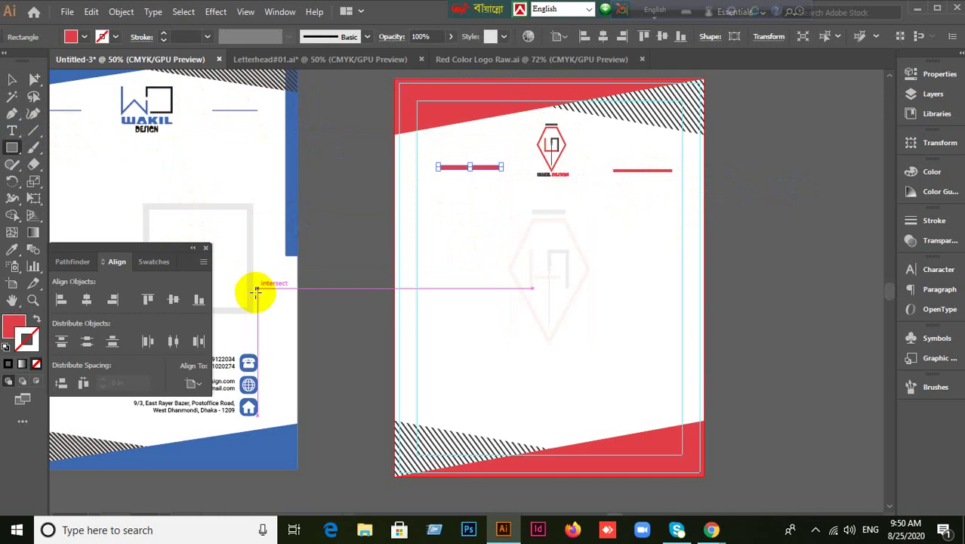
{"action": "left_click", "coordinate": [11, 96]}
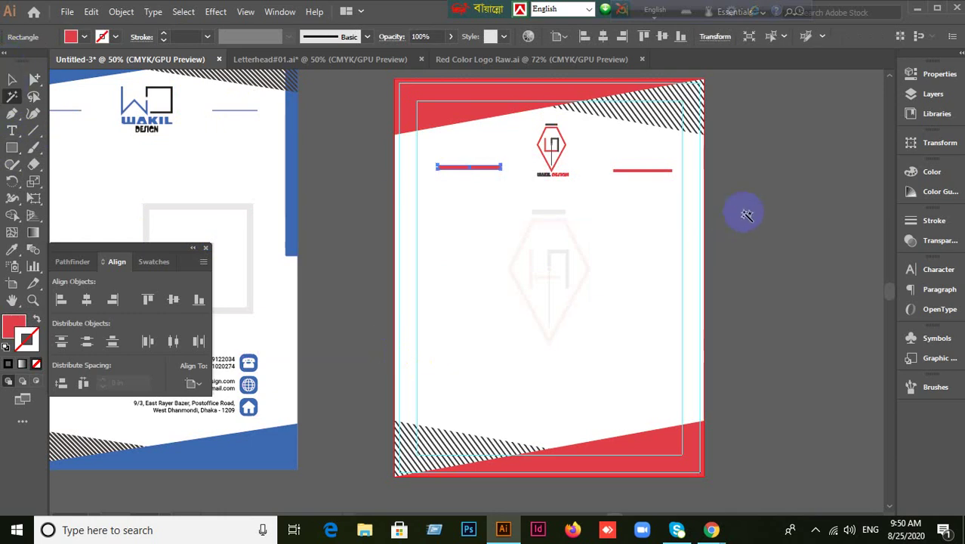
{"action": "key", "text": "ctrl+z"}
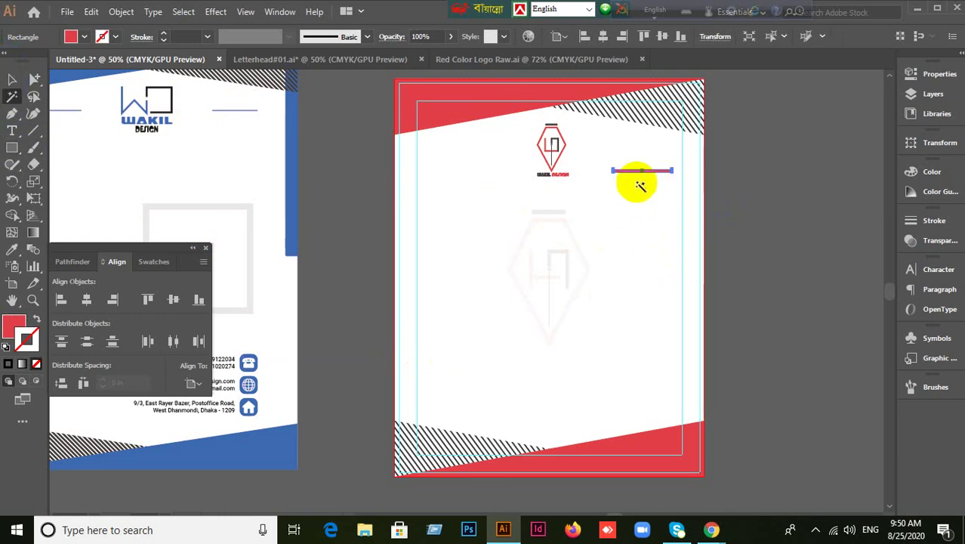
Alt-drag a copy of the red bar to the logo's left side.
{"action": "left_click", "coordinate": [12, 78]}
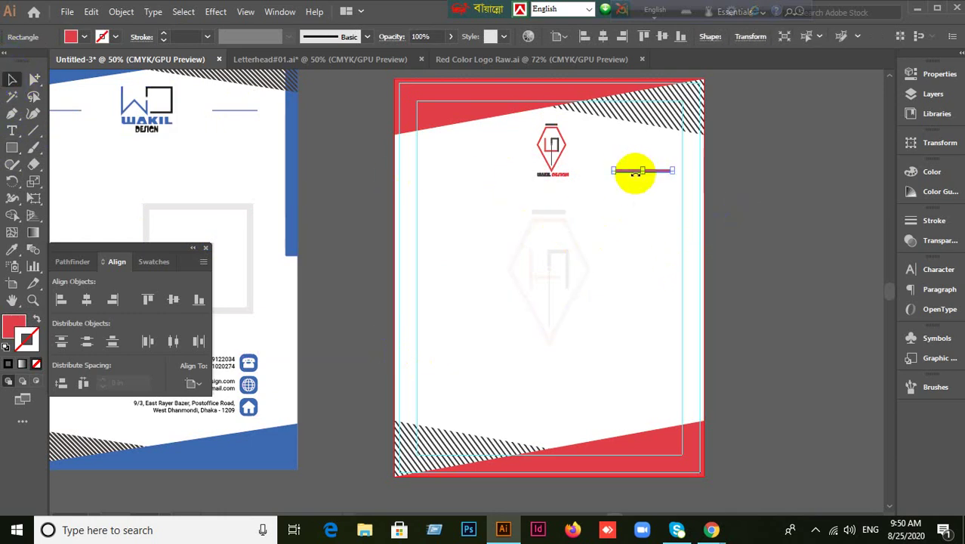
{"action": "left_click_drag", "start_coordinate": [633, 172], "coordinate": [455, 174]}
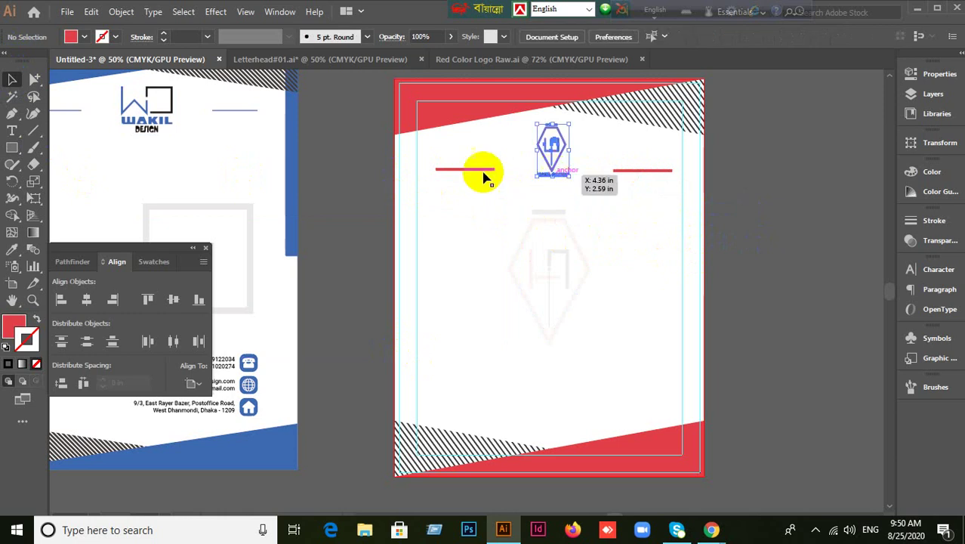
{"action": "left_click", "coordinate": [154, 108]}
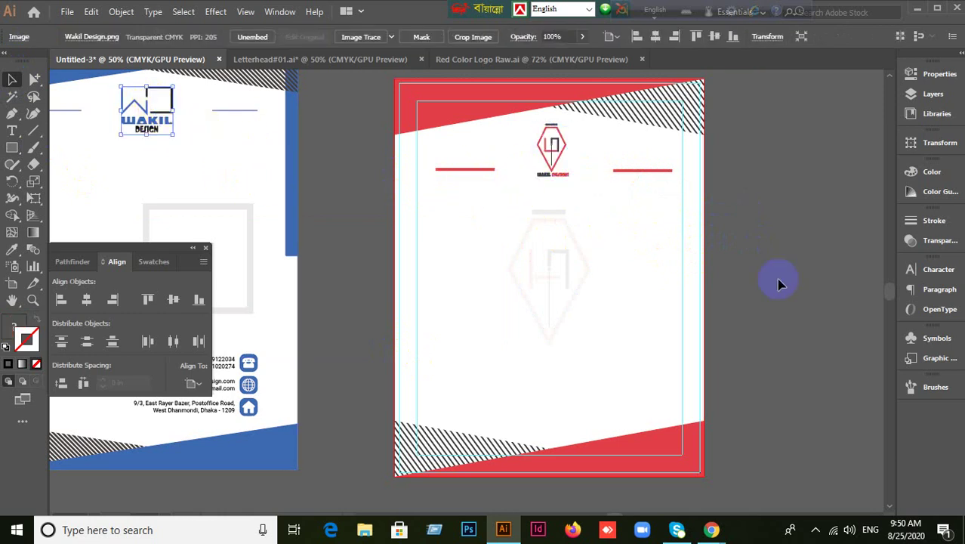
{"action": "mouse_move", "coordinate": [801, 282]}
{"action": "left_mouse_down"}
{"action": "mouse_move", "coordinate": [823, 268]}
{"action": "mouse_move", "coordinate": [771, 283]}
{"action": "left_mouse_up"}
Collapse the Pathfinder/Align/Swatches panel group to icons and clear the selection.
{"action": "left_click", "coordinate": [660, 122]}
{"action": "left_click", "coordinate": [786, 226]}
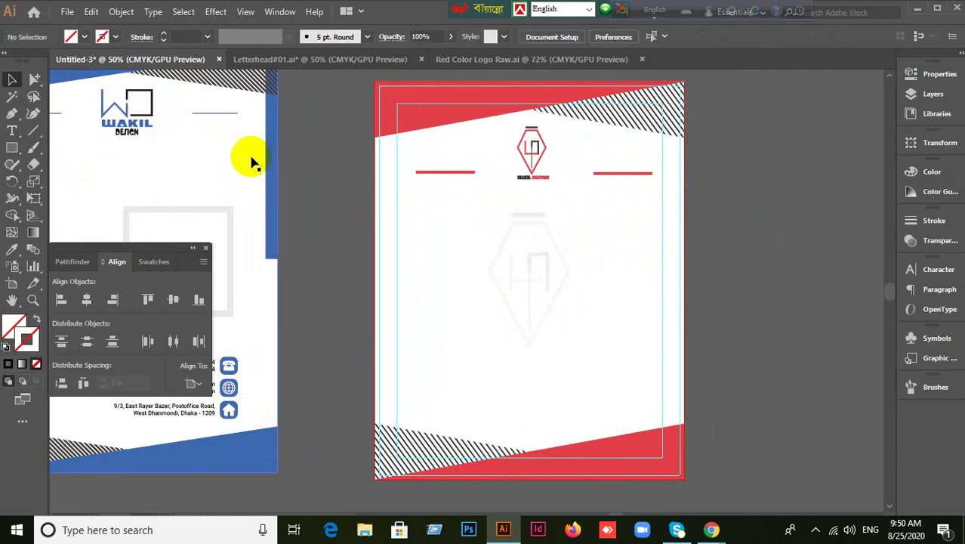
{"action": "left_click", "coordinate": [193, 248]}
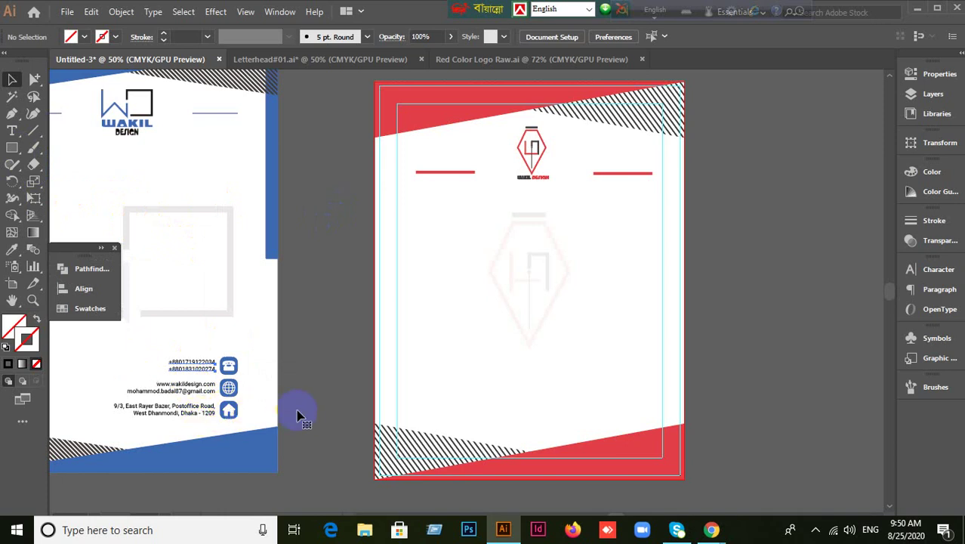
{"action": "left_click", "coordinate": [211, 366]}
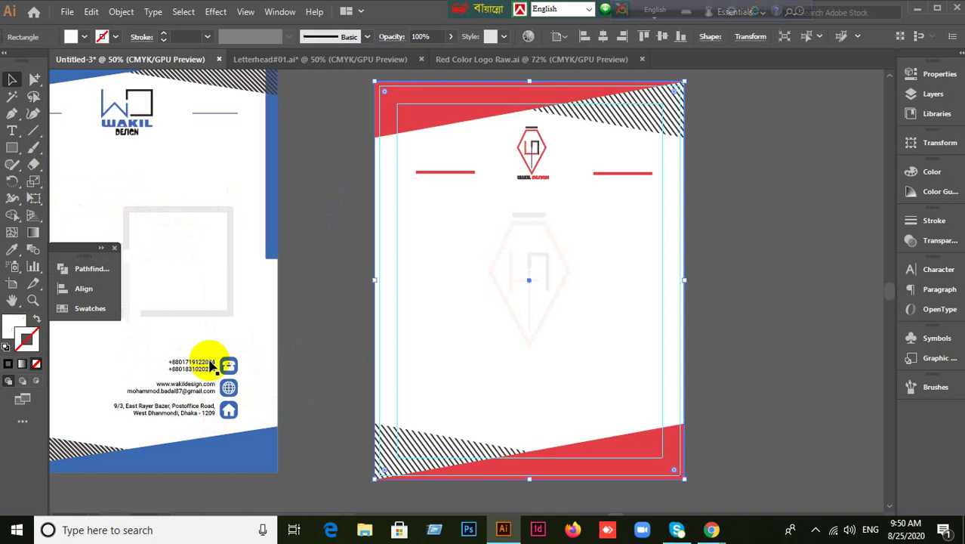
{"action": "left_click", "coordinate": [144, 362]}
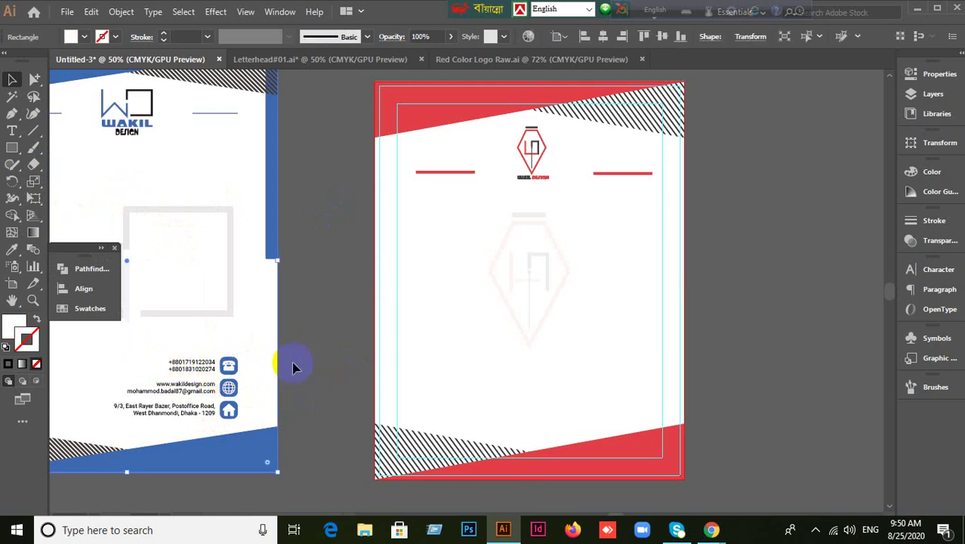
{"action": "left_click", "coordinate": [281, 340]}
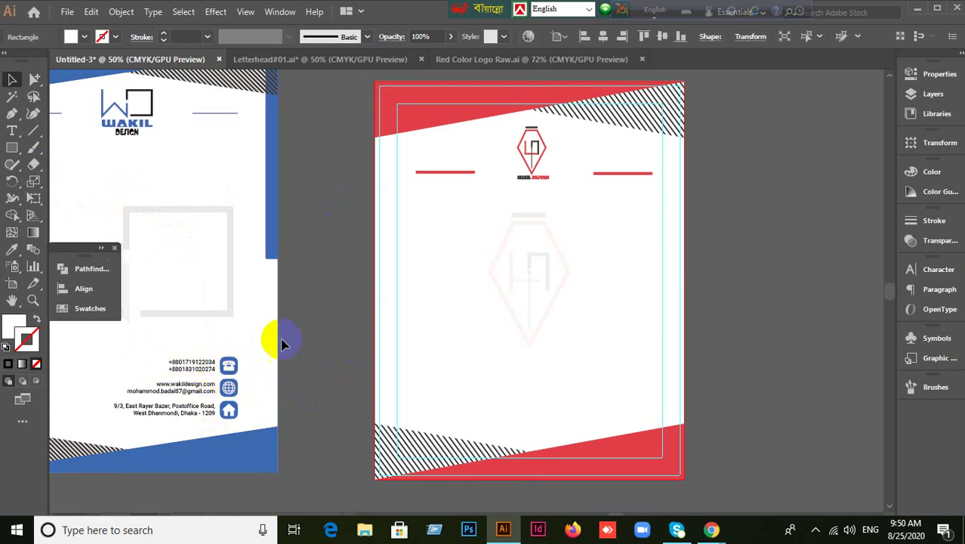
{"action": "left_click", "coordinate": [34, 79]}
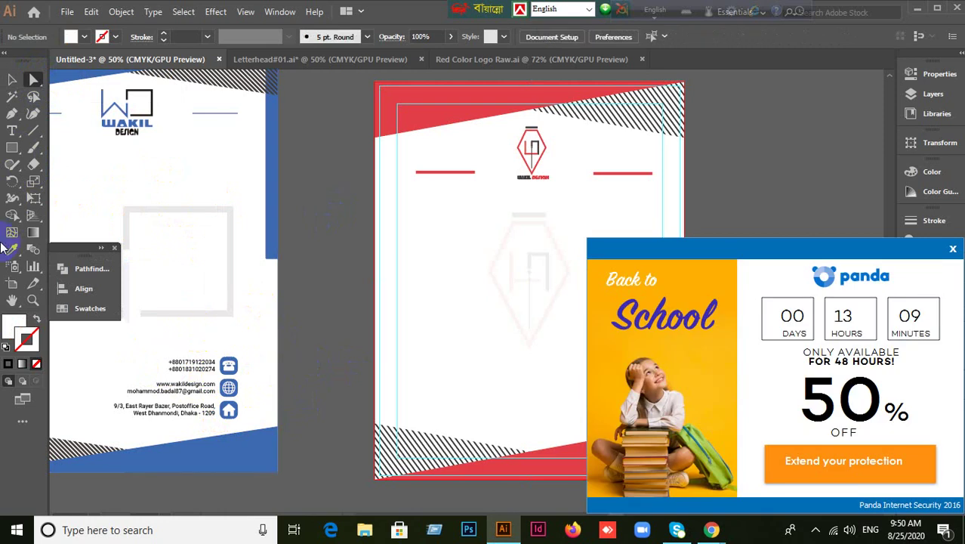
{"action": "left_click", "coordinate": [12, 79]}
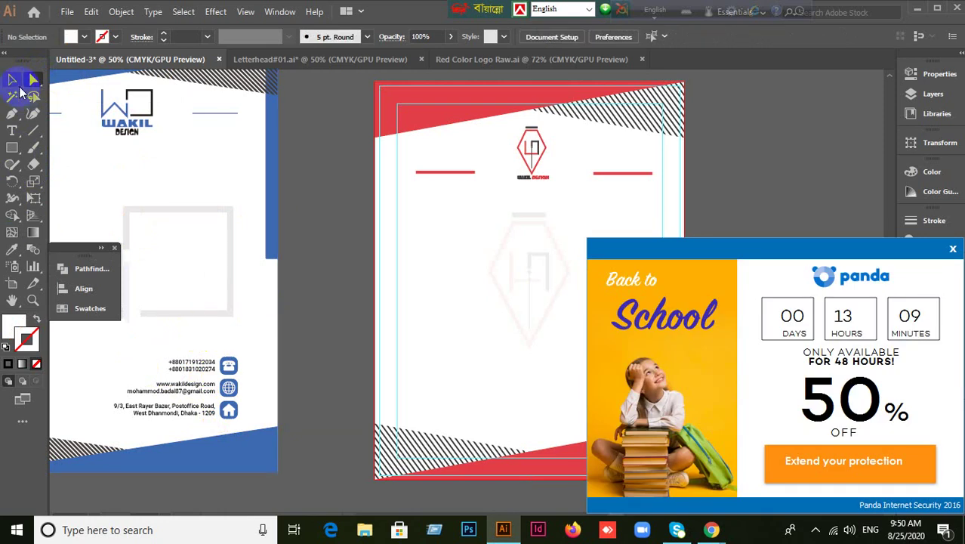
Move the reference page's contact block with blue icons to the new page's bottom right.
{"action": "left_click", "coordinate": [953, 250]}
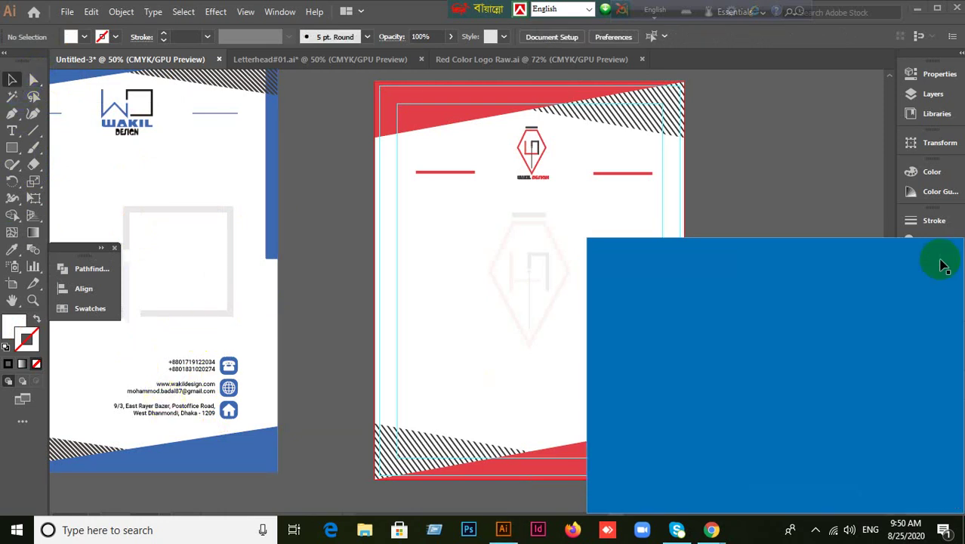
{"action": "left_click_drag", "start_coordinate": [136, 354], "coordinate": [643, 412]}
{"action": "left_click", "coordinate": [722, 394]}
{"action": "scroll", "coordinate": [702, 426], "scroll_direction": "up", "scroll_amount": 1}
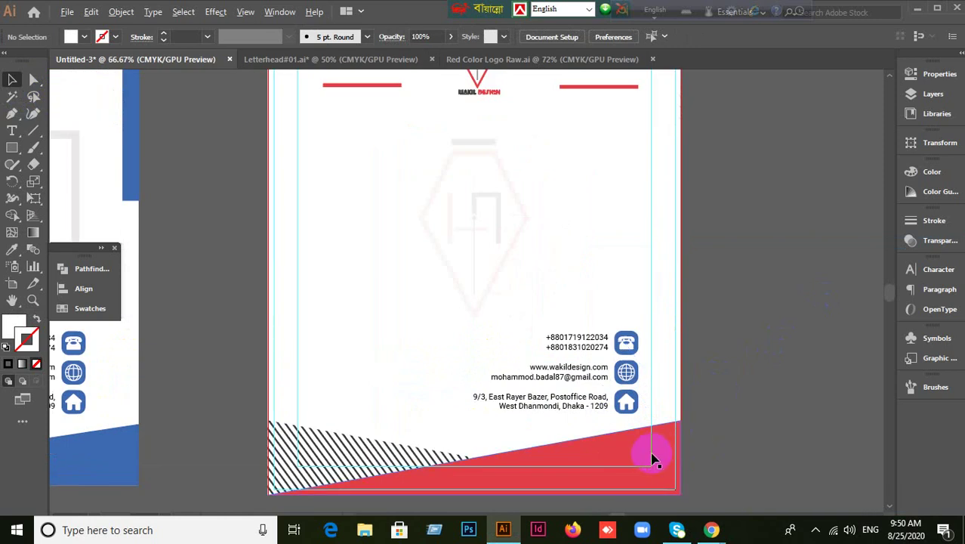
{"action": "scroll", "coordinate": [634, 430], "scroll_direction": "up", "scroll_amount": 1}
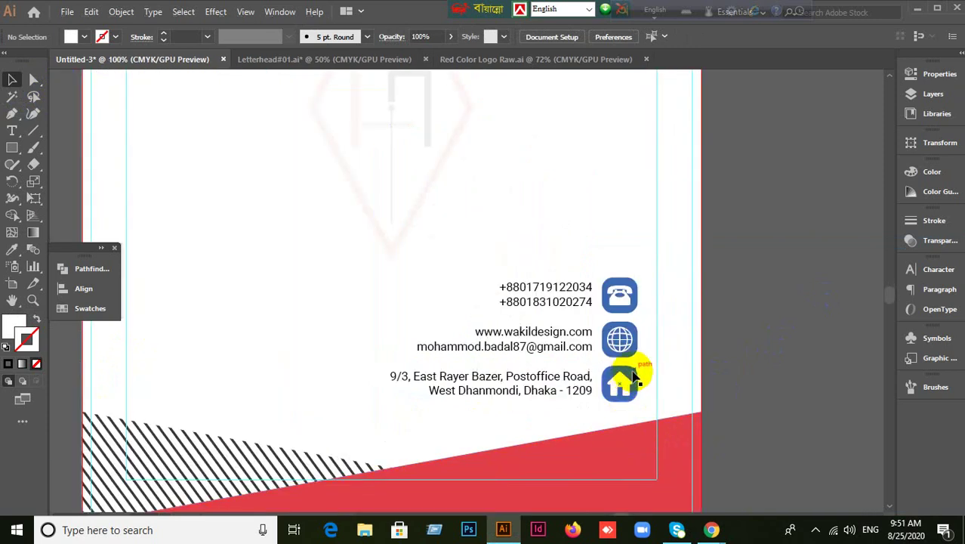
Try sampling the red colour onto the house icon with the Eyedropper, then undo it.
{"action": "left_click", "coordinate": [634, 376]}
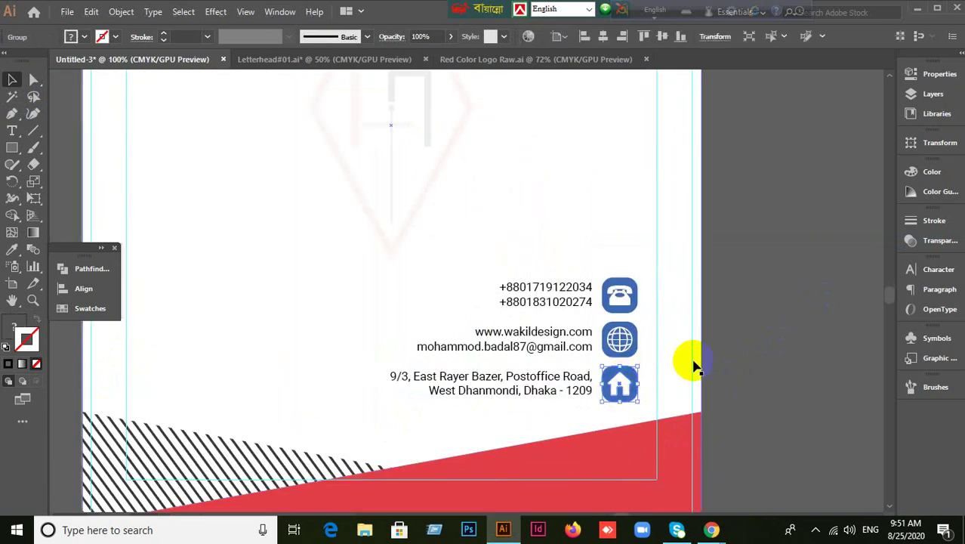
{"action": "left_click", "coordinate": [10, 251]}
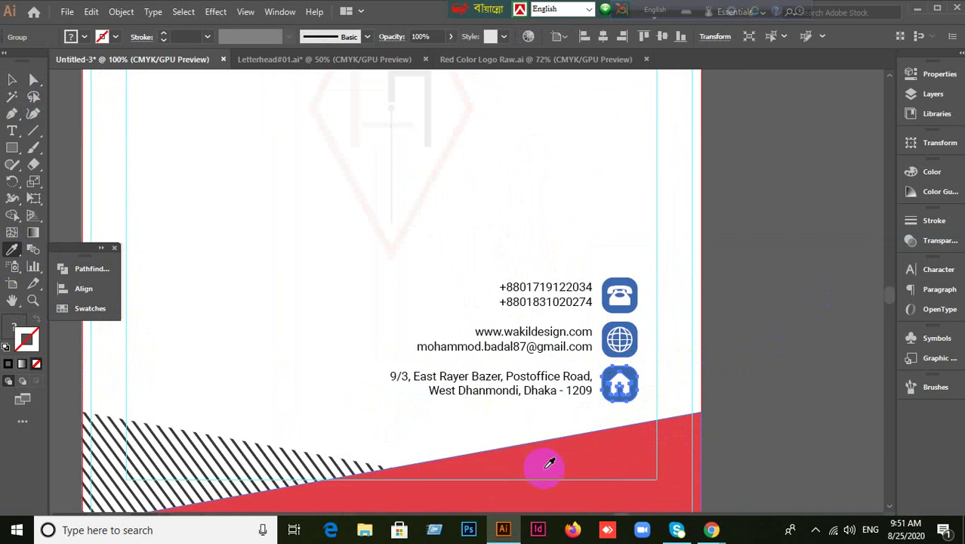
{"action": "left_click", "coordinate": [512, 454]}
{"action": "key", "text": "ctrl+z"}
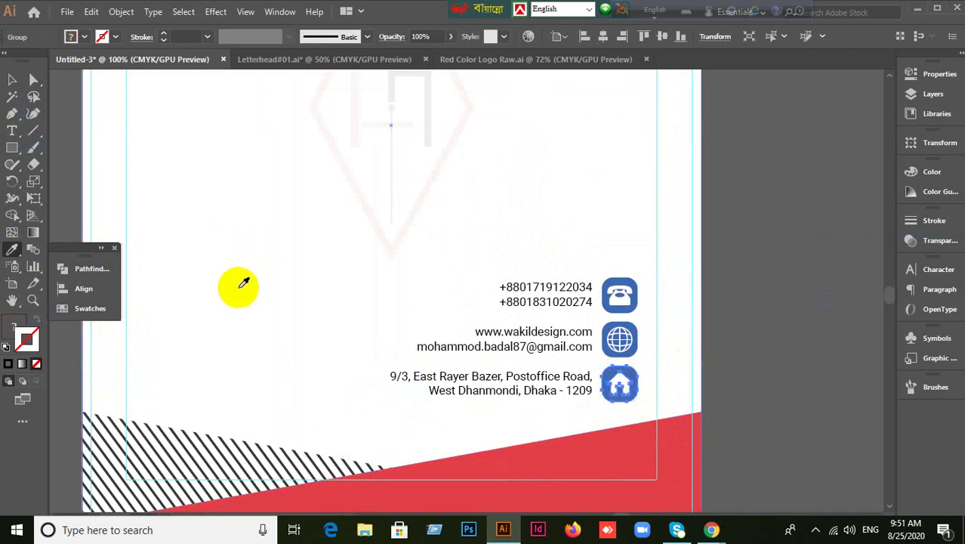
{"action": "left_click", "coordinate": [12, 79]}
{"action": "left_click", "coordinate": [810, 302]}
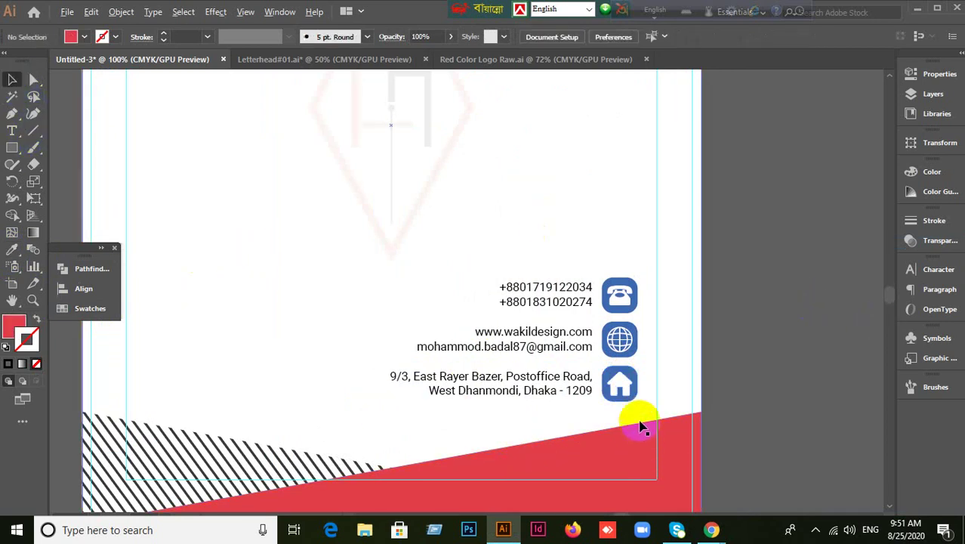
{"action": "scroll", "coordinate": [642, 424], "scroll_direction": "up", "scroll_amount": 1}
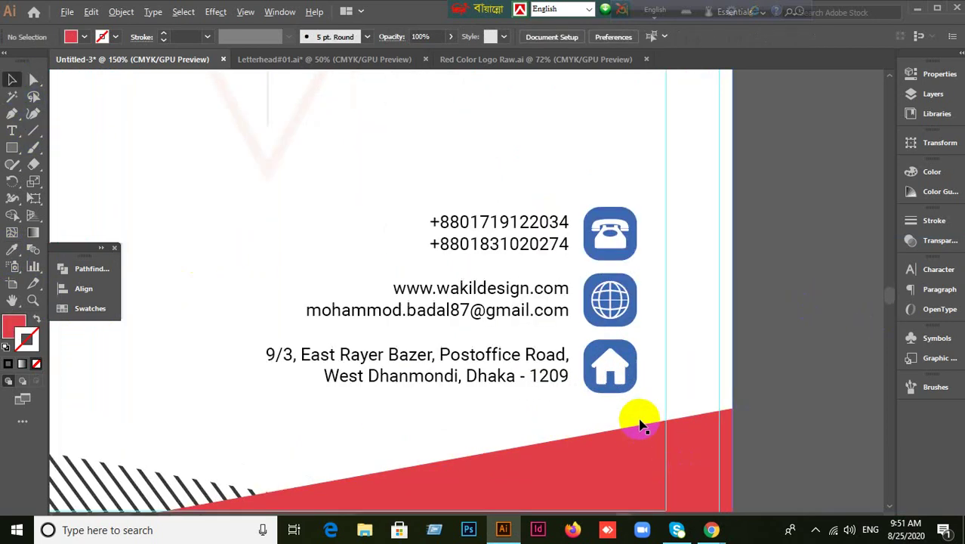
Select the house icon's blue rounded background inside its group with Group Selection.
{"action": "right_click", "coordinate": [616, 370]}
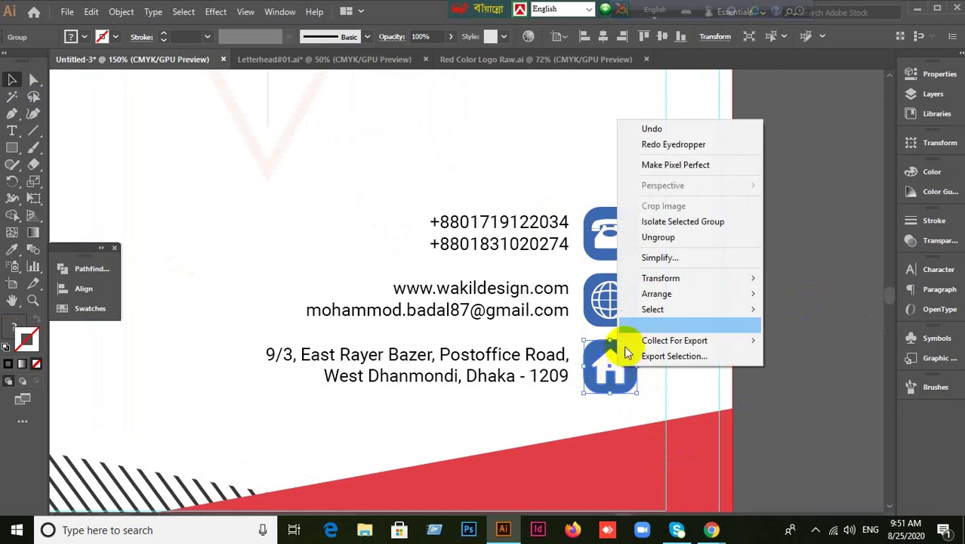
{"action": "left_click", "coordinate": [821, 306]}
{"action": "left_click", "coordinate": [35, 81]}
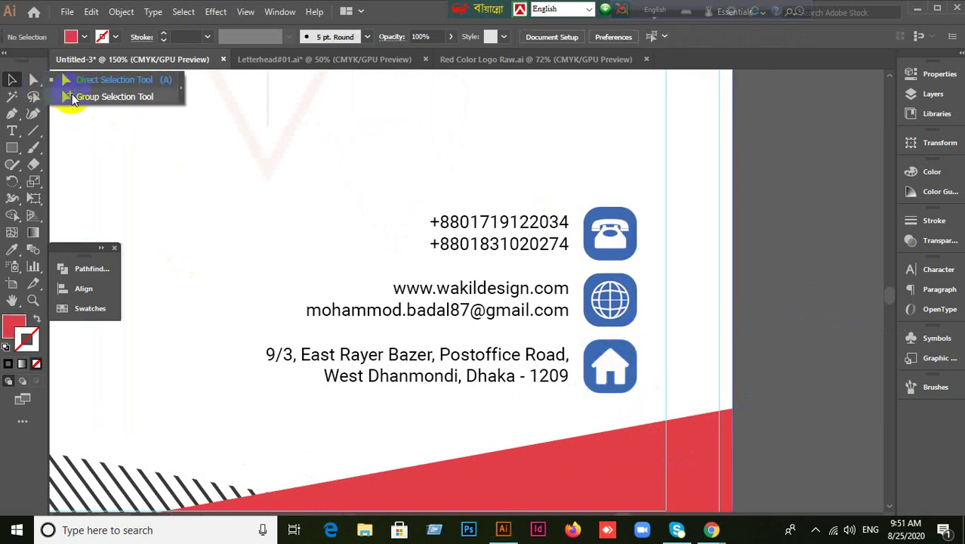
{"action": "left_click", "coordinate": [75, 80]}
{"action": "left_click", "coordinate": [627, 355]}
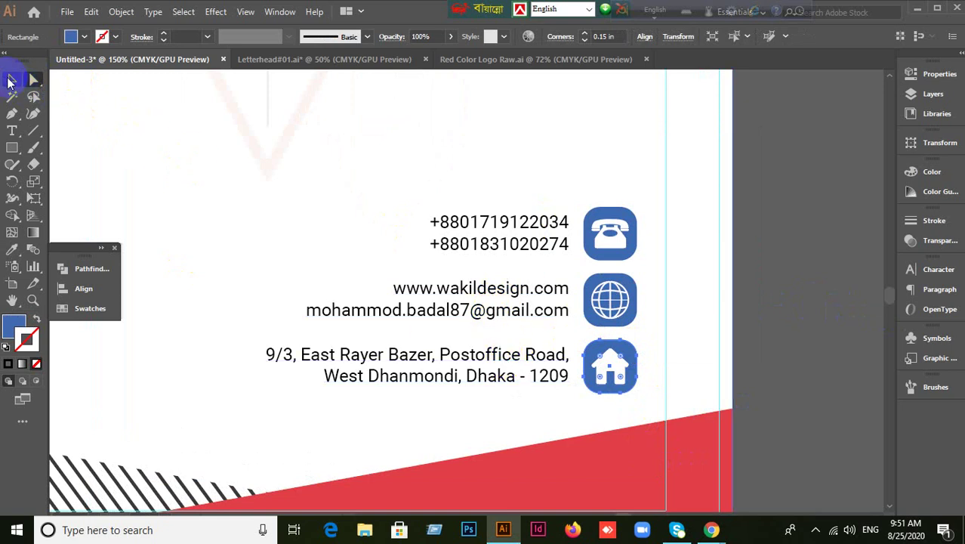
{"action": "left_click", "coordinate": [12, 79]}
{"action": "left_click", "coordinate": [805, 361]}
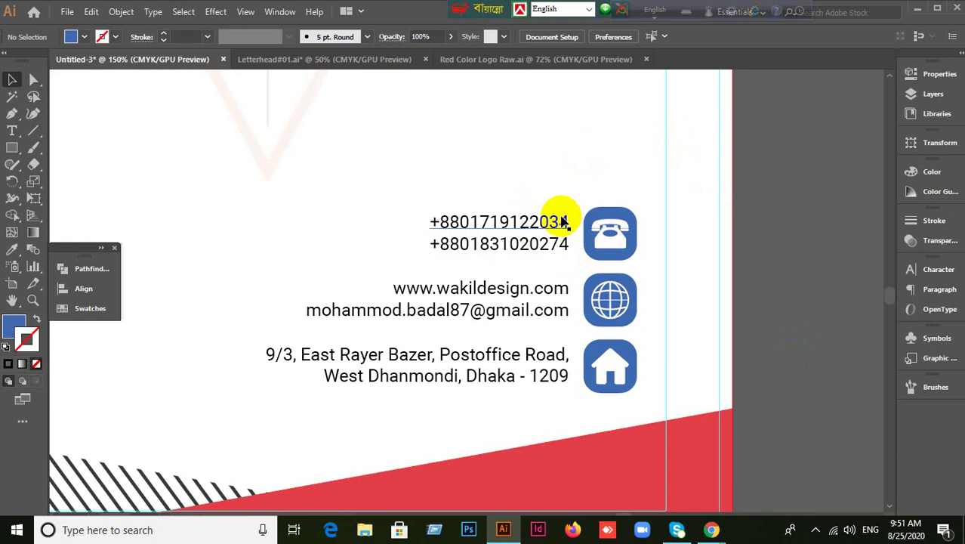
{"action": "mouse_move", "coordinate": [710, 526]}
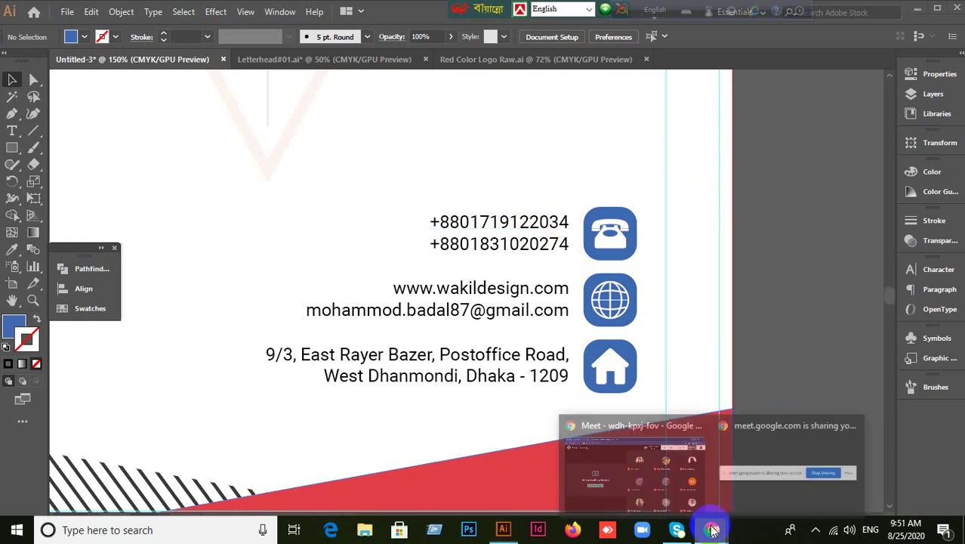
{"action": "left_click", "coordinate": [603, 429]}
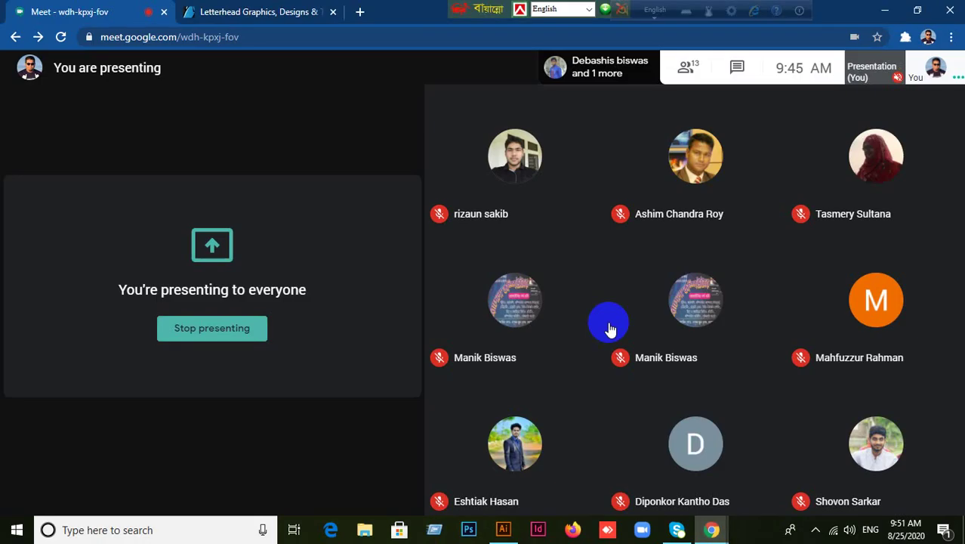
{"action": "left_click", "coordinate": [360, 12]}
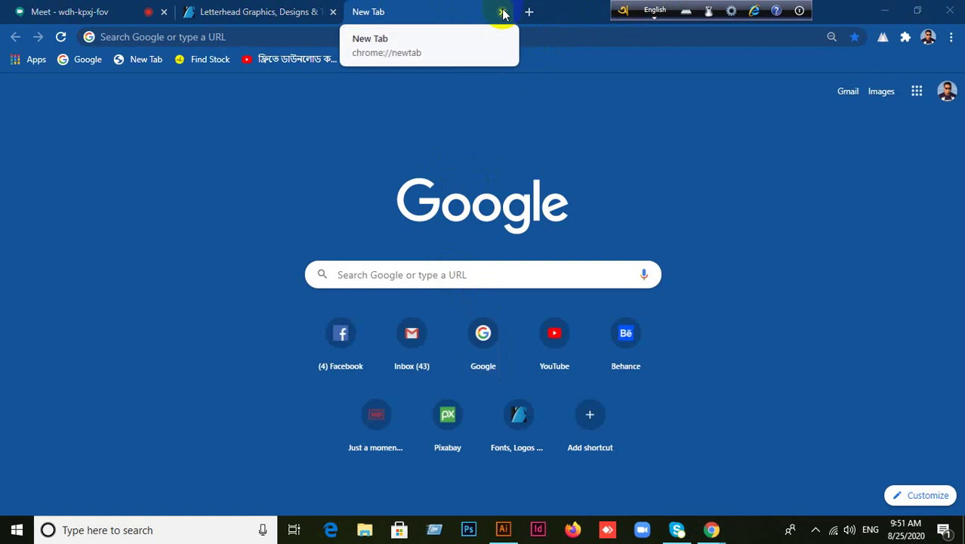
{"action": "left_click", "coordinate": [503, 11]}
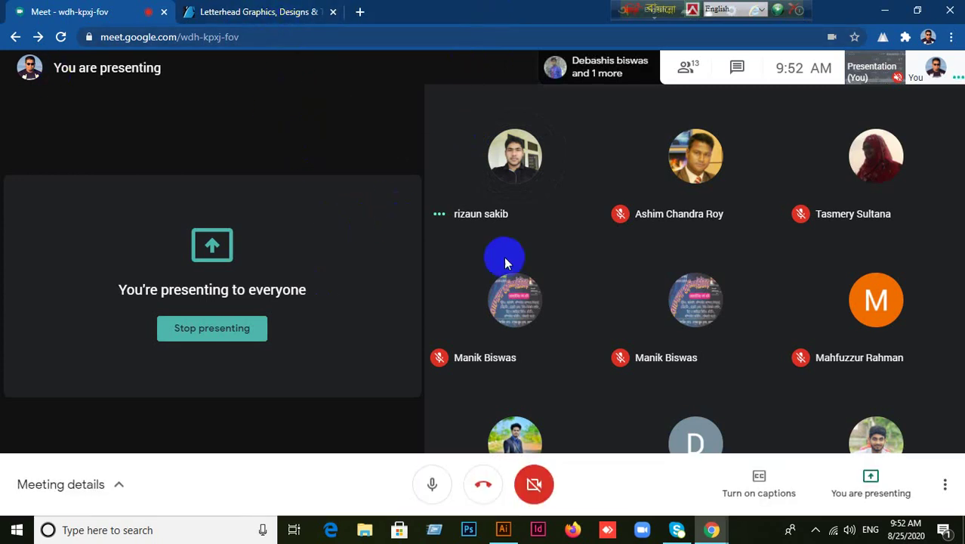
{"action": "left_click", "coordinate": [502, 529]}
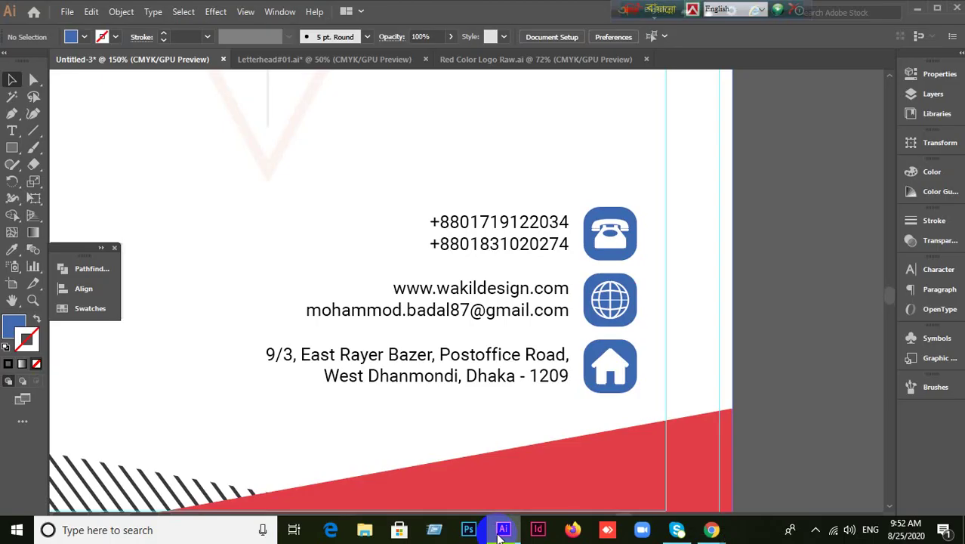
Zoom out and scroll until both the red and blue letterhead artboards are visible.
{"action": "scroll", "coordinate": [785, 347], "scroll_direction": "down", "scroll_amount": 2}
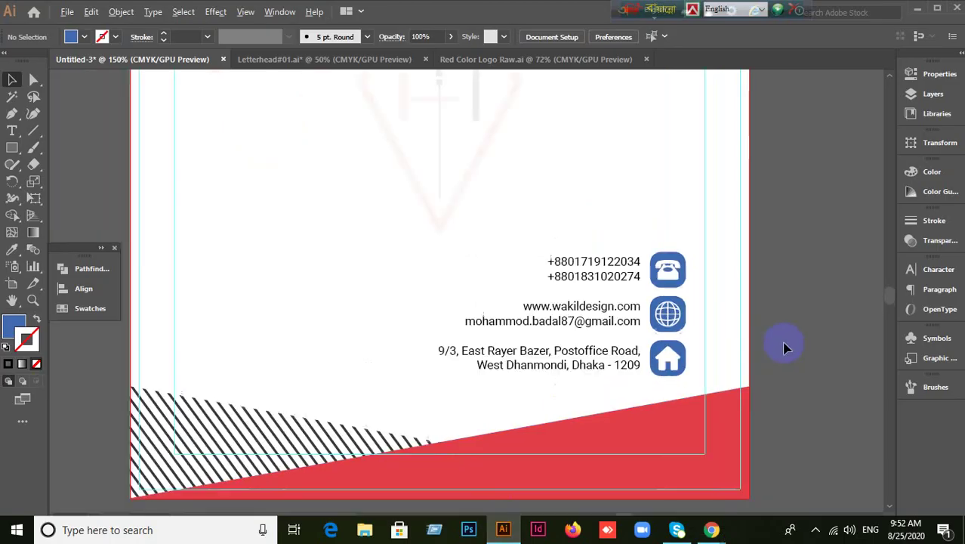
{"action": "scroll", "coordinate": [785, 347], "scroll_direction": "up", "scroll_amount": 3}
{"action": "scroll", "coordinate": [785, 348], "scroll_direction": "down", "scroll_amount": 1}
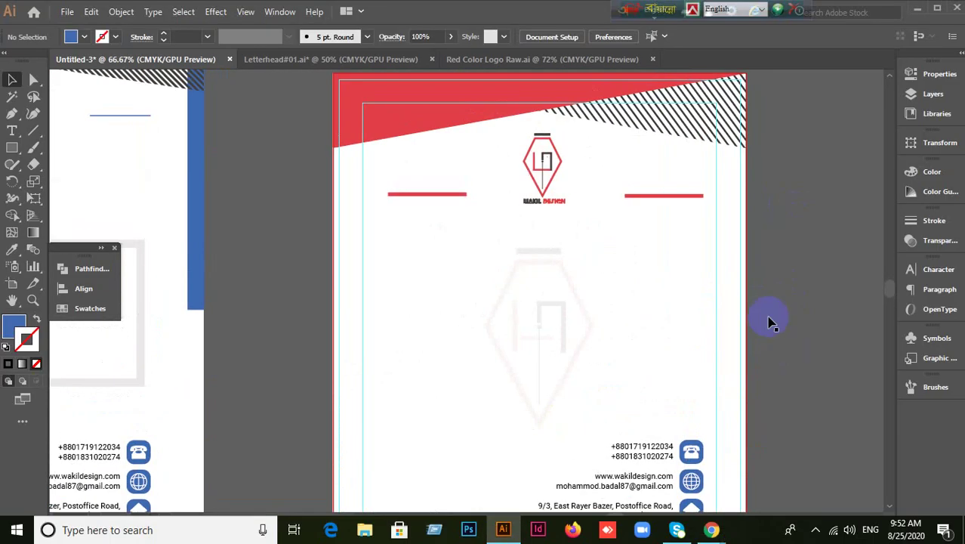
{"action": "scroll", "coordinate": [743, 377], "scroll_direction": "down", "scroll_amount": 3}
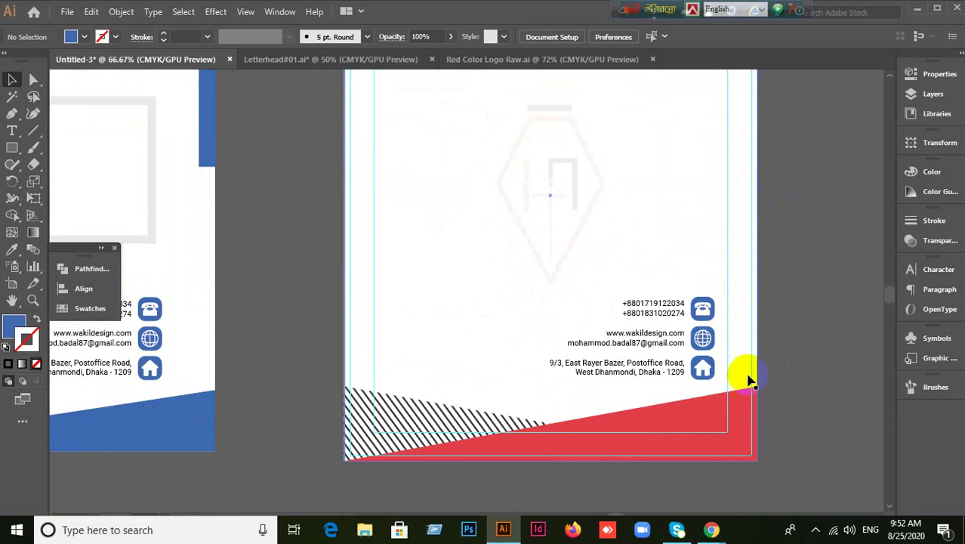
{"action": "scroll", "coordinate": [740, 371], "scroll_direction": "down", "scroll_amount": 2}
{"action": "scroll", "coordinate": [743, 377], "scroll_direction": "up", "scroll_amount": 1}
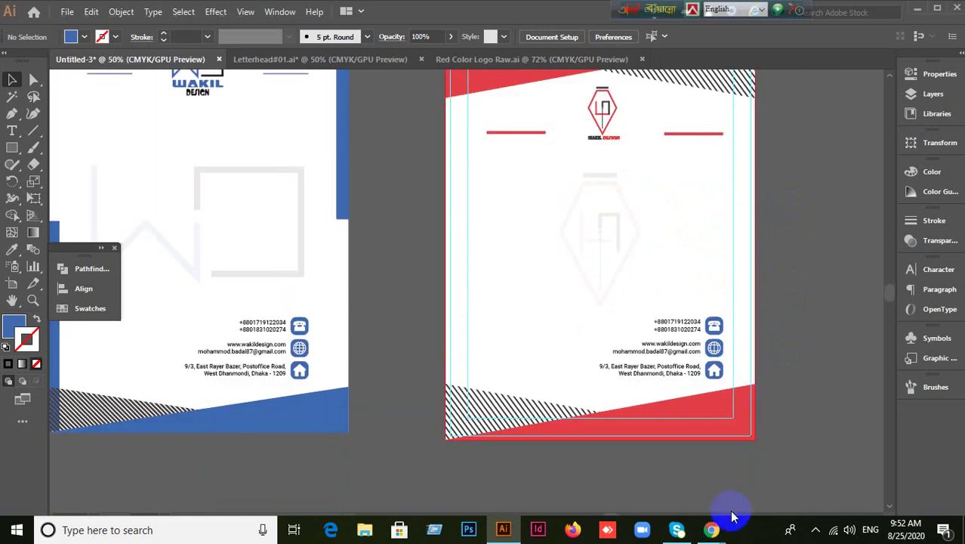
Close the GraphicRiver letterhead tab in Chrome and return to Illustrator.
{"action": "mouse_move", "coordinate": [711, 530]}
{"action": "left_click", "coordinate": [604, 506]}
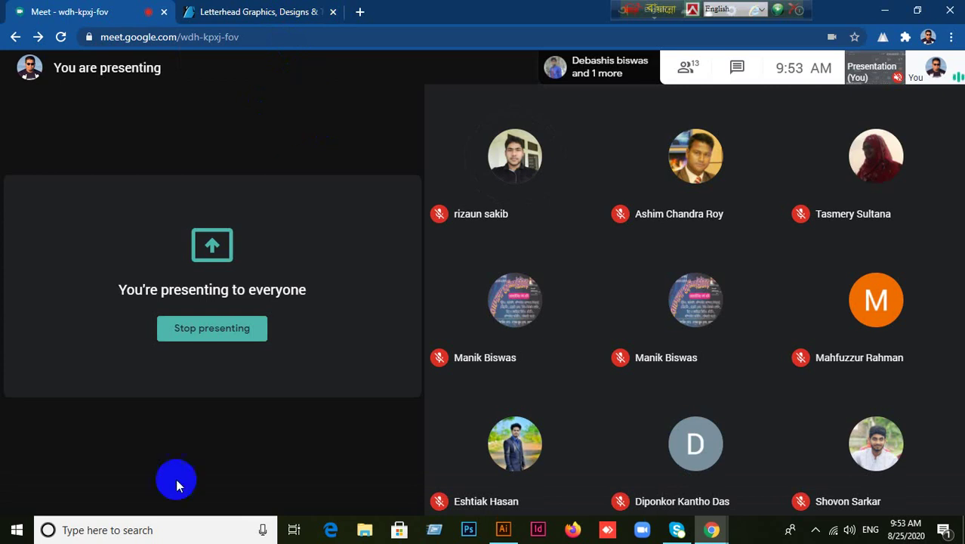
{"action": "left_click", "coordinate": [262, 18]}
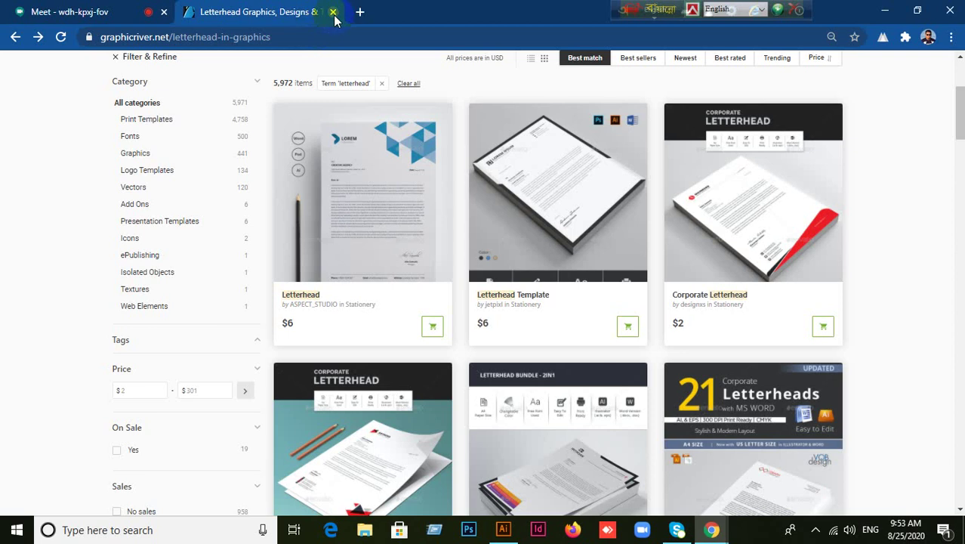
{"action": "left_click", "coordinate": [332, 12]}
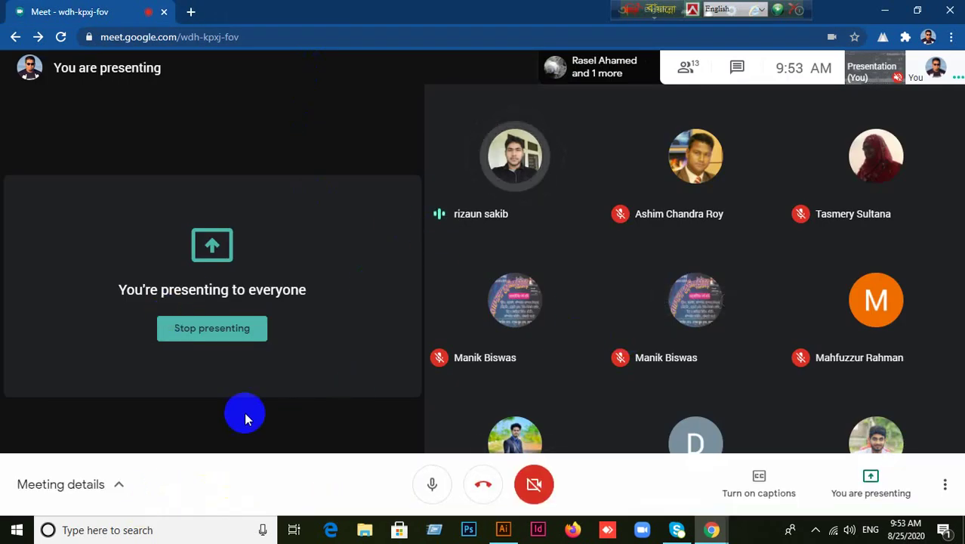
{"action": "left_click", "coordinate": [503, 531]}
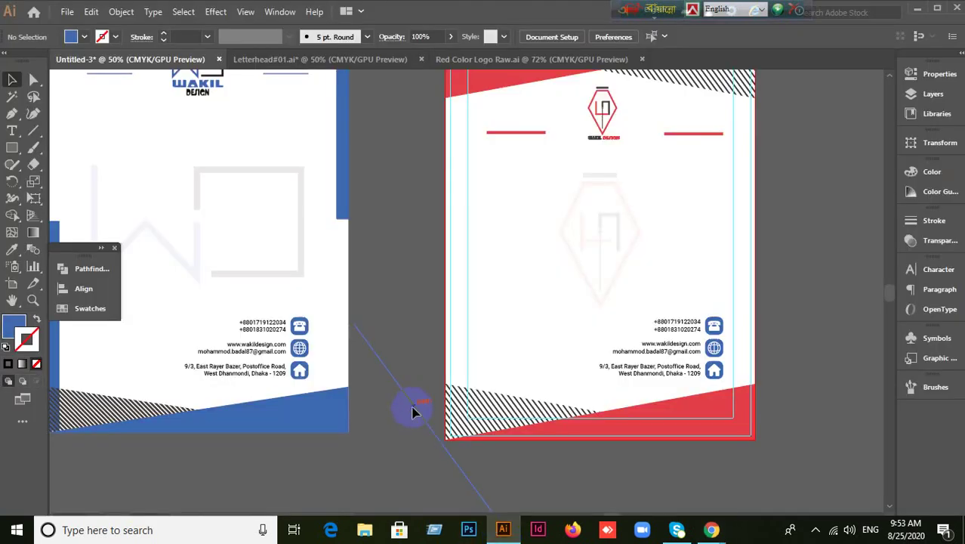
Close the Untitled-3 document without saving.
{"action": "scroll", "coordinate": [413, 410], "scroll_direction": "down", "scroll_amount": 2}
{"action": "scroll", "coordinate": [411, 406], "scroll_direction": "up", "scroll_amount": 1}
{"action": "left_click", "coordinate": [517, 330]}
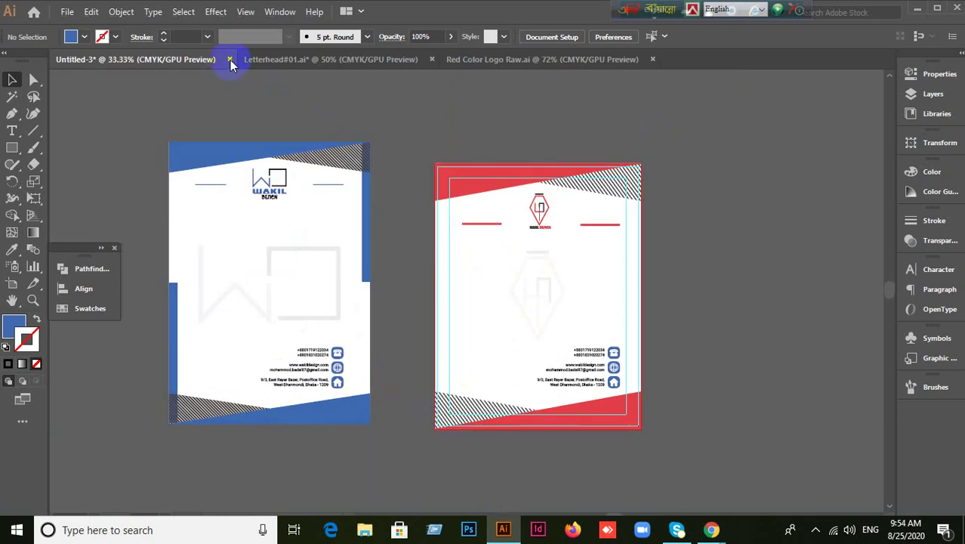
{"action": "left_click", "coordinate": [229, 59]}
{"action": "left_click", "coordinate": [554, 289]}
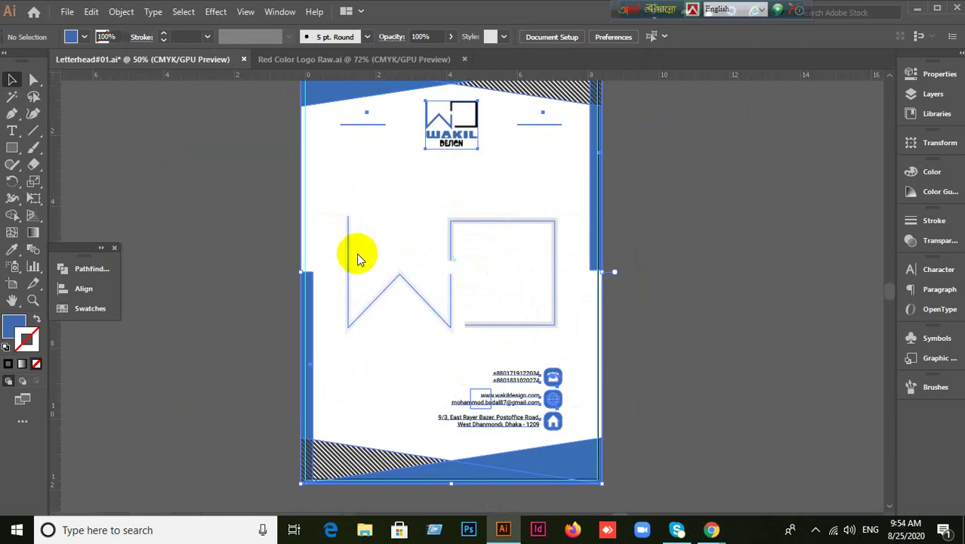
Close Letterhead#01.ai without saving its changes.
{"action": "key", "text": "ctrl+minus"}
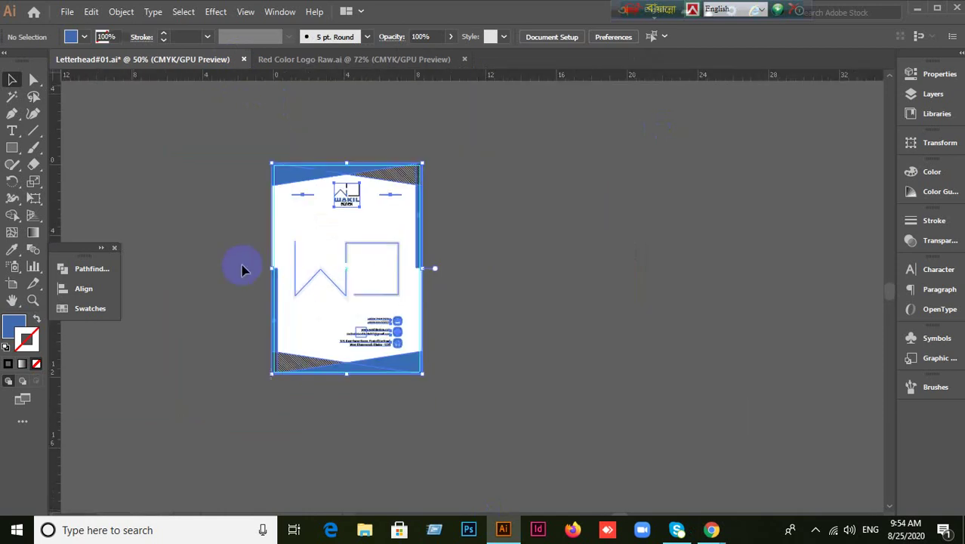
{"action": "key", "text": "ctrl+a"}
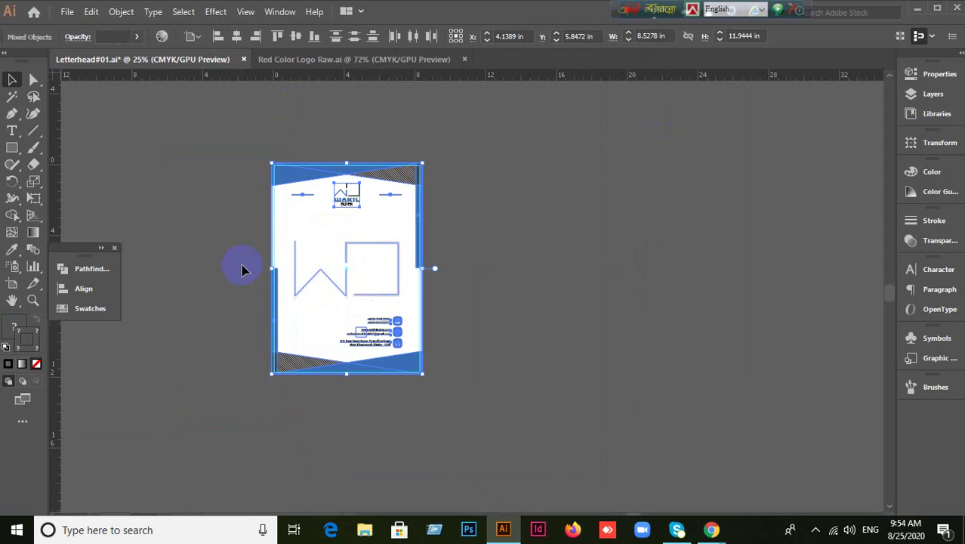
{"action": "left_click", "coordinate": [243, 269]}
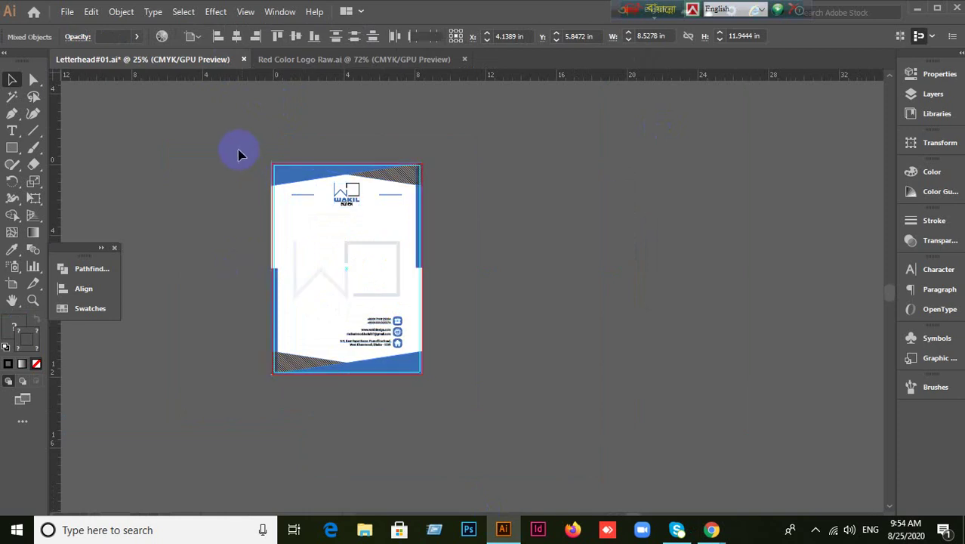
{"action": "left_click", "coordinate": [244, 60]}
{"action": "left_click", "coordinate": [555, 289]}
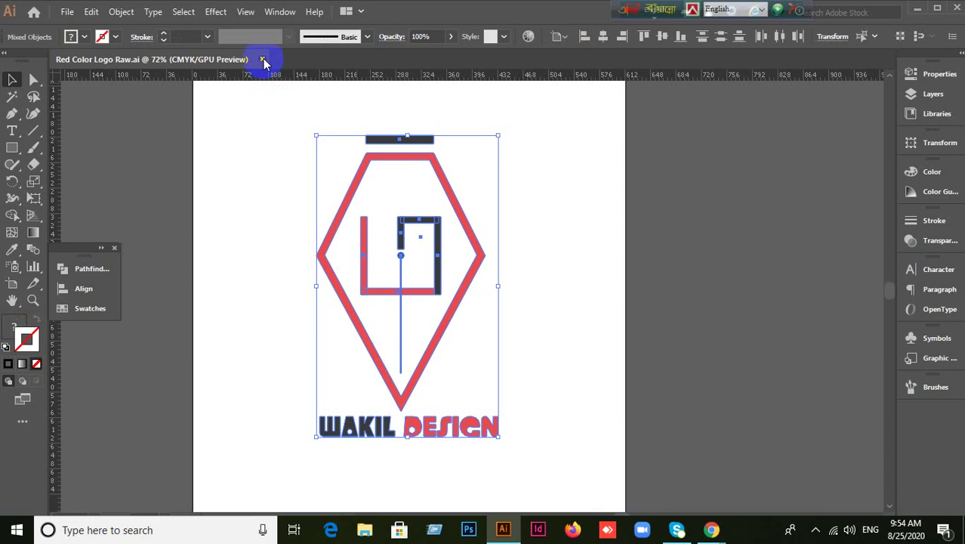
Close Red Color Logo Raw.ai, then cancel the New Document dialog without creating a file.
{"action": "key", "text": "ctrl+w"}
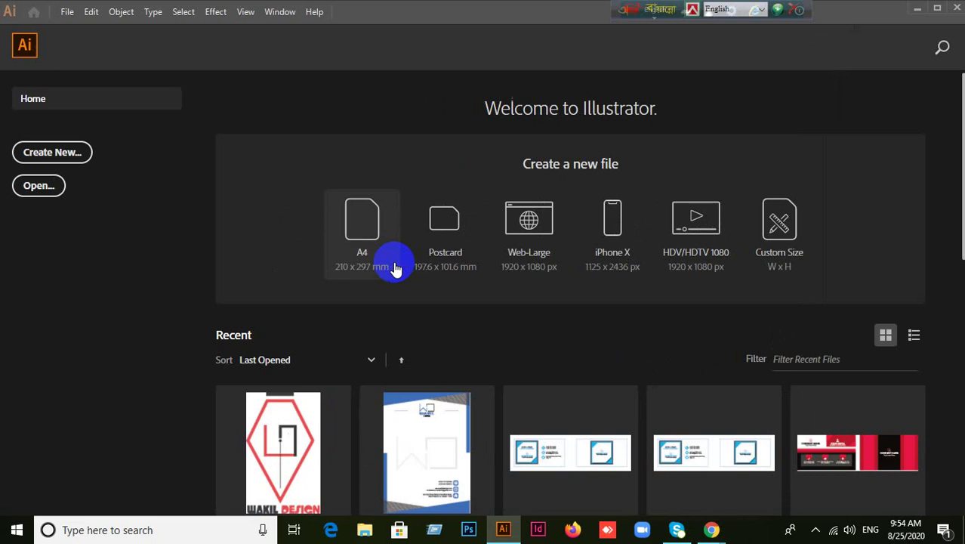
{"action": "left_click", "coordinate": [77, 152]}
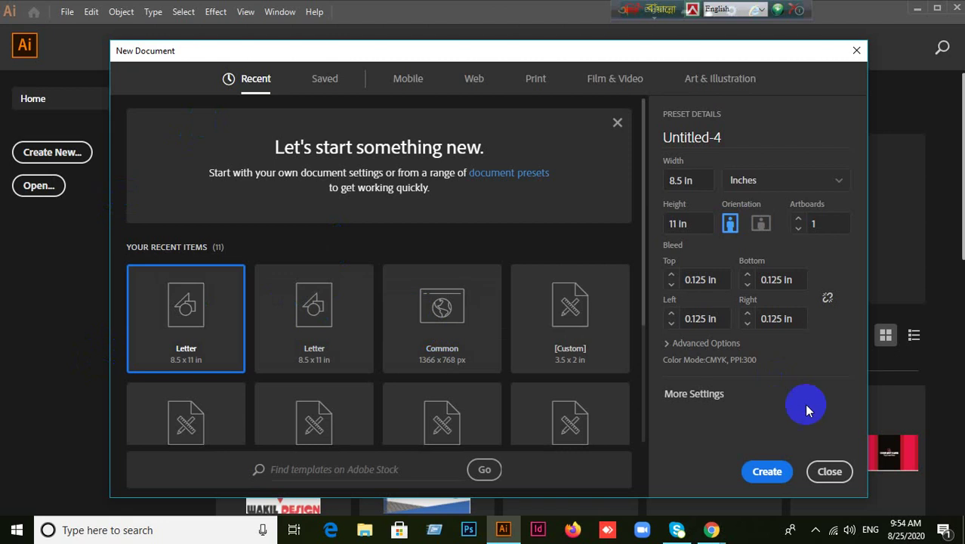
{"action": "left_click", "coordinate": [831, 470]}
Bring Chrome's Google Meet window back to the front while screen sharing continues.
{"action": "mouse_move", "coordinate": [698, 527]}
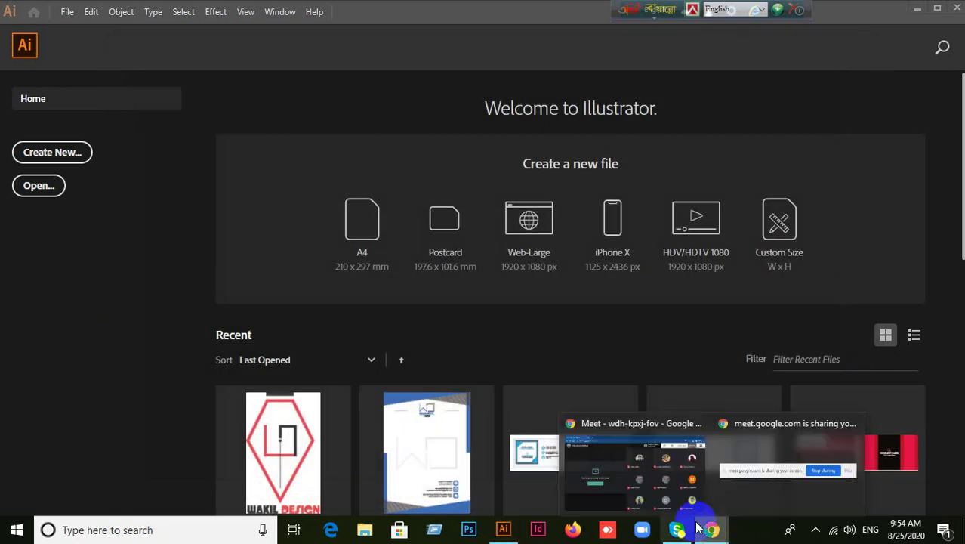
{"action": "left_click", "coordinate": [588, 459]}
{"action": "mouse_move", "coordinate": [456, 296]}
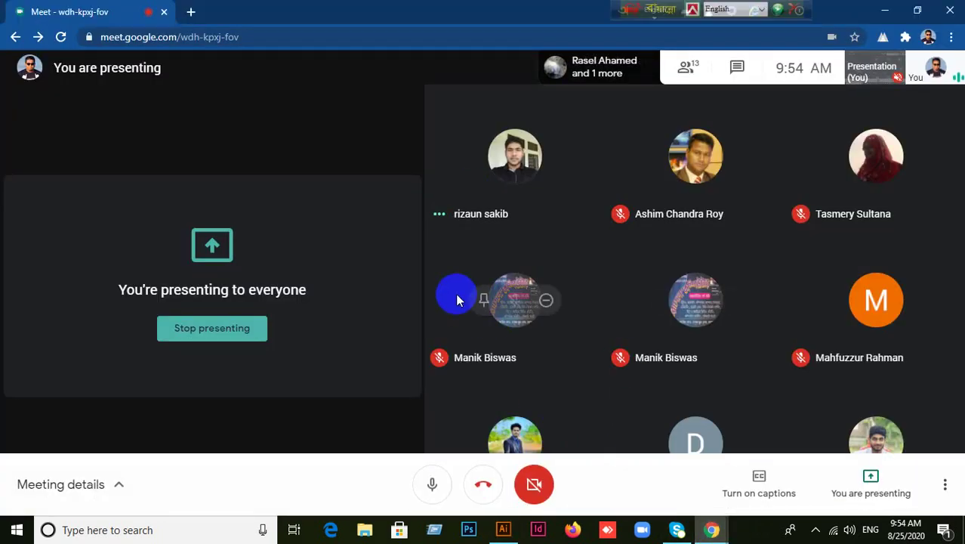
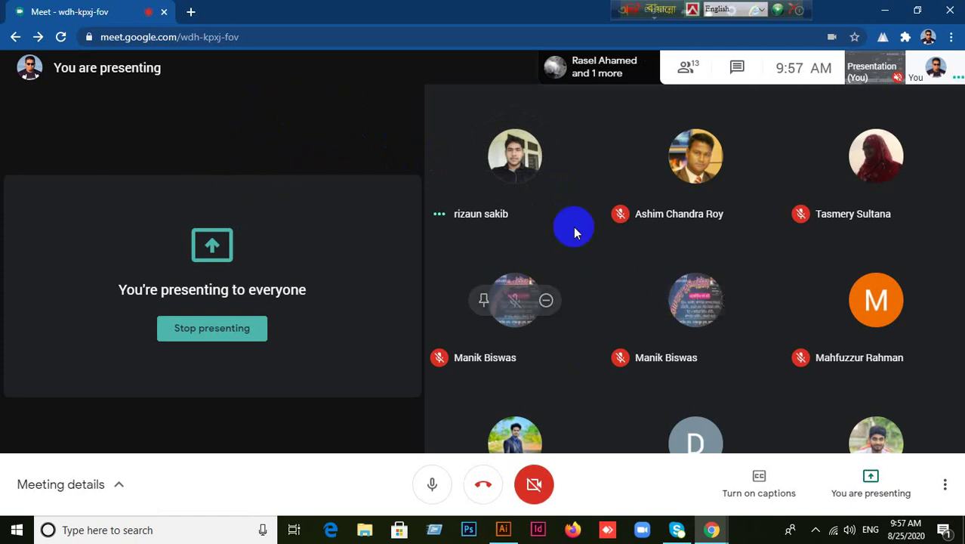
Close the stray browser tab and bring Illustrator to the front.
{"action": "left_click", "coordinate": [191, 12]}
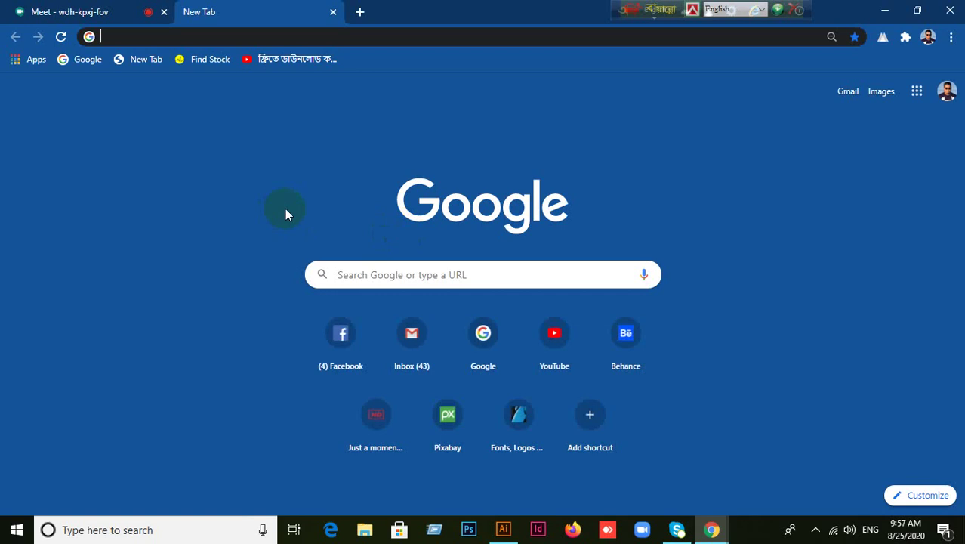
{"action": "left_click", "coordinate": [333, 12]}
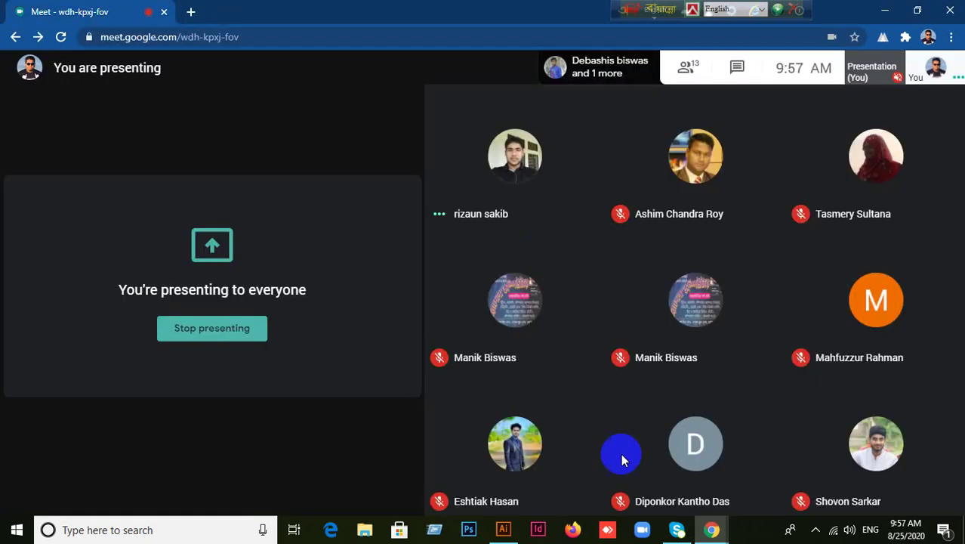
{"action": "left_click", "coordinate": [509, 531]}
{"action": "left_click", "coordinate": [512, 533]}
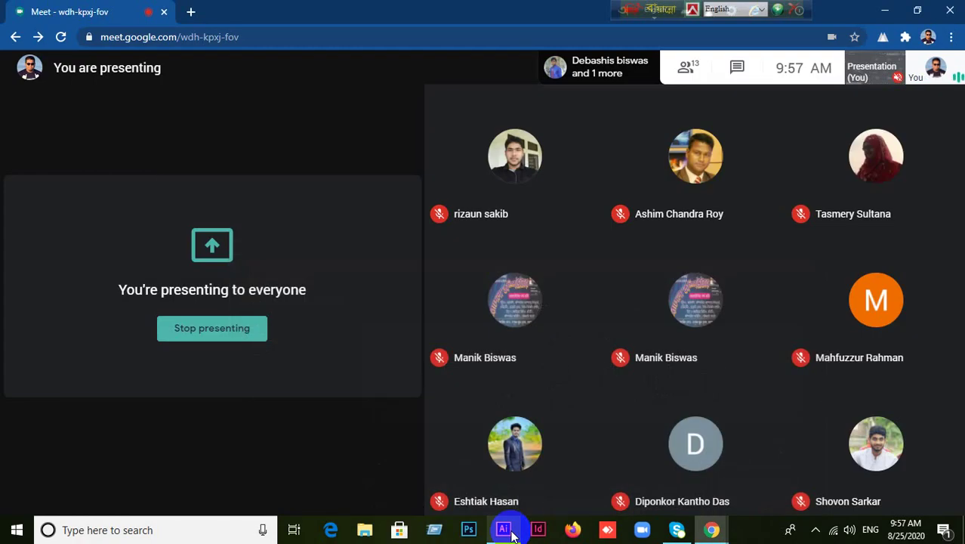
{"action": "left_click", "coordinate": [512, 533]}
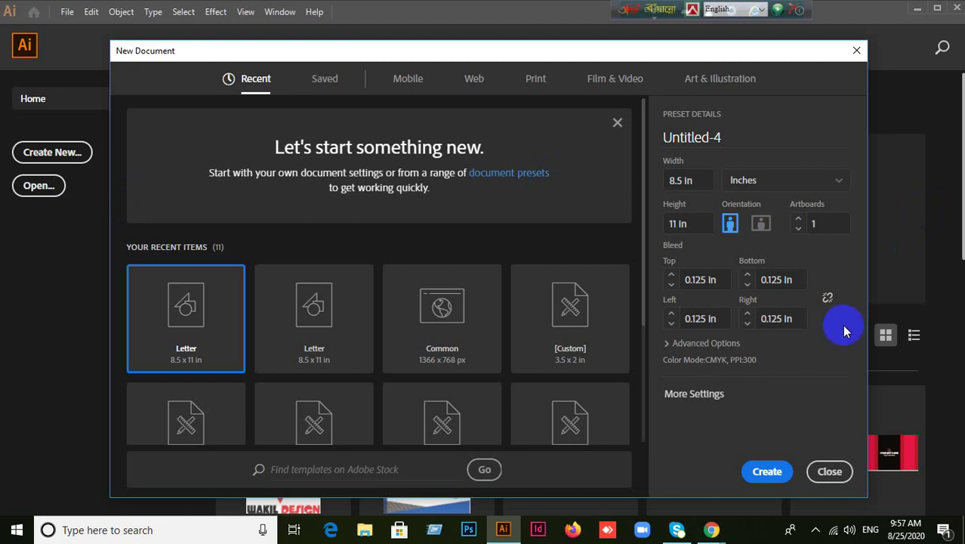
Create a 1366 x 768 px document from the Web presets.
{"action": "left_click", "coordinate": [475, 87]}
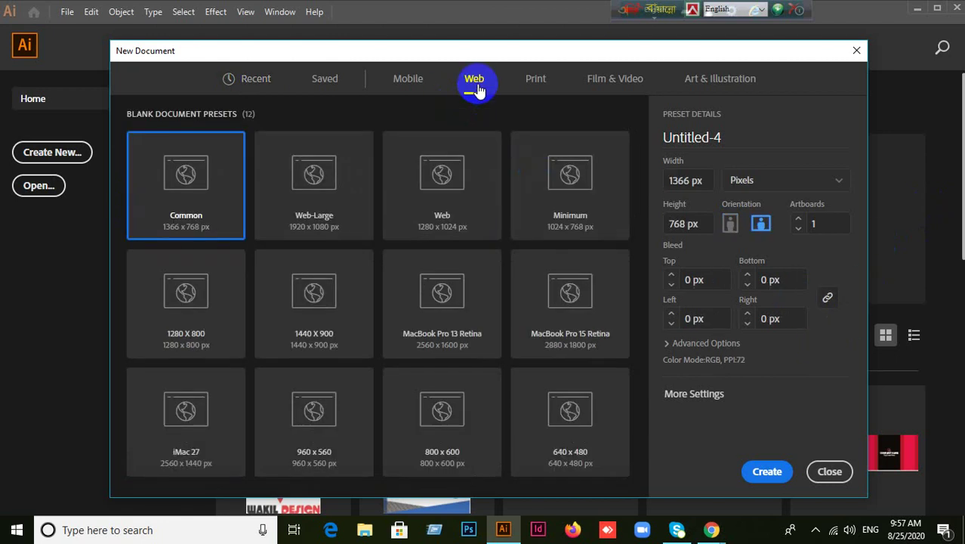
{"action": "left_click", "coordinate": [767, 471]}
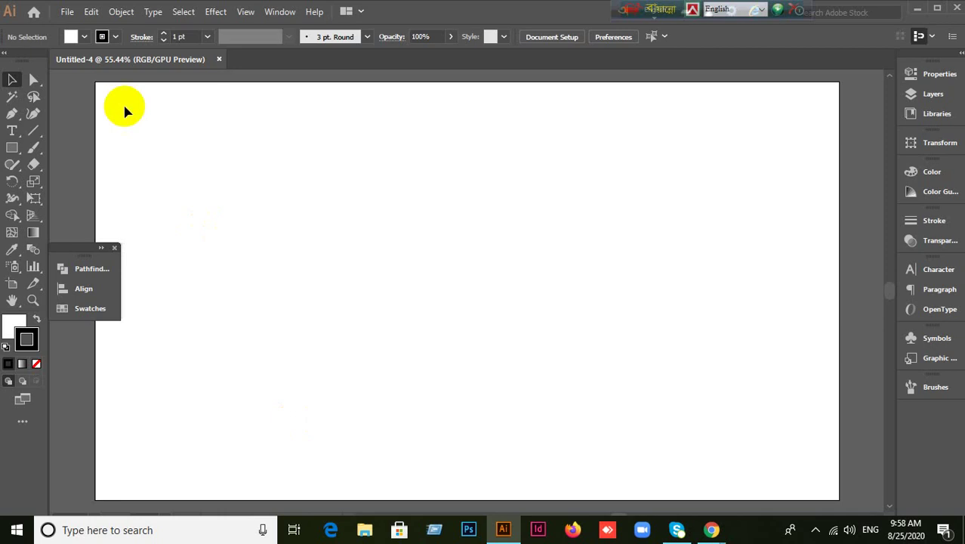
{"action": "left_click", "coordinate": [11, 132]}
{"action": "left_click", "coordinate": [61, 132]}
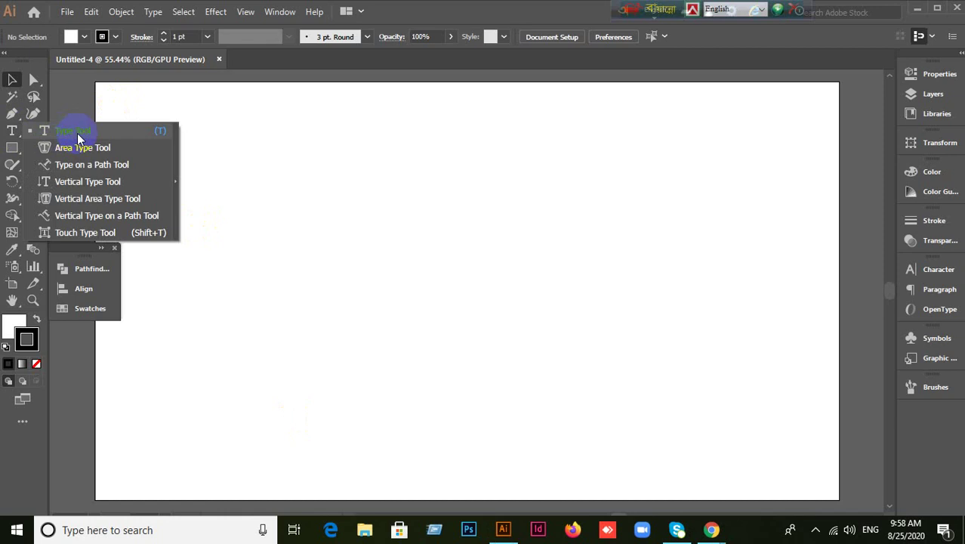
{"action": "left_click", "coordinate": [79, 136]}
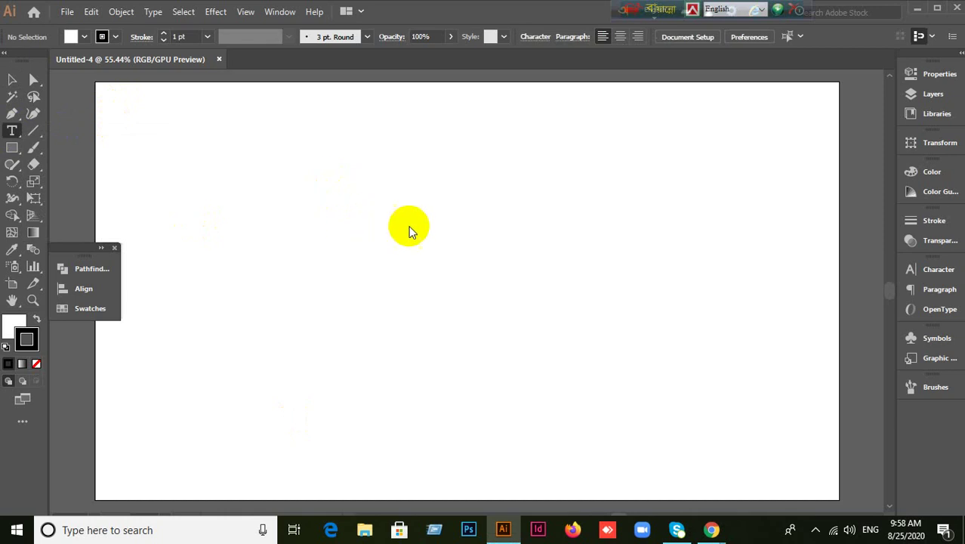
{"action": "left_click", "coordinate": [12, 132]}
{"action": "left_click_drag", "start_coordinate": [23, 142], "coordinate": [102, 139]}
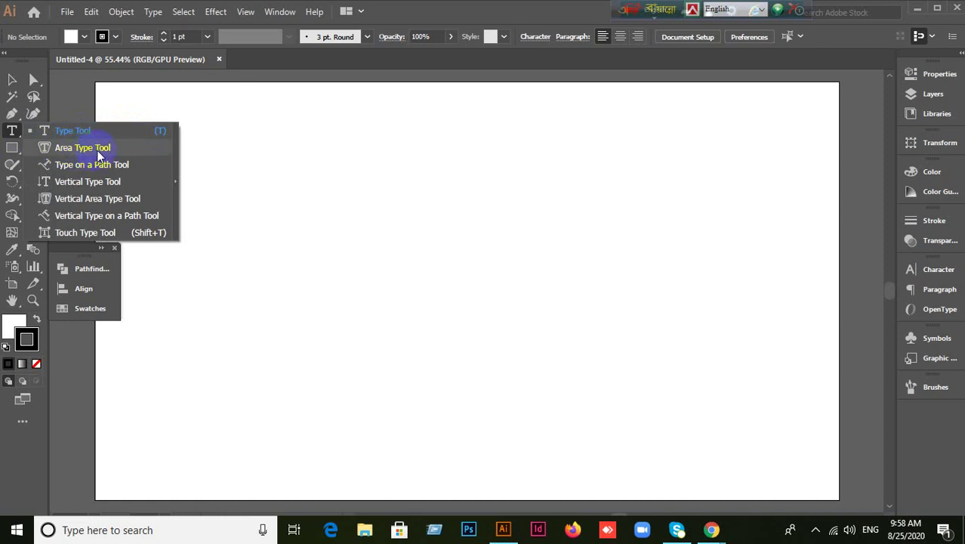
{"action": "left_click", "coordinate": [4, 79]}
{"action": "left_click", "coordinate": [37, 364]}
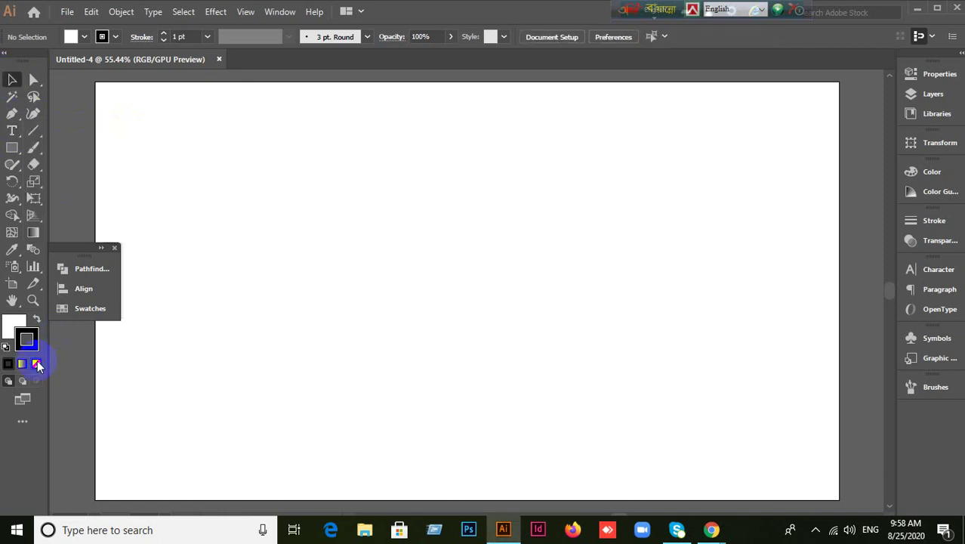
Set the stroke to None and the fill colour to blue #0057e2.
{"action": "left_click", "coordinate": [15, 333]}
{"action": "left_click", "coordinate": [16, 330]}
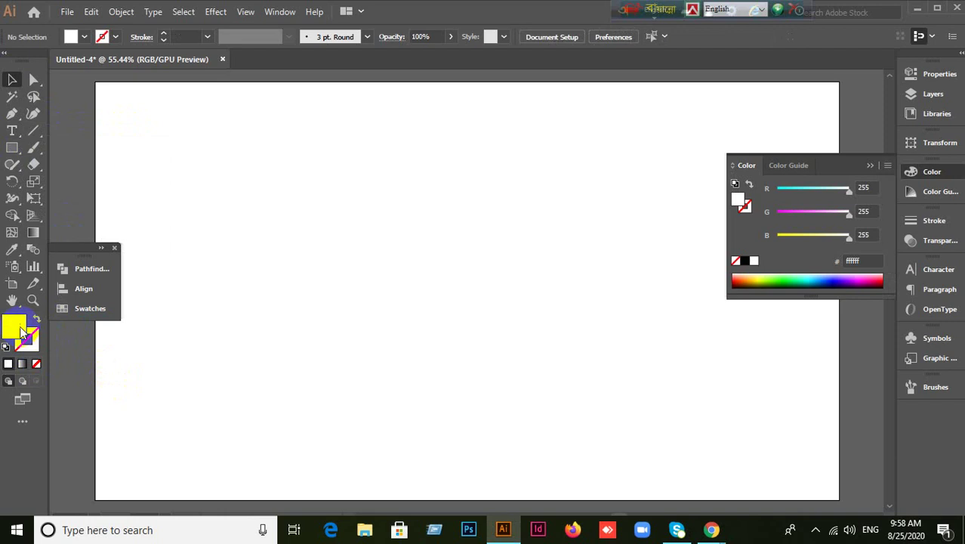
{"action": "double_click", "coordinate": [21, 330]}
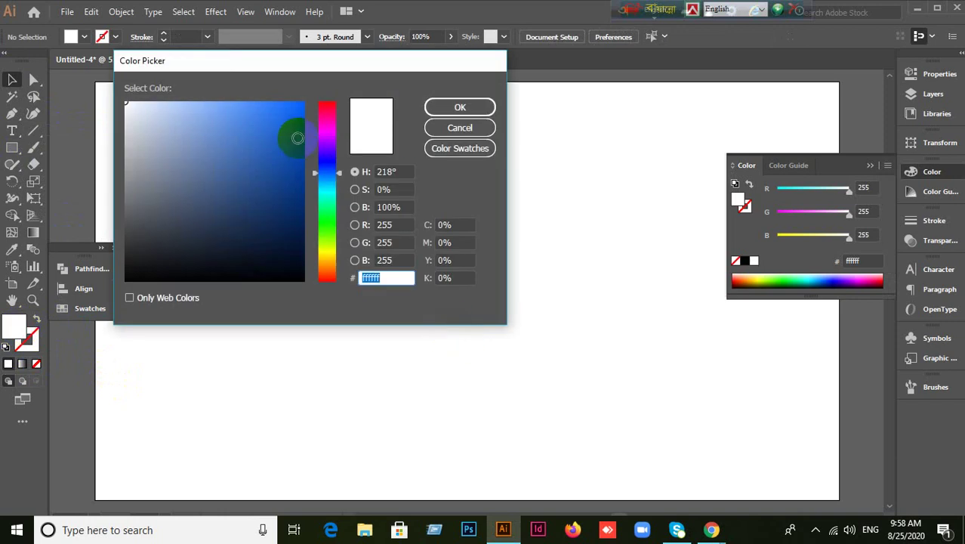
{"action": "left_click", "coordinate": [306, 121]}
{"action": "left_click", "coordinate": [454, 107]}
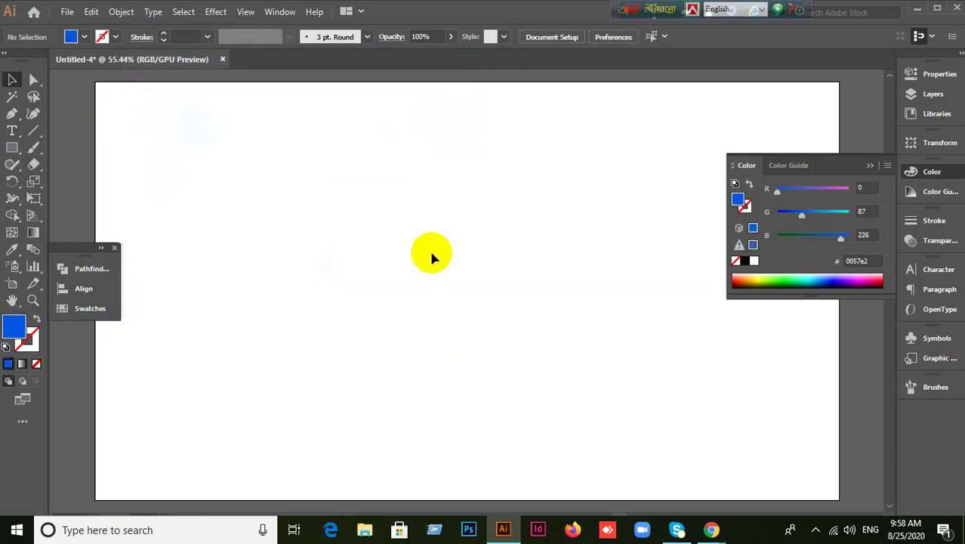
Draw a blue test square in the middle of the artboard.
{"action": "left_click", "coordinate": [11, 148]}
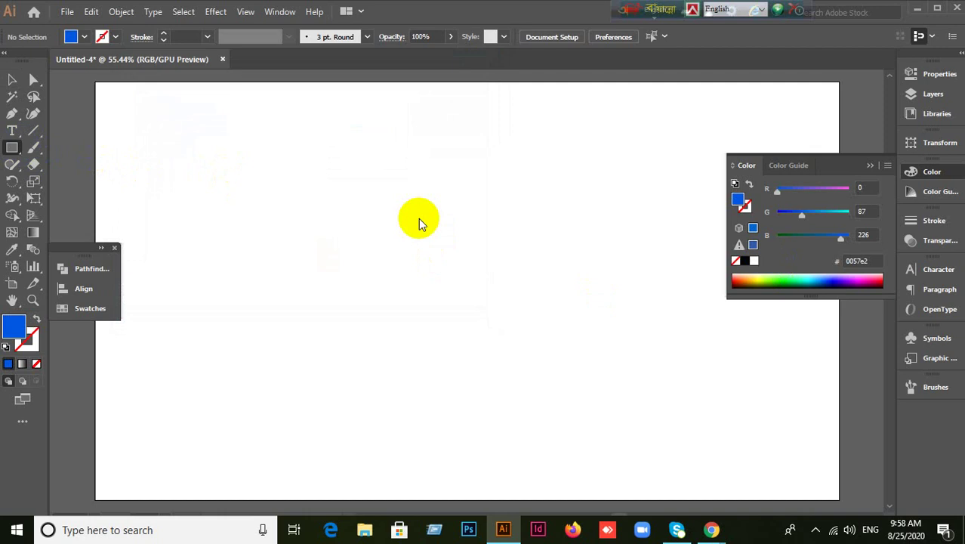
{"action": "left_click_drag", "start_coordinate": [390, 175], "coordinate": [587, 318]}
{"action": "left_click", "coordinate": [12, 79]}
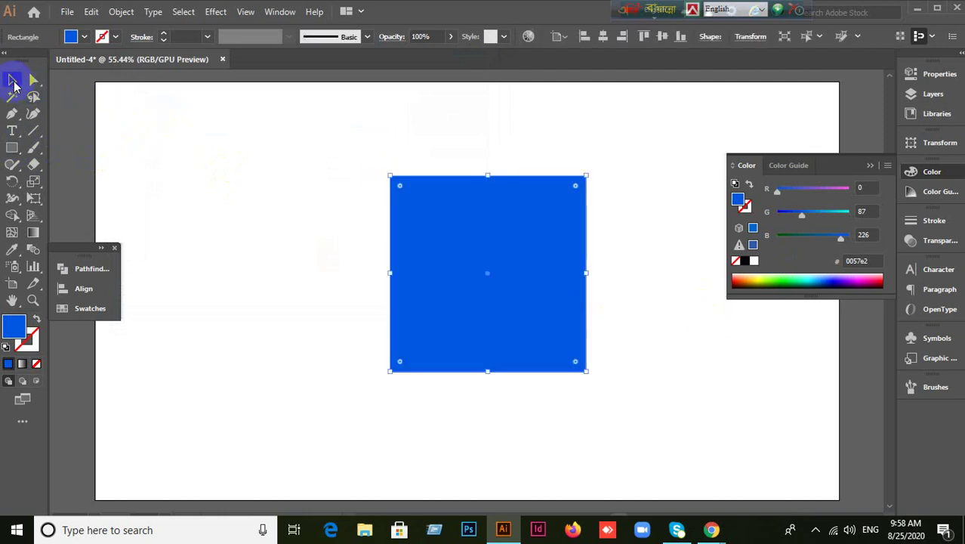
{"action": "left_click", "coordinate": [866, 166]}
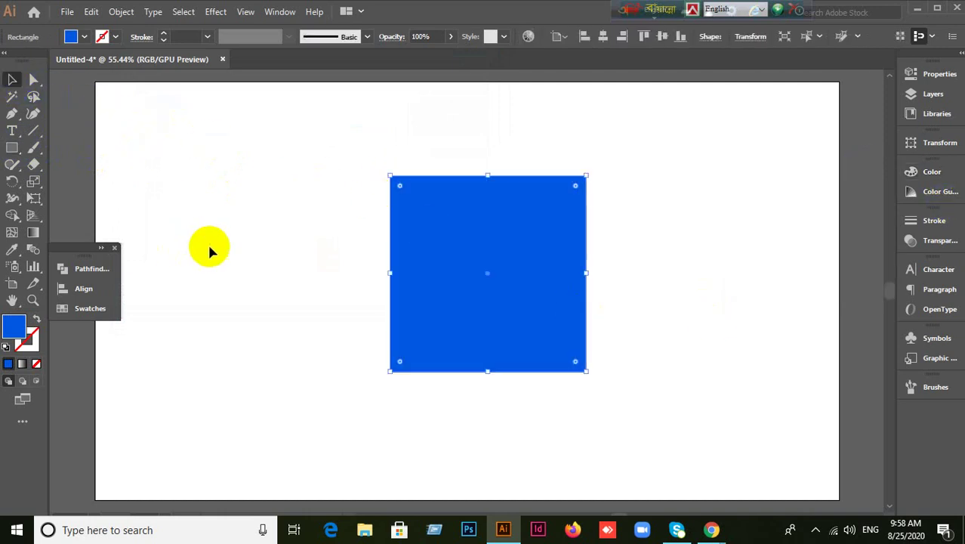
Try Area Type on the square, undo it, and delete the square.
{"action": "left_click", "coordinate": [12, 132]}
{"action": "left_click_drag", "start_coordinate": [12, 132], "coordinate": [47, 147]}
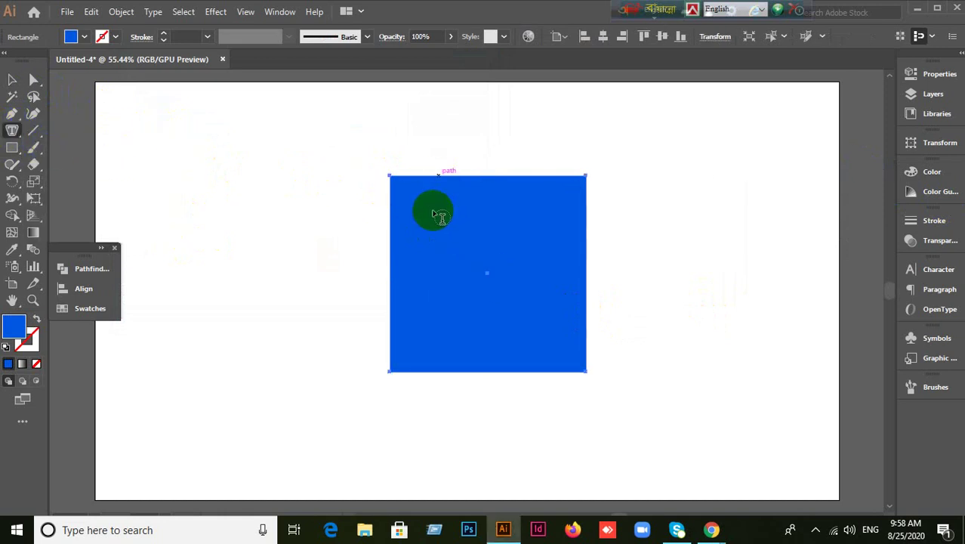
{"action": "left_click", "coordinate": [411, 218]}
{"action": "key", "text": "Escape"}
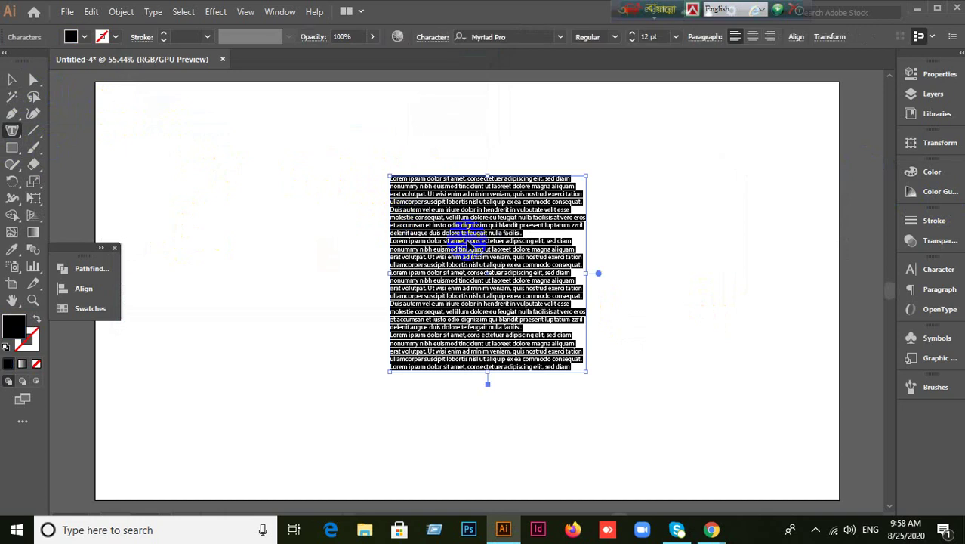
{"action": "key", "text": "ctrl+z"}
{"action": "left_click", "coordinate": [467, 245], "text": "ctrl"}
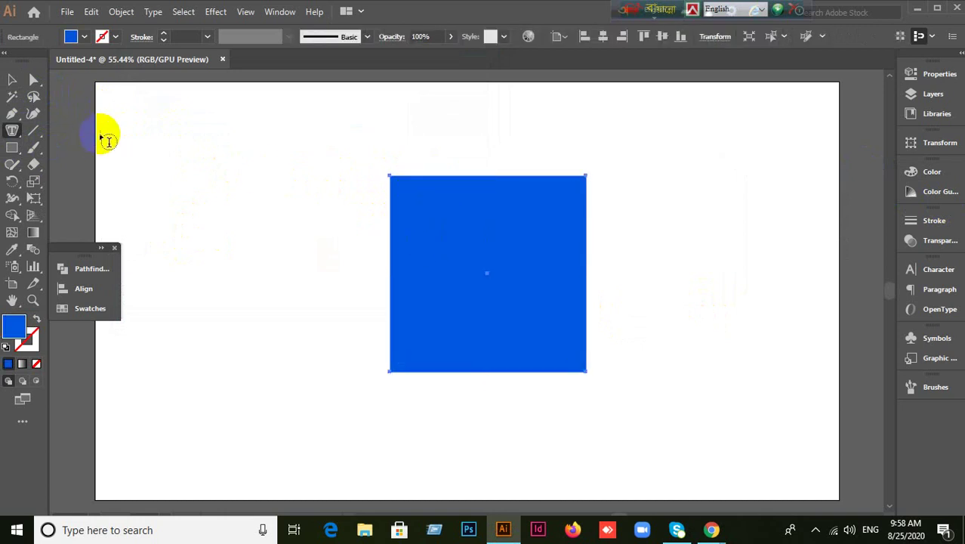
{"action": "key", "text": "Delete"}
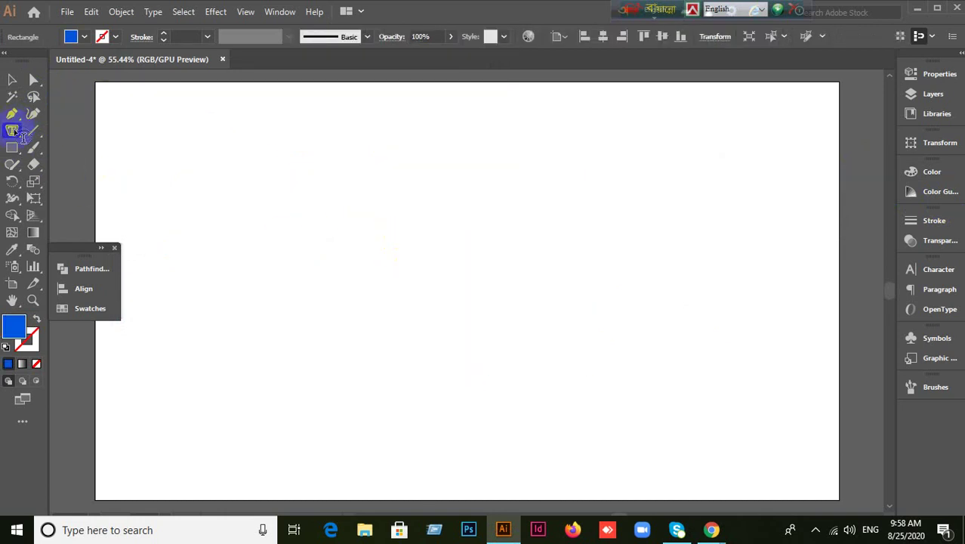
Draw a large hexagon with the Polygon tool and move it down-right.
{"action": "left_click_drag", "start_coordinate": [13, 147], "coordinate": [61, 198]}
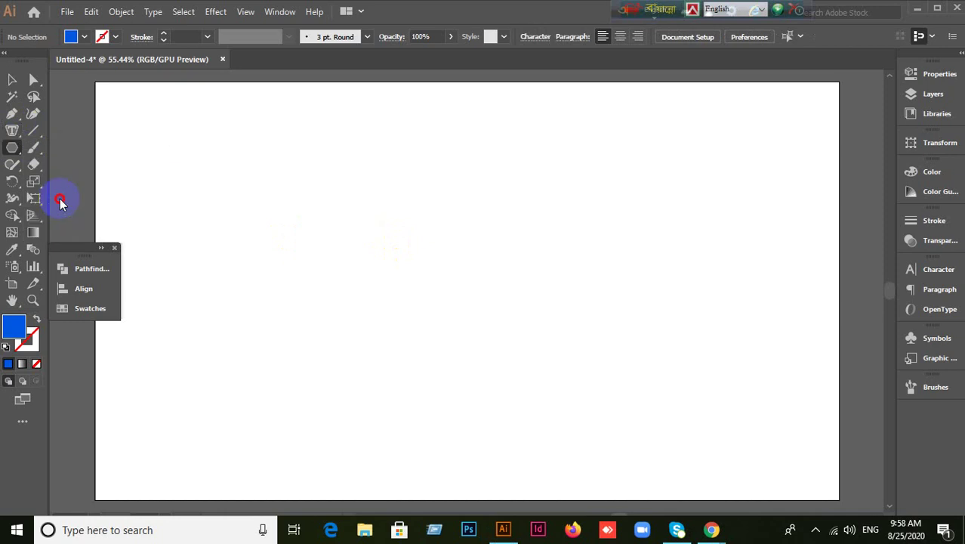
{"action": "left_click_drag", "start_coordinate": [390, 173], "coordinate": [529, 249]}
{"action": "left_click", "coordinate": [13, 80]}
{"action": "left_click_drag", "start_coordinate": [369, 194], "coordinate": [392, 279]}
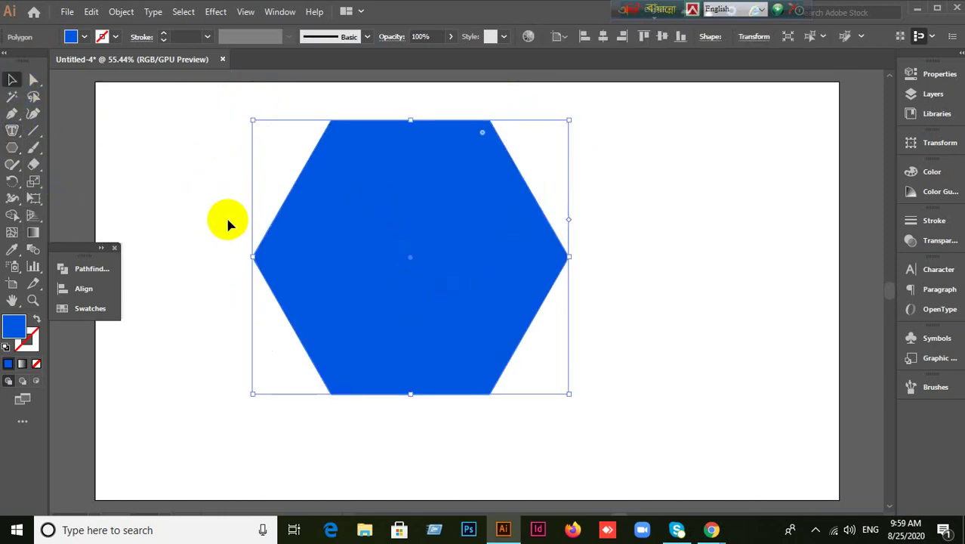
Fill the hexagon with placeholder text using Area Type, dismissing the path alert.
{"action": "left_click", "coordinate": [15, 136]}
{"action": "left_click", "coordinate": [69, 144]}
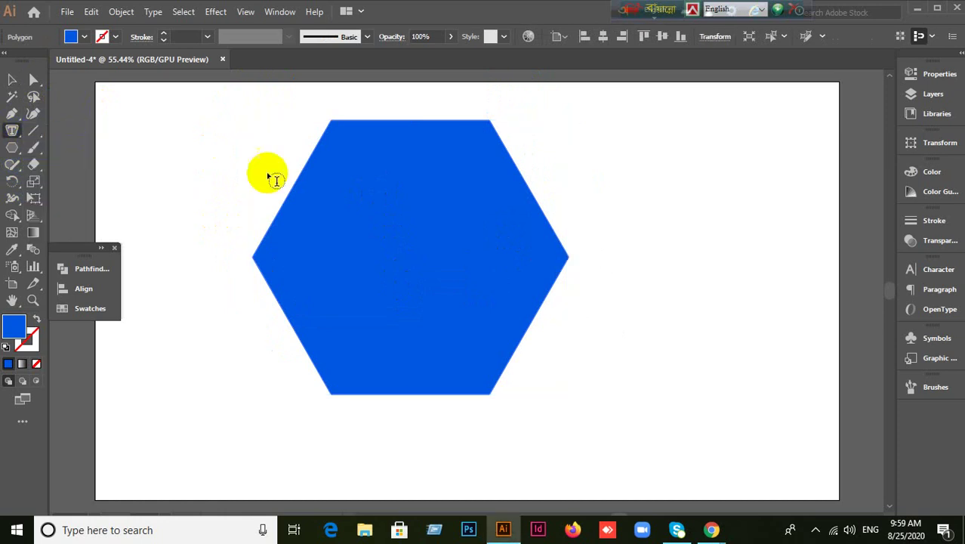
{"action": "left_click", "coordinate": [452, 190]}
{"action": "left_click", "coordinate": [613, 291]}
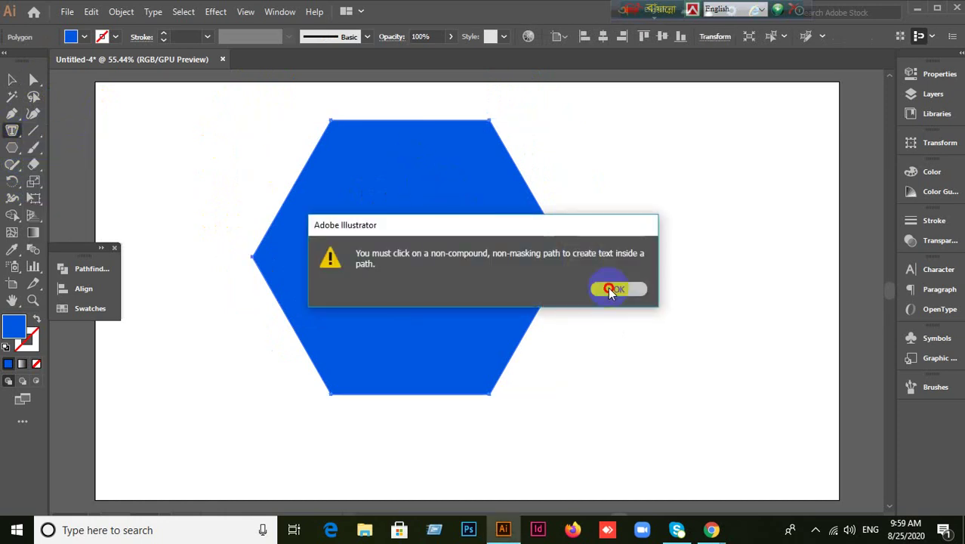
{"action": "left_click", "coordinate": [399, 129]}
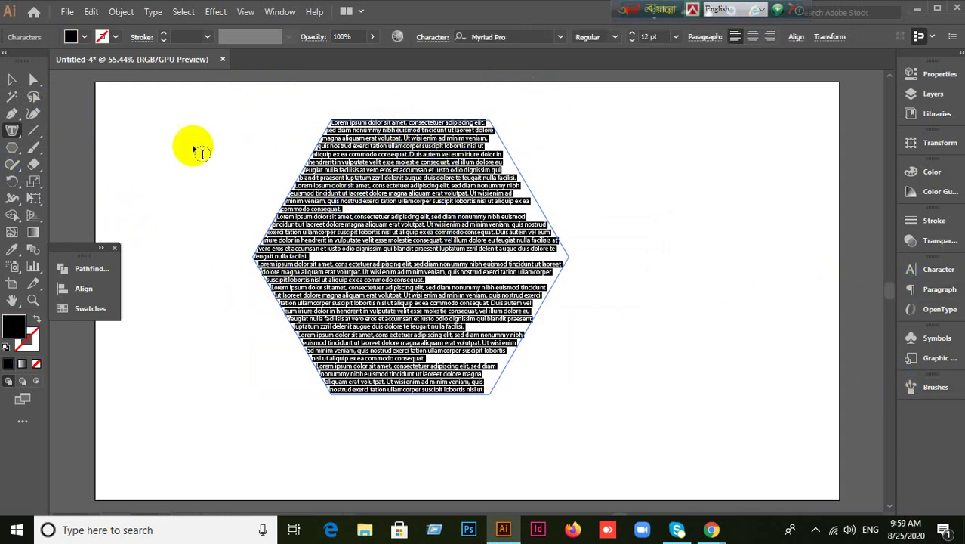
Center the hexagon's placeholder text with Paragraph Align center, then re-enter the text for editing.
{"action": "left_click_drag", "start_coordinate": [317, 199], "coordinate": [380, 140]}
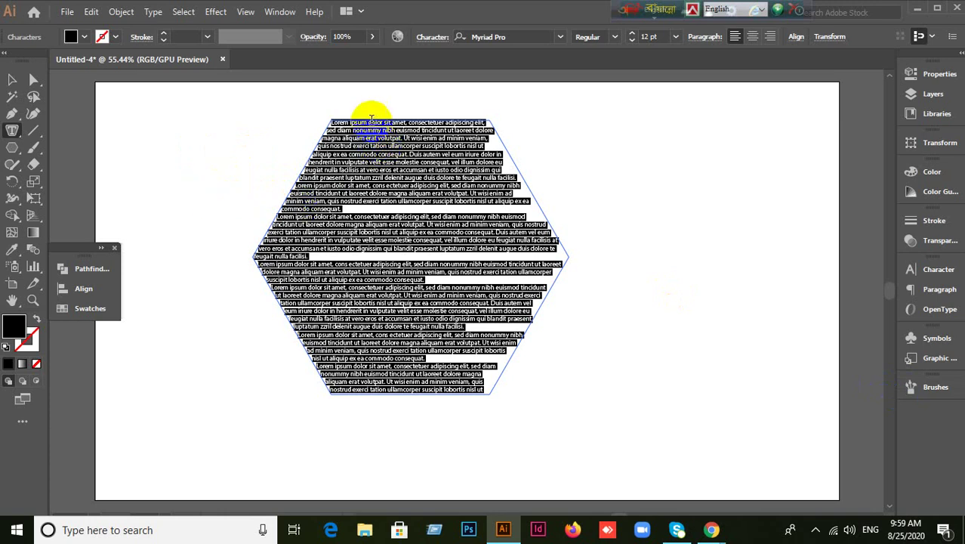
{"action": "left_click", "coordinate": [19, 137]}
{"action": "left_click_drag", "start_coordinate": [19, 137], "coordinate": [89, 136]}
{"action": "left_click", "coordinate": [96, 151]}
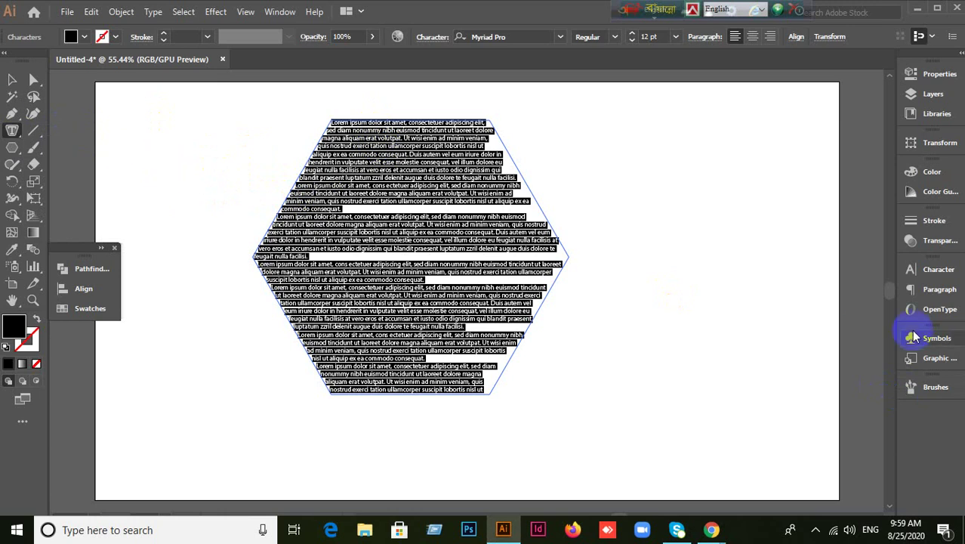
{"action": "left_click", "coordinate": [925, 270]}
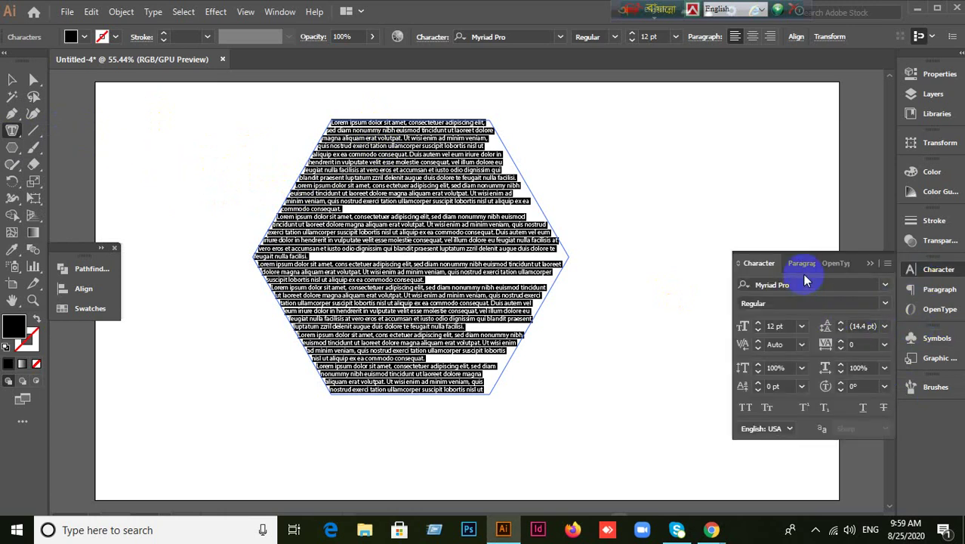
{"action": "left_click", "coordinate": [794, 264]}
{"action": "left_click", "coordinate": [769, 287]}
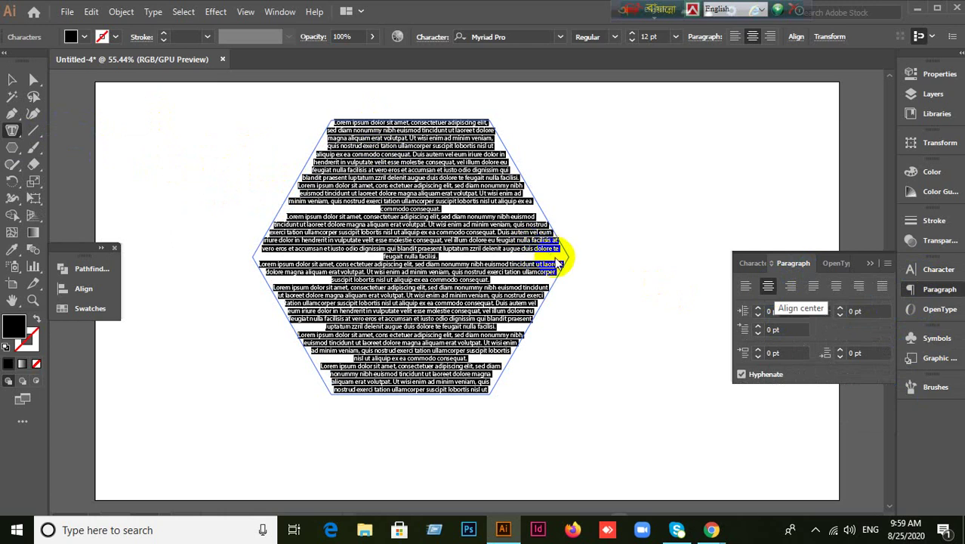
{"action": "left_click", "coordinate": [15, 77]}
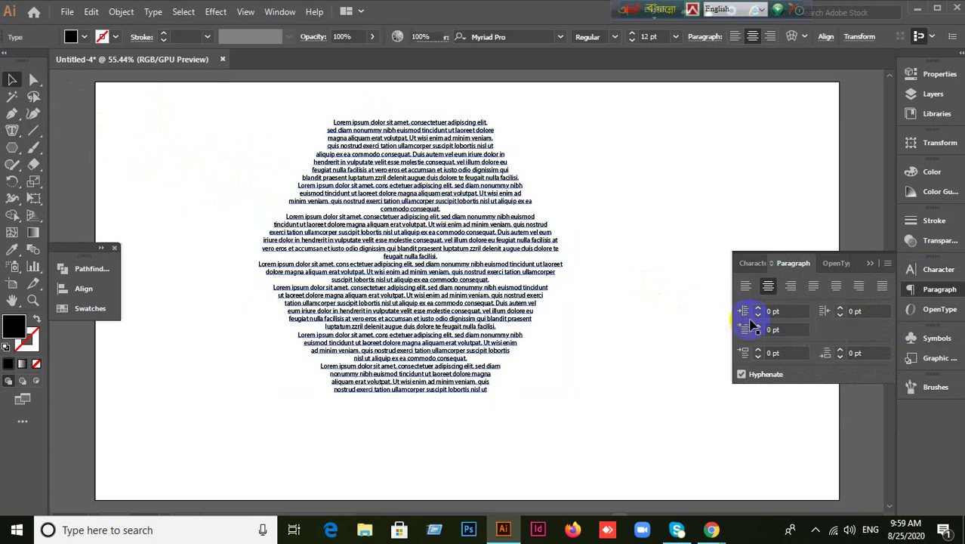
{"action": "double_click", "coordinate": [384, 260]}
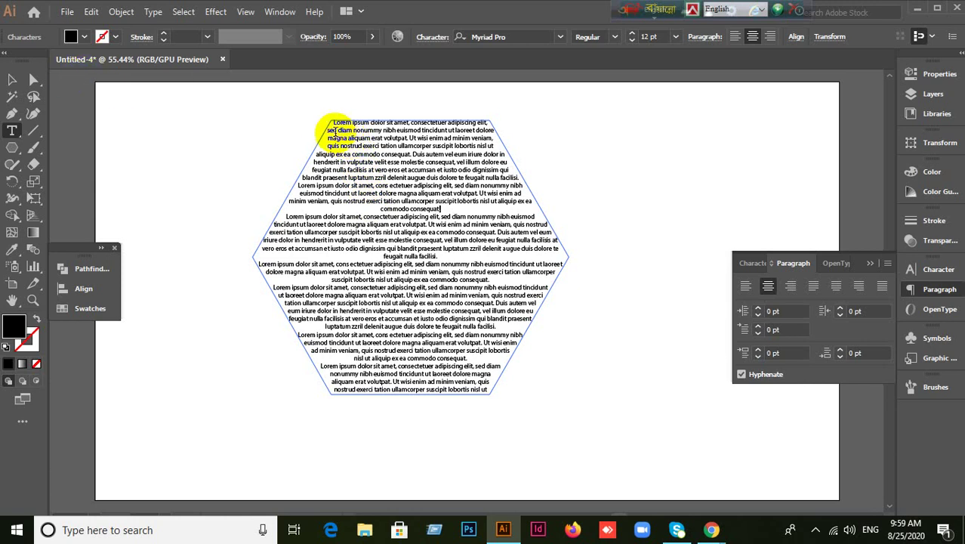
Replace the hexagon's placeholder text with typed test characters.
{"action": "left_click_drag", "start_coordinate": [332, 122], "coordinate": [437, 123]}
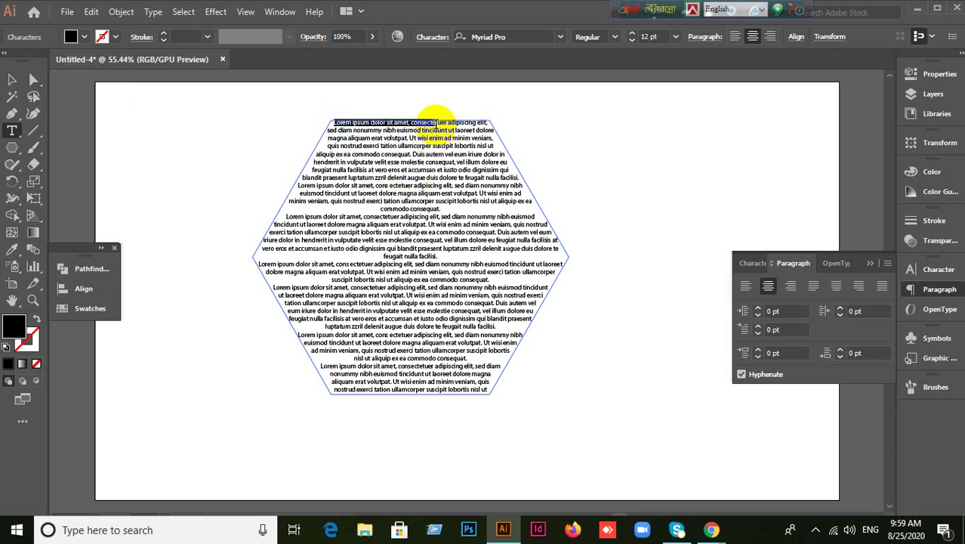
{"action": "type", "text": "fakjdfkjalsdkjuer adipiscing elit, sed diam nonummy"}
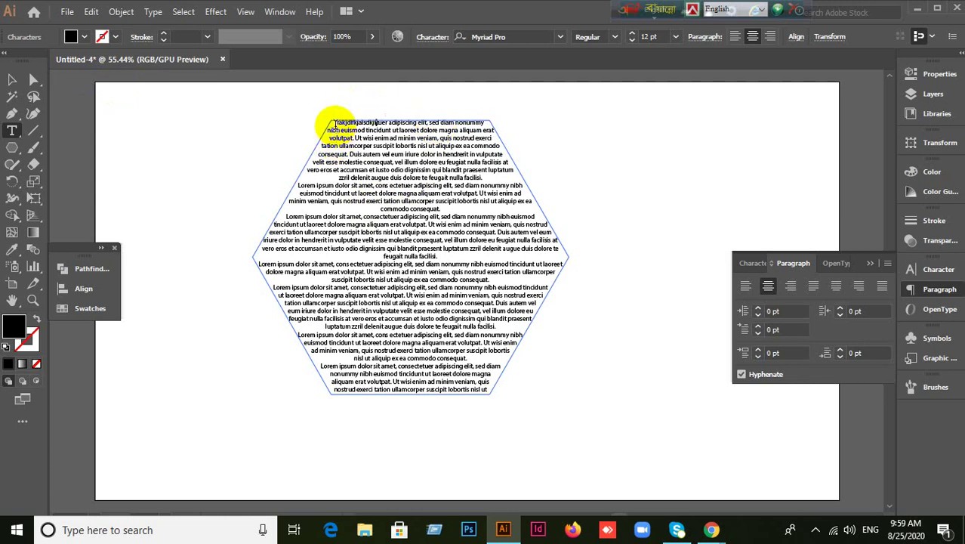
{"action": "left_click_drag", "start_coordinate": [325, 125], "coordinate": [516, 407]}
{"action": "key", "text": "BackSpace"}
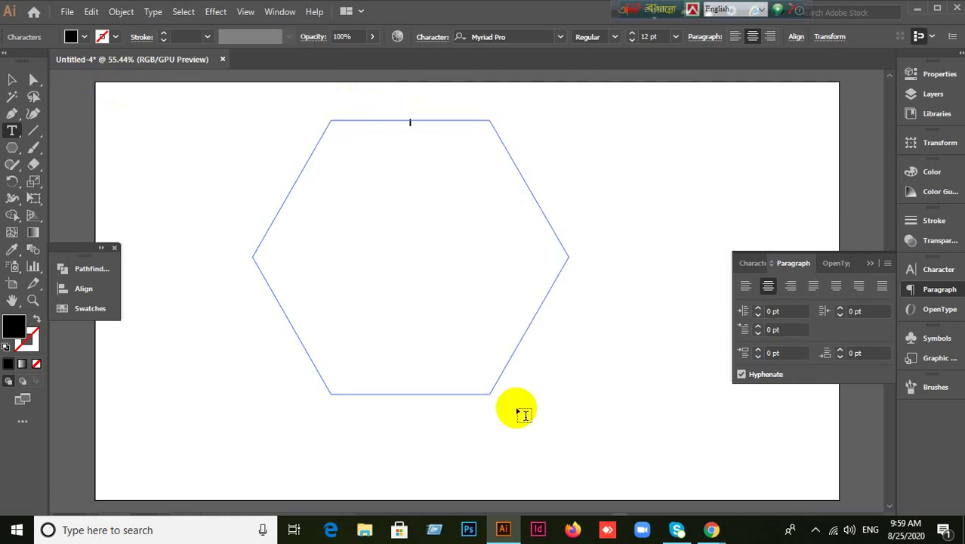
{"action": "type", "text": "laksjdfljasldjflaksjdfkjasldkjflkasdjflkasjdlfkjasldkjflkajs"}
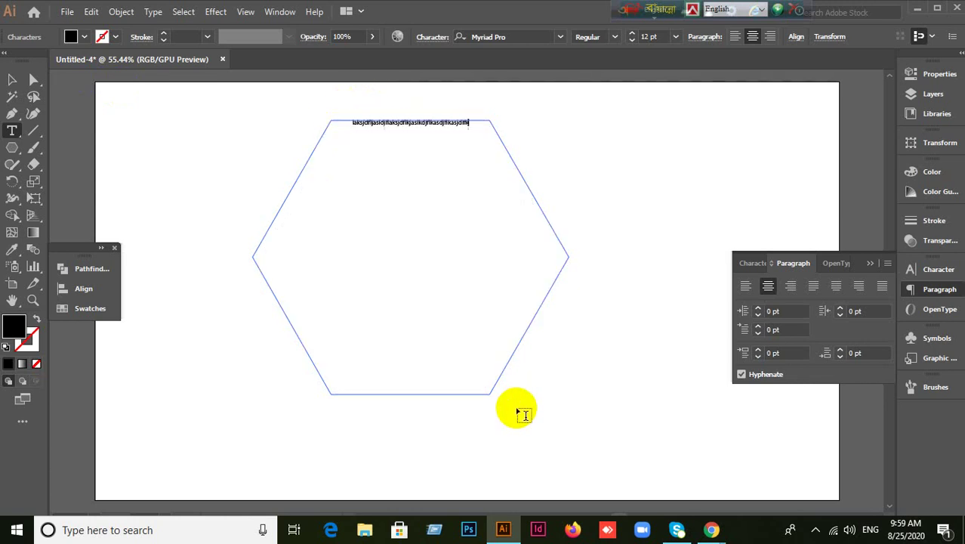
{"action": "type", "text": "dlkjflkasjdflkjasldkjflaskjdflkjasdlfjlasdjflaksjdfl"}
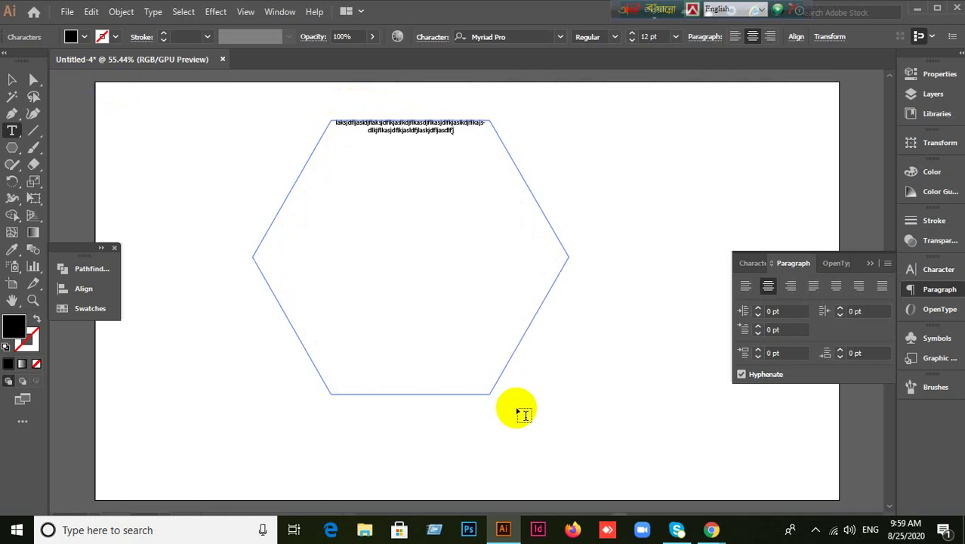
{"action": "type", "text": "kajsj"}
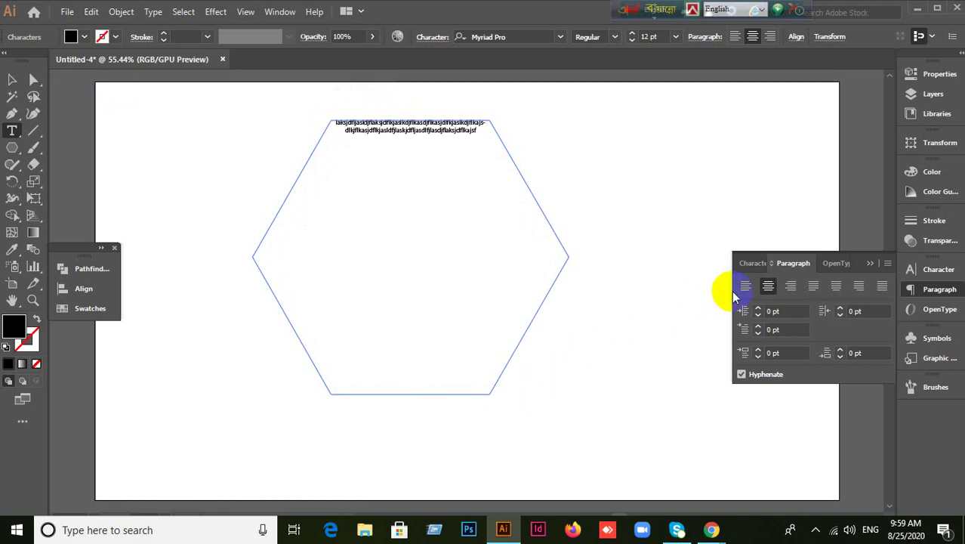
Test left alignment with line breaks and typed text, then erase it all.
{"action": "left_click", "coordinate": [745, 286]}
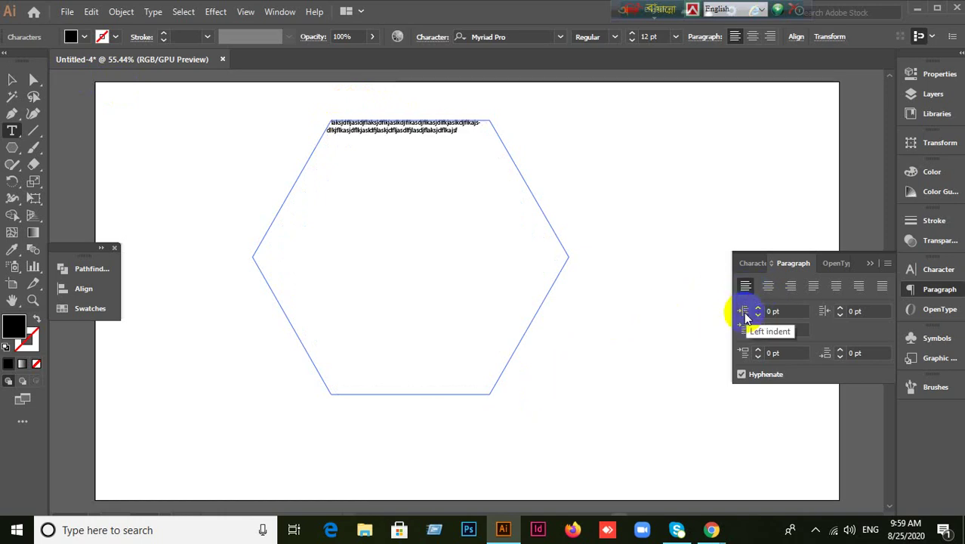
{"action": "key", "text": "Return"}
{"action": "key", "text": "Return"}
{"action": "key", "text": "Return"}
{"action": "key", "text": "Return"}
{"action": "key", "text": "Return"}
{"action": "key", "text": "Return"}
{"action": "key", "text": "Return"}
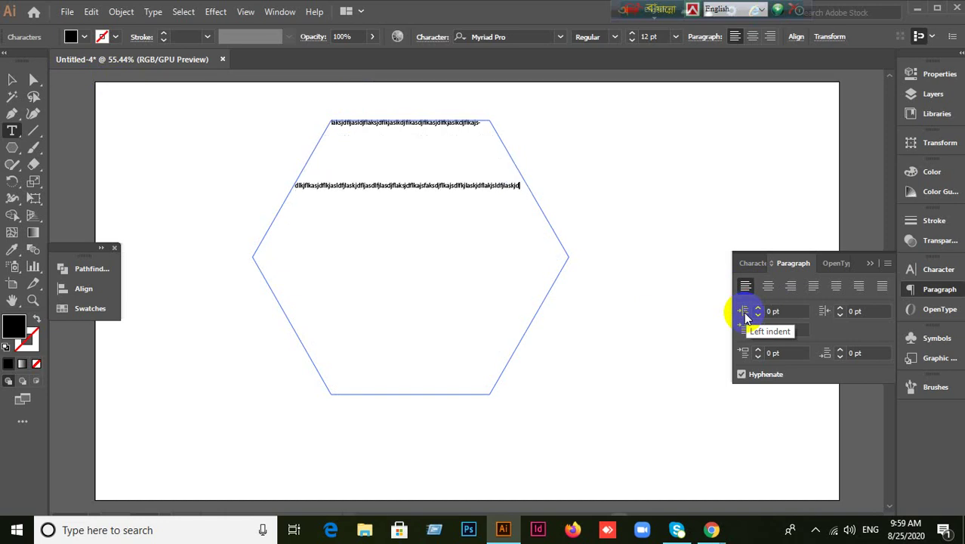
{"action": "type", "text": "hhhhhhhhhhhhhhhhhhhh"}
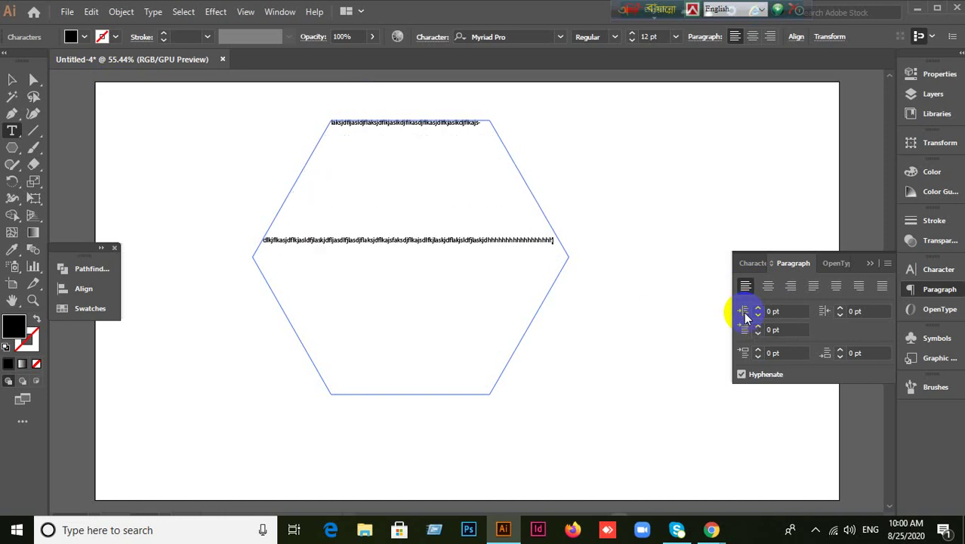
{"action": "key", "text": "ctrl+z"}
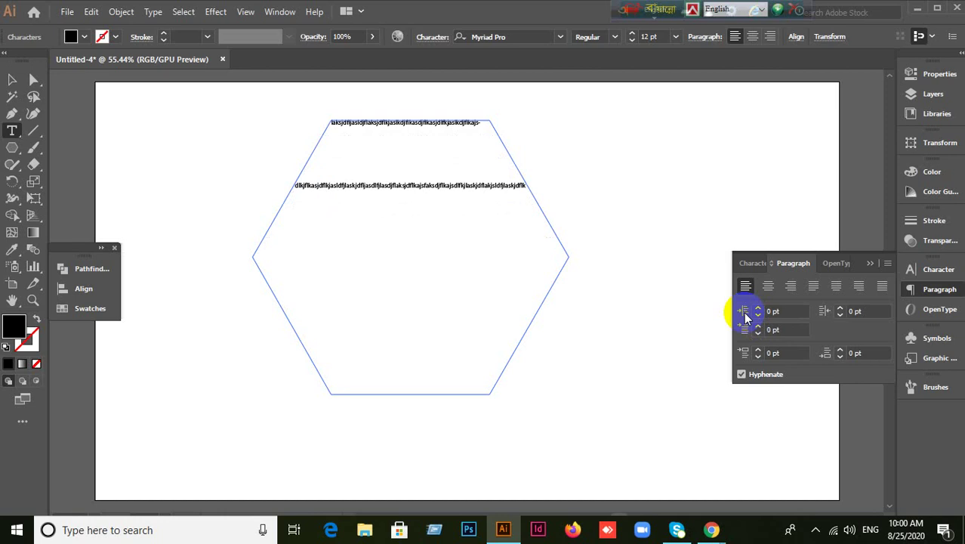
{"action": "key", "text": "ctrl+z"}
{"action": "key", "text": "ctrl+z"}
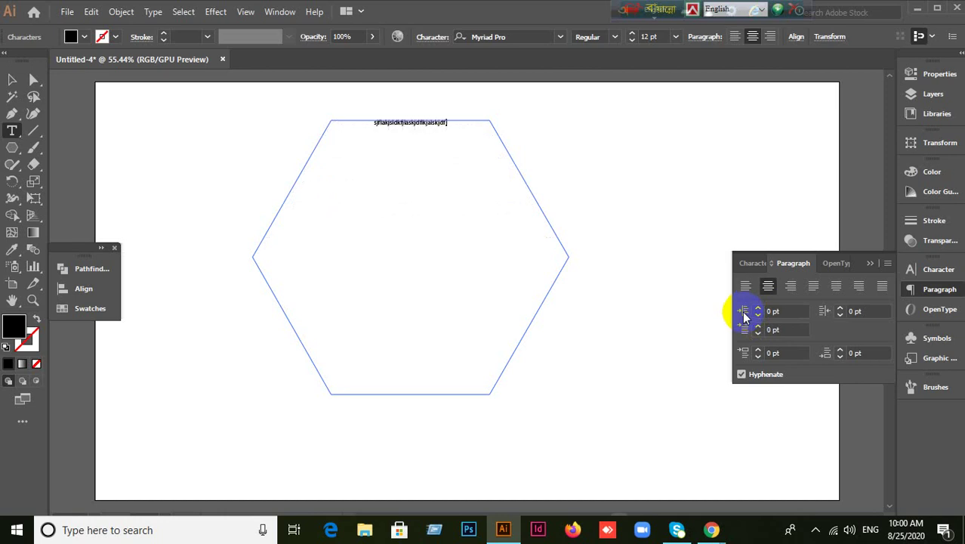
{"action": "type", "text": "kajsldfkjlaskjdfkjlkk"}
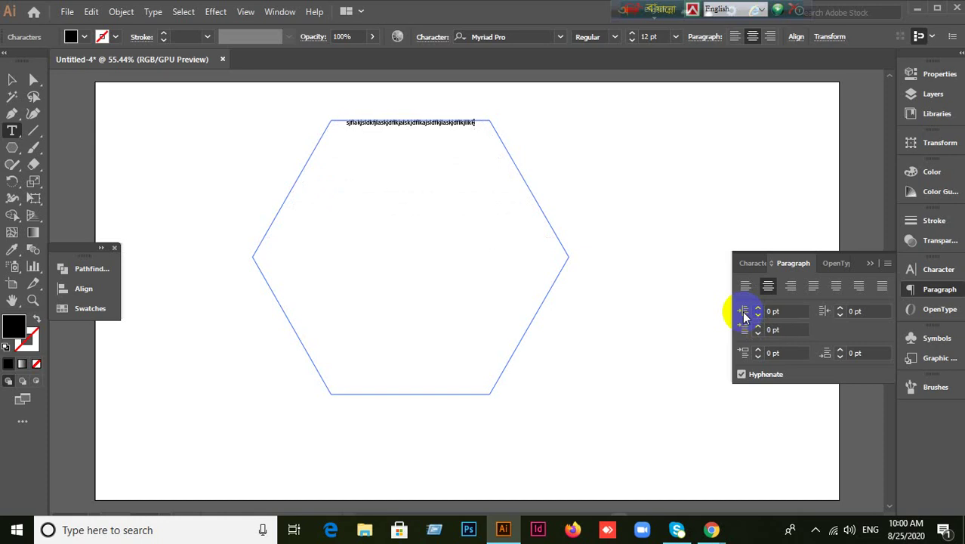
{"action": "type", "text": "sjflkjslksjdfl"}
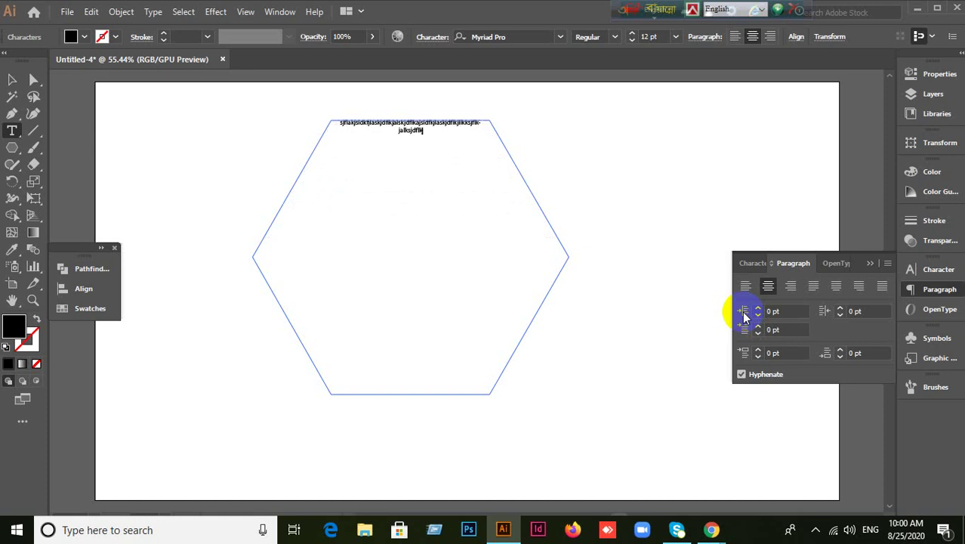
{"action": "key", "text": "ctrl+a"}
{"action": "key", "text": "BackSpace"}
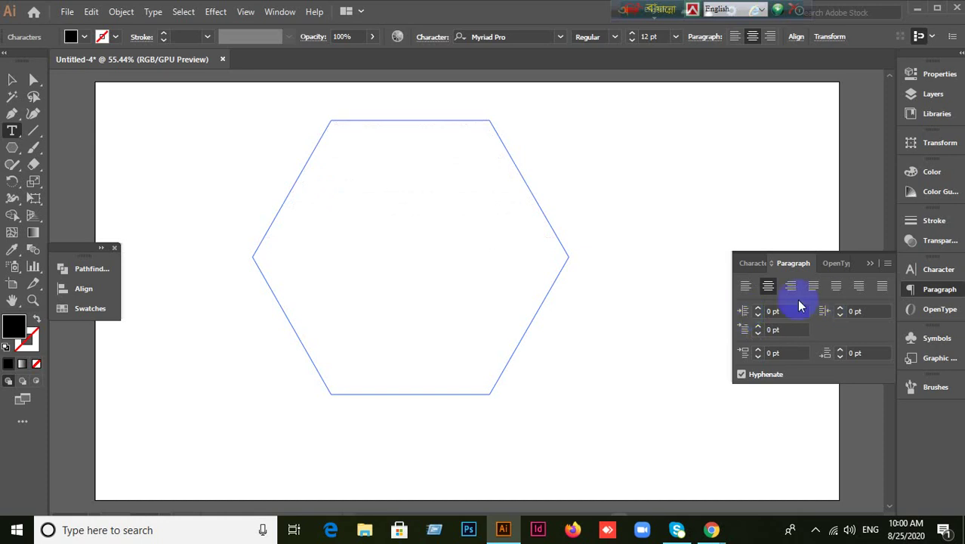
Align left again, type and delete a run of s characters, then select the hexagon text object.
{"action": "left_click", "coordinate": [746, 285]}
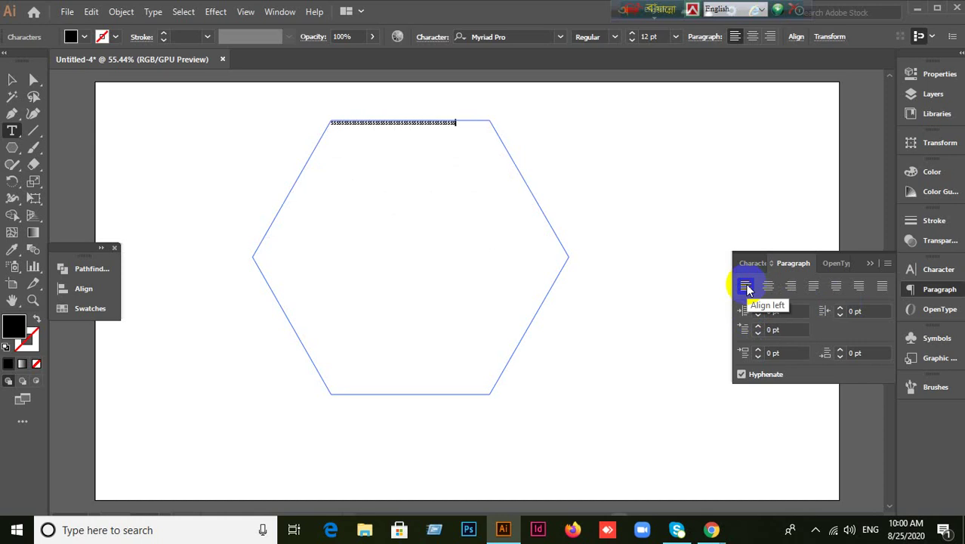
{"action": "type", "text": "sssssssssssssssssssssssssssssssssssssssssssss"}
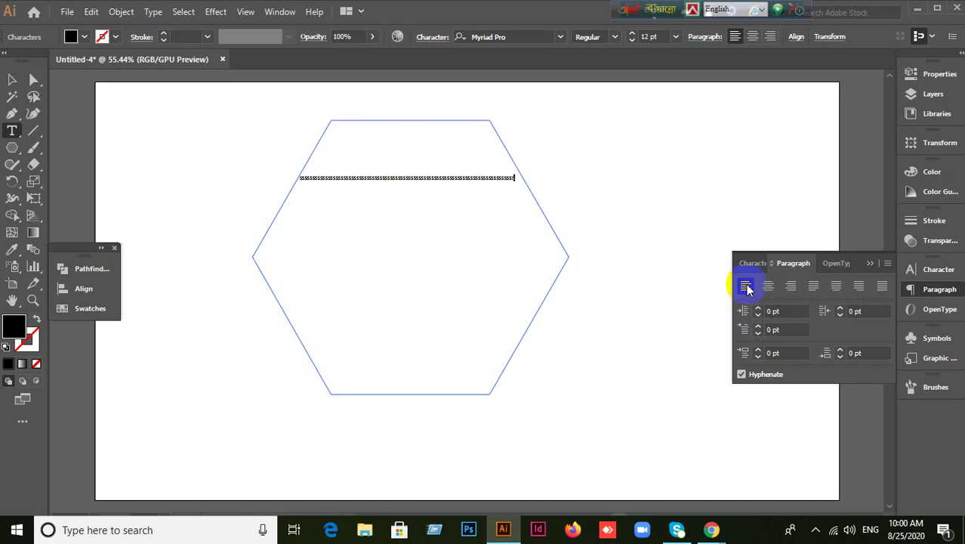
{"action": "key", "text": "ctrl+a"}
{"action": "key", "text": "BackSpace"}
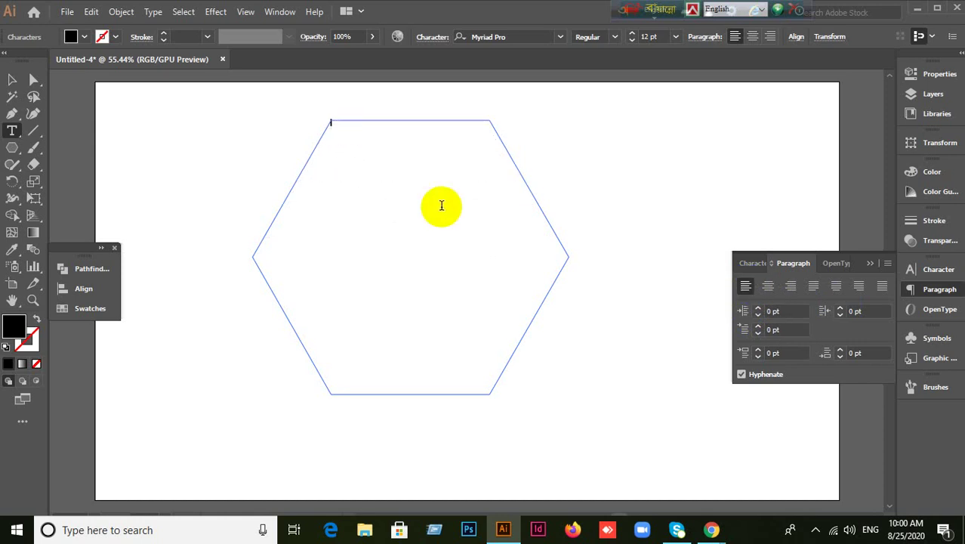
{"action": "left_click", "coordinate": [12, 80]}
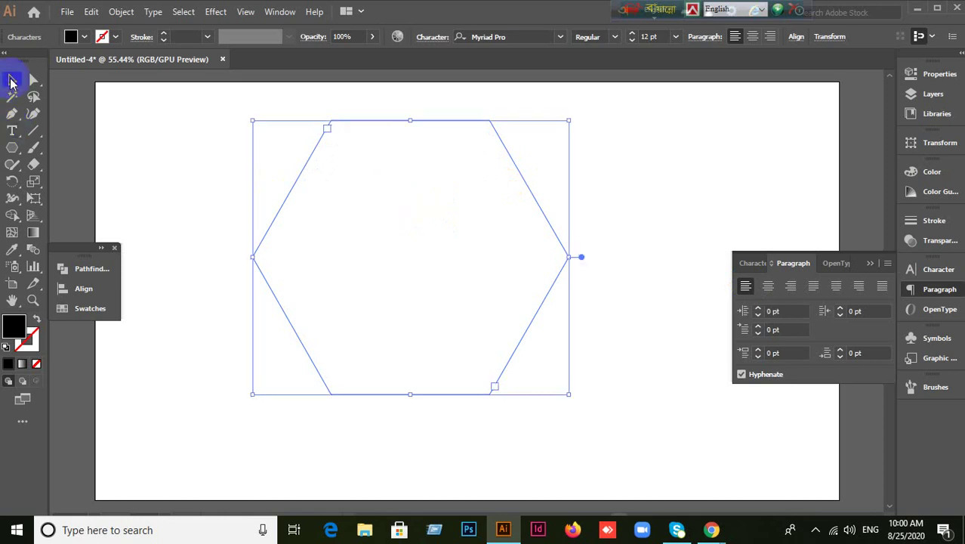
{"action": "left_click", "coordinate": [170, 133]}
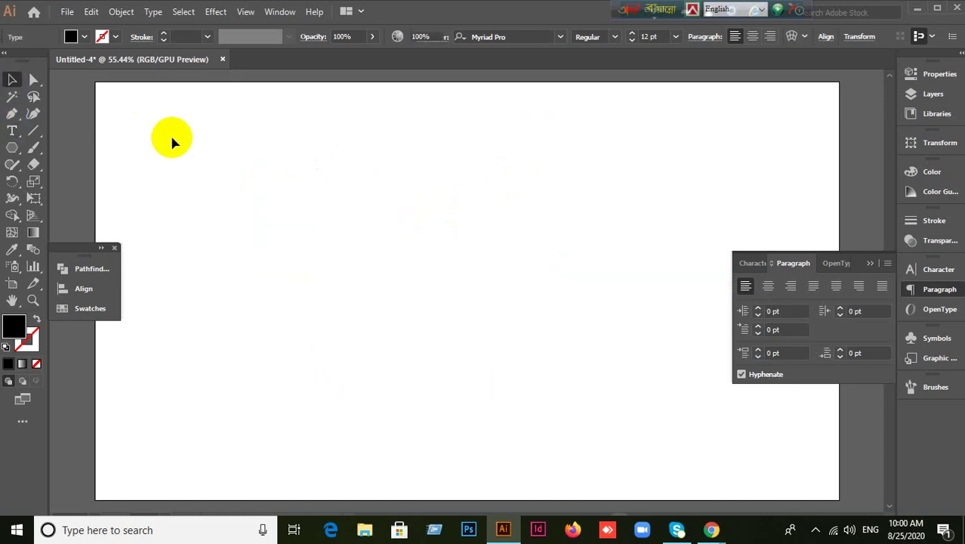
{"action": "left_click", "coordinate": [12, 148]}
{"action": "mouse_move", "coordinate": [332, 185]}
{"action": "left_mouse_down"}
{"action": "mouse_move", "coordinate": [547, 308]}
{"action": "mouse_move", "coordinate": [453, 258]}
{"action": "mouse_move", "coordinate": [449, 247]}
{"action": "left_mouse_up"}
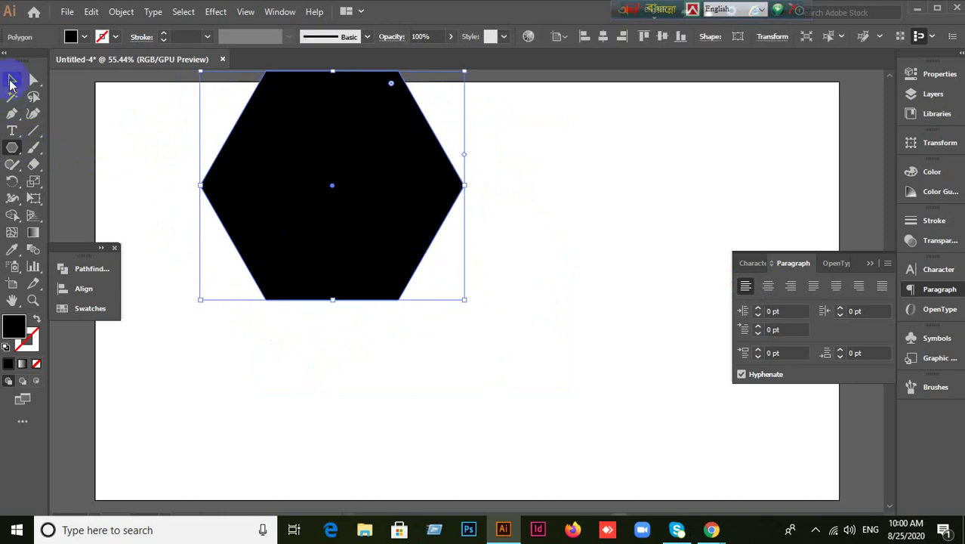
{"action": "left_click", "coordinate": [11, 81]}
{"action": "left_click_drag", "start_coordinate": [334, 238], "coordinate": [362, 306]}
{"action": "left_click", "coordinate": [12, 131]}
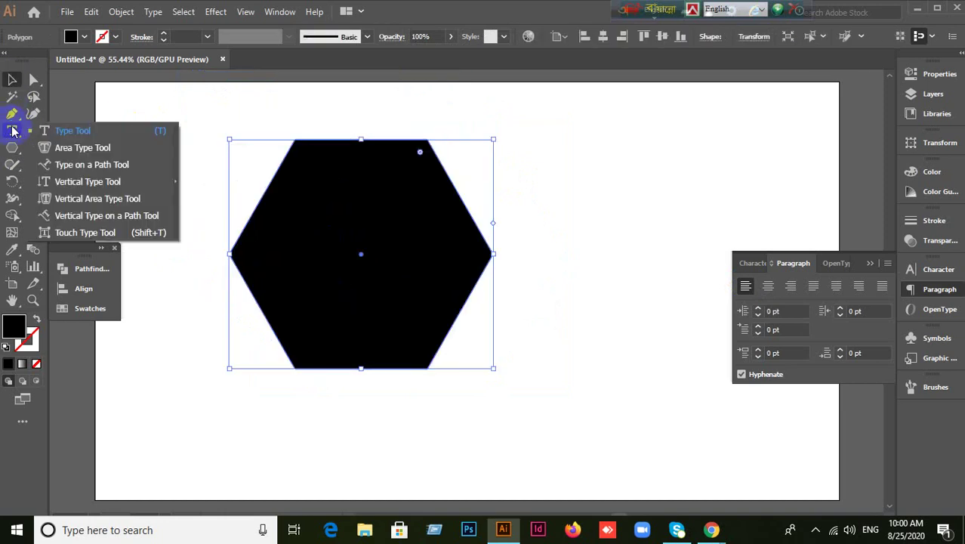
{"action": "left_click", "coordinate": [76, 147]}
{"action": "left_click", "coordinate": [251, 209]}
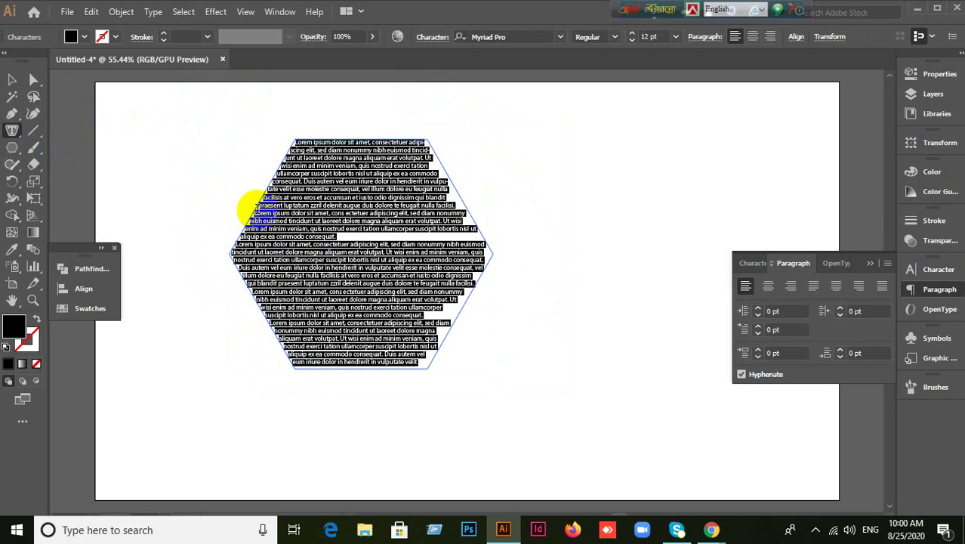
{"action": "key", "text": "BackSpace"}
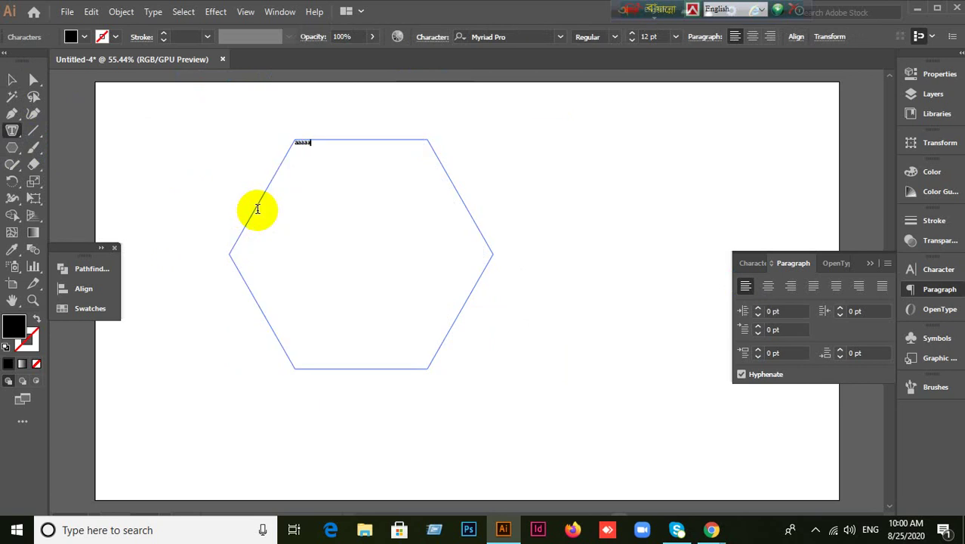
{"action": "type", "text": "aaaaaaaaaaaaaaaaaaaaaaaaaaaaaaaaaaaaaaaa"}
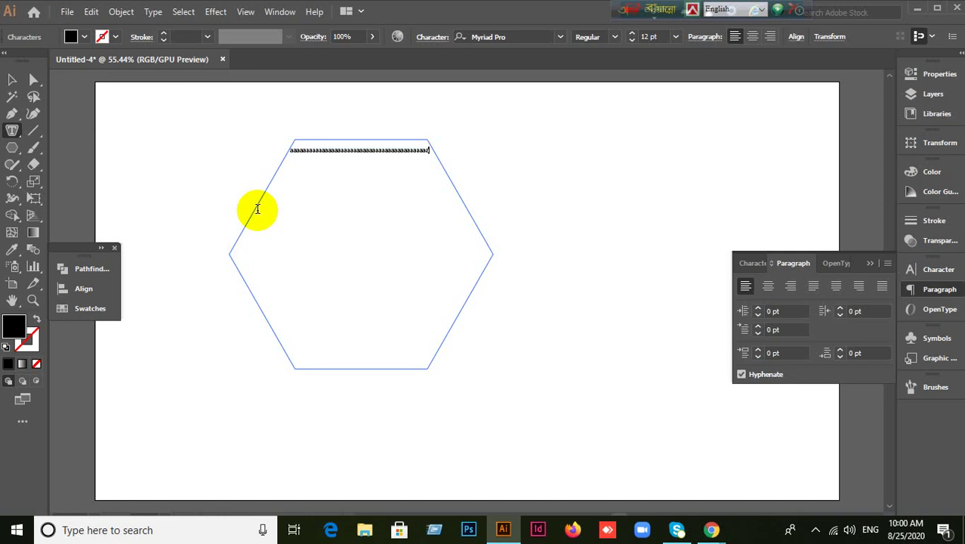
{"action": "type", "text": "aaaaaaaaaaaaaaaaaaaaaaaaaaaaaaaaaaaaaaaaaa"}
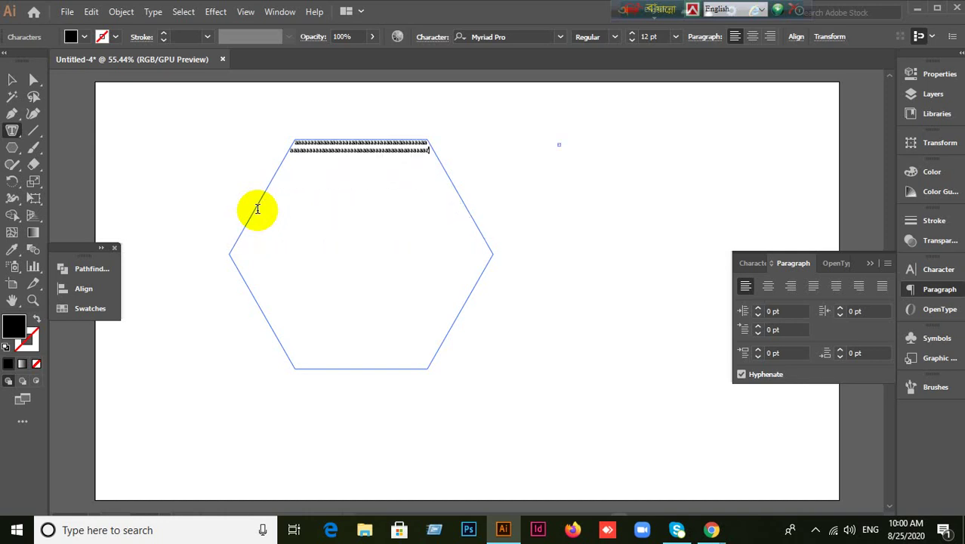
{"action": "type", "text": "aaaaaaaaaaaaaaaaaaaaaaaaaaaaaaaaaaaaaaaaaaaaaaaaaaaaaaaaaaaaaaaaaaaaaaaaaaa"}
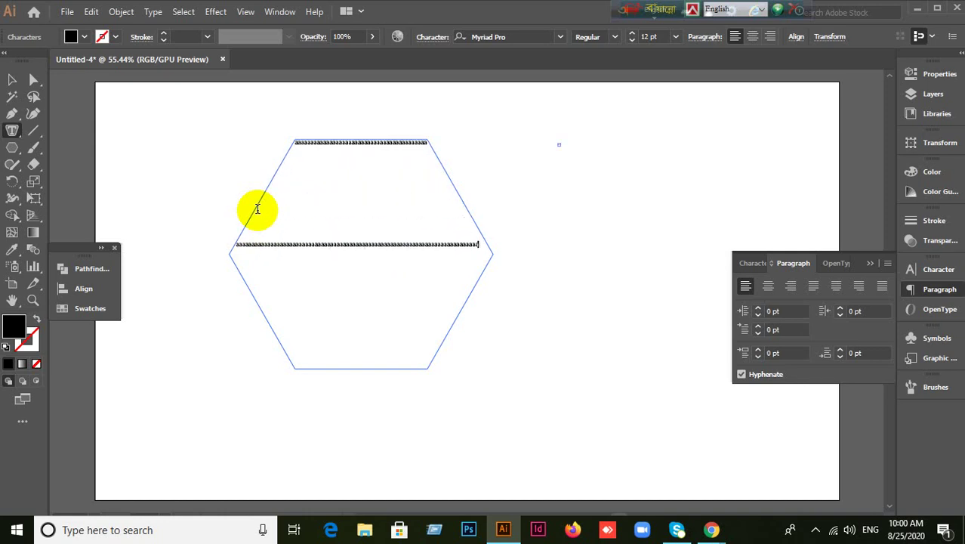
{"action": "type", "text": "aaaaaaaaaaaaaaaaaaaaaaaaaaaaaaaaaaaaaaaaaaaaaaaaaa"}
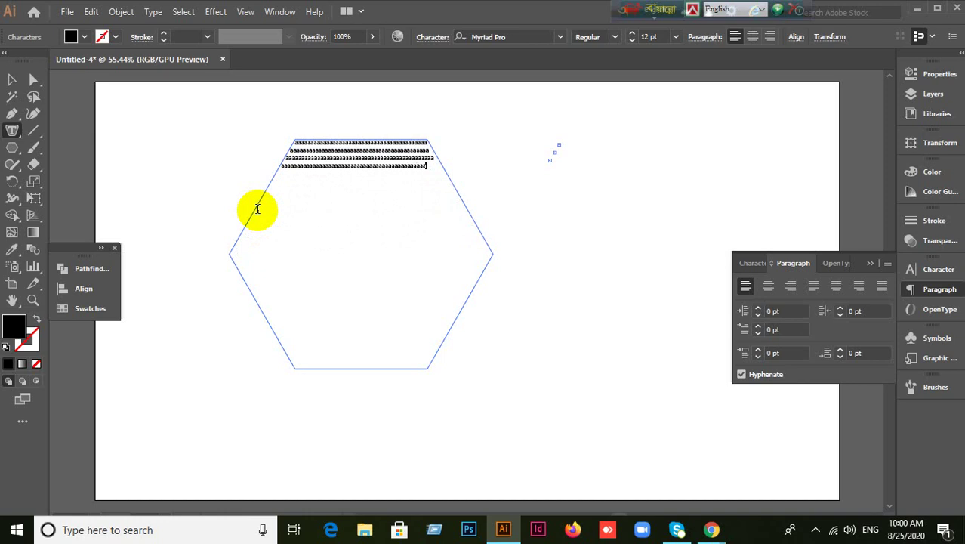
{"action": "type", "text": "aaaaaaaaaaaaaaaaaaaaaaaaaaaaaaaaaaaaaaaaaaaaaaaaaaaaaaaaa"}
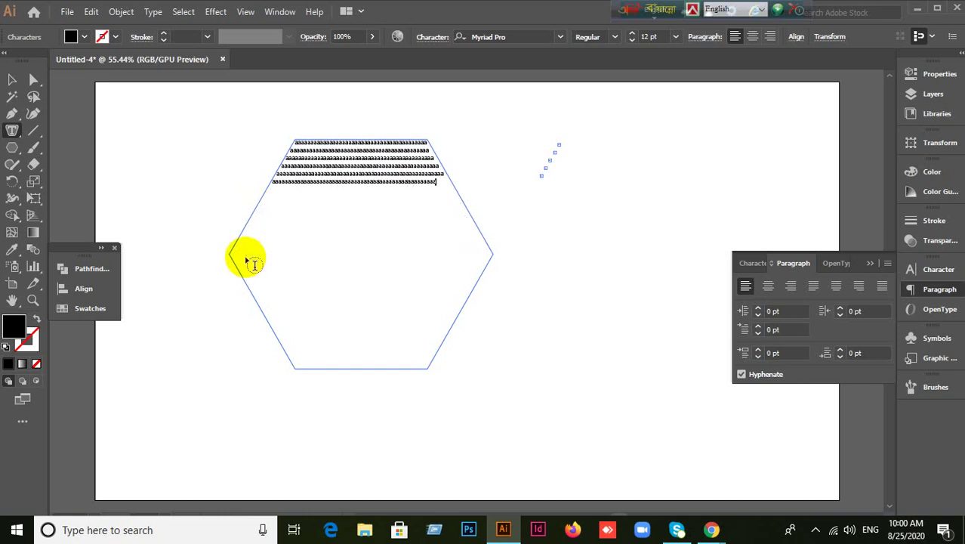
{"action": "left_click", "coordinate": [12, 79]}
{"action": "left_click", "coordinate": [158, 144]}
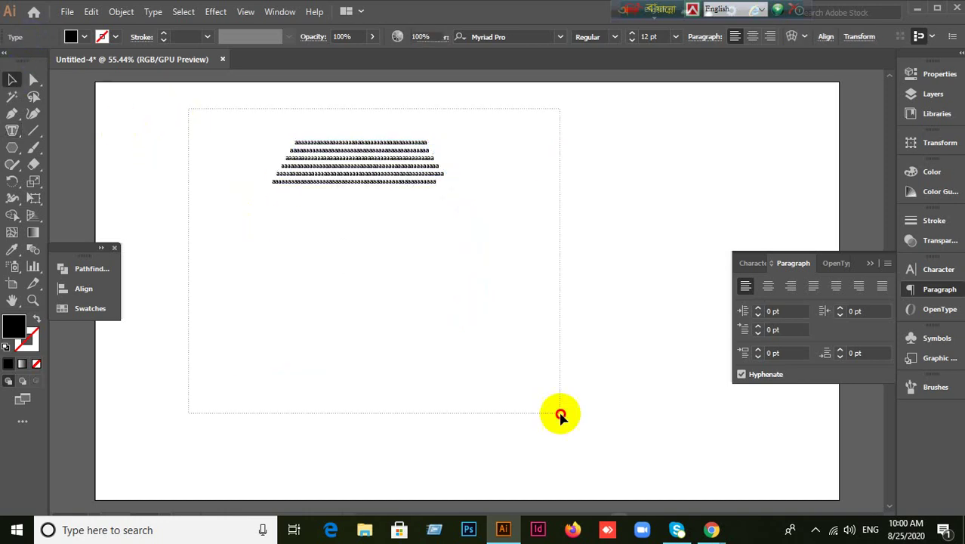
{"action": "left_click_drag", "start_coordinate": [560, 414], "coordinate": [506, 342]}
{"action": "key", "text": "Delete"}
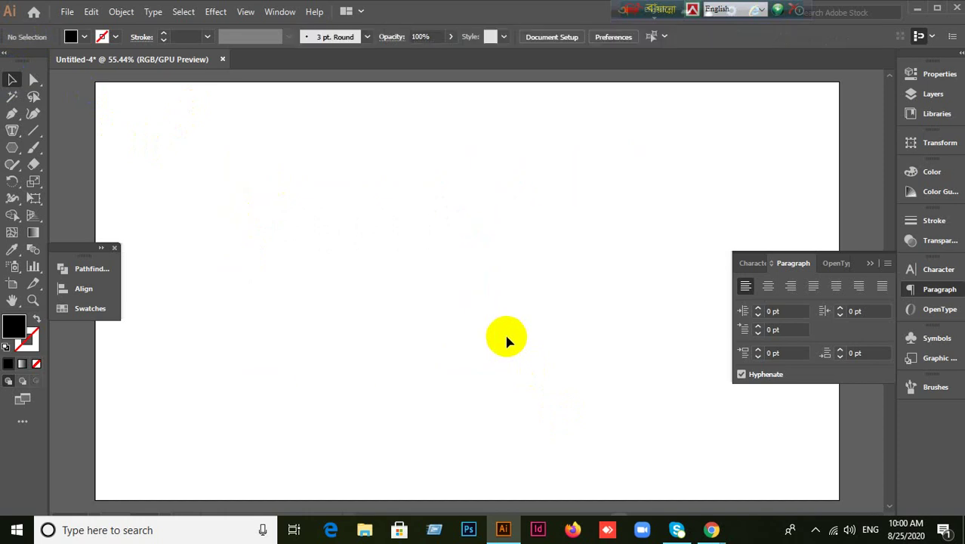
Draw a hexagon and fill it with Area Type placeholder text.
{"action": "left_click", "coordinate": [11, 152]}
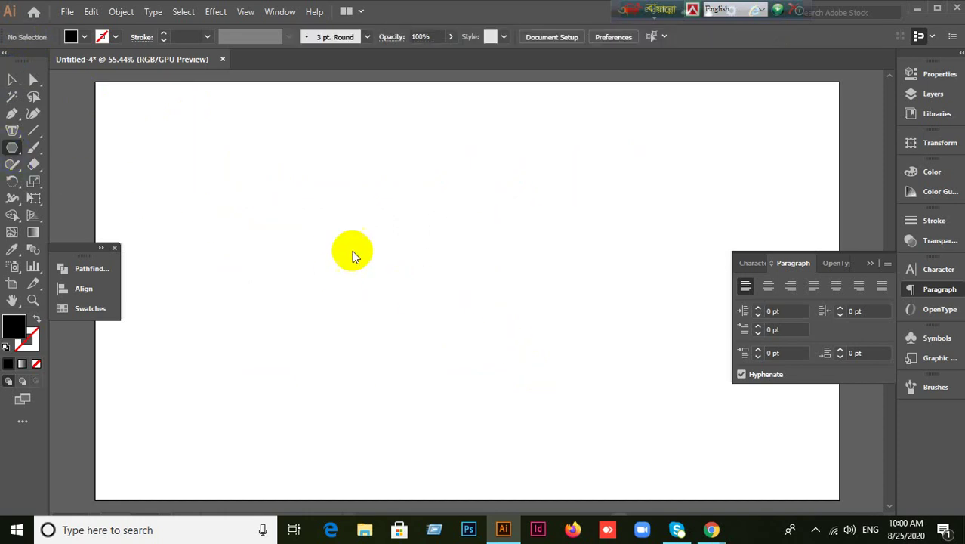
{"action": "left_click_drag", "start_coordinate": [312, 198], "coordinate": [538, 334]}
{"action": "key", "text": "Delete"}
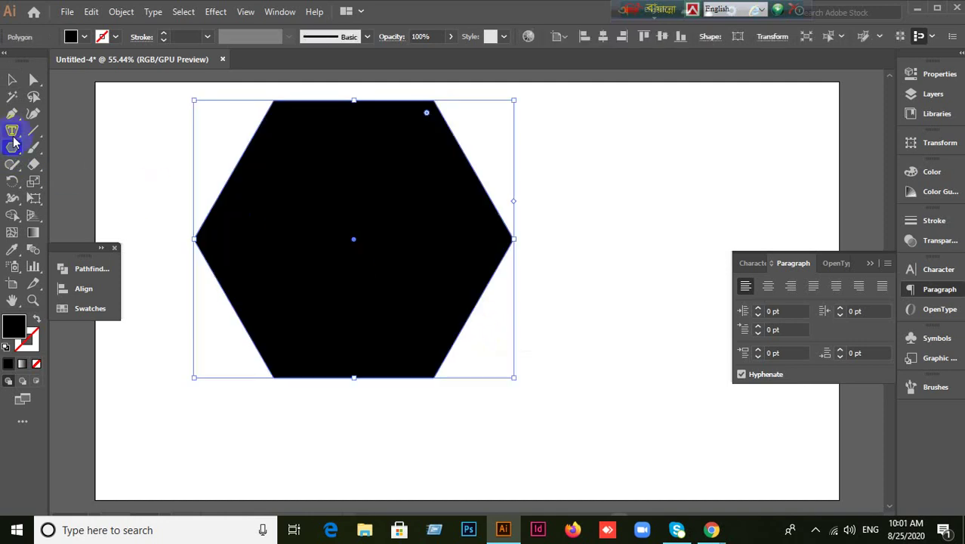
{"action": "left_click_drag", "start_coordinate": [12, 131], "coordinate": [63, 146]}
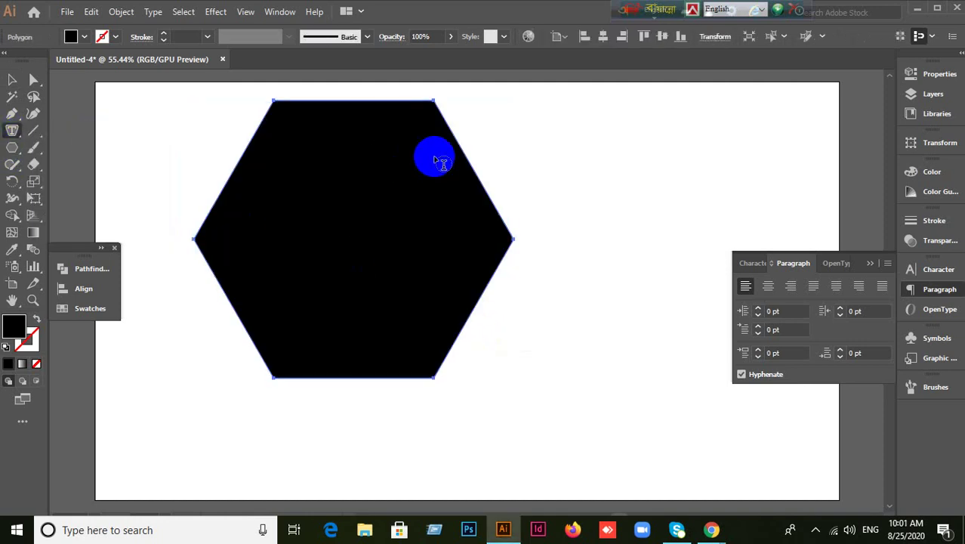
{"action": "left_click", "coordinate": [391, 113]}
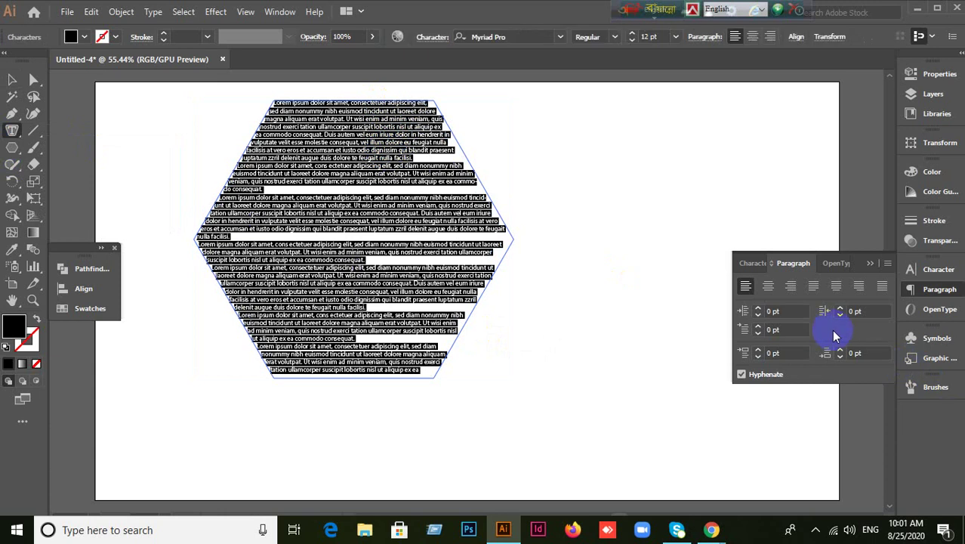
Justify the text with the last line centred, then select the hexagon text object.
{"action": "left_click", "coordinate": [835, 289]}
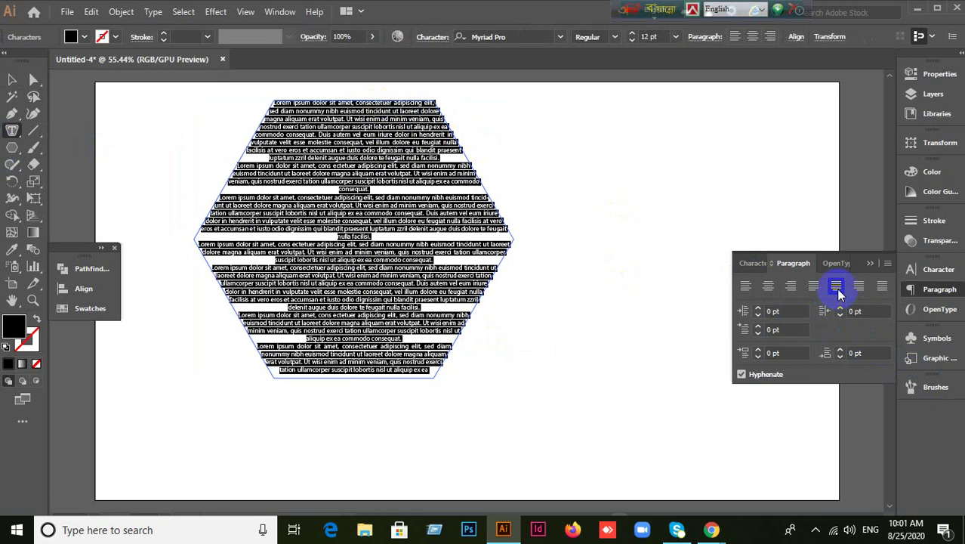
{"action": "left_click", "coordinate": [769, 288]}
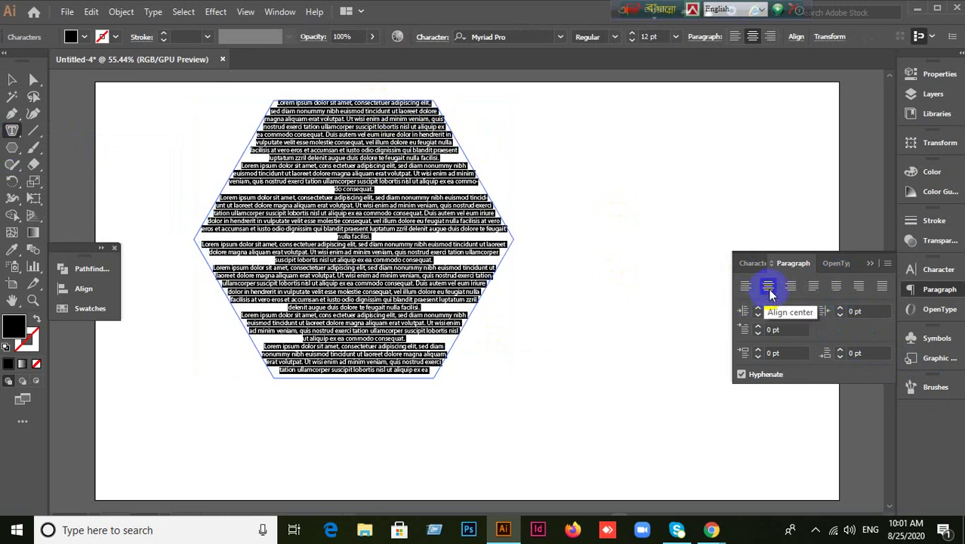
{"action": "left_click", "coordinate": [840, 287]}
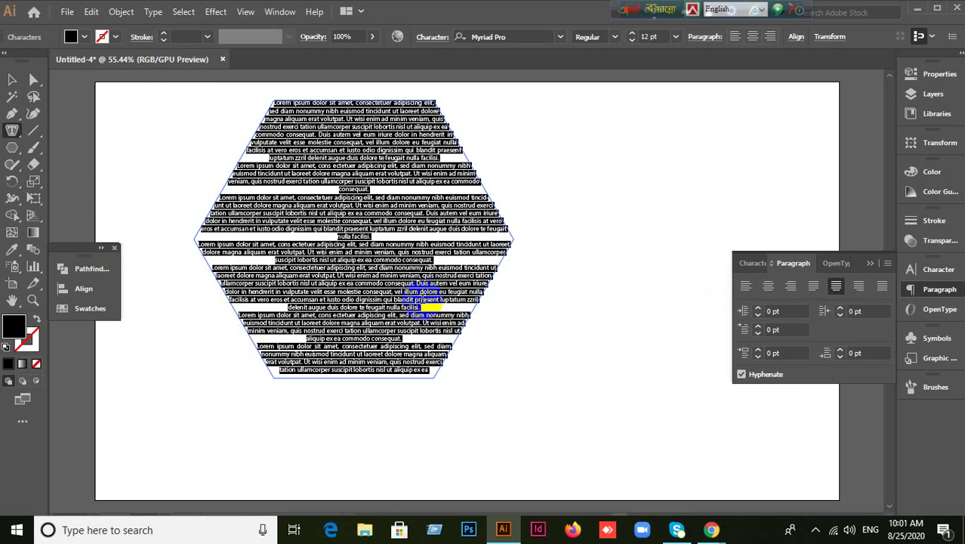
{"action": "left_click", "coordinate": [12, 79]}
{"action": "left_click", "coordinate": [115, 112]}
{"action": "left_click", "coordinate": [384, 258]}
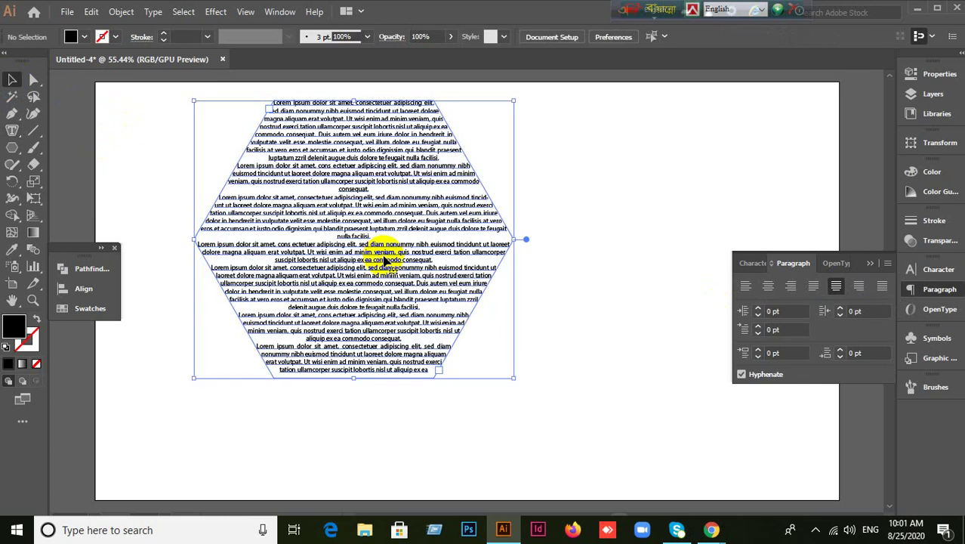
Set the hexagon text's leading to 18 pt in the Character panel.
{"action": "left_click", "coordinate": [755, 263]}
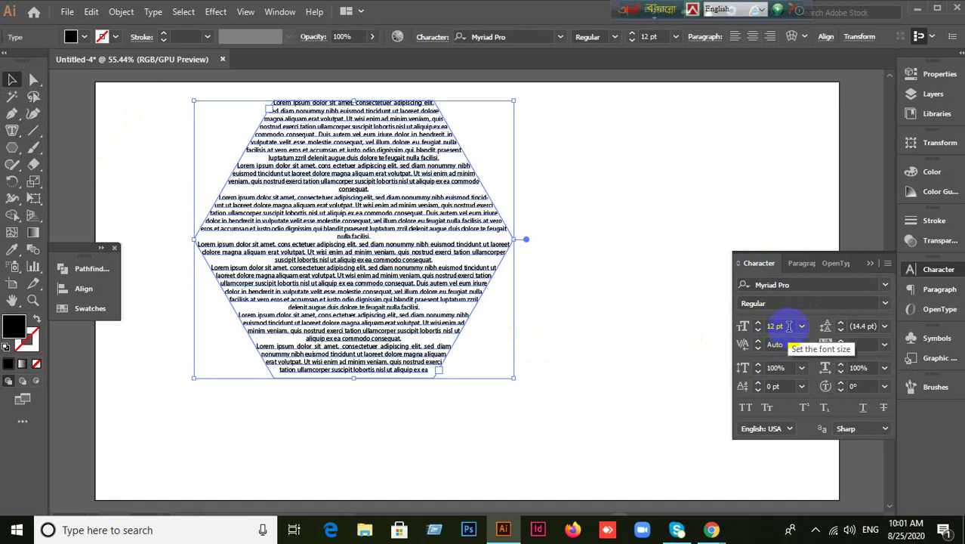
{"action": "left_click", "coordinate": [883, 327]}
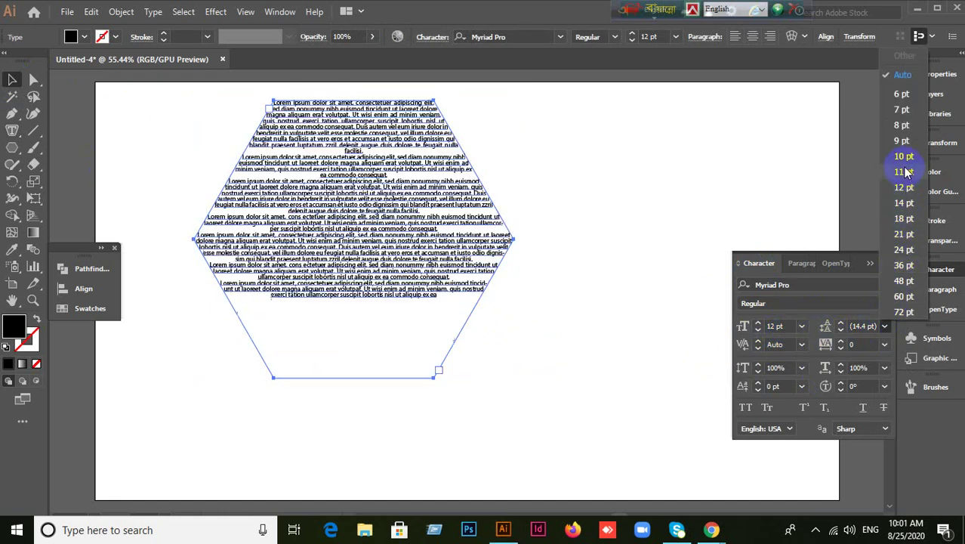
{"action": "left_click", "coordinate": [901, 219]}
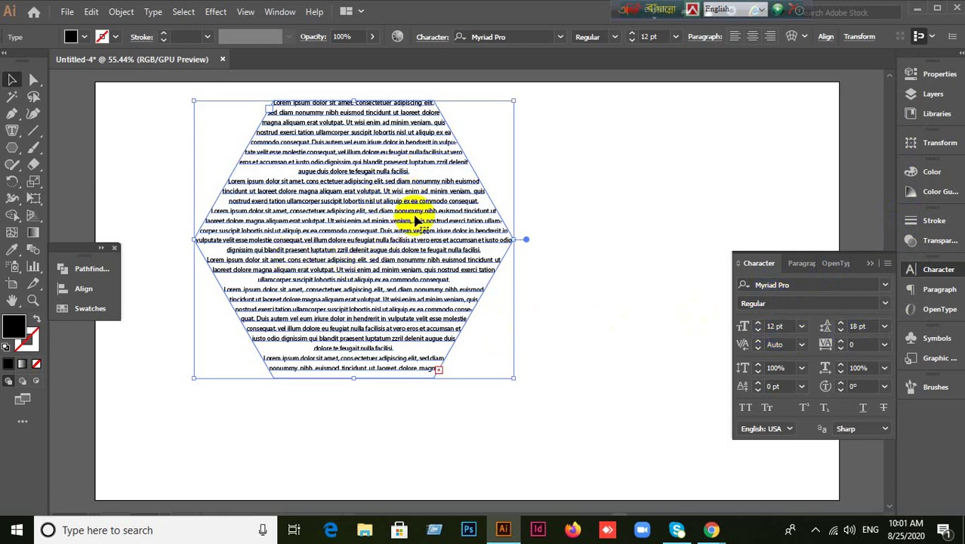
{"action": "key", "text": "ctrl+1"}
{"action": "key", "text": "ctrl+minus"}
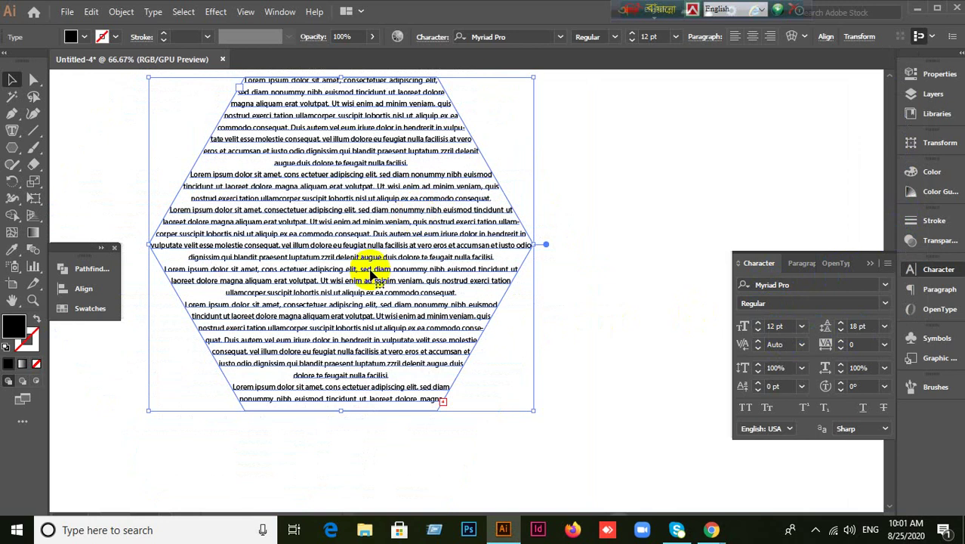
{"action": "key", "text": "ctrl+plus"}
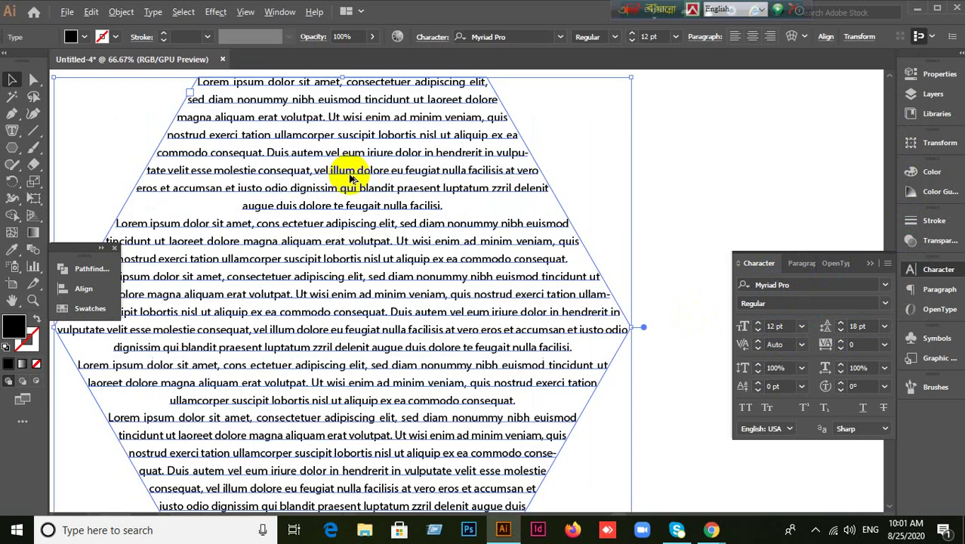
{"action": "key", "text": "ctrl+minus"}
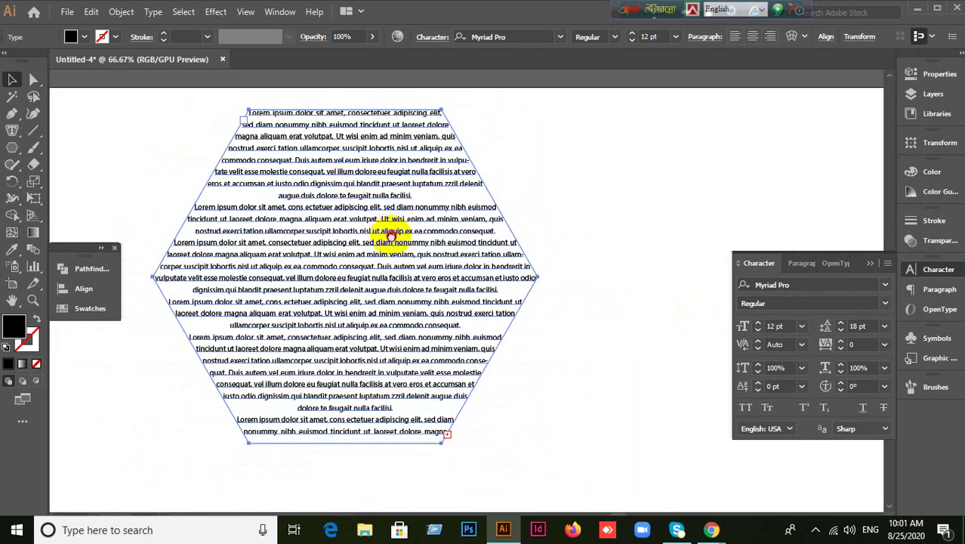
{"action": "key", "text": "ctrl+plus"}
{"action": "key", "text": "ctrl+minus"}
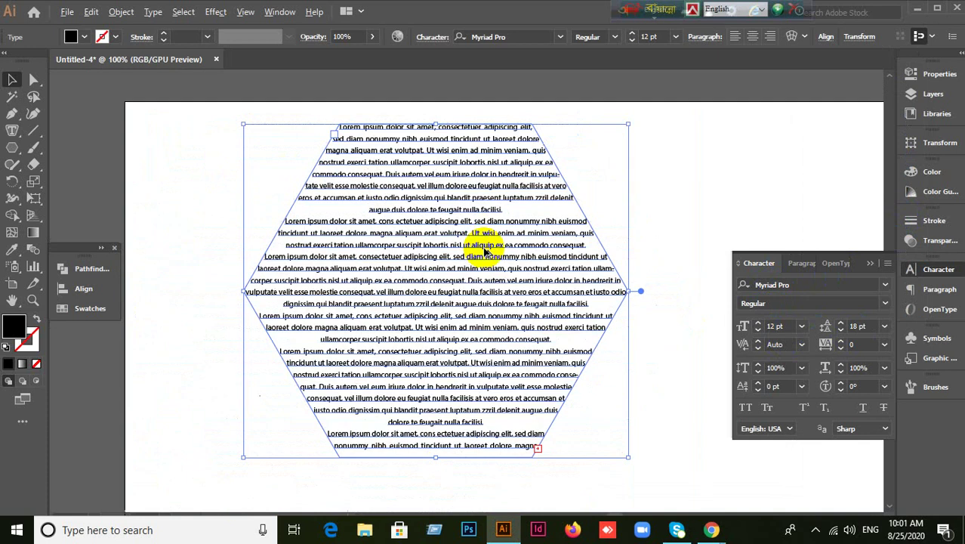
Move the text block up and to the left.
{"action": "left_click_drag", "start_coordinate": [484, 253], "coordinate": [360, 198]}
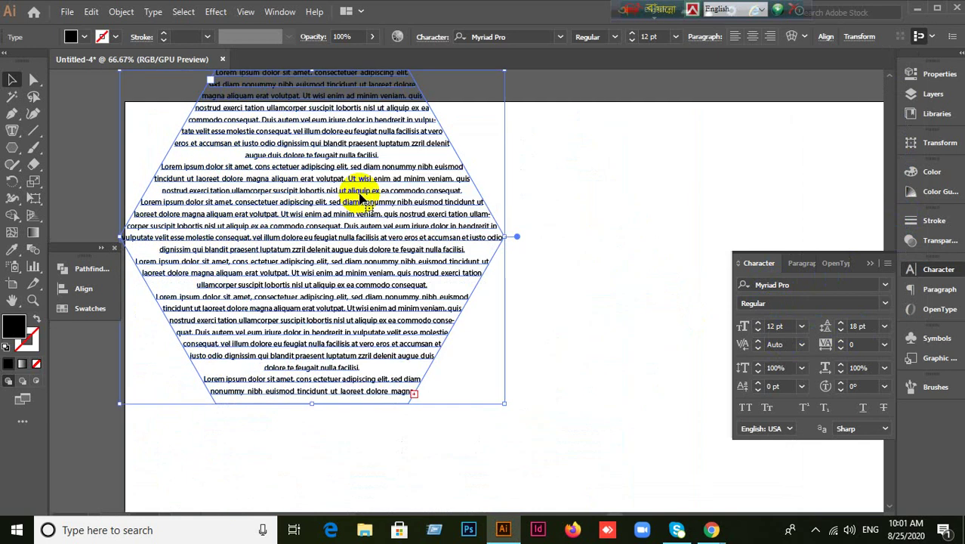
{"action": "left_click", "coordinate": [602, 235]}
{"action": "left_click_drag", "start_coordinate": [12, 147], "coordinate": [83, 182]}
{"action": "left_click_drag", "start_coordinate": [598, 151], "coordinate": [727, 278]}
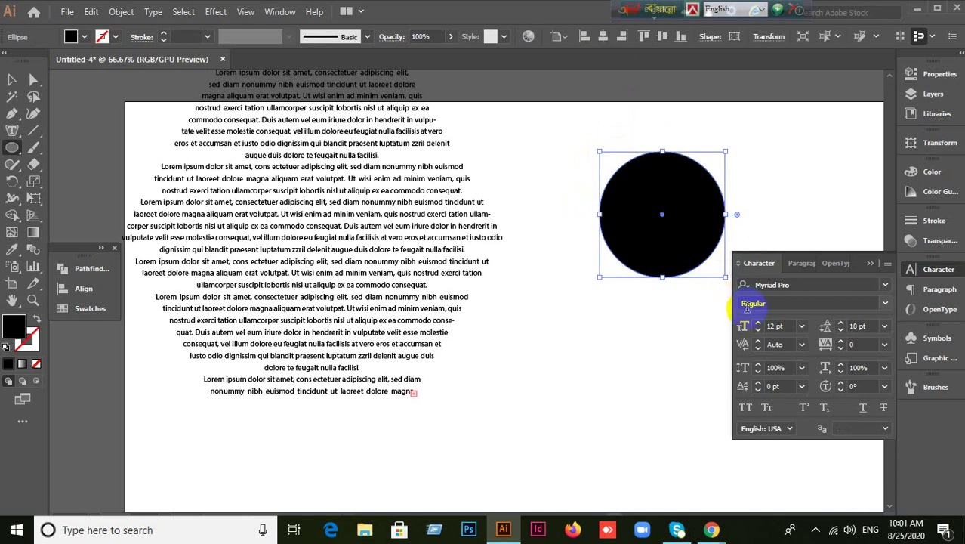
{"action": "left_click_drag", "start_coordinate": [13, 130], "coordinate": [72, 126]}
{"action": "left_click", "coordinate": [640, 157]}
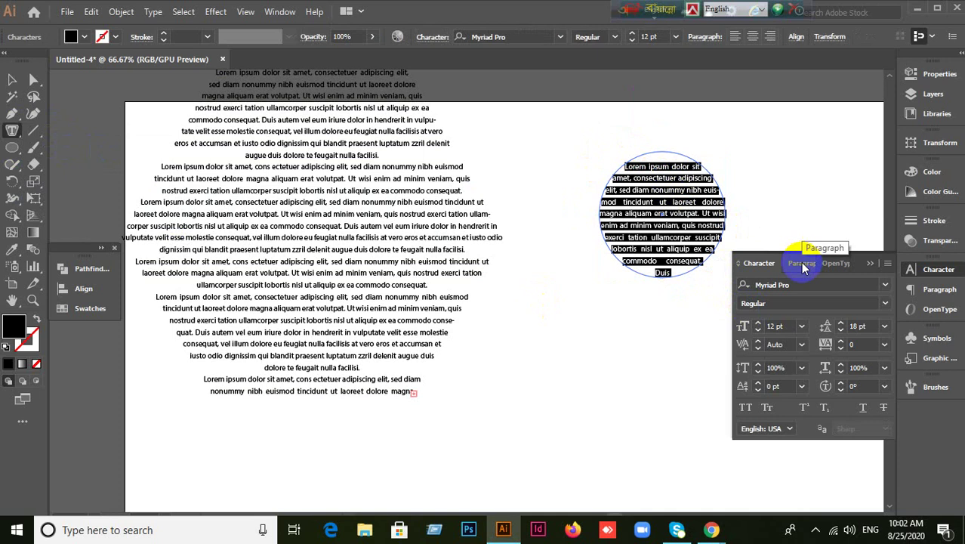
{"action": "left_click", "coordinate": [802, 263]}
{"action": "left_click", "coordinate": [12, 79]}
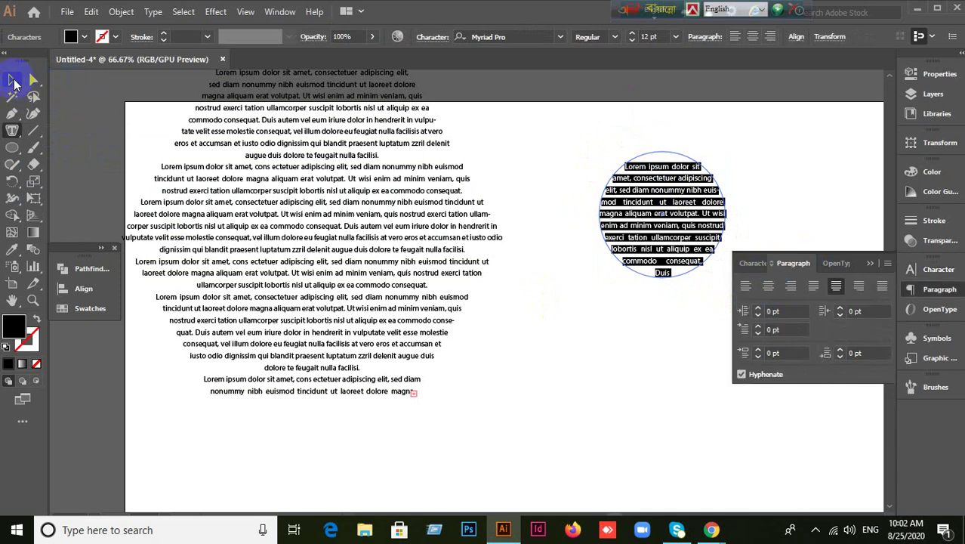
{"action": "key", "text": "Delete"}
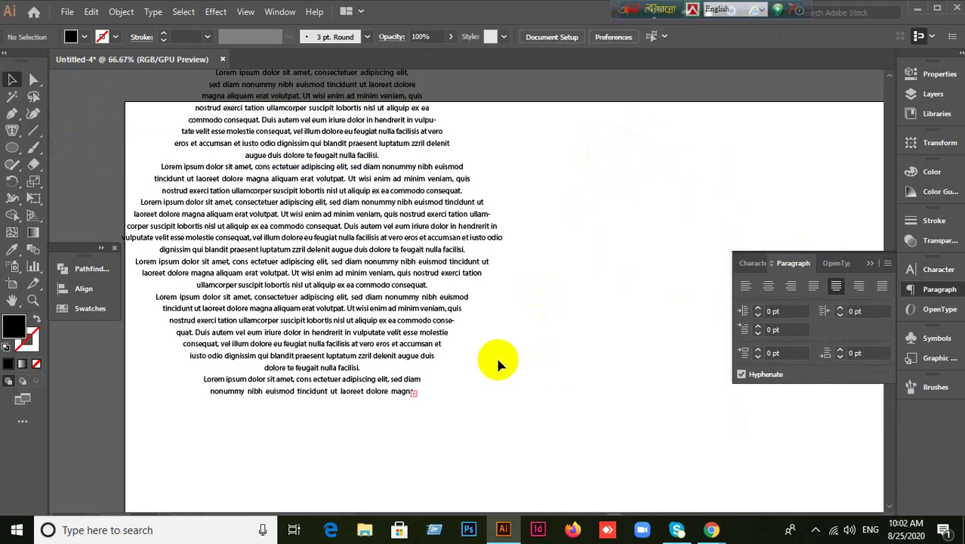
Delete the hexagon text block, then browse the other type and shape tool variants.
{"action": "left_click", "coordinate": [384, 309]}
{"action": "key", "text": "Delete"}
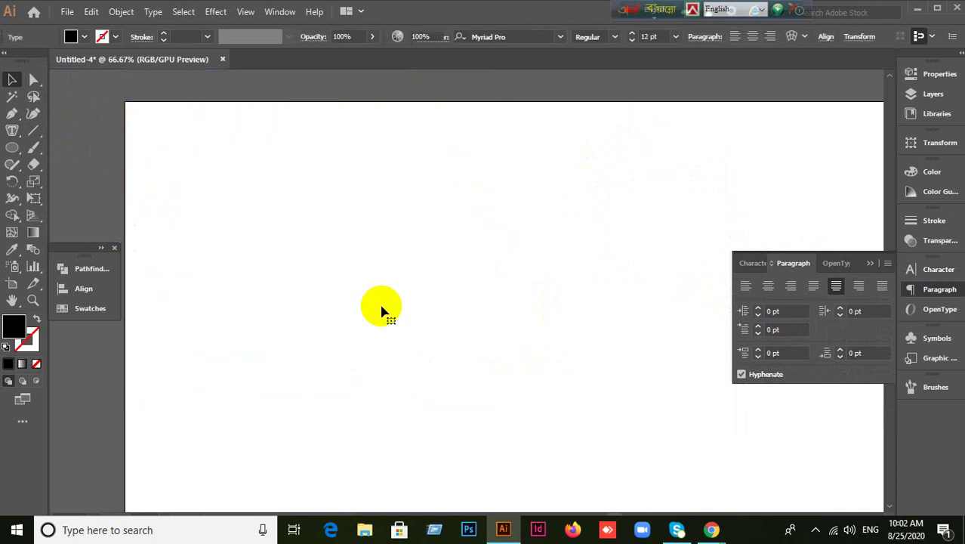
{"action": "key", "text": "ctrl+minus"}
{"action": "key", "text": "ctrl+plus"}
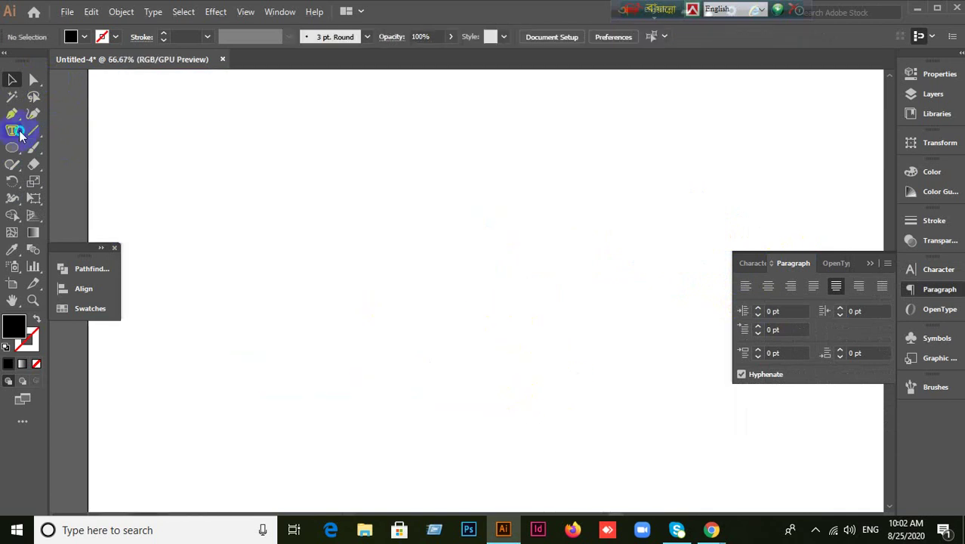
{"action": "left_click_drag", "start_coordinate": [19, 134], "coordinate": [73, 174]}
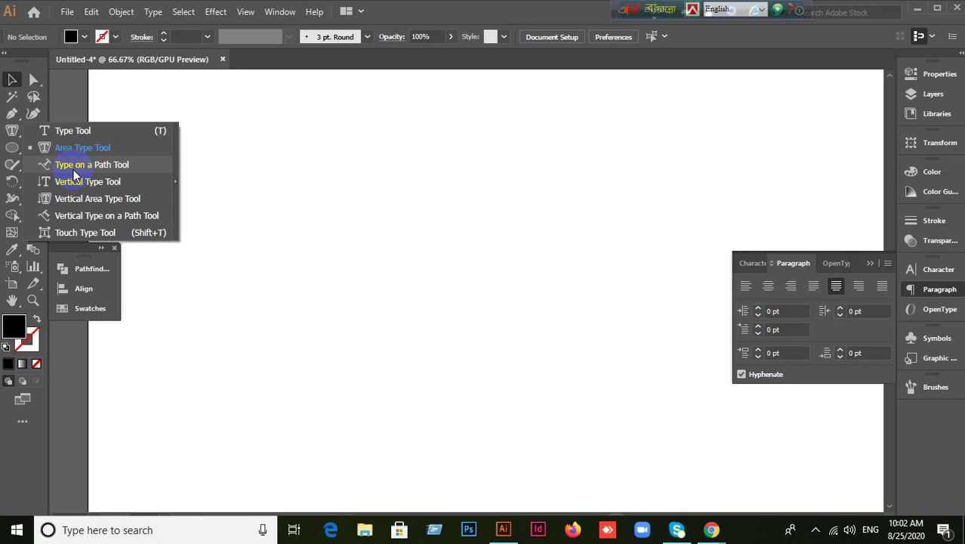
{"action": "left_click", "coordinate": [13, 150]}
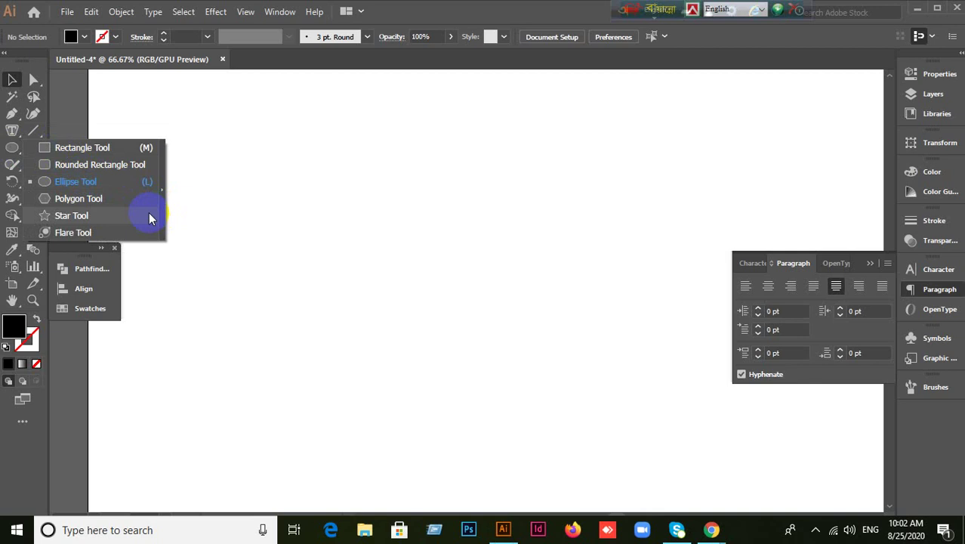
Draw a black square in the middle of the artboard.
{"action": "left_click", "coordinate": [80, 148]}
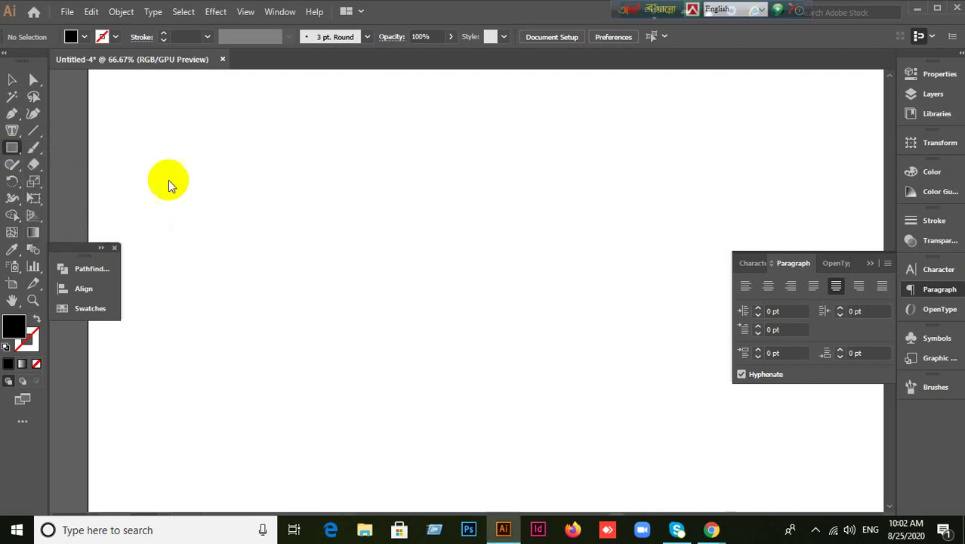
{"action": "left_click_drag", "start_coordinate": [382, 176], "coordinate": [546, 314]}
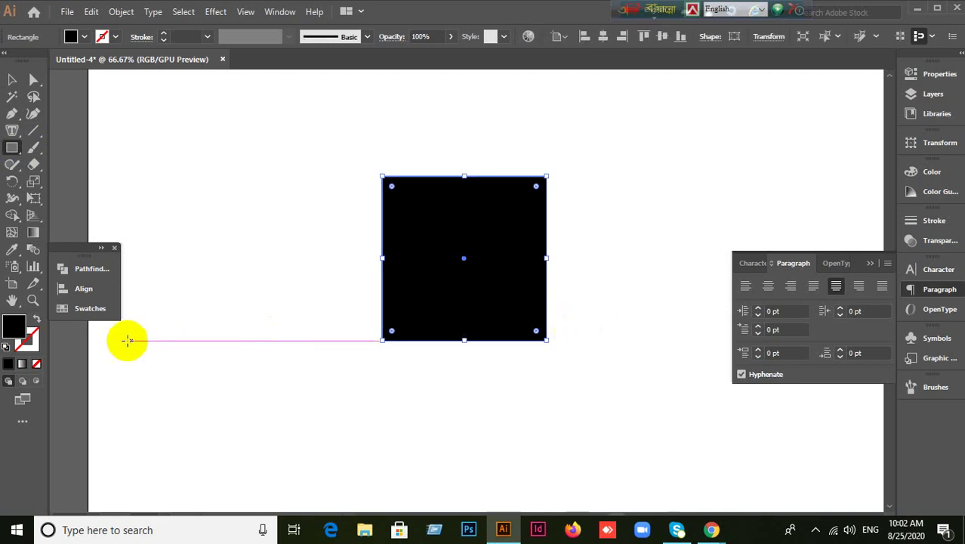
{"action": "left_click", "coordinate": [20, 135]}
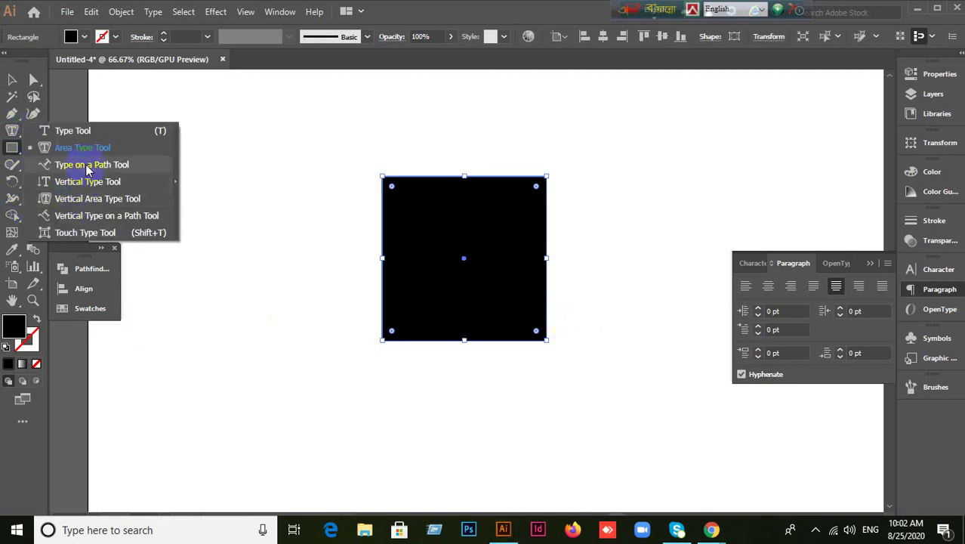
{"action": "left_click", "coordinate": [85, 164]}
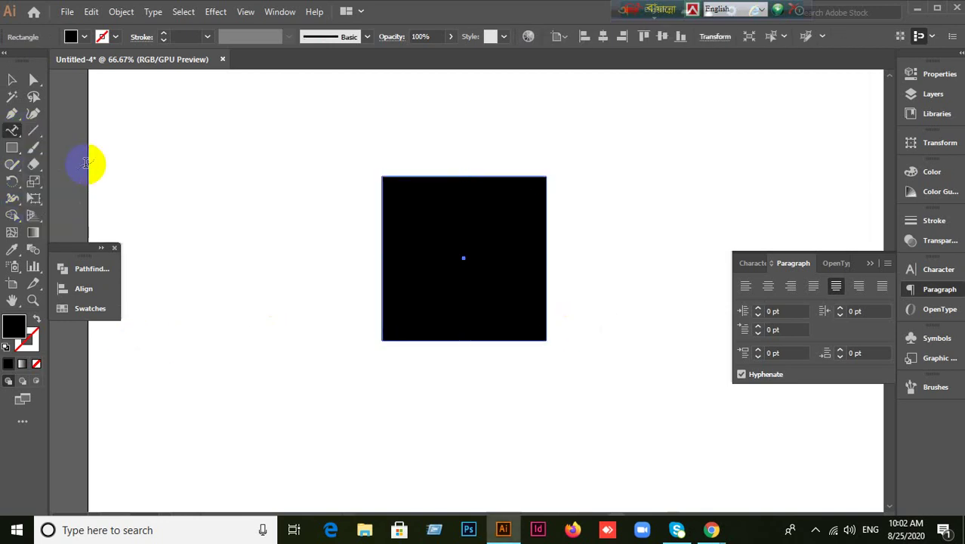
Type 'আমার সোনার বাংলা' plus filler text along the square's outline with Type on a Path.
{"action": "left_click", "coordinate": [463, 175]}
{"action": "key", "text": "ctrl+z"}
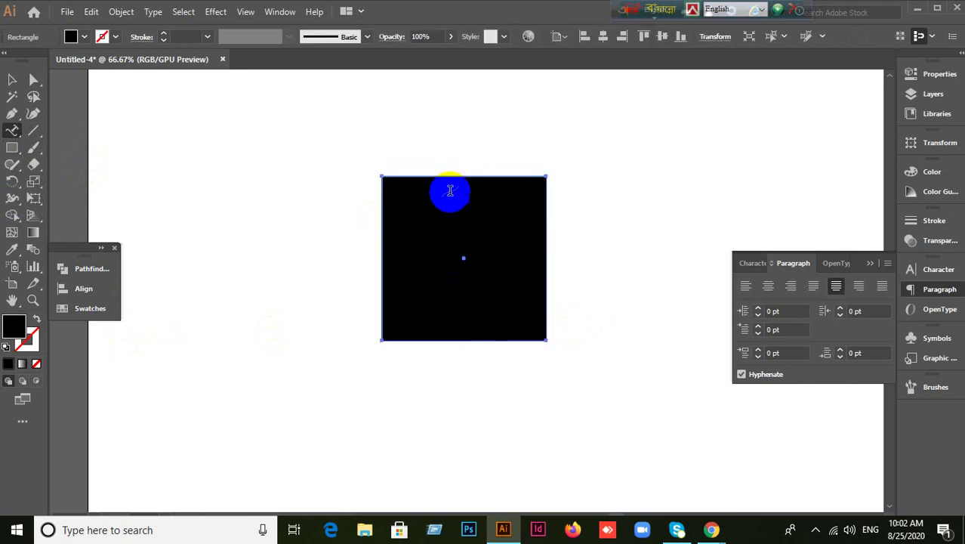
{"action": "left_click", "coordinate": [453, 176]}
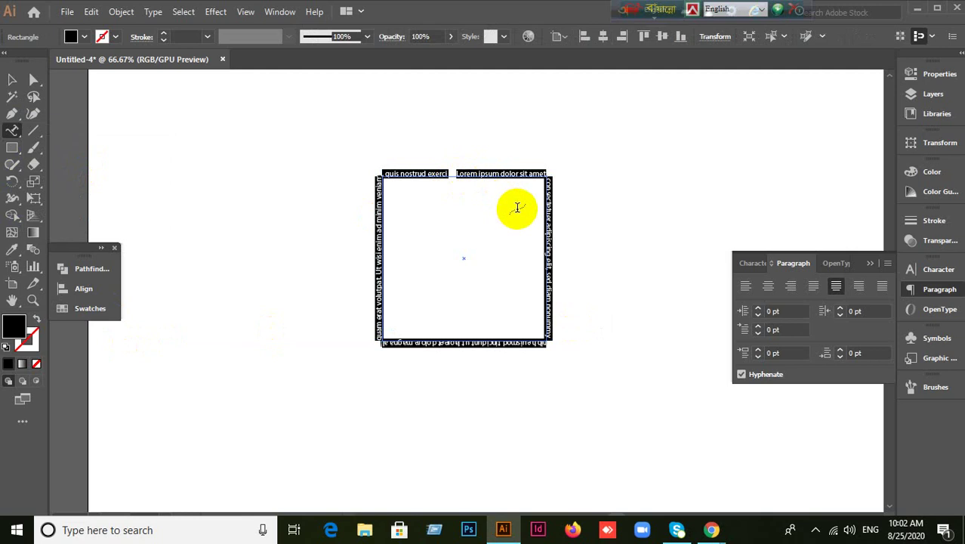
{"action": "type", "text": "m"}
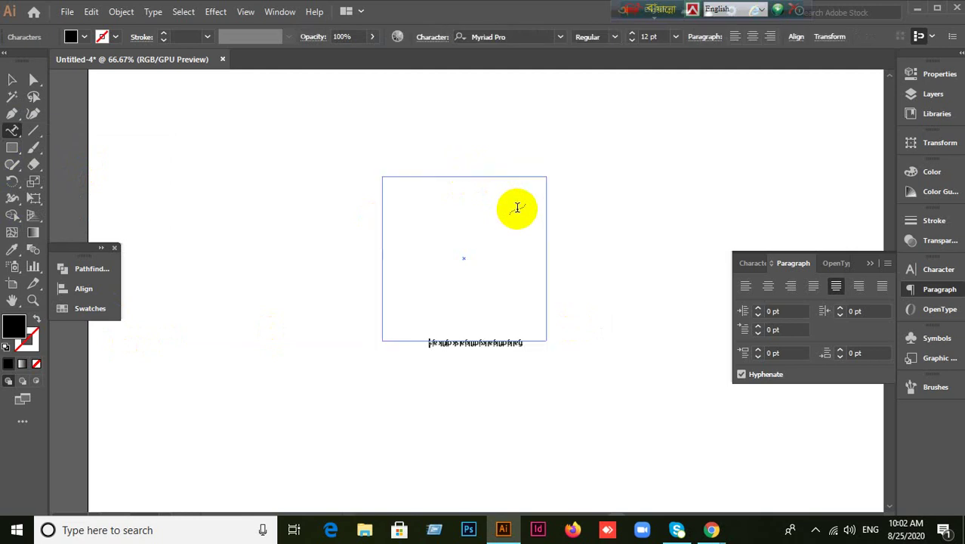
{"action": "type", "text": "আমার সোনার বাংলা"}
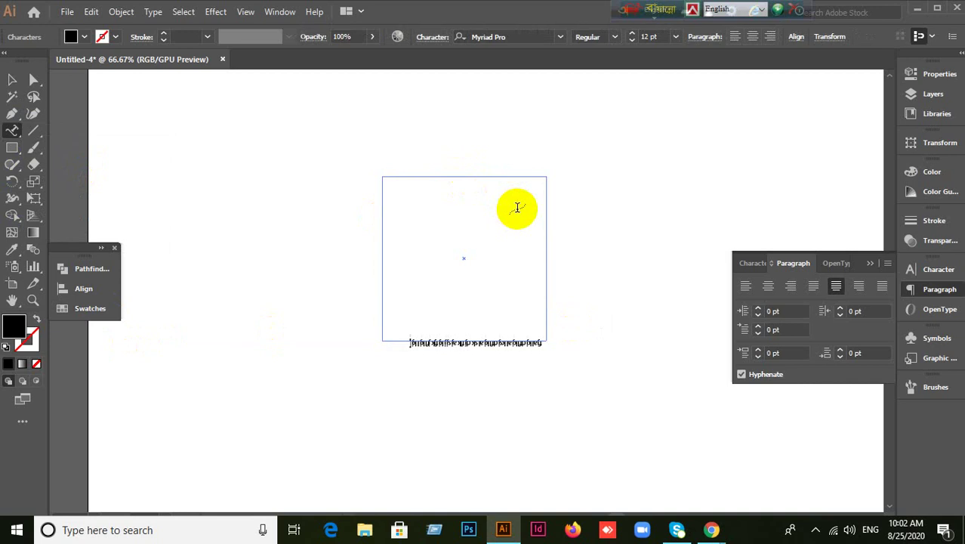
{"action": "type", "text": "jdkfjaksdfjkasjdfkjaksdfjkasdfjkjdkjfkasjdf"}
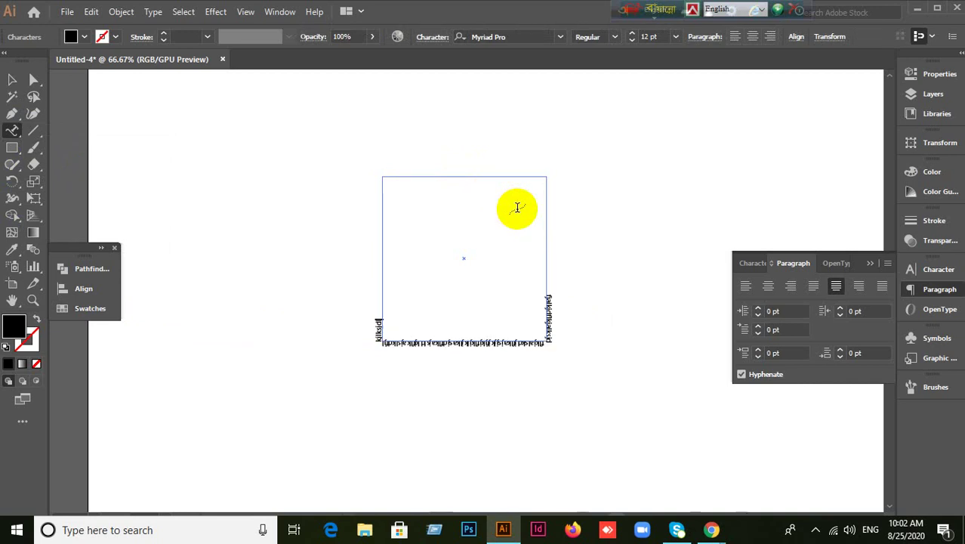
{"action": "type", "text": "asdfkjasdkfjkasdfjkasdfjklj"}
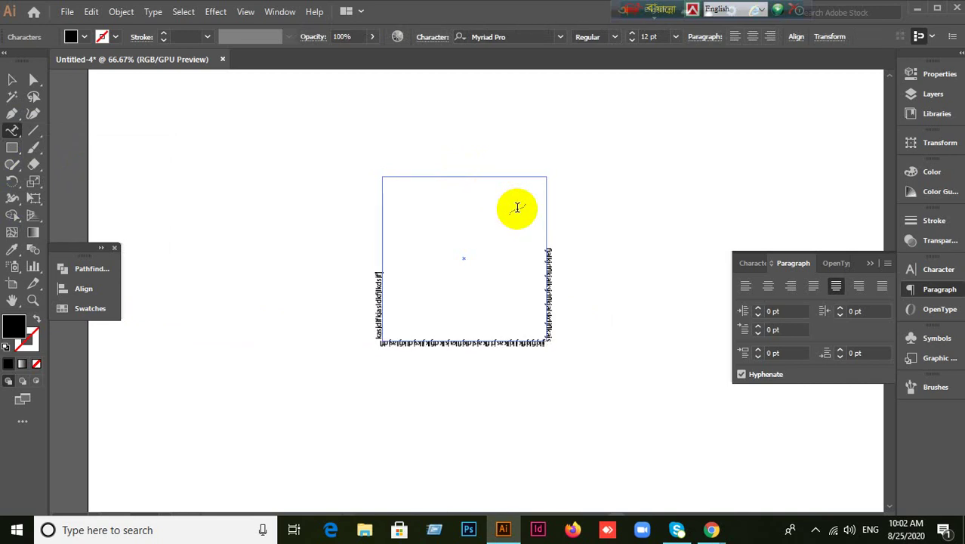
{"action": "type", "text": "jdkfjasdlllllllllllllllllllllsdfjkd"}
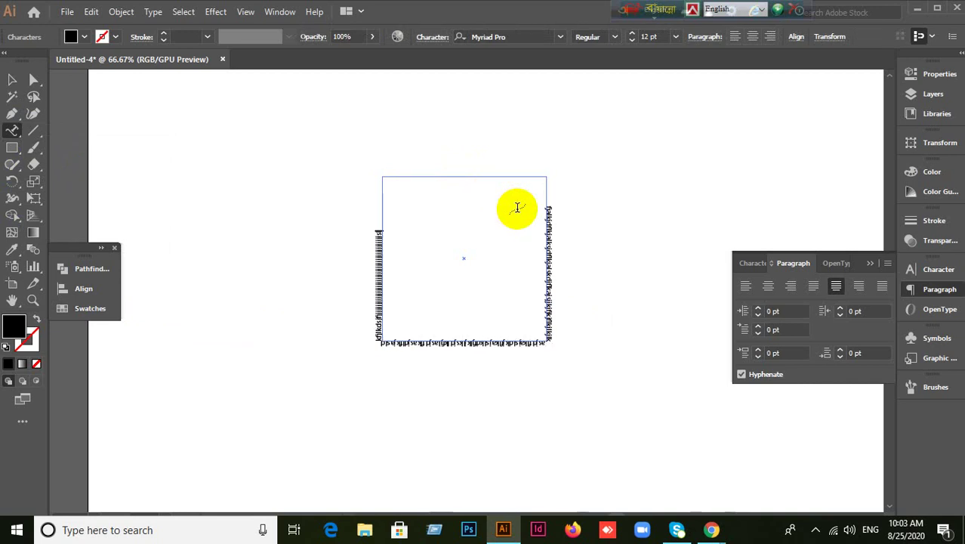
{"action": "type", "text": "jskdflkjskjdfkjsladkjflkjdskjnkds"}
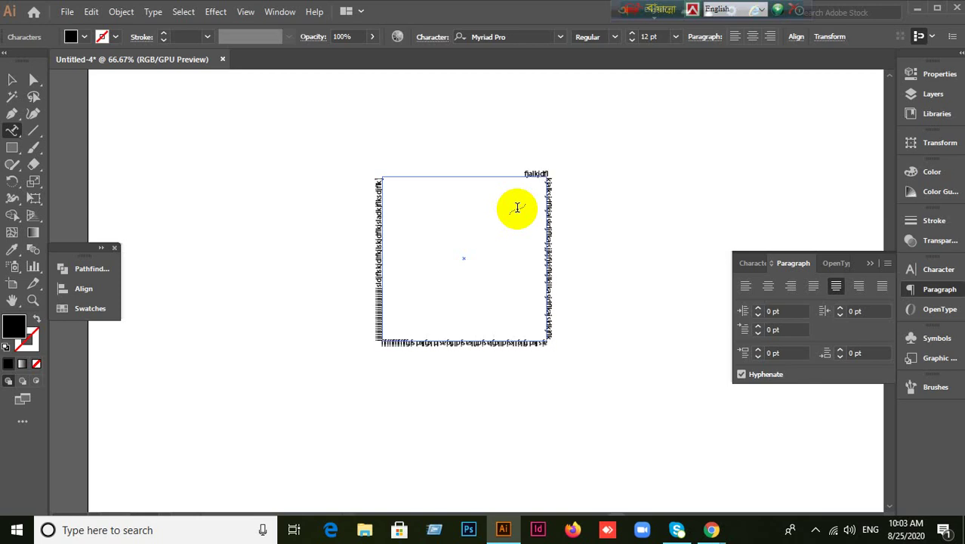
{"action": "type", "text": "jflkdsjflkdsjflkdj"}
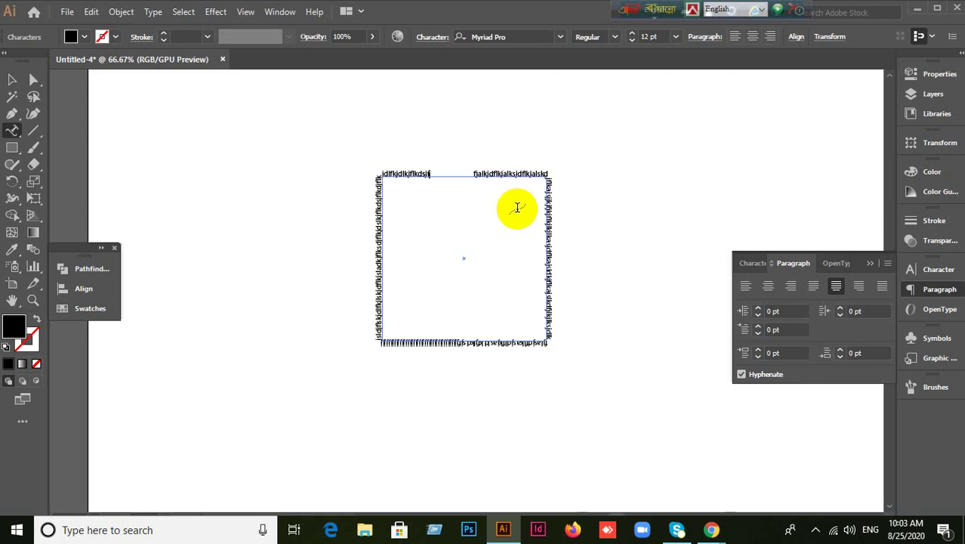
{"action": "type", "text": "flkd"}
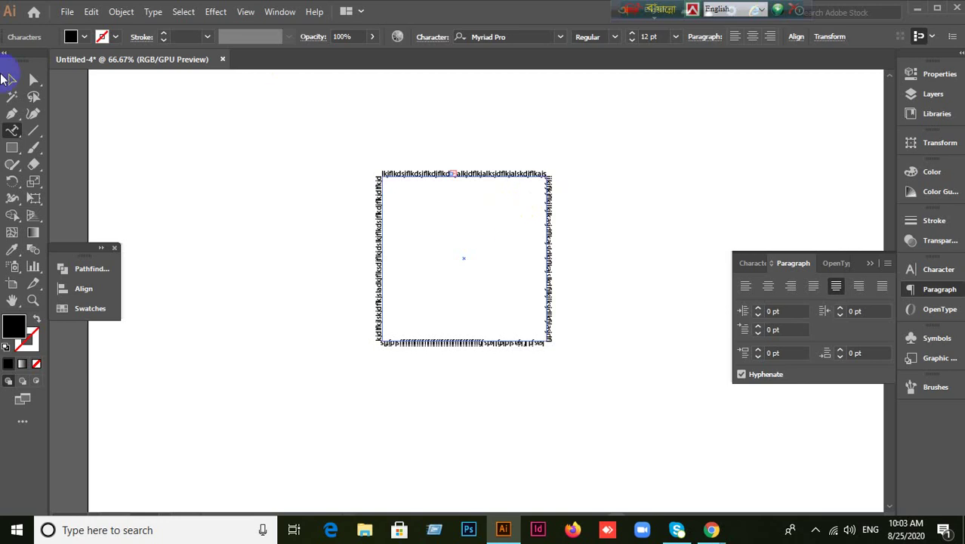
Zoom in on the square's top edge and select the path text.
{"action": "left_click", "coordinate": [12, 80]}
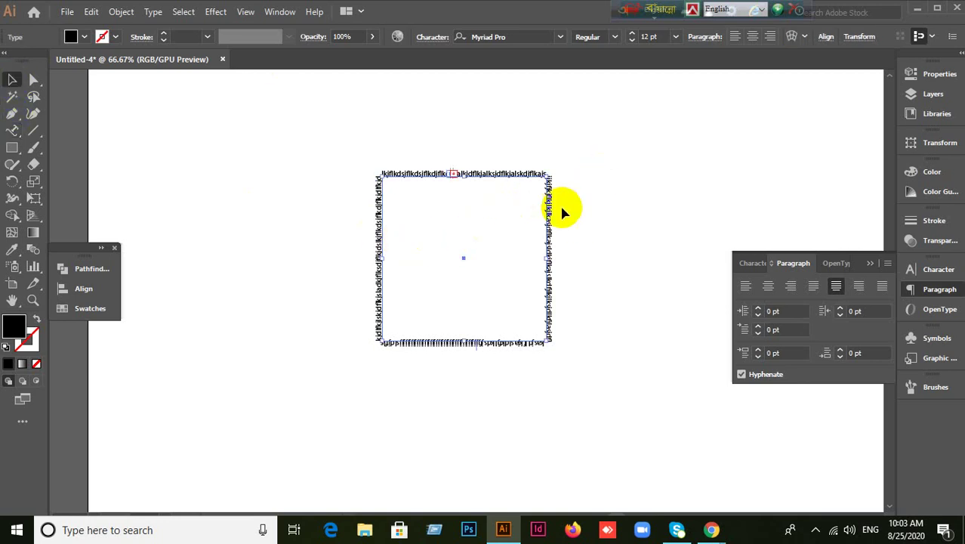
{"action": "scroll", "coordinate": [487, 200], "scroll_direction": "up", "scroll_amount": 3}
{"action": "left_click_drag", "start_coordinate": [342, 240], "coordinate": [429, 157]}
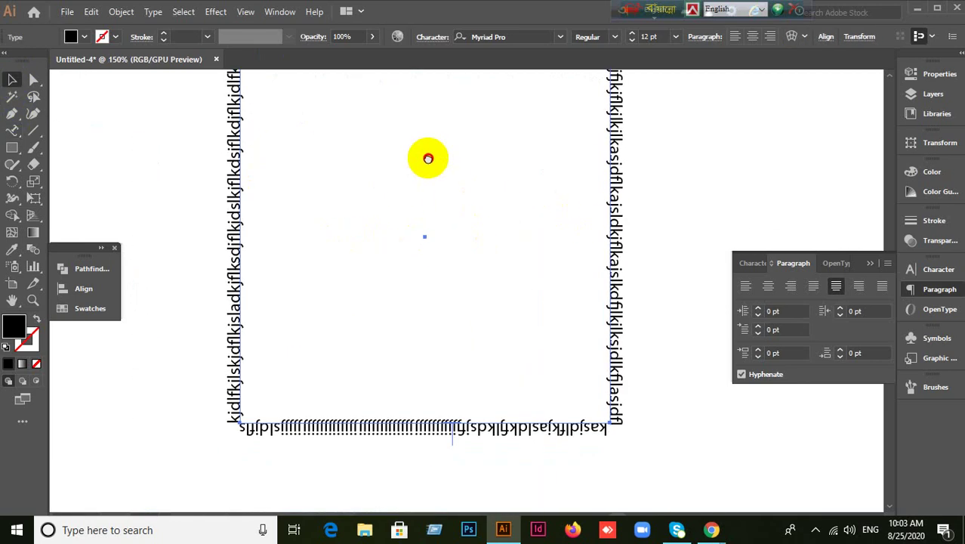
{"action": "left_click_drag", "start_coordinate": [459, 228], "coordinate": [453, 314]}
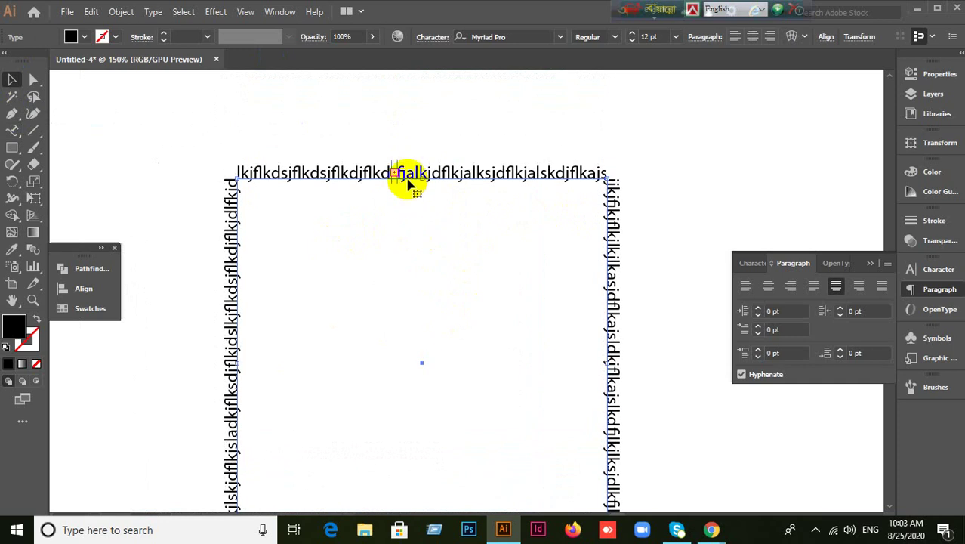
{"action": "scroll", "coordinate": [396, 151], "scroll_direction": "up", "scroll_amount": 2}
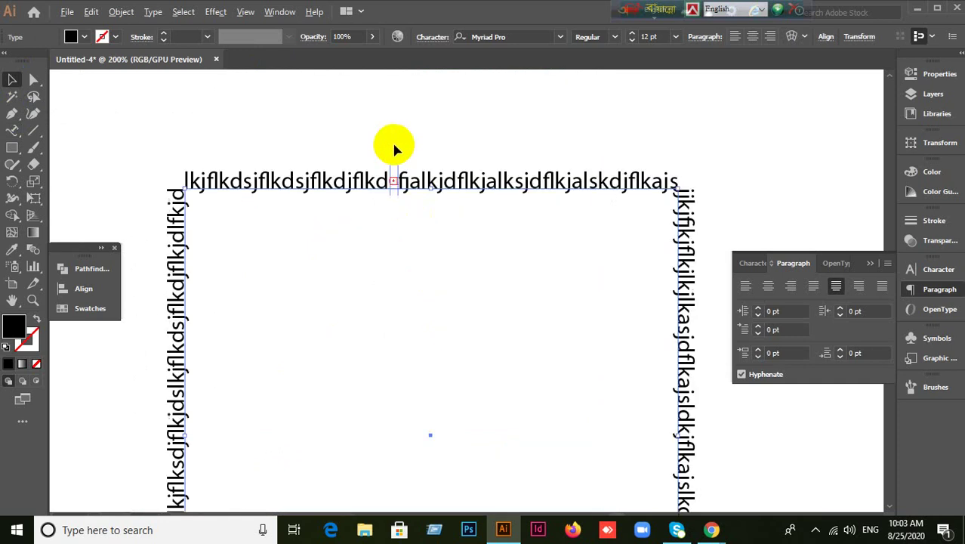
{"action": "scroll", "coordinate": [406, 183], "scroll_direction": "up", "scroll_amount": 5}
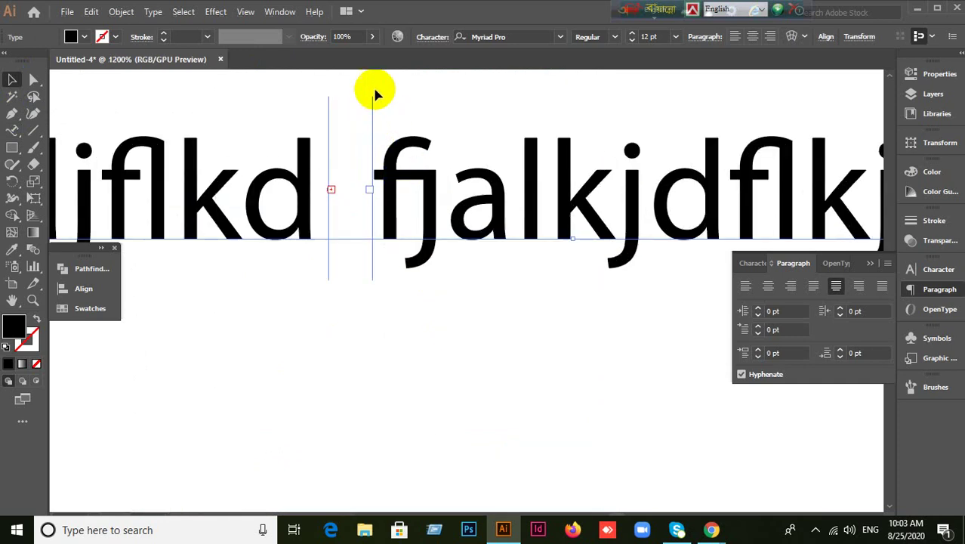
{"action": "left_click", "coordinate": [385, 119]}
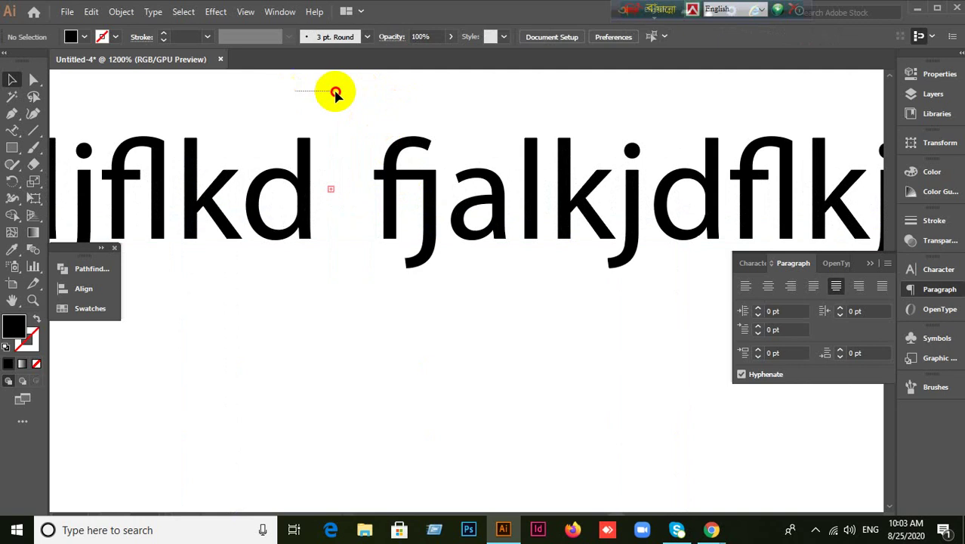
{"action": "left_click", "coordinate": [446, 186]}
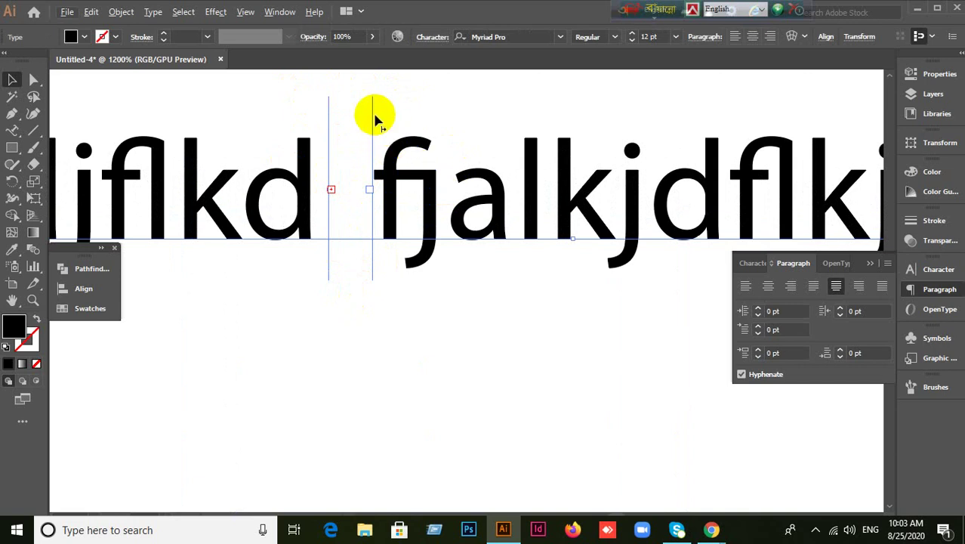
Drag the path text's start and end brackets apart to open a gap on the top edge.
{"action": "left_click_drag", "start_coordinate": [375, 119], "coordinate": [493, 107]}
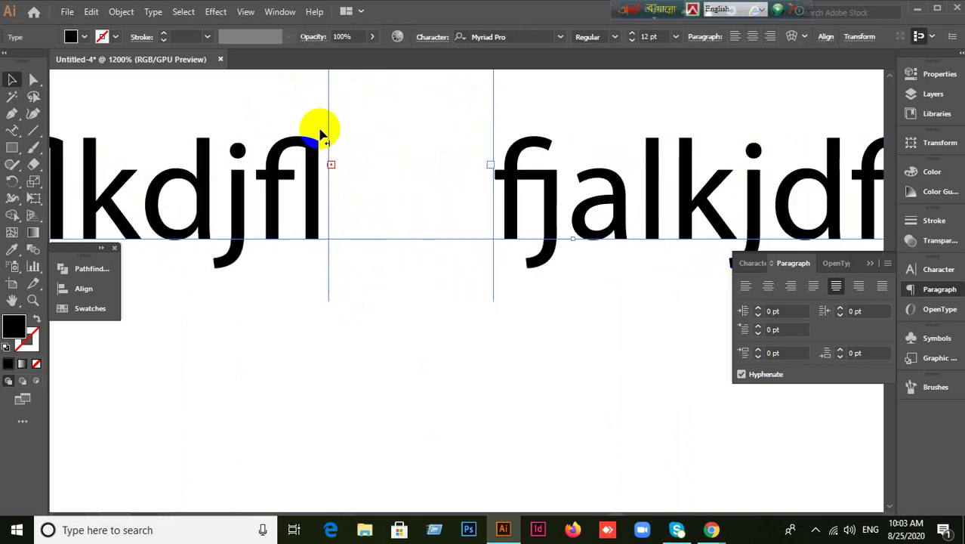
{"action": "left_click_drag", "start_coordinate": [330, 135], "coordinate": [125, 130]}
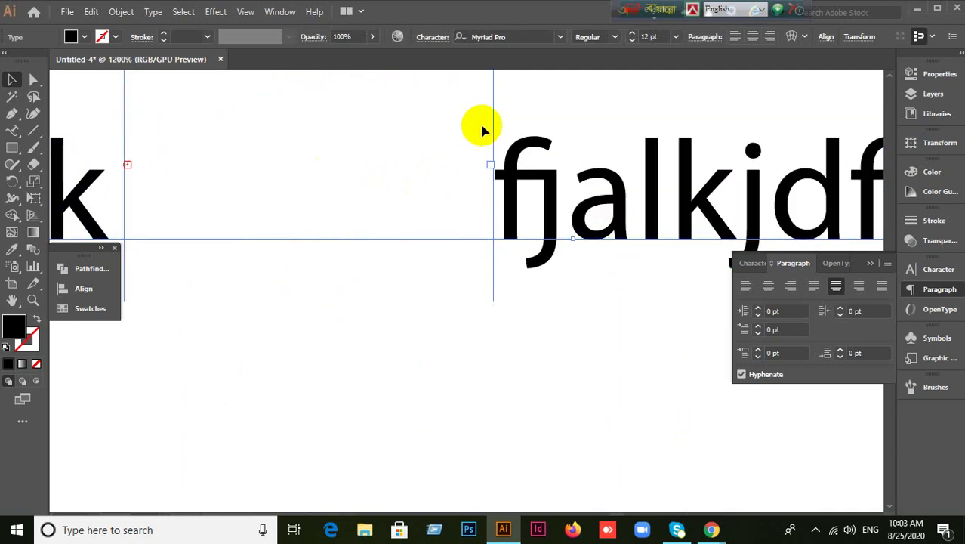
{"action": "left_click_drag", "start_coordinate": [492, 126], "coordinate": [412, 129]}
{"action": "left_click_drag", "start_coordinate": [491, 379], "coordinate": [567, 283]}
{"action": "key", "text": "ctrl+minus"}
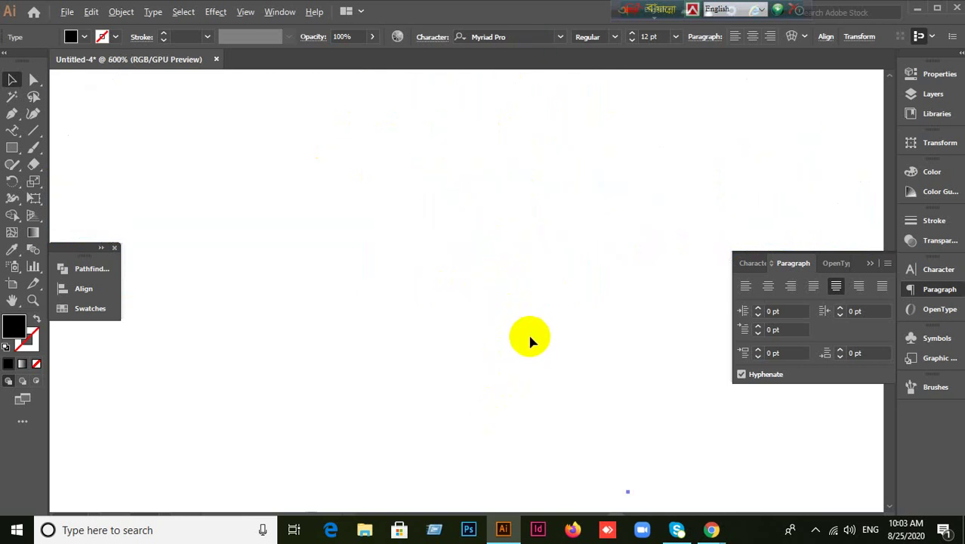
{"action": "key", "text": "ctrl+minus"}
{"action": "key", "text": "ctrl+minus"}
{"action": "key", "text": "ctrl+minus"}
{"action": "left_click", "coordinate": [583, 400]}
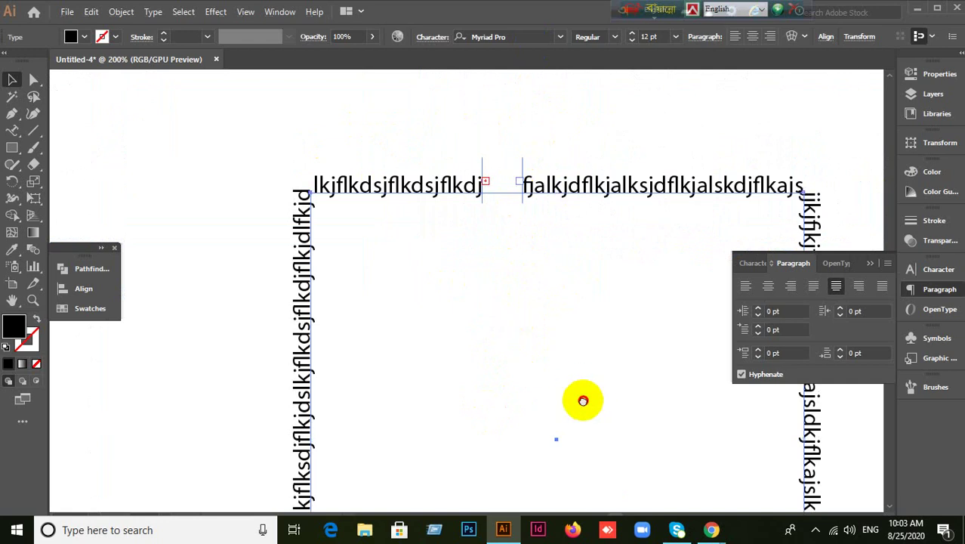
Drag the path text's centre bracket across the path to flip the text to the other side.
{"action": "scroll", "coordinate": [583, 400], "scroll_direction": "down", "scroll_amount": 5}
{"action": "scroll", "coordinate": [604, 404], "scroll_direction": "up", "scroll_amount": 1}
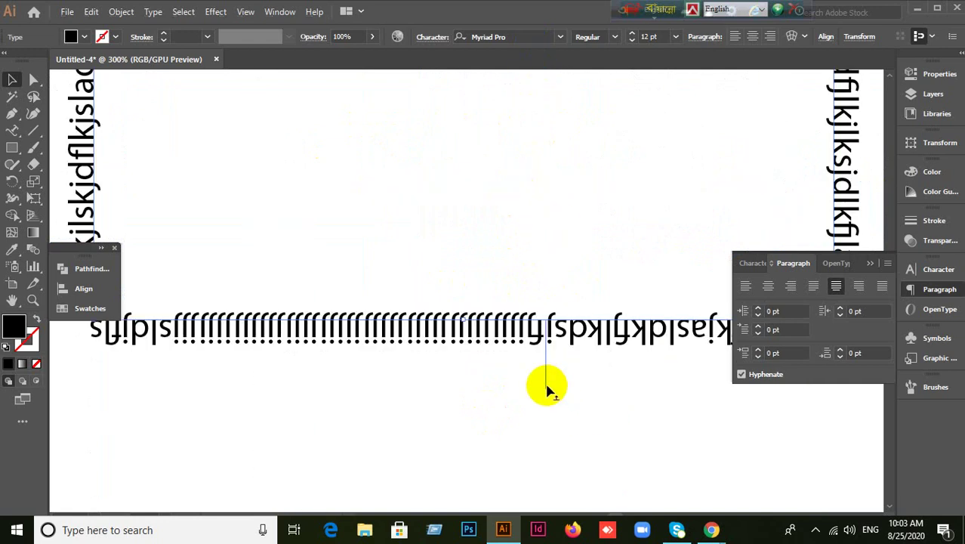
{"action": "left_click_drag", "start_coordinate": [547, 386], "coordinate": [547, 293]}
{"action": "left_click", "coordinate": [569, 392]}
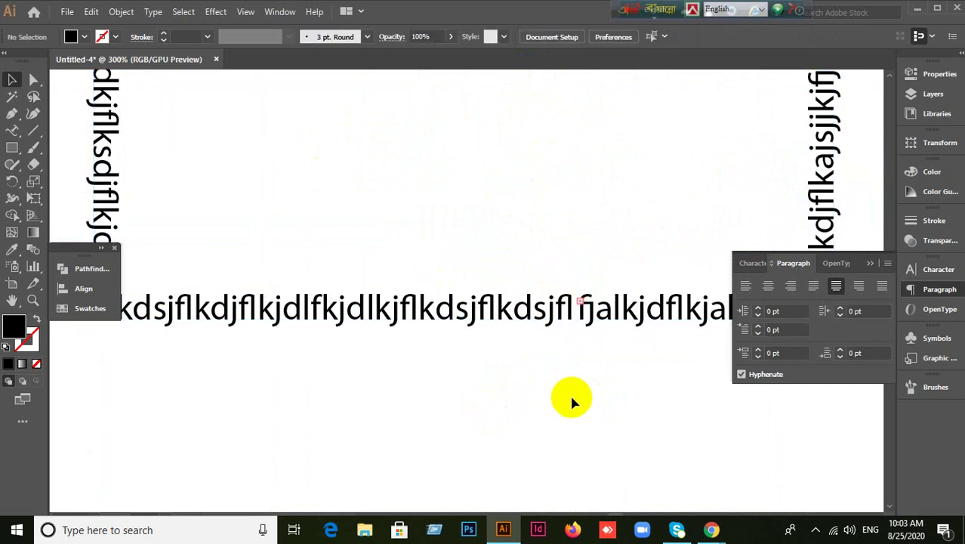
{"action": "key", "text": "ctrl+1"}
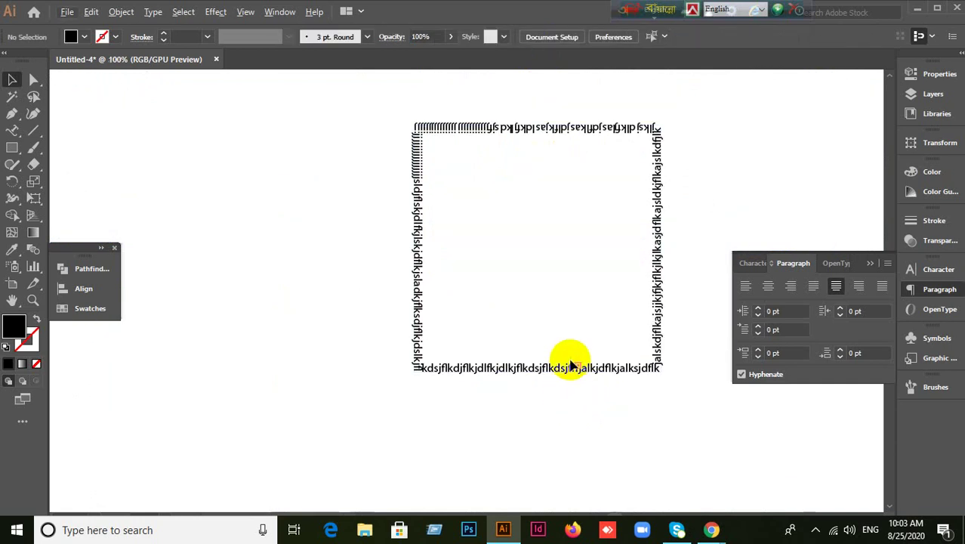
Marquee-select the path text and flip the bottom run across the square's edge.
{"action": "left_click_drag", "start_coordinate": [560, 338], "coordinate": [589, 393]}
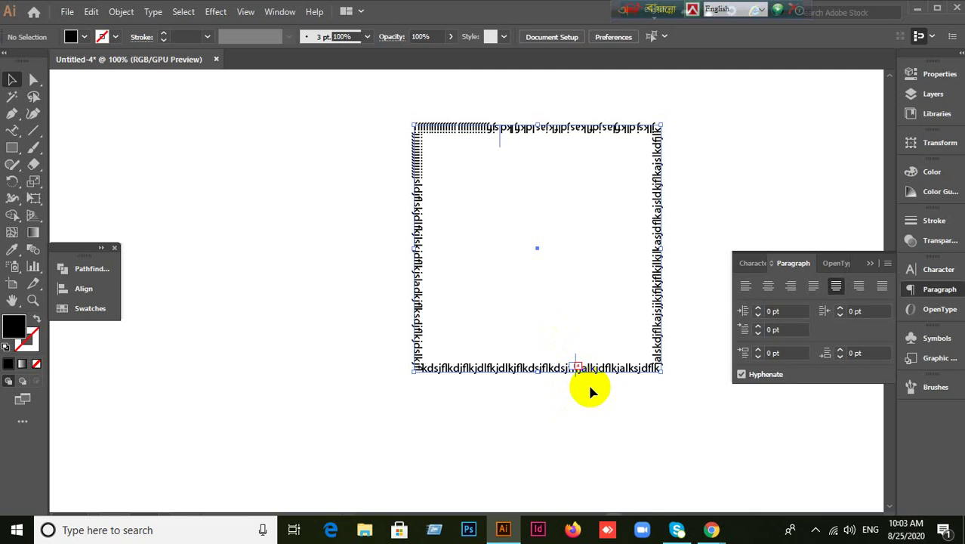
{"action": "scroll", "coordinate": [588, 381], "scroll_direction": "up", "scroll_amount": 3}
{"action": "scroll", "coordinate": [588, 382], "scroll_direction": "down", "scroll_amount": 1}
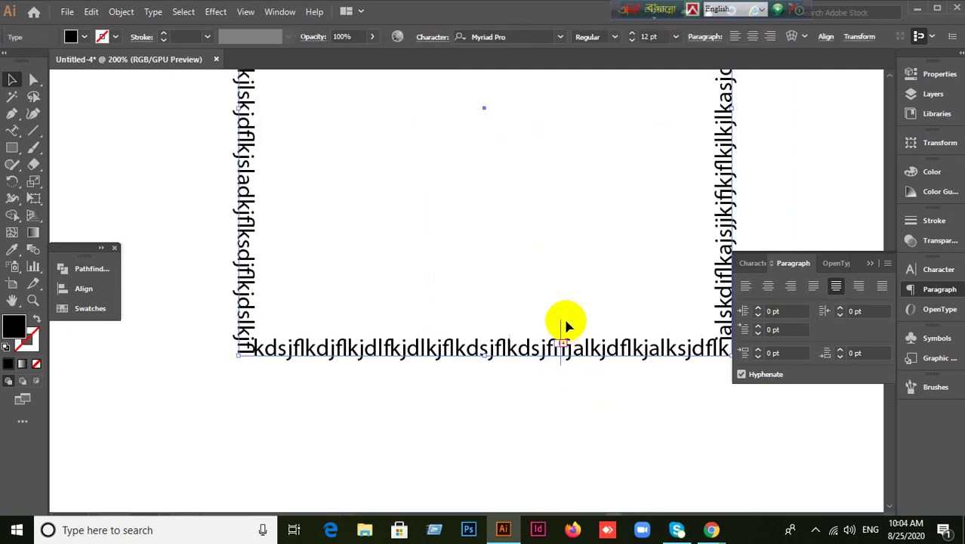
{"action": "left_click_drag", "start_coordinate": [563, 323], "coordinate": [564, 402]}
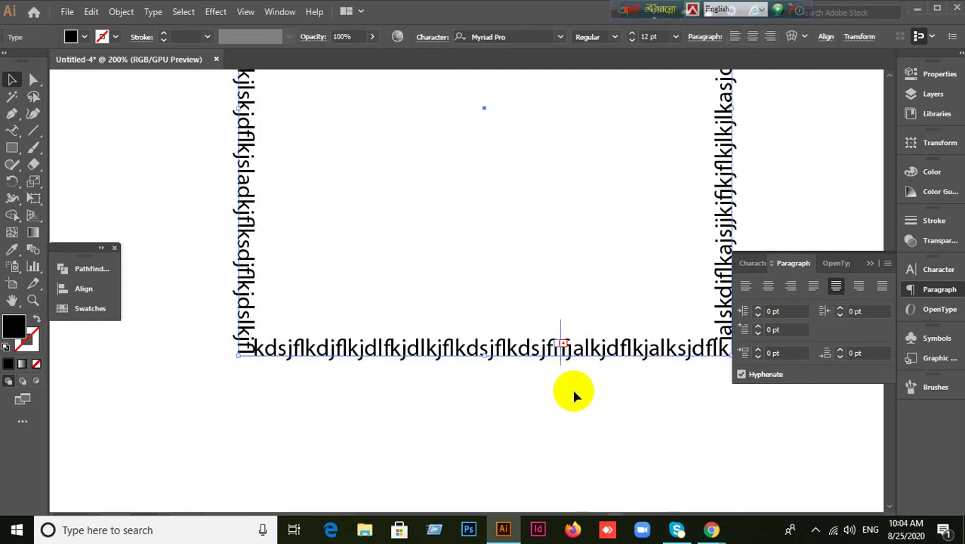
{"action": "left_click", "coordinate": [513, 234]}
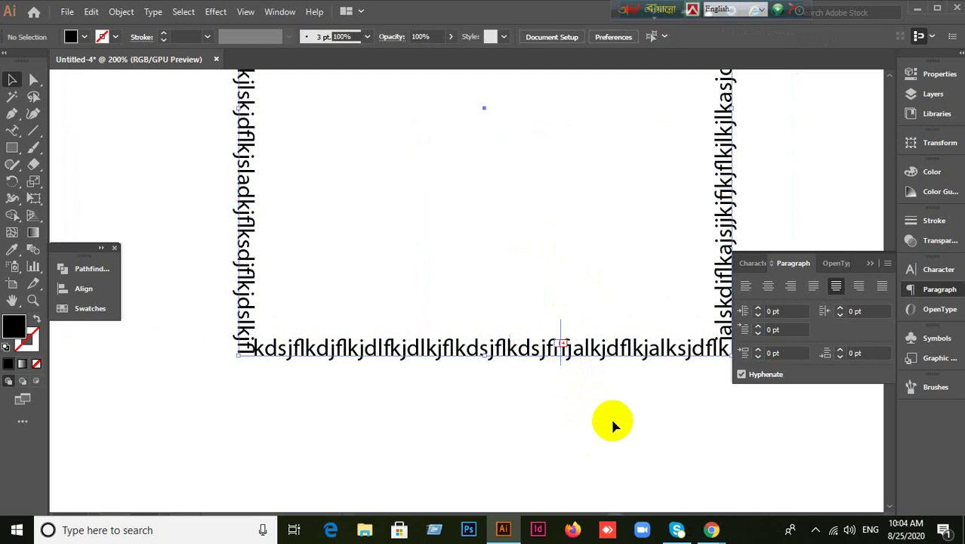
Zoom out to see the whole text frame and reselect the path text near its start point.
{"action": "key", "text": "ctrl+minus"}
{"action": "key", "text": "ctrl+a"}
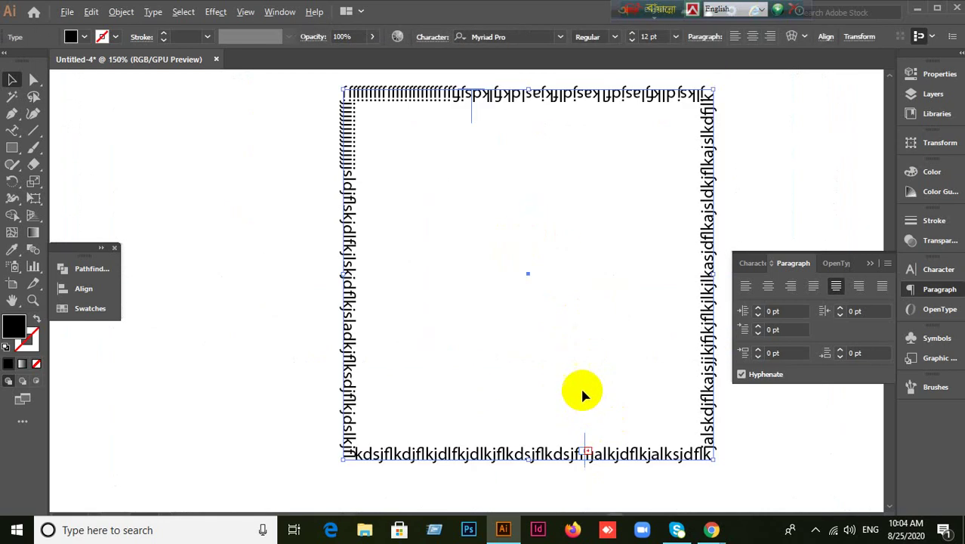
{"action": "scroll", "coordinate": [529, 219], "scroll_direction": "up", "scroll_amount": 2}
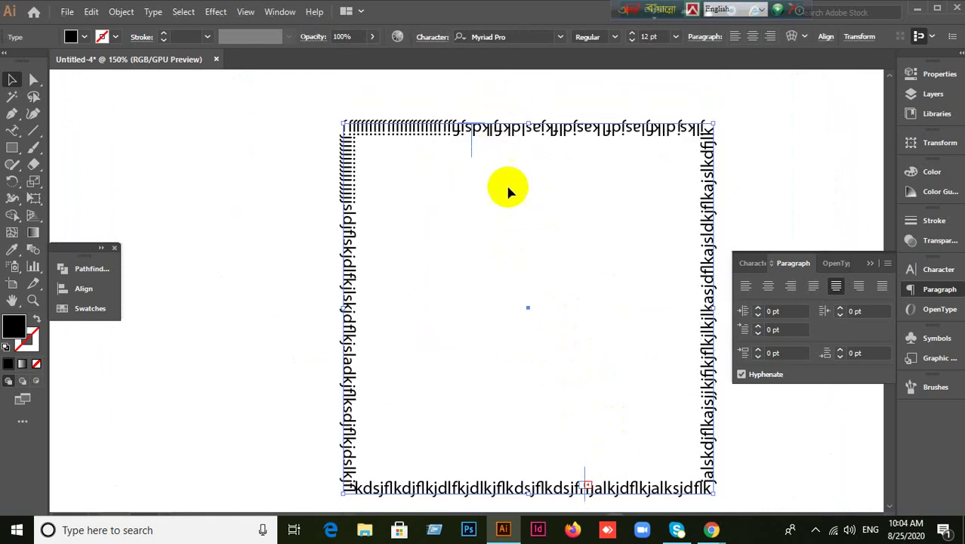
{"action": "scroll", "coordinate": [504, 185], "scroll_direction": "up", "scroll_amount": 3}
{"action": "scroll", "coordinate": [503, 181], "scroll_direction": "down", "scroll_amount": 4}
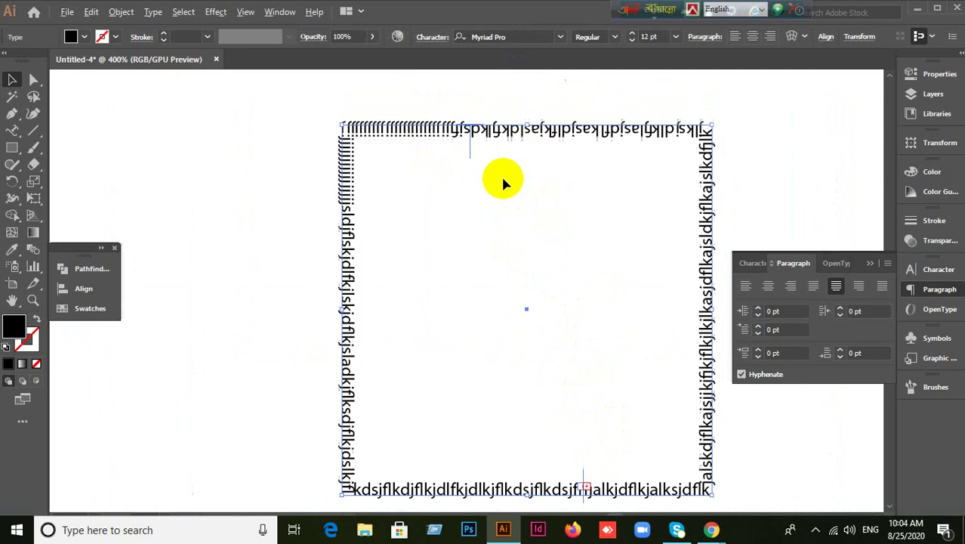
{"action": "left_click", "coordinate": [557, 313]}
{"action": "scroll", "coordinate": [583, 412], "scroll_direction": "up", "scroll_amount": 4}
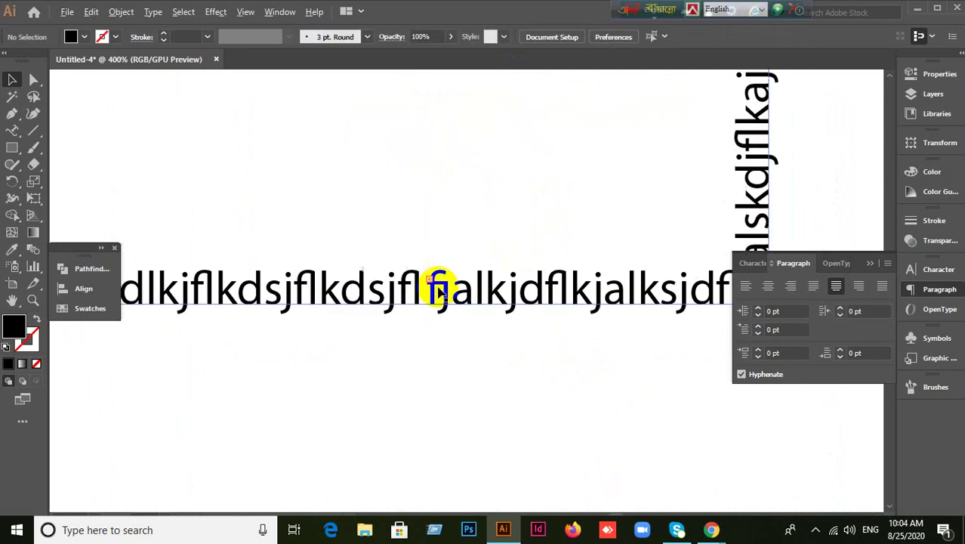
{"action": "left_click_drag", "start_coordinate": [366, 216], "coordinate": [464, 354]}
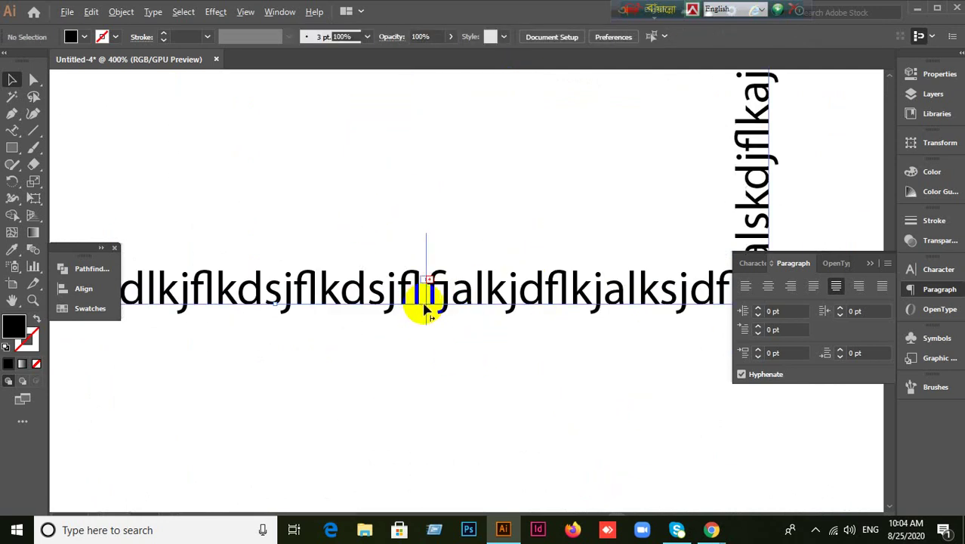
{"action": "scroll", "coordinate": [426, 309], "scroll_direction": "up", "scroll_amount": 4}
{"action": "scroll", "coordinate": [452, 299], "scroll_direction": "down", "scroll_amount": 5}
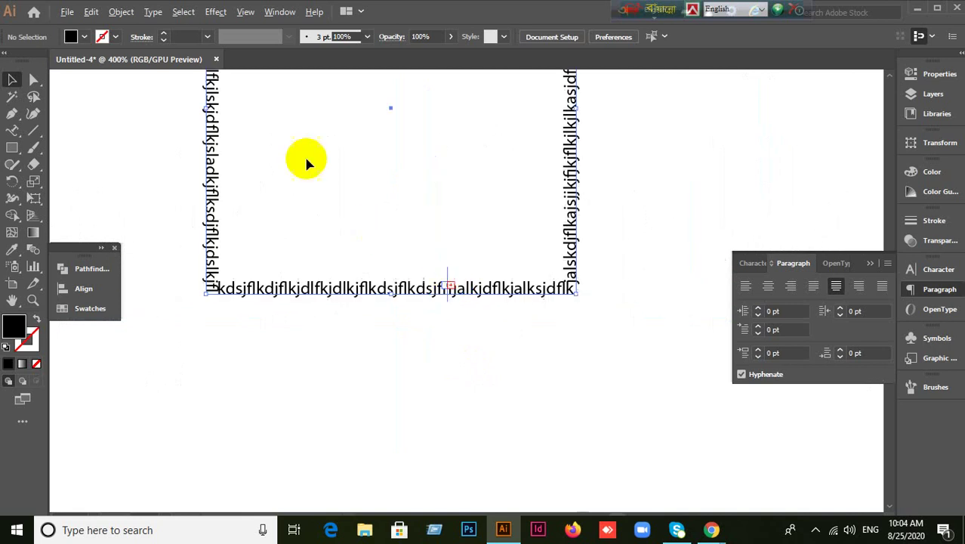
{"action": "scroll", "coordinate": [429, 185], "scroll_direction": "up", "scroll_amount": 8}
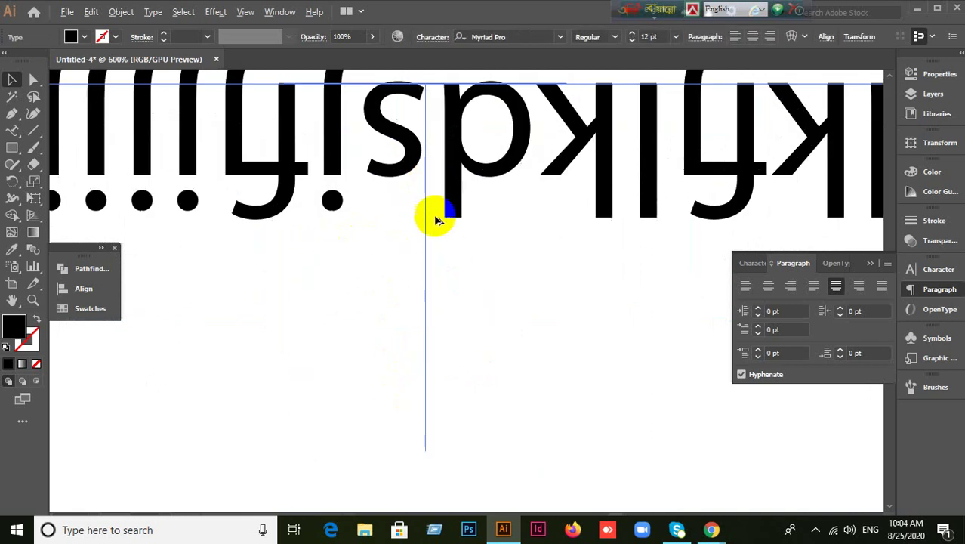
{"action": "scroll", "coordinate": [428, 226], "scroll_direction": "down", "scroll_amount": 3}
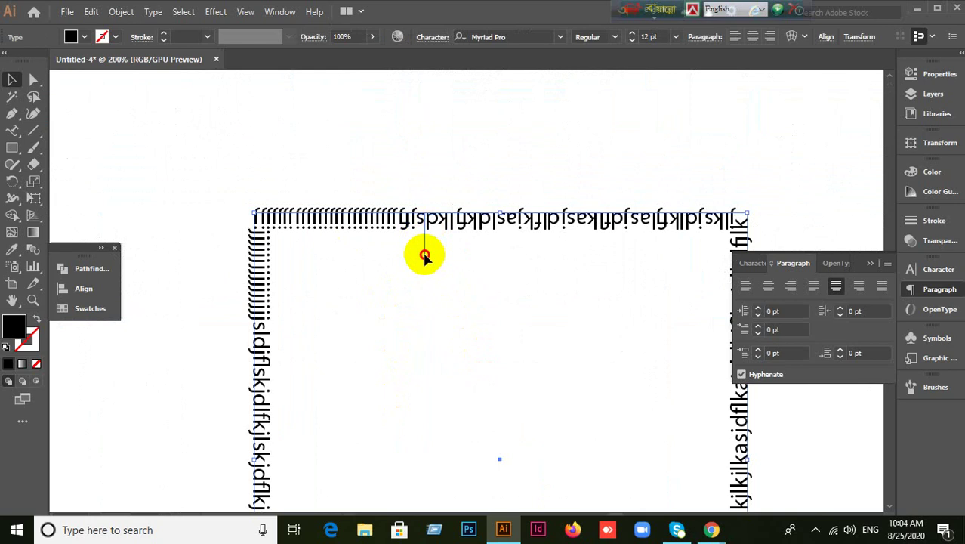
Flip the path text back outside, then marquee-select all the wrap-around text and delete it.
{"action": "left_click_drag", "start_coordinate": [424, 257], "coordinate": [420, 179]}
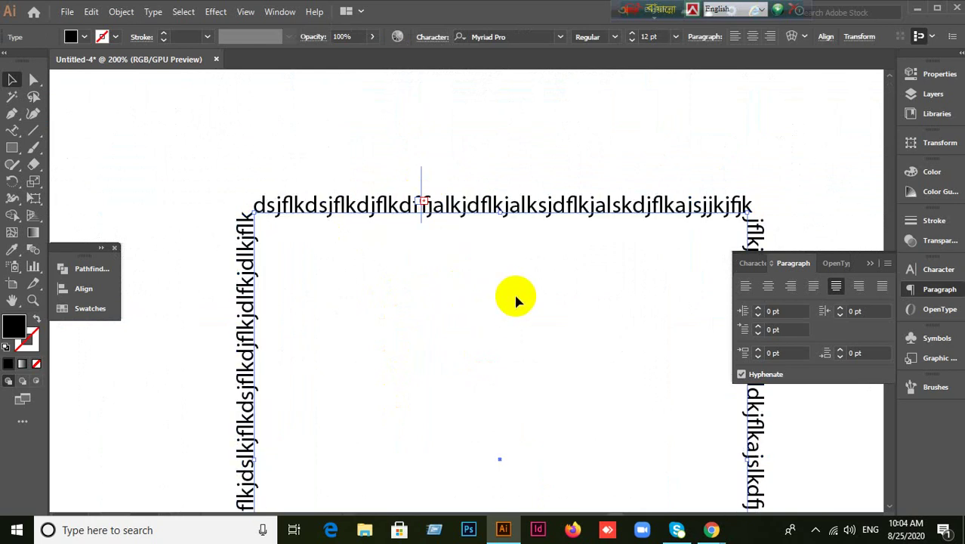
{"action": "left_click_drag", "start_coordinate": [575, 296], "coordinate": [474, 144]}
{"action": "left_click_drag", "start_coordinate": [578, 338], "coordinate": [566, 216]}
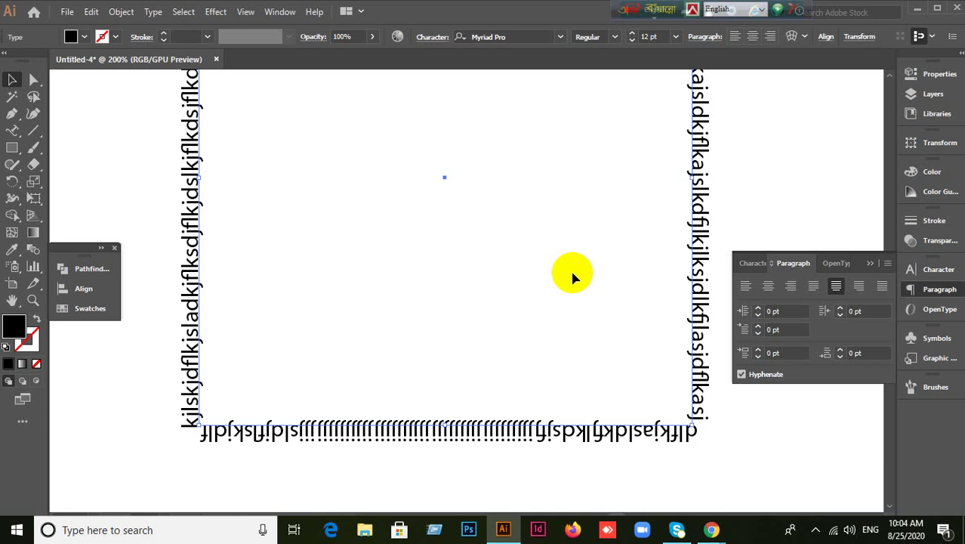
{"action": "left_click_drag", "start_coordinate": [137, 206], "coordinate": [395, 430]}
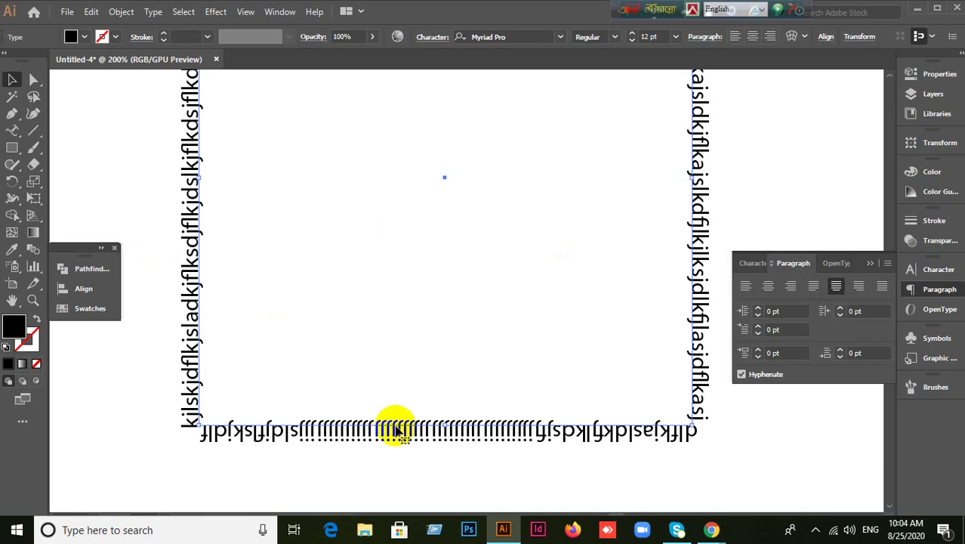
{"action": "key", "text": "Delete"}
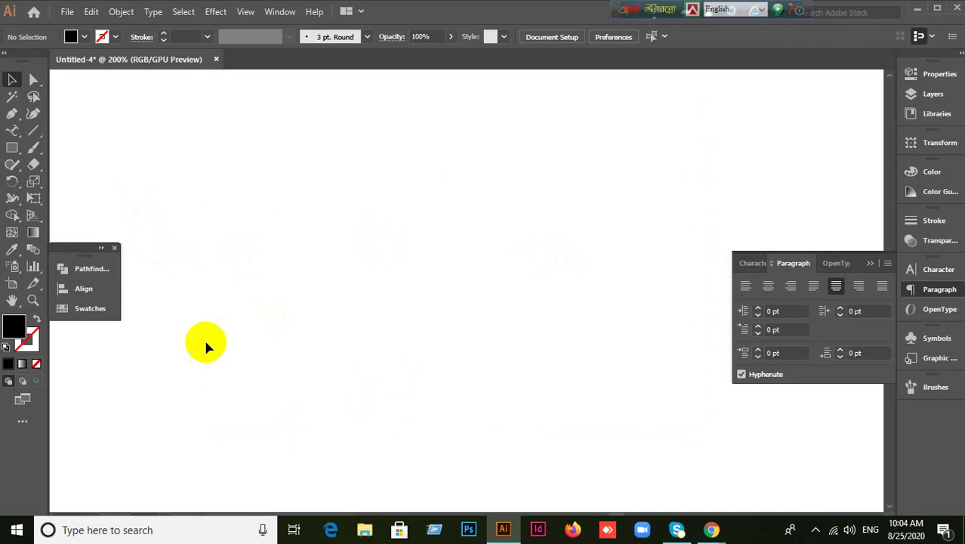
{"action": "left_click_drag", "start_coordinate": [13, 143], "coordinate": [58, 182]}
{"action": "mouse_move", "coordinate": [359, 219]}
{"action": "left_mouse_down"}
{"action": "mouse_move", "coordinate": [518, 412]}
{"action": "mouse_move", "coordinate": [553, 413]}
{"action": "left_mouse_up"}
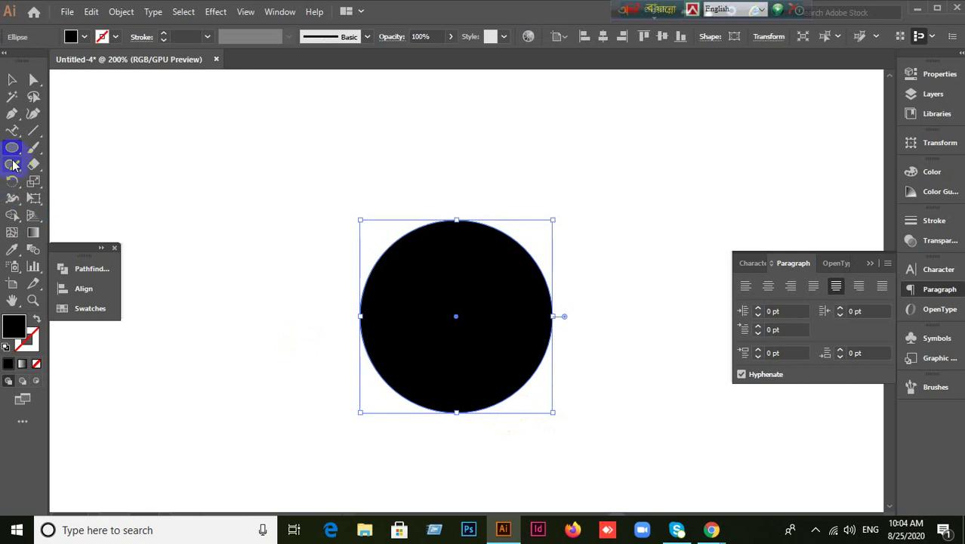
{"action": "left_click_drag", "start_coordinate": [17, 137], "coordinate": [65, 162]}
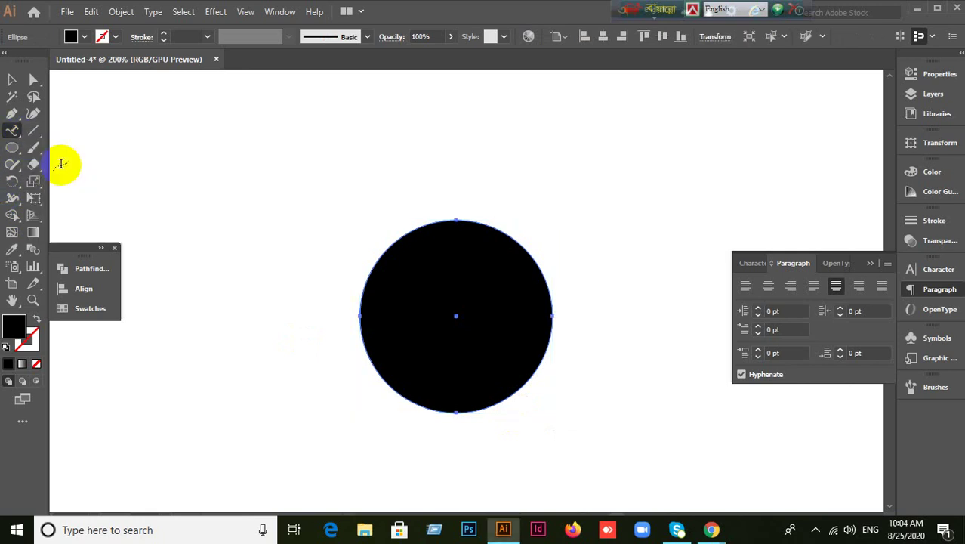
{"action": "left_click", "coordinate": [436, 216]}
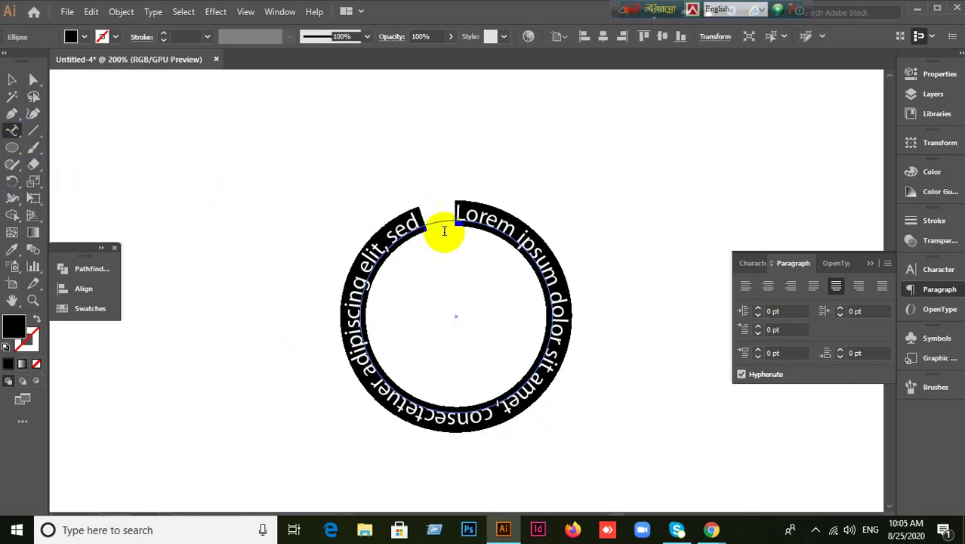
{"action": "left_click", "coordinate": [12, 79]}
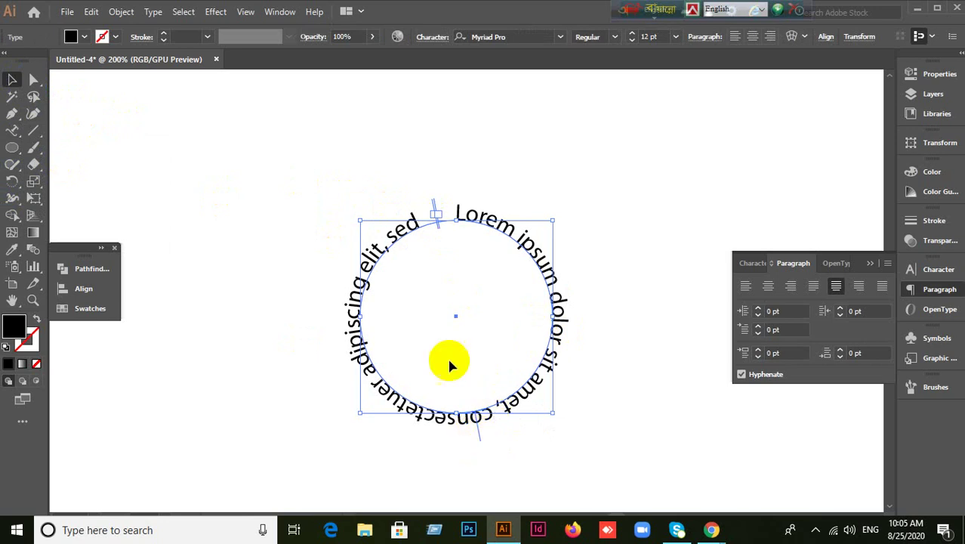
{"action": "scroll", "coordinate": [452, 223], "scroll_direction": "up", "scroll_amount": 2}
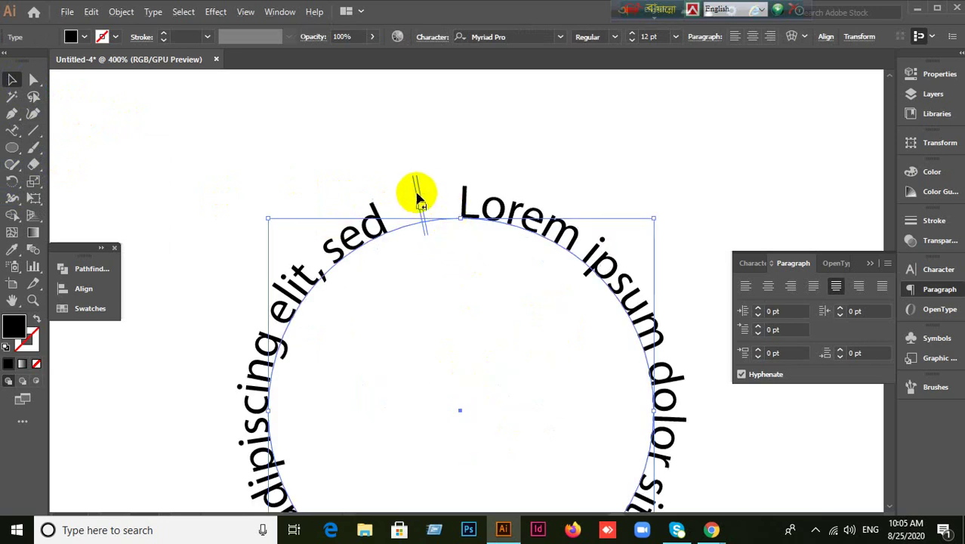
{"action": "left_click_drag", "start_coordinate": [421, 191], "coordinate": [474, 253]}
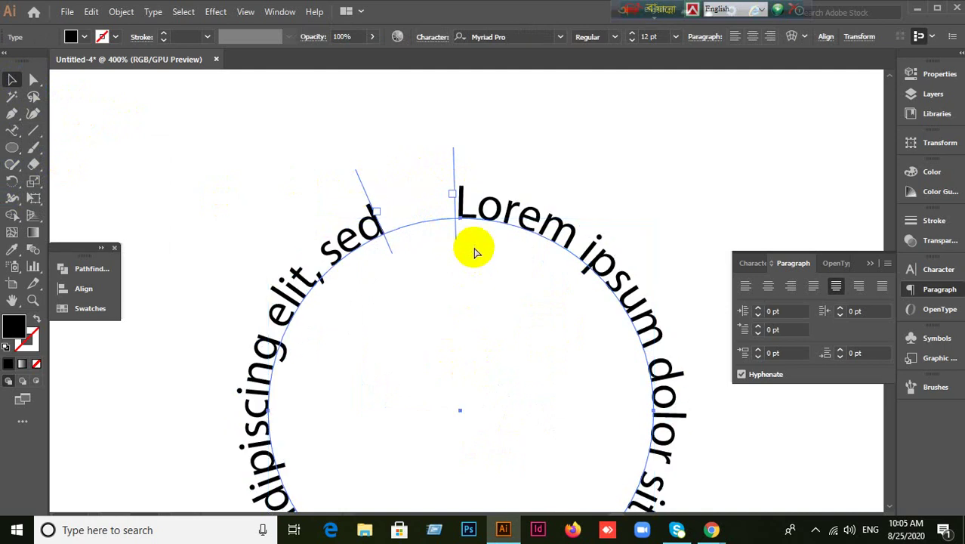
{"action": "scroll", "coordinate": [497, 317], "scroll_direction": "down", "scroll_amount": 4}
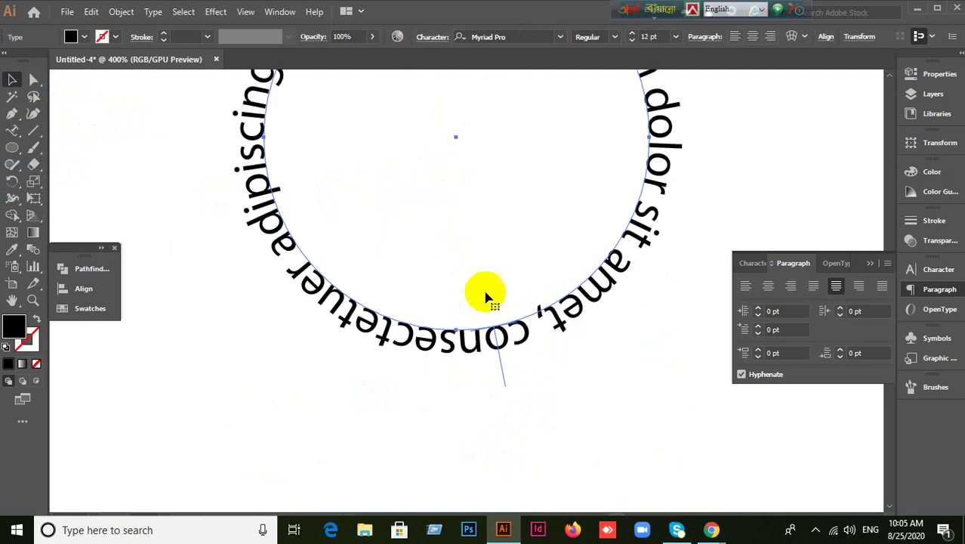
{"action": "left_click_drag", "start_coordinate": [507, 385], "coordinate": [492, 312]}
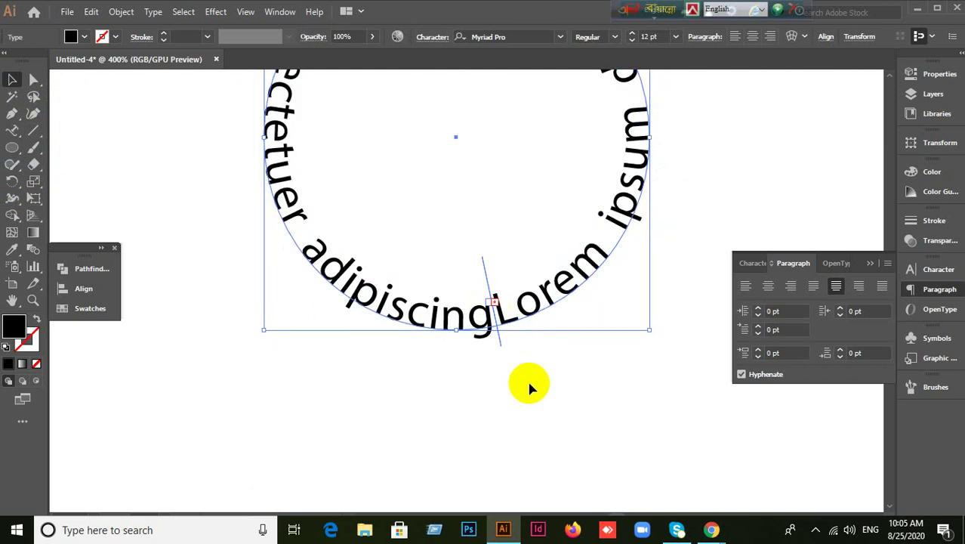
{"action": "scroll", "coordinate": [528, 384], "scroll_direction": "up", "scroll_amount": 2}
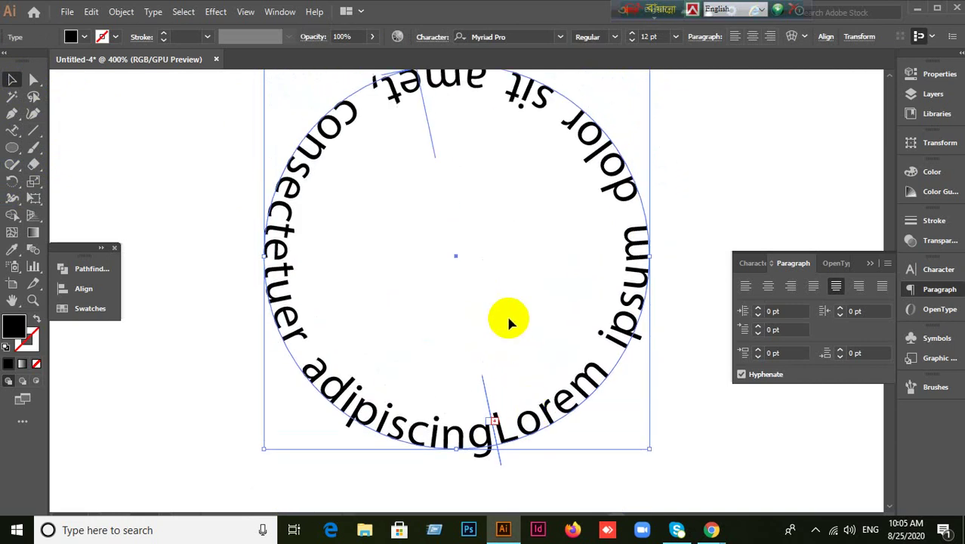
{"action": "left_click", "coordinate": [76, 119]}
{"action": "left_click_drag", "start_coordinate": [169, 146], "coordinate": [580, 362]}
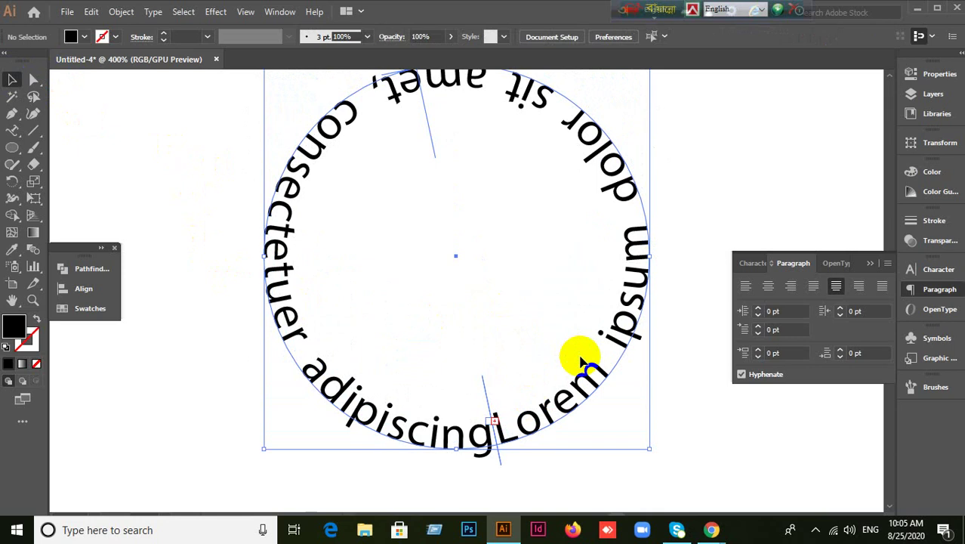
{"action": "key", "text": "Delete"}
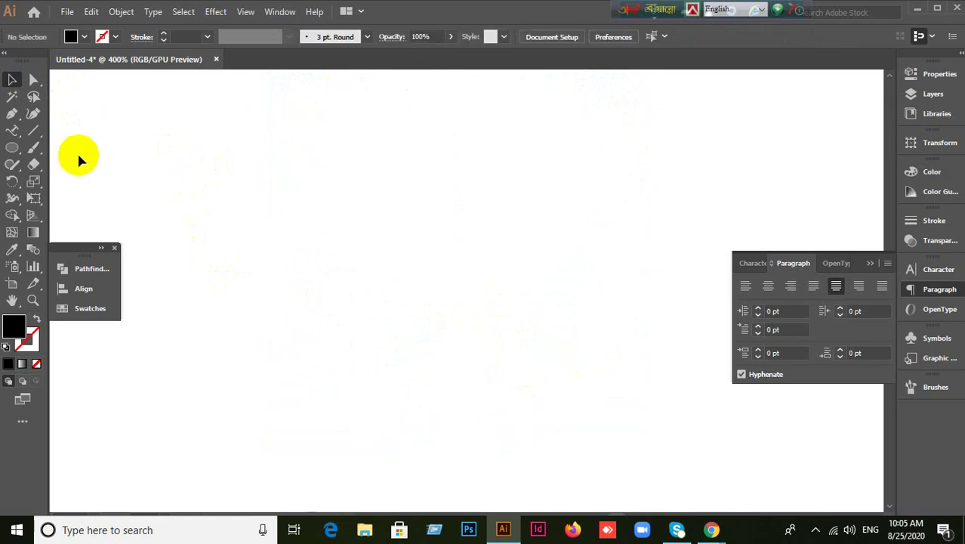
{"action": "left_click", "coordinate": [13, 131]}
{"action": "left_click", "coordinate": [97, 181]}
{"action": "left_click_drag", "start_coordinate": [11, 134], "coordinate": [75, 187]}
{"action": "left_click", "coordinate": [437, 164]}
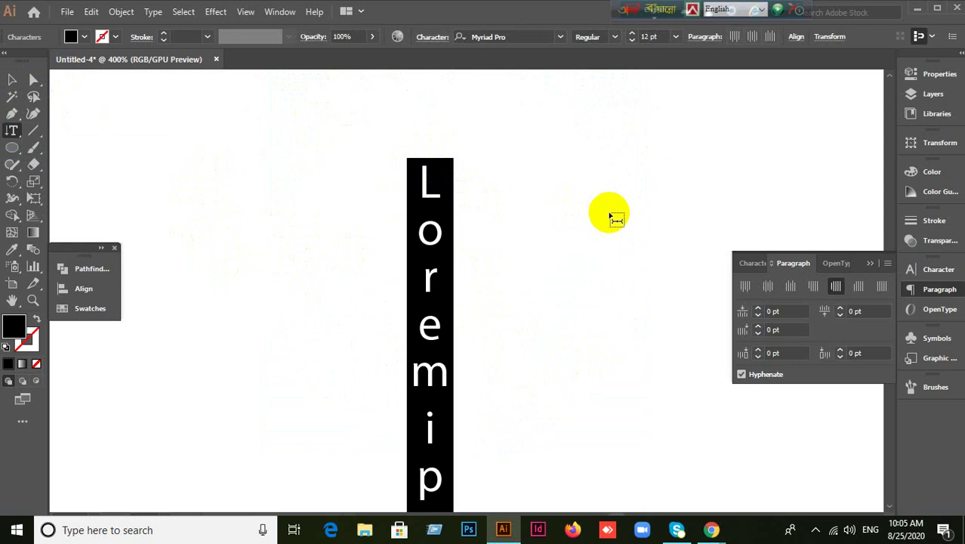
{"action": "scroll", "coordinate": [614, 214], "scroll_direction": "down", "scroll_amount": 1}
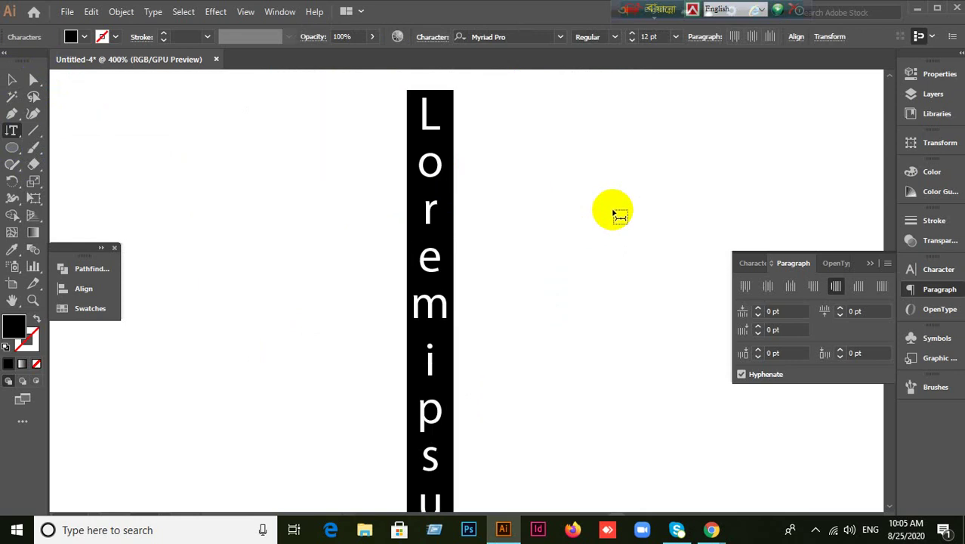
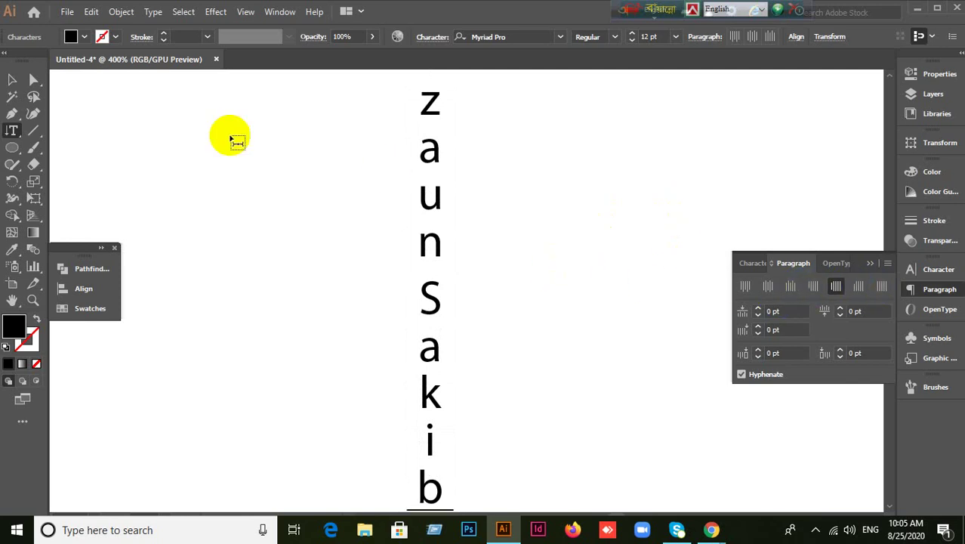
{"action": "left_click", "coordinate": [11, 78]}
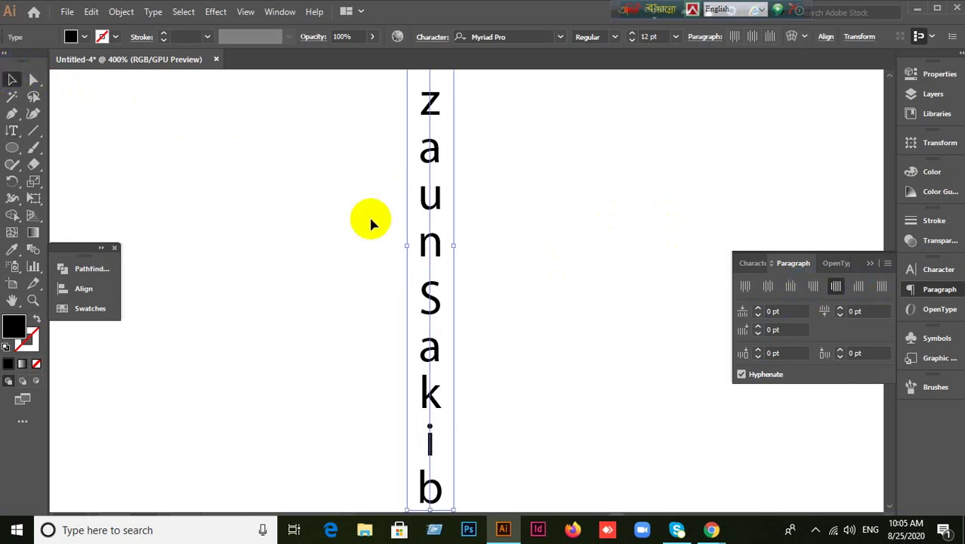
{"action": "key", "text": "Delete"}
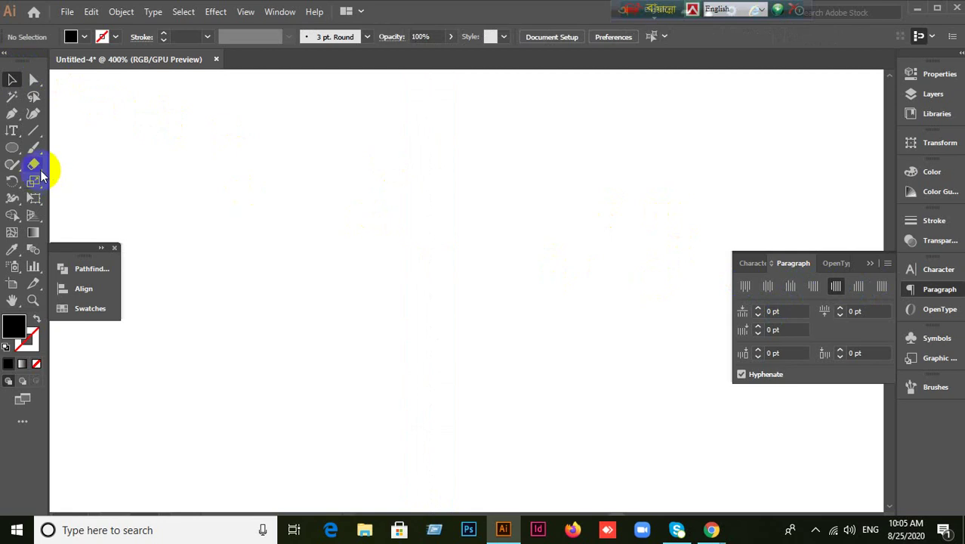
{"action": "left_click", "coordinate": [15, 134]}
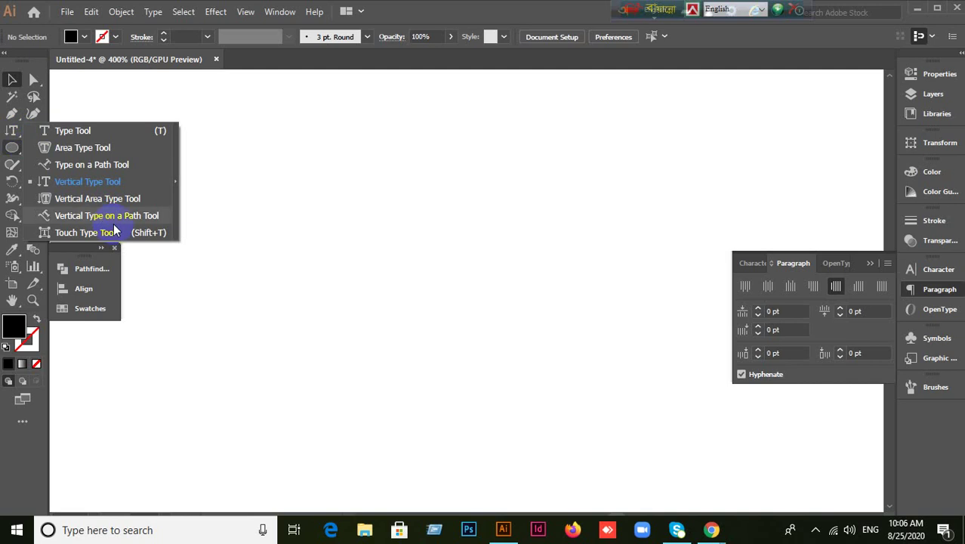
Draw a large hexagon left of centre with the Polygon tool.
{"action": "left_click", "coordinate": [102, 186]}
{"action": "left_click", "coordinate": [13, 149]}
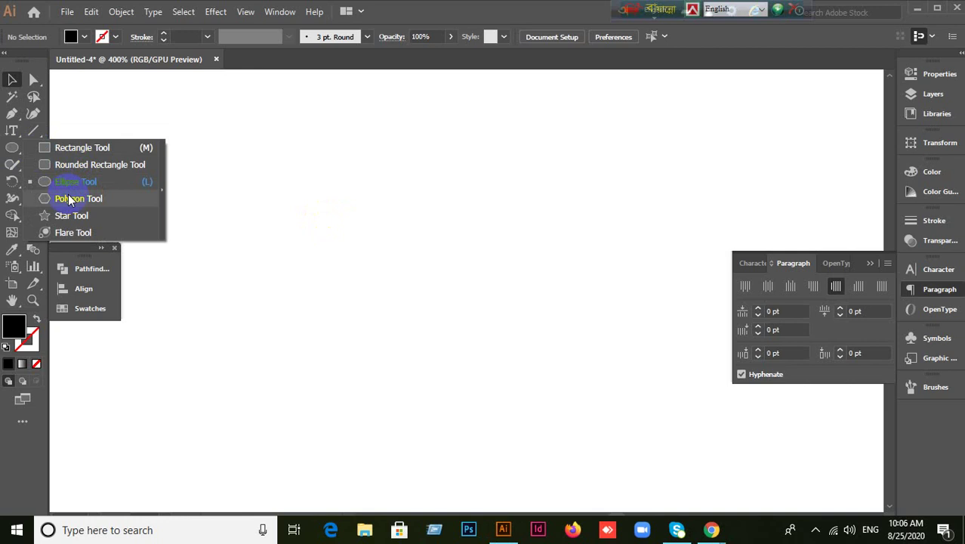
{"action": "left_click", "coordinate": [72, 197]}
{"action": "left_click_drag", "start_coordinate": [273, 143], "coordinate": [495, 300]}
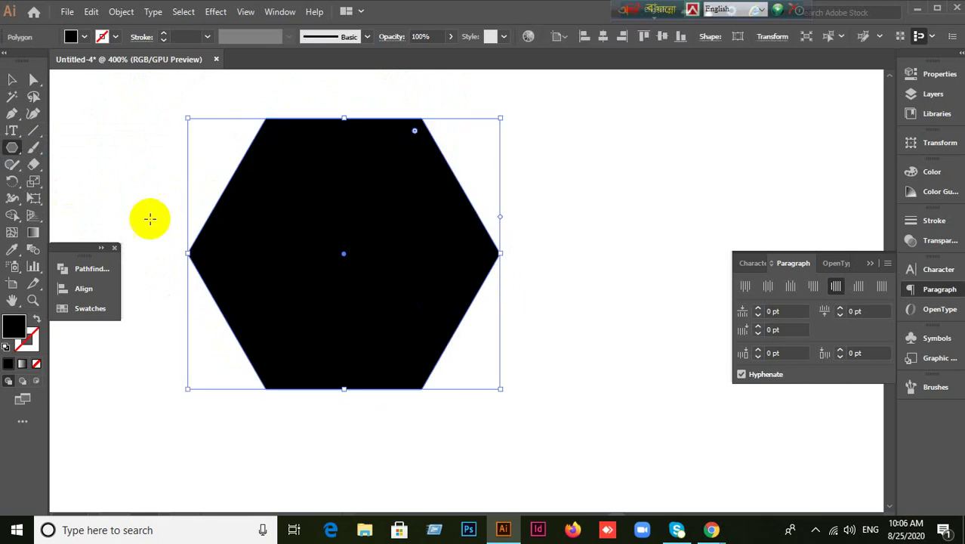
Fill the hexagon with vertical area type reading 'kjlkdsjalkljl'.
{"action": "left_click", "coordinate": [16, 139]}
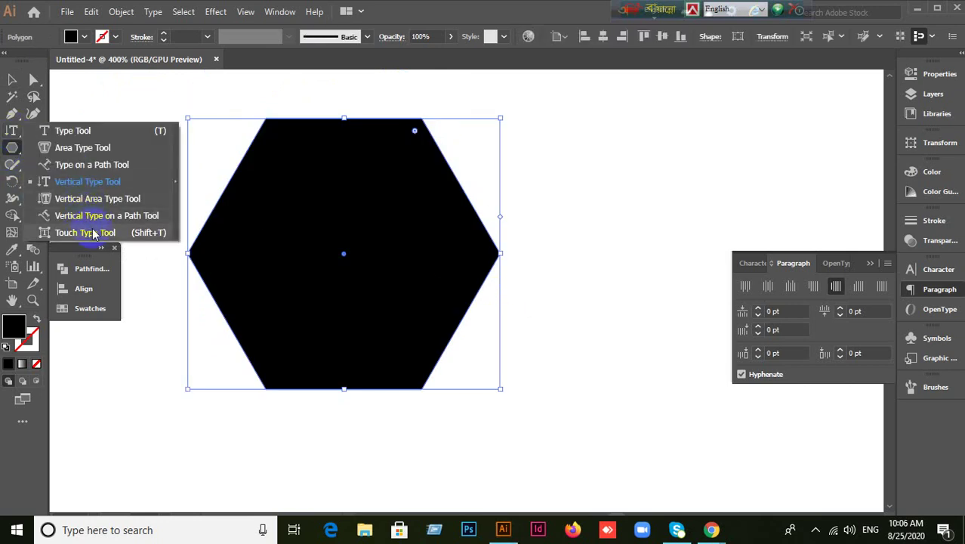
{"action": "left_click", "coordinate": [99, 201]}
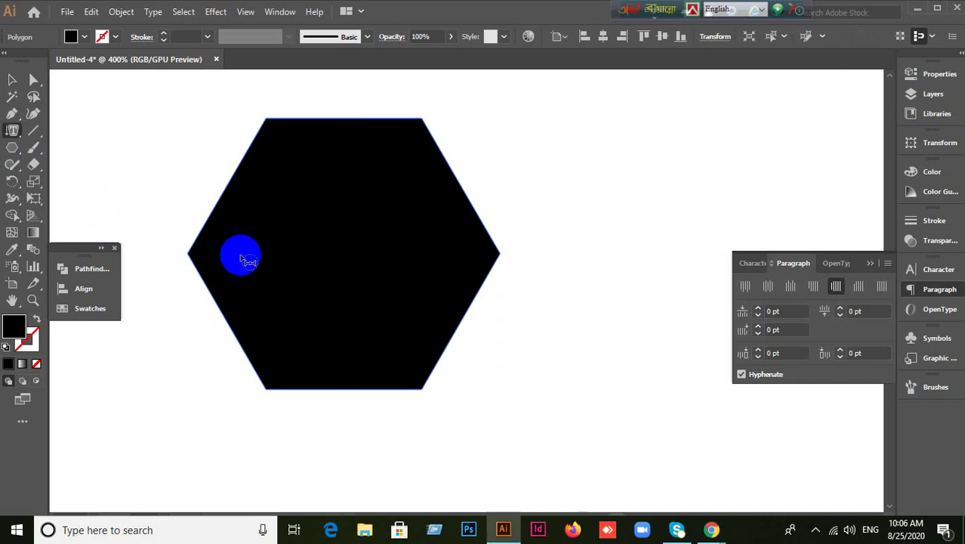
{"action": "left_click", "coordinate": [232, 181]}
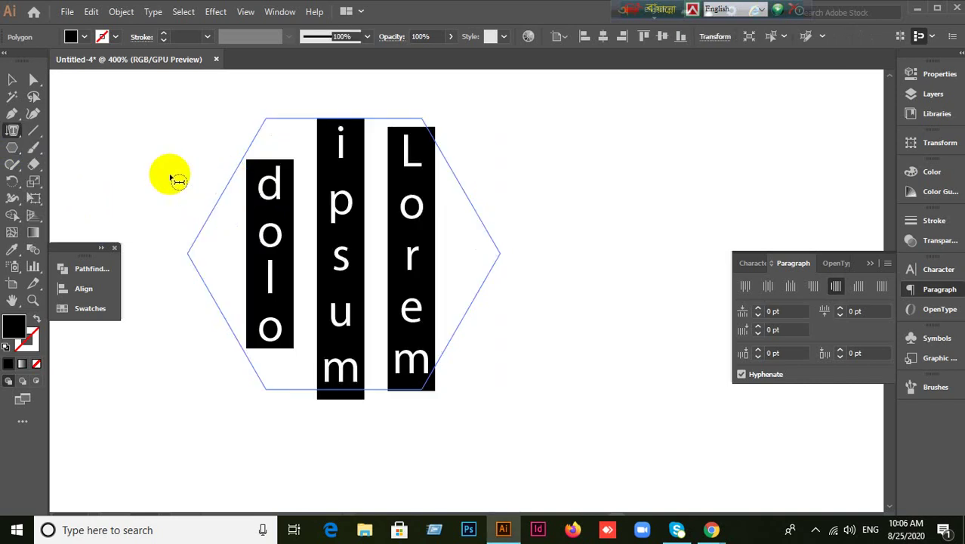
{"action": "type", "text": "kjlkdsjalkljl"}
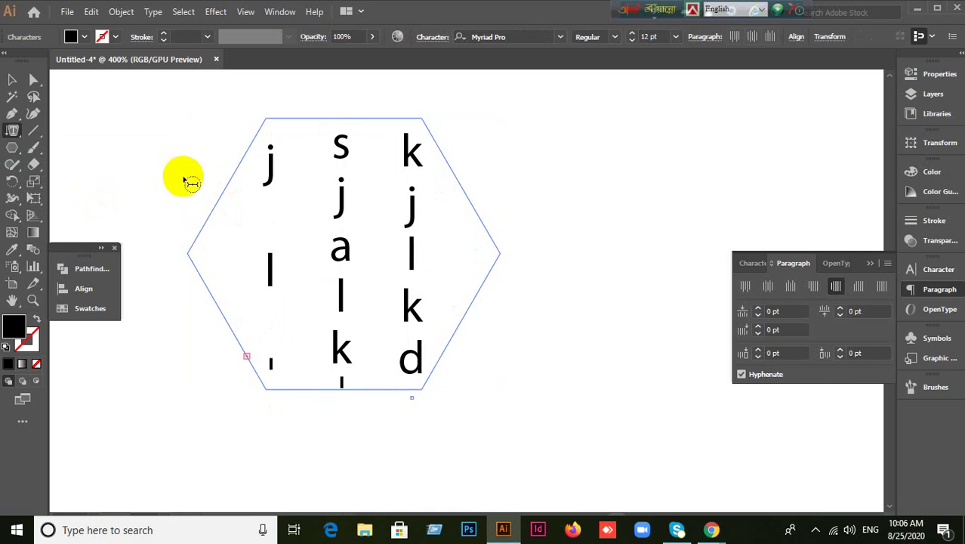
Set the hexagon text's font size to 6 pt.
{"action": "left_click", "coordinate": [745, 263]}
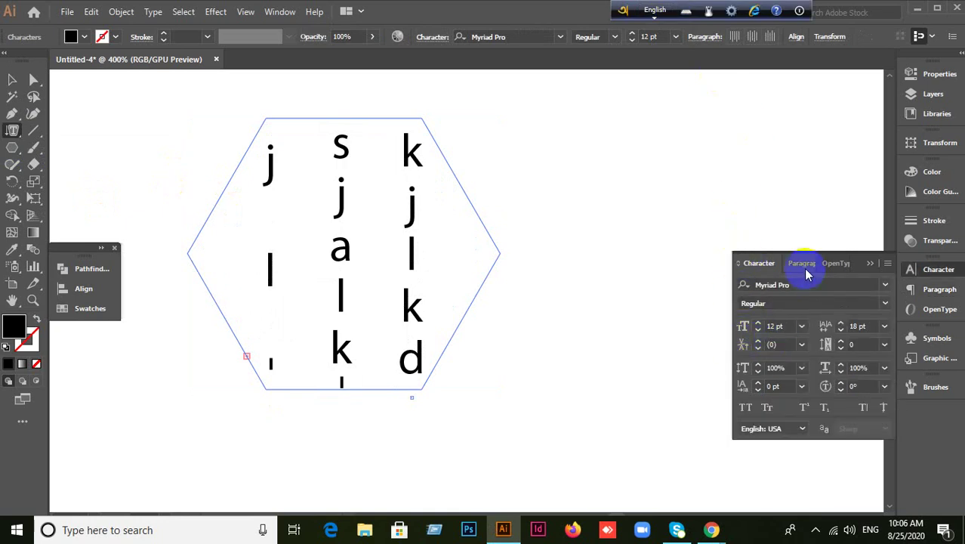
{"action": "left_click", "coordinate": [782, 325]}
{"action": "type", "text": "6"}
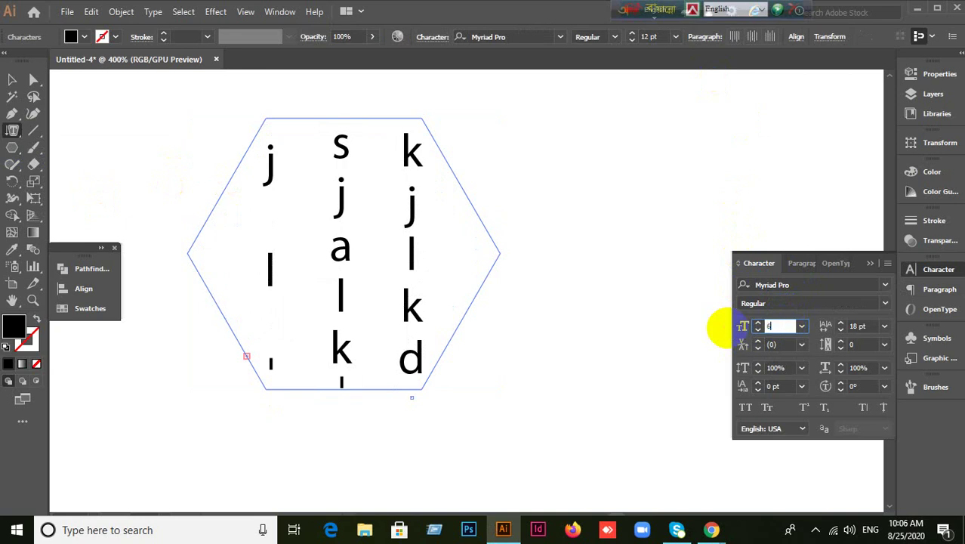
{"action": "key", "text": "Return"}
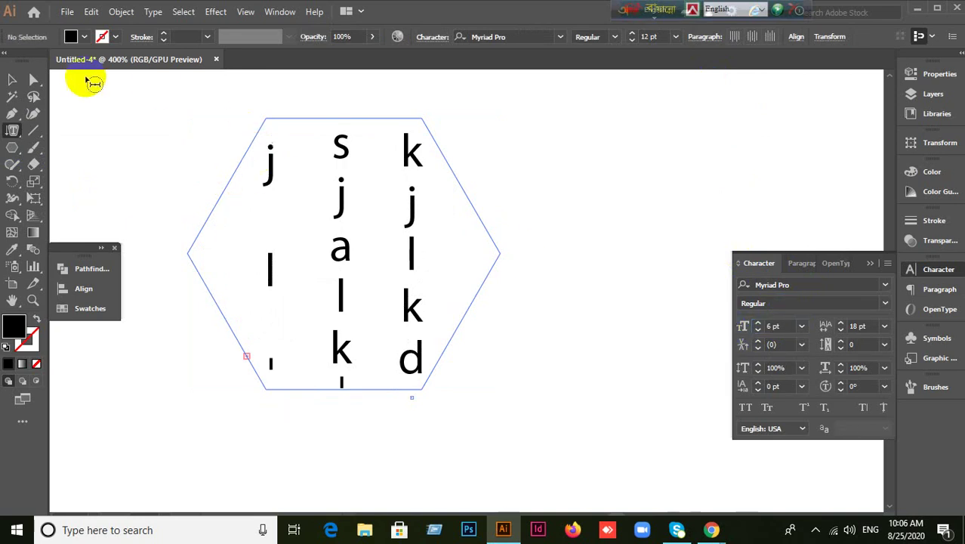
Select and deselect the vertical hexagon text with the Selection tool.
{"action": "left_click", "coordinate": [13, 80]}
{"action": "left_click", "coordinate": [238, 176]}
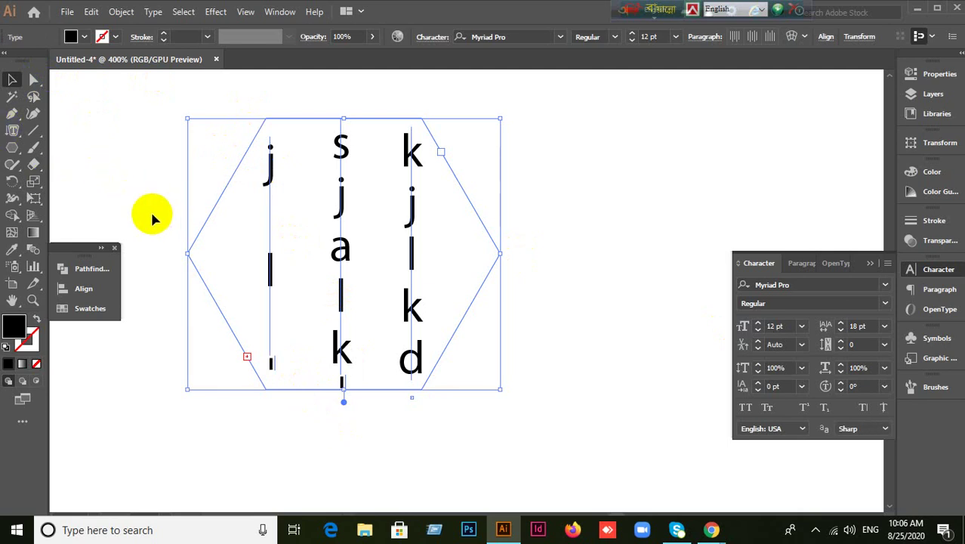
{"action": "left_click", "coordinate": [140, 180]}
{"action": "left_click", "coordinate": [389, 328]}
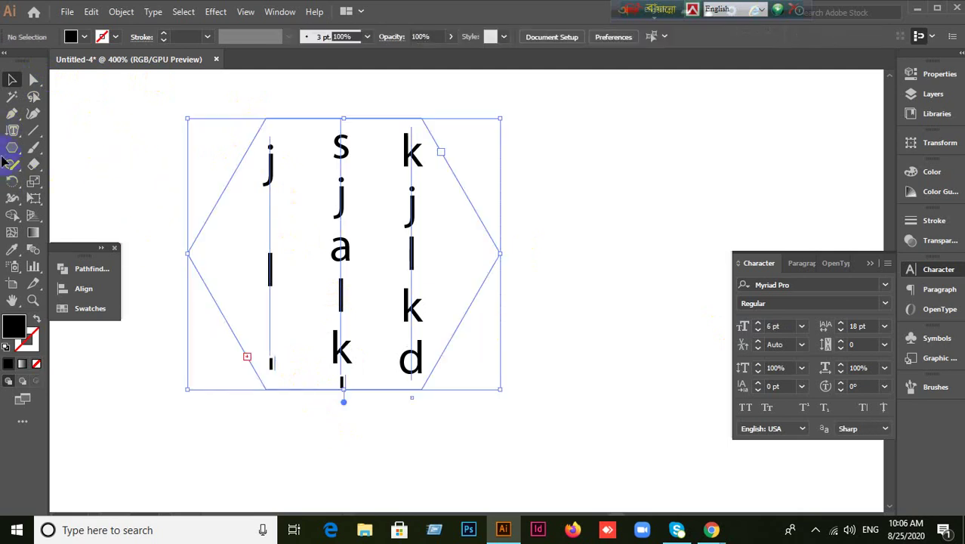
{"action": "left_click", "coordinate": [14, 133]}
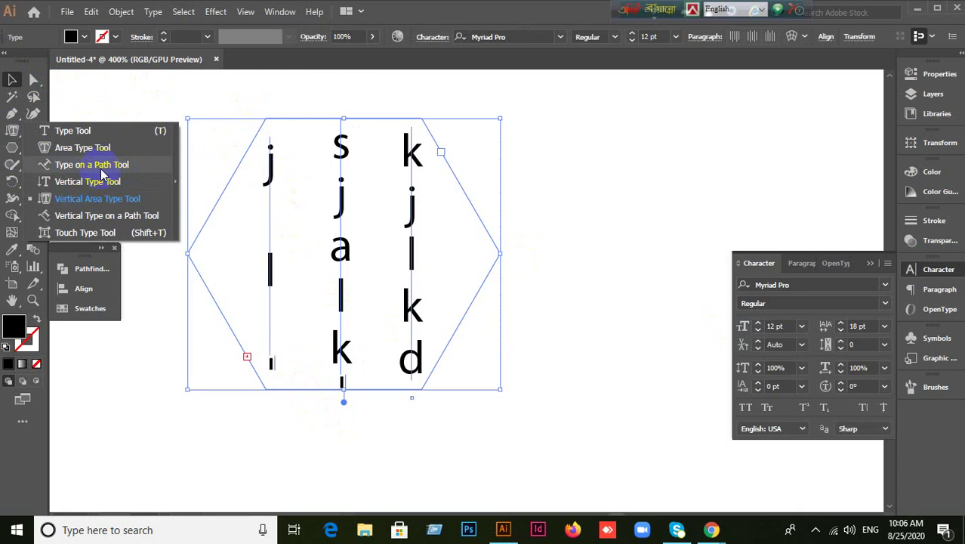
{"action": "left_click", "coordinate": [476, 56]}
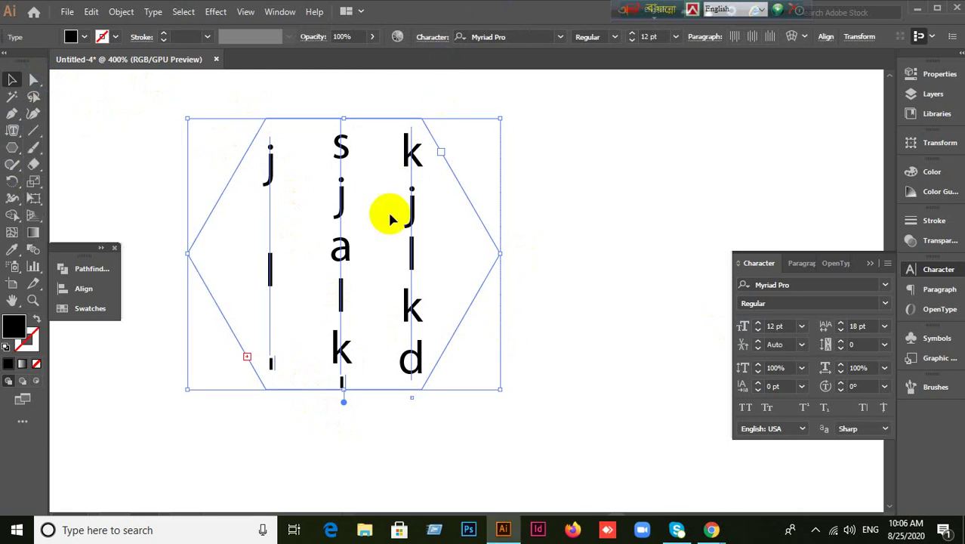
{"action": "left_click", "coordinate": [523, 328]}
{"action": "left_click", "coordinate": [416, 348]}
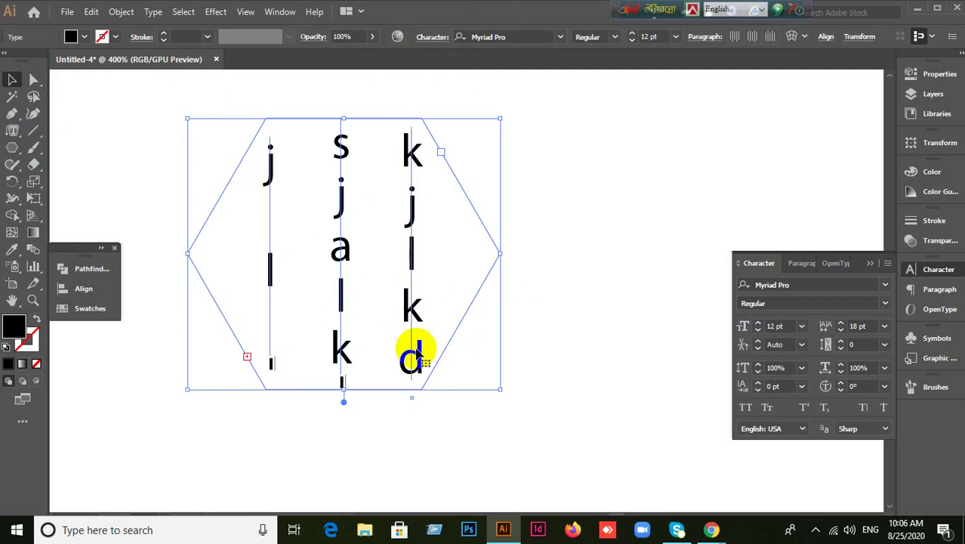
{"action": "left_click", "coordinate": [598, 199]}
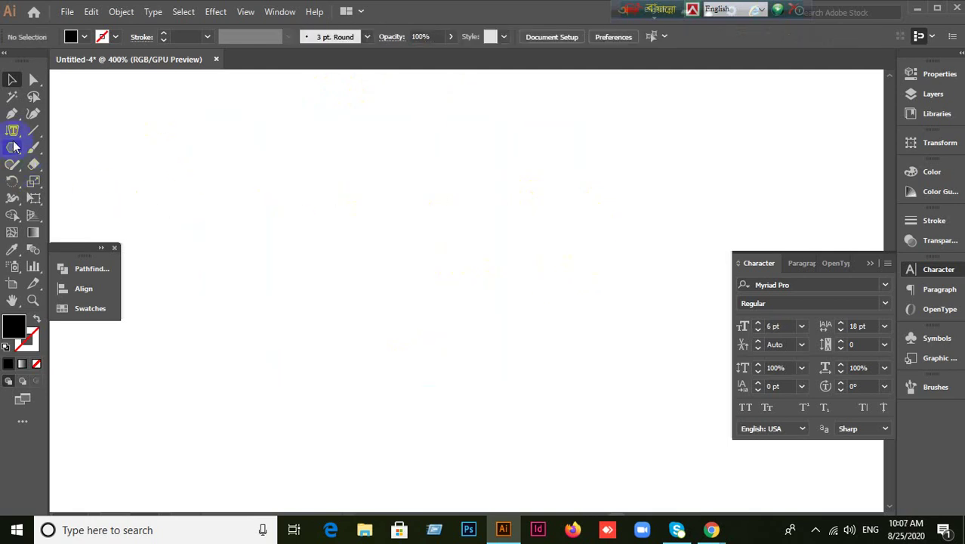
Browse the Type tool flyout, then pick the Rectangle tool from the shape tools list.
{"action": "left_click", "coordinate": [13, 133]}
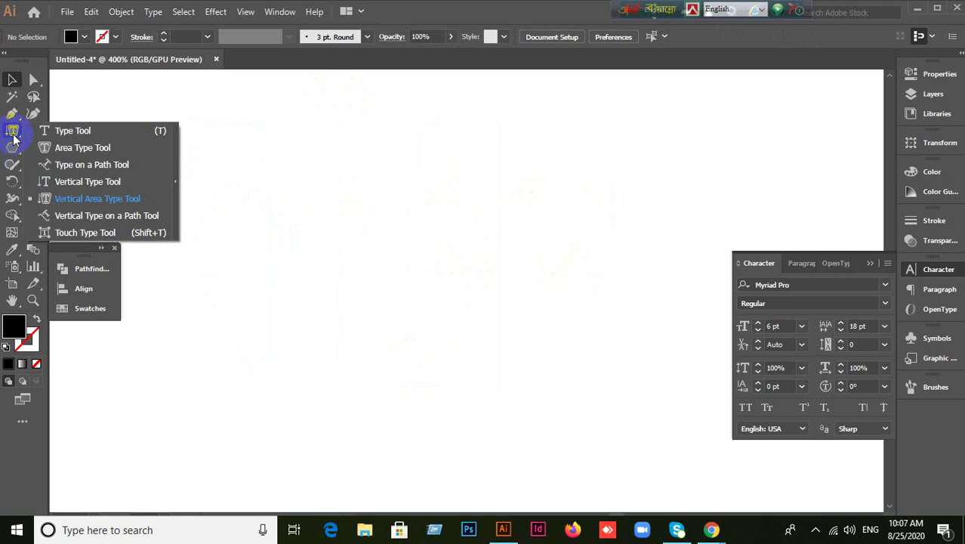
{"action": "left_click", "coordinate": [329, 226]}
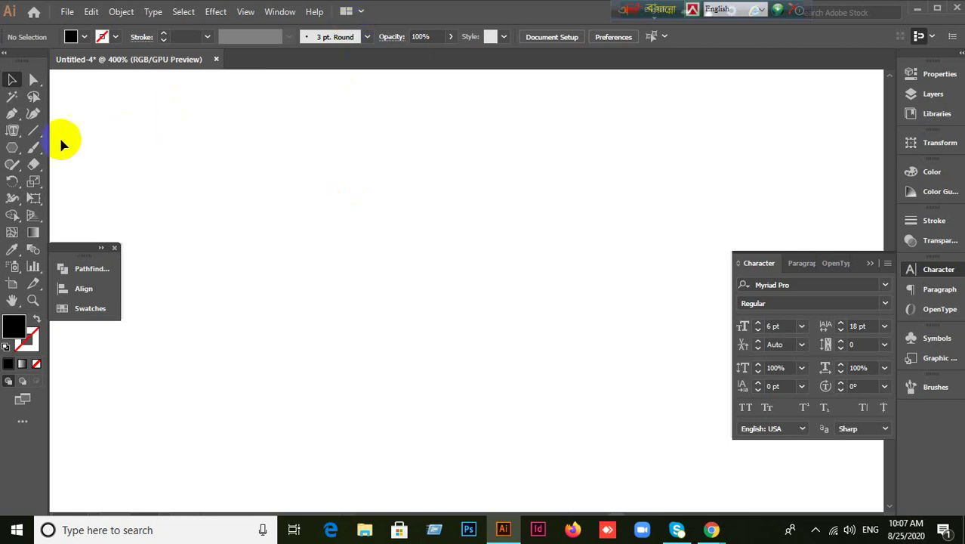
{"action": "left_click", "coordinate": [18, 135]}
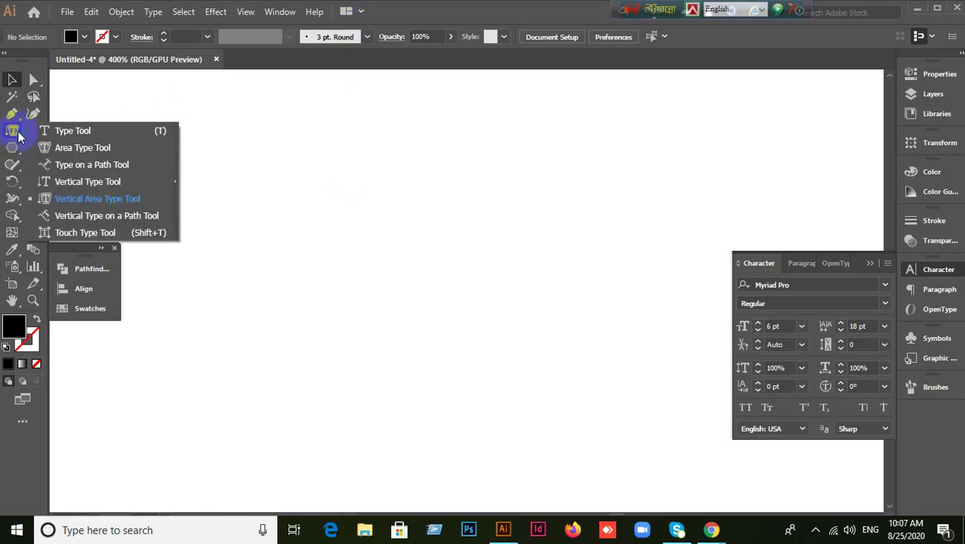
{"action": "left_click", "coordinate": [77, 257]}
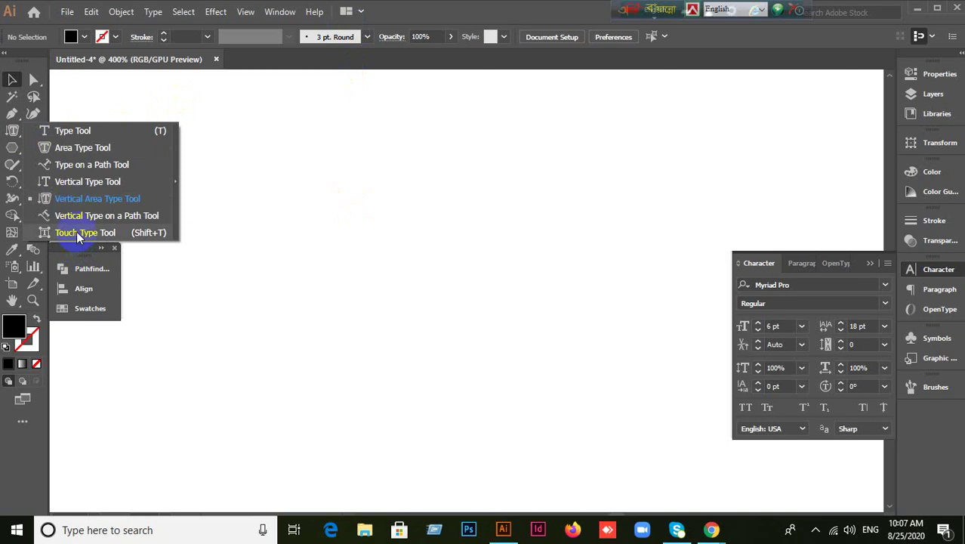
{"action": "left_click", "coordinate": [92, 218]}
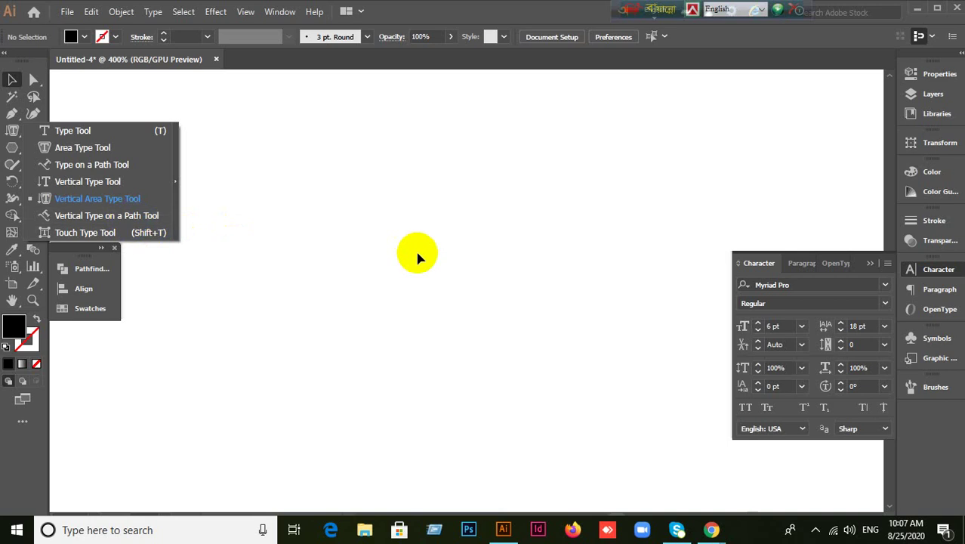
{"action": "left_click", "coordinate": [7, 151]}
{"action": "left_click_drag", "start_coordinate": [2, 162], "coordinate": [32, 146]}
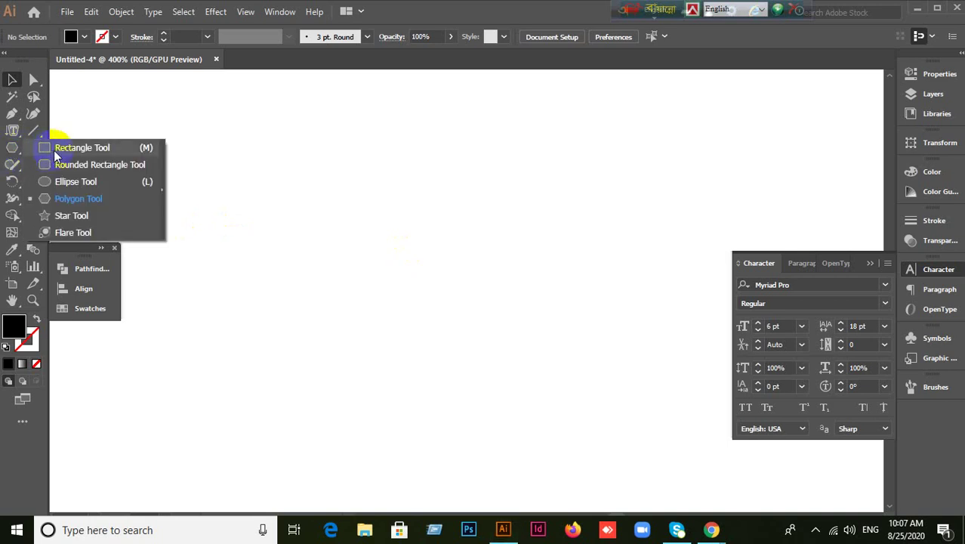
{"action": "left_click_drag", "start_coordinate": [339, 138], "coordinate": [555, 345]}
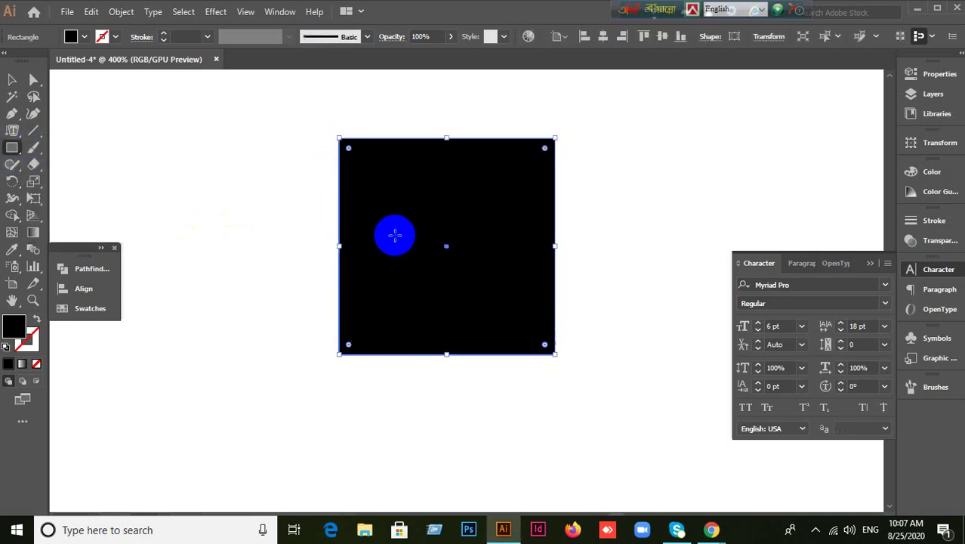
{"action": "left_click", "coordinate": [37, 319]}
{"action": "left_click", "coordinate": [28, 342]}
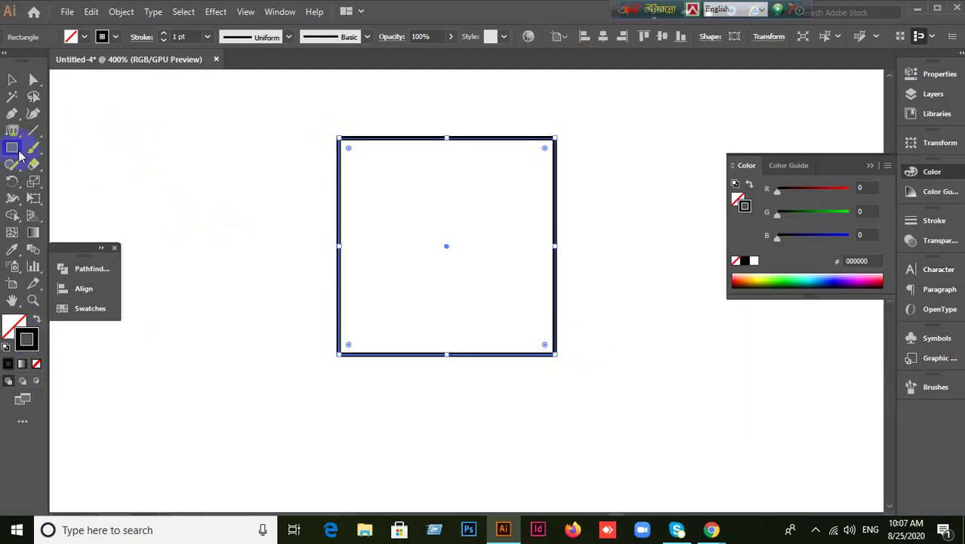
{"action": "mouse_move", "coordinate": [12, 150]}
{"action": "left_mouse_down"}
{"action": "mouse_move", "coordinate": [71, 216]}
{"action": "mouse_move", "coordinate": [29, 128]}
{"action": "mouse_move", "coordinate": [19, 132]}
{"action": "mouse_move", "coordinate": [66, 151]}
{"action": "mouse_move", "coordinate": [88, 241]}
{"action": "mouse_move", "coordinate": [92, 221]}
{"action": "left_mouse_up"}
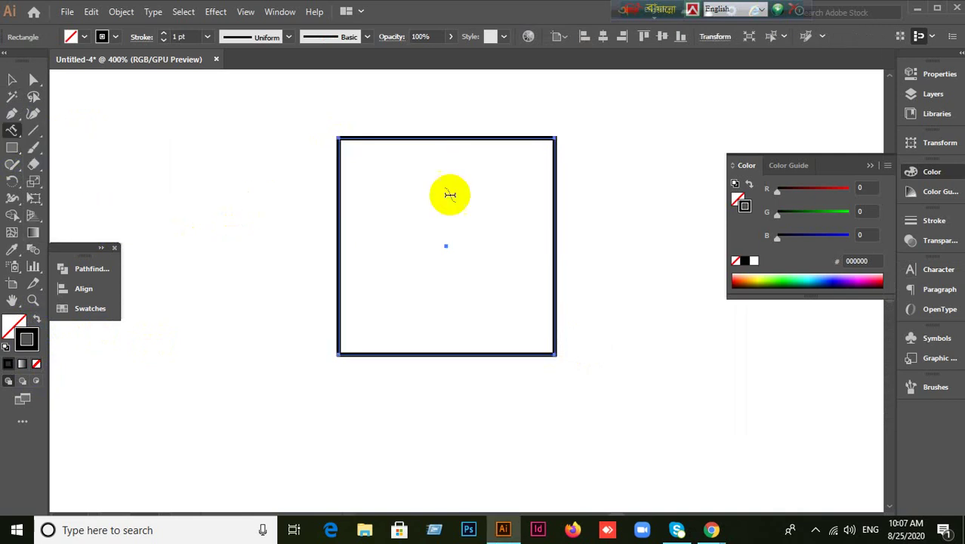
{"action": "left_click", "coordinate": [430, 137]}
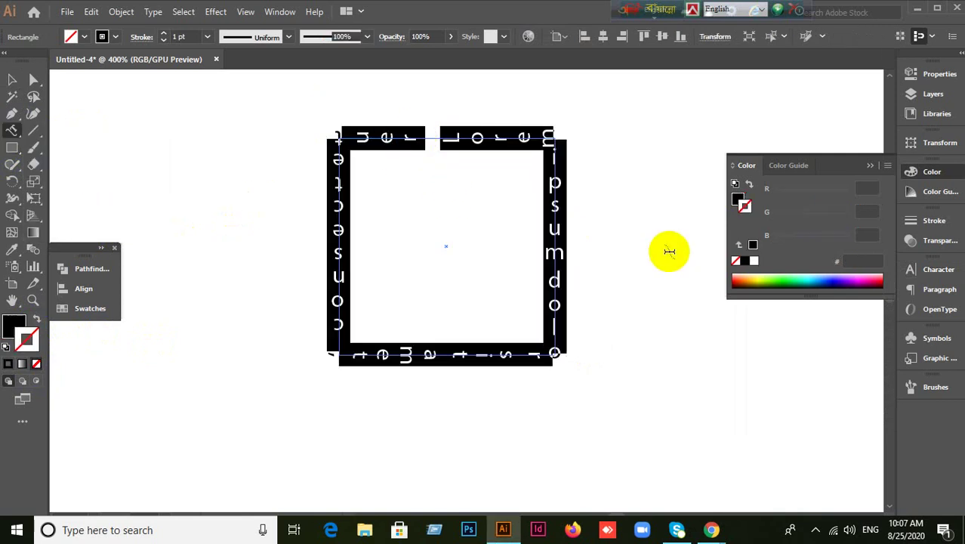
{"action": "type", "text": "testlksjlkdfjjkasjjdkfjleskdfdfkdk"}
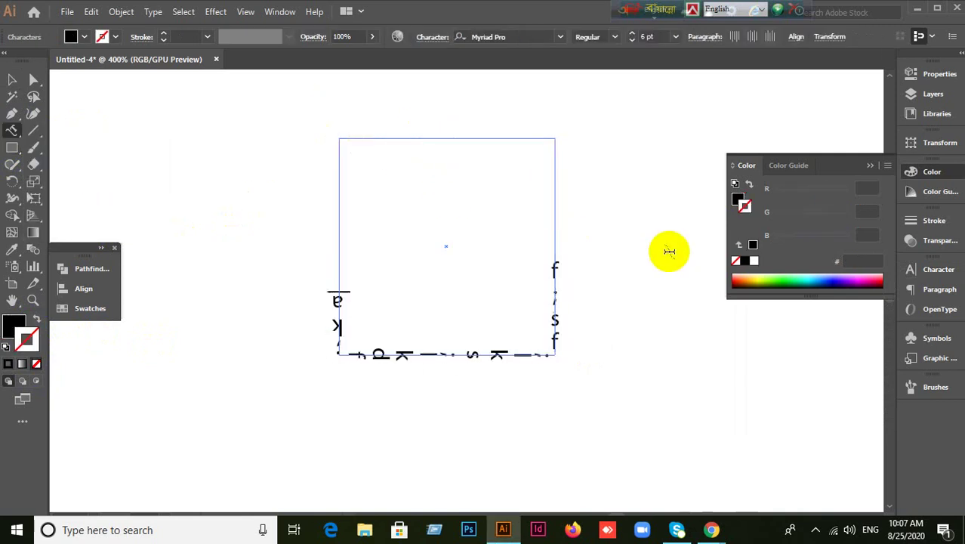
{"action": "type", "text": "fs"}
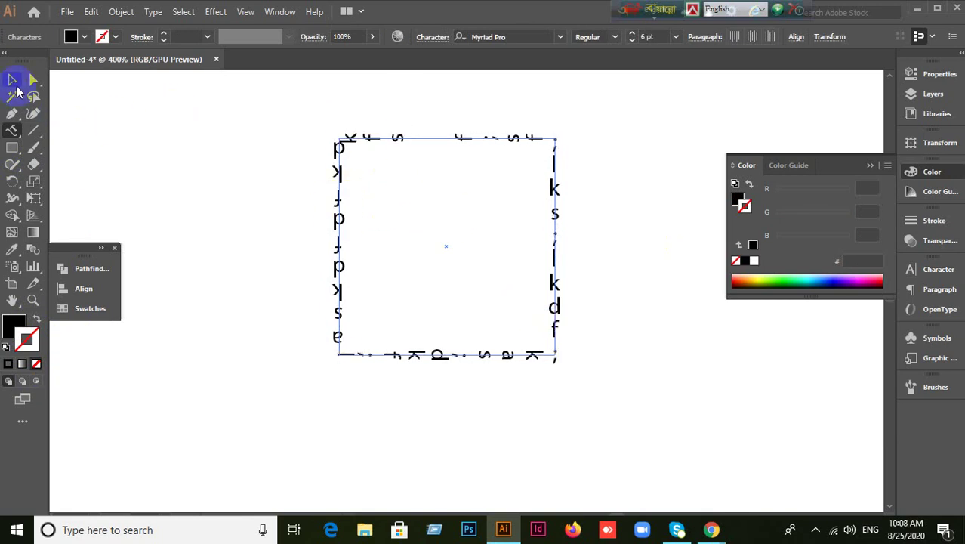
{"action": "left_click", "coordinate": [13, 79]}
{"action": "key", "text": "Delete"}
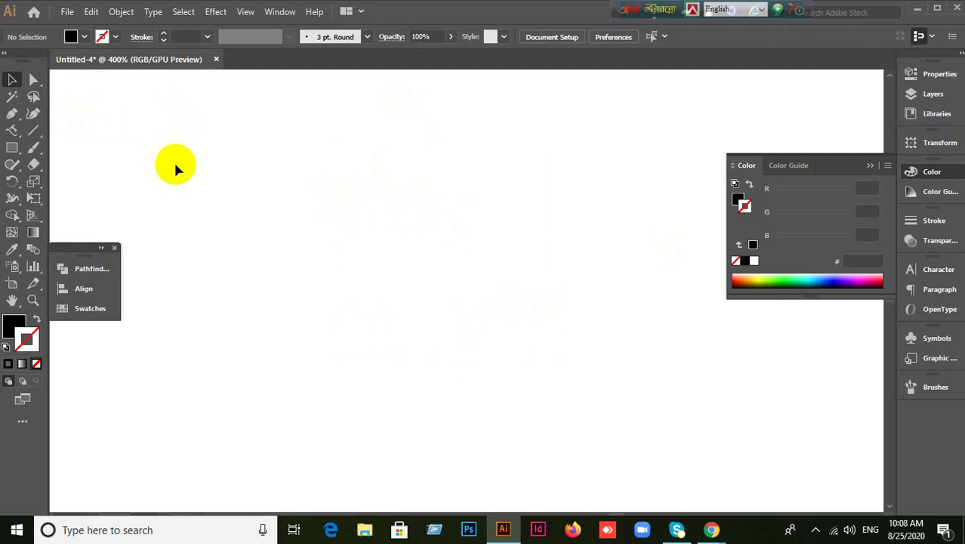
Type the two-word name as horizontal point text in the middle of the artboard.
{"action": "left_click", "coordinate": [12, 133]}
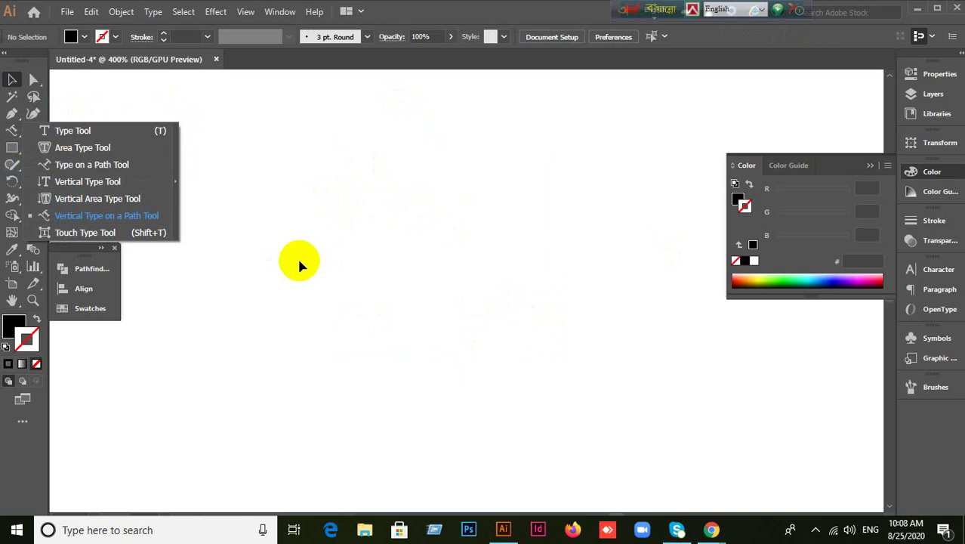
{"action": "left_click", "coordinate": [300, 263]}
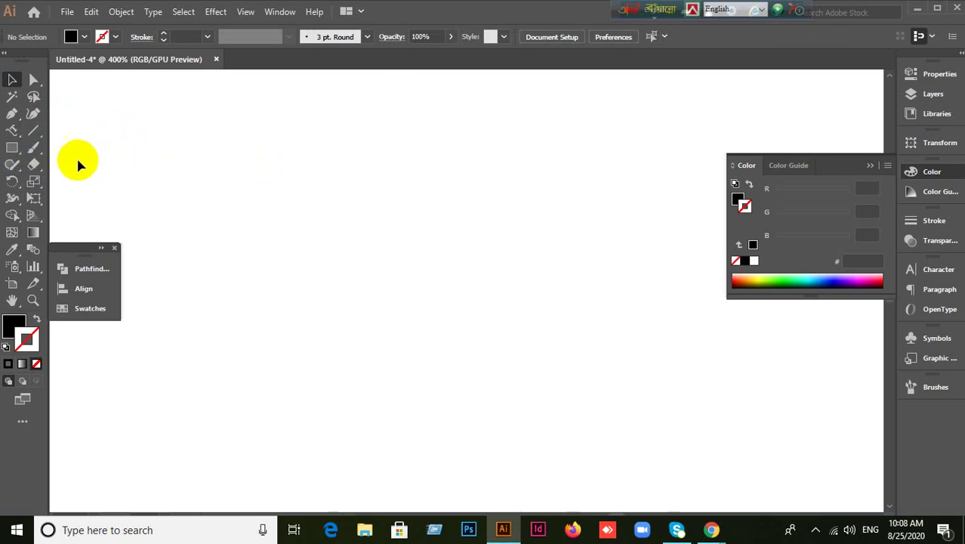
{"action": "left_click", "coordinate": [16, 134]}
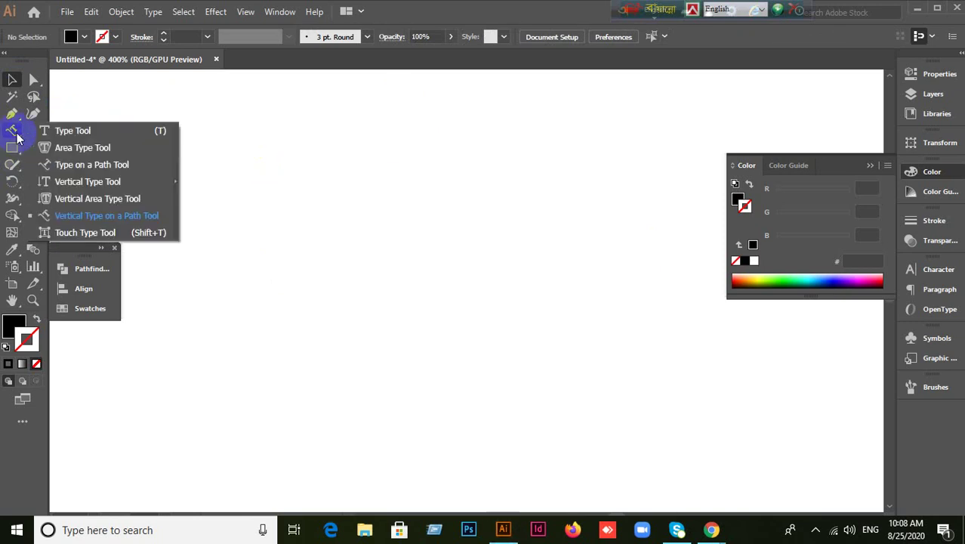
{"action": "key", "text": "Escape"}
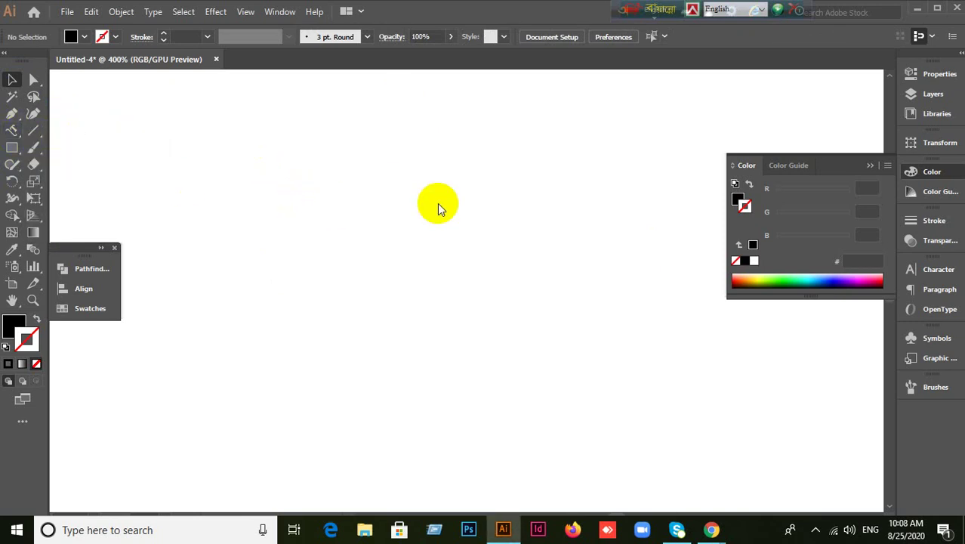
{"action": "key", "text": "t"}
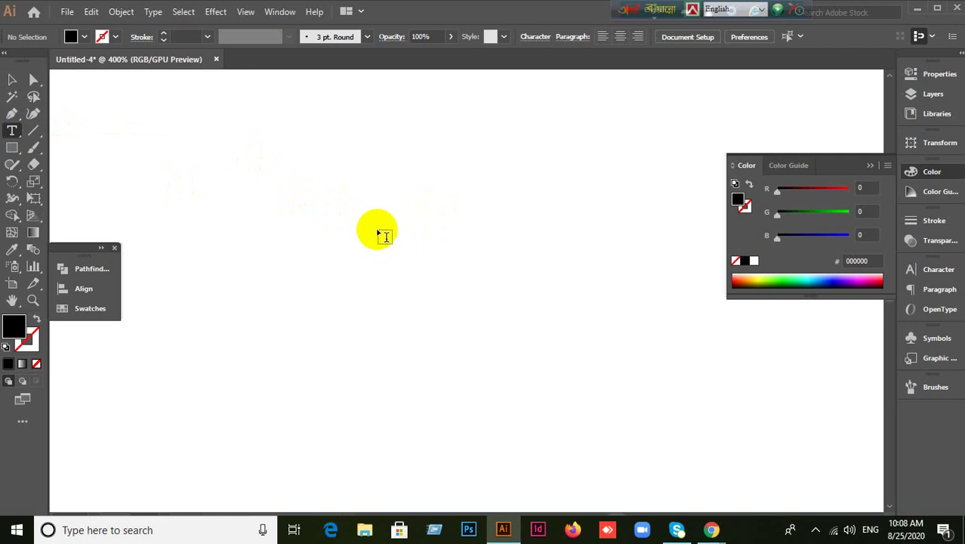
{"action": "left_click", "coordinate": [381, 234]}
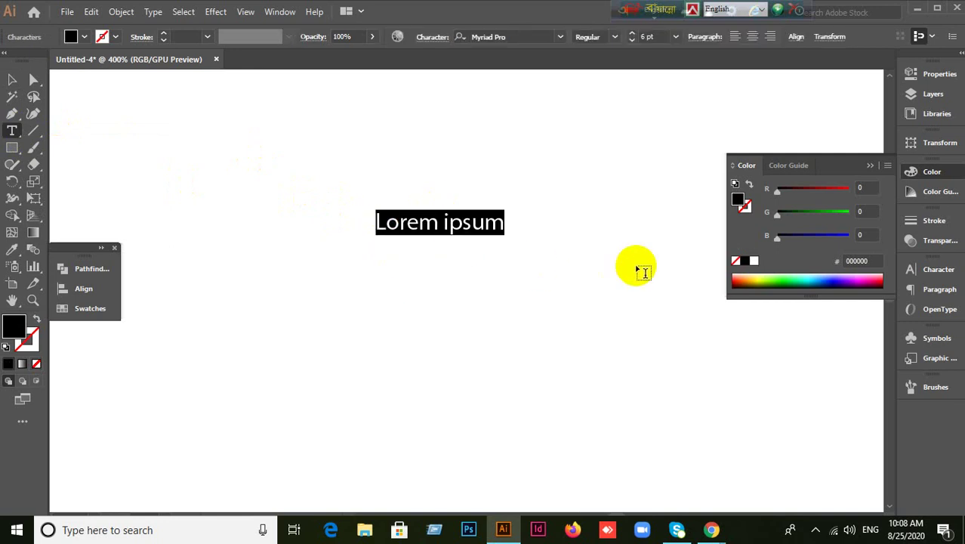
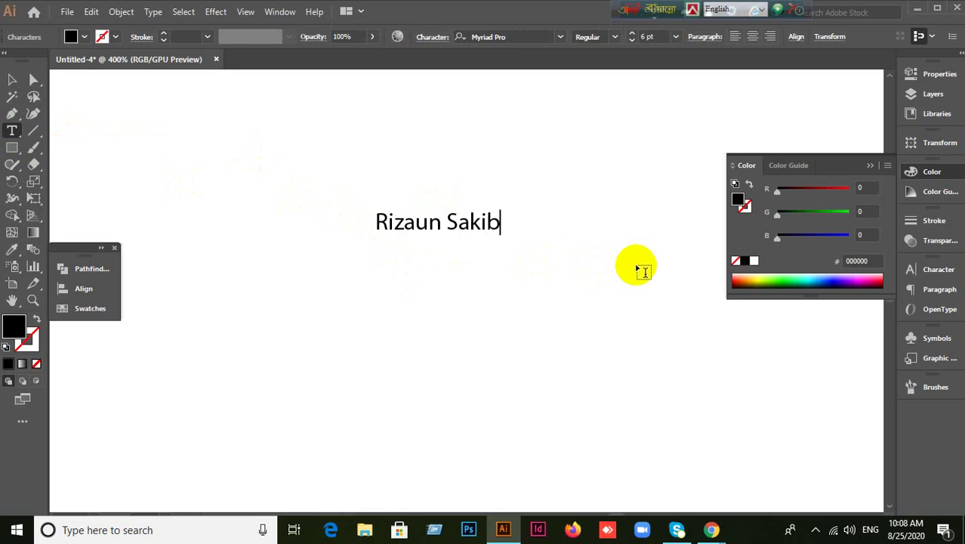
{"action": "left_click", "coordinate": [12, 79]}
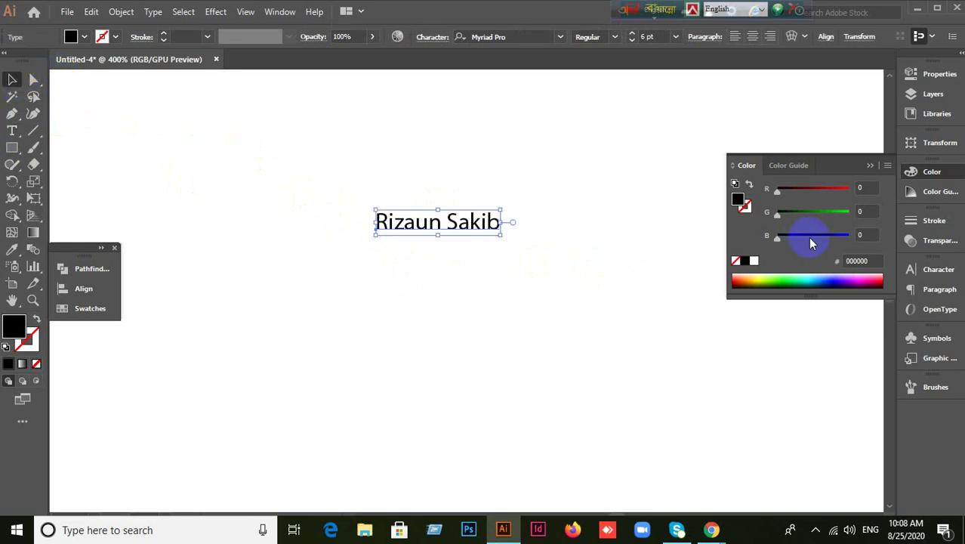
Make the name All Caps and set its font style to Myriad Pro Bold.
{"action": "left_click", "coordinate": [870, 168]}
{"action": "left_click", "coordinate": [930, 269]}
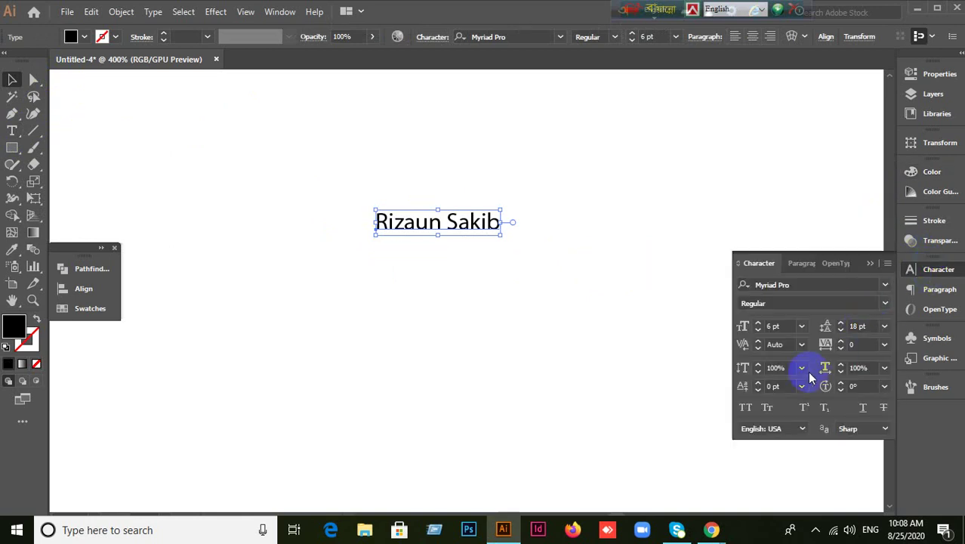
{"action": "left_click", "coordinate": [747, 261]}
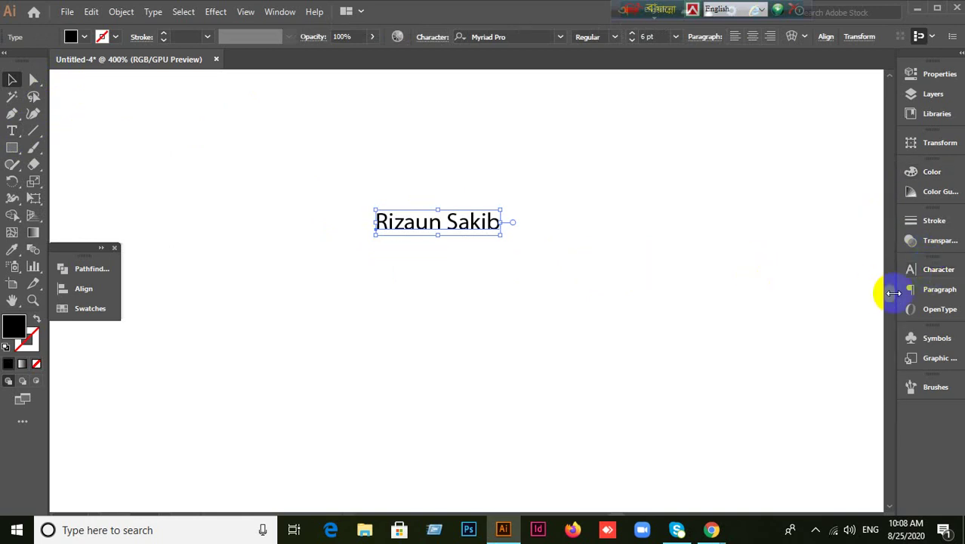
{"action": "left_click", "coordinate": [911, 272]}
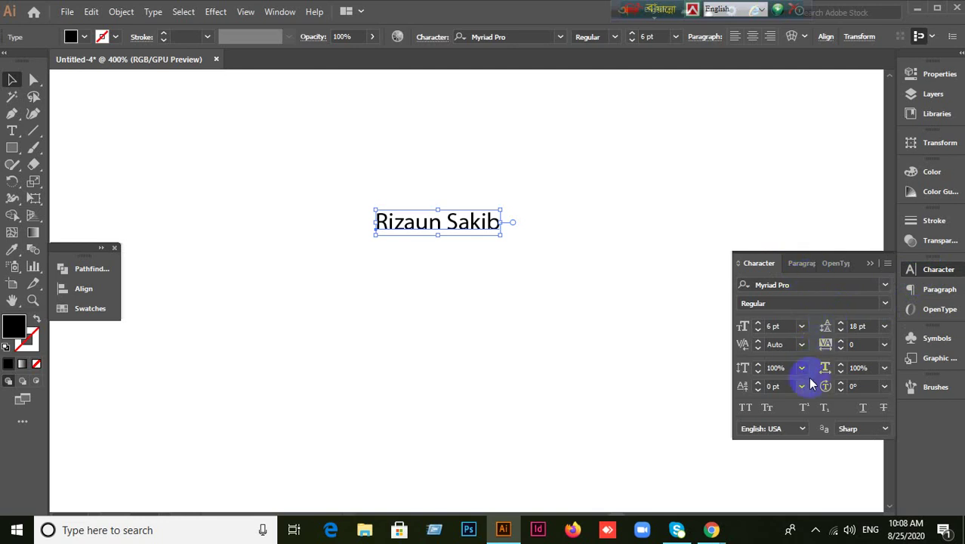
{"action": "left_click", "coordinate": [745, 407]}
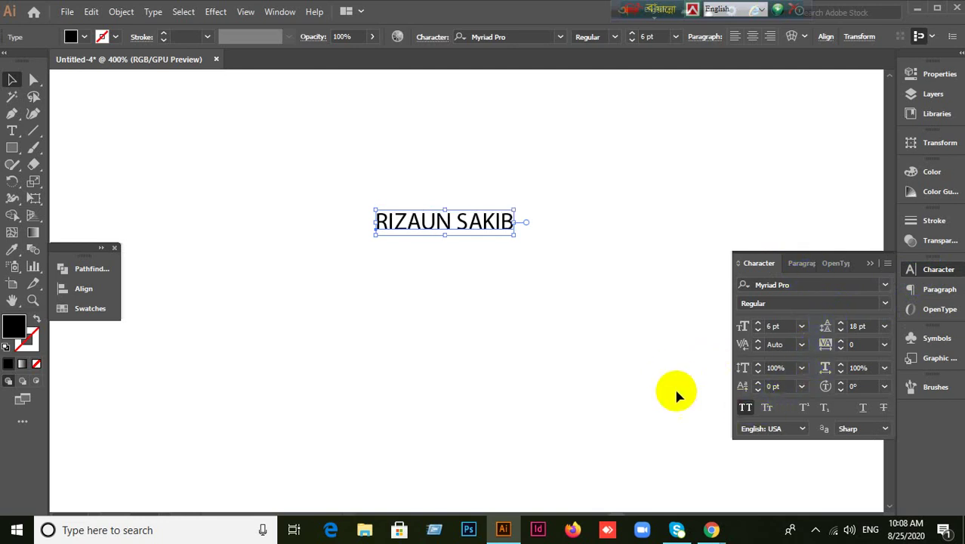
{"action": "left_click", "coordinate": [884, 305]}
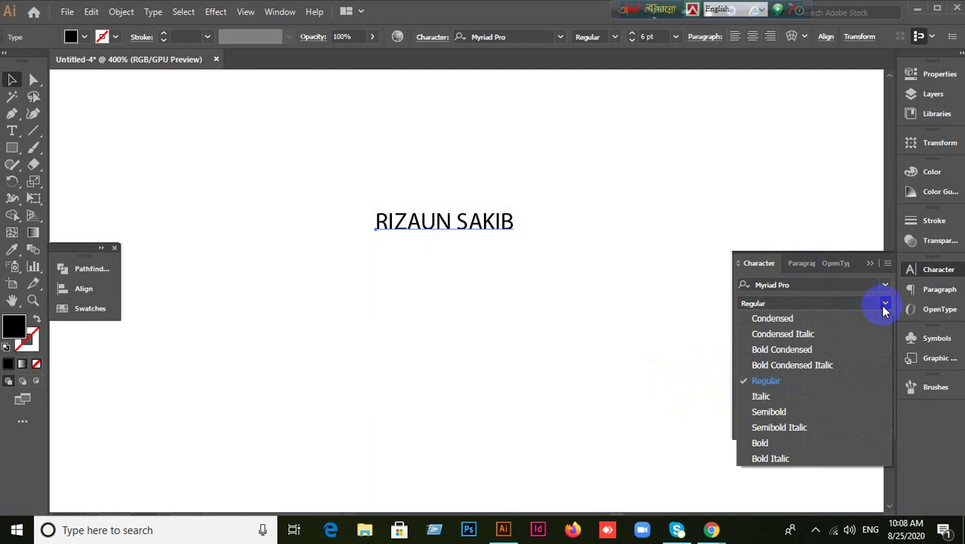
{"action": "left_click", "coordinate": [763, 444]}
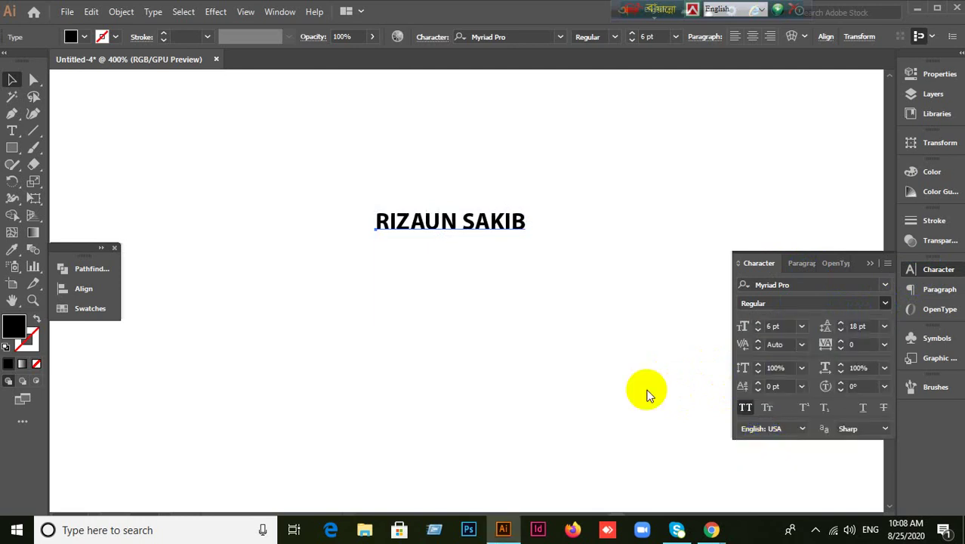
Scale the name up to 22.59 pt, move it upper-left, and collapse the Character panel.
{"action": "left_click", "coordinate": [519, 223]}
{"action": "left_click_drag", "start_coordinate": [527, 235], "coordinate": [687, 295]}
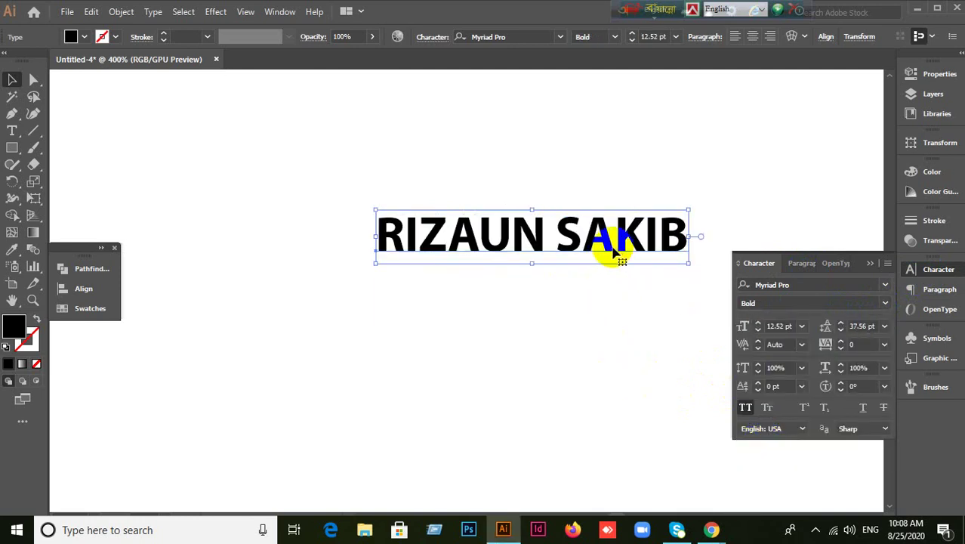
{"action": "left_click_drag", "start_coordinate": [609, 244], "coordinate": [497, 215]}
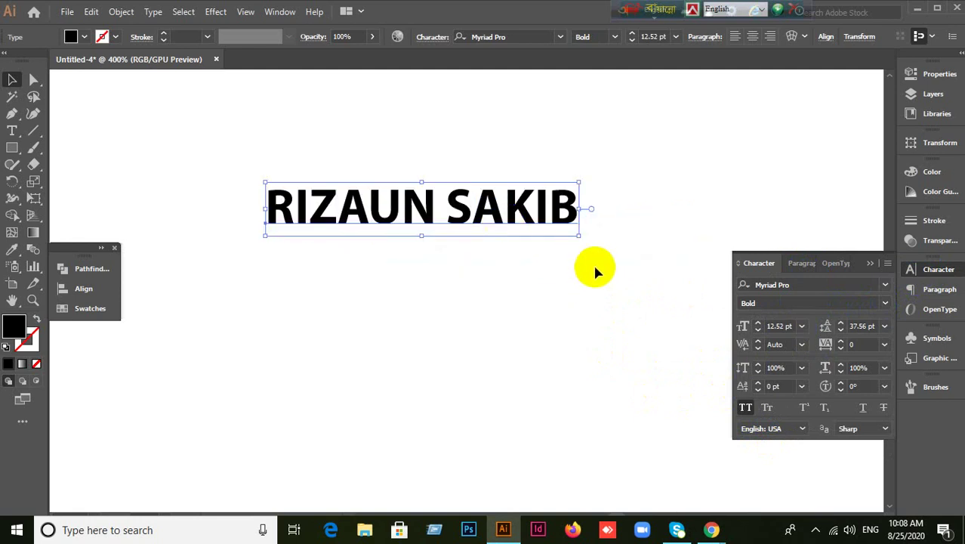
{"action": "left_click_drag", "start_coordinate": [580, 235], "coordinate": [825, 328]}
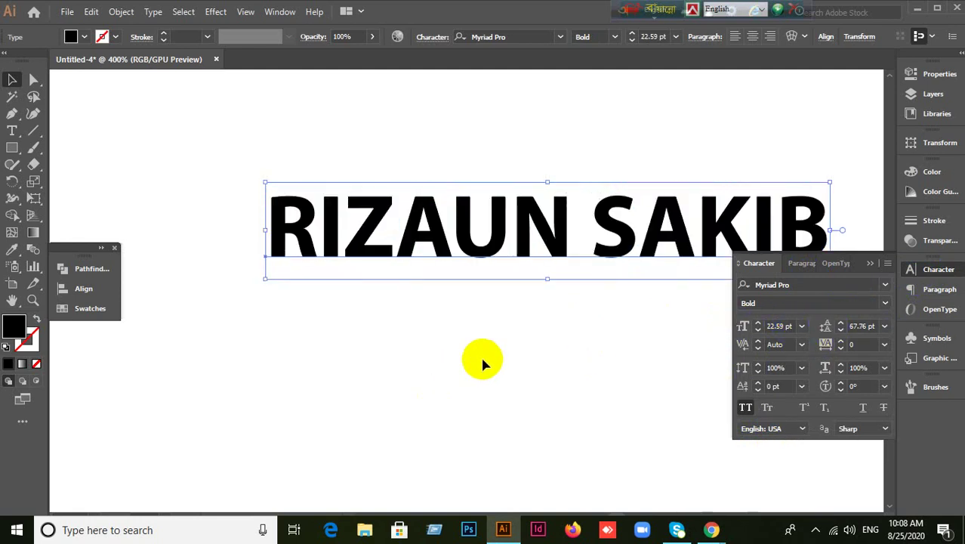
{"action": "left_click_drag", "start_coordinate": [567, 240], "coordinate": [471, 229]}
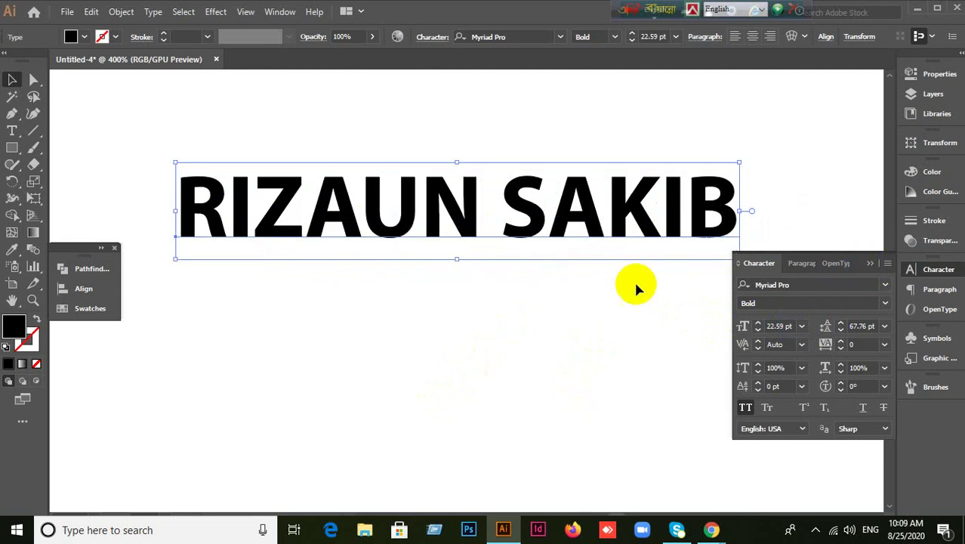
{"action": "left_click", "coordinate": [85, 270]}
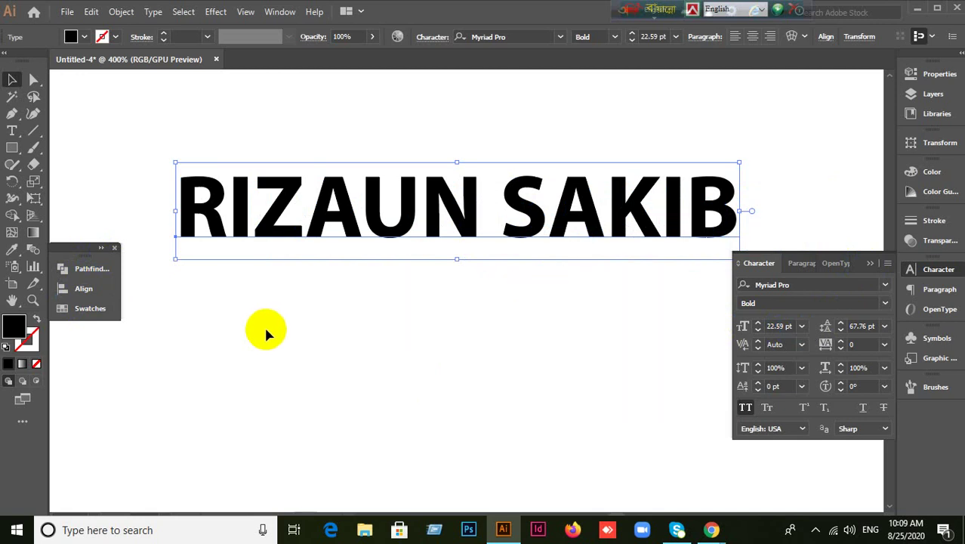
{"action": "left_click", "coordinate": [869, 264]}
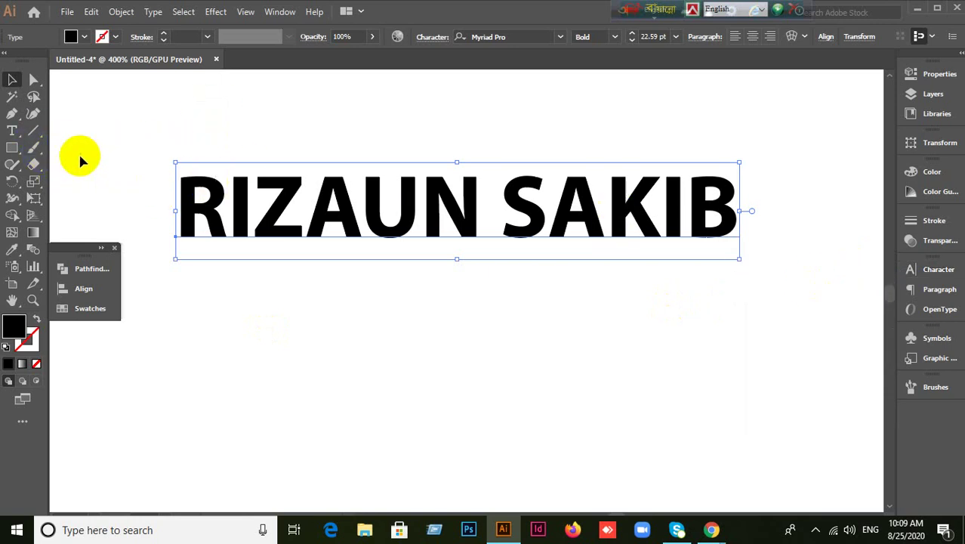
Switch to the Touch Type Tool and try selecting the I, Z and A individually.
{"action": "left_click", "coordinate": [20, 134]}
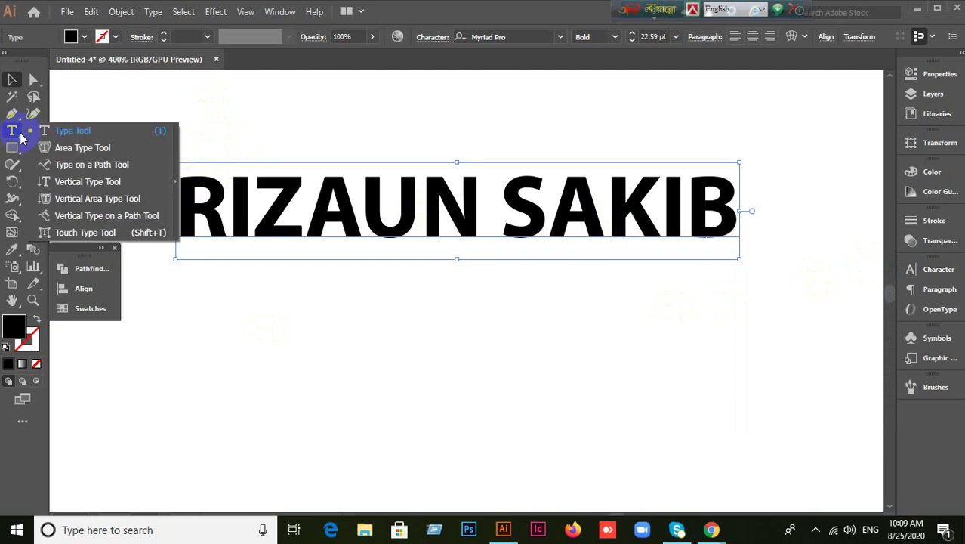
{"action": "left_click", "coordinate": [90, 232]}
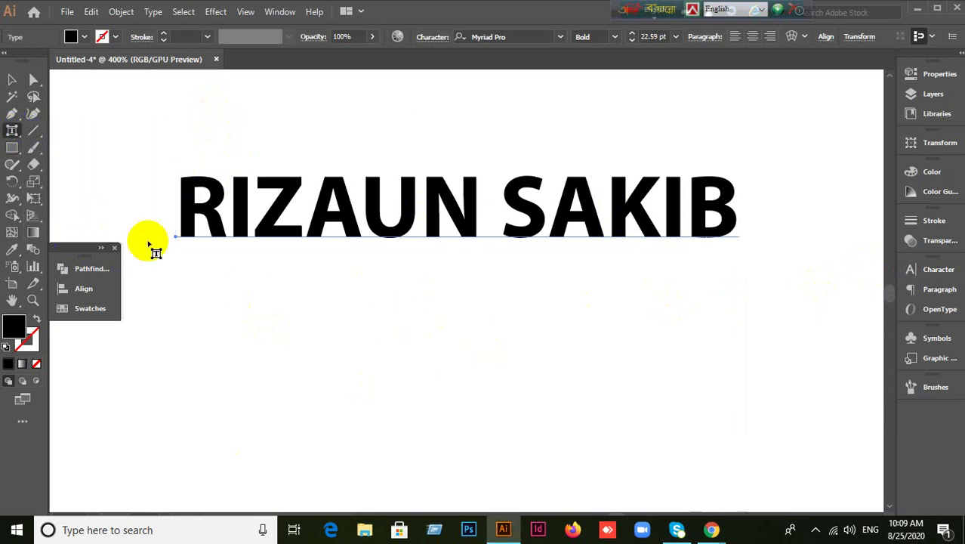
{"action": "left_click", "coordinate": [214, 227]}
{"action": "left_click", "coordinate": [241, 231]}
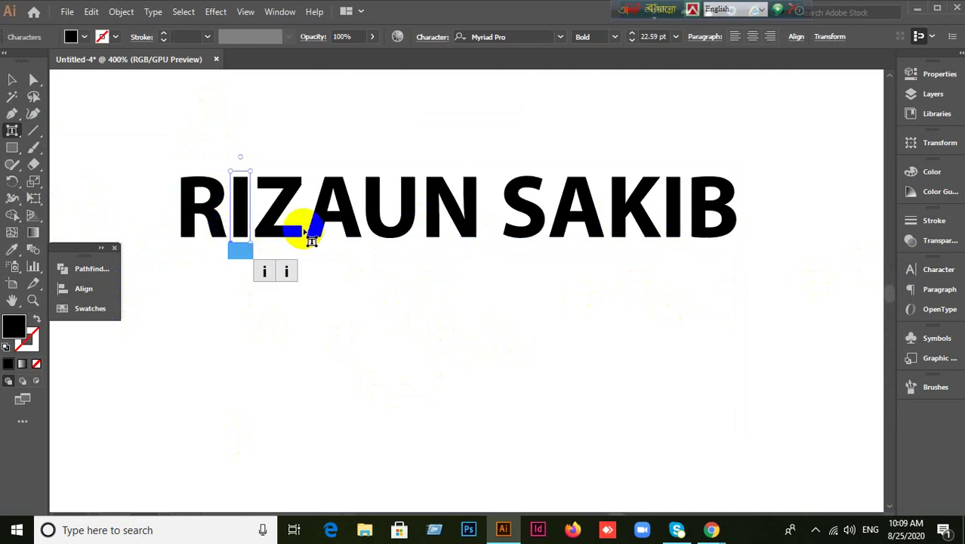
{"action": "left_click", "coordinate": [287, 226]}
{"action": "left_click", "coordinate": [318, 230]}
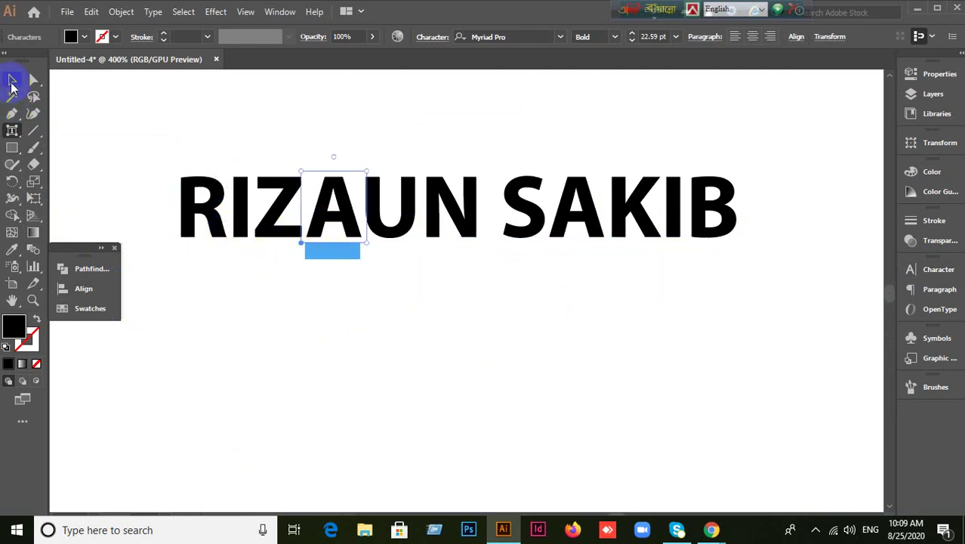
Reselect the whole text object, then return to Touch Type and pick the first R.
{"action": "left_click", "coordinate": [11, 79]}
{"action": "left_click", "coordinate": [179, 81]}
{"action": "left_click", "coordinate": [291, 241]}
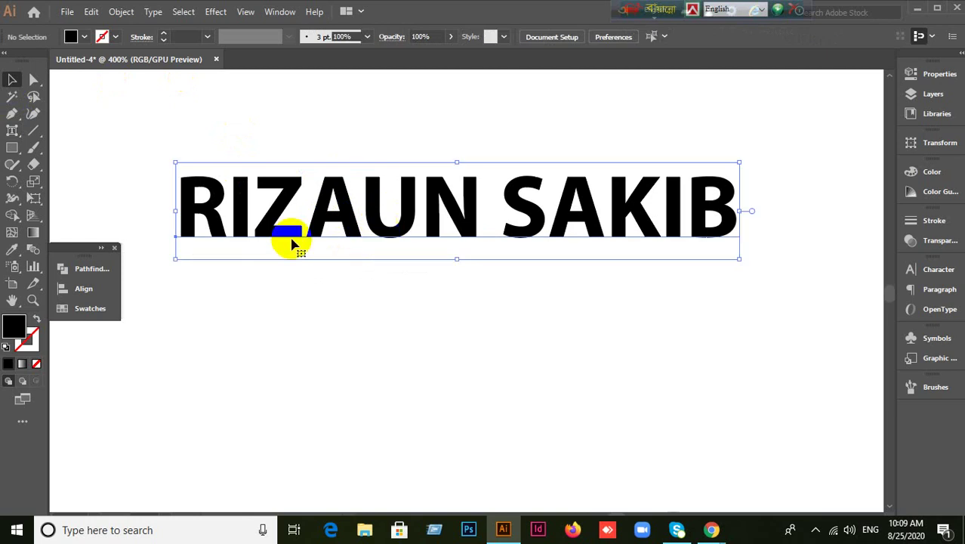
{"action": "left_click_drag", "start_coordinate": [12, 130], "coordinate": [84, 232]}
{"action": "left_click", "coordinate": [189, 224]}
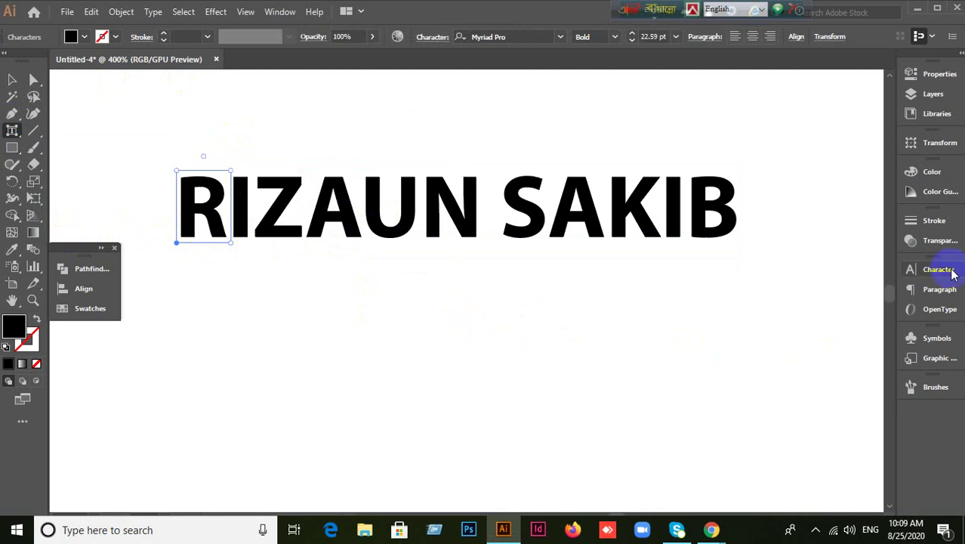
Colour the first R bright green, the N orange, and the second word's I crimson.
{"action": "left_click", "coordinate": [94, 308]}
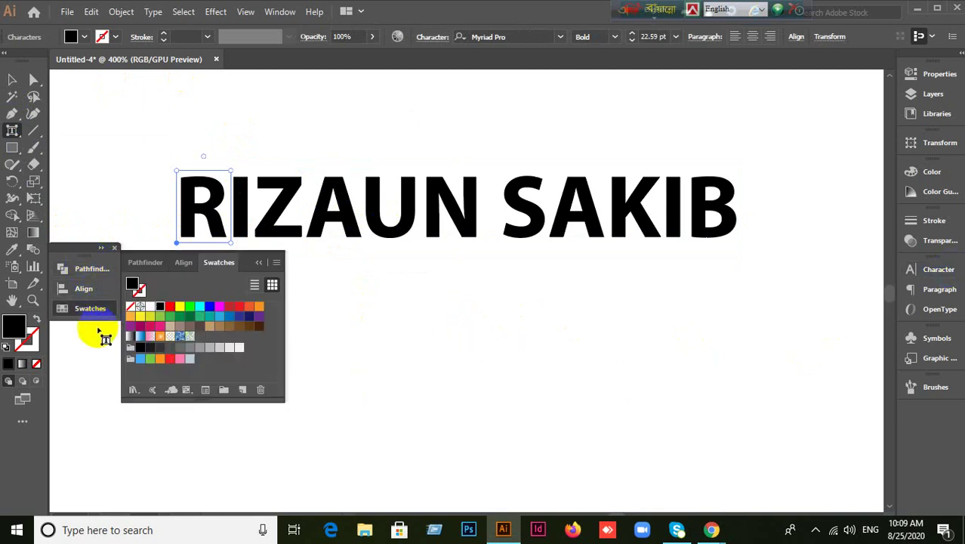
{"action": "left_click", "coordinate": [190, 308]}
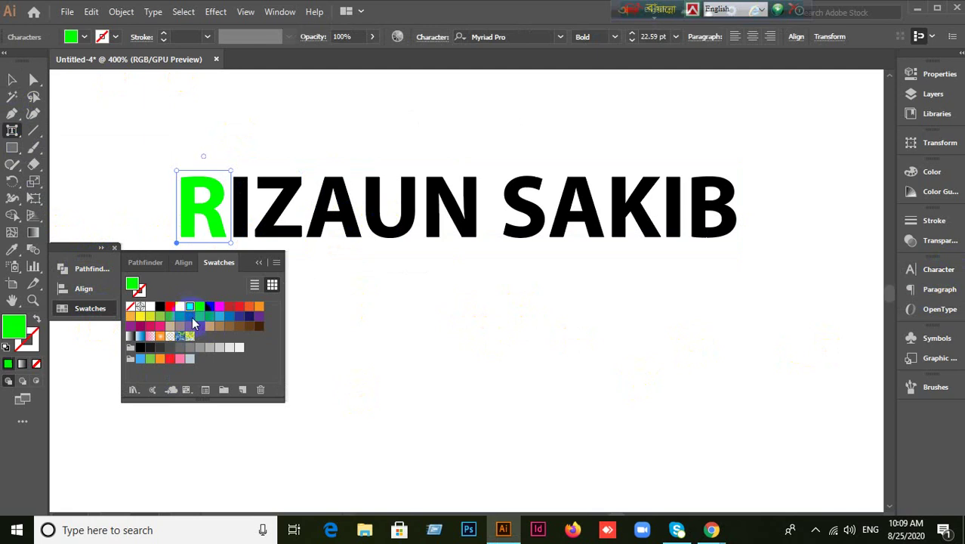
{"action": "left_click", "coordinate": [460, 226]}
{"action": "left_click", "coordinate": [249, 307]}
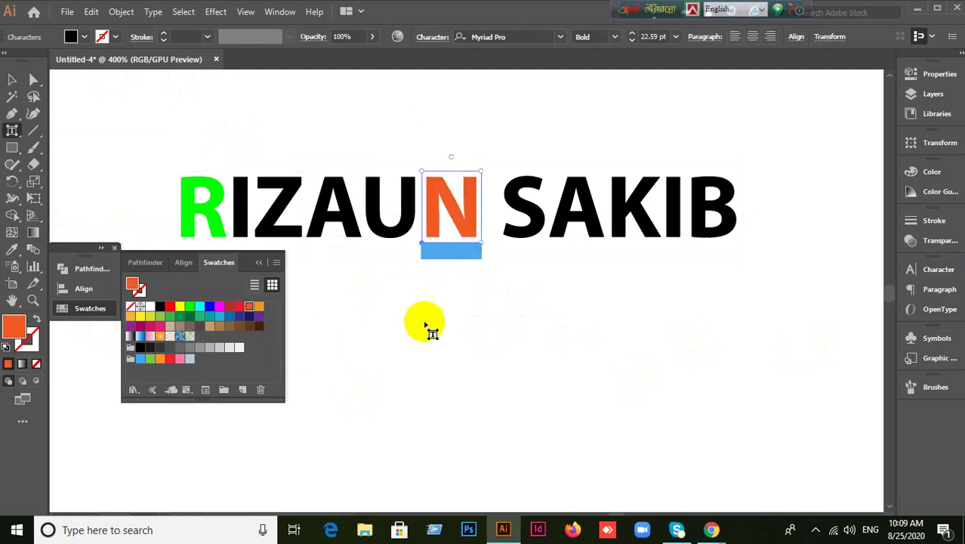
{"action": "left_click", "coordinate": [572, 226]}
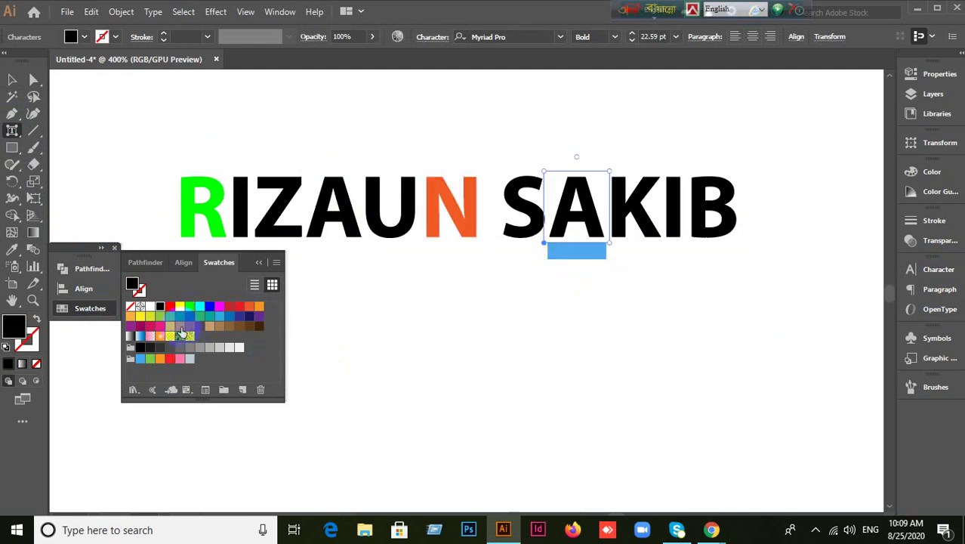
{"action": "left_click", "coordinate": [674, 230]}
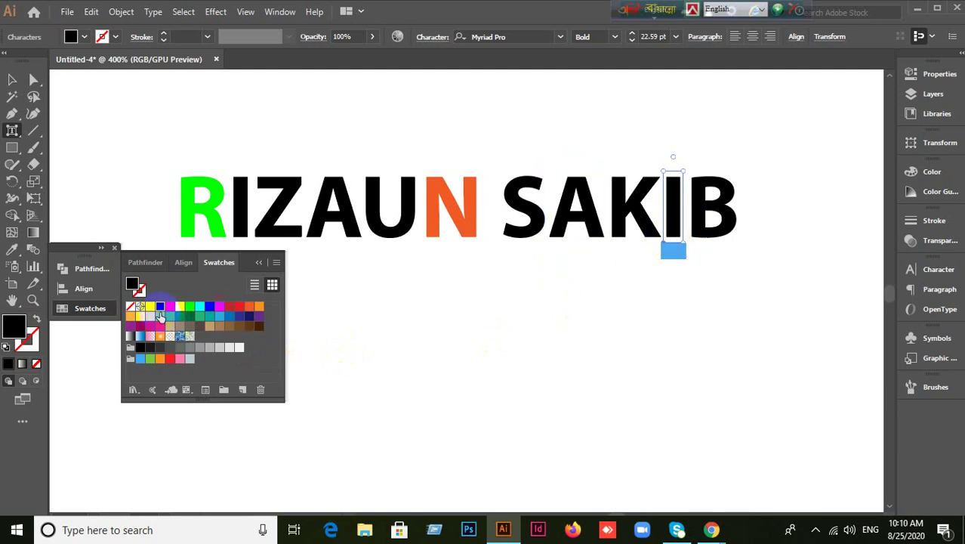
{"action": "left_click", "coordinate": [150, 327]}
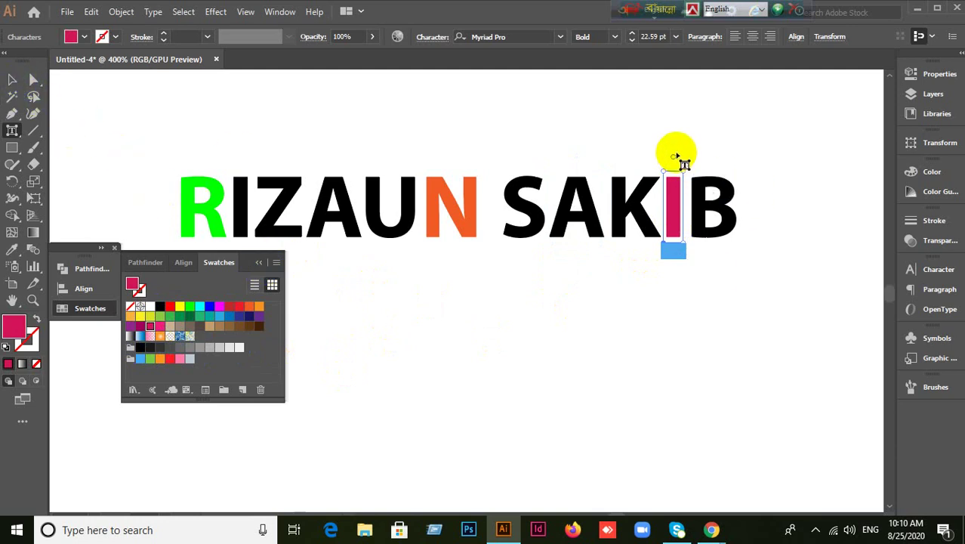
{"action": "mouse_move", "coordinate": [673, 157]}
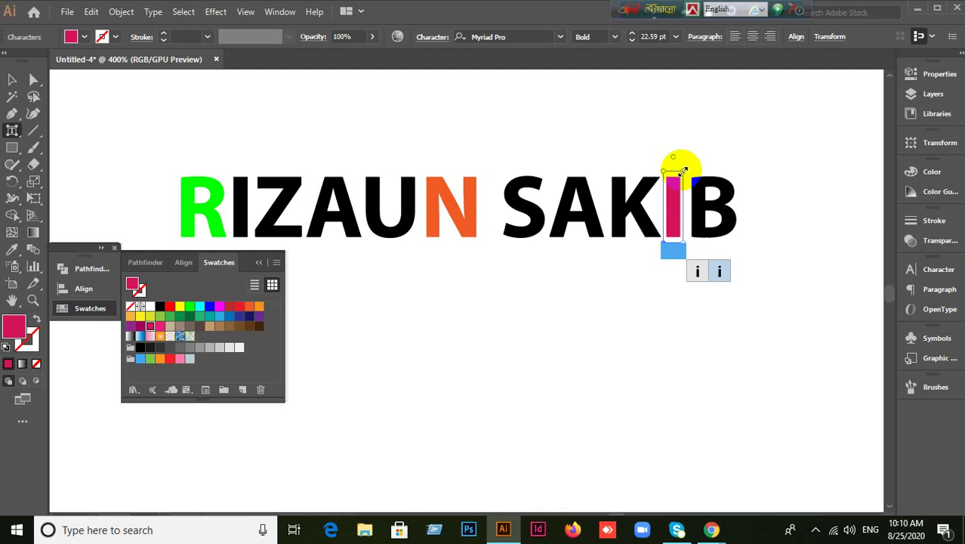
Stretch the crimson I much taller, tilt the orange N, and tilt the green R about 30 degrees.
{"action": "left_click_drag", "start_coordinate": [684, 168], "coordinate": [732, 103]}
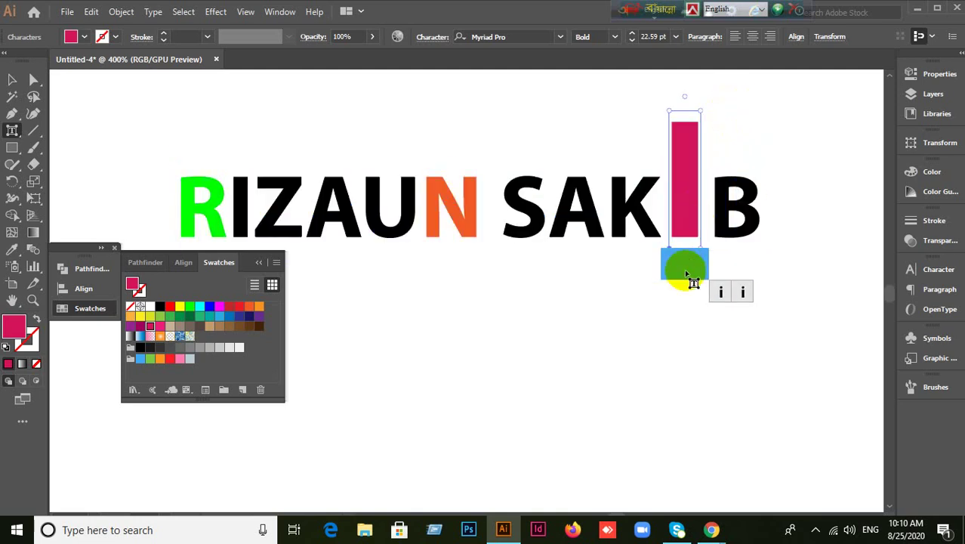
{"action": "left_click", "coordinate": [453, 210]}
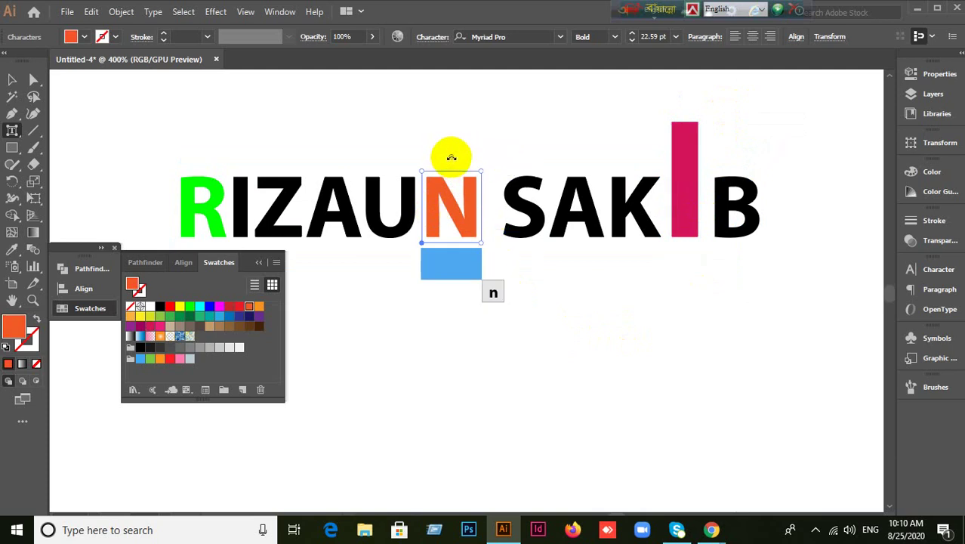
{"action": "left_click_drag", "start_coordinate": [448, 155], "coordinate": [421, 159]}
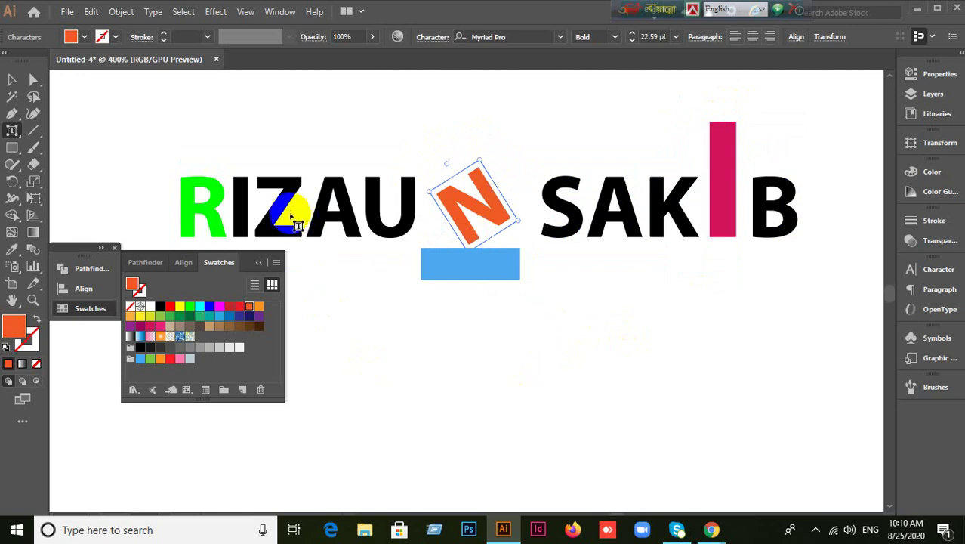
{"action": "left_click", "coordinate": [204, 210]}
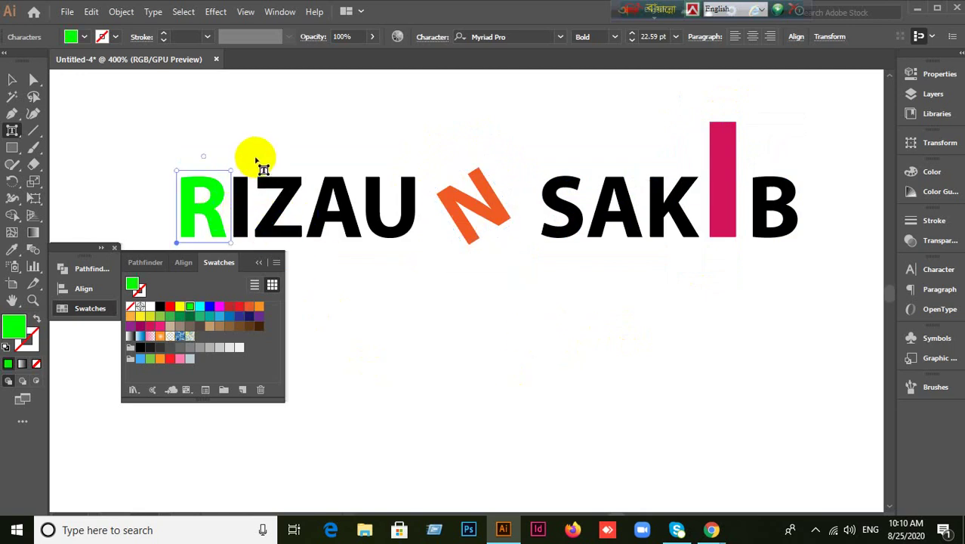
{"action": "left_click_drag", "start_coordinate": [200, 151], "coordinate": [239, 141]}
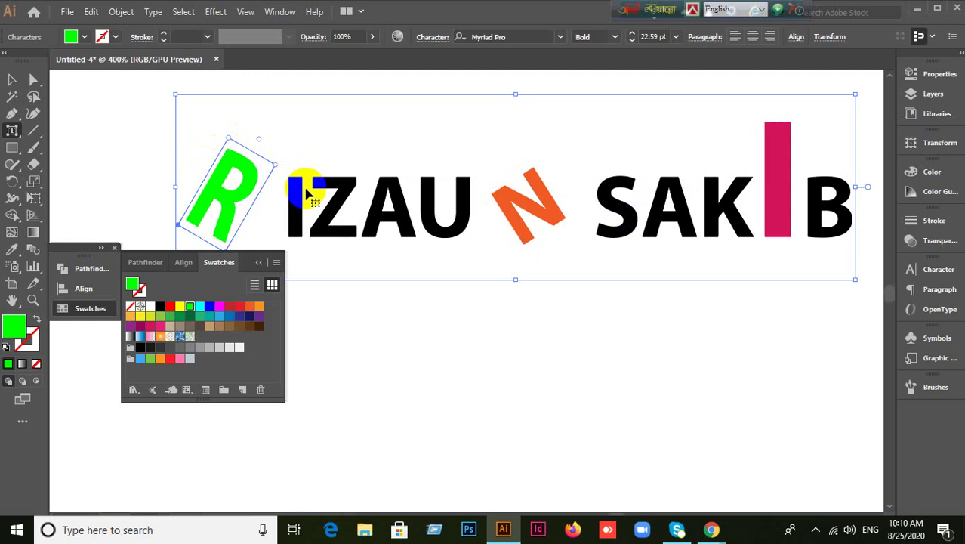
{"action": "key", "text": "ctrl+z"}
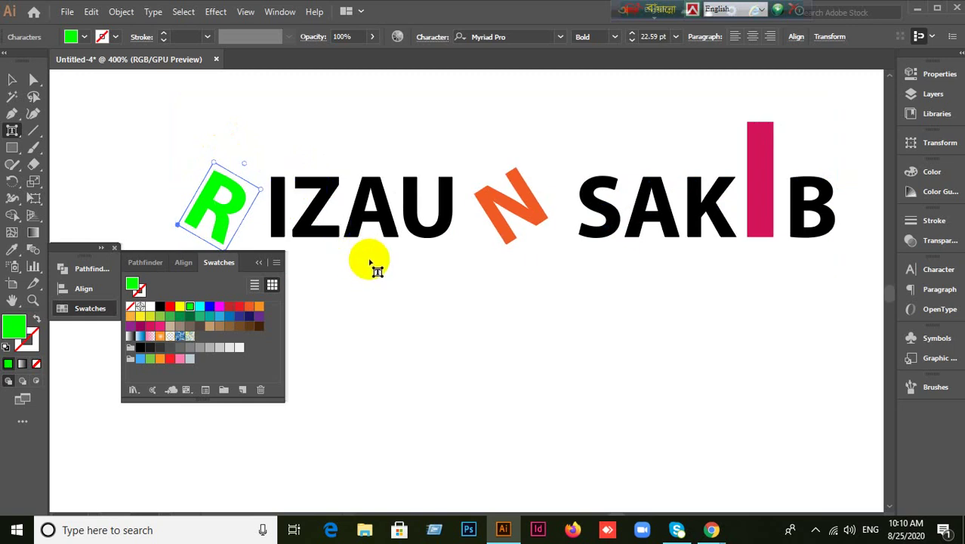
{"action": "left_click", "coordinate": [378, 216]}
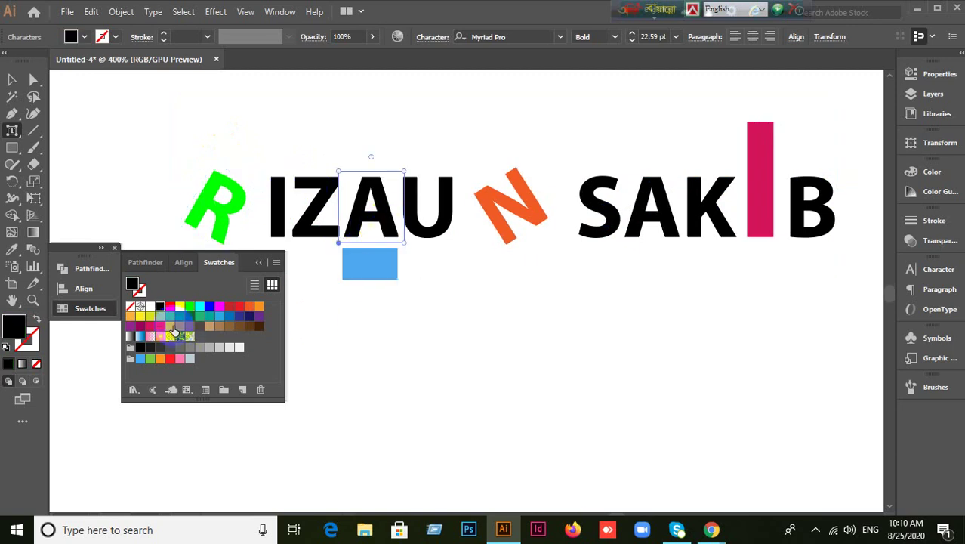
Colour the first word's A and I yellow, its U red, and the second word's A orange.
{"action": "left_click", "coordinate": [150, 316]}
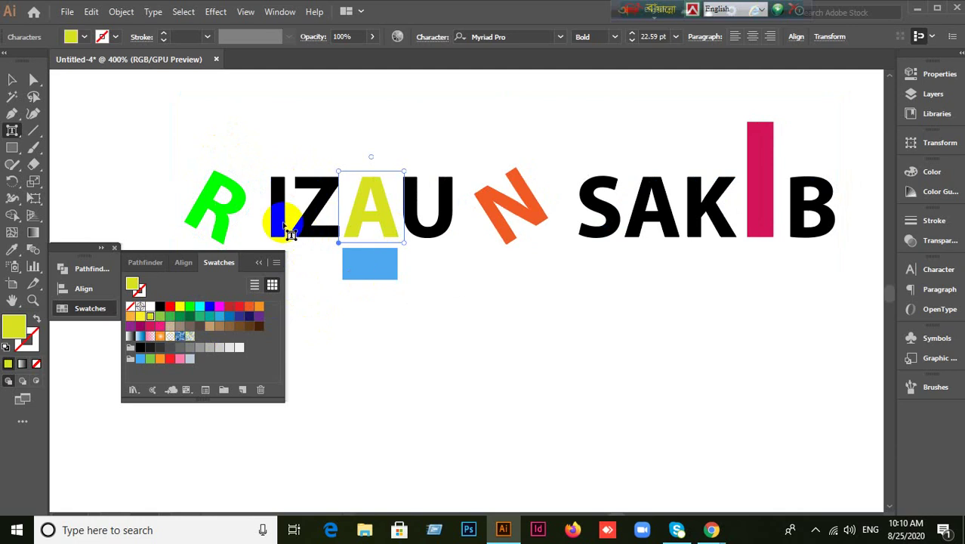
{"action": "left_click", "coordinate": [284, 226]}
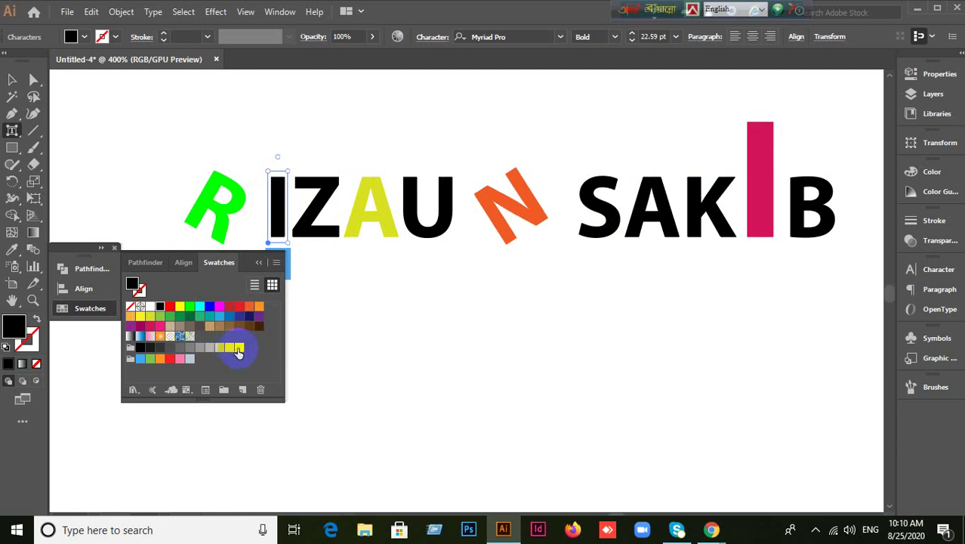
{"action": "left_click_drag", "start_coordinate": [151, 315], "coordinate": [442, 248]}
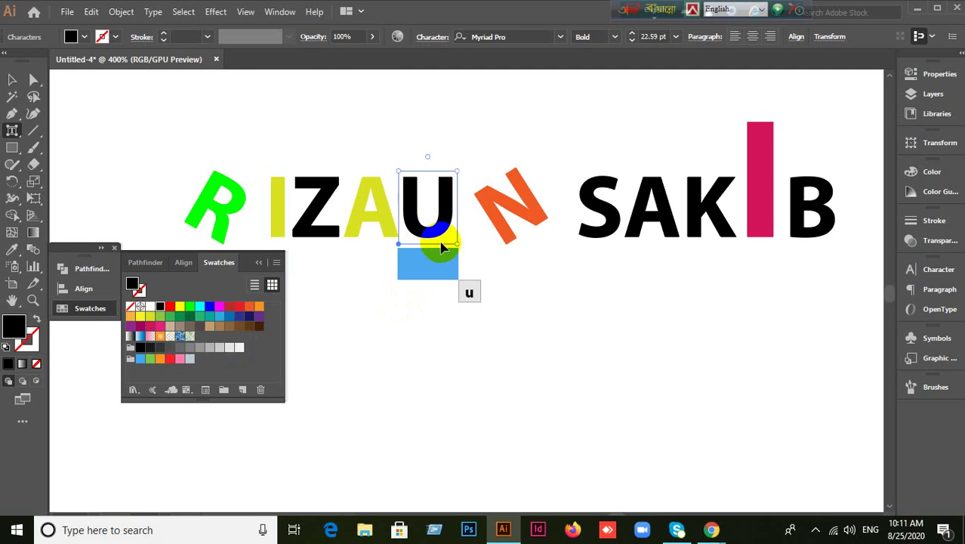
{"action": "left_click_drag", "start_coordinate": [442, 247], "coordinate": [443, 249]}
{"action": "left_click", "coordinate": [239, 306]}
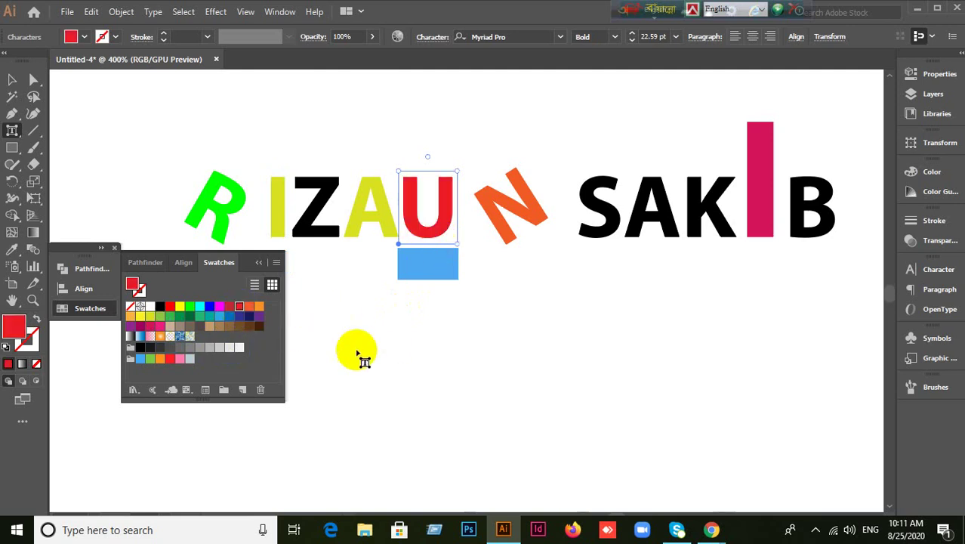
{"action": "left_click", "coordinate": [634, 222]}
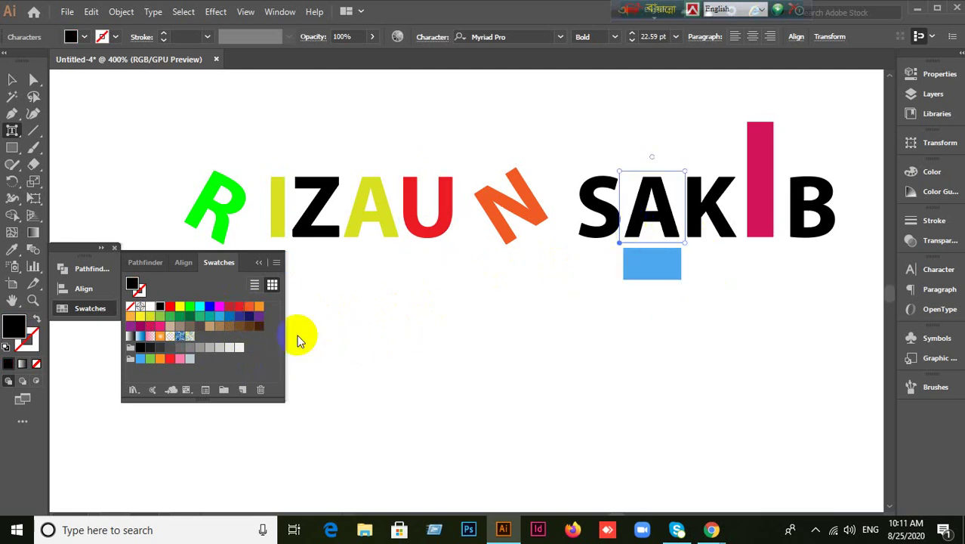
{"action": "left_click", "coordinate": [249, 306]}
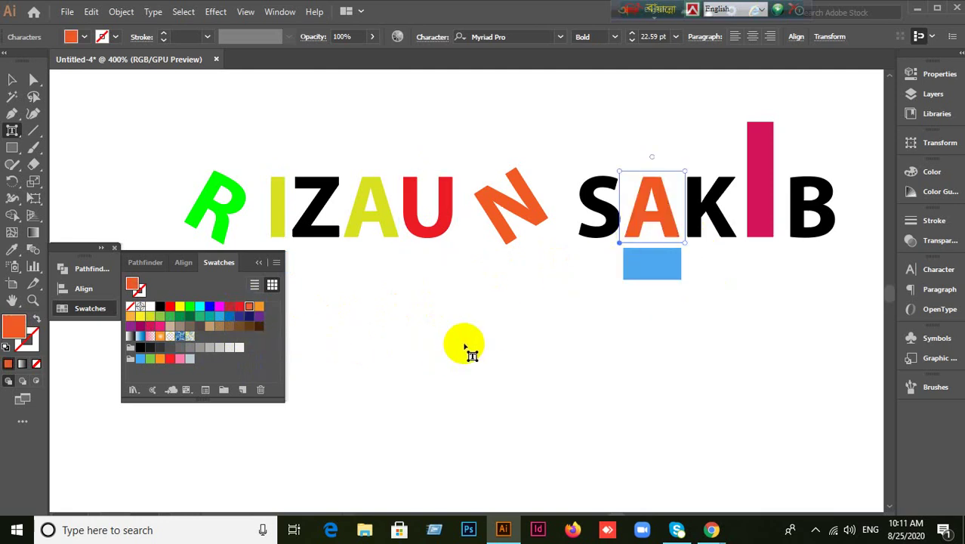
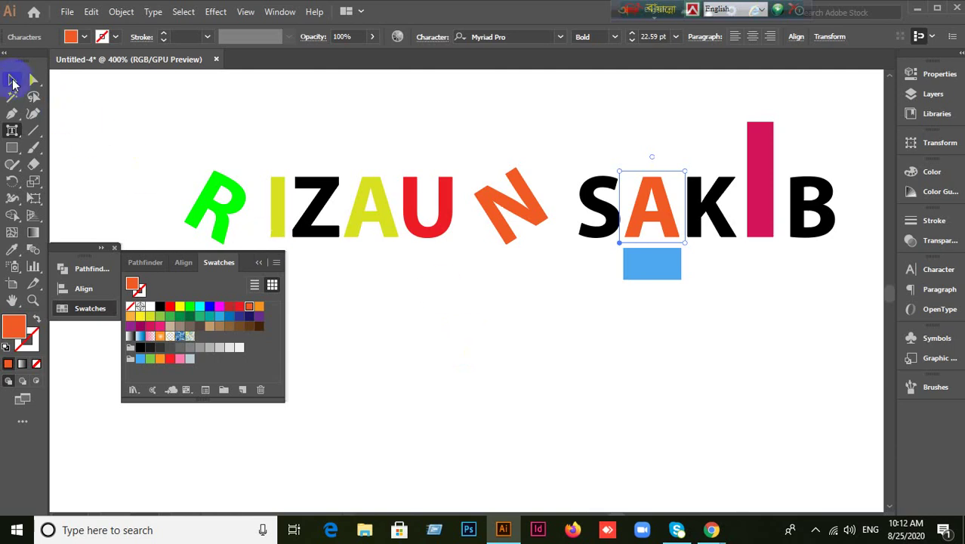
Deselect the coloured lettering and switch to the Google Meet call.
{"action": "left_click", "coordinate": [12, 82]}
{"action": "left_click", "coordinate": [604, 377]}
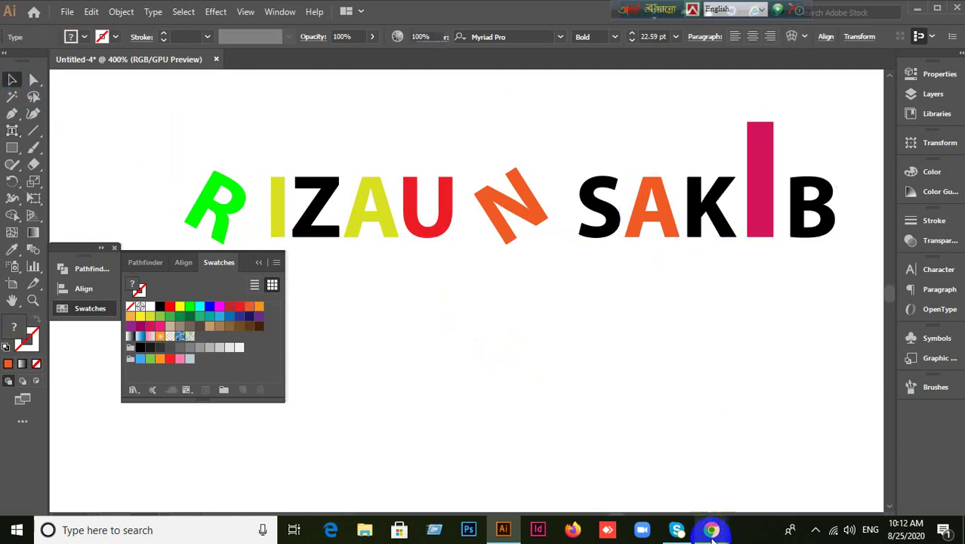
{"action": "left_click", "coordinate": [638, 491]}
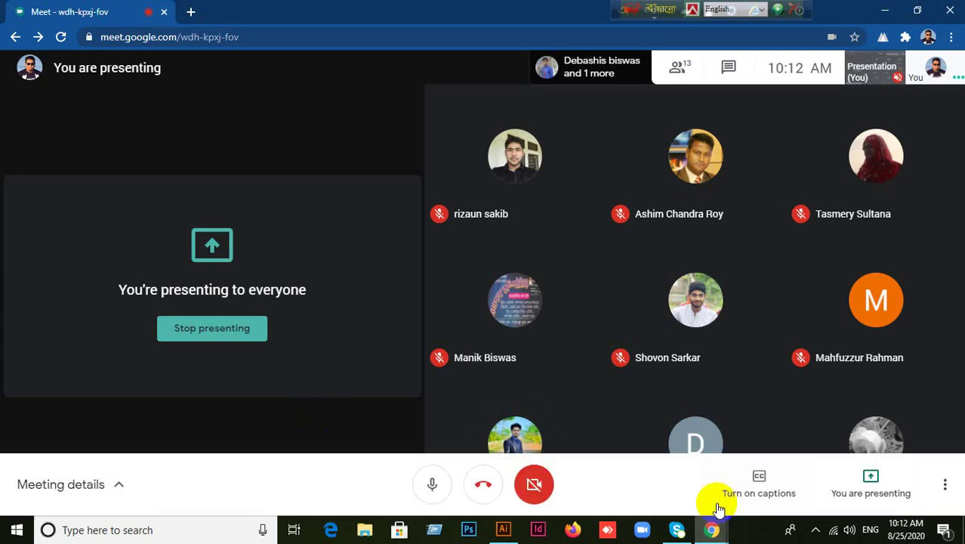
Return to Illustrator, collapse the Swatches panel, and leave the lettering unselected.
{"action": "left_click", "coordinate": [503, 531]}
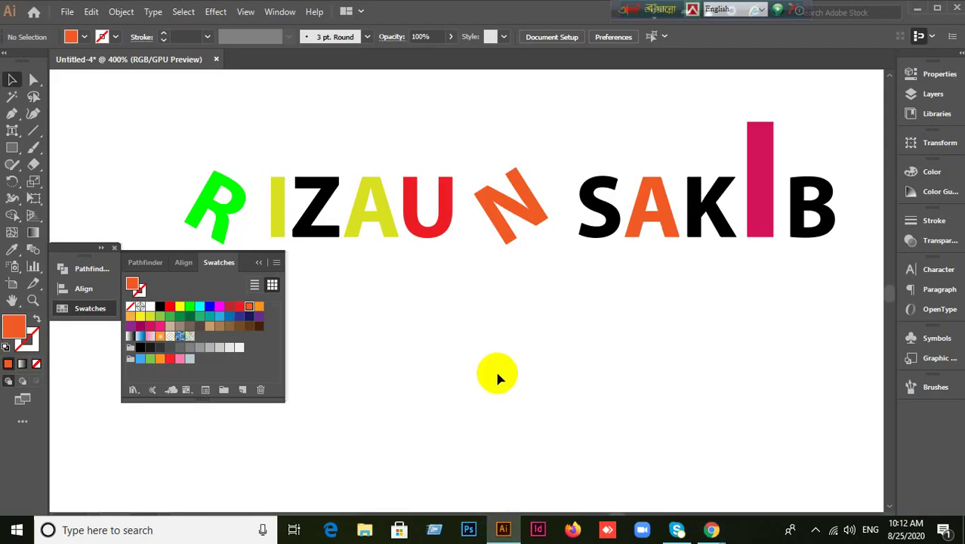
{"action": "left_click", "coordinate": [258, 262]}
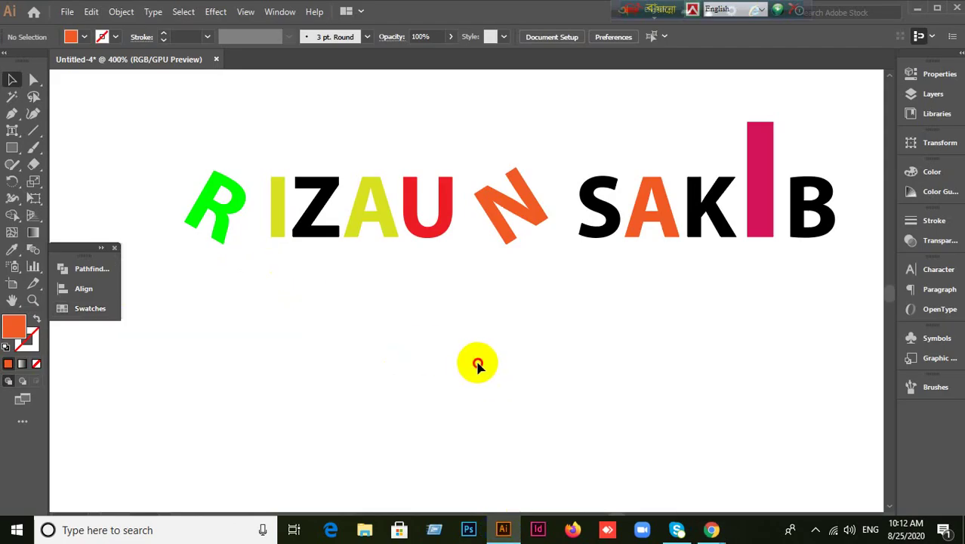
{"action": "left_click", "coordinate": [500, 239]}
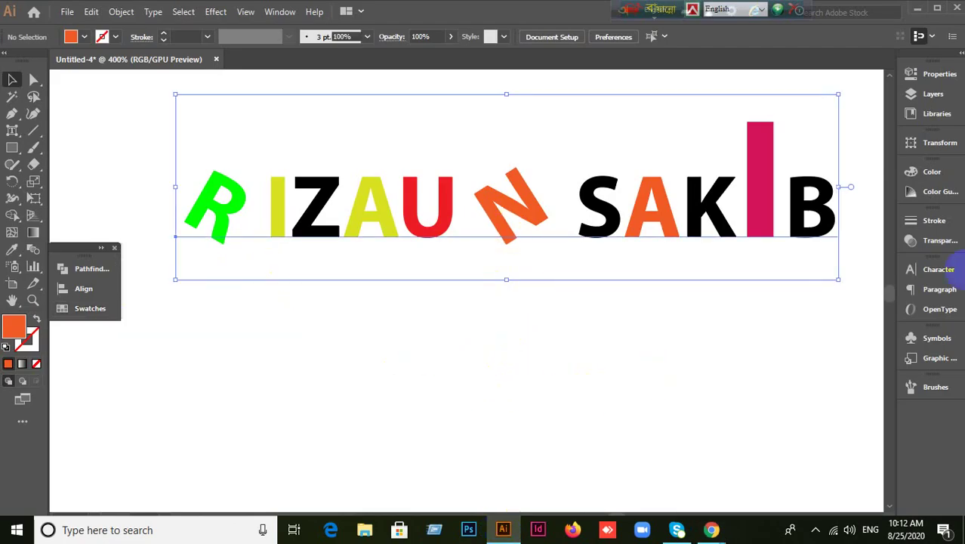
{"action": "left_click", "coordinate": [820, 269]}
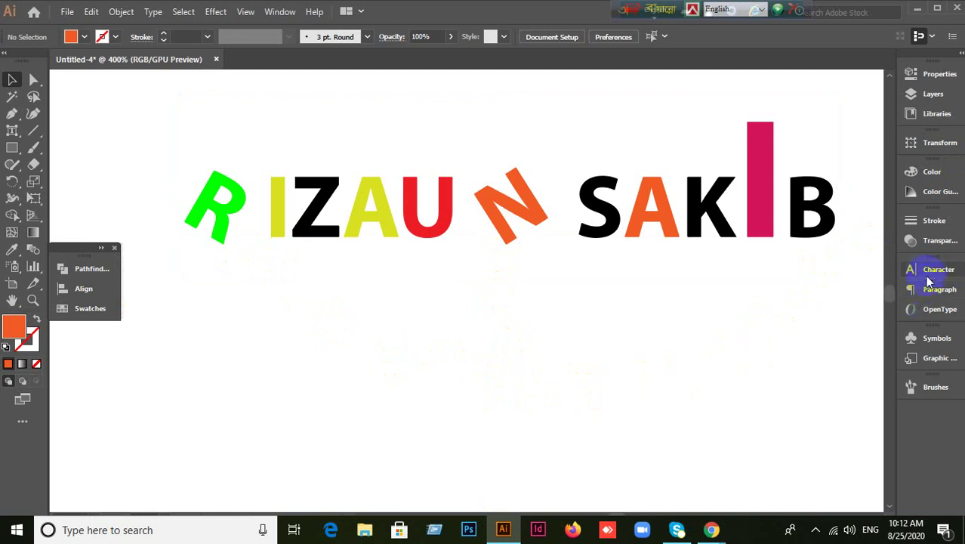
Open the Character panel from the dock and show its Paragraph tab.
{"action": "left_click", "coordinate": [928, 270]}
{"action": "left_click", "coordinate": [801, 263]}
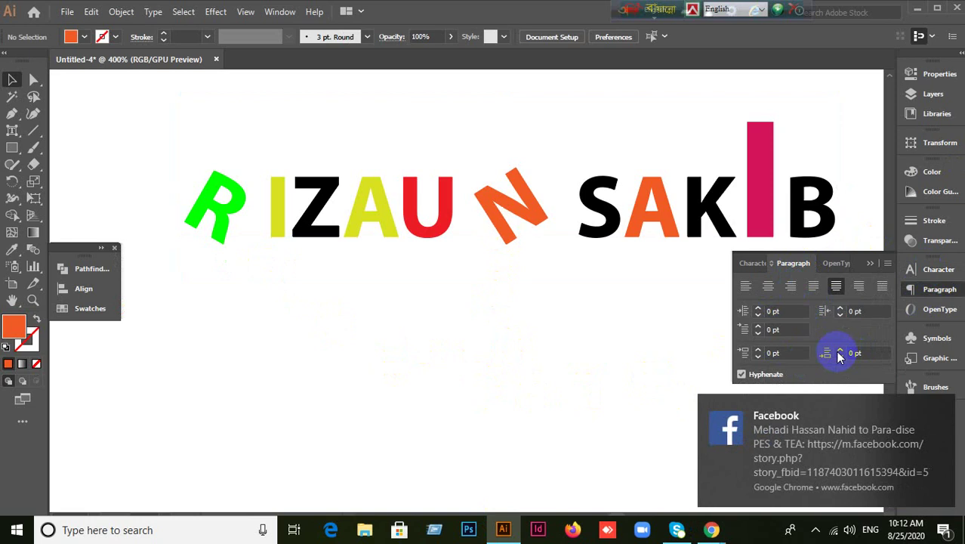
{"action": "left_click", "coordinate": [753, 263]}
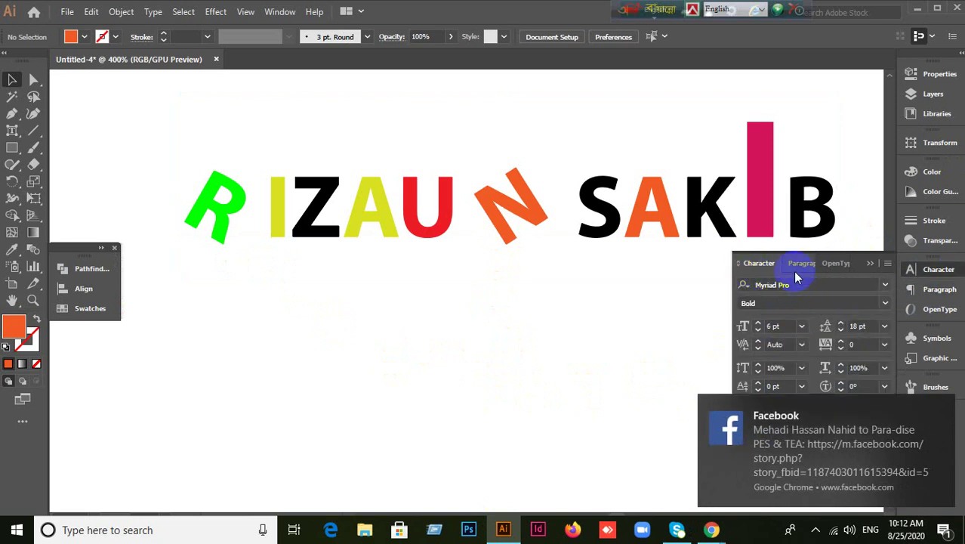
{"action": "left_click", "coordinate": [756, 264]}
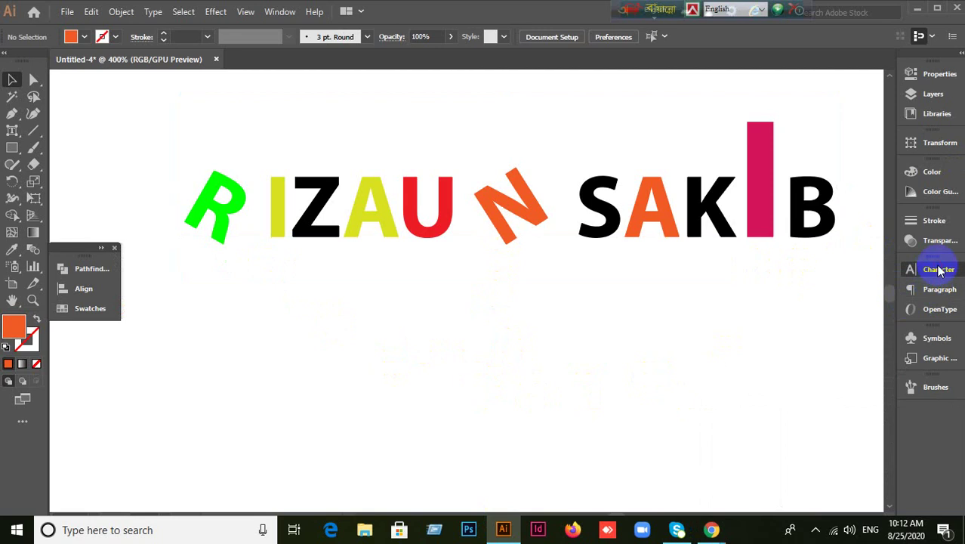
{"action": "left_click", "coordinate": [936, 269]}
{"action": "left_click", "coordinate": [797, 264]}
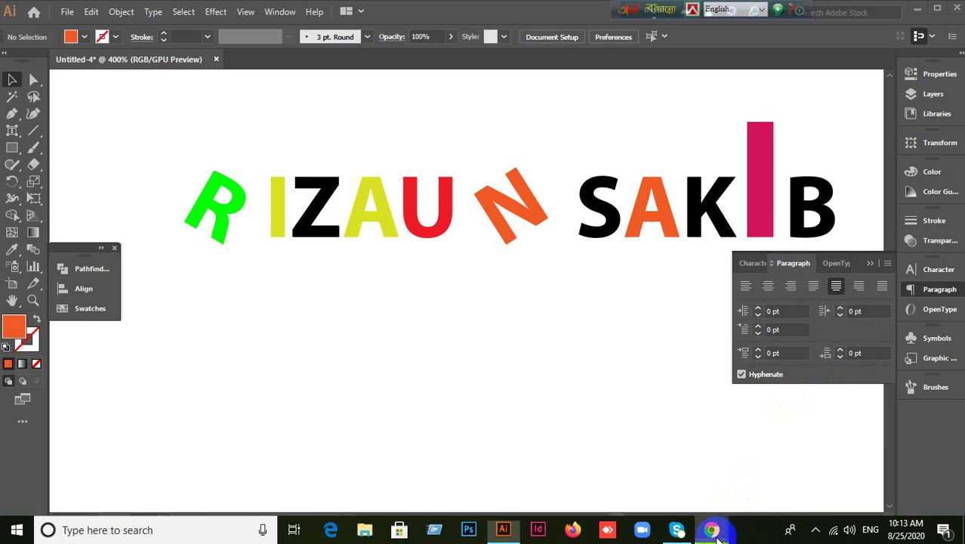
Briefly check the Google Meet call, then return to the Illustrator document.
{"action": "mouse_move", "coordinate": [712, 530]}
{"action": "left_click", "coordinate": [600, 451]}
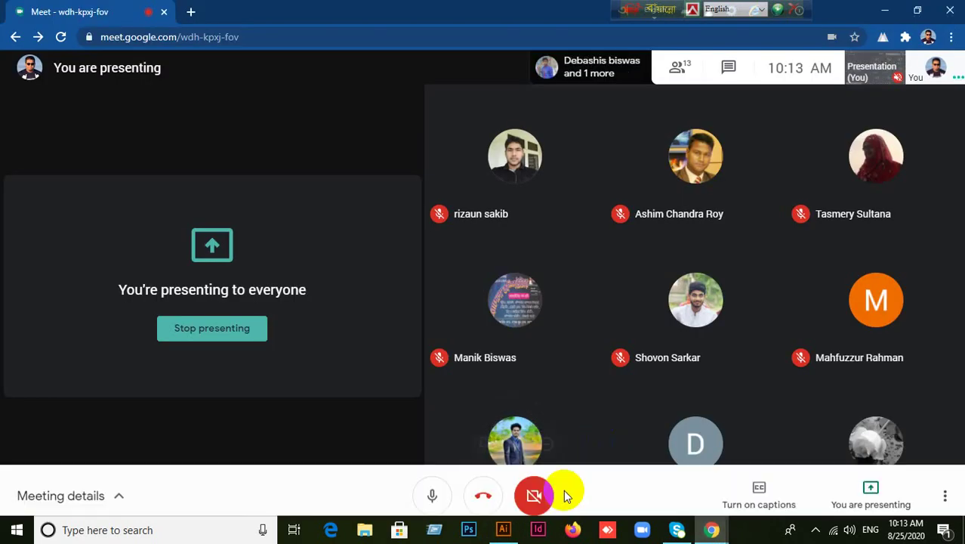
{"action": "left_click", "coordinate": [503, 530]}
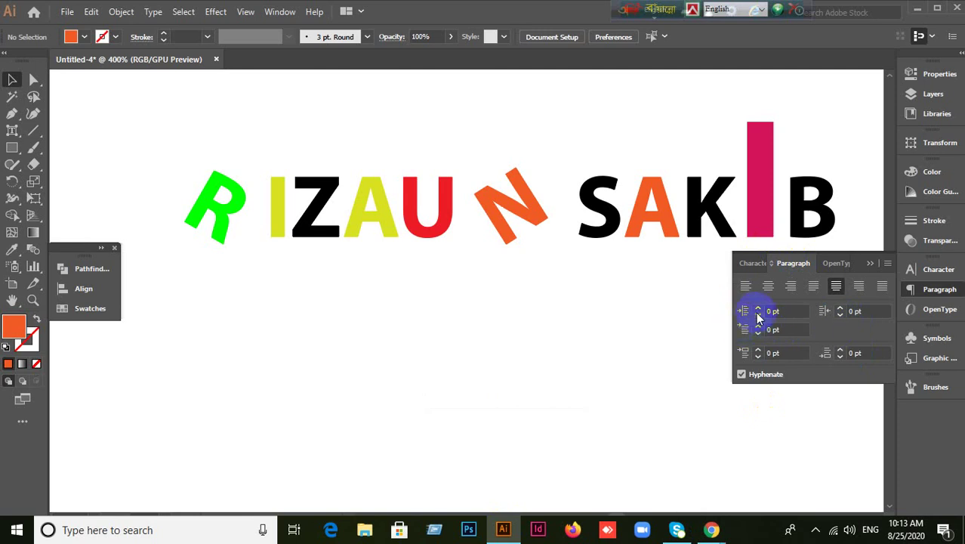
Switch the panel back to the Character tab showing Myriad Pro Bold at 6 pt.
{"action": "left_click", "coordinate": [794, 263]}
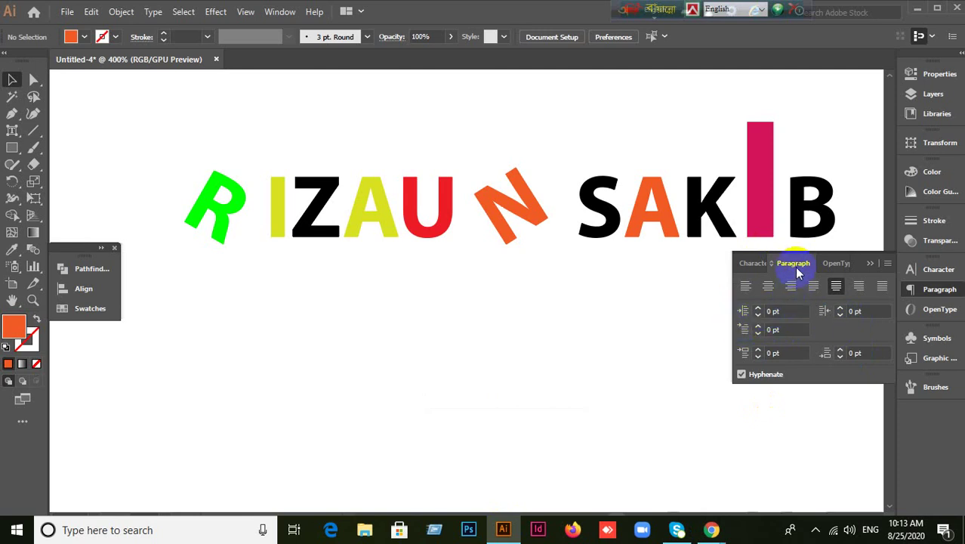
{"action": "left_click", "coordinate": [755, 263]}
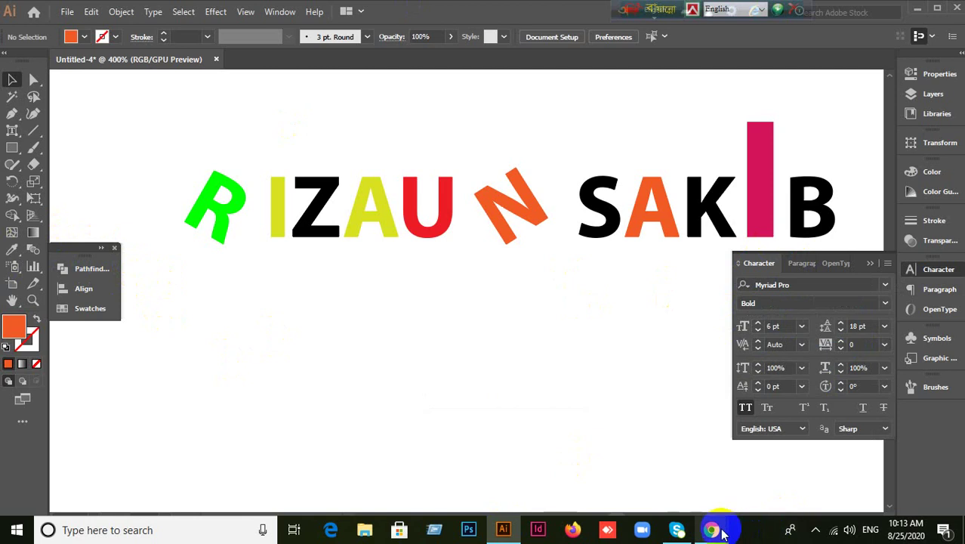
Enable the Bijoy Bangla keyboard toolbar from Meet, then return to the Illustrator artwork.
{"action": "mouse_move", "coordinate": [711, 530]}
{"action": "left_click", "coordinate": [589, 457]}
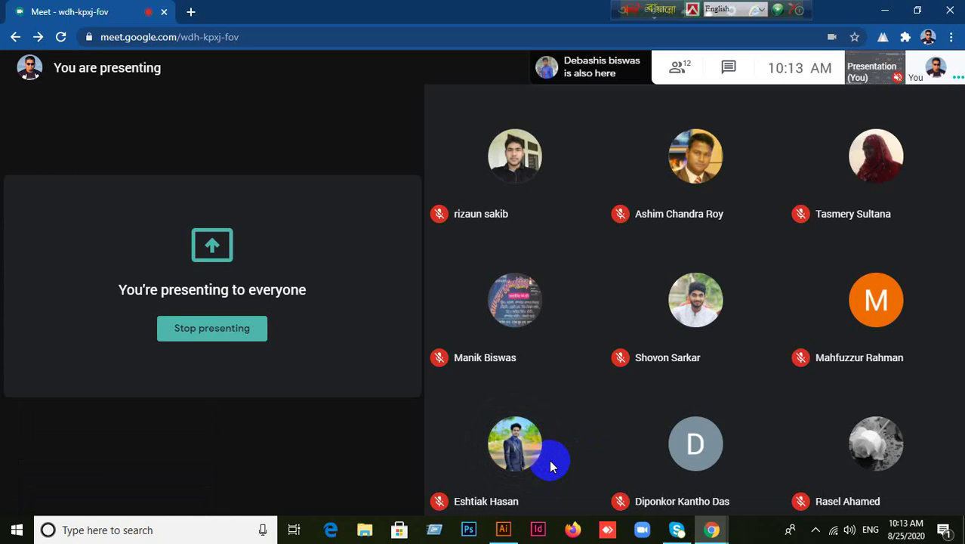
{"action": "mouse_move", "coordinate": [736, 318]}
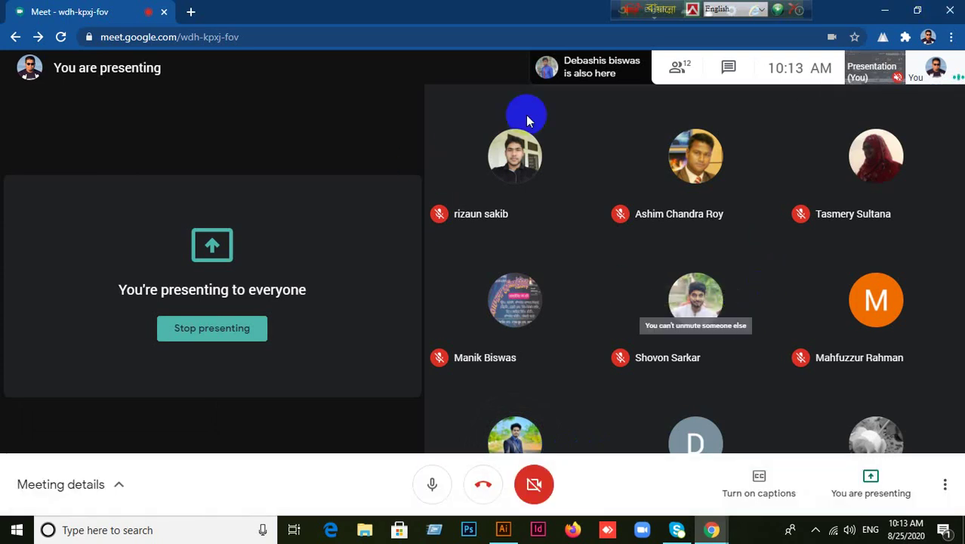
{"action": "left_click", "coordinate": [620, 11]}
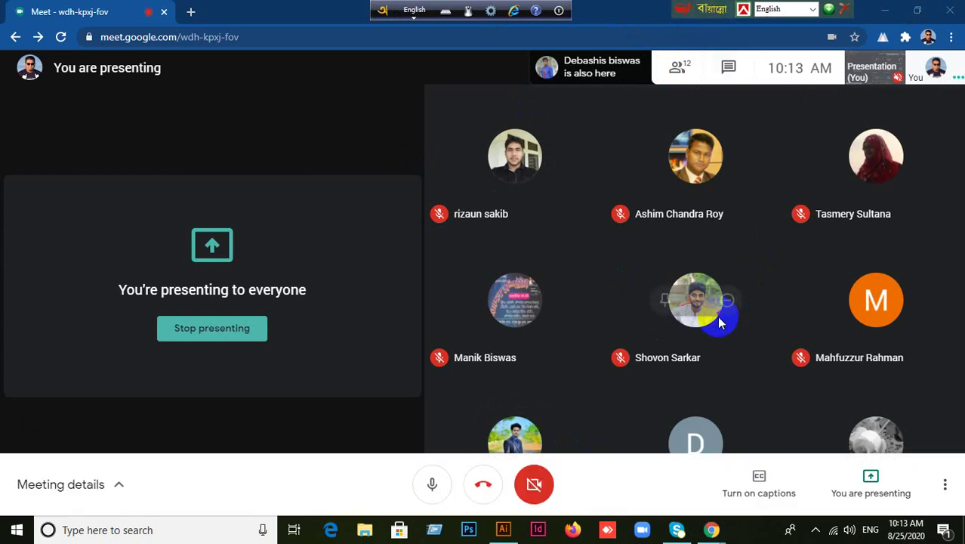
{"action": "left_click", "coordinate": [503, 529]}
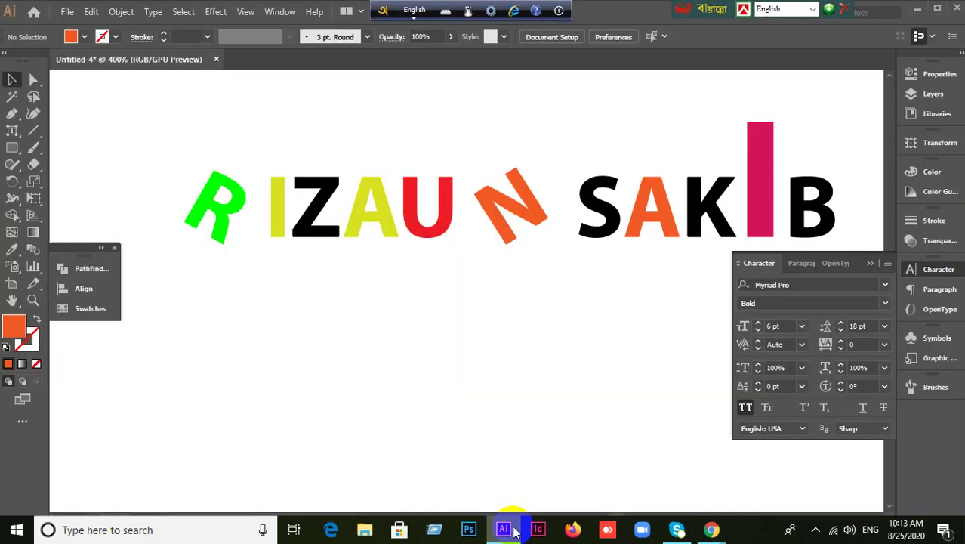
Drag the Bangla keyboard bar left over the menu bar and arm the Type tool.
{"action": "scroll", "coordinate": [407, 347], "scroll_direction": "down", "scroll_amount": 2}
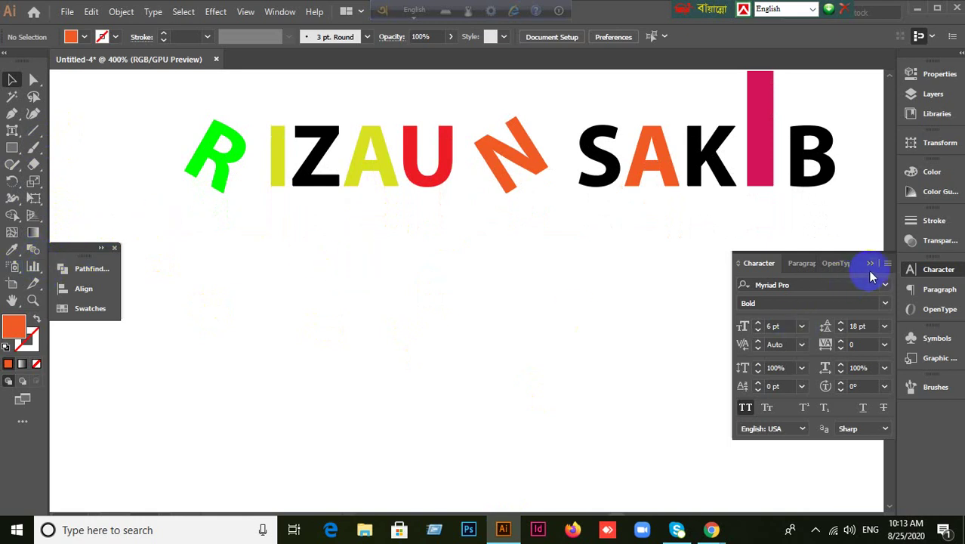
{"action": "left_click", "coordinate": [688, 7]}
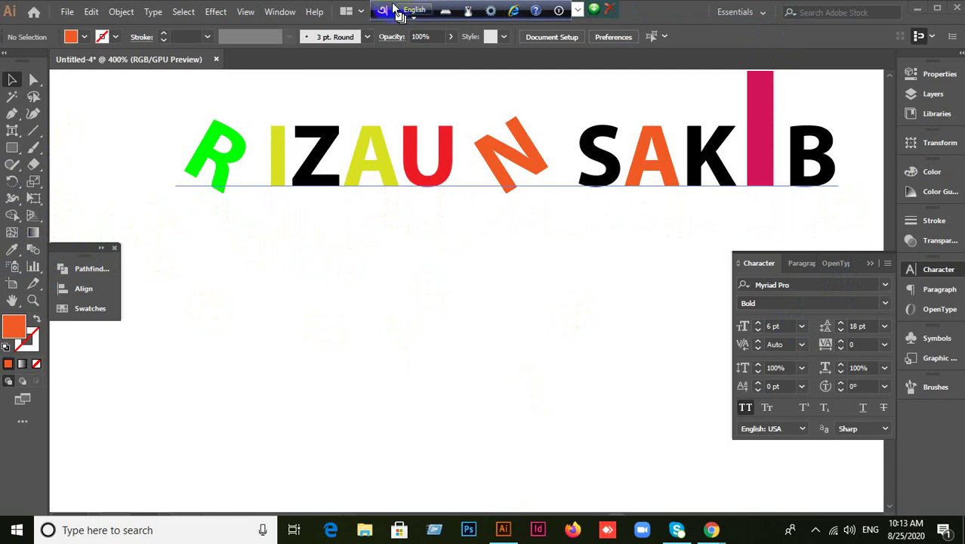
{"action": "left_click_drag", "start_coordinate": [394, 6], "coordinate": [159, 6]}
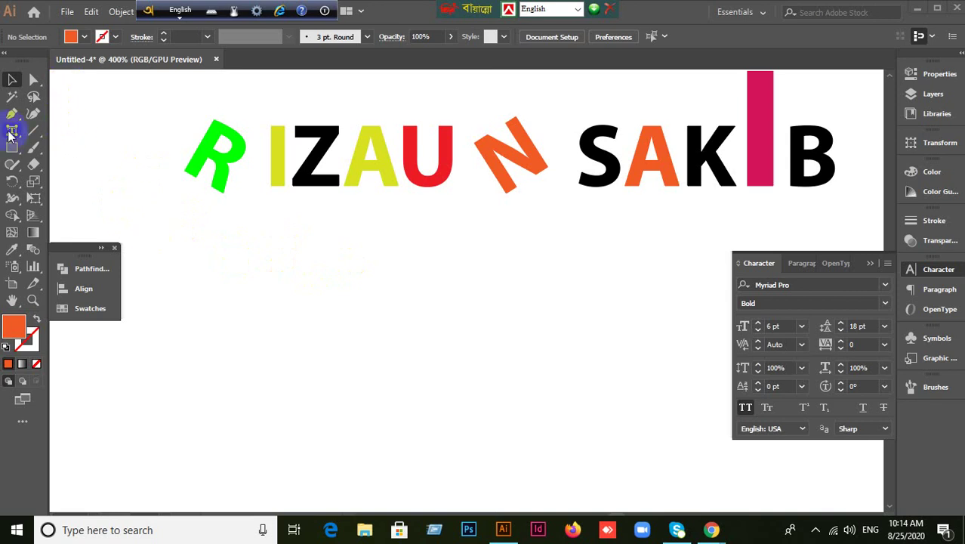
{"action": "left_click_drag", "start_coordinate": [12, 131], "coordinate": [83, 138]}
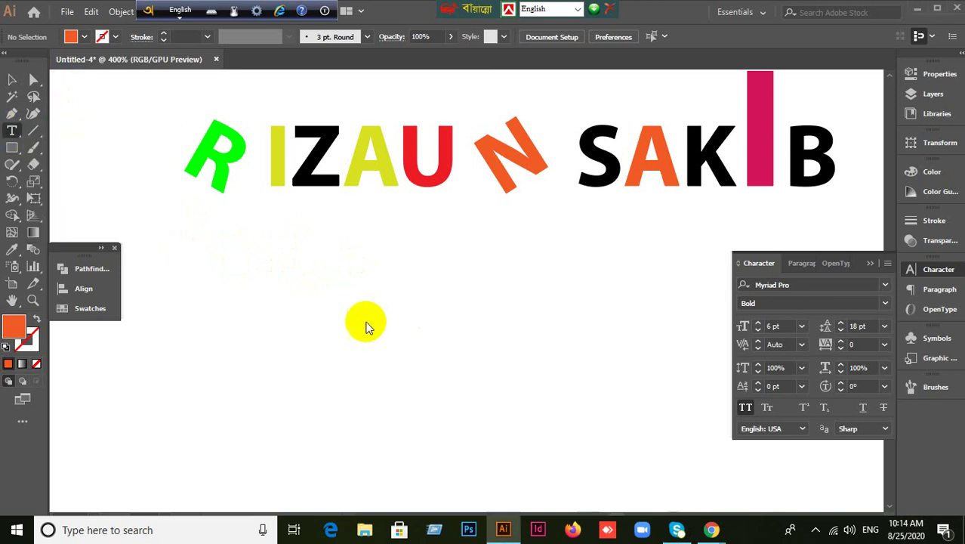
Place a text object below the lettering, switch to Bangla input, and delete the placeholder.
{"action": "left_click", "coordinate": [312, 321]}
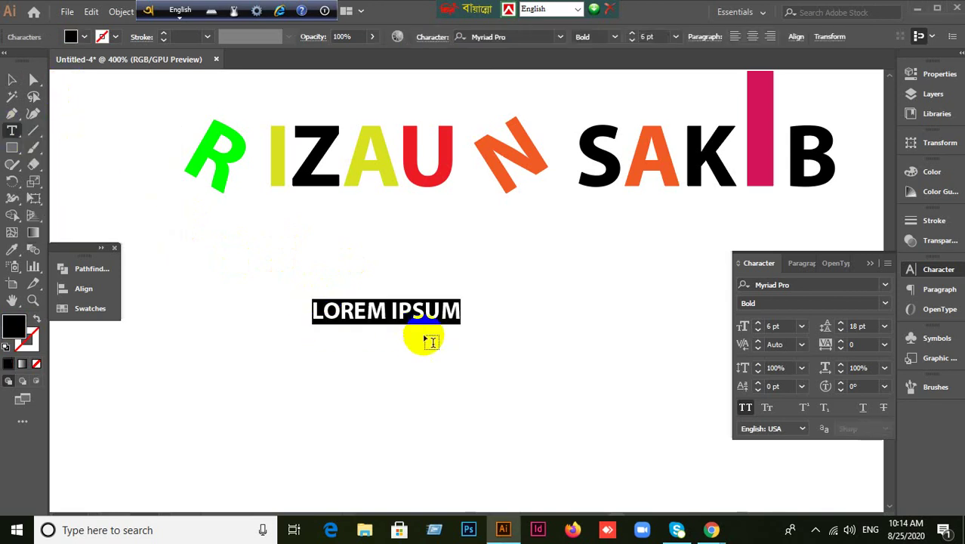
{"action": "mouse_move", "coordinate": [188, 13]}
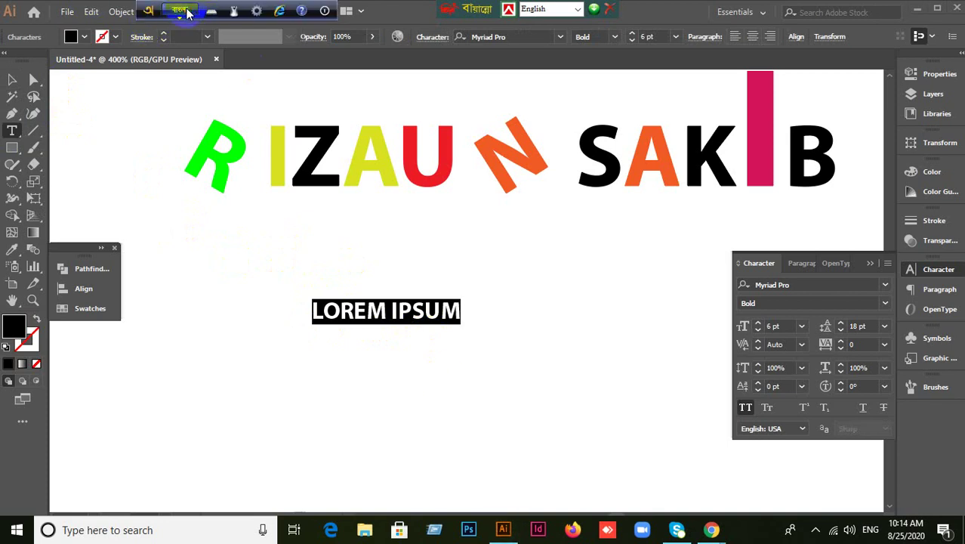
{"action": "left_click", "coordinate": [491, 151]}
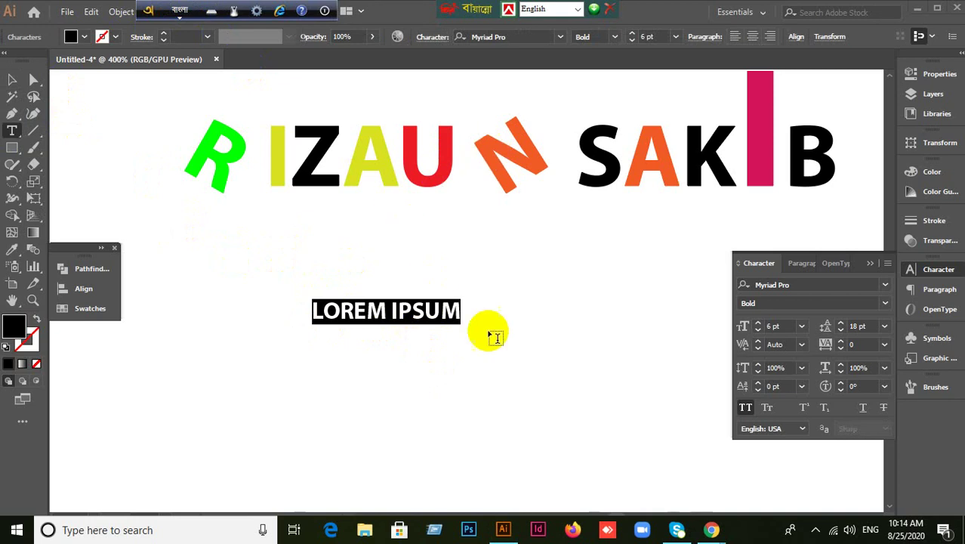
{"action": "left_click_drag", "start_coordinate": [459, 313], "coordinate": [453, 310]}
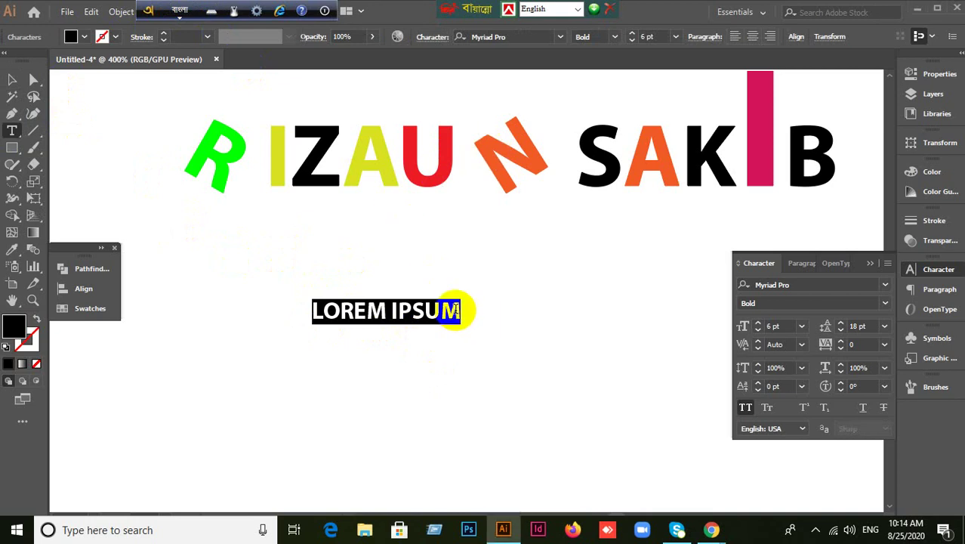
{"action": "key", "text": "BackSpace"}
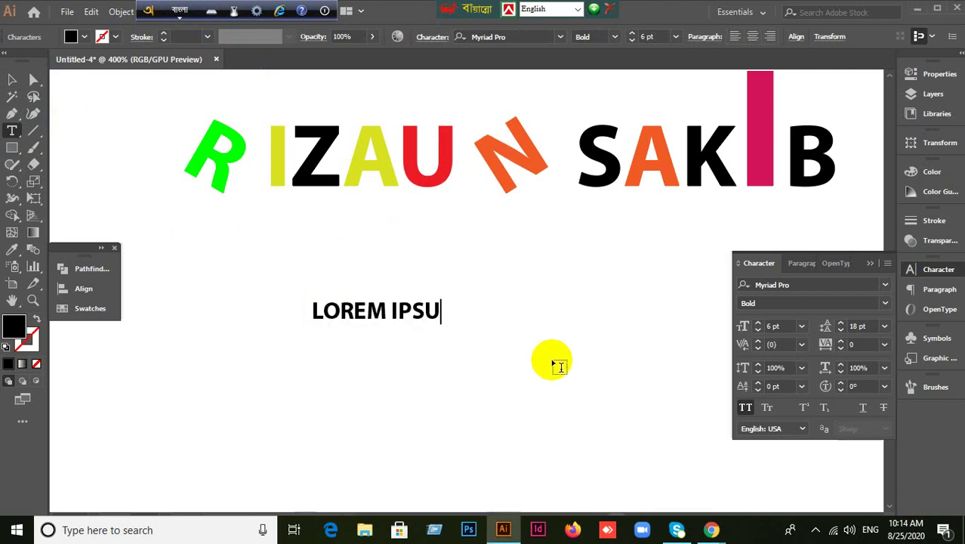
{"action": "key", "text": "BackSpace"}
{"action": "key", "text": "BackSpace"}
{"action": "key", "text": "BackSpace"}
{"action": "key", "text": "BackSpace"}
{"action": "key", "text": "BackSpace"}
{"action": "key", "text": "BackSpace"}
{"action": "key", "text": "BackSpace"}
{"action": "key", "text": "BackSpace"}
{"action": "key", "text": "BackSpace"}
{"action": "key", "text": "BackSpace"}
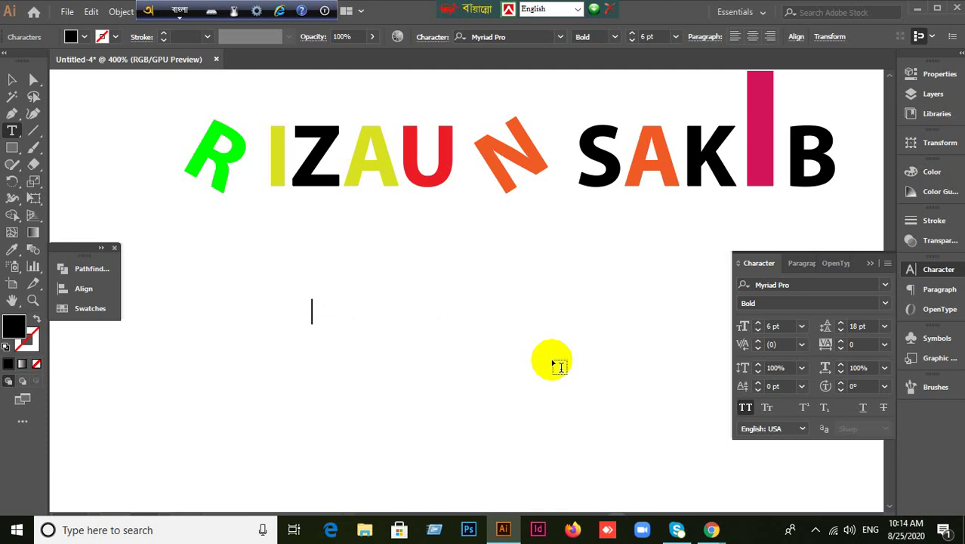
Try typing 'গণপ্রজ' in Nirmala UI and erase each garbled attempt.
{"action": "type", "text": "ঘ"}
{"action": "key", "text": "BackSpace"}
{"action": "type", "text": "গ"}
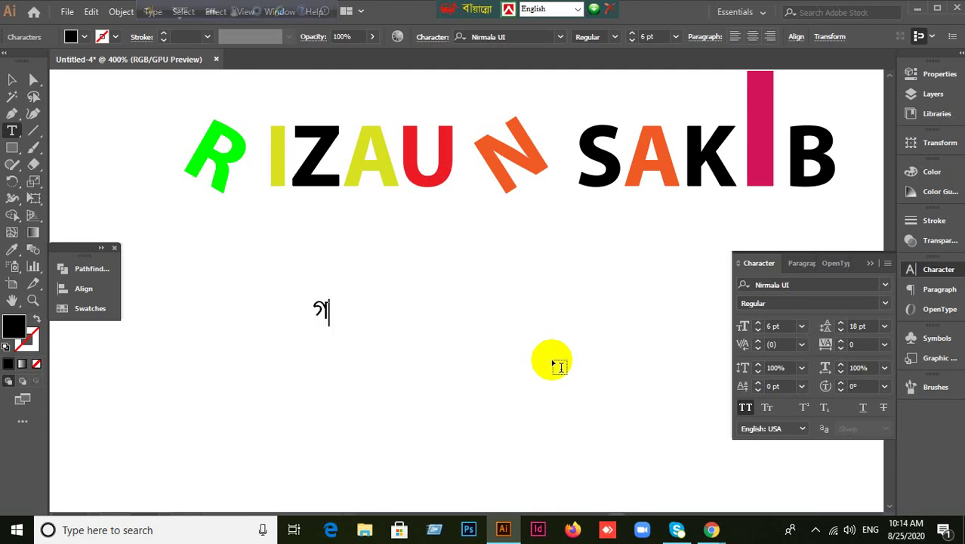
{"action": "type", "text": "ণপ্রজ"}
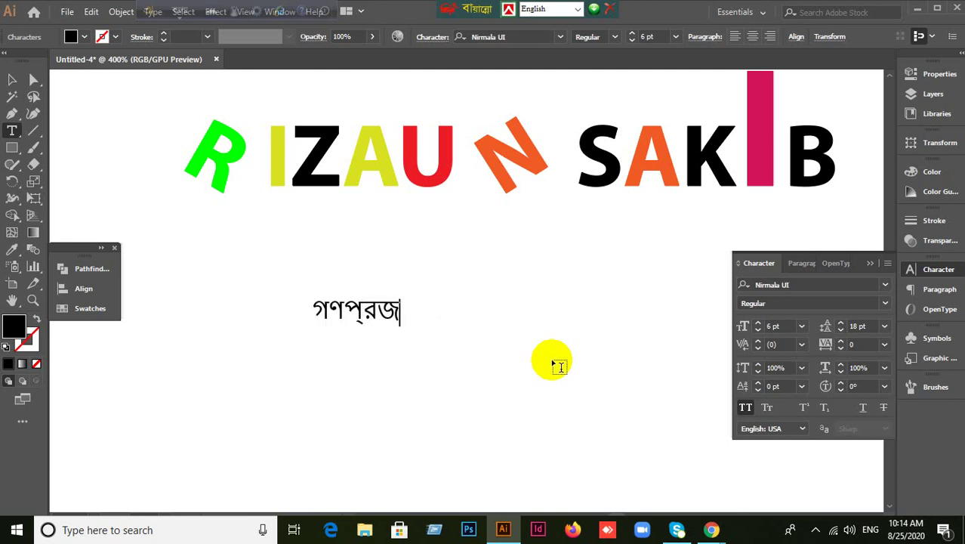
{"action": "key", "text": "BackSpace"}
{"action": "key", "text": "BackSpace"}
{"action": "key", "text": "BackSpace"}
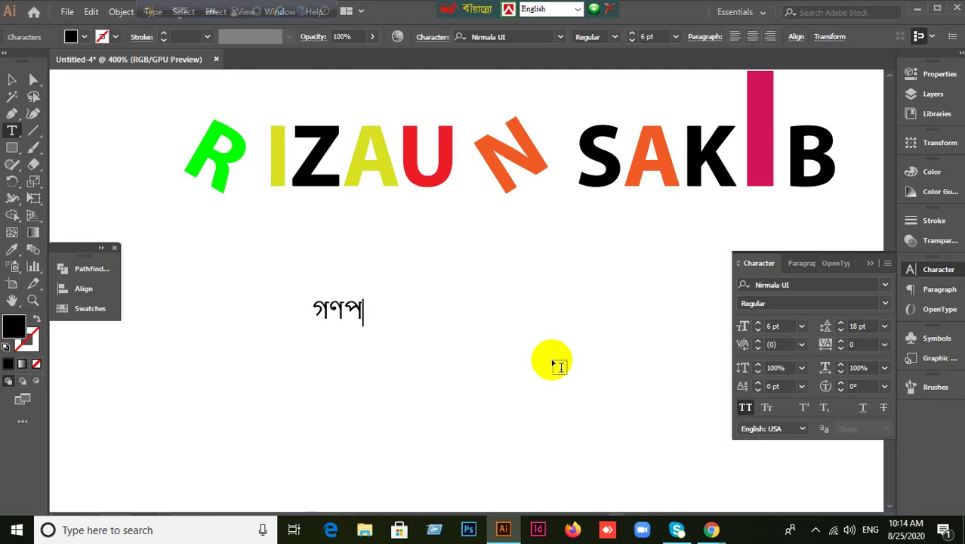
{"action": "type", "text": "্র"}
{"action": "key", "text": "BackSpace"}
{"action": "key", "text": "BackSpace"}
{"action": "key", "text": "BackSpace"}
{"action": "key", "text": "BackSpace"}
{"action": "key", "text": "BackSpace"}
{"action": "type", "text": "ড়"}
{"action": "key", "text": "BackSpace"}
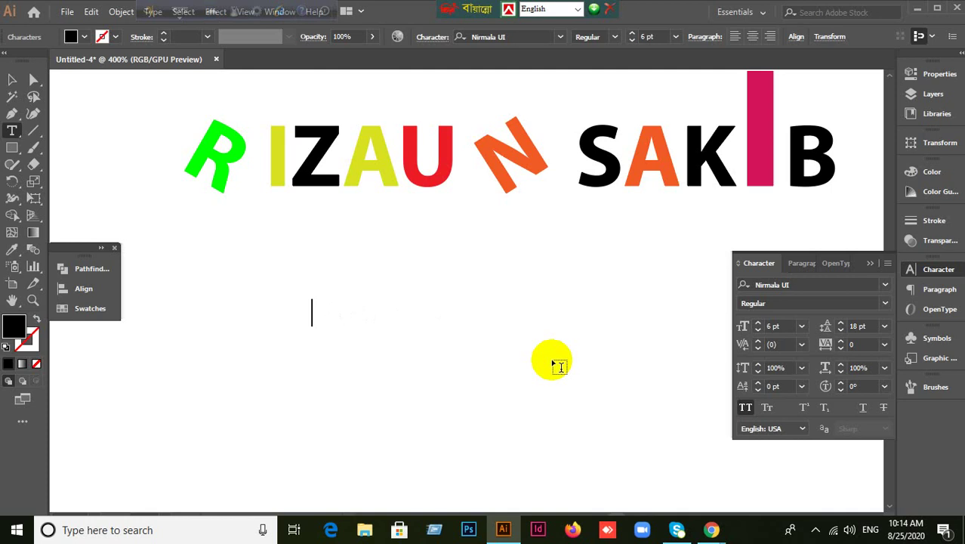
{"action": "type", "text": "গ"}
{"action": "key", "text": "BackSpace"}
Turn on All Caps, retry typing 'গণপ্র', and delete the malformed conjuncts again.
{"action": "left_click", "coordinate": [745, 409]}
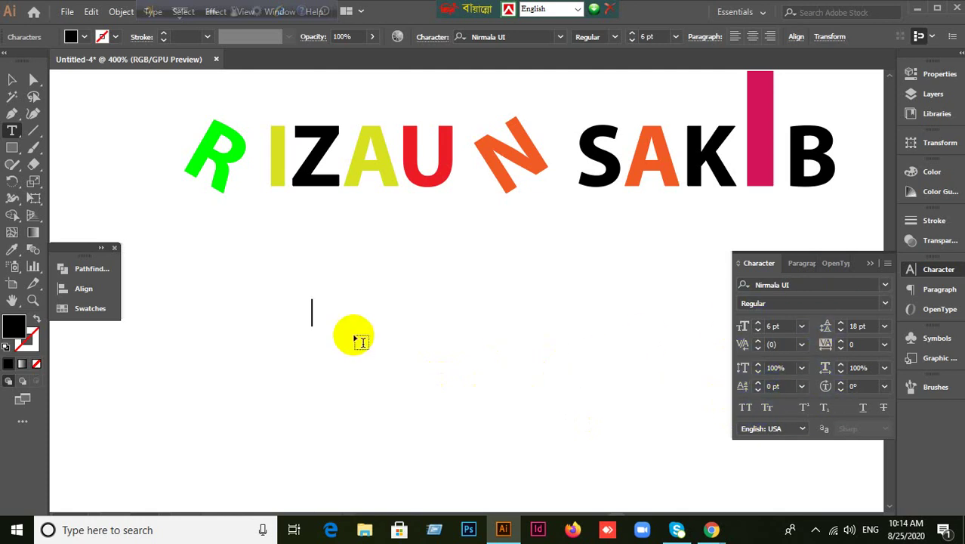
{"action": "type", "text": "ঘ"}
{"action": "key", "text": "BackSpace"}
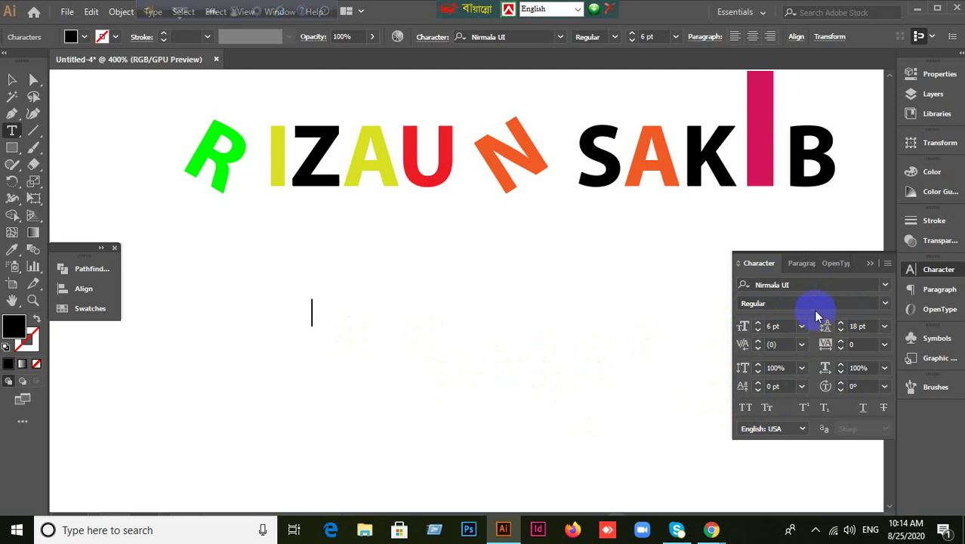
{"action": "type", "text": "গণপ্র"}
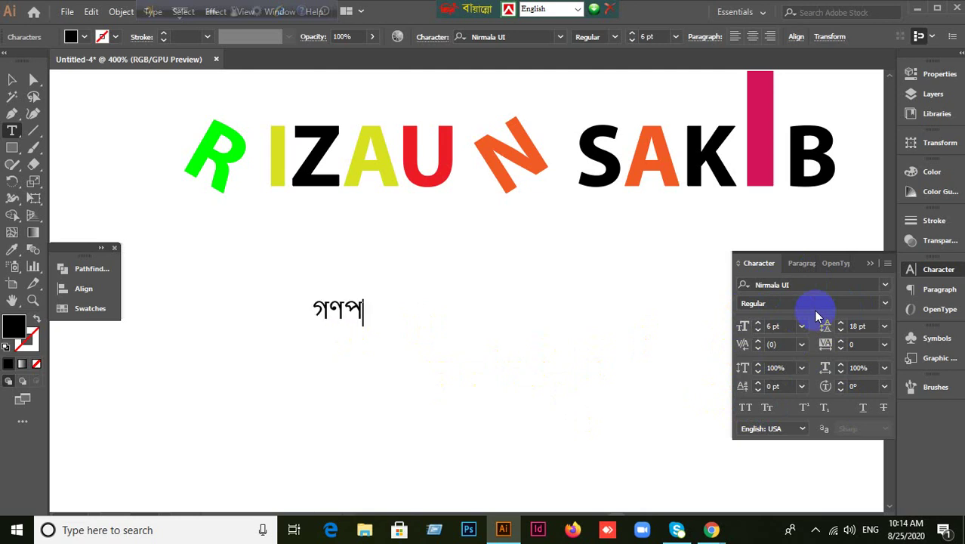
{"action": "key", "text": "BackSpace"}
{"action": "key", "text": "BackSpace"}
{"action": "key", "text": "BackSpace"}
{"action": "type", "text": "প্র"}
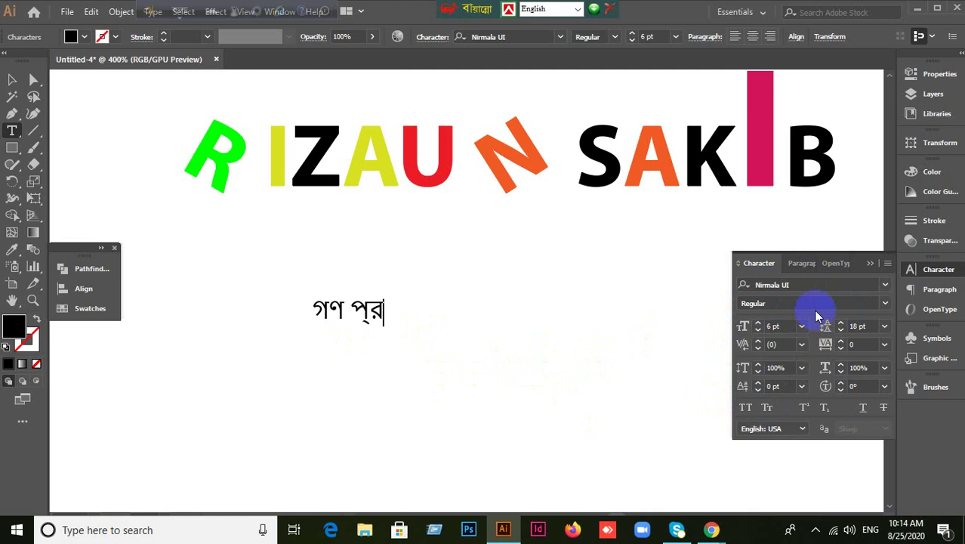
{"action": "key", "text": "BackSpace"}
{"action": "key", "text": "BackSpace"}
{"action": "key", "text": "BackSpace"}
{"action": "key", "text": "BackSpace"}
{"action": "key", "text": "BackSpace"}
{"action": "key", "text": "BackSpace"}
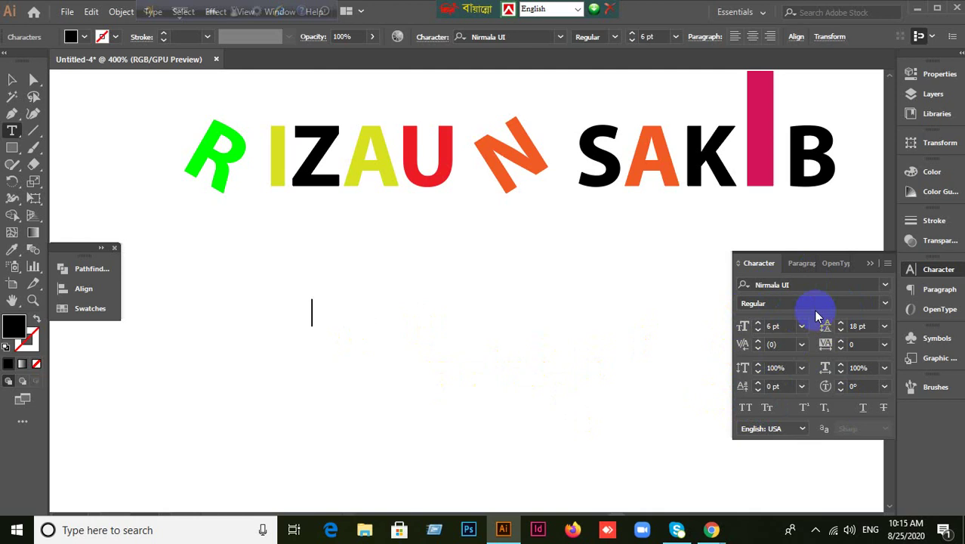
Move the language bar aside and deselect the empty text object.
{"action": "mouse_move", "coordinate": [178, 12]}
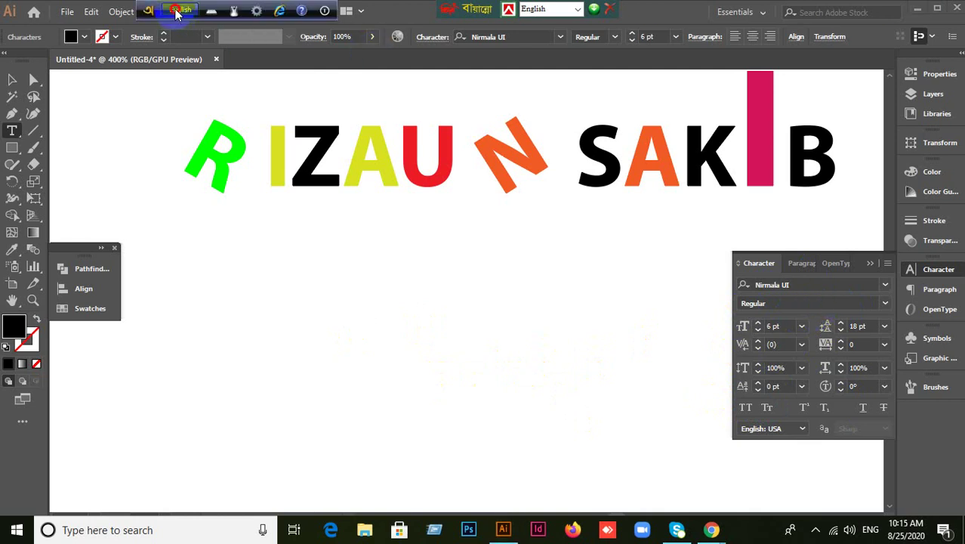
{"action": "left_click_drag", "start_coordinate": [178, 12], "coordinate": [403, 15]}
{"action": "left_click", "coordinate": [12, 79]}
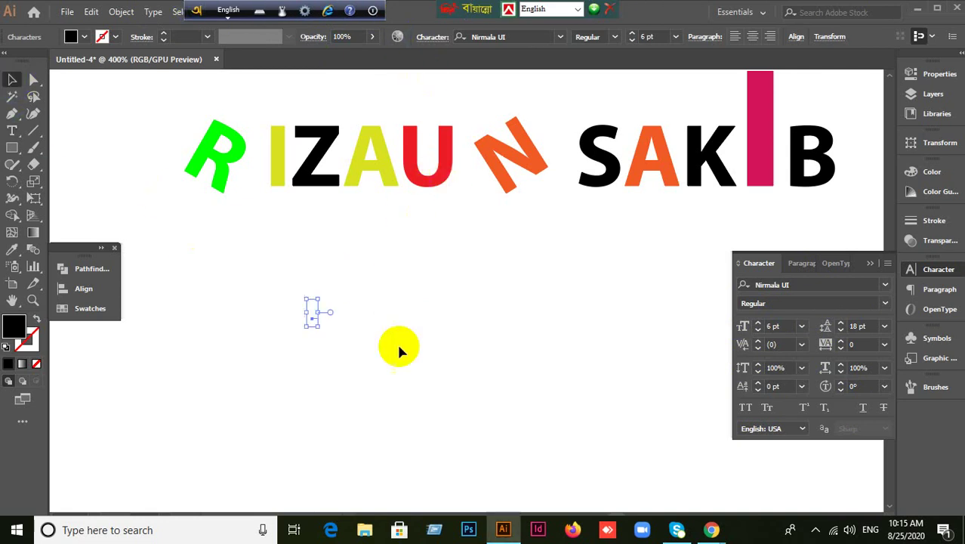
{"action": "left_click", "coordinate": [243, 261]}
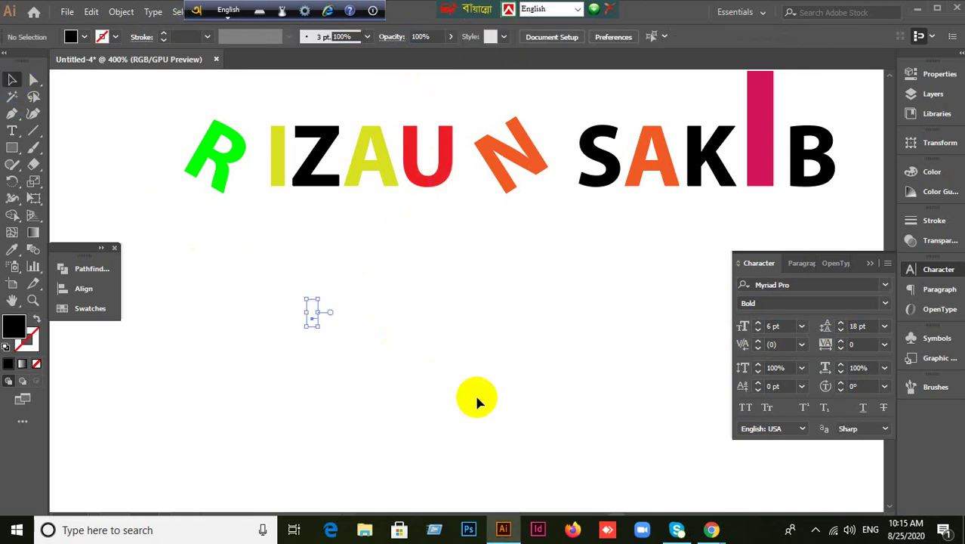
Set the font to SutonnyMJ and switch the keyboard to Bijoy Classic.
{"action": "left_click", "coordinate": [800, 285]}
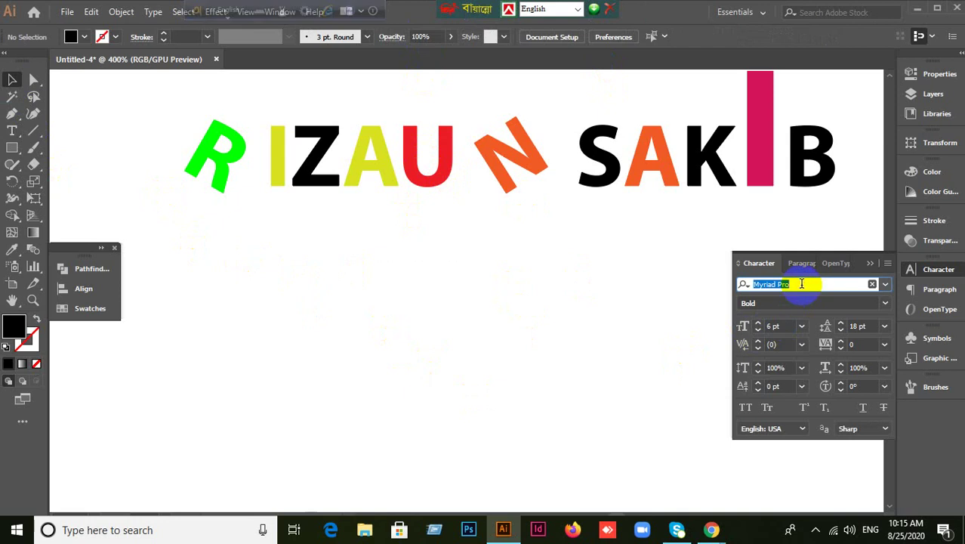
{"action": "type", "text": "Sut"}
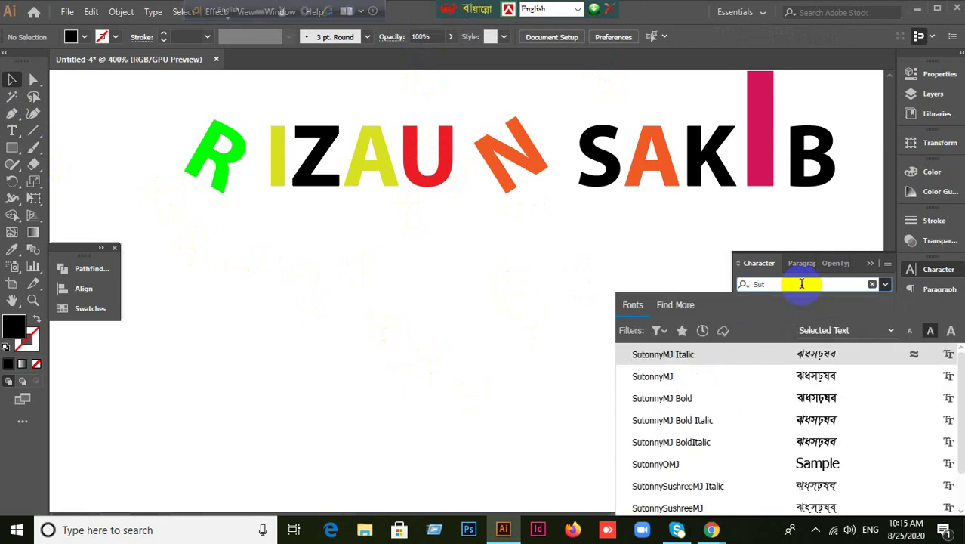
{"action": "left_click", "coordinate": [674, 378]}
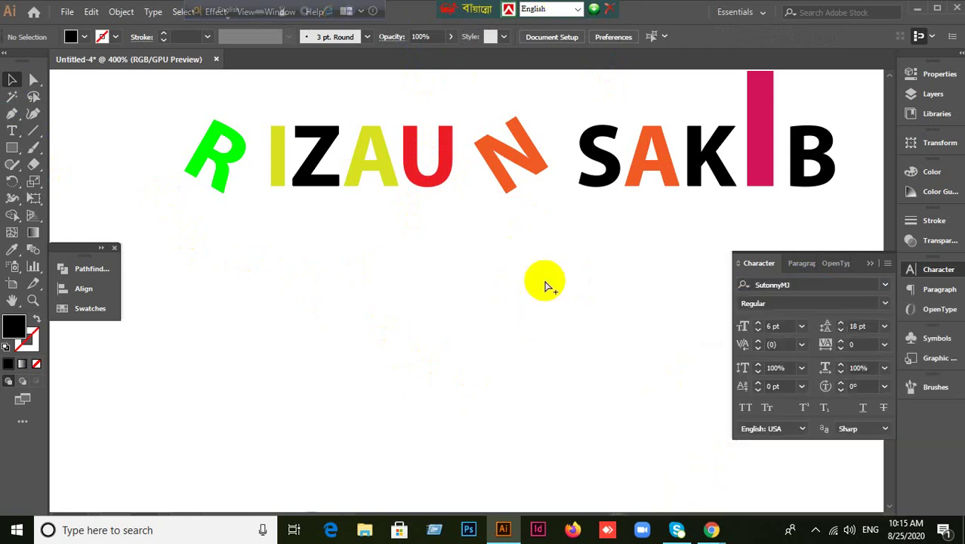
{"action": "key", "text": "ctrl+alt+b"}
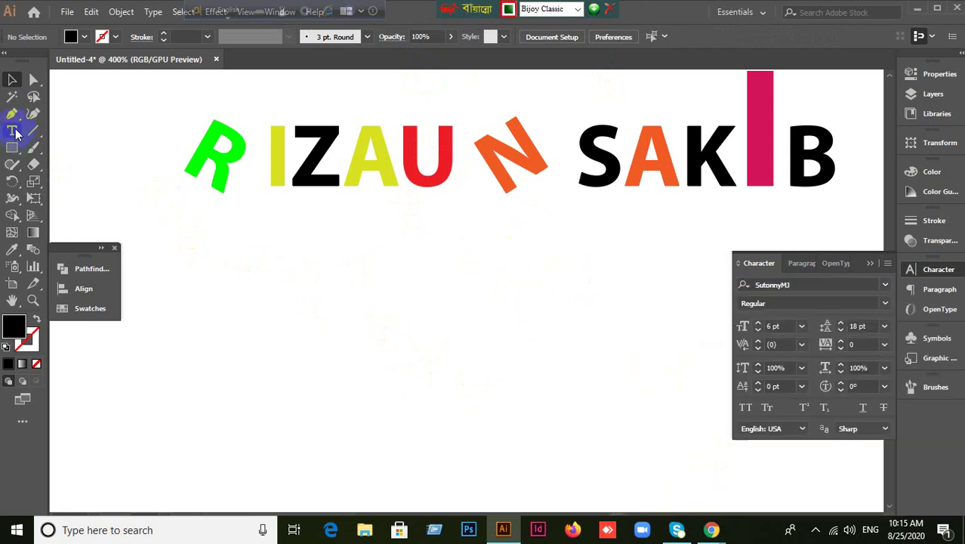
Type 'গণপ্রজাতন্ত্রী বাংলাদেশ সরকার' as a new line below the logo, fixing typos.
{"action": "left_click", "coordinate": [12, 131]}
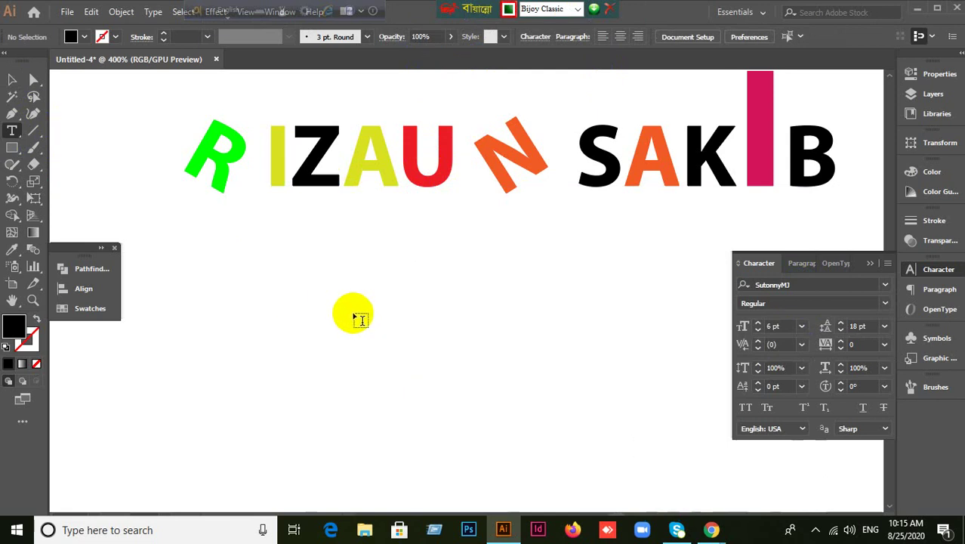
{"action": "left_click", "coordinate": [355, 315]}
{"action": "key", "text": "BackSpace"}
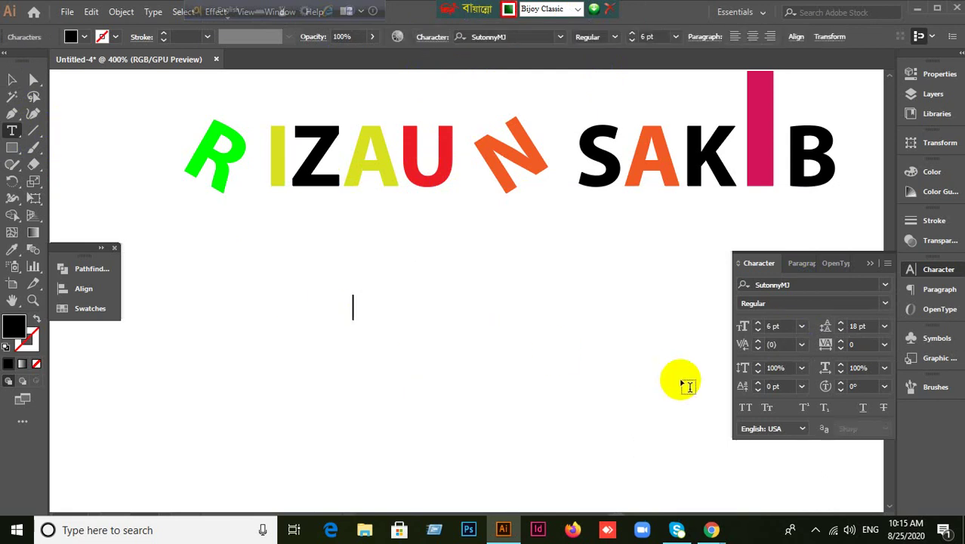
{"action": "type", "text": "গণপা"}
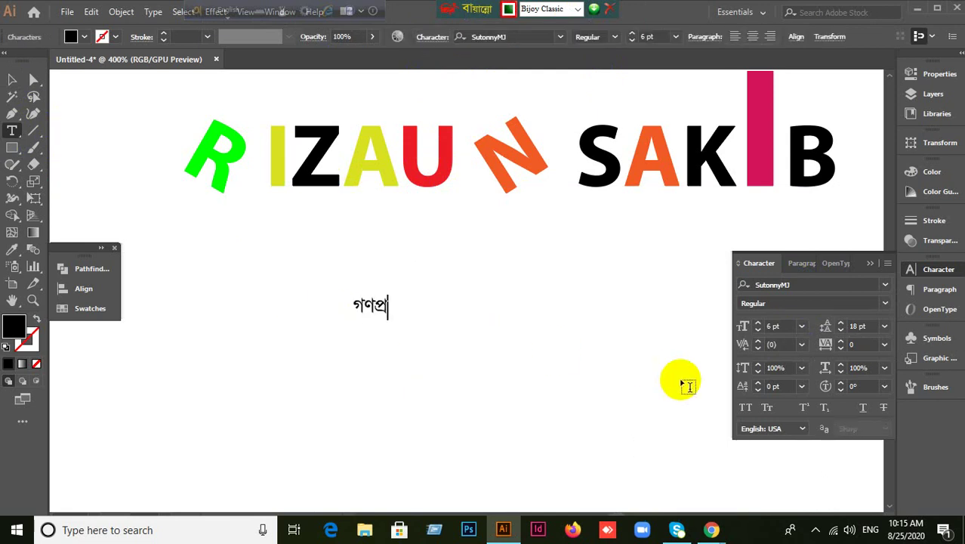
{"action": "type", "text": "জান"}
{"action": "type", "text": "ত"}
{"action": "type", "text": "্ত্র"}
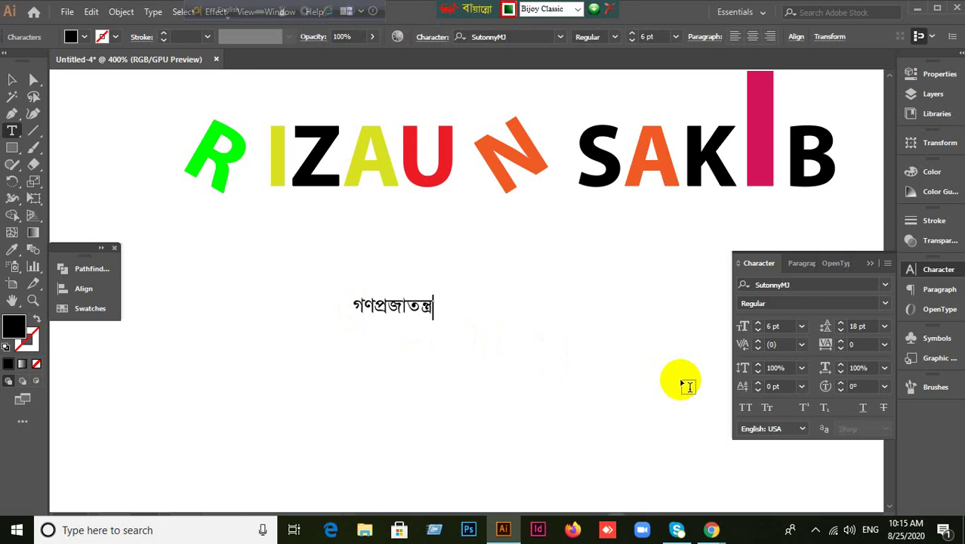
{"action": "type", "text": "ী বাংলাদশে"}
{"action": "key", "text": "BackSpace"}
{"action": "key", "text": "BackSpace"}
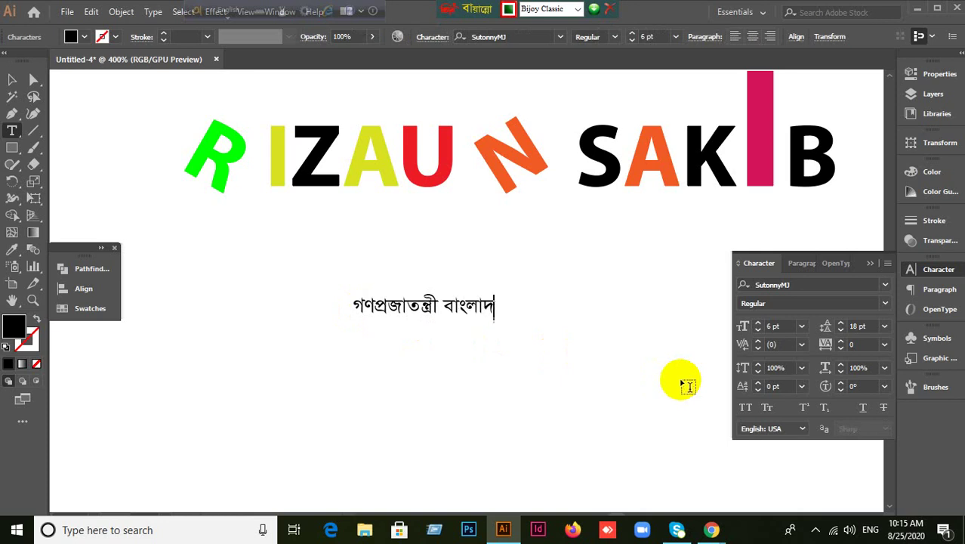
{"action": "key", "text": "BackSpace"}
{"action": "type", "text": "দ"}
{"action": "key", "text": "BackSpace"}
{"action": "type", "text": "দেশ  সরকার"}
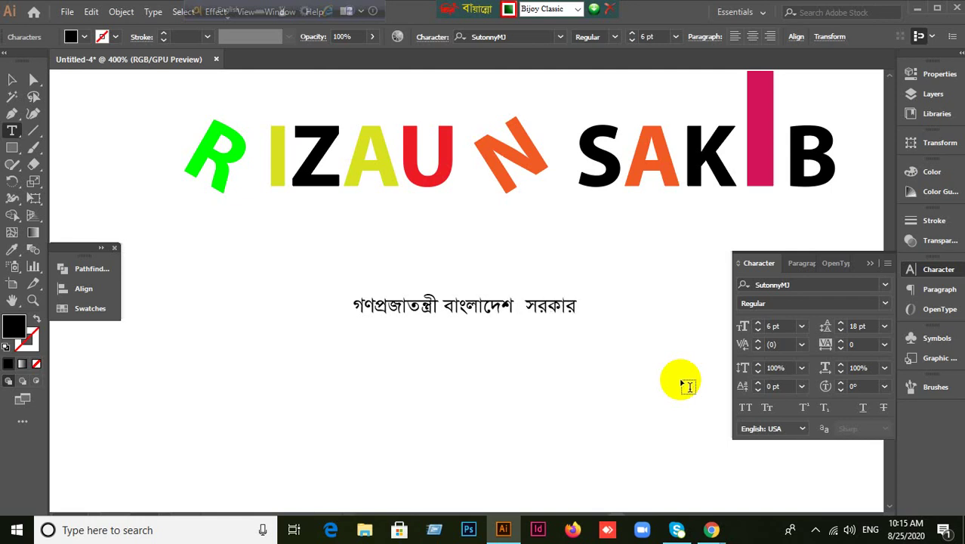
{"action": "left_click", "coordinate": [12, 79]}
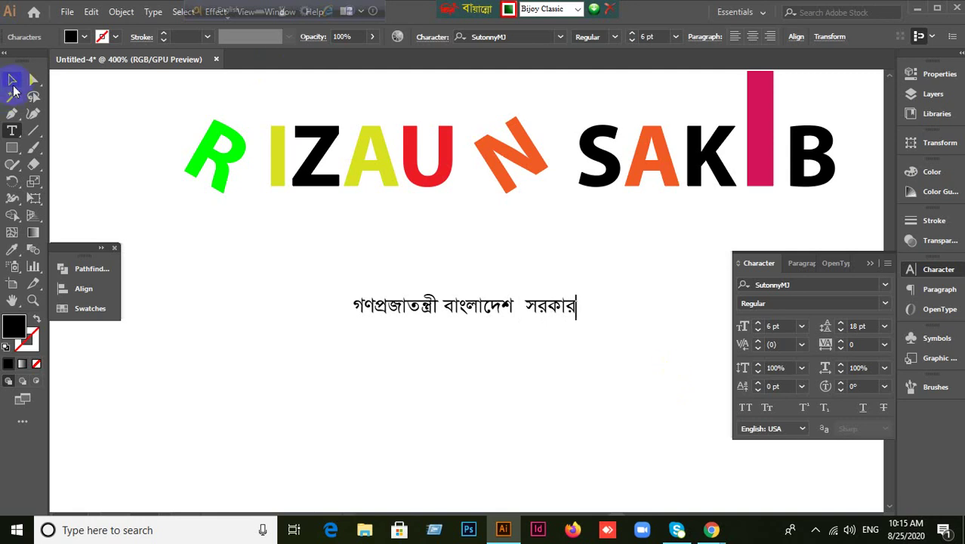
{"action": "left_click_drag", "start_coordinate": [381, 309], "coordinate": [386, 239]}
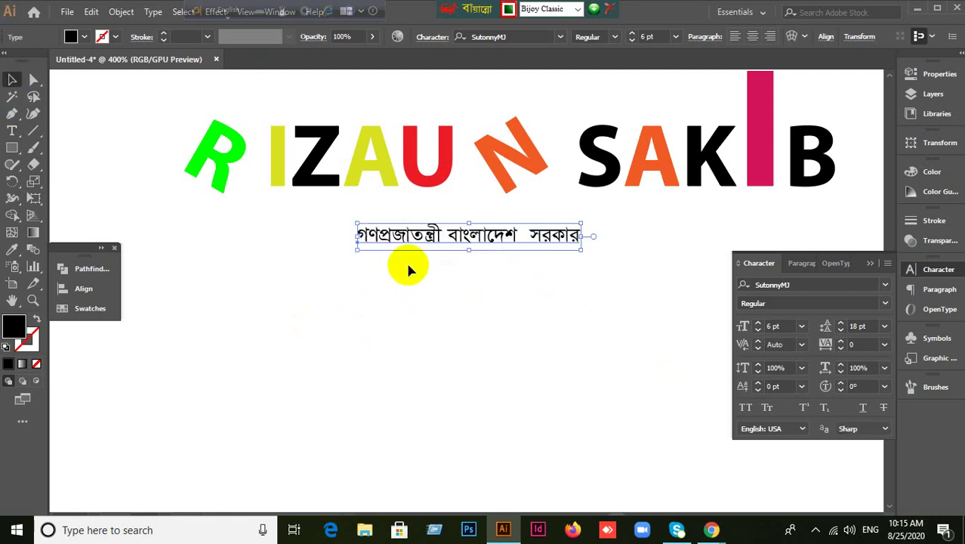
{"action": "left_click", "coordinate": [528, 313]}
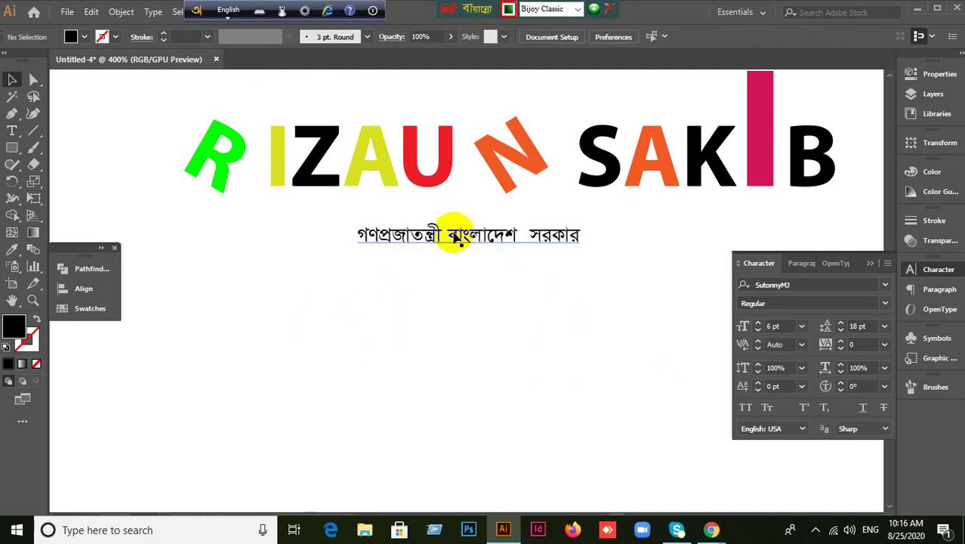
{"action": "left_click", "coordinate": [511, 237]}
{"action": "key", "text": "ctrl+a"}
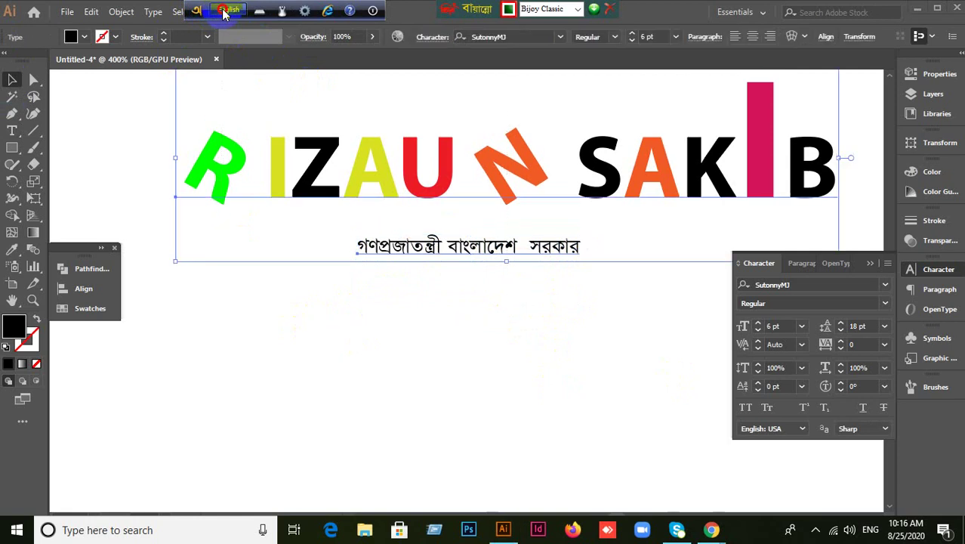
{"action": "left_click", "coordinate": [487, 336]}
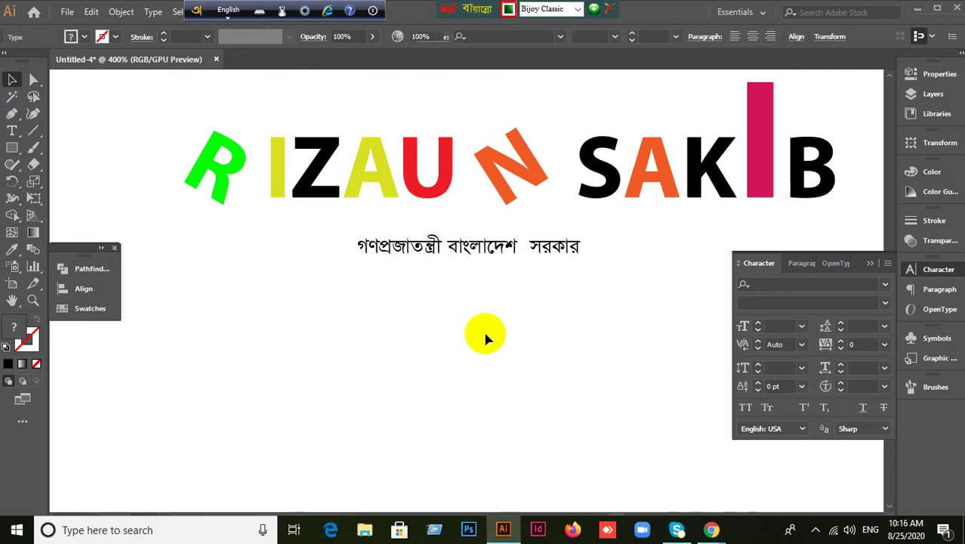
{"action": "left_click", "coordinate": [462, 251]}
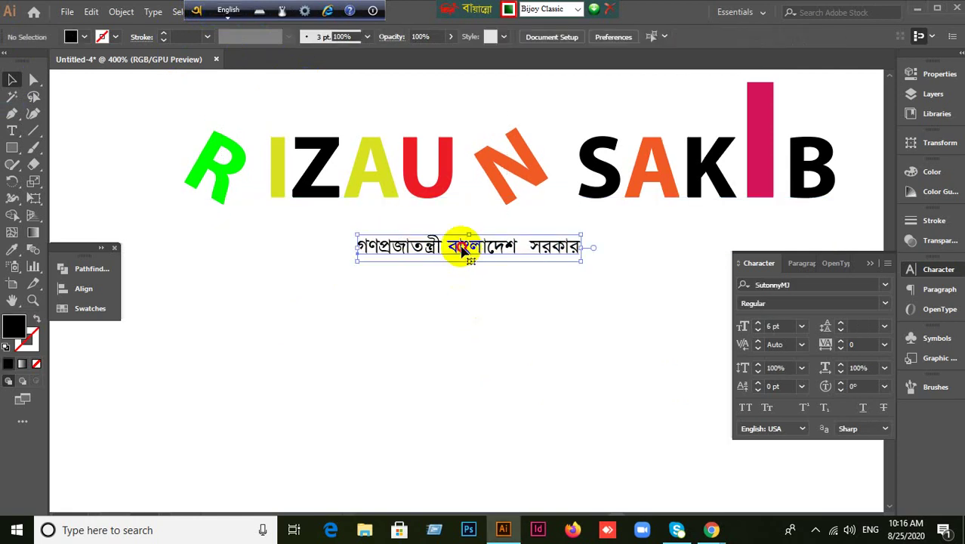
{"action": "left_click_drag", "start_coordinate": [462, 251], "coordinate": [462, 325]}
{"action": "left_click", "coordinate": [468, 373]}
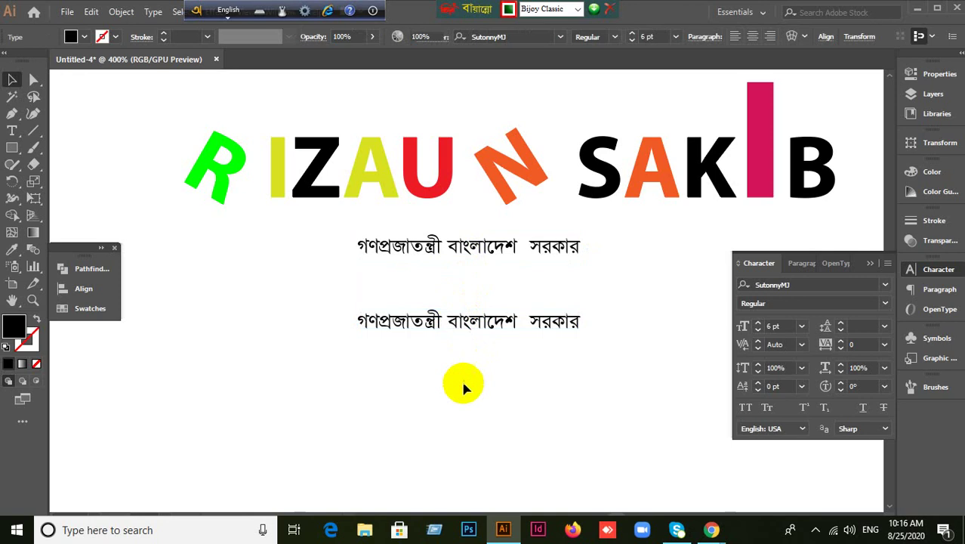
{"action": "left_click", "coordinate": [230, 10]}
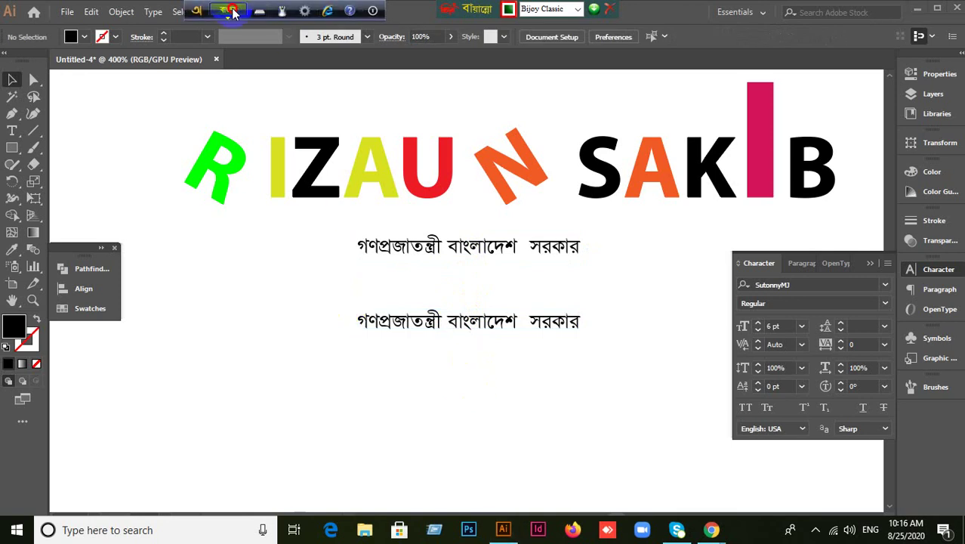
{"action": "left_click", "coordinate": [229, 10]}
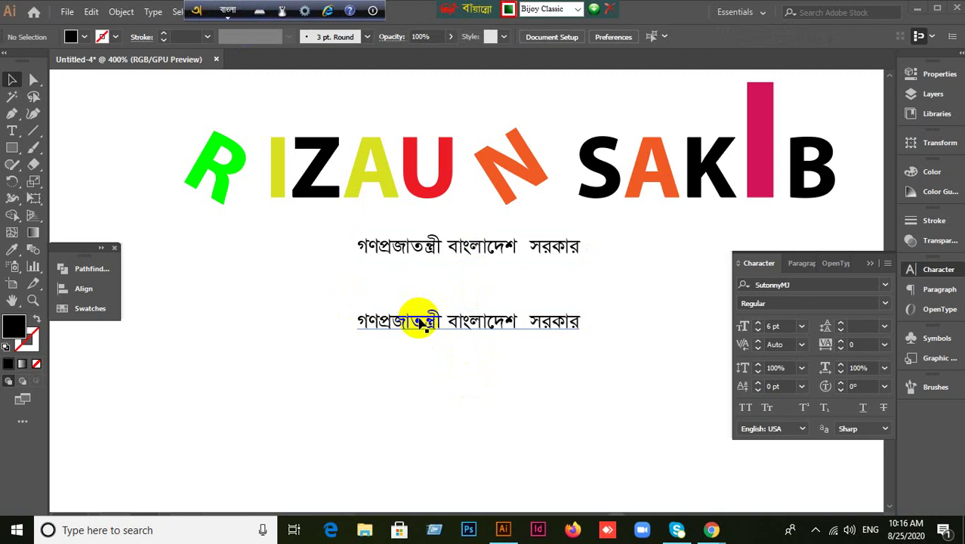
{"action": "double_click", "coordinate": [459, 322]}
{"action": "left_click_drag", "start_coordinate": [446, 320], "coordinate": [576, 321]}
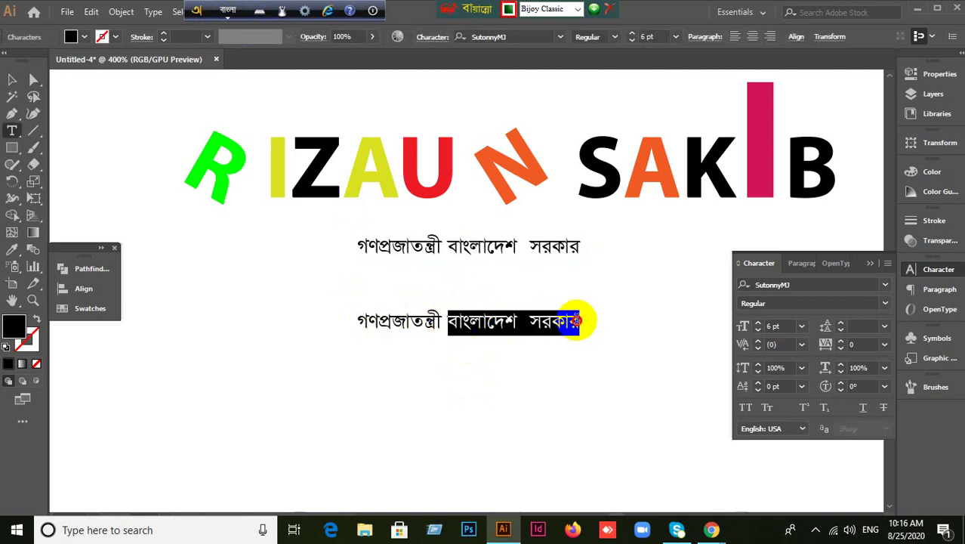
{"action": "left_click", "coordinate": [477, 323]}
{"action": "left_click_drag", "start_coordinate": [358, 323], "coordinate": [616, 325]}
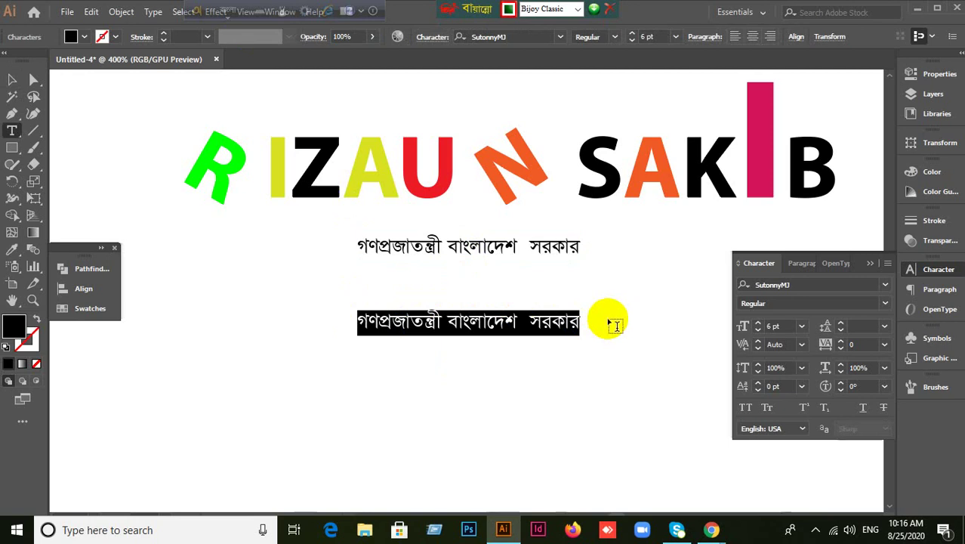
{"action": "left_click", "coordinate": [12, 79]}
{"action": "left_click", "coordinate": [313, 353]}
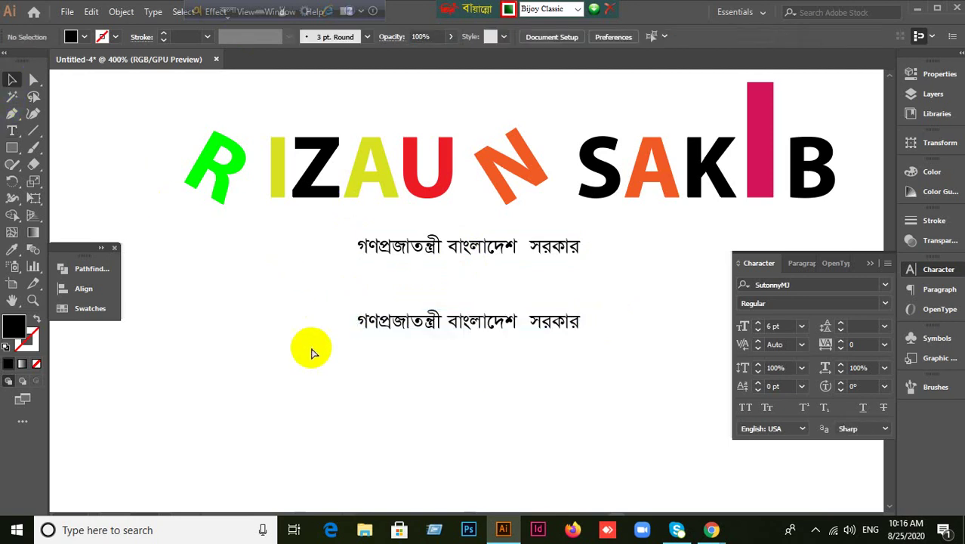
{"action": "key", "text": "ctrl+alt+b"}
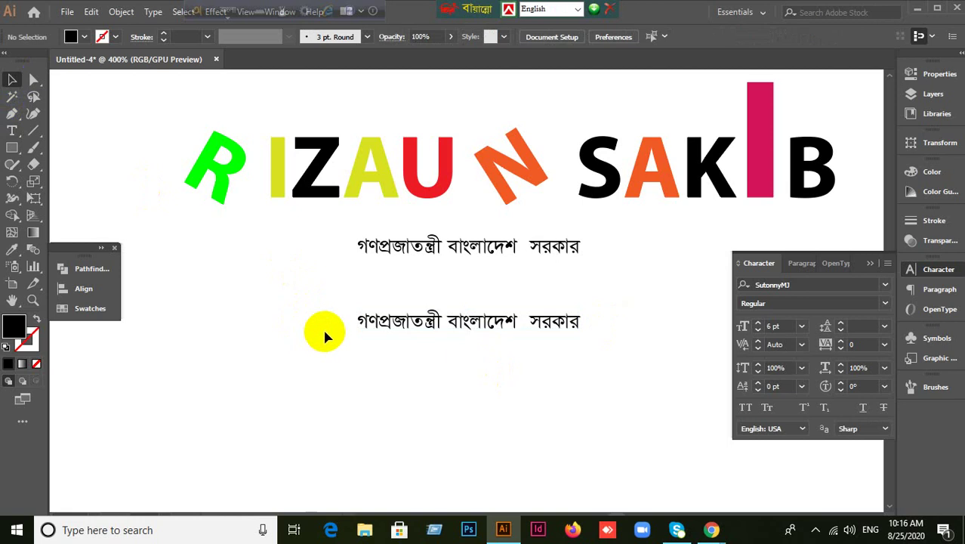
Select the second Bengali line and cancel a font search, keeping SutonnyMJ.
{"action": "left_click", "coordinate": [512, 321]}
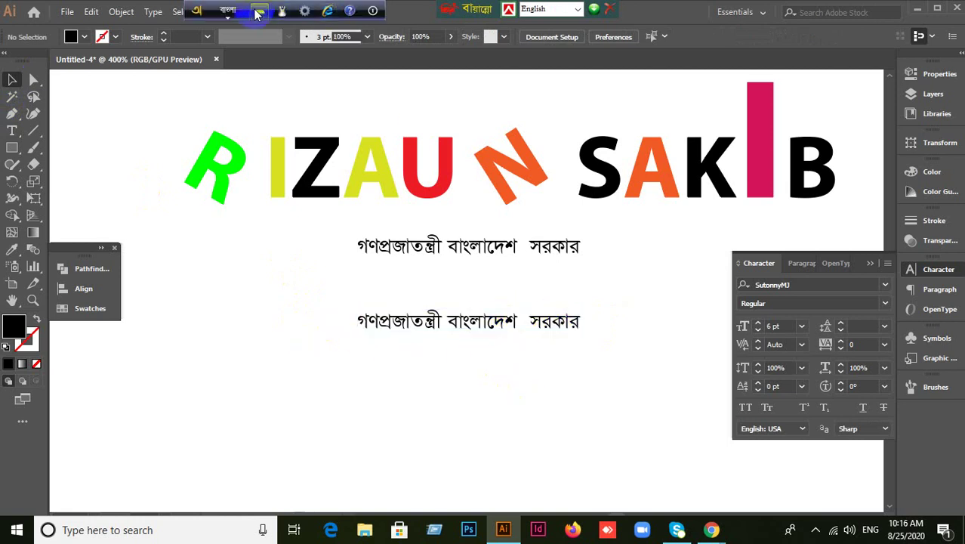
{"action": "left_click", "coordinate": [795, 285]}
{"action": "key", "text": "F12"}
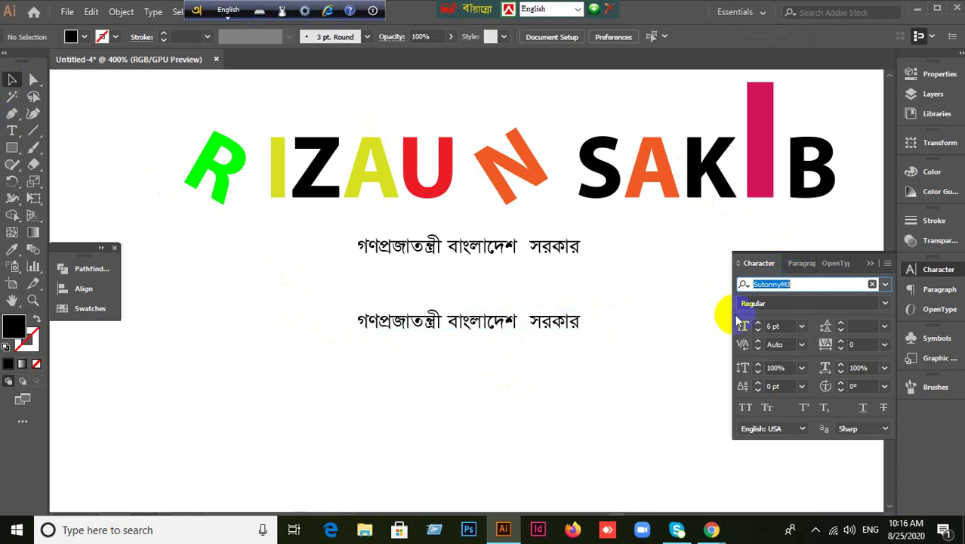
{"action": "type", "text": "a"}
{"action": "key", "text": "Escape"}
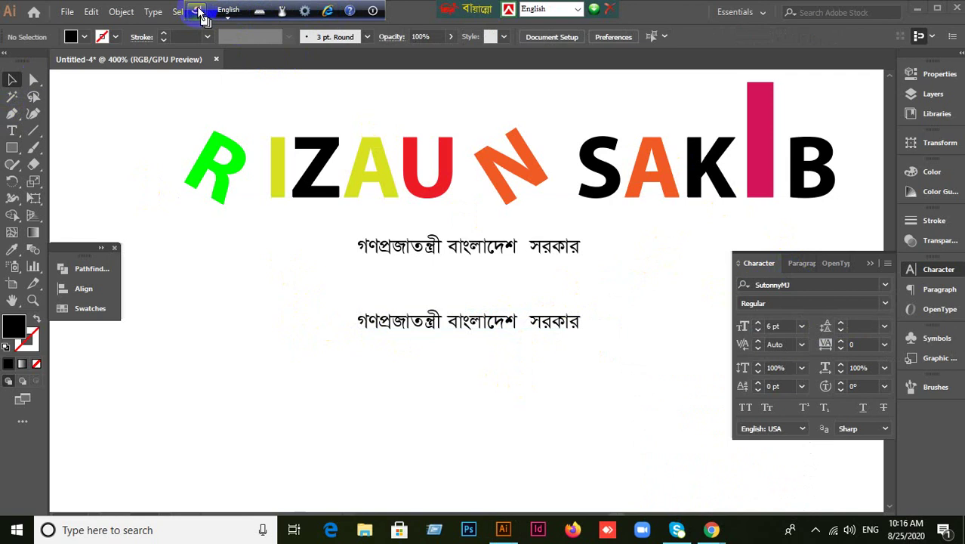
Create a new text object below the Bengali lines, erasing a trial 'গ্র' conjunct.
{"action": "left_click_drag", "start_coordinate": [231, 12], "coordinate": [469, 11]}
{"action": "left_click", "coordinate": [466, 10]}
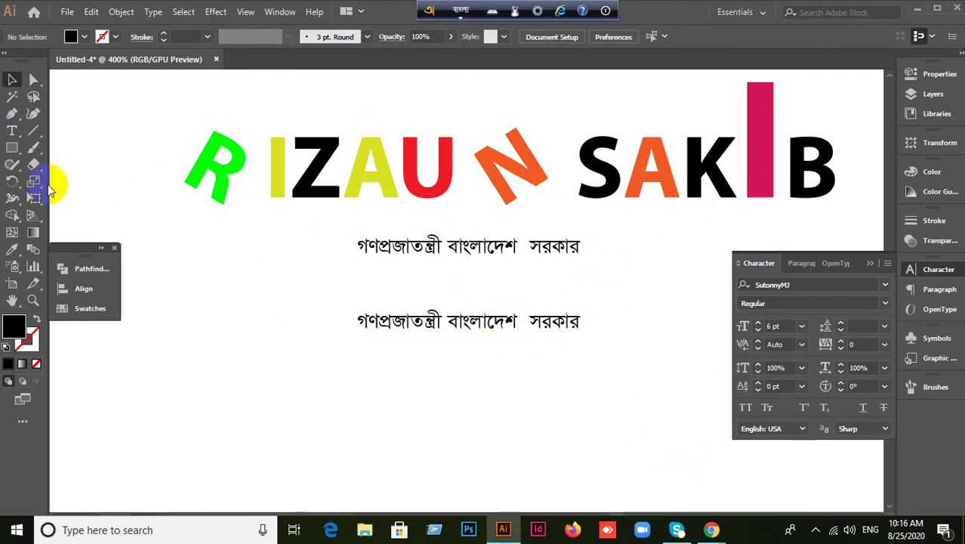
{"action": "left_click", "coordinate": [12, 129]}
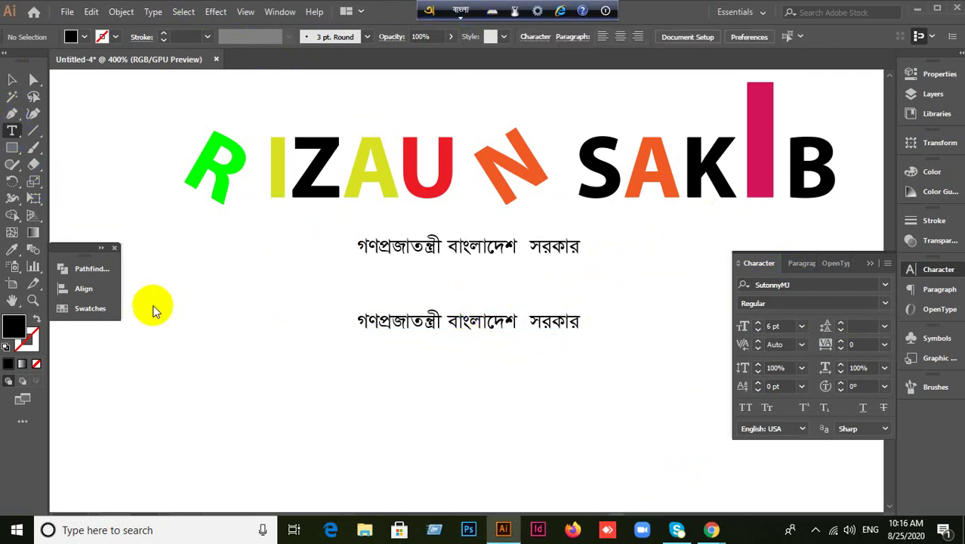
{"action": "left_click", "coordinate": [313, 420]}
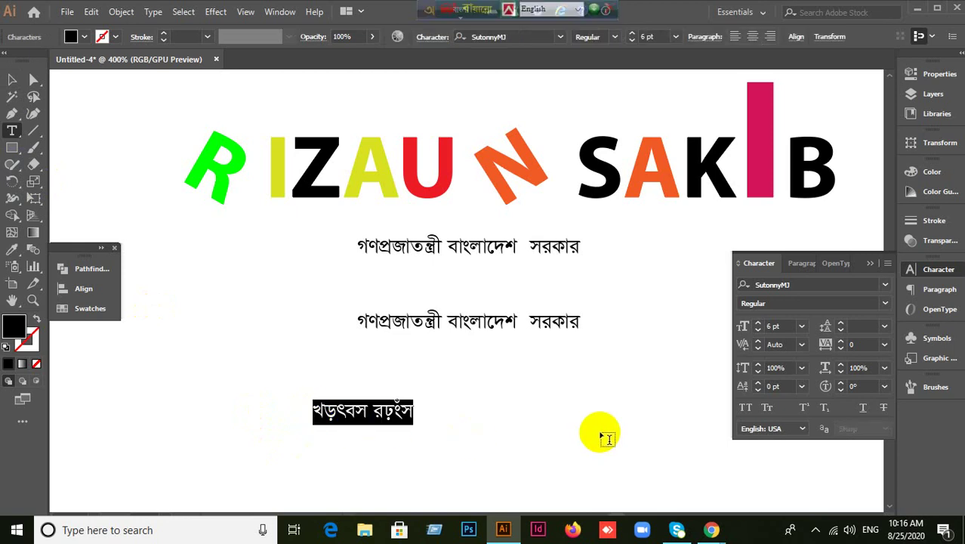
{"action": "type", "text": "গ্"}
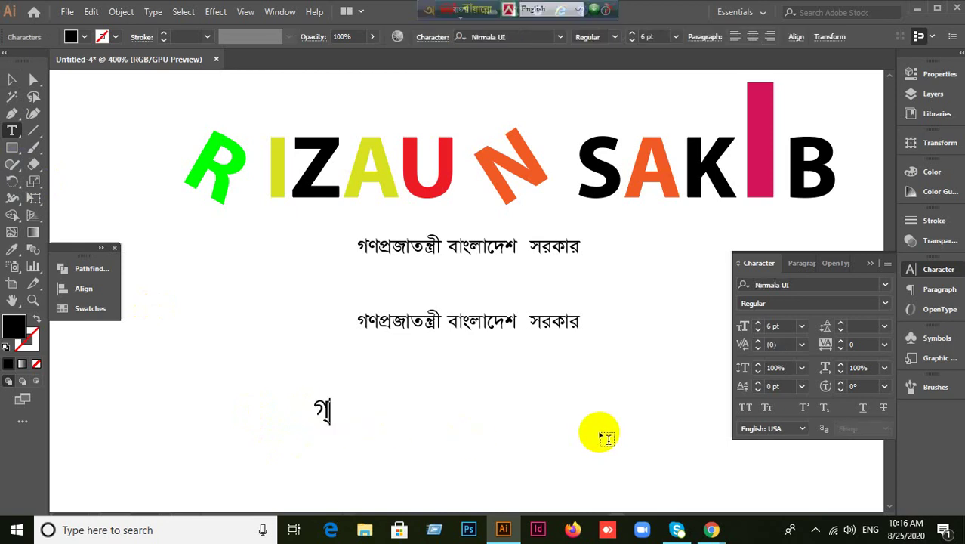
{"action": "type", "text": "র"}
{"action": "key", "text": "BackSpace"}
{"action": "key", "text": "BackSpace"}
{"action": "key", "text": "BackSpace"}
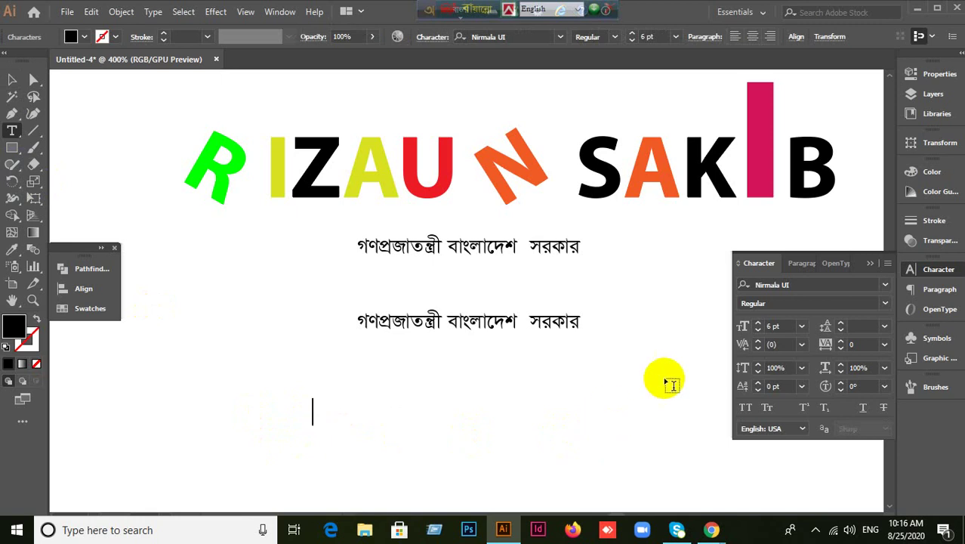
{"action": "left_click", "coordinate": [777, 282]}
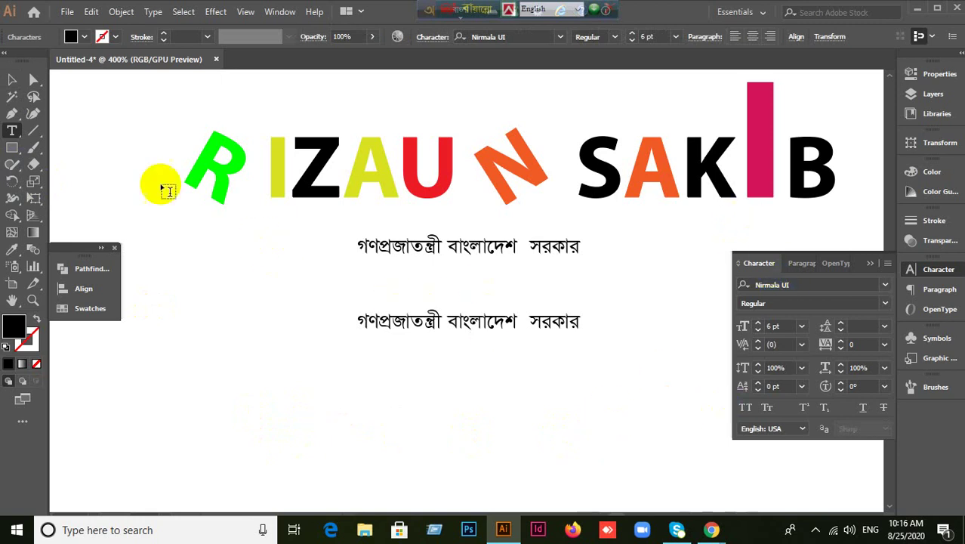
{"action": "left_click", "coordinate": [9, 81]}
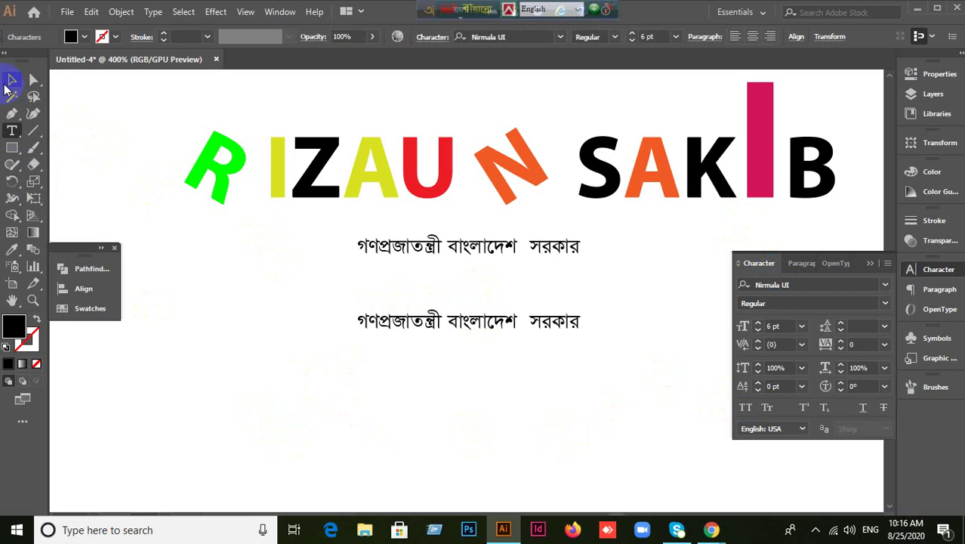
Deselect, search the font list for 'At', and choose Aayat 56 ANSI V2.
{"action": "left_click", "coordinate": [205, 314]}
{"action": "left_click", "coordinate": [792, 284]}
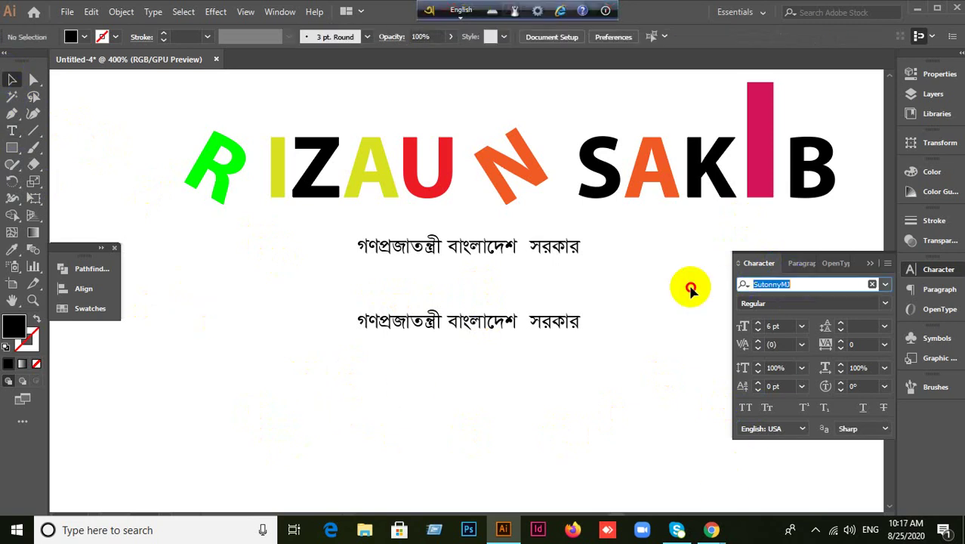
{"action": "type", "text": "At"}
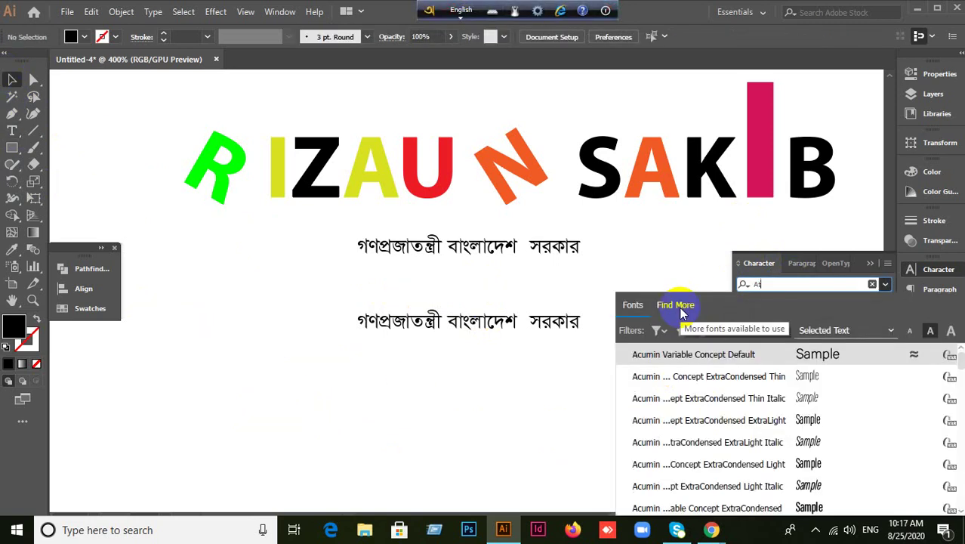
{"action": "key", "text": "BackSpace"}
{"action": "type", "text": "y"}
{"action": "key", "text": "F12"}
{"action": "key", "text": "BackSpace"}
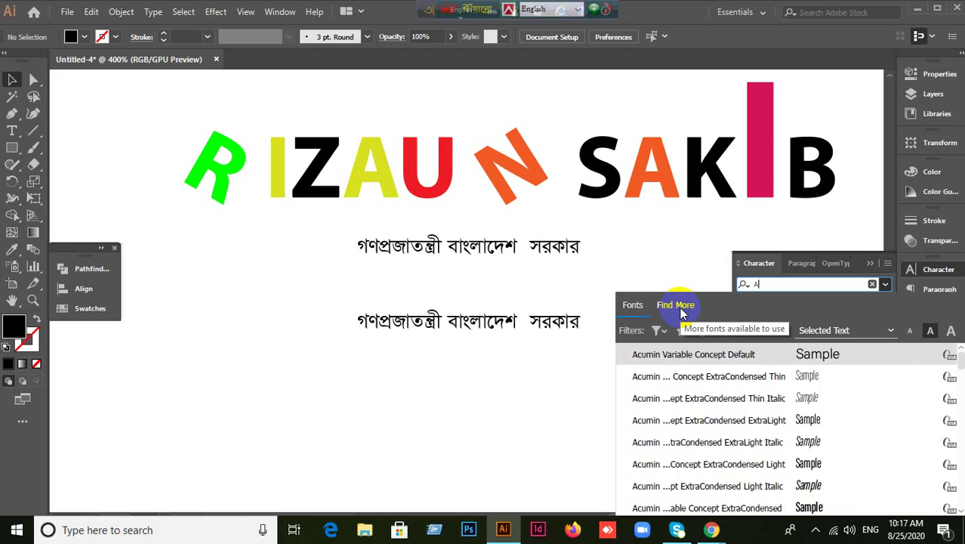
{"action": "type", "text": "t"}
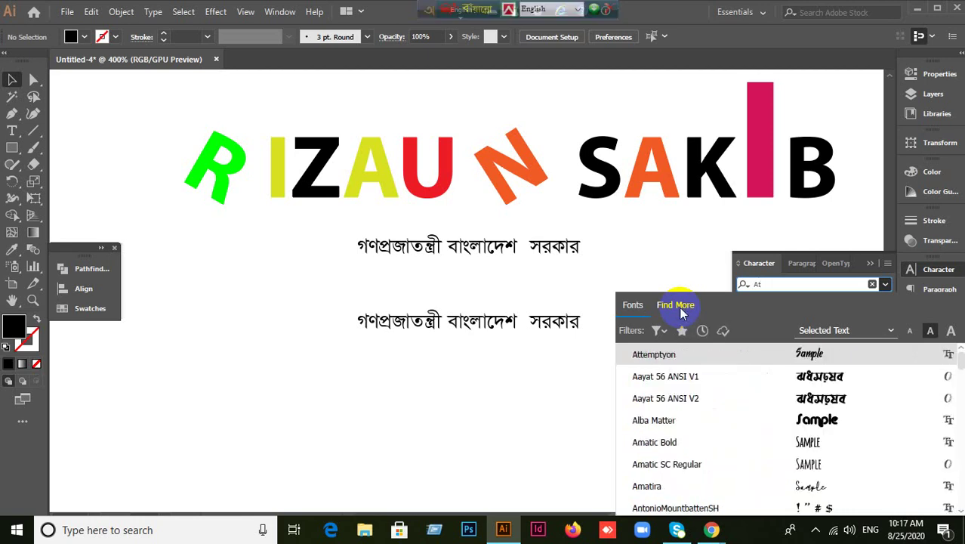
{"action": "left_click", "coordinate": [667, 398]}
Test-type 'গ্র' in a new text object, delete it, and deselect everything.
{"action": "left_click", "coordinate": [12, 131]}
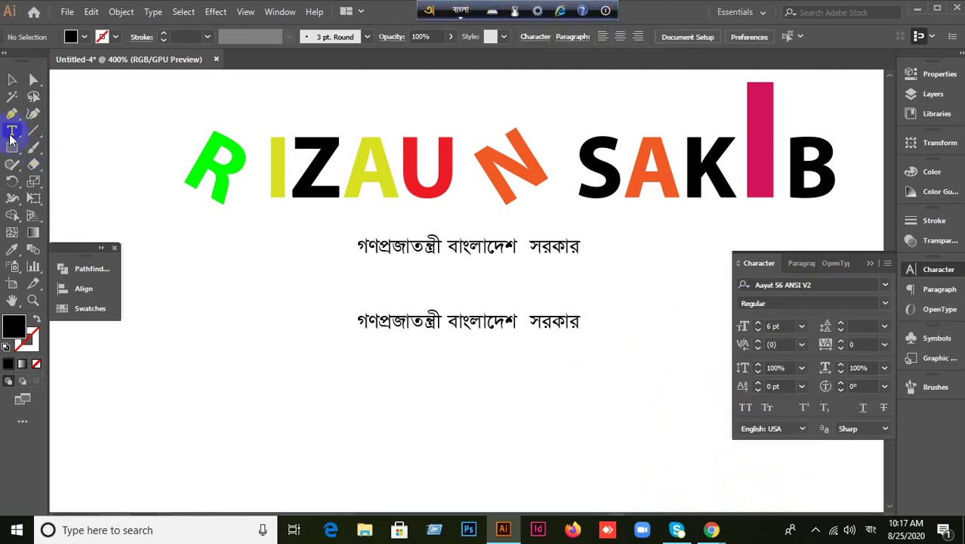
{"action": "left_click", "coordinate": [289, 428]}
{"action": "key", "text": "F12"}
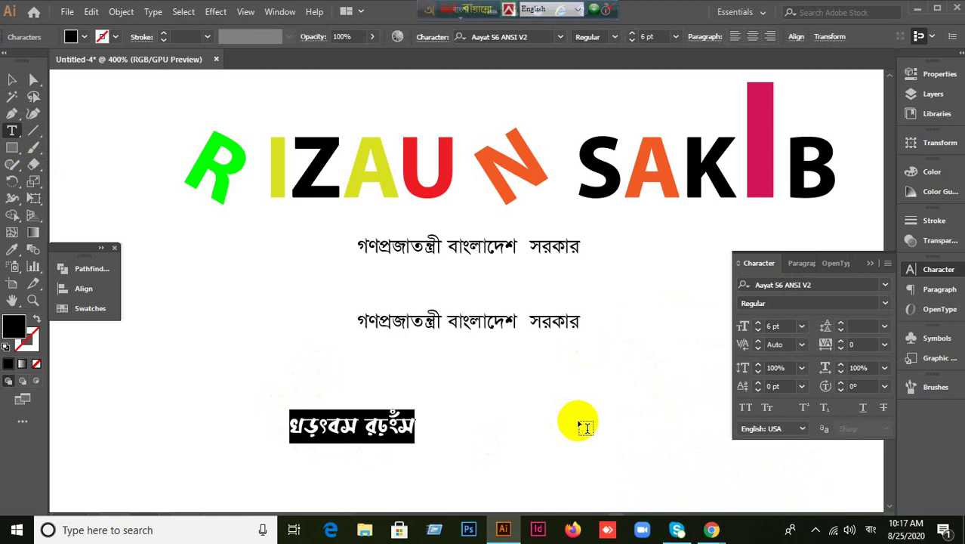
{"action": "type", "text": "গ্"}
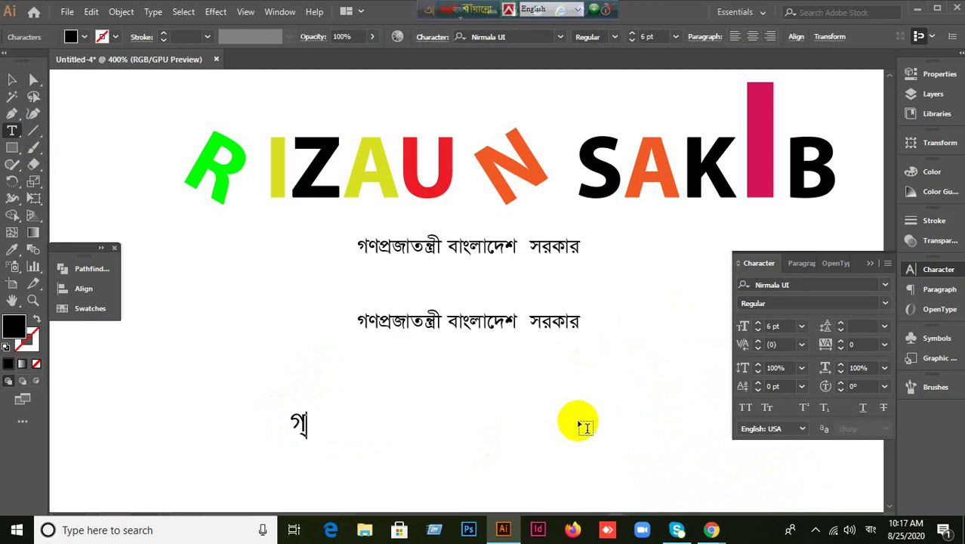
{"action": "key", "text": "BackSpace"}
{"action": "type", "text": "গ্র"}
{"action": "key", "text": "BackSpace"}
{"action": "key", "text": "BackSpace"}
{"action": "key", "text": "BackSpace"}
{"action": "key", "text": "BackSpace"}
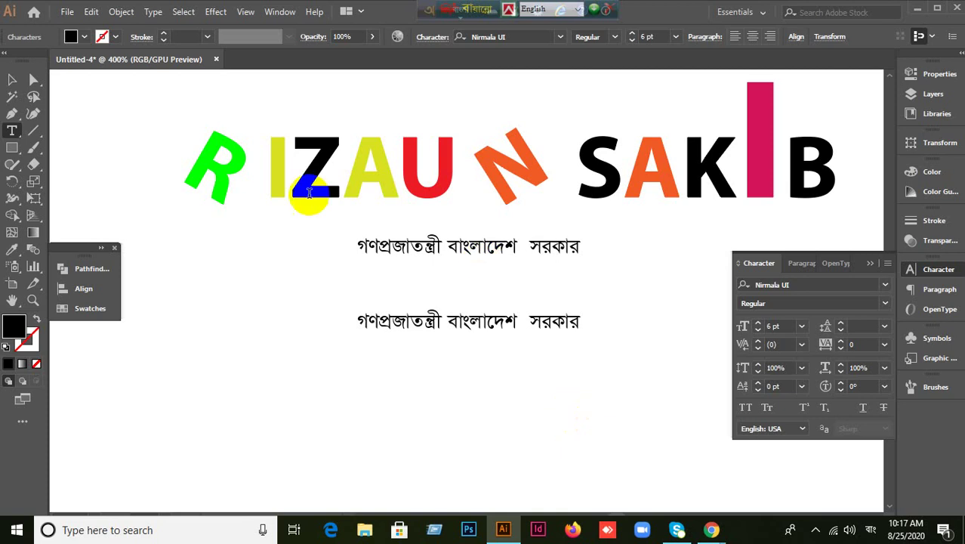
{"action": "left_click", "coordinate": [17, 80]}
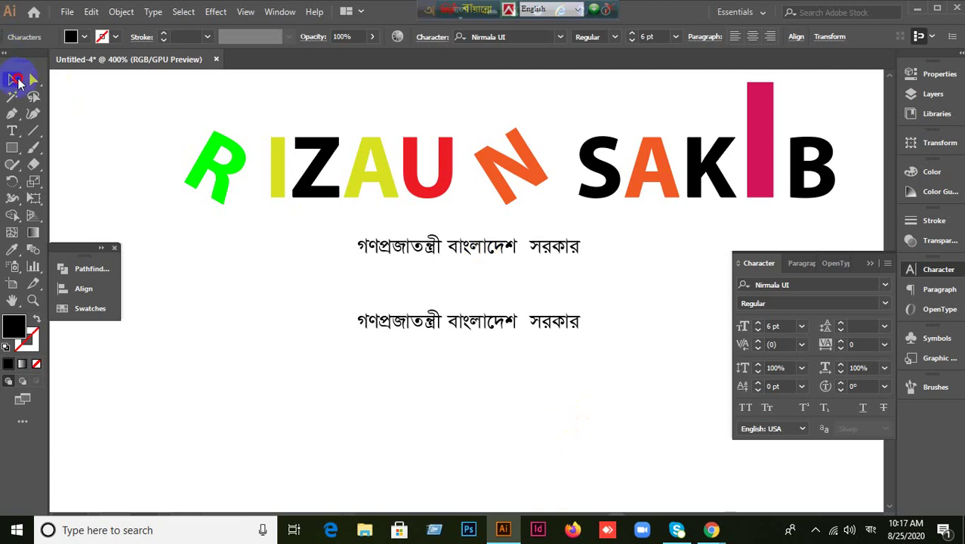
{"action": "left_click", "coordinate": [222, 302]}
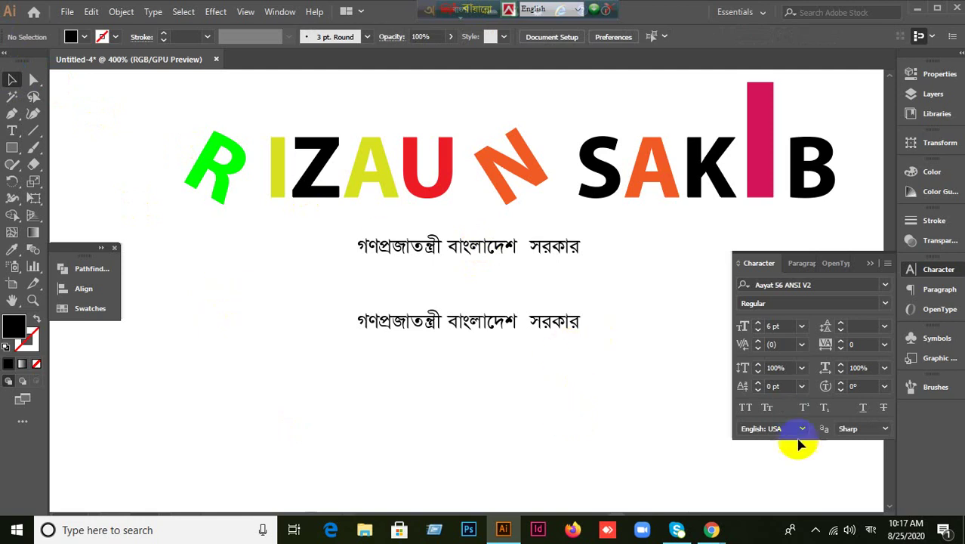
{"action": "left_click", "coordinate": [714, 530]}
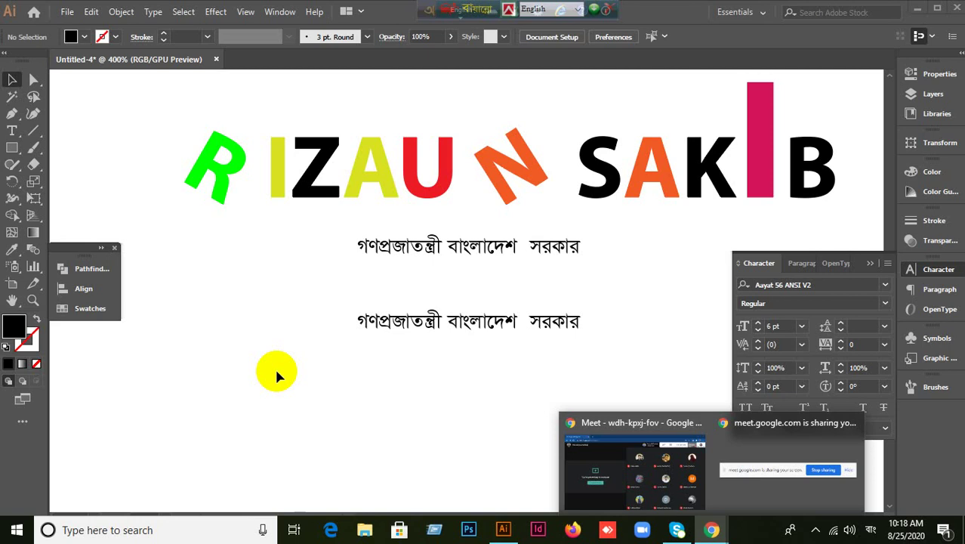
Turn on Indic language options in the Type preferences.
{"action": "left_click", "coordinate": [92, 13]}
{"action": "mouse_move", "coordinate": [164, 458]}
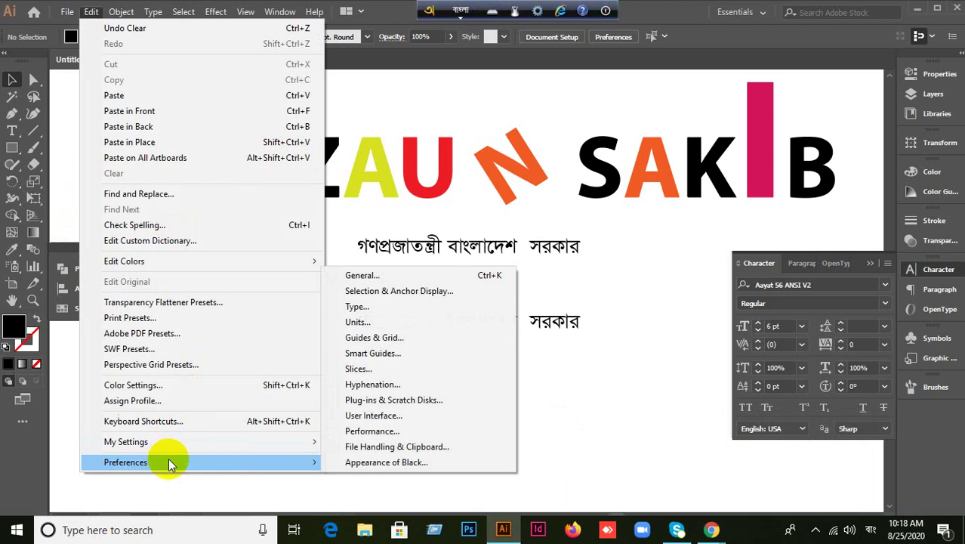
{"action": "left_click", "coordinate": [357, 306]}
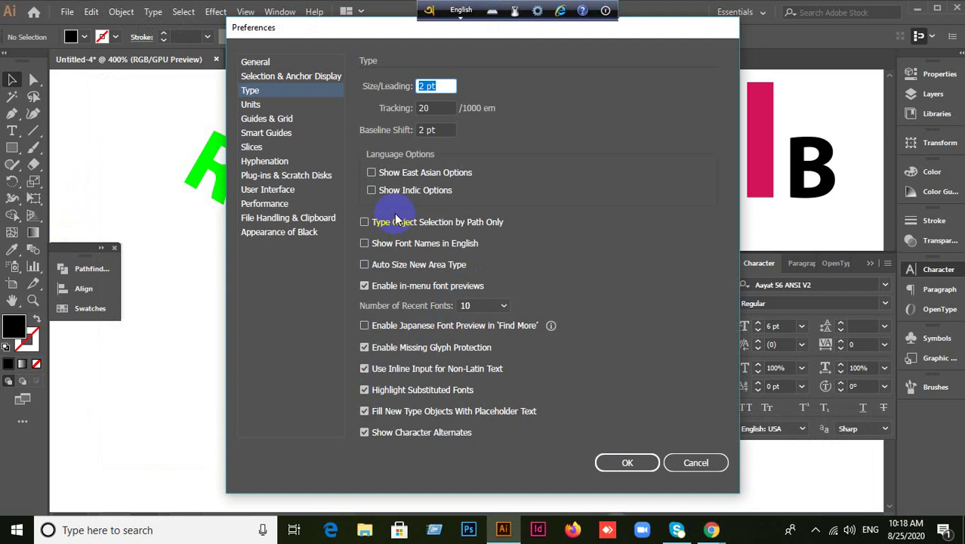
{"action": "left_click", "coordinate": [384, 190]}
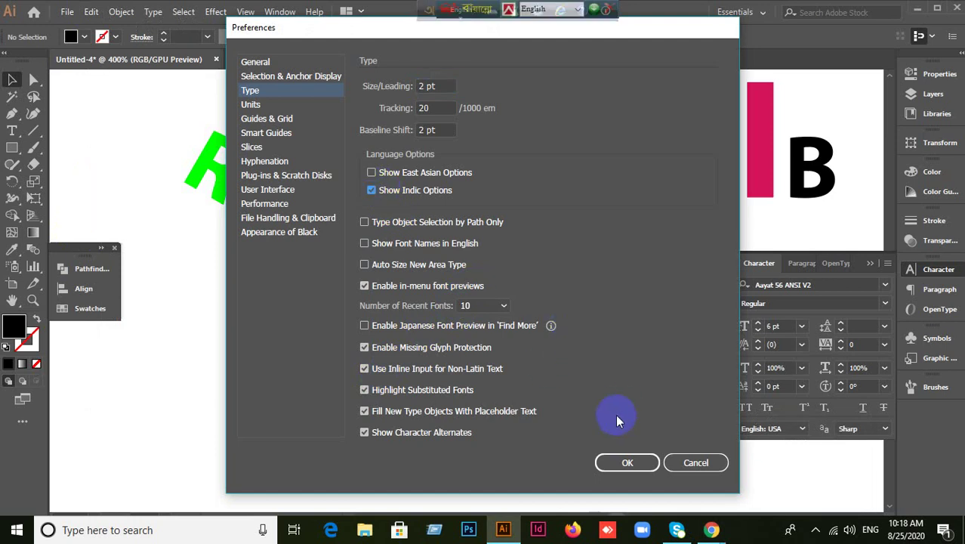
{"action": "left_click", "coordinate": [625, 462]}
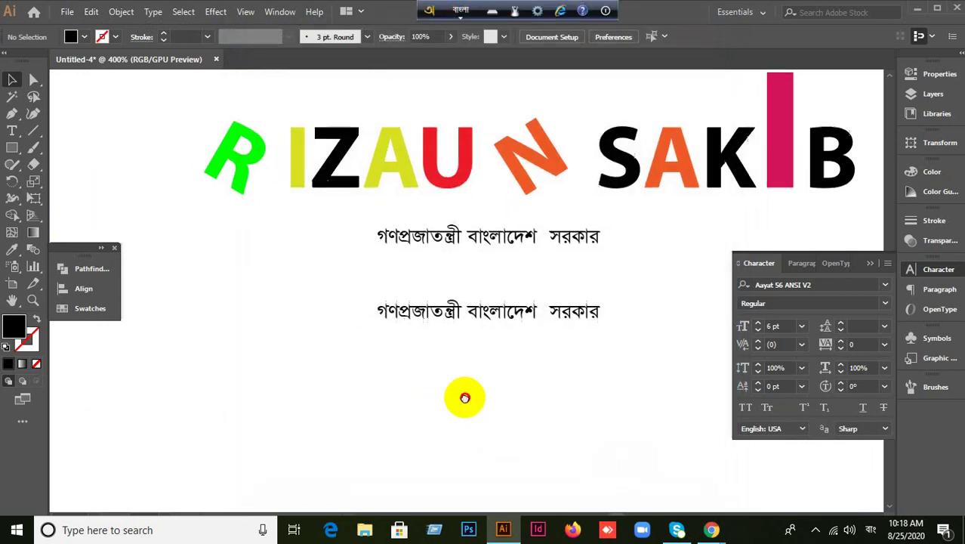
Type 'গণ প্রজাতন্ত্রী বাংলাদেশ সরকার' in Nirmala UI below the other two lines.
{"action": "left_click", "coordinate": [11, 131]}
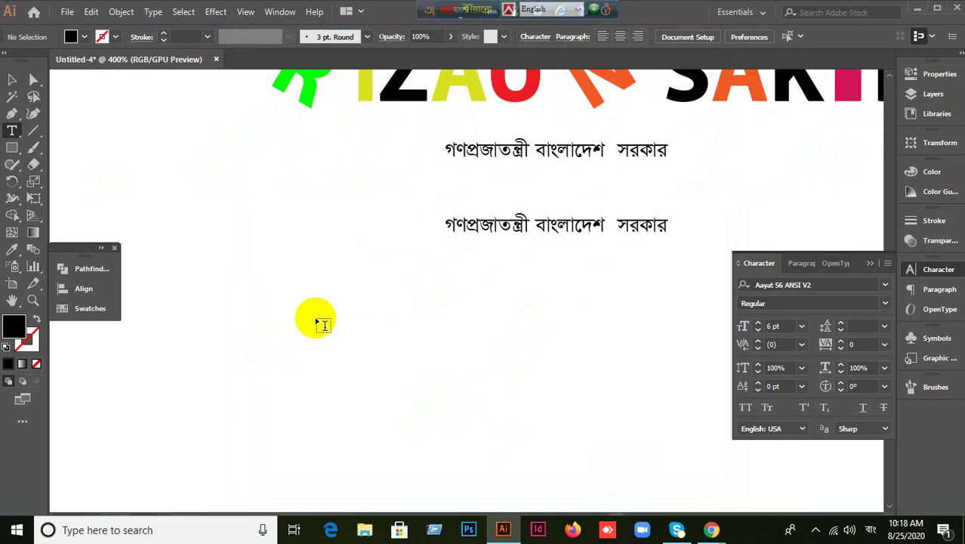
{"action": "left_click", "coordinate": [316, 324]}
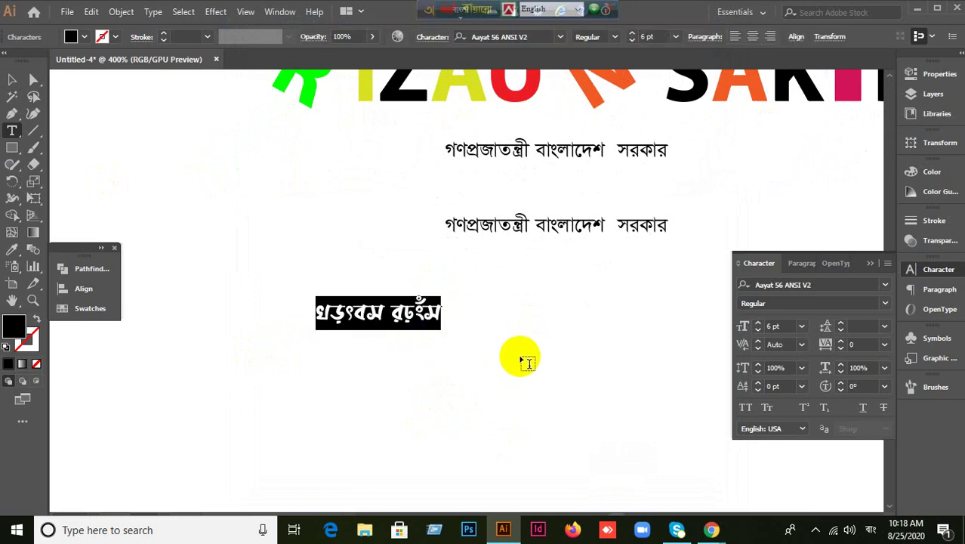
{"action": "type", "text": "গো"}
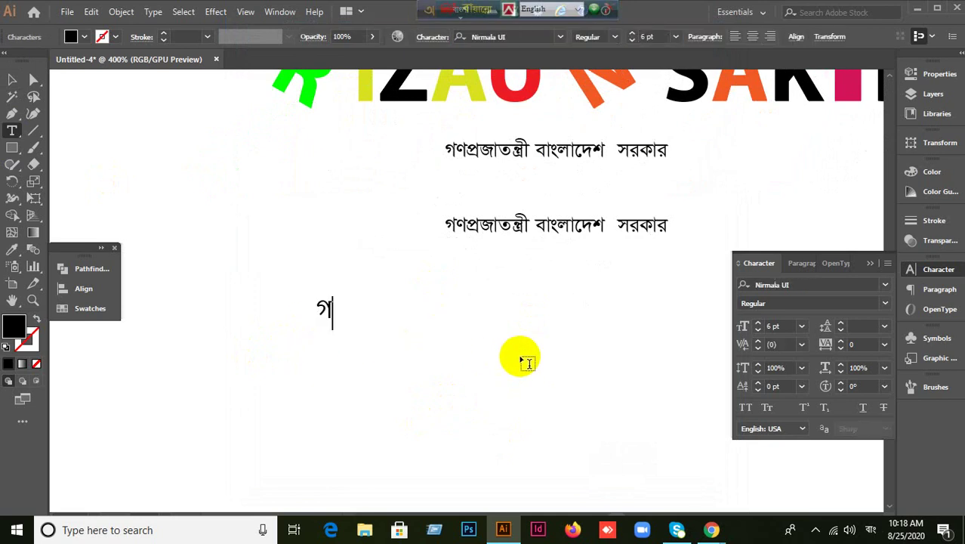
{"action": "key", "text": "BackSpace"}
{"action": "type", "text": "ণ প্র"}
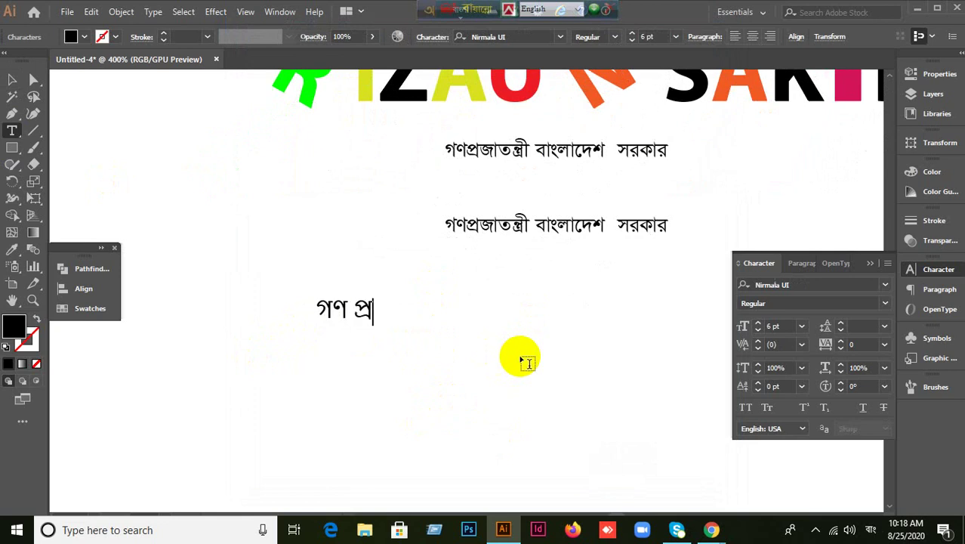
{"action": "type", "text": "জাতন্র"}
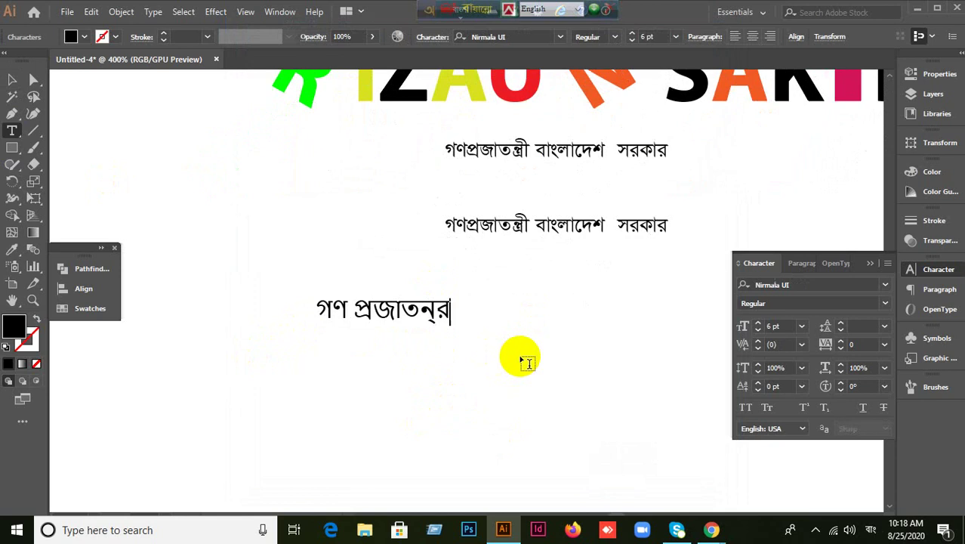
{"action": "key", "text": "BackSpace"}
{"action": "key", "text": "BackSpace"}
{"action": "key", "text": "BackSpace"}
{"action": "type", "text": "ত"}
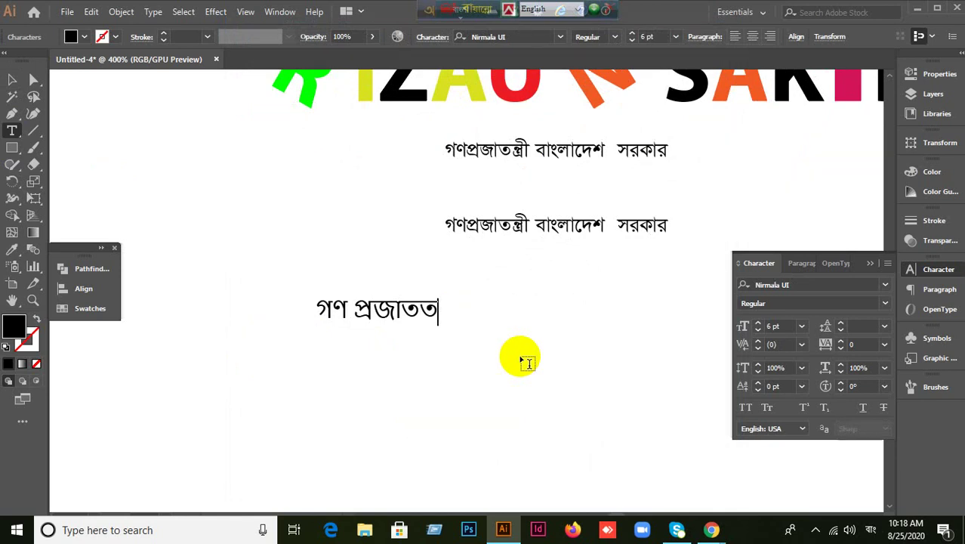
{"action": "key", "text": "BackSpace"}
{"action": "type", "text": "ন্ত্রী বাঙ"}
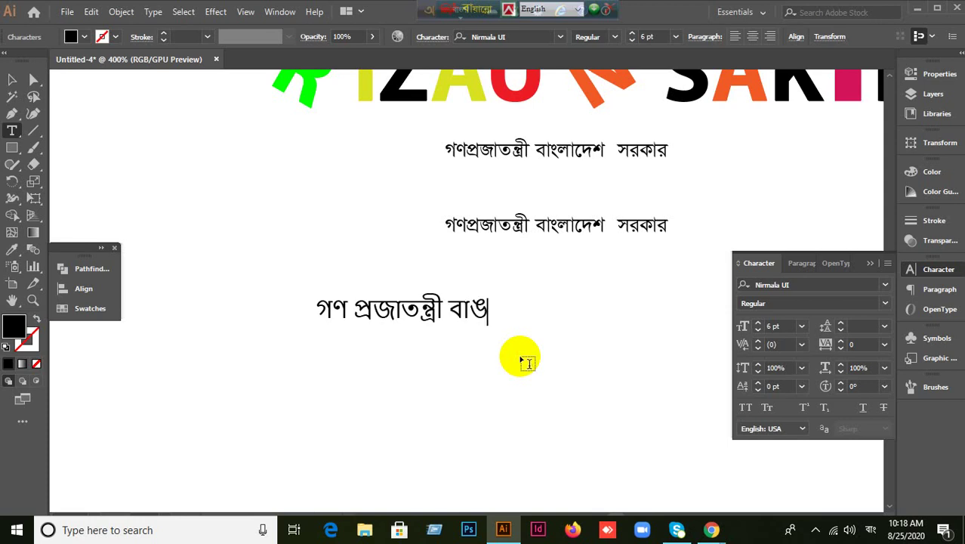
{"action": "key", "text": "BackSpace"}
{"action": "type", "text": "ংলা"}
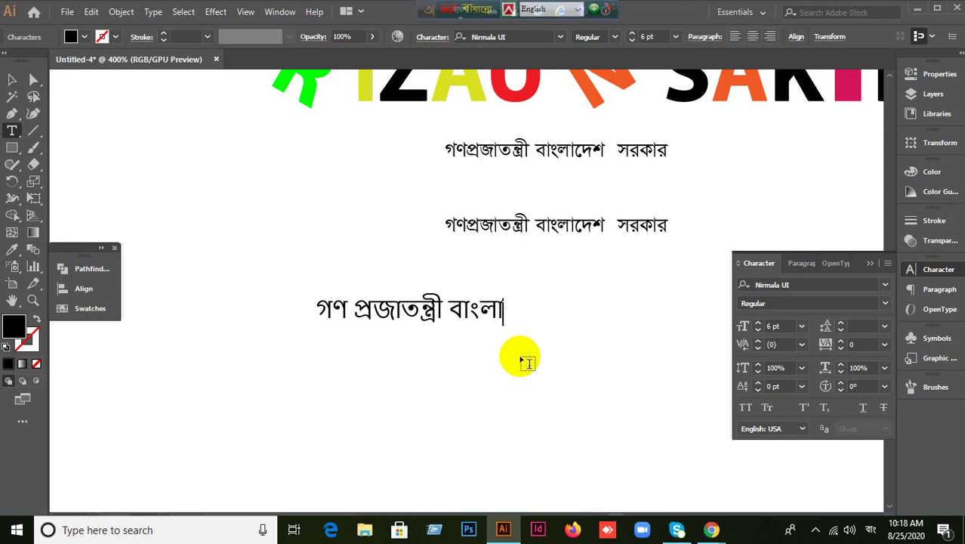
{"action": "type", "text": "দেশ "}
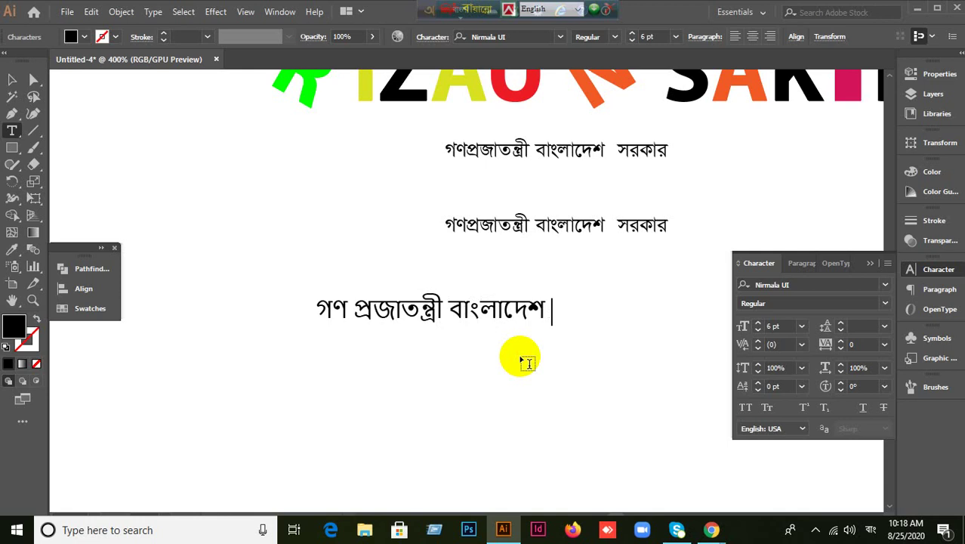
{"action": "type", "text": "সরকার"}
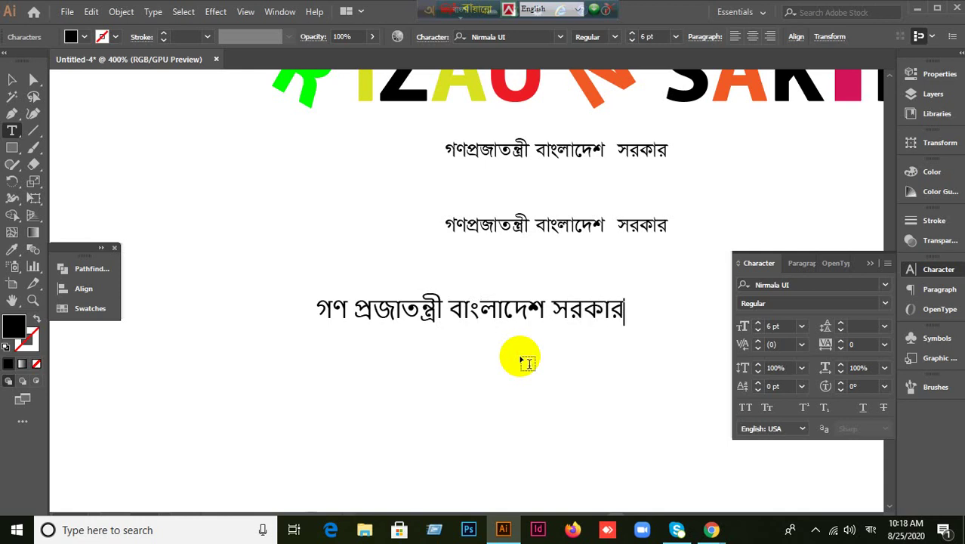
{"action": "left_click", "coordinate": [12, 80]}
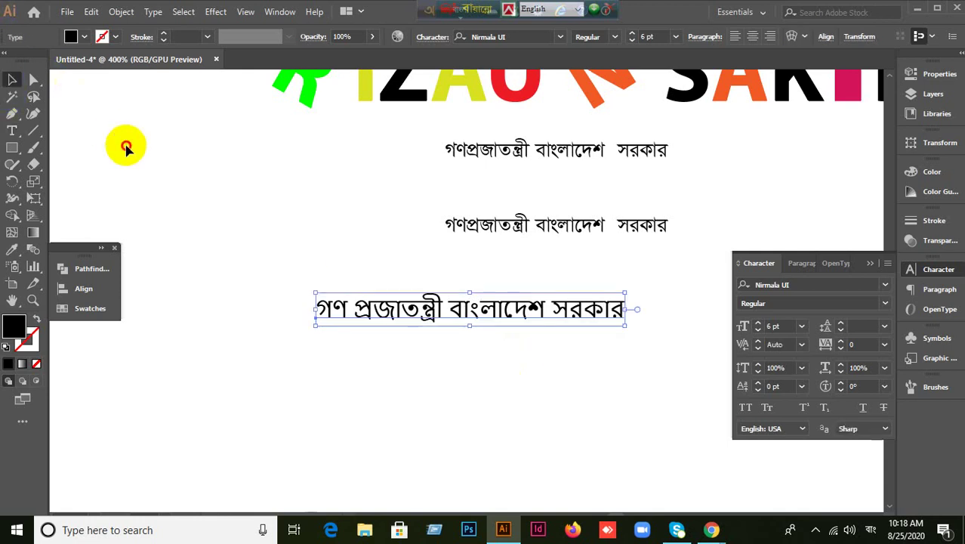
Review the Edit > Preferences > Type settings and confirm them with OK.
{"action": "left_click", "coordinate": [133, 170]}
{"action": "left_click", "coordinate": [91, 11]}
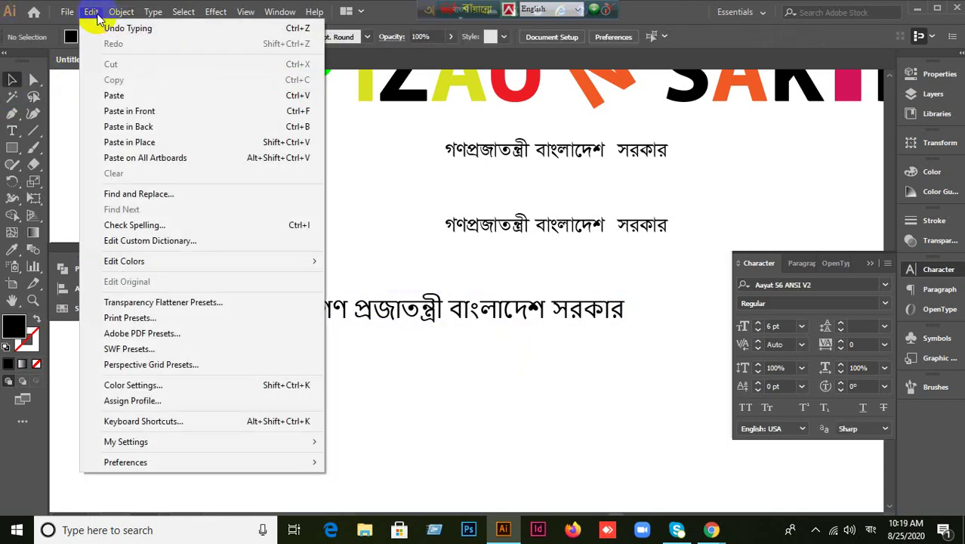
{"action": "mouse_move", "coordinate": [138, 460]}
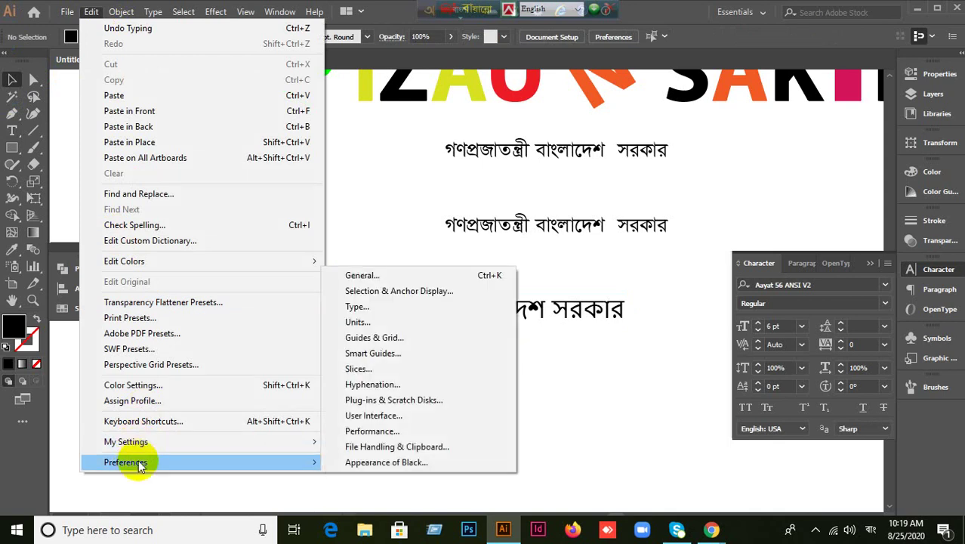
{"action": "left_click", "coordinate": [378, 306]}
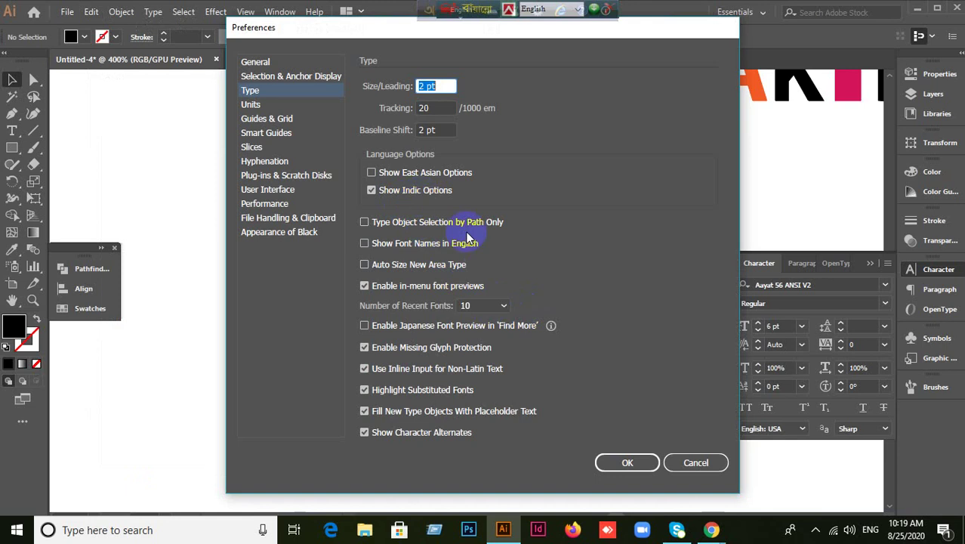
{"action": "left_click", "coordinate": [696, 462]}
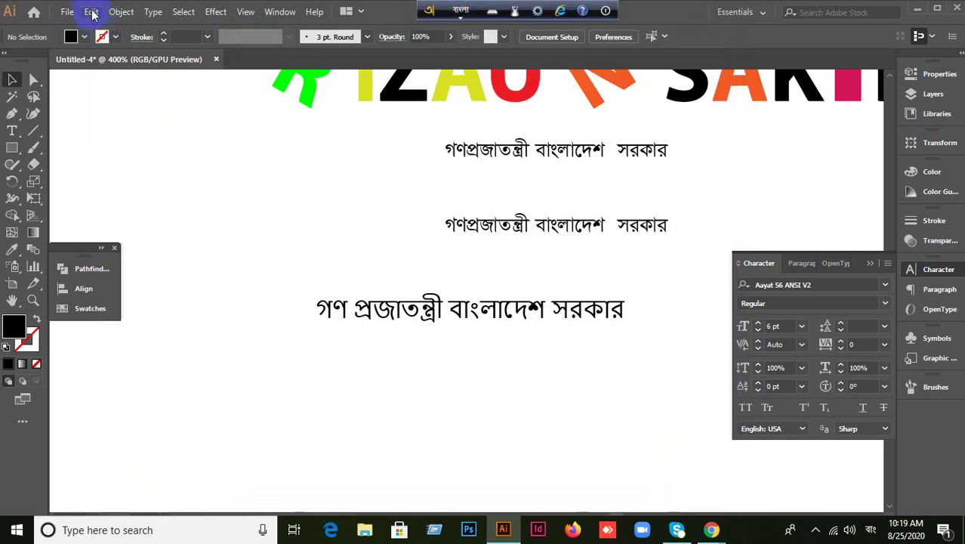
{"action": "left_click", "coordinate": [91, 11]}
{"action": "mouse_move", "coordinate": [140, 457]}
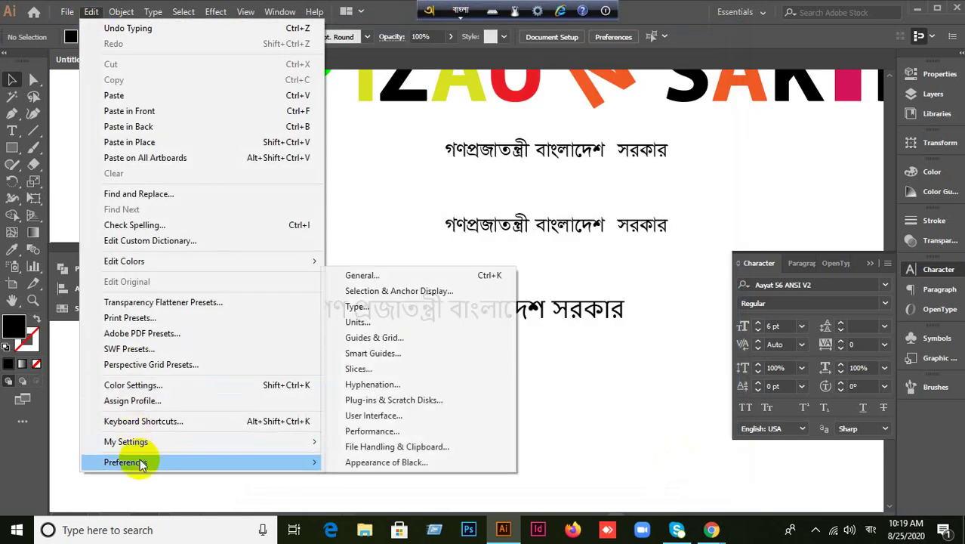
{"action": "left_click", "coordinate": [396, 305]}
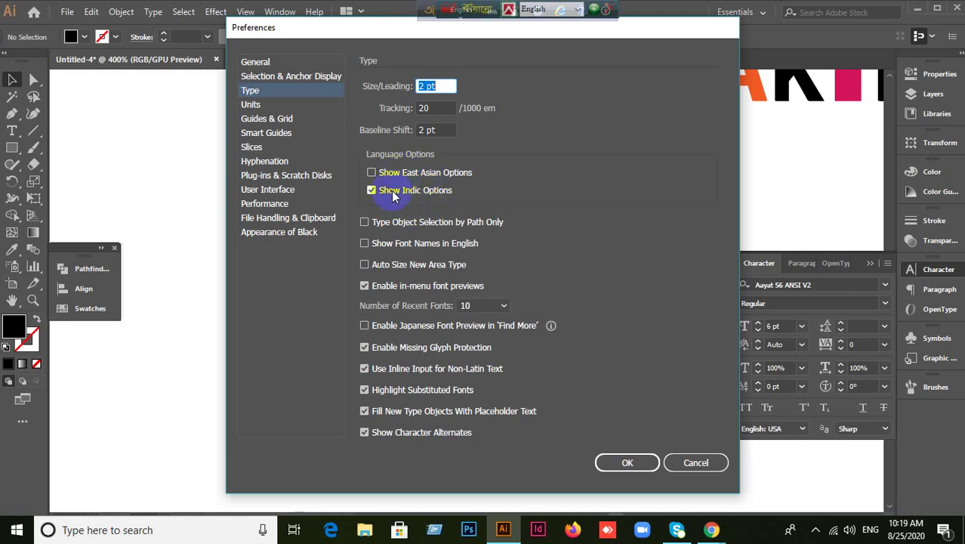
{"action": "left_click", "coordinate": [631, 460]}
{"action": "left_click", "coordinate": [604, 462]}
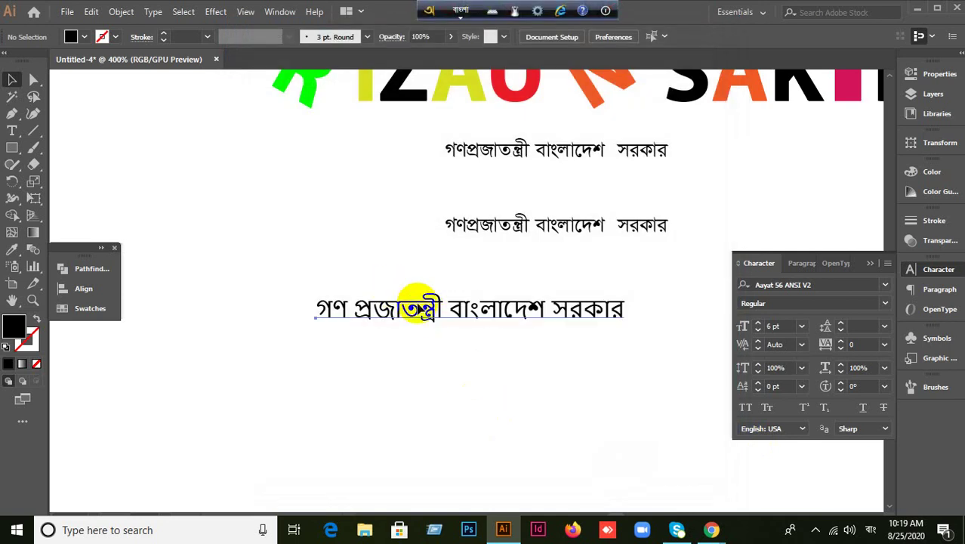
Move the Nirmala UI Bangla line up-left, between the two SutonnyMJ copies.
{"action": "left_click", "coordinate": [428, 311]}
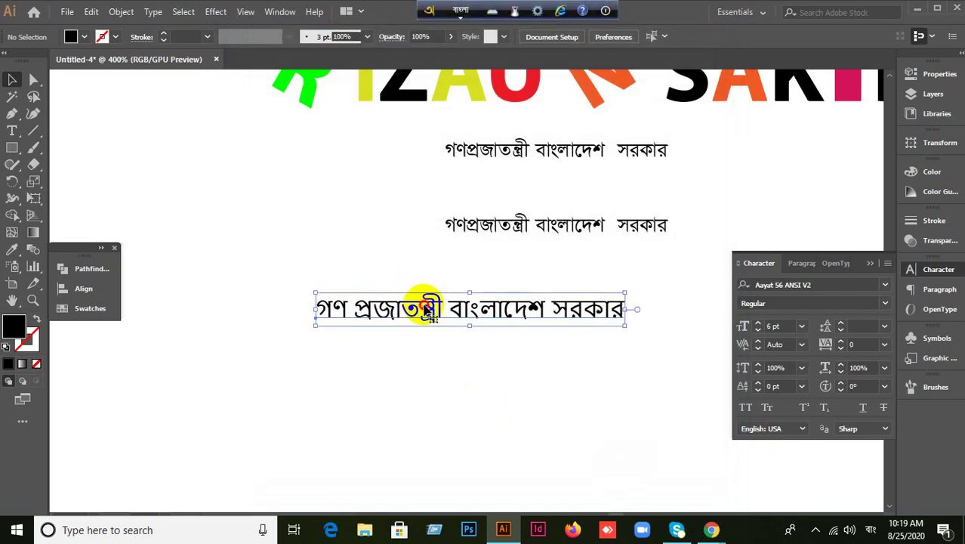
{"action": "left_click_drag", "start_coordinate": [370, 309], "coordinate": [180, 179]}
{"action": "left_click", "coordinate": [418, 370]}
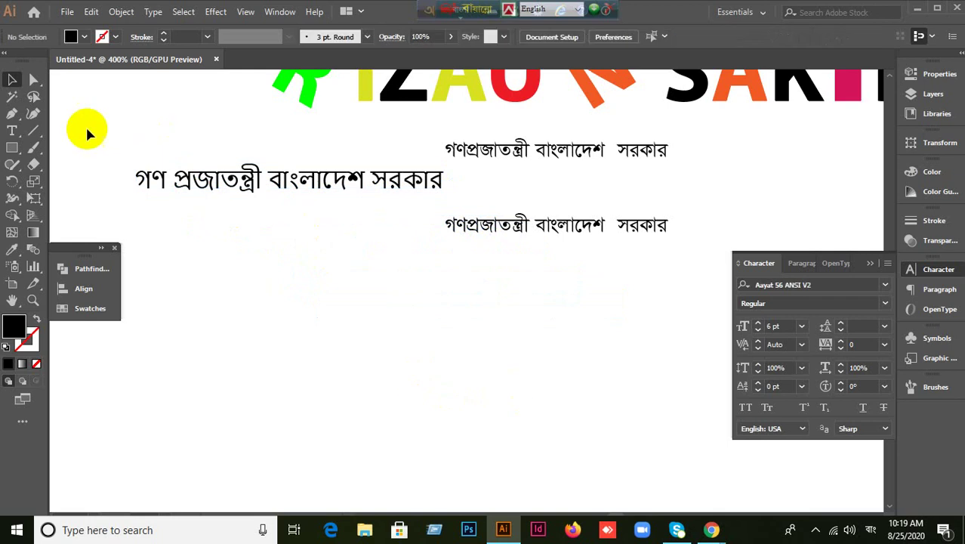
Place a new text object below the Bangla lines, with English keyboard input.
{"action": "left_click", "coordinate": [12, 130]}
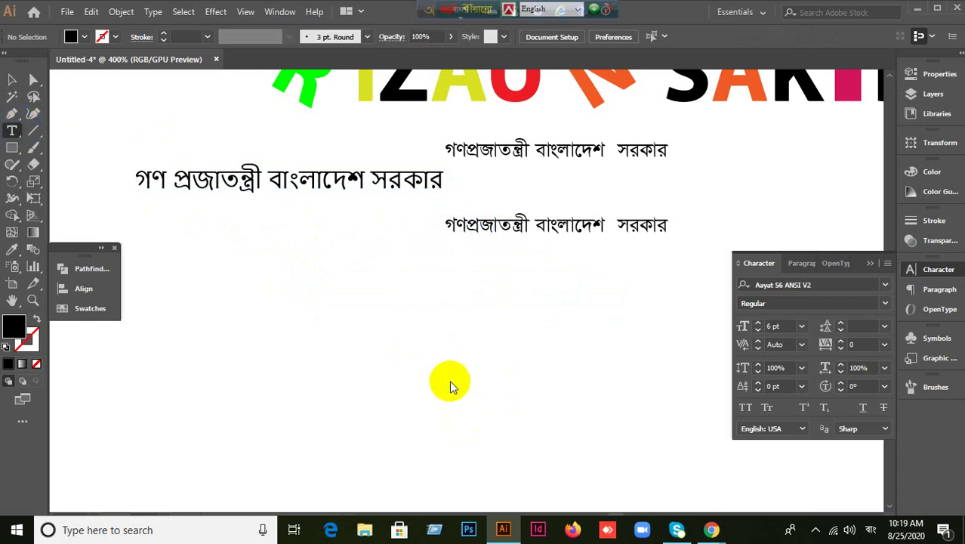
{"action": "left_click", "coordinate": [364, 327]}
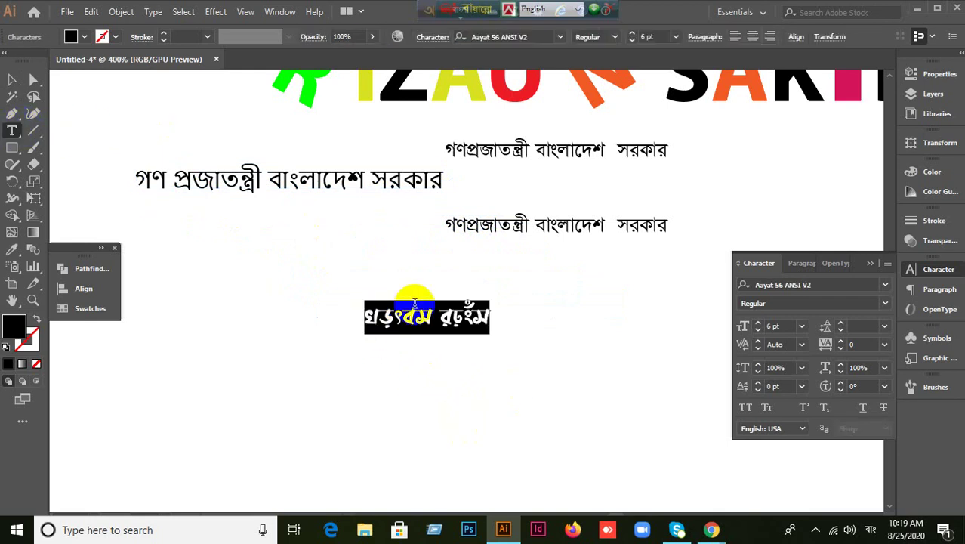
{"action": "left_click", "coordinate": [472, 11]}
{"action": "left_click", "coordinate": [463, 10]}
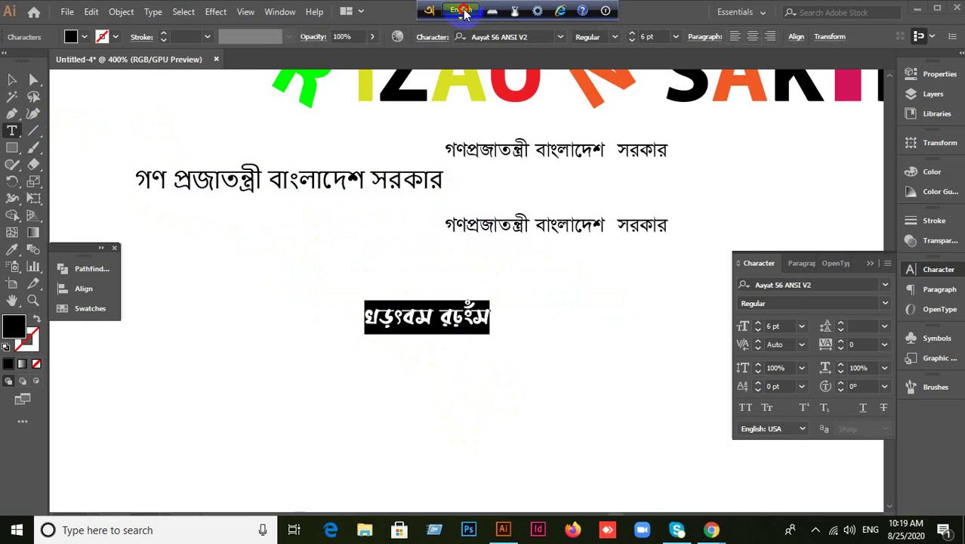
{"action": "left_click", "coordinate": [427, 12]}
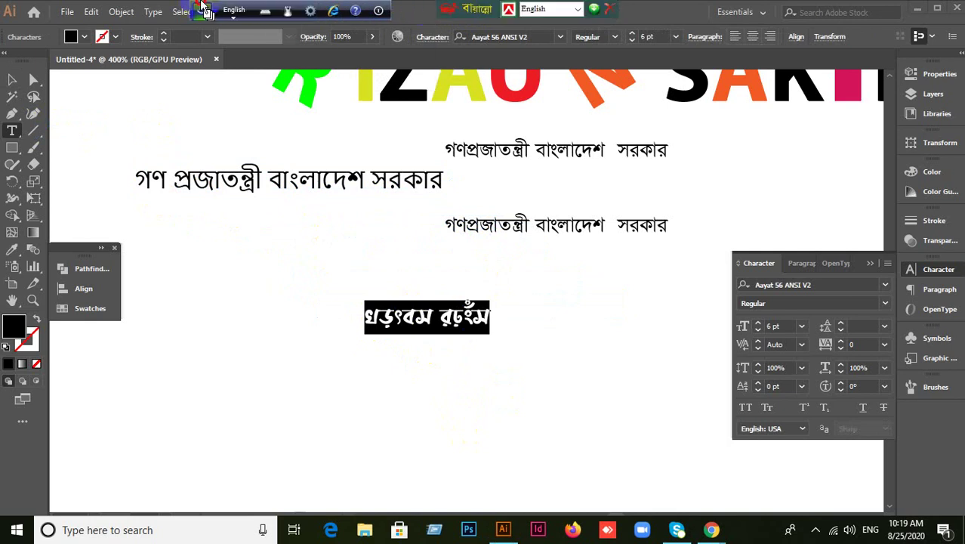
Set the new text's font to SutonnyMJ and switch keyboard input to Bijoy Classic.
{"action": "left_click", "coordinate": [820, 283]}
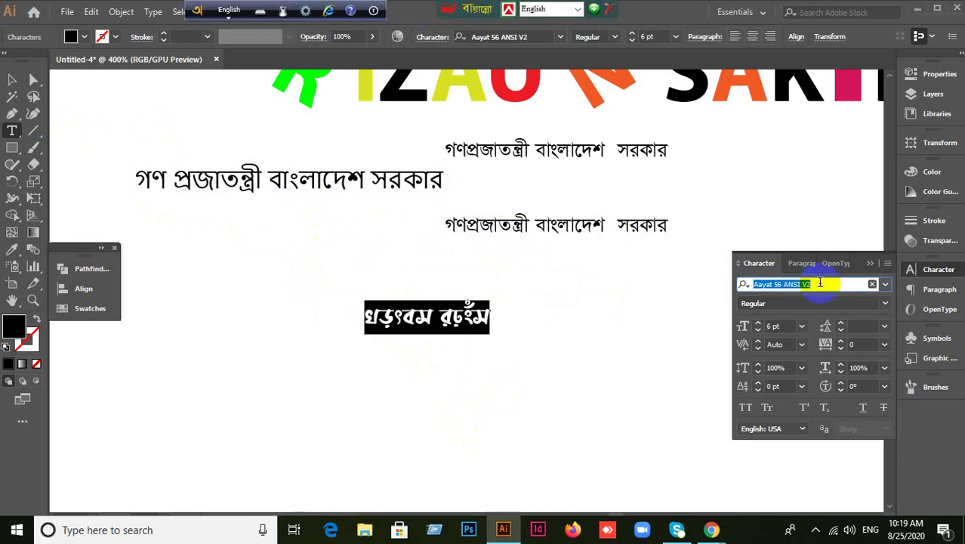
{"action": "type", "text": "Su"}
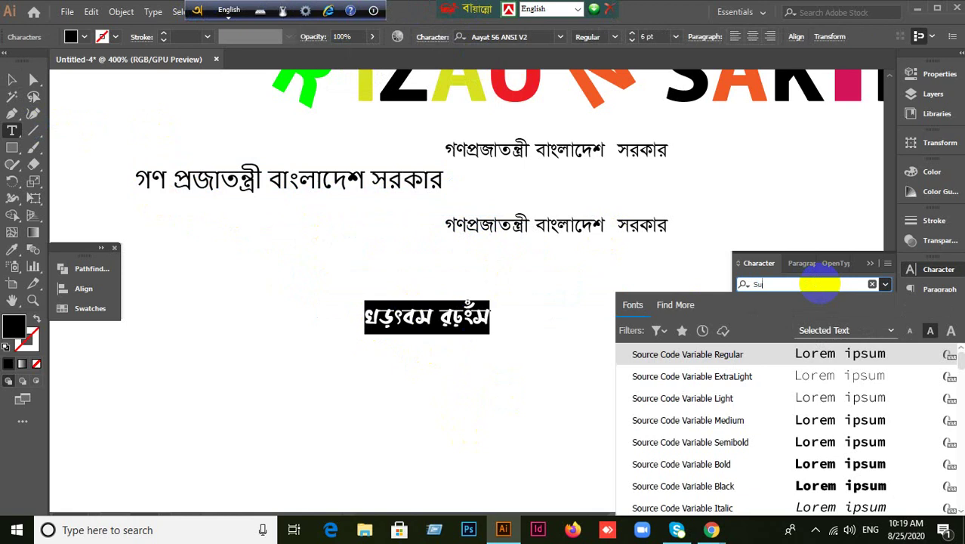
{"action": "type", "text": "t"}
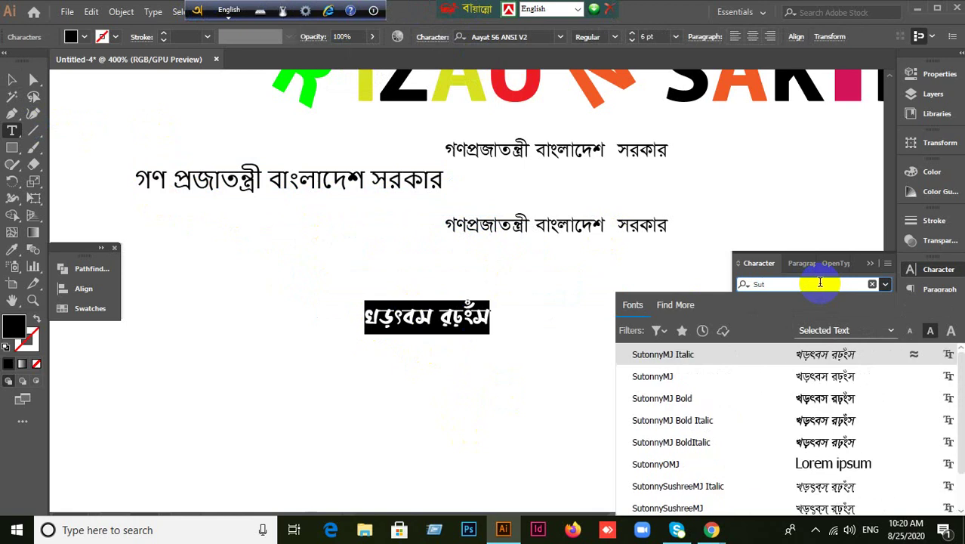
{"action": "left_click", "coordinate": [653, 378]}
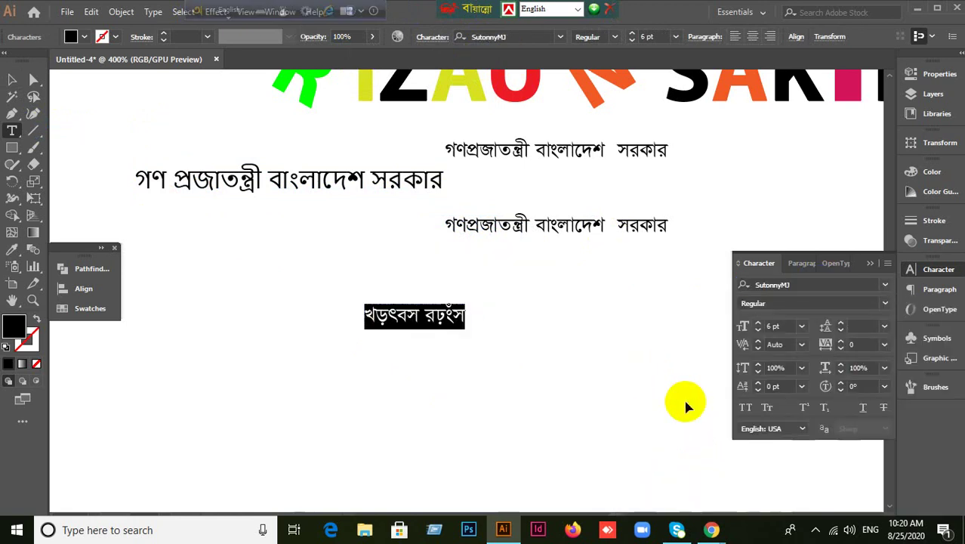
{"action": "key", "text": "ctrl+alt+b"}
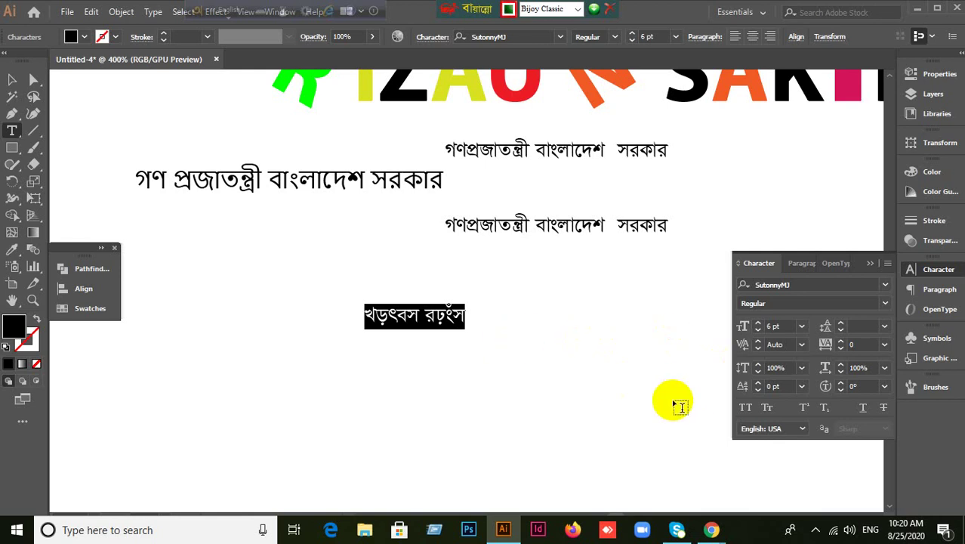
Type 'গণপ্রজাতন্ত্রী বাংলাদেশ সরকার ।' in SutonnyMJ, correcting two typos.
{"action": "type", "text": "গণ"}
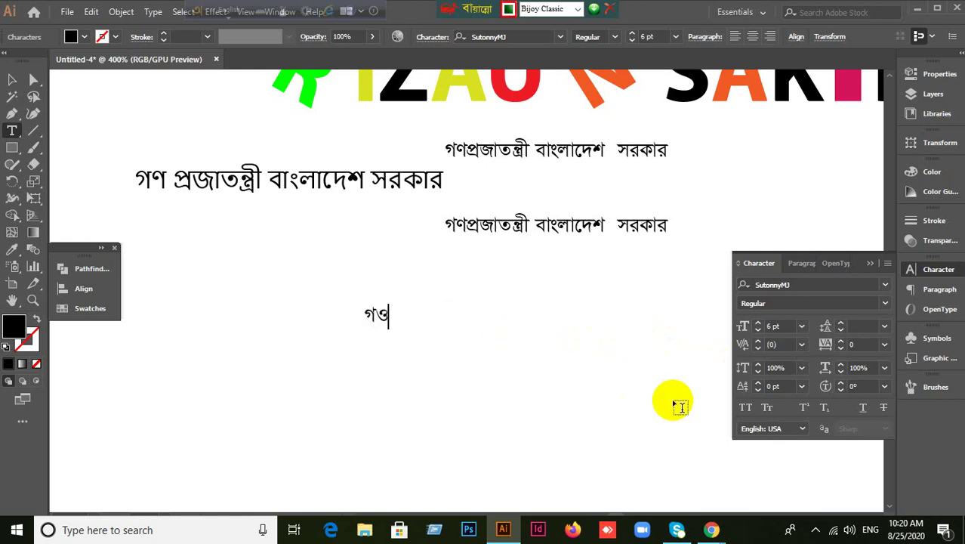
{"action": "key", "text": "BackSpace"}
{"action": "type", "text": "ণপ্রজা"}
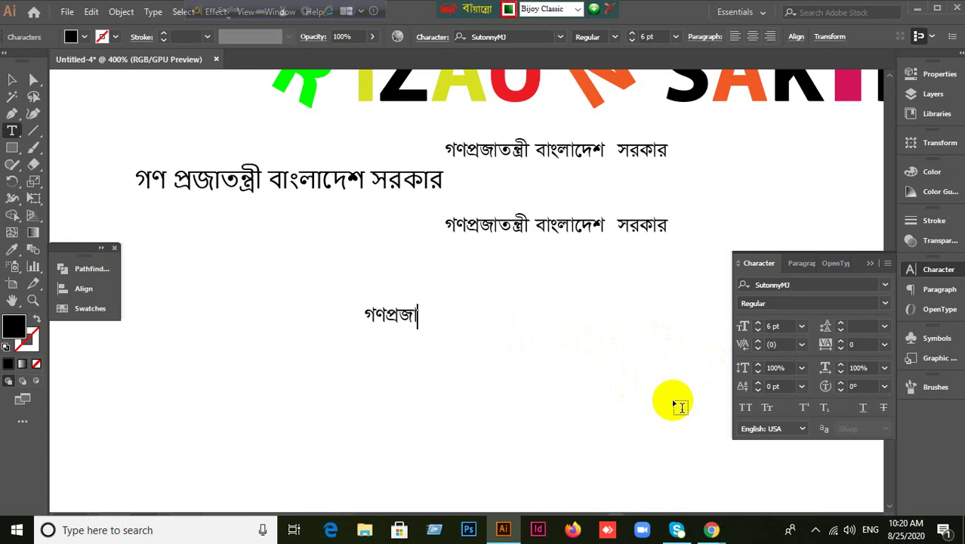
{"action": "type", "text": "তন্ত্রী বাং"}
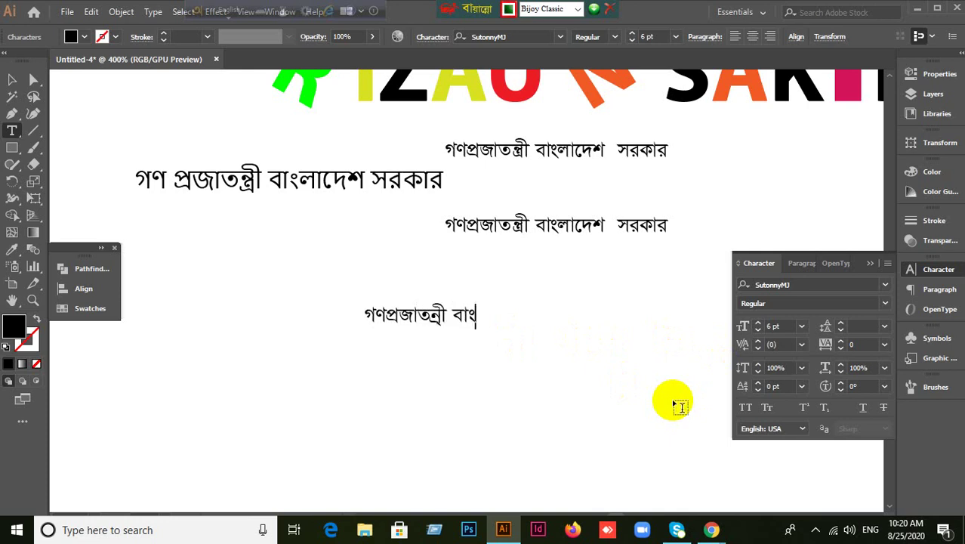
{"action": "type", "text": "লাদে"}
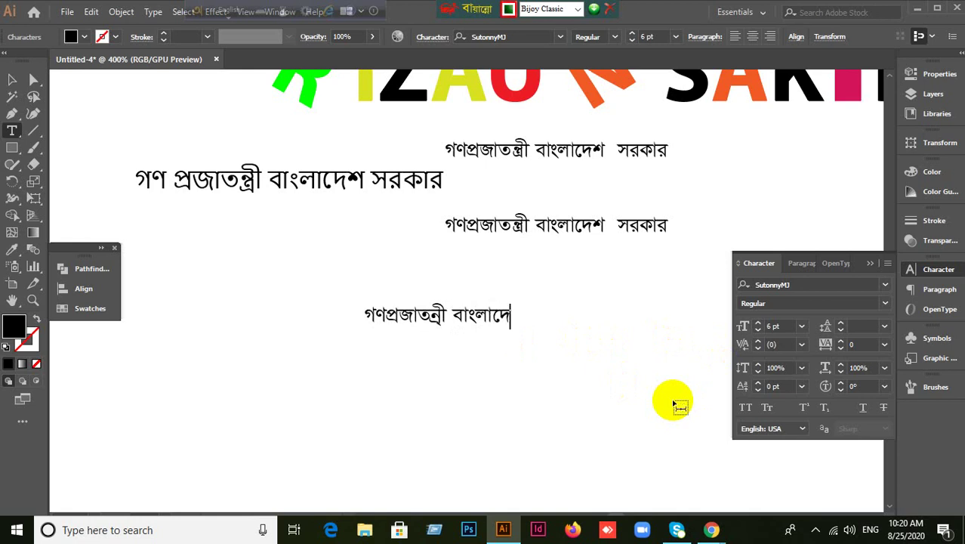
{"action": "type", "text": "শ সরকার ।"}
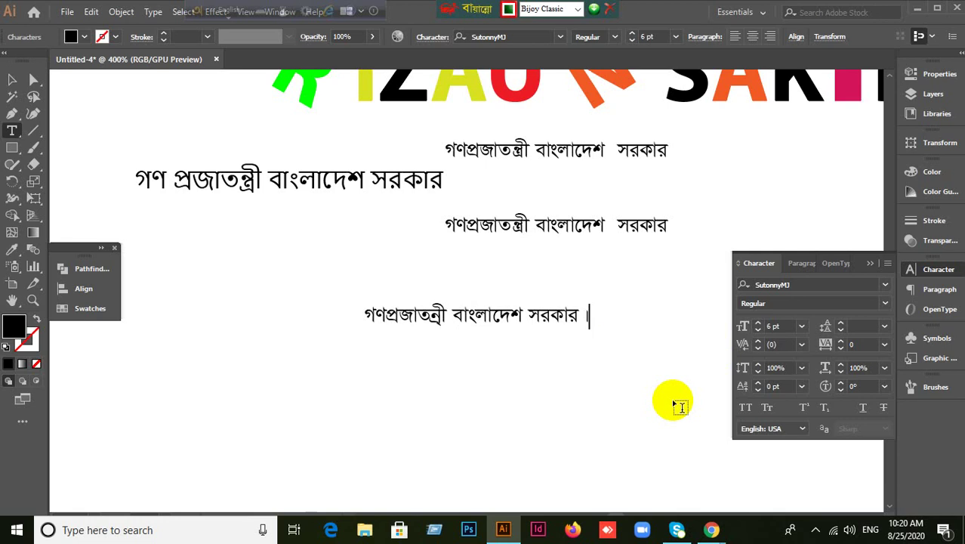
{"action": "left_click", "coordinate": [767, 408]}
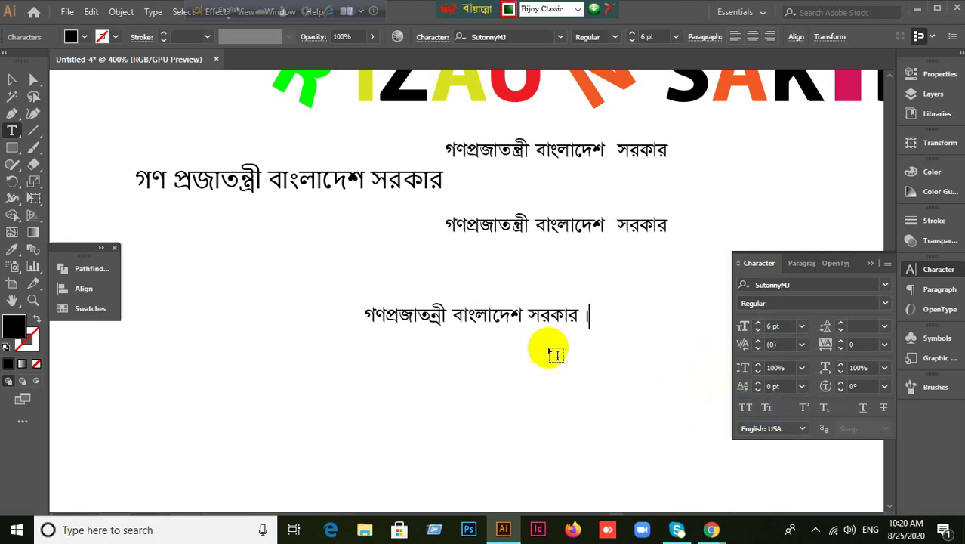
Collapse the Character panel.
{"action": "left_click", "coordinate": [870, 264]}
{"action": "left_click", "coordinate": [917, 271]}
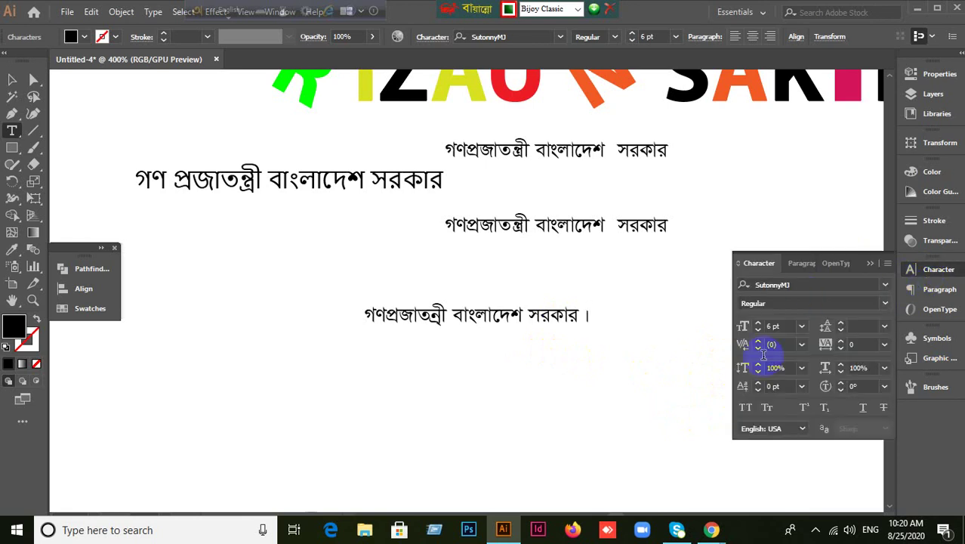
{"action": "left_click", "coordinate": [870, 264]}
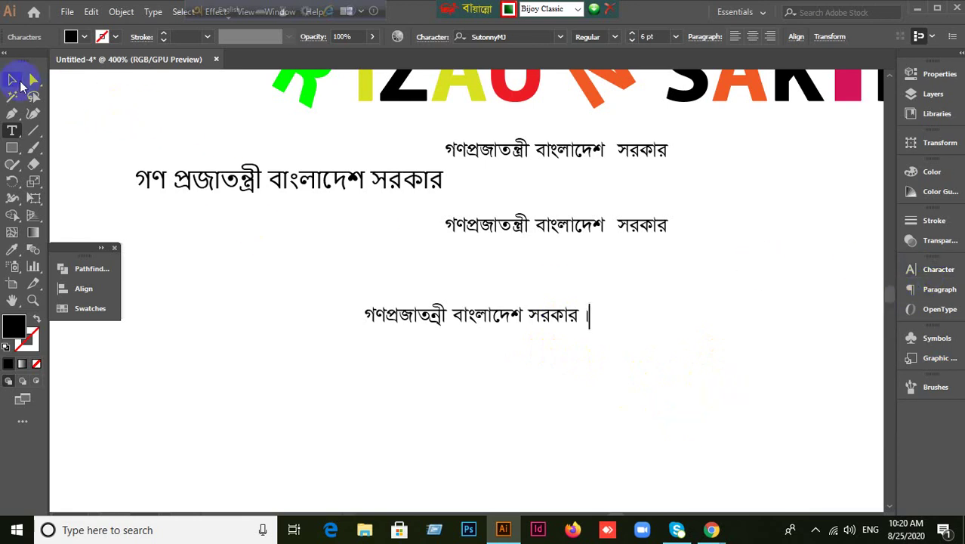
Select the new Bengali line, shift it up-left, then delete it.
{"action": "left_click", "coordinate": [20, 83]}
{"action": "left_click", "coordinate": [386, 259]}
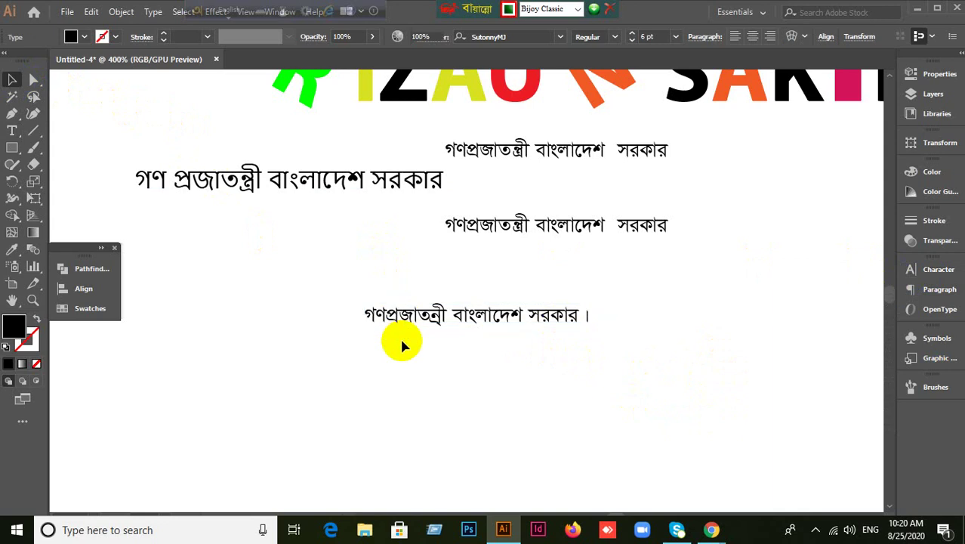
{"action": "left_click", "coordinate": [436, 323]}
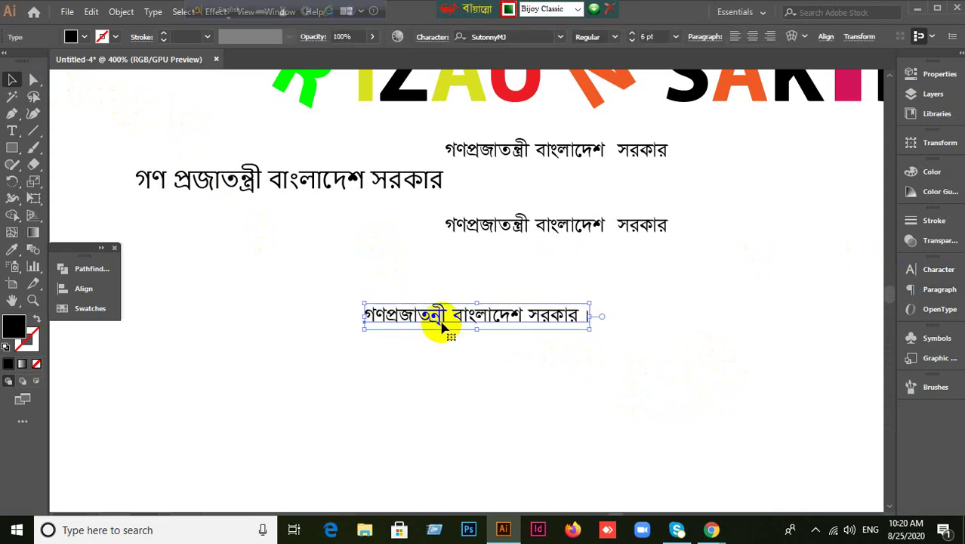
{"action": "left_click_drag", "start_coordinate": [442, 325], "coordinate": [402, 293]}
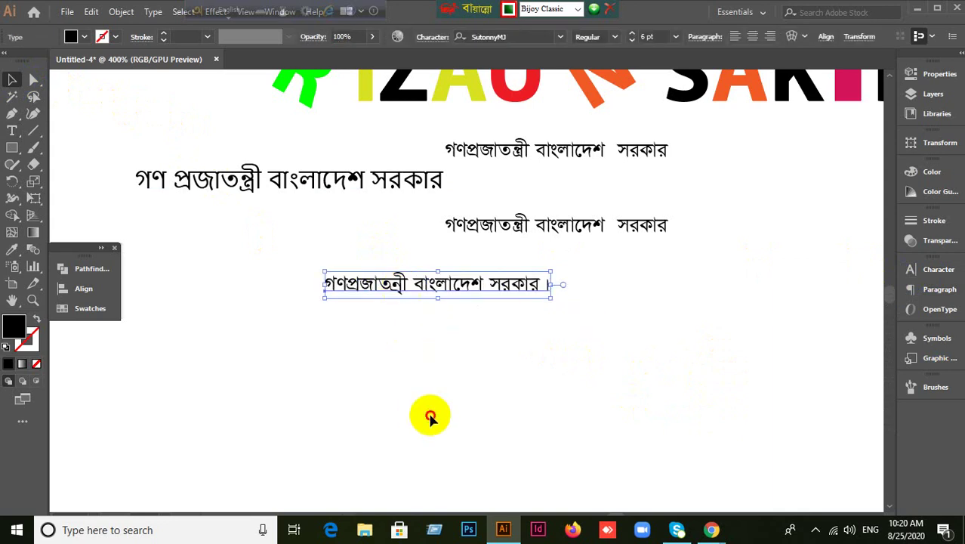
{"action": "left_click", "coordinate": [430, 417]}
{"action": "left_click", "coordinate": [397, 283]}
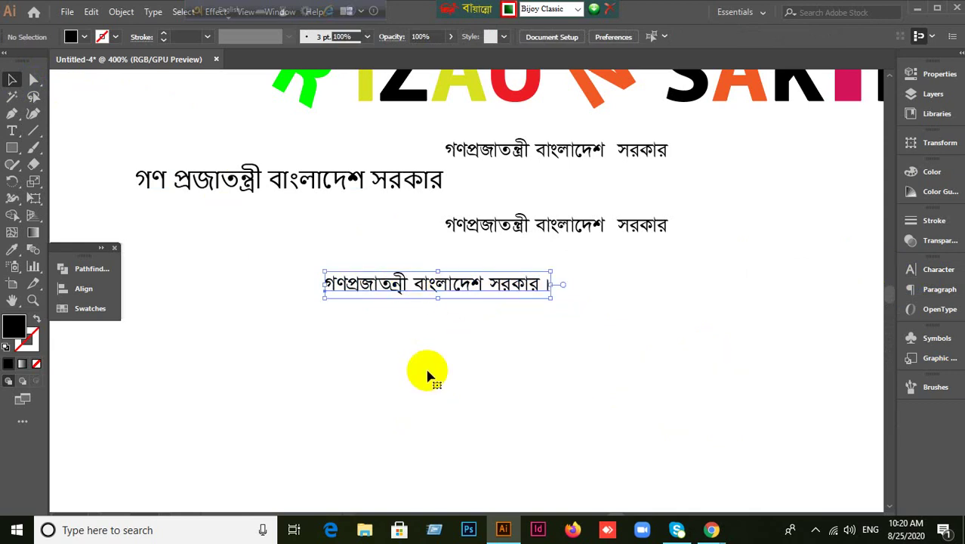
{"action": "key", "text": "Delete"}
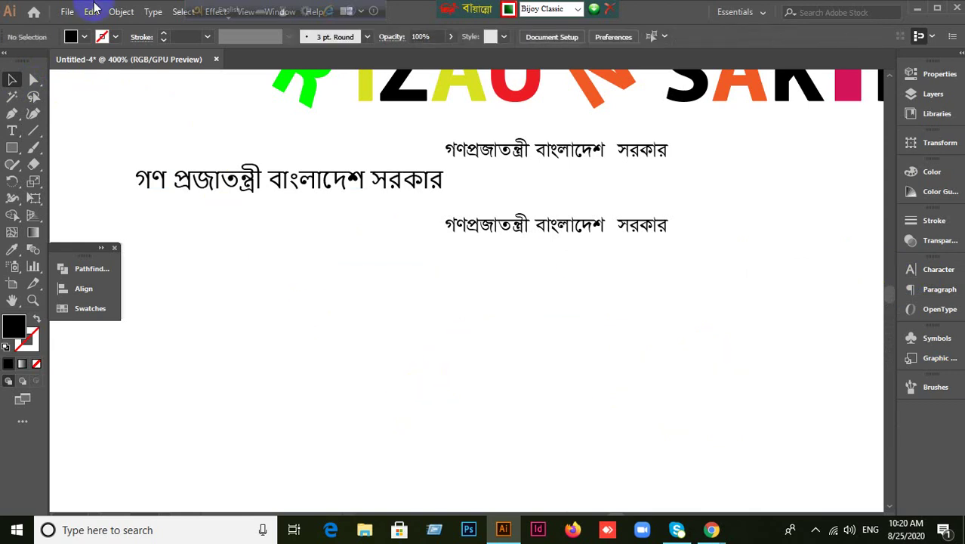
Uncheck Show Indic Options in the Type preferences and confirm with OK.
{"action": "left_click", "coordinate": [92, 14]}
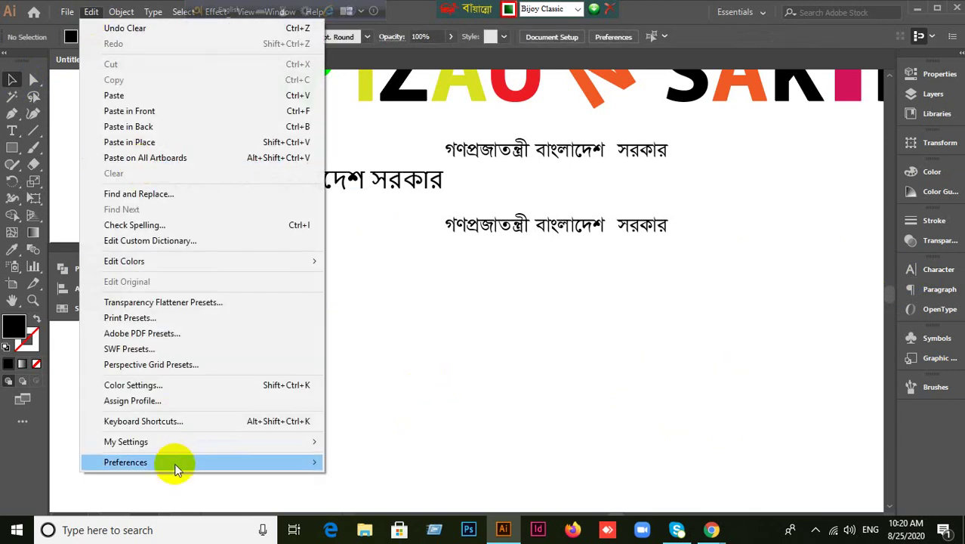
{"action": "mouse_move", "coordinate": [177, 467]}
{"action": "left_click", "coordinate": [355, 307]}
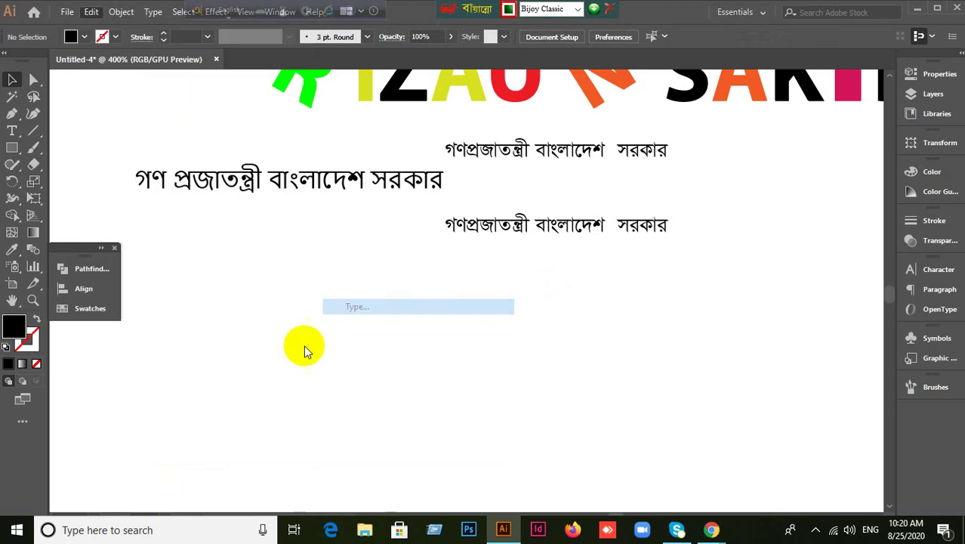
{"action": "left_click", "coordinate": [371, 189]}
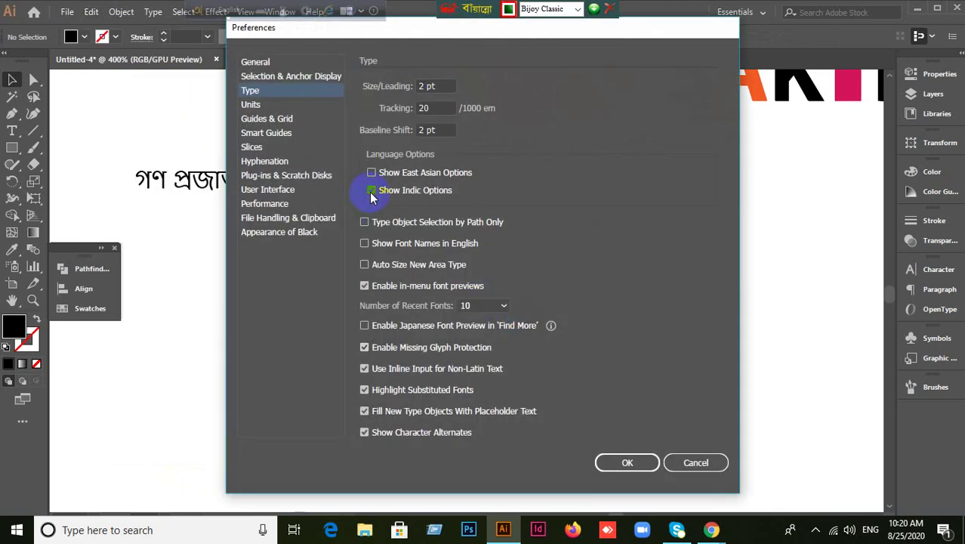
{"action": "left_click", "coordinate": [615, 463]}
{"action": "scroll", "coordinate": [503, 369], "scroll_direction": "up", "scroll_amount": 2}
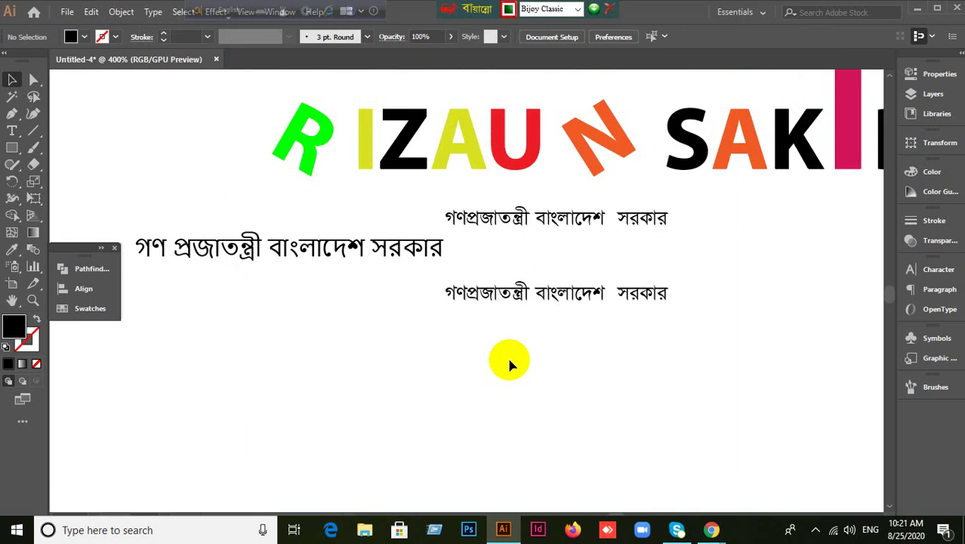
{"action": "scroll", "coordinate": [508, 362], "scroll_direction": "down", "scroll_amount": 1}
{"action": "scroll", "coordinate": [508, 363], "scroll_direction": "up", "scroll_amount": 1}
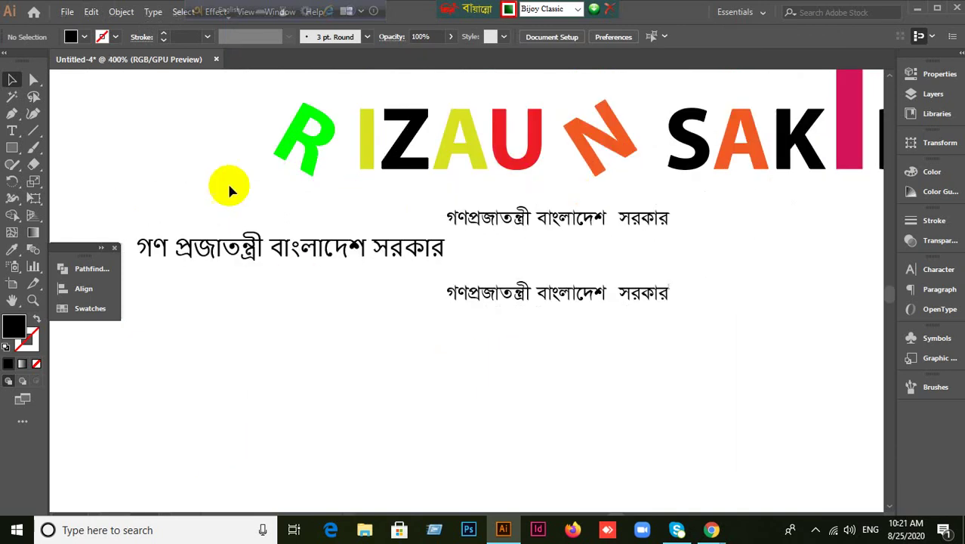
{"action": "left_click_drag", "start_coordinate": [227, 173], "coordinate": [731, 351]}
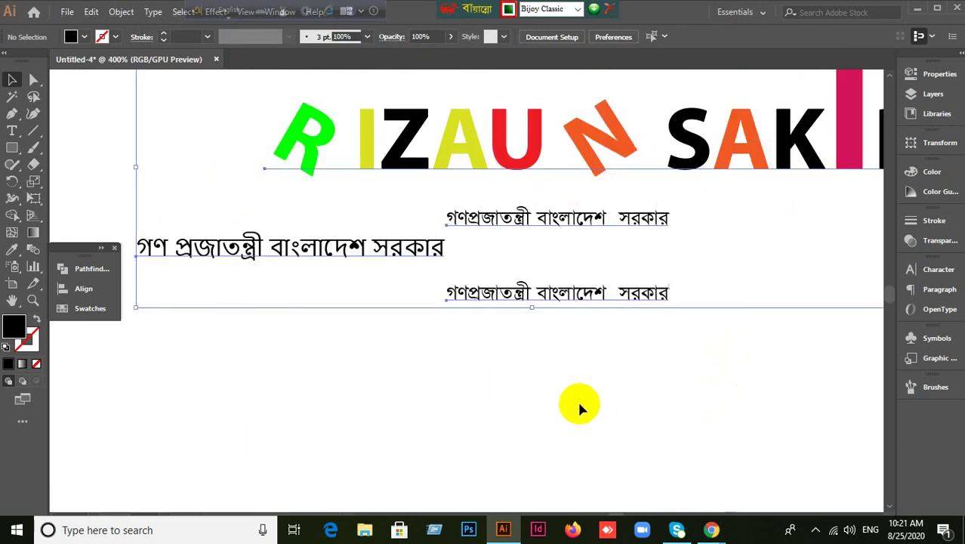
{"action": "left_click", "coordinate": [487, 400]}
{"action": "left_click_drag", "start_coordinate": [334, 390], "coordinate": [613, 216]}
{"action": "key", "text": "Delete"}
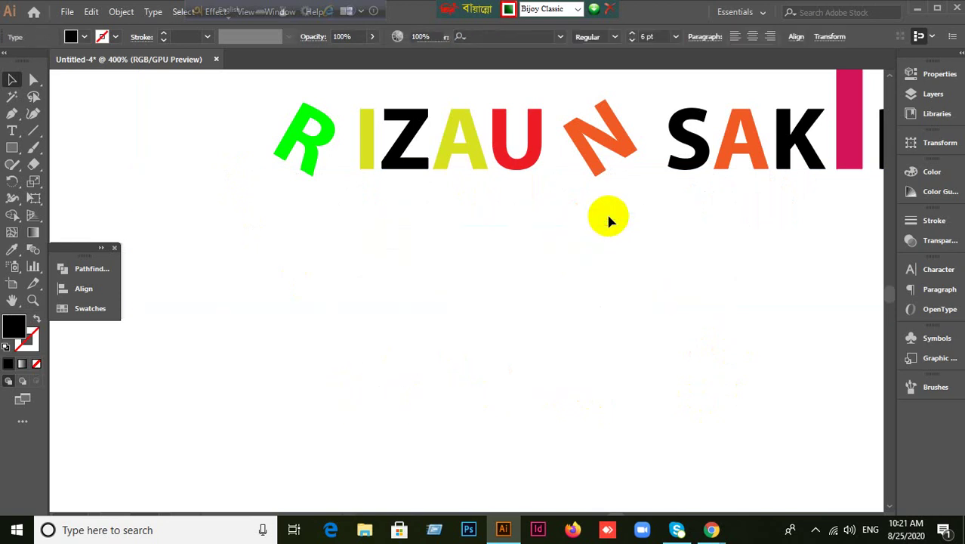
{"action": "left_click_drag", "start_coordinate": [585, 285], "coordinate": [538, 256]}
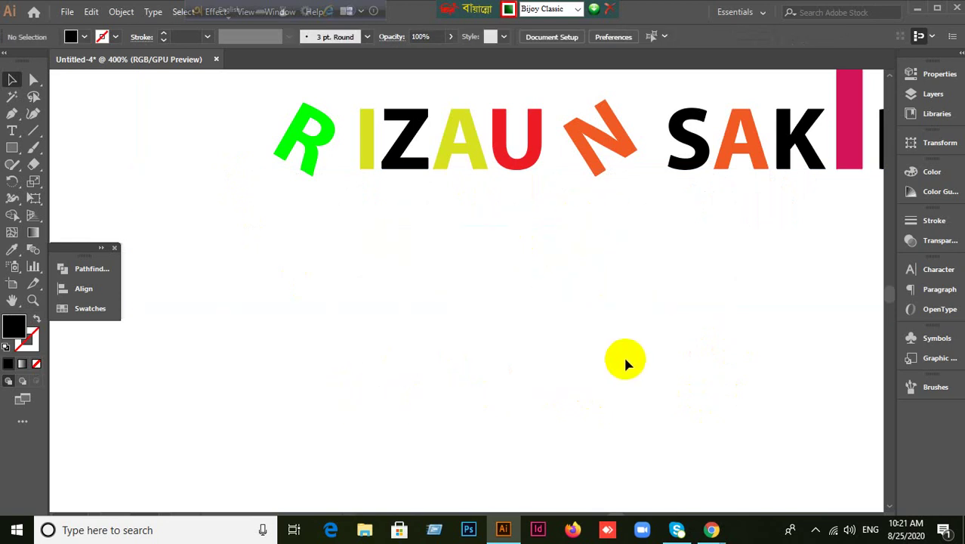
{"action": "scroll", "coordinate": [622, 367], "scroll_direction": "down", "scroll_amount": 1}
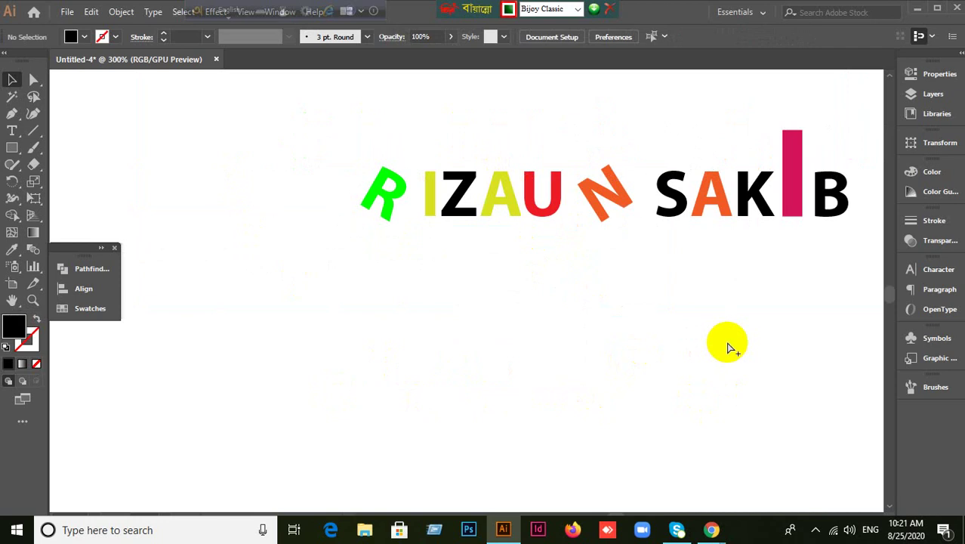
{"action": "key", "text": "ctrl+alt+b"}
{"action": "left_click_drag", "start_coordinate": [728, 343], "coordinate": [611, 334]}
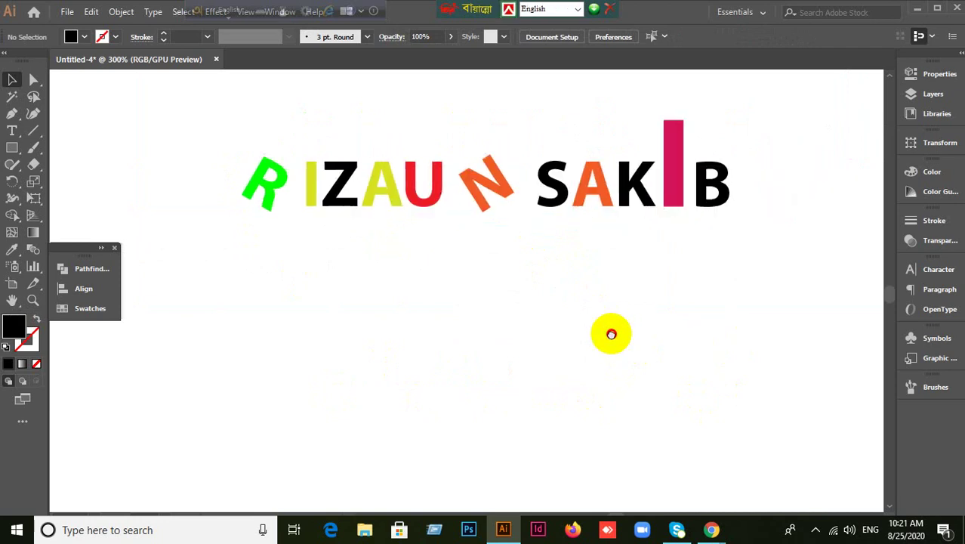
{"action": "left_click", "coordinate": [377, 198]}
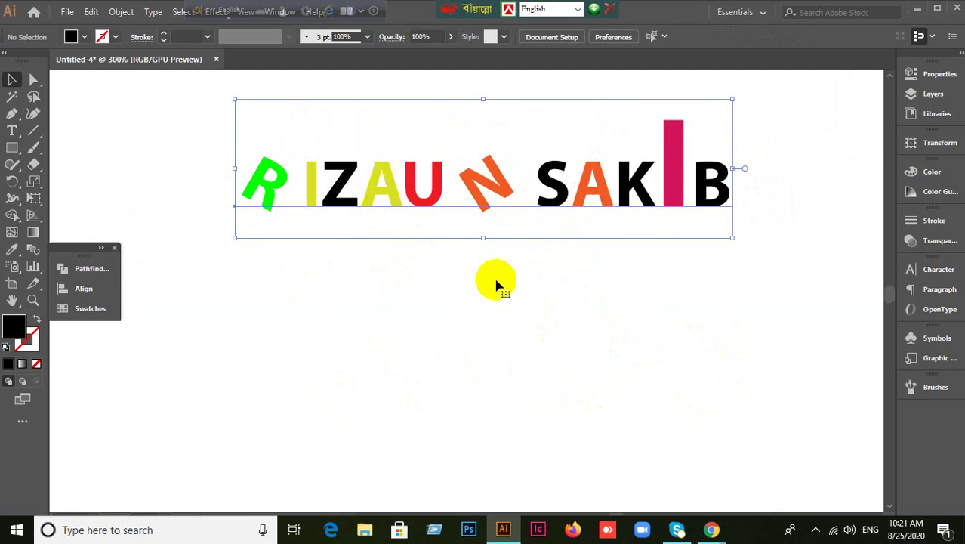
{"action": "key", "text": "Delete"}
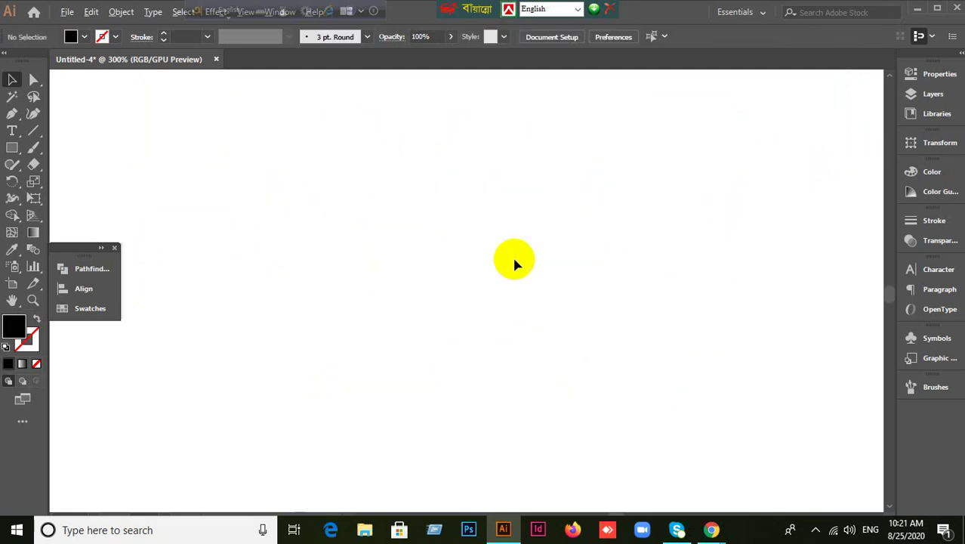
{"action": "key", "text": "ctrl+minus"}
{"action": "key", "text": "ctrl+minus"}
{"action": "key", "text": "ctrl+minus"}
{"action": "key", "text": "ctrl+minus"}
{"action": "key", "text": "ctrl+minus"}
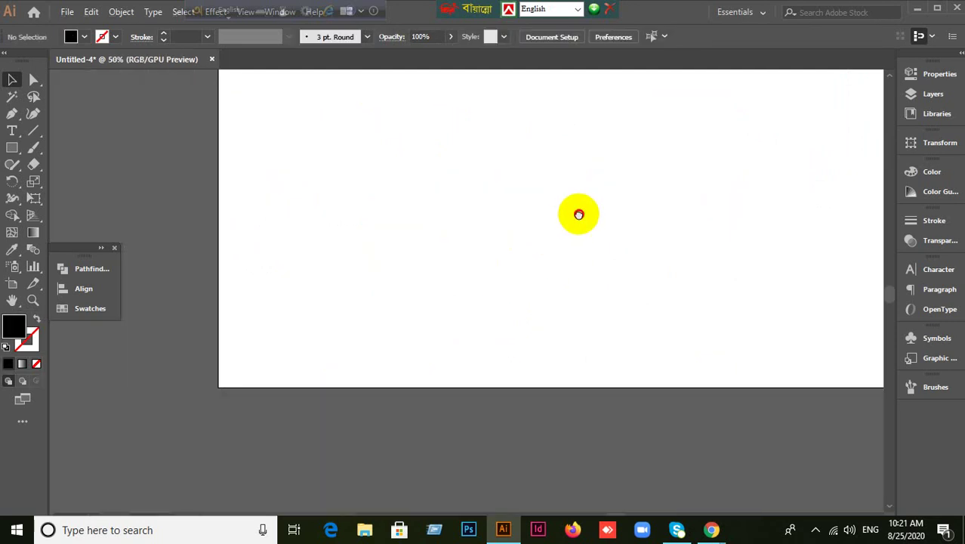
{"action": "left_click_drag", "start_coordinate": [578, 214], "coordinate": [528, 305]}
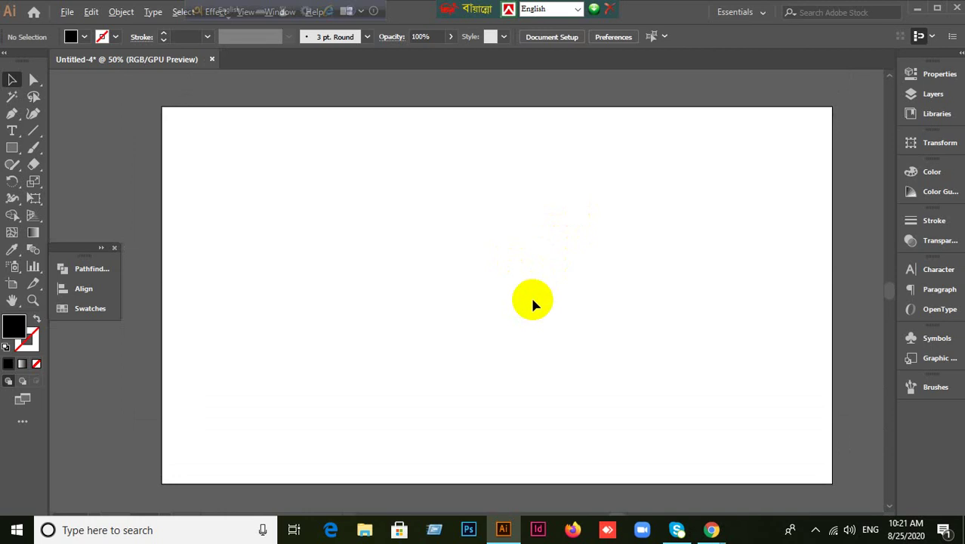
{"action": "scroll", "coordinate": [532, 302], "scroll_direction": "up", "scroll_amount": 1}
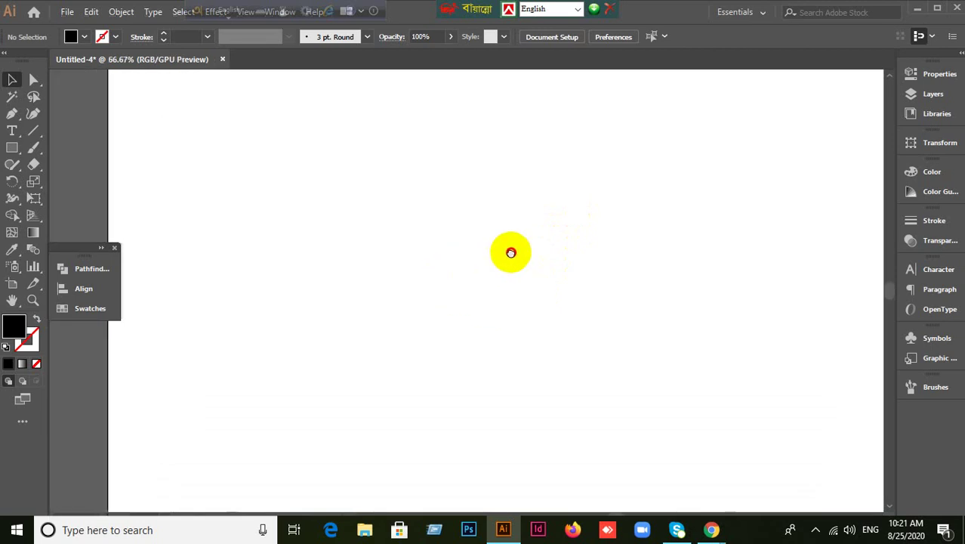
{"action": "scroll", "coordinate": [451, 259], "scroll_direction": "down", "scroll_amount": 1}
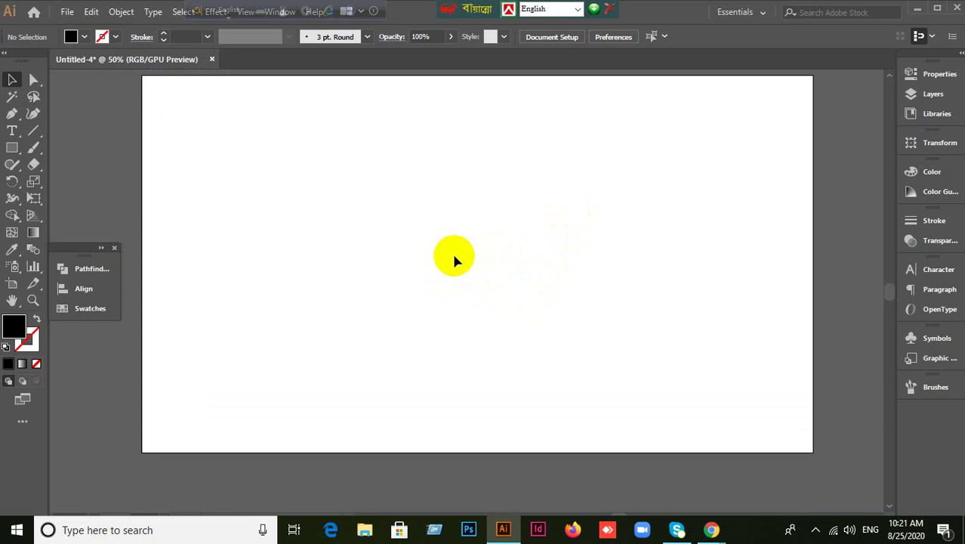
{"action": "scroll", "coordinate": [353, 167], "scroll_direction": "up", "scroll_amount": 1}
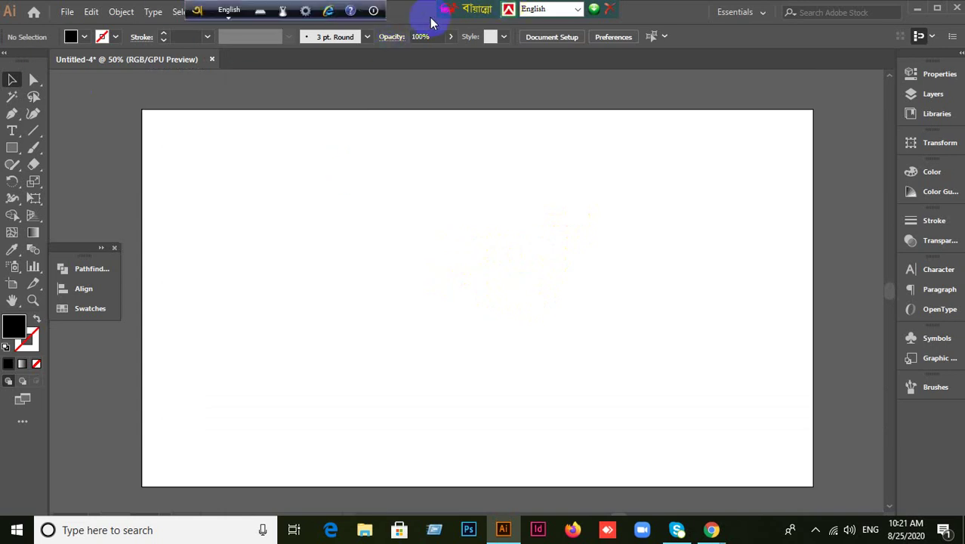
{"action": "scroll", "coordinate": [451, 179], "scroll_direction": "down", "scroll_amount": 1}
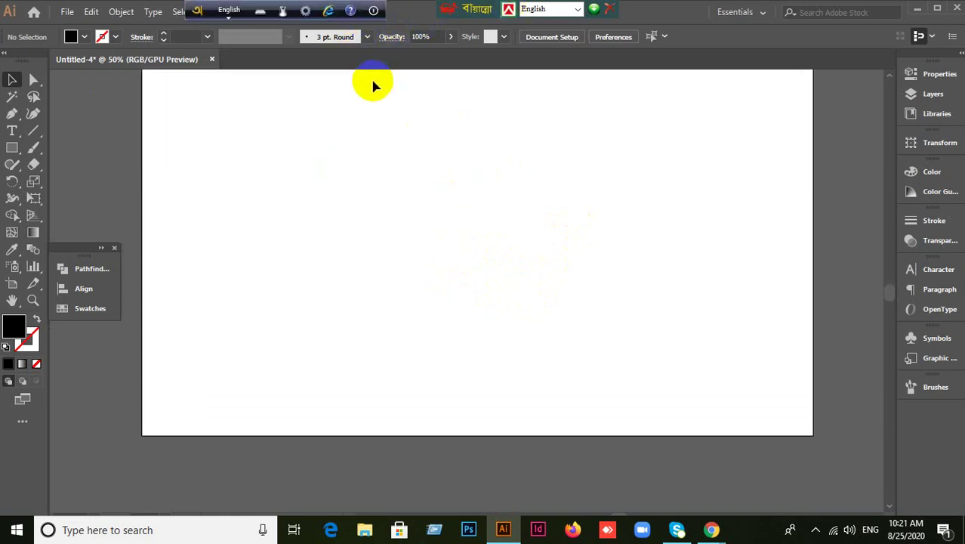
{"action": "scroll", "coordinate": [371, 86], "scroll_direction": "up", "scroll_amount": 1}
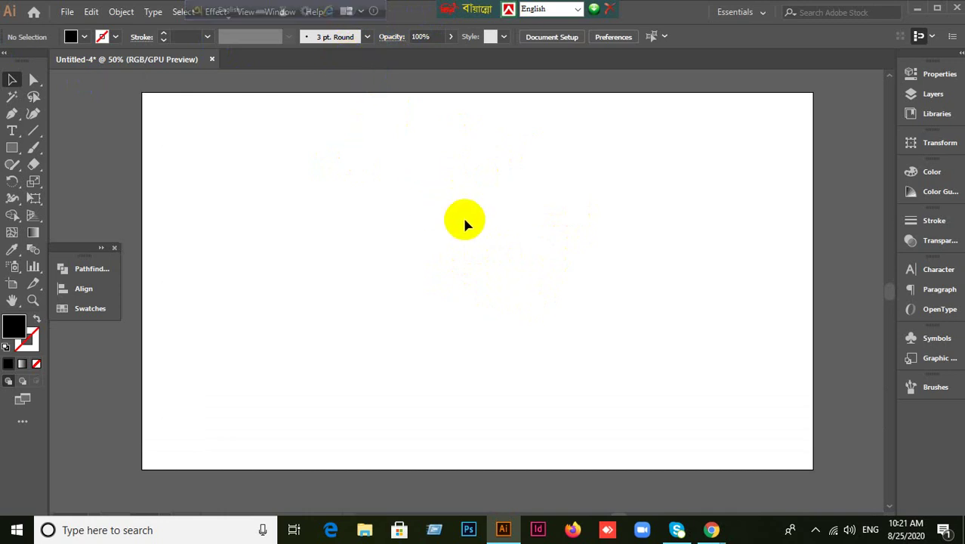
{"action": "scroll", "coordinate": [533, 263], "scroll_direction": "down", "scroll_amount": 1}
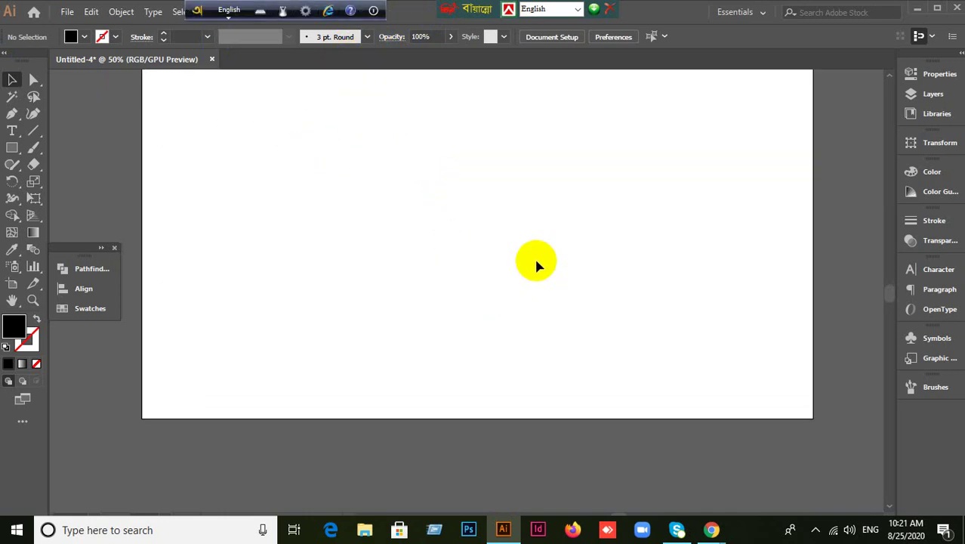
{"action": "scroll", "coordinate": [536, 262], "scroll_direction": "up", "scroll_amount": 1}
{"action": "scroll", "coordinate": [537, 261], "scroll_direction": "down", "scroll_amount": 1}
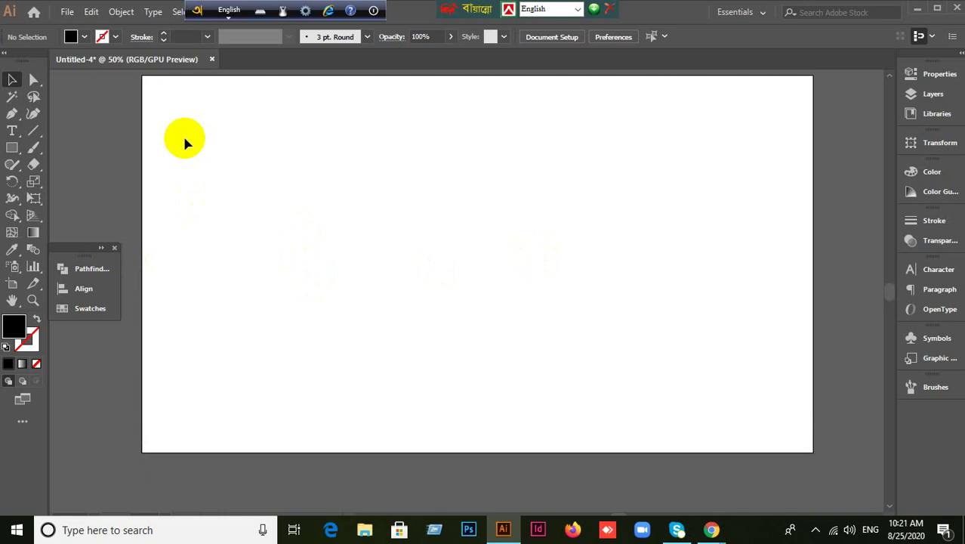
{"action": "left_click", "coordinate": [230, 11]}
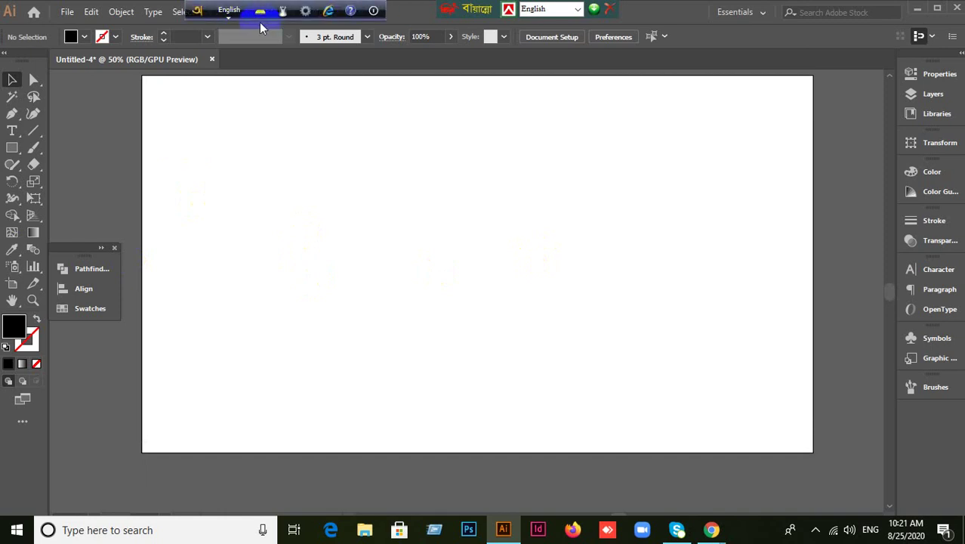
{"action": "left_click", "coordinate": [235, 11]}
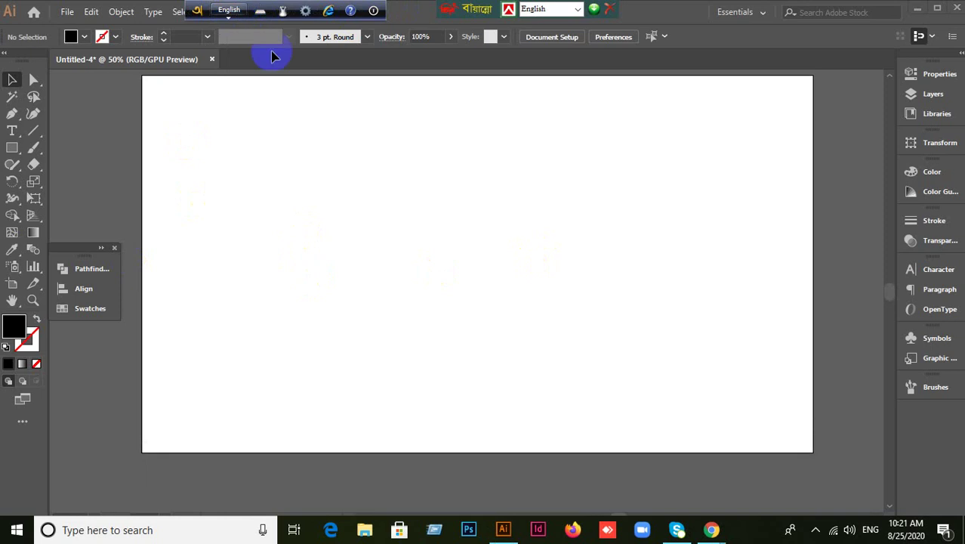
{"action": "left_click", "coordinate": [392, 217]}
{"action": "left_click", "coordinate": [11, 148]}
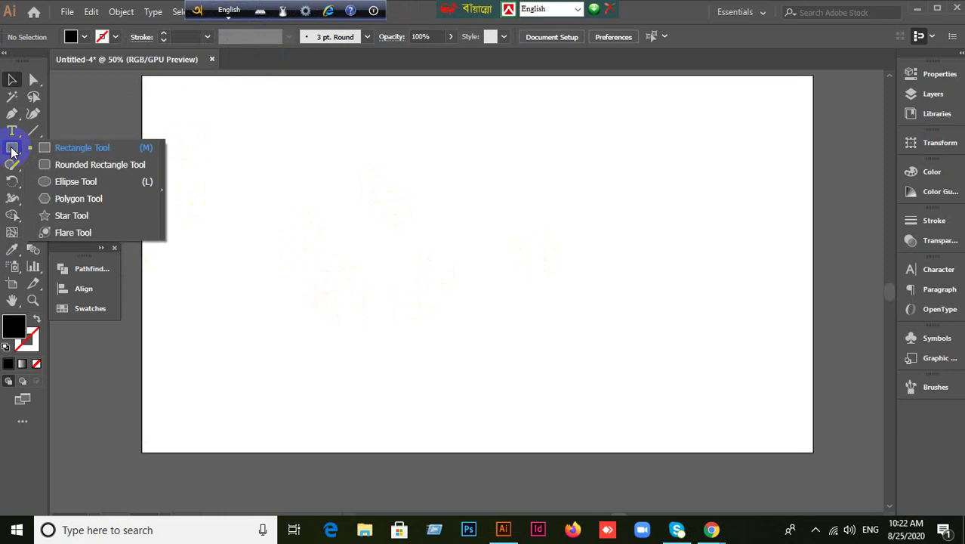
Draw a large circle with a black outline and no fill using the Ellipse tool.
{"action": "left_click", "coordinate": [64, 182]}
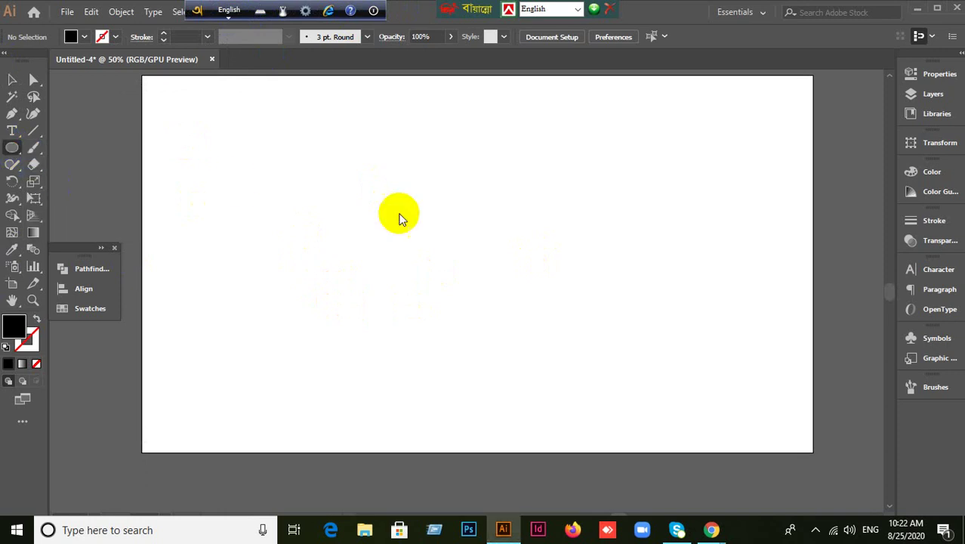
{"action": "left_click", "coordinate": [37, 322]}
{"action": "left_click", "coordinate": [26, 339]}
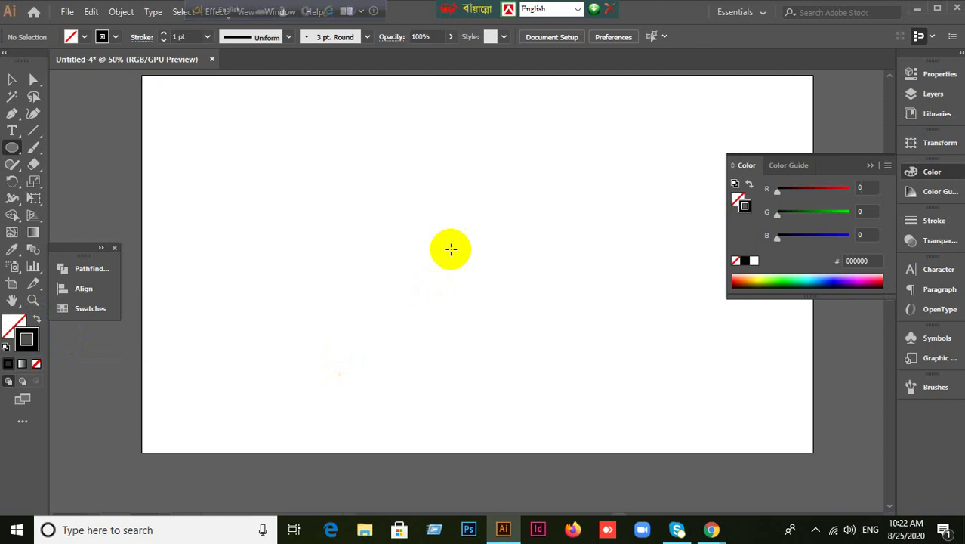
{"action": "left_click", "coordinate": [841, 167]}
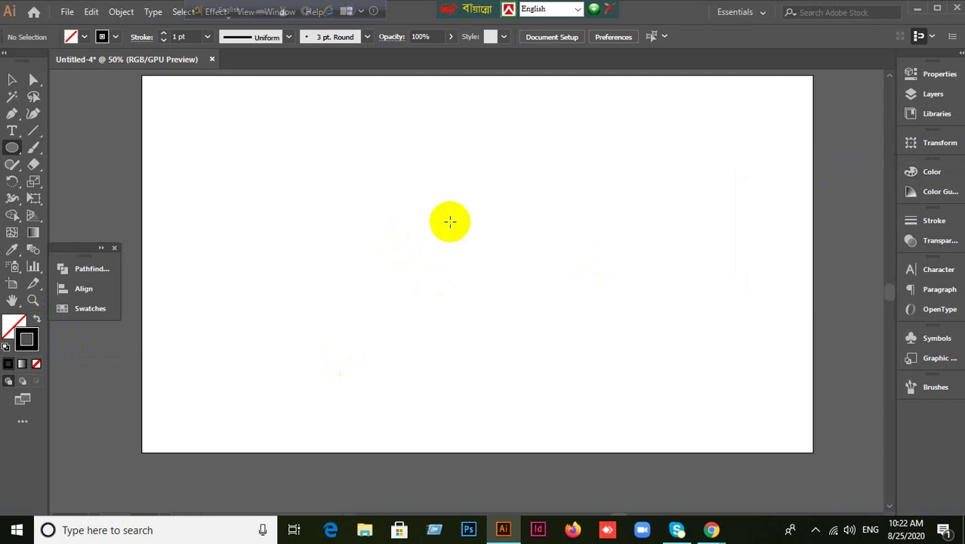
{"action": "left_click_drag", "start_coordinate": [450, 221], "coordinate": [648, 325]}
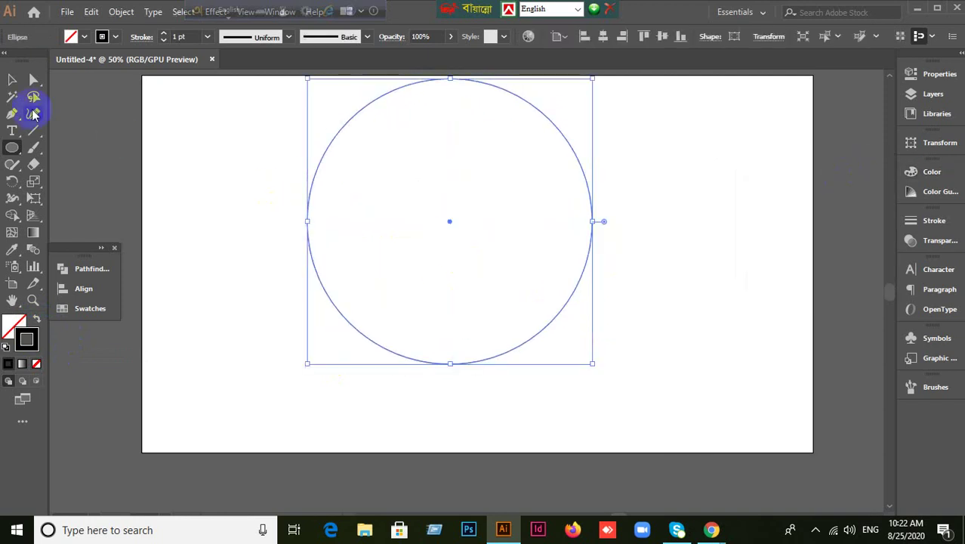
Nudge the circle slightly lower on the page.
{"action": "left_click", "coordinate": [14, 77]}
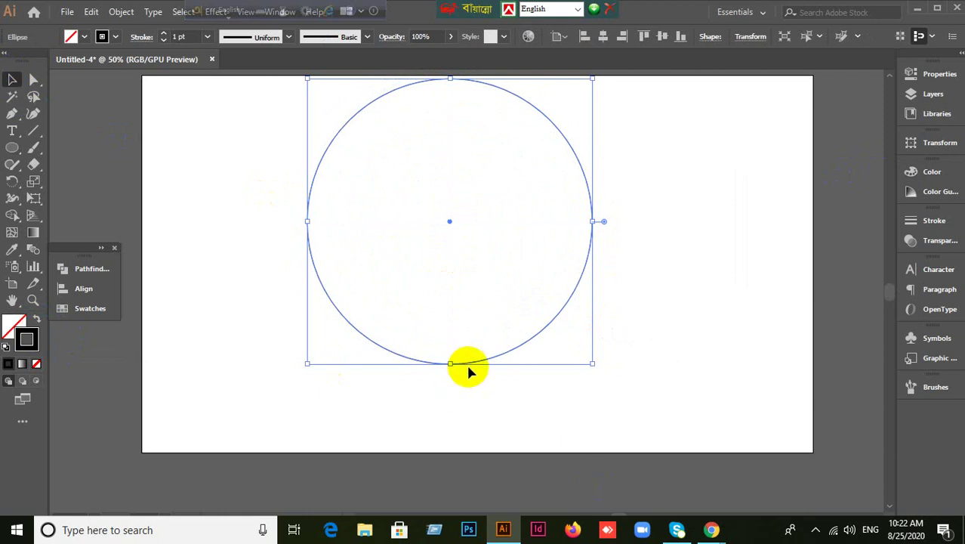
{"action": "left_click_drag", "start_coordinate": [469, 364], "coordinate": [477, 397]}
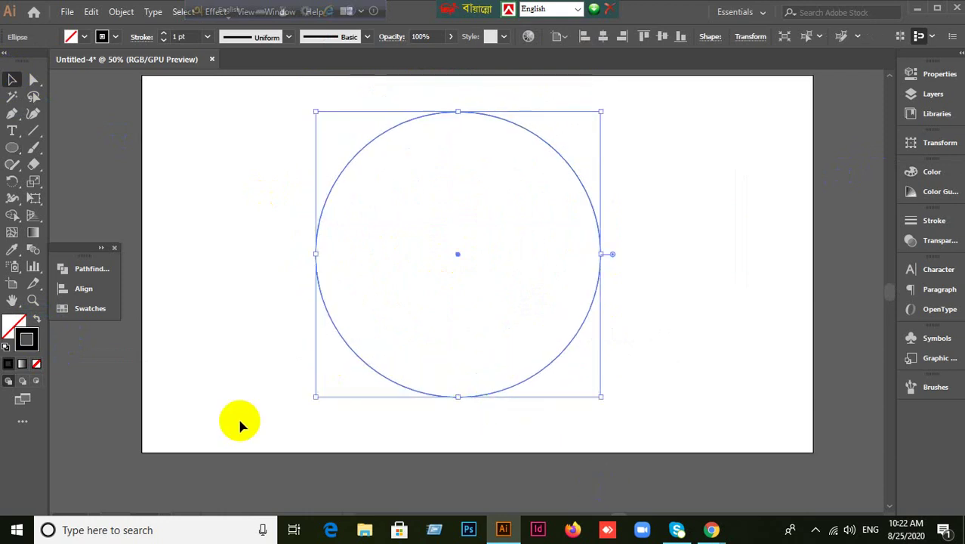
{"action": "left_click", "coordinate": [240, 393]}
Marquee-select the circle and scale a smaller concentric copy inside it.
{"action": "left_click_drag", "start_coordinate": [219, 234], "coordinate": [500, 437]}
{"action": "left_click", "coordinate": [315, 293]}
{"action": "left_click_drag", "start_coordinate": [209, 154], "coordinate": [324, 228]}
{"action": "left_click", "coordinate": [657, 367]}
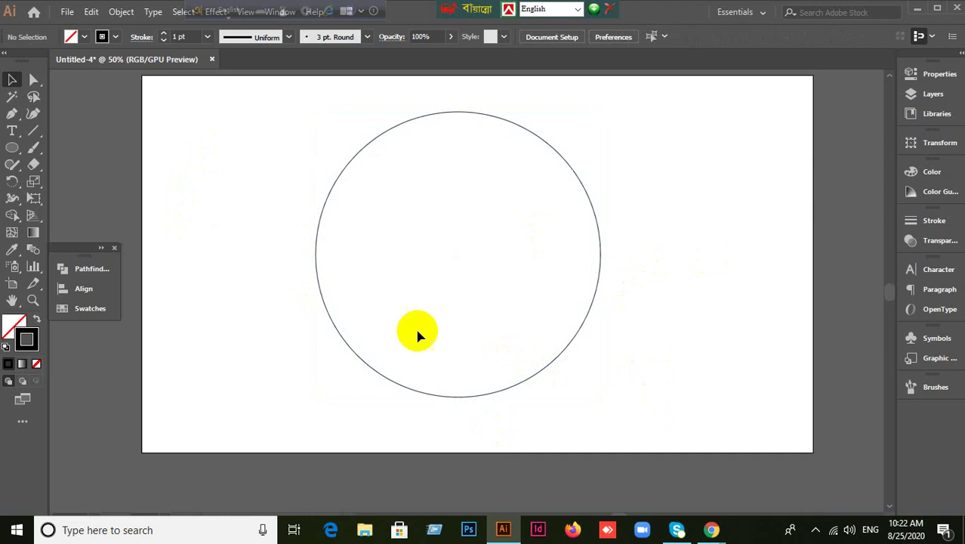
{"action": "left_click_drag", "start_coordinate": [221, 168], "coordinate": [681, 385]}
{"action": "left_click", "coordinate": [683, 385]}
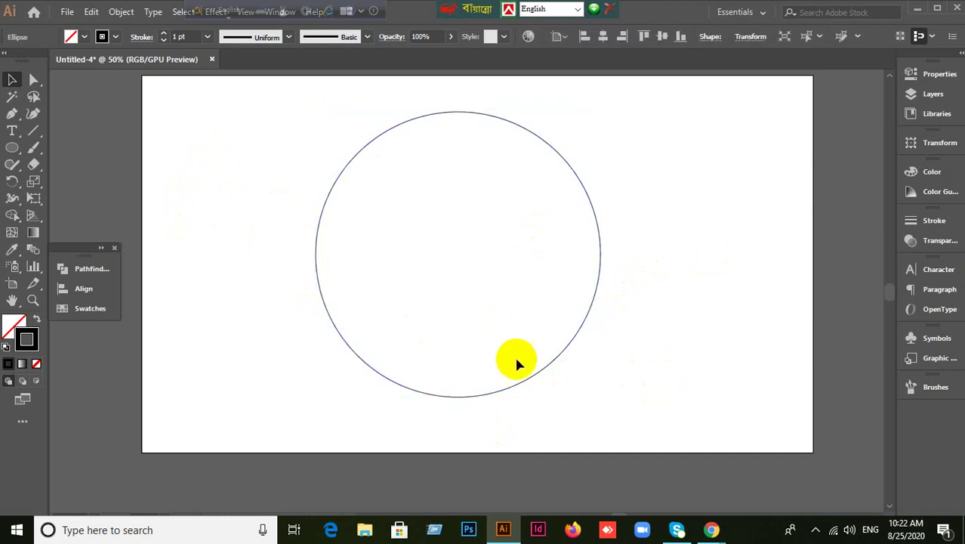
{"action": "left_click_drag", "start_coordinate": [237, 148], "coordinate": [657, 418]}
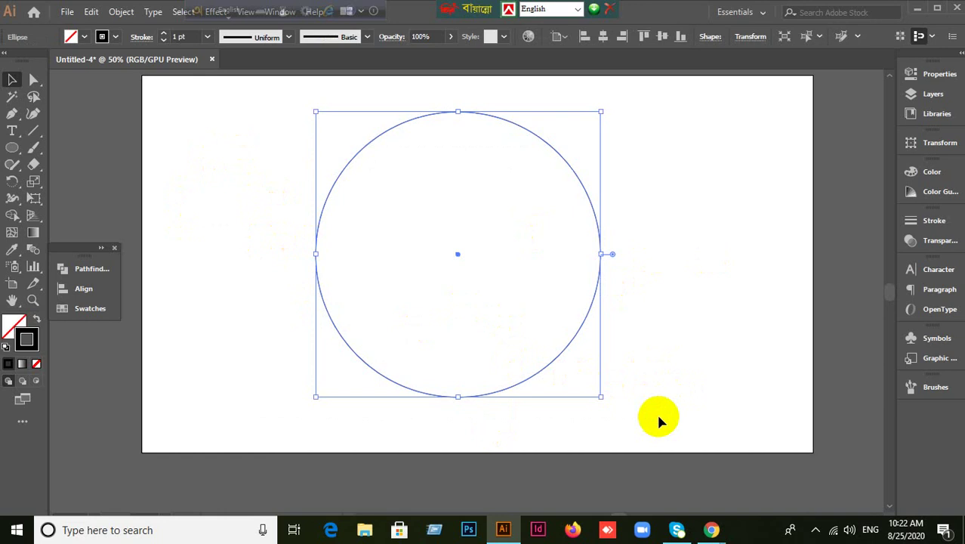
{"action": "left_click", "coordinate": [660, 419]}
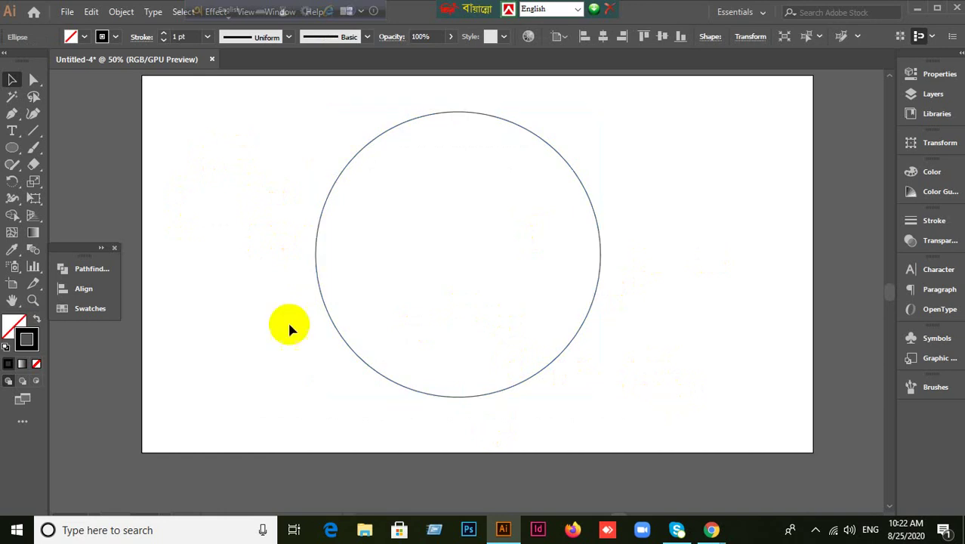
{"action": "left_click_drag", "start_coordinate": [358, 166], "coordinate": [720, 404]}
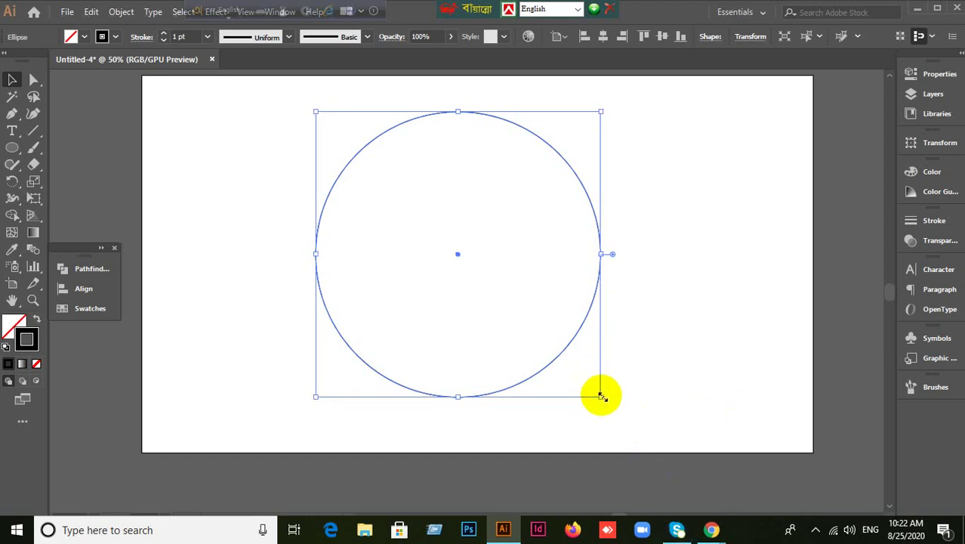
{"action": "left_click_drag", "start_coordinate": [602, 395], "coordinate": [576, 357]}
Select only the inner 410 px circle and browse the Type tool variants.
{"action": "left_click", "coordinate": [637, 376]}
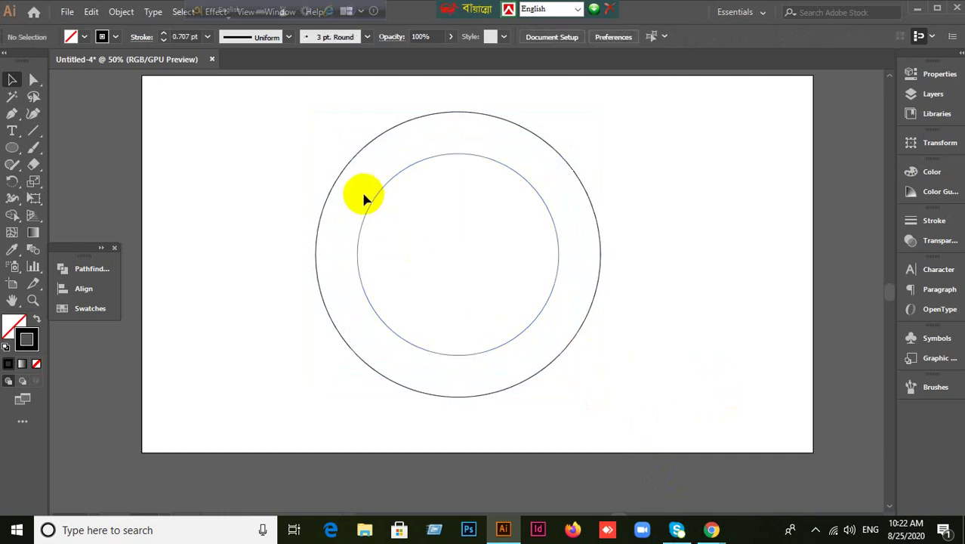
{"action": "left_click_drag", "start_coordinate": [364, 197], "coordinate": [423, 233]}
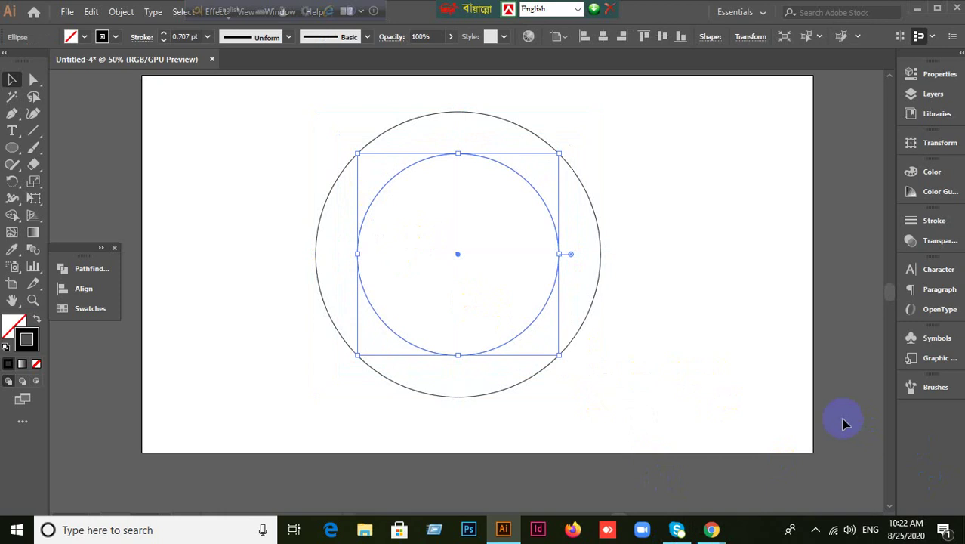
{"action": "left_click_drag", "start_coordinate": [12, 130], "coordinate": [45, 131]}
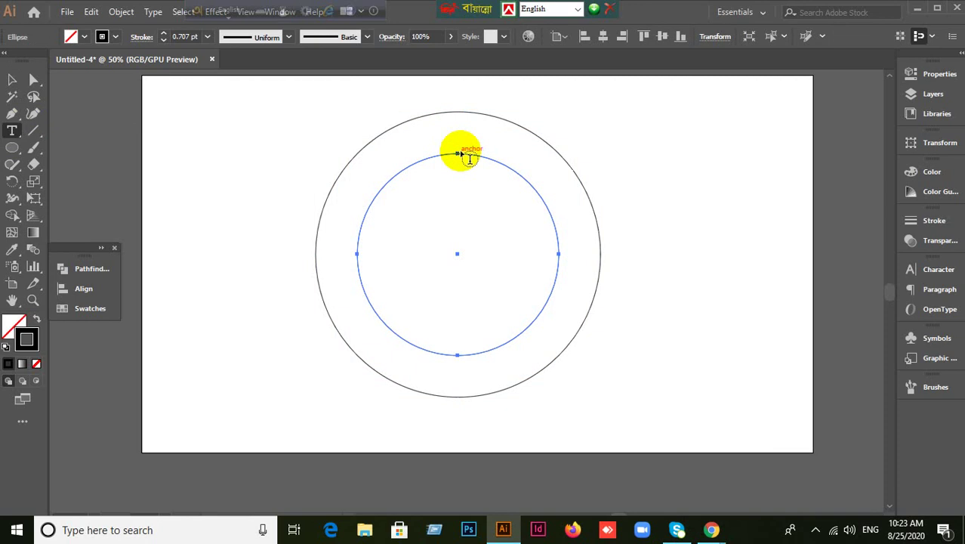
{"action": "left_click_drag", "start_coordinate": [13, 130], "coordinate": [117, 170]}
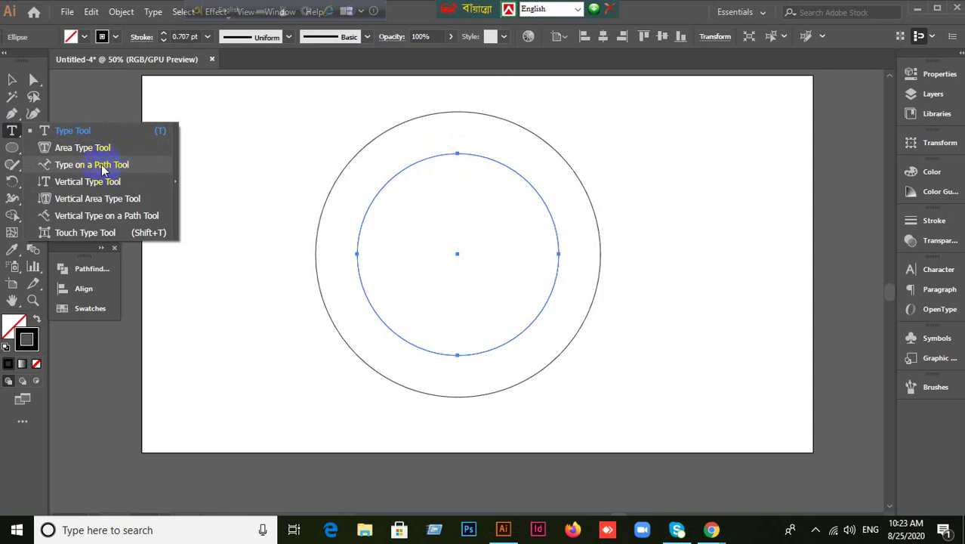
Start Type on a Path text on the inner circle in SutonnyMJ 6 pt with Bijoy Classic input.
{"action": "left_click", "coordinate": [104, 166]}
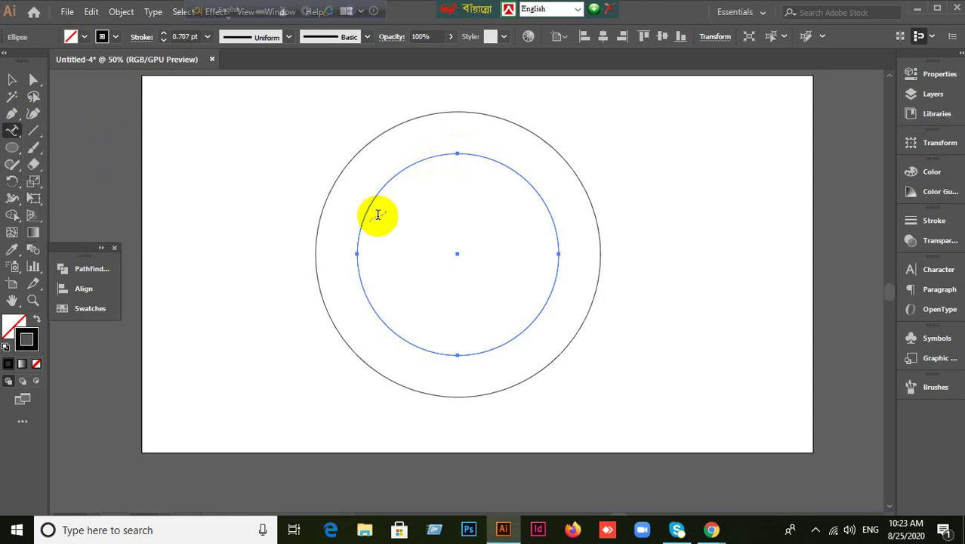
{"action": "left_click", "coordinate": [458, 151]}
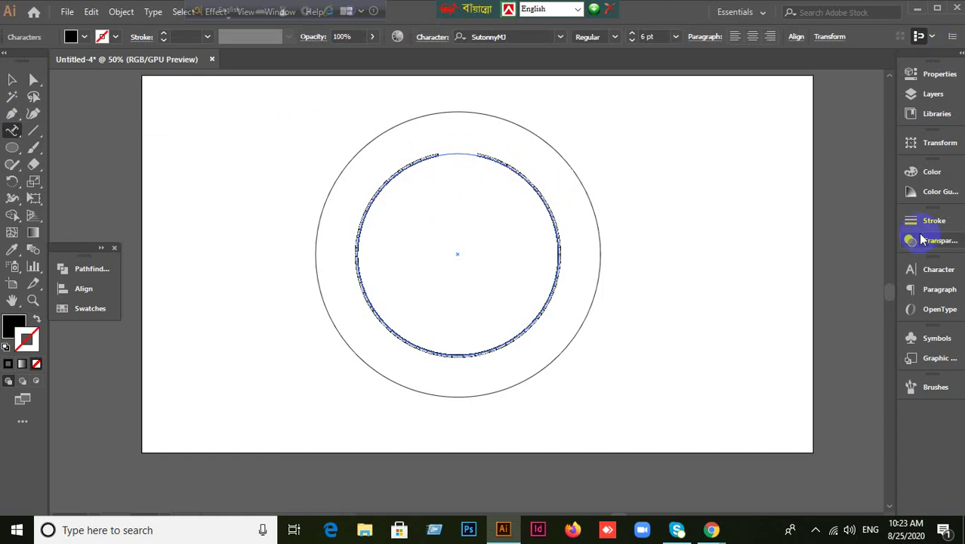
{"action": "left_click", "coordinate": [934, 269]}
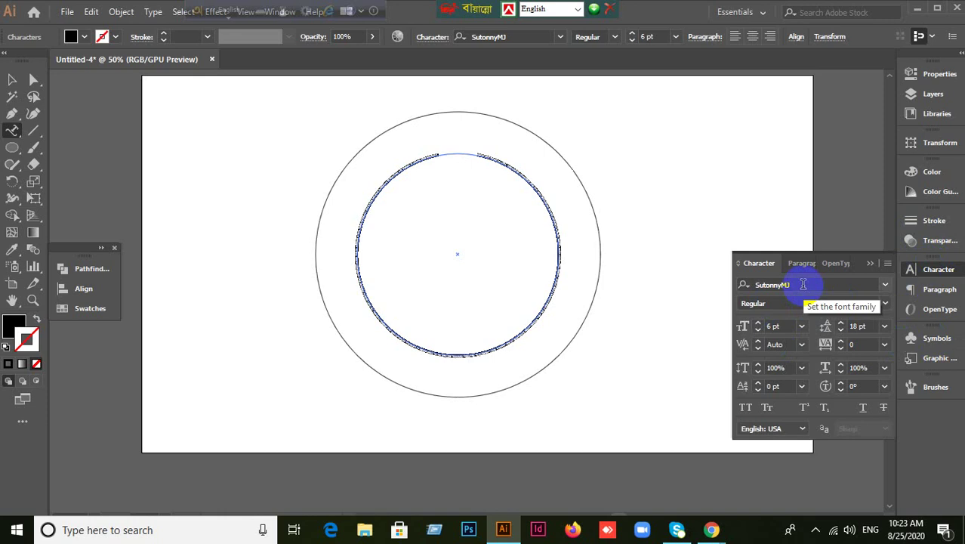
{"action": "key", "text": "ctrl+alt+b"}
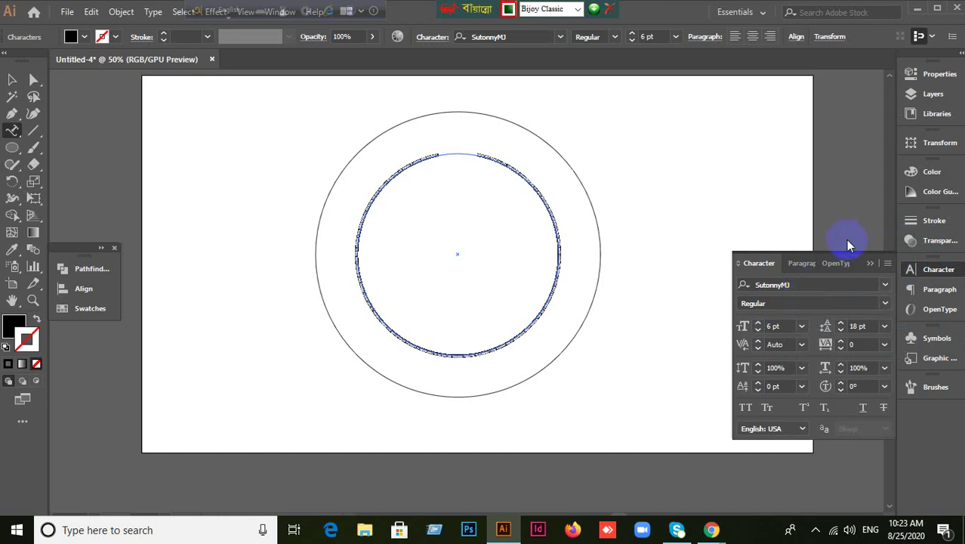
{"action": "left_click", "coordinate": [758, 262]}
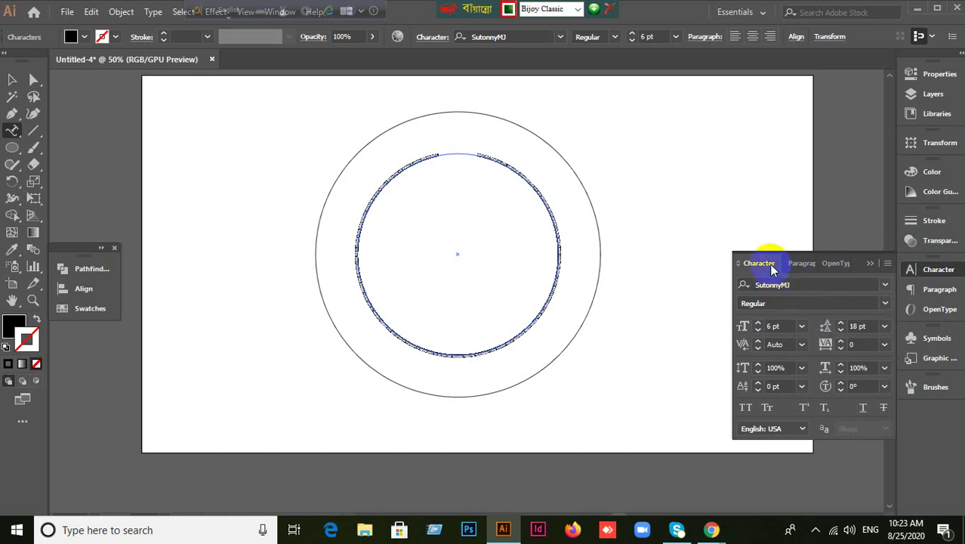
{"action": "left_click", "coordinate": [937, 270]}
{"action": "left_click", "coordinate": [895, 272]}
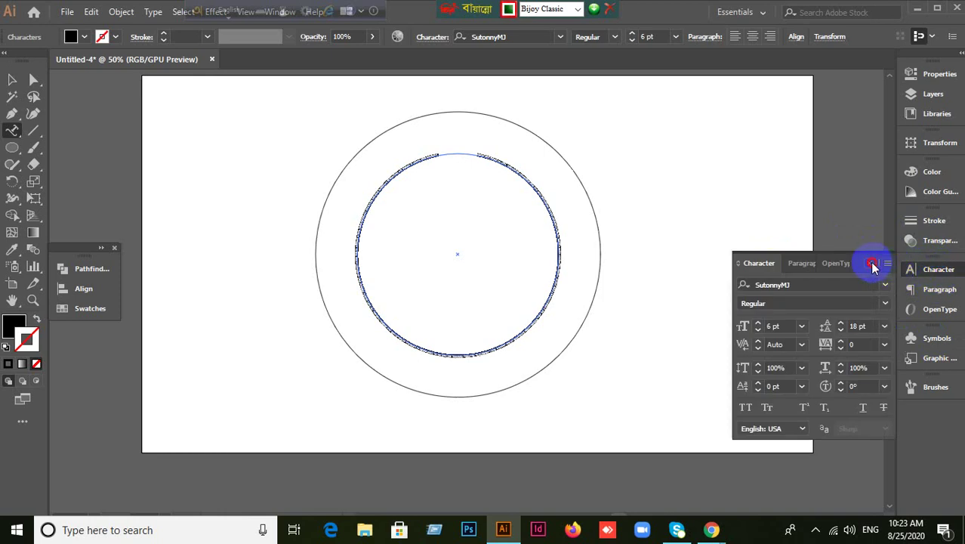
Delete the trial text on the circle and apply a 20 pt font size.
{"action": "key", "text": "BackSpace"}
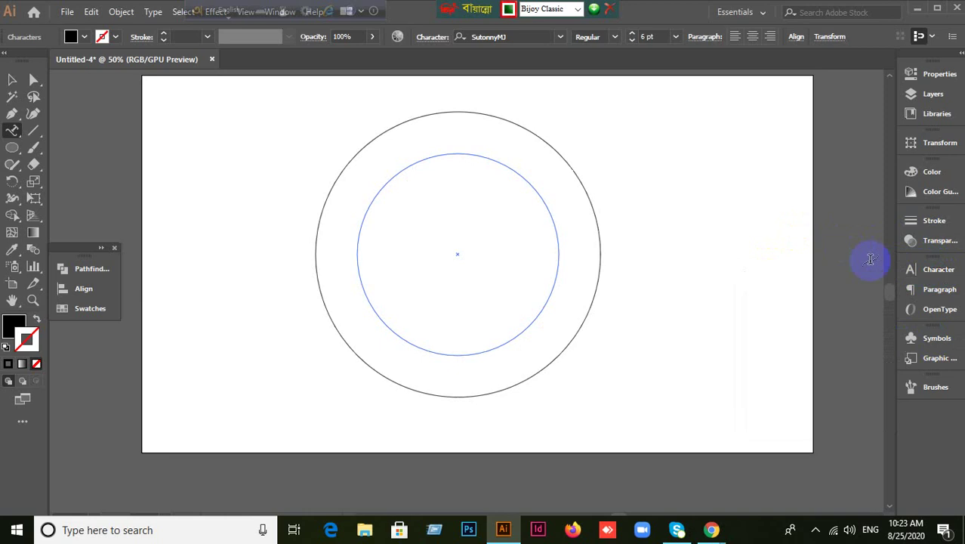
{"action": "left_click", "coordinate": [921, 275]}
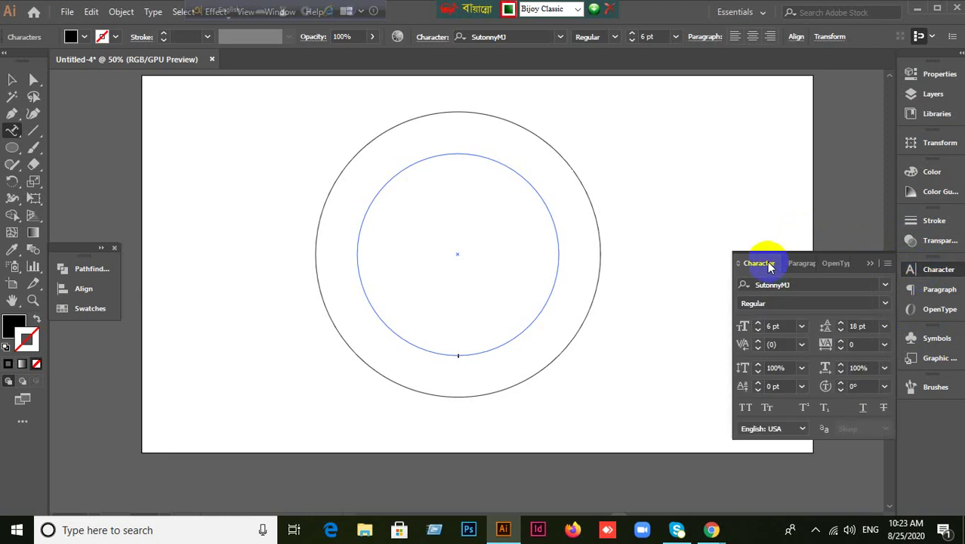
{"action": "left_click", "coordinate": [764, 258]}
{"action": "left_click", "coordinate": [915, 272]}
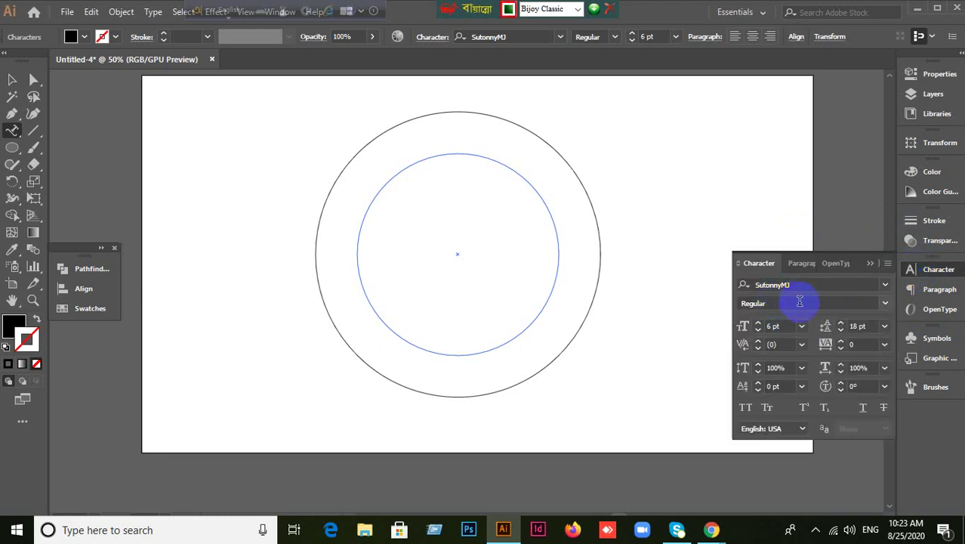
{"action": "left_click", "coordinate": [753, 262]}
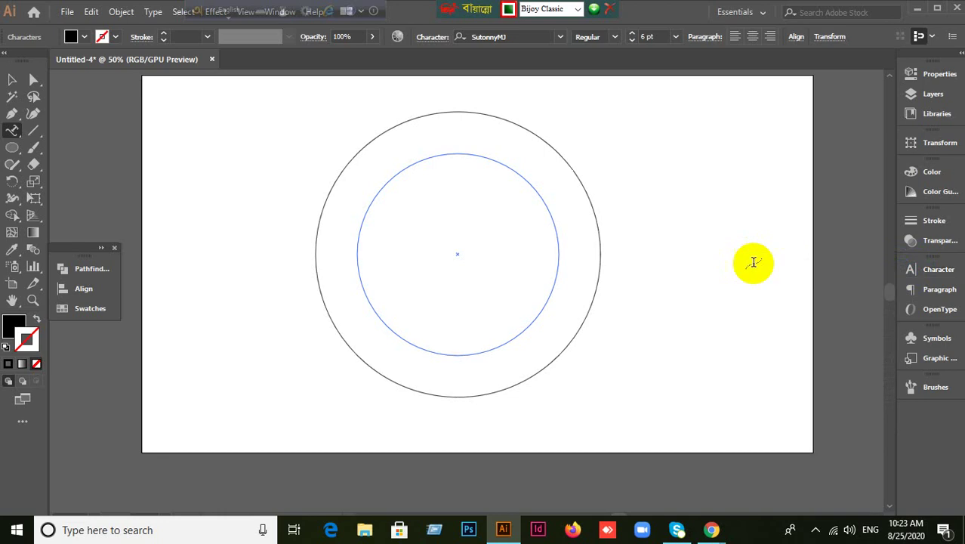
{"action": "left_click", "coordinate": [939, 275]}
{"action": "left_click", "coordinate": [787, 323]}
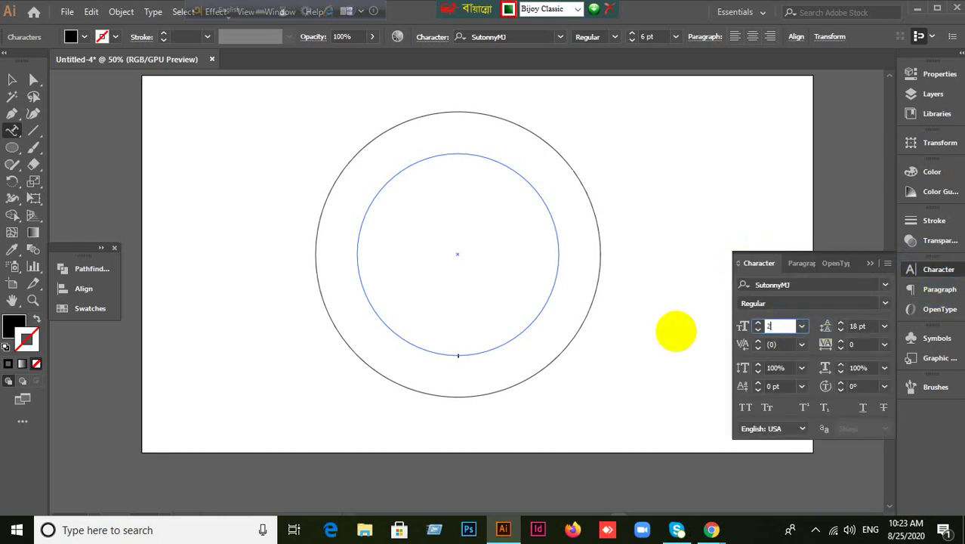
{"action": "key", "text": "Return"}
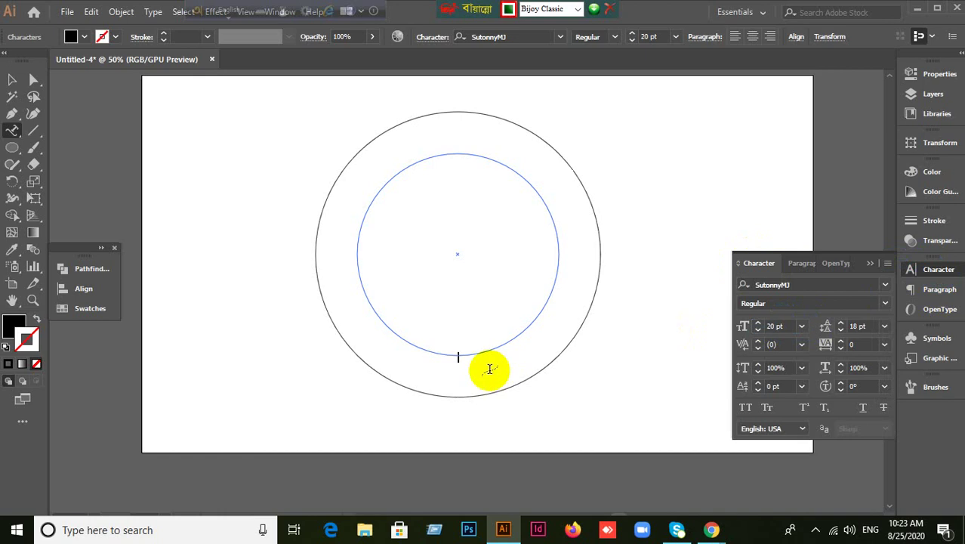
Left-align the path text and raise the font size to 40 pt.
{"action": "left_click", "coordinate": [805, 265]}
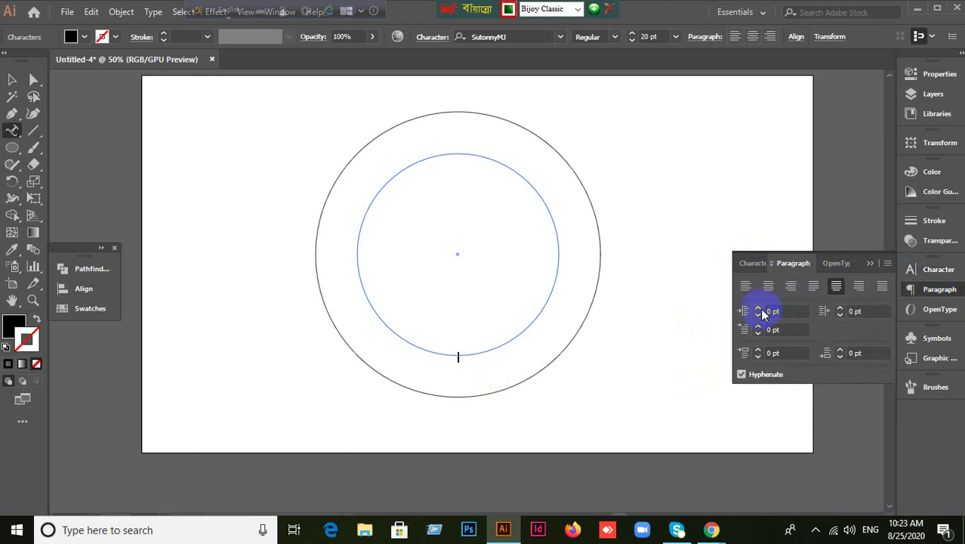
{"action": "left_click", "coordinate": [745, 285]}
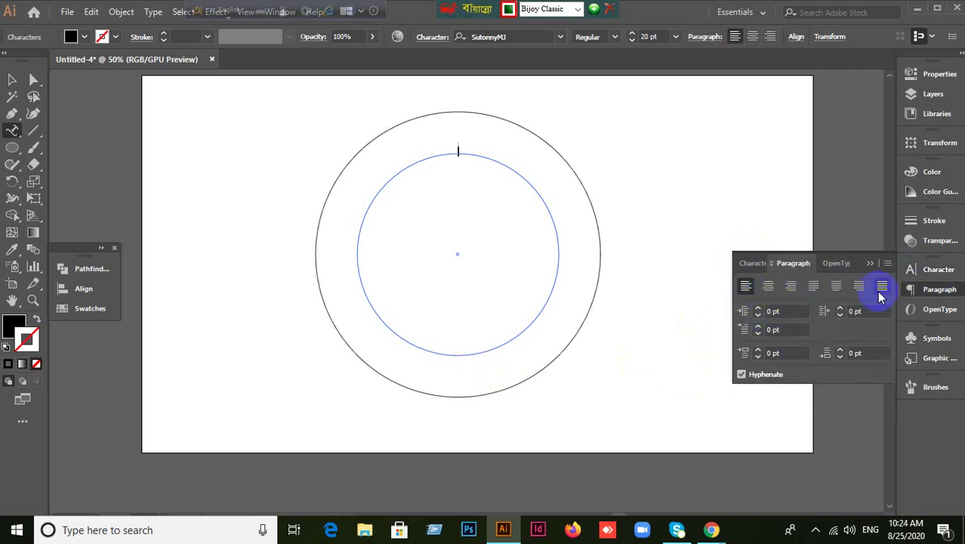
{"action": "left_click", "coordinate": [747, 263]}
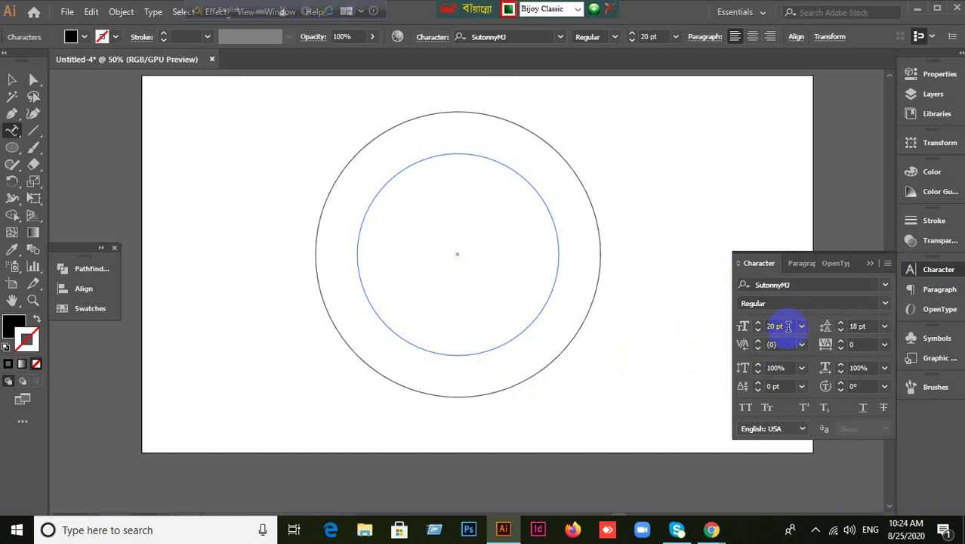
{"action": "left_click", "coordinate": [787, 326]}
{"action": "type", "text": "40"}
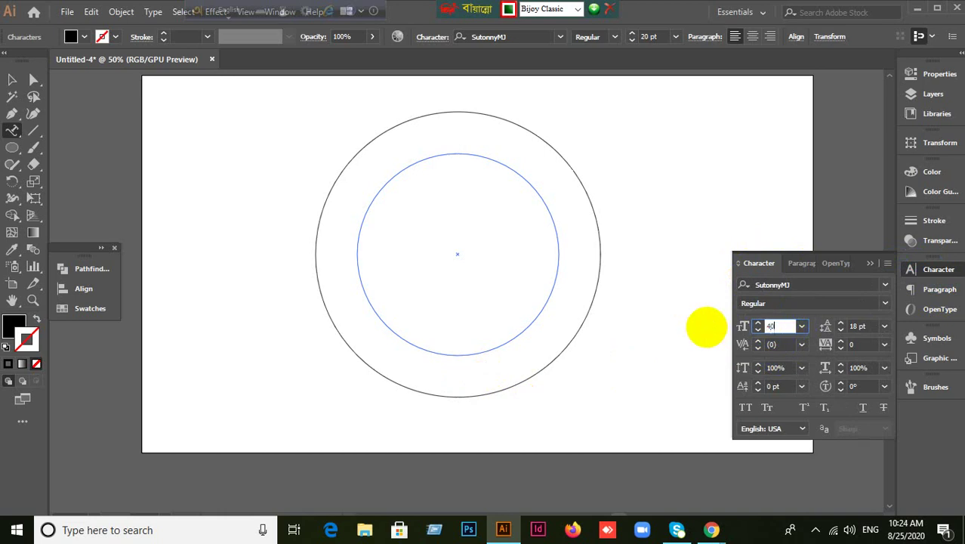
{"action": "key", "text": "Return"}
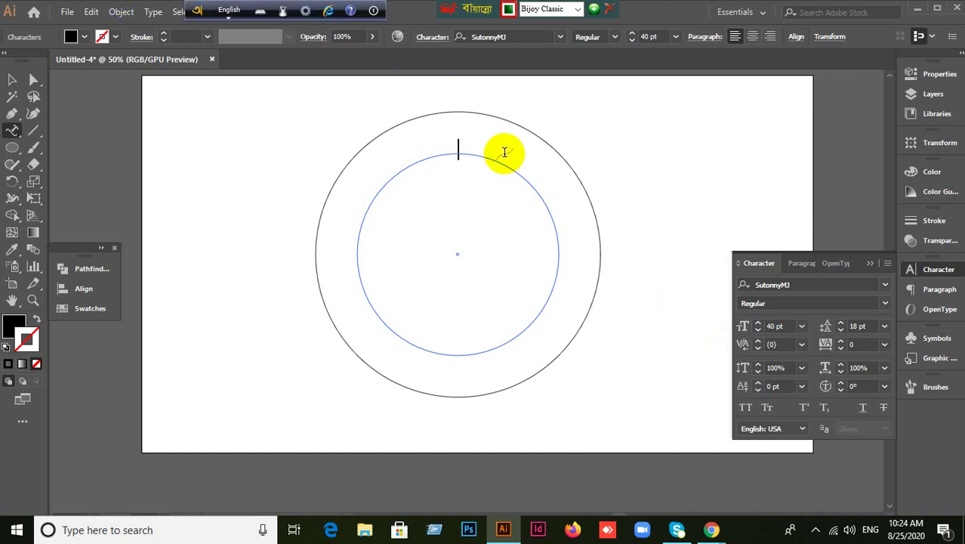
Erase the test letter and centre-align the text on the circle path.
{"action": "type", "text": "ণ"}
{"action": "key", "text": "BackSpace"}
{"action": "key", "text": "BackSpace"}
{"action": "key", "text": "BackSpace"}
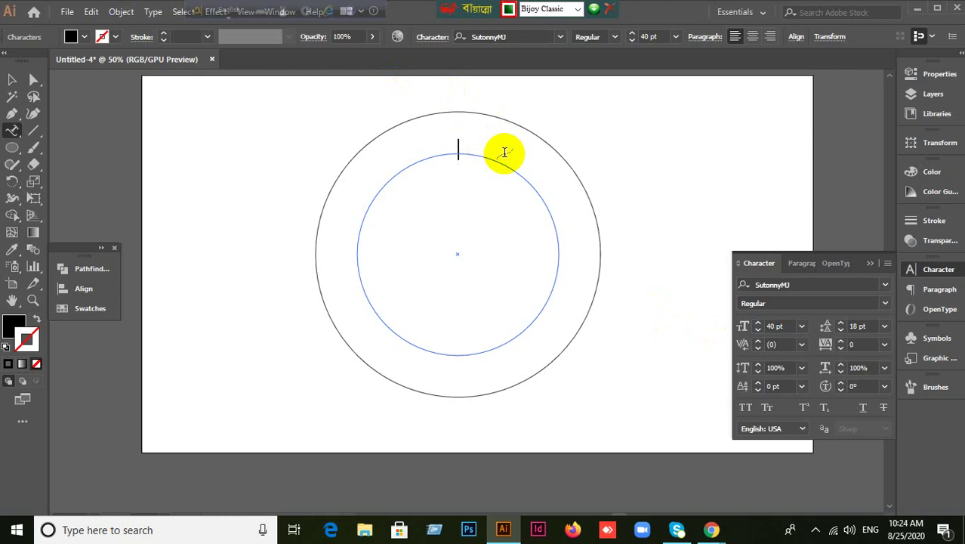
{"action": "left_click", "coordinate": [794, 263]}
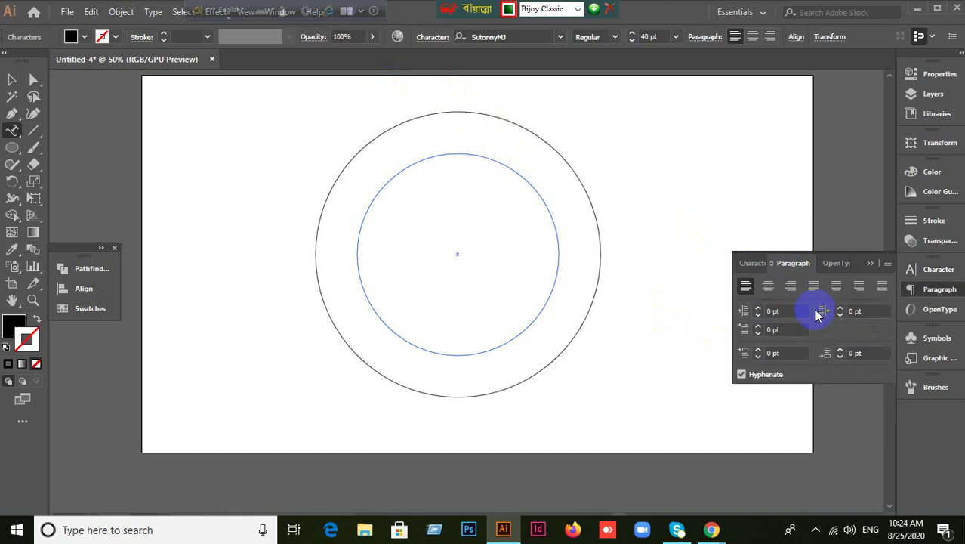
{"action": "left_click", "coordinate": [769, 288]}
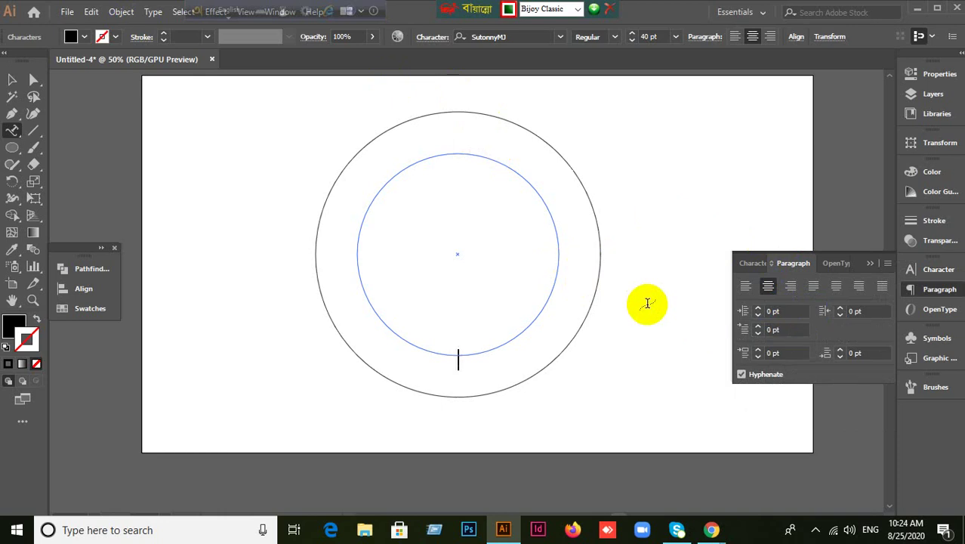
Left-align and type 'গণপ্রজাতন্ত্রী বাংলাদেশ সরকার' along the inner circle, fixing a typo.
{"action": "left_click", "coordinate": [745, 285]}
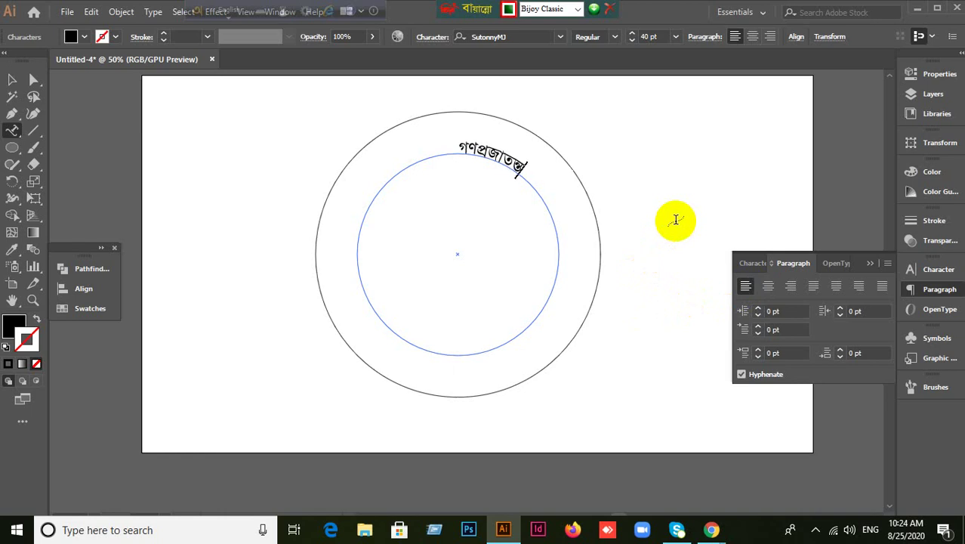
{"action": "type", "text": "ংলাদ"}
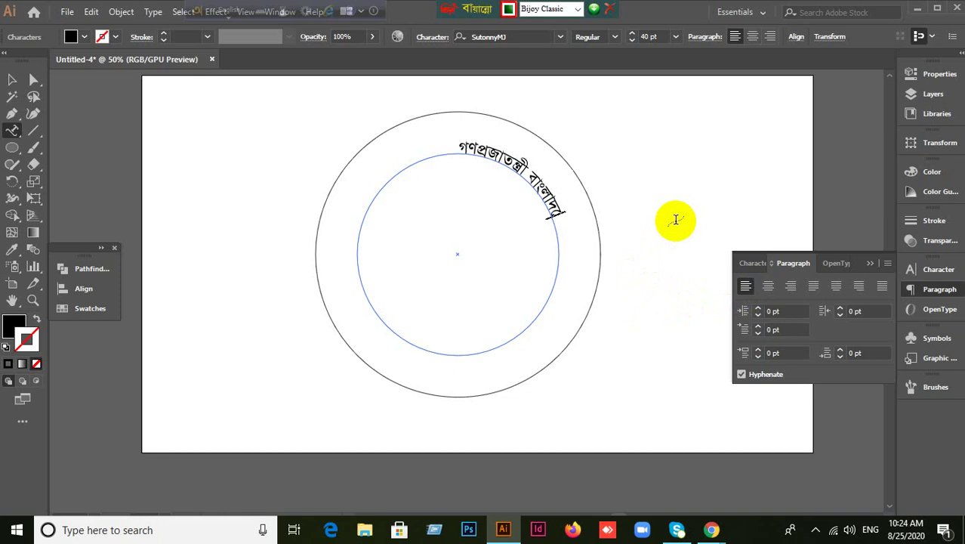
{"action": "key", "text": "BackSpace"}
{"action": "key", "text": "BackSpace"}
{"action": "type", "text": "দেশ সরকার"}
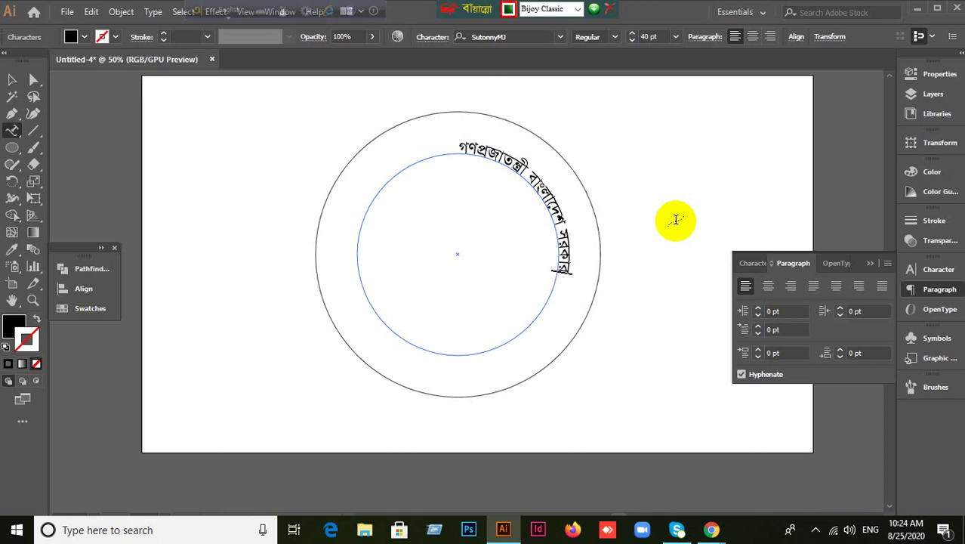
{"action": "left_click", "coordinate": [12, 79]}
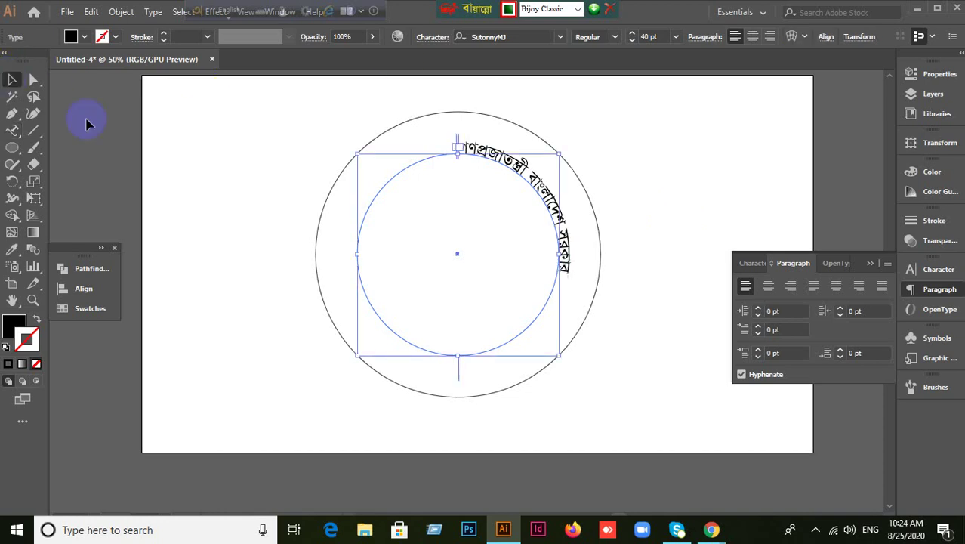
Centre-align the path text and add horizontal and vertical guides through the circles' centre.
{"action": "left_click", "coordinate": [768, 286]}
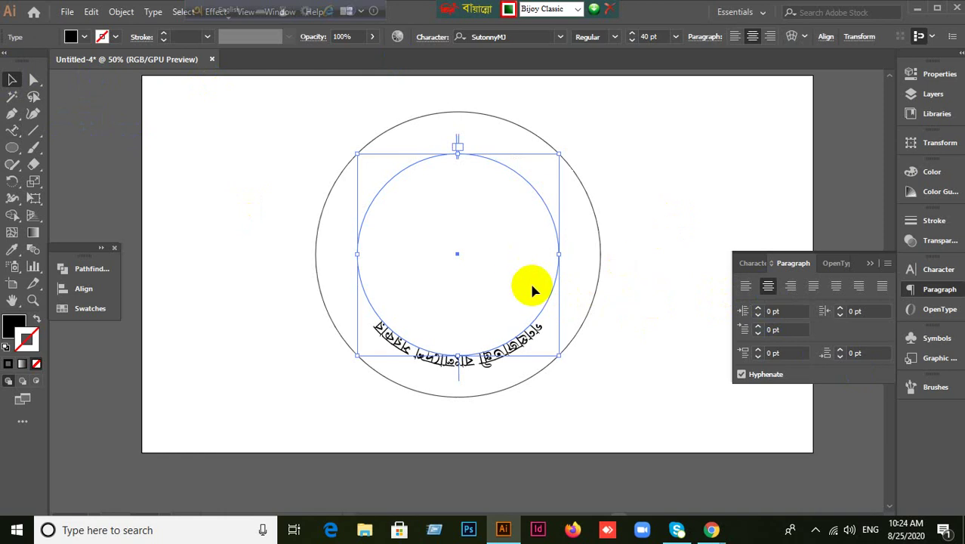
{"action": "key", "text": "ctrl+r"}
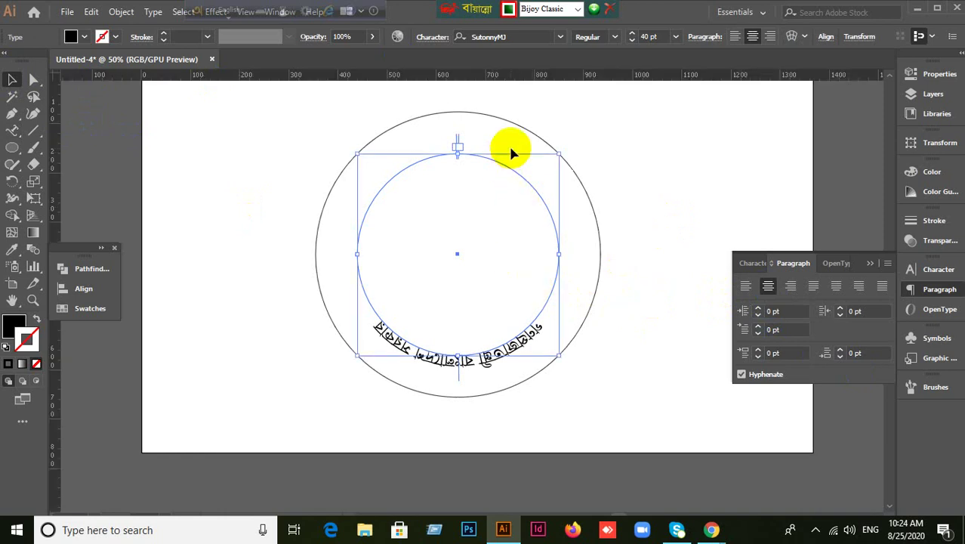
{"action": "left_click_drag", "start_coordinate": [491, 77], "coordinate": [456, 255]}
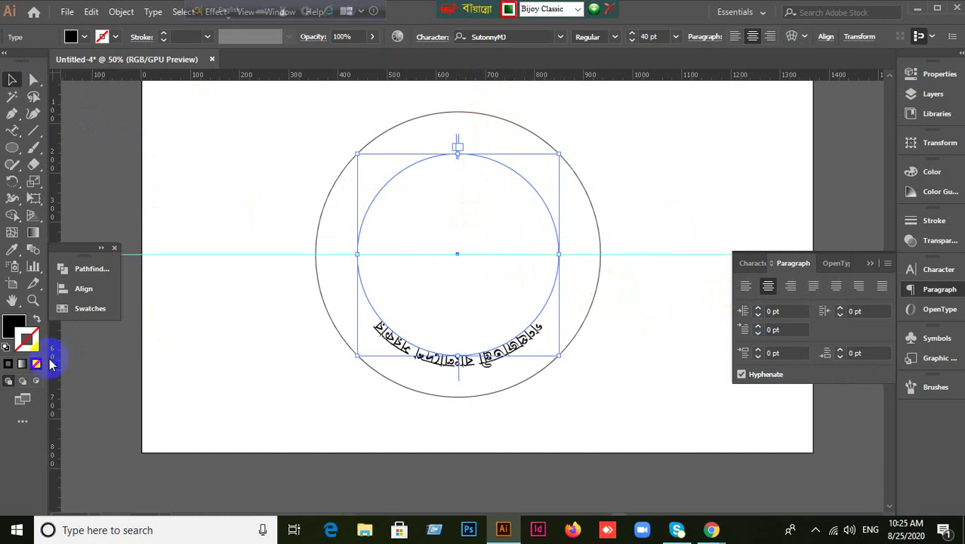
{"action": "left_click_drag", "start_coordinate": [54, 358], "coordinate": [456, 243]}
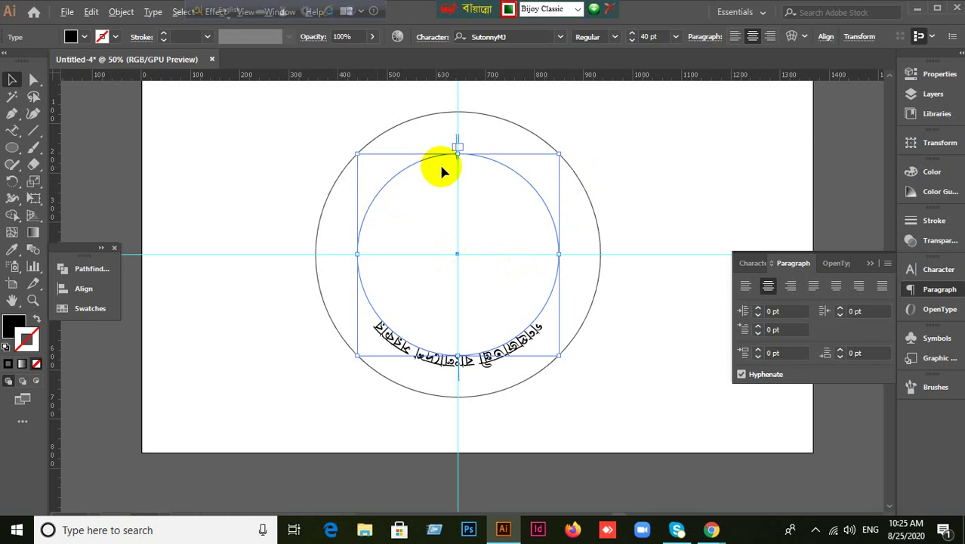
Slide the Bengali text along the circle until it arches centred over the top.
{"action": "scroll", "coordinate": [439, 164], "scroll_direction": "up", "scroll_amount": 1}
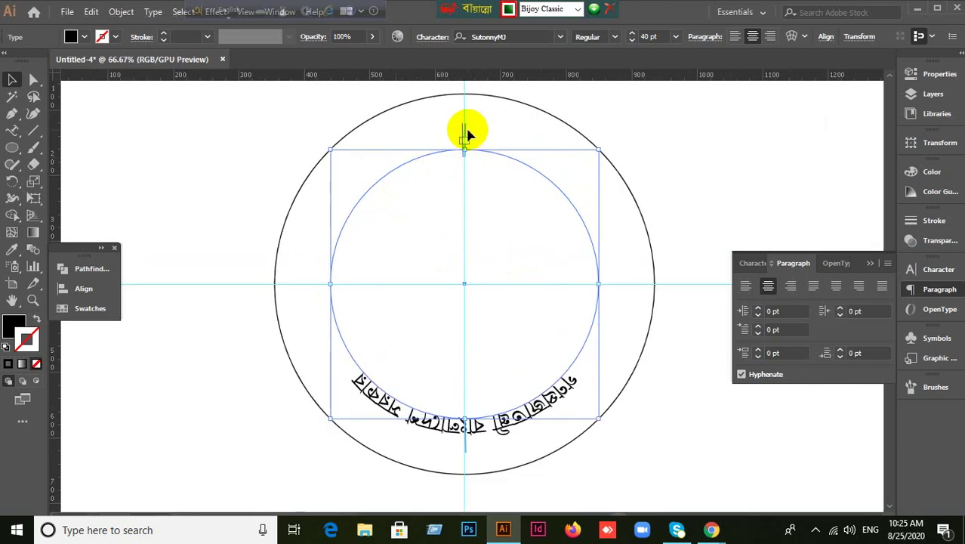
{"action": "left_click_drag", "start_coordinate": [465, 141], "coordinate": [563, 427]}
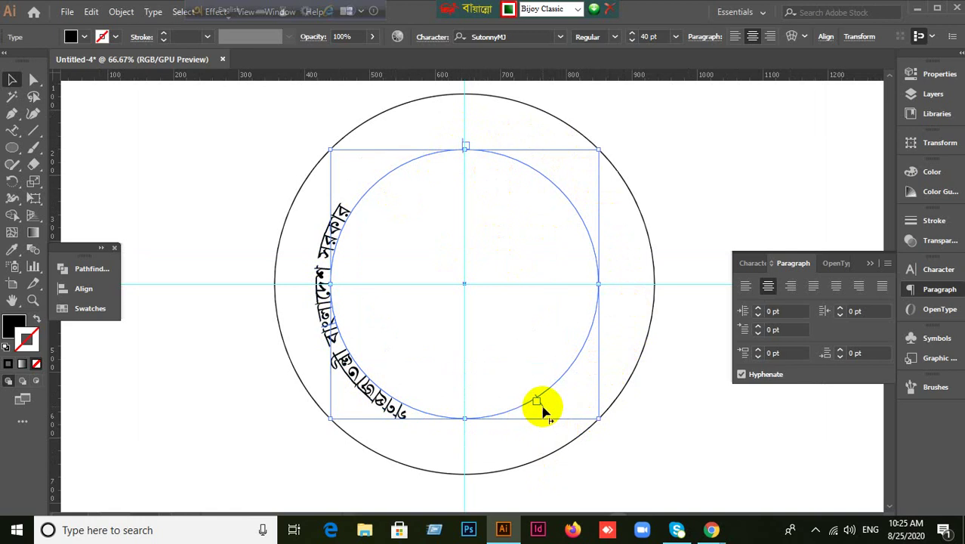
{"action": "left_click_drag", "start_coordinate": [536, 400], "coordinate": [327, 321]}
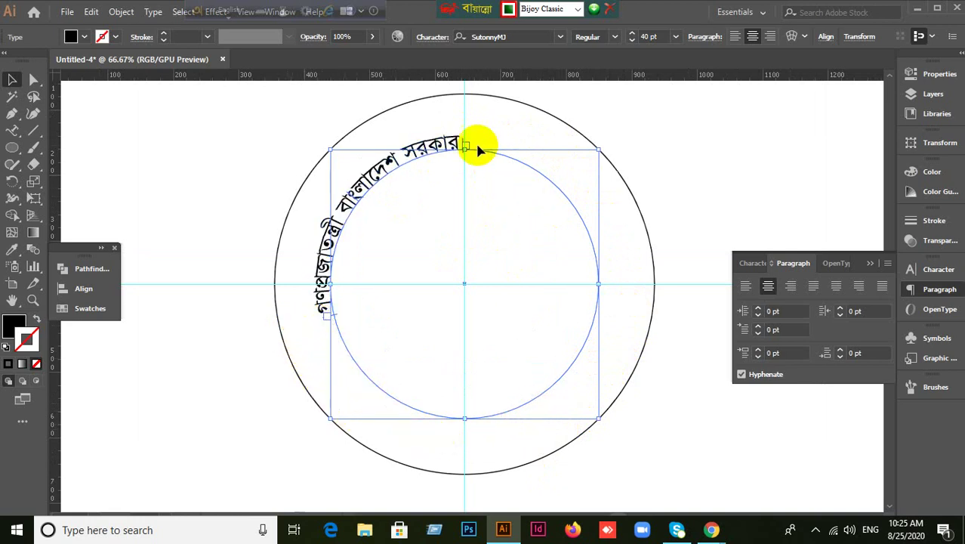
{"action": "scroll", "coordinate": [463, 143], "scroll_direction": "up", "scroll_amount": 3}
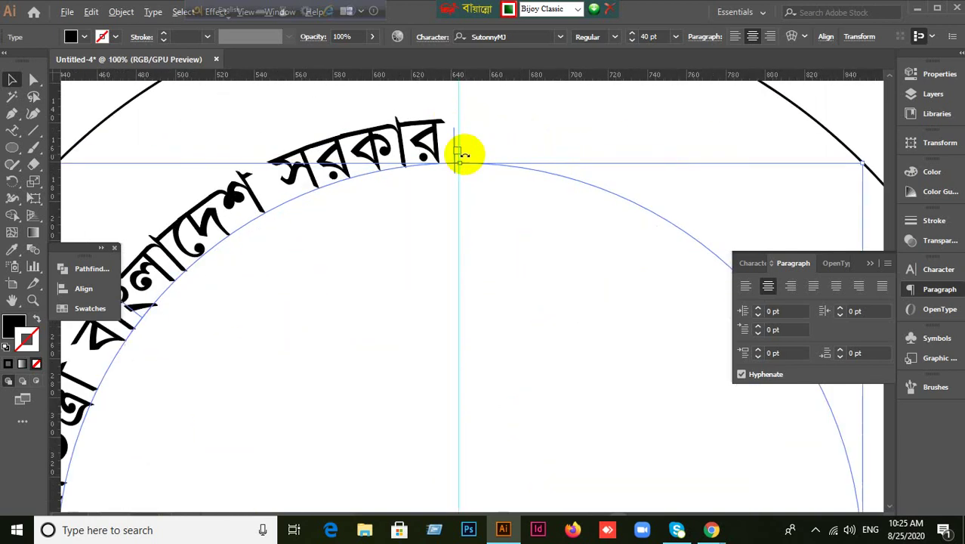
{"action": "left_click_drag", "start_coordinate": [455, 143], "coordinate": [844, 485]}
{"action": "scroll", "coordinate": [659, 398], "scroll_direction": "down", "scroll_amount": 3}
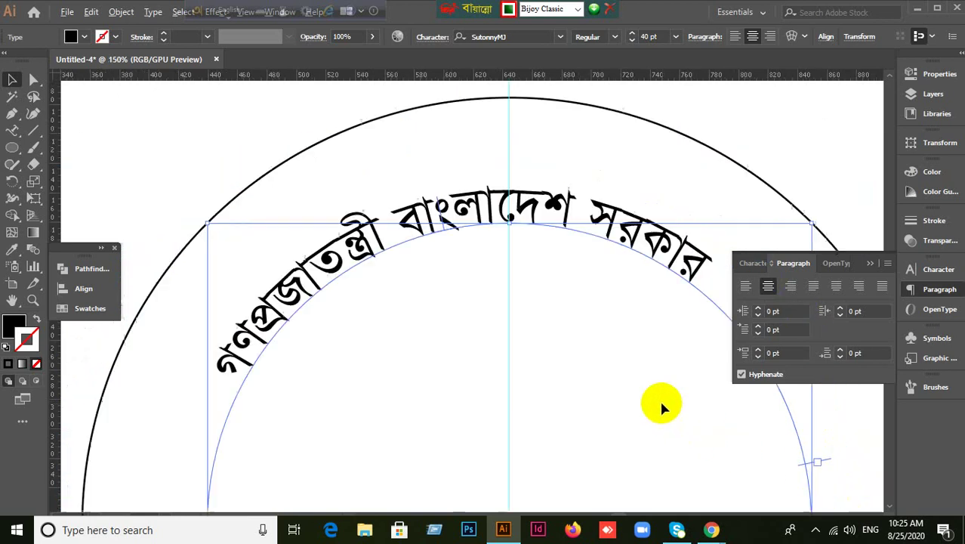
{"action": "left_click_drag", "start_coordinate": [555, 409], "coordinate": [622, 268]}
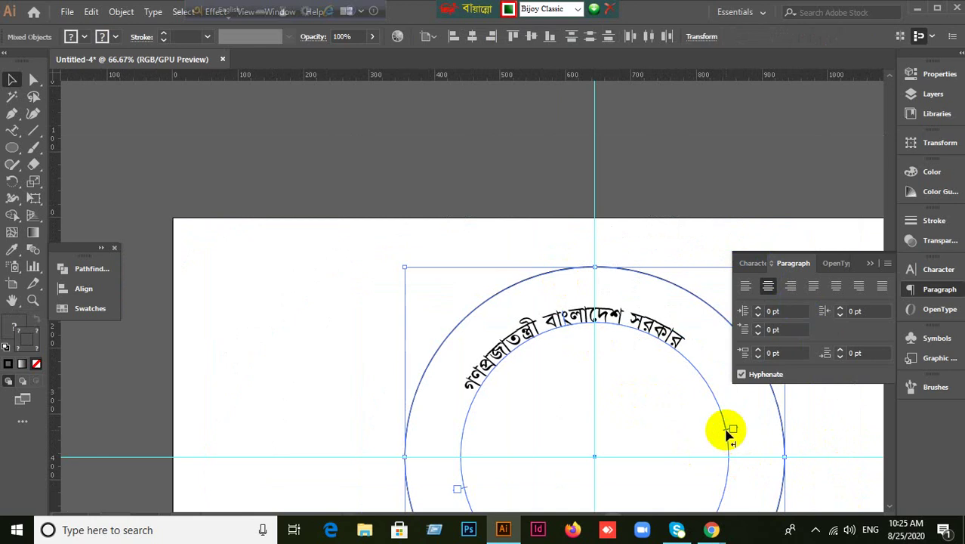
Slide the arched Bengali text along the inner circle so it sits centred across the top.
{"action": "left_click_drag", "start_coordinate": [729, 432], "coordinate": [738, 458]}
{"action": "left_click", "coordinate": [458, 490]}
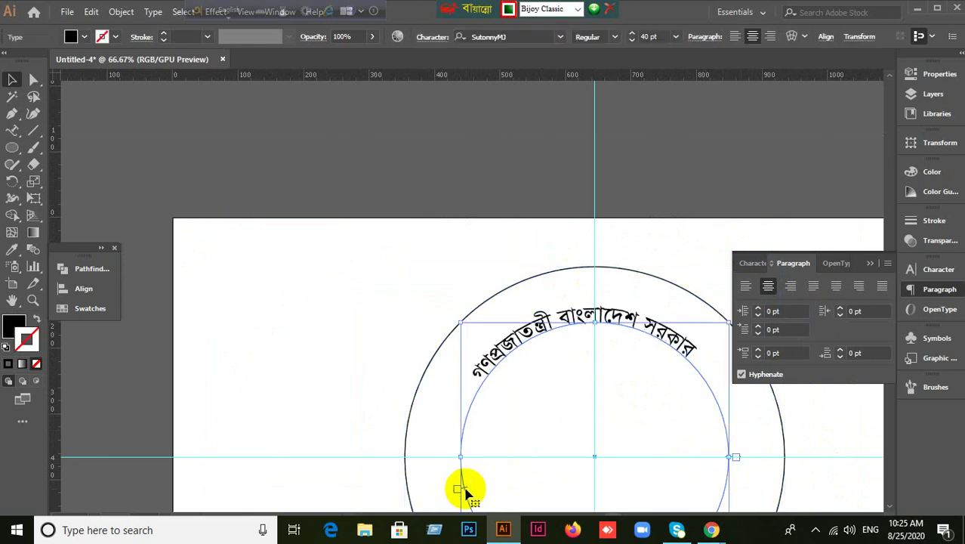
{"action": "left_click_drag", "start_coordinate": [464, 487], "coordinate": [458, 460]}
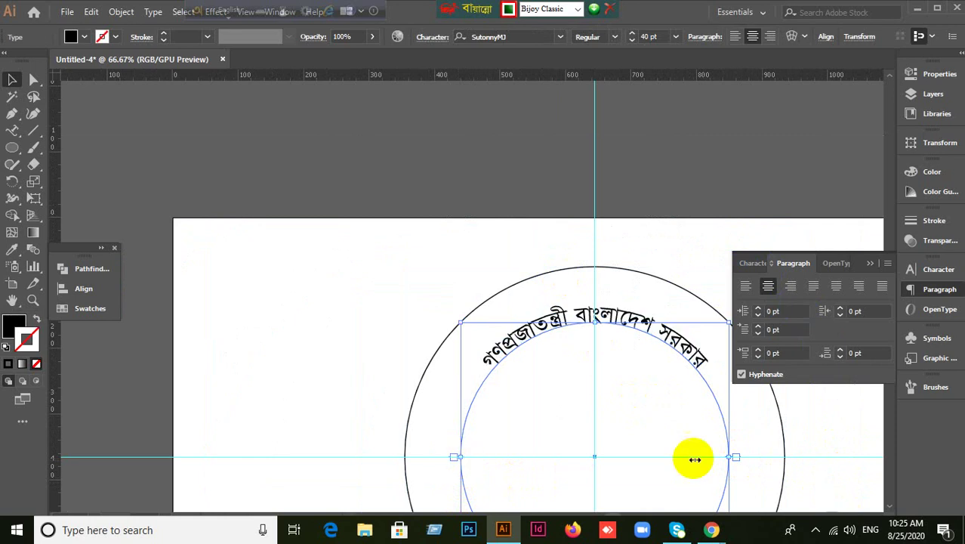
{"action": "left_click", "coordinate": [730, 410]}
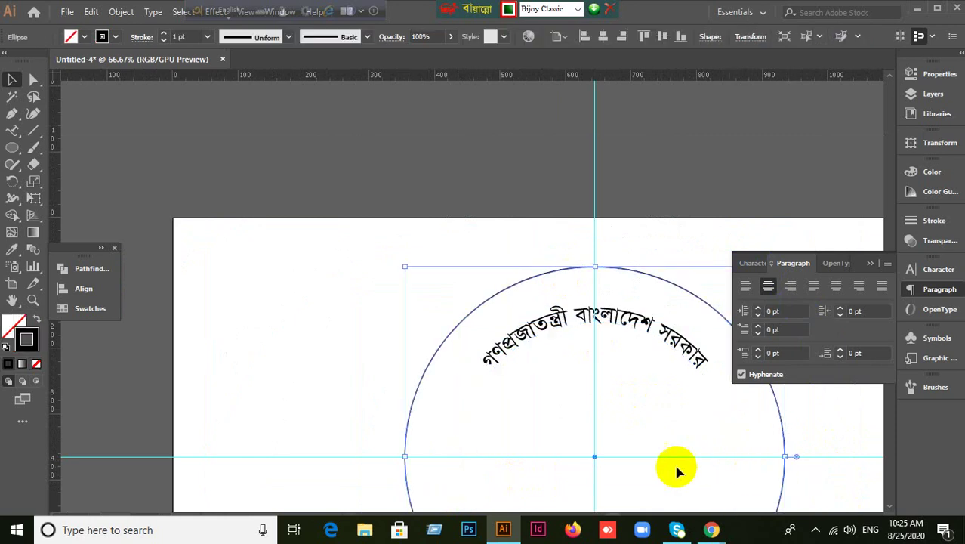
{"action": "left_click", "coordinate": [642, 326]}
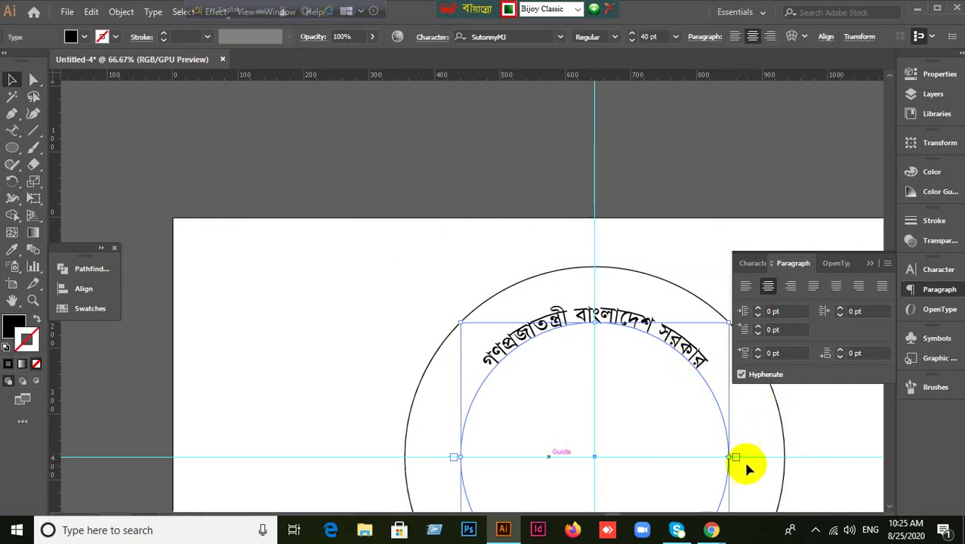
{"action": "left_click", "coordinate": [838, 434]}
Bring the circles' centre into view and check the path text's character settings.
{"action": "scroll", "coordinate": [838, 434], "scroll_direction": "up", "scroll_amount": 1}
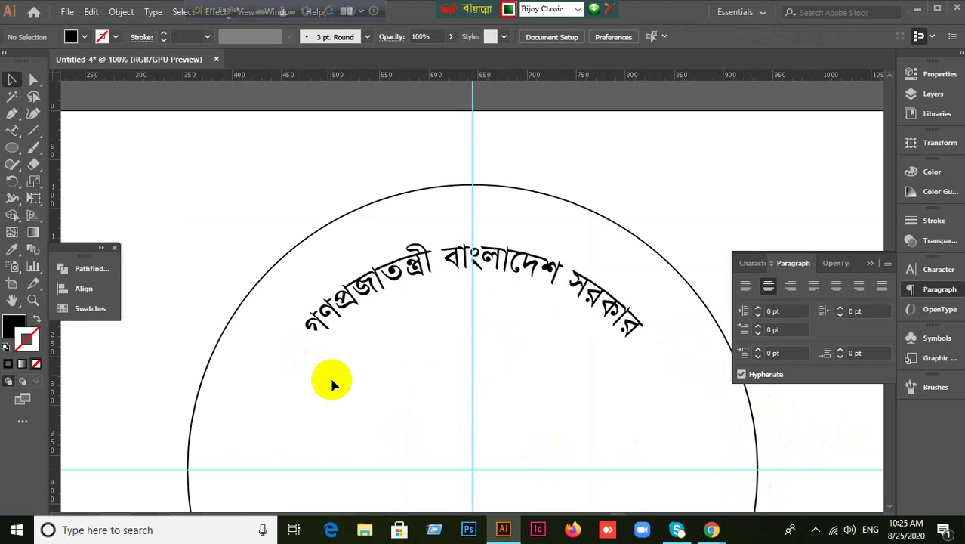
{"action": "left_click", "coordinate": [11, 300]}
{"action": "left_click_drag", "start_coordinate": [521, 464], "coordinate": [478, 253]}
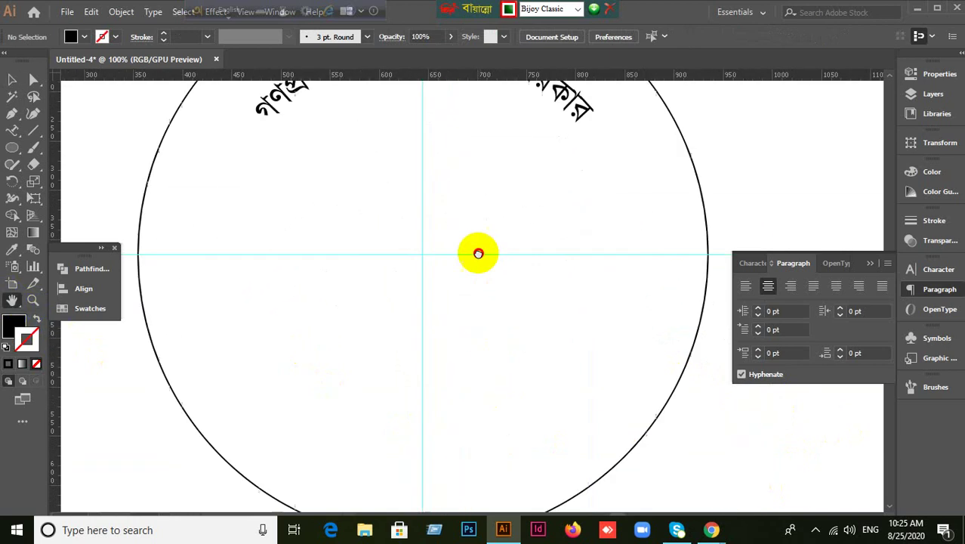
{"action": "scroll", "coordinate": [517, 355], "scroll_direction": "down", "scroll_amount": 1}
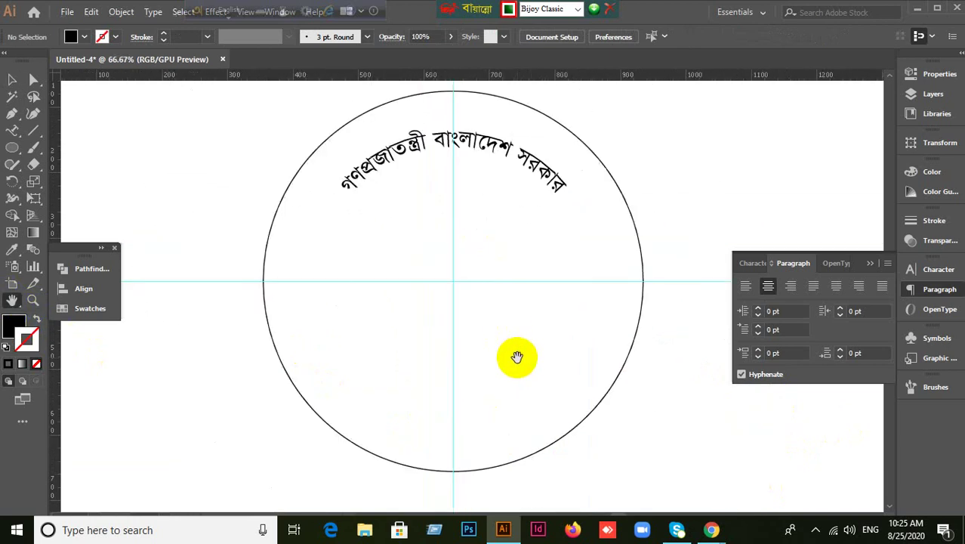
{"action": "left_click", "coordinate": [12, 78]}
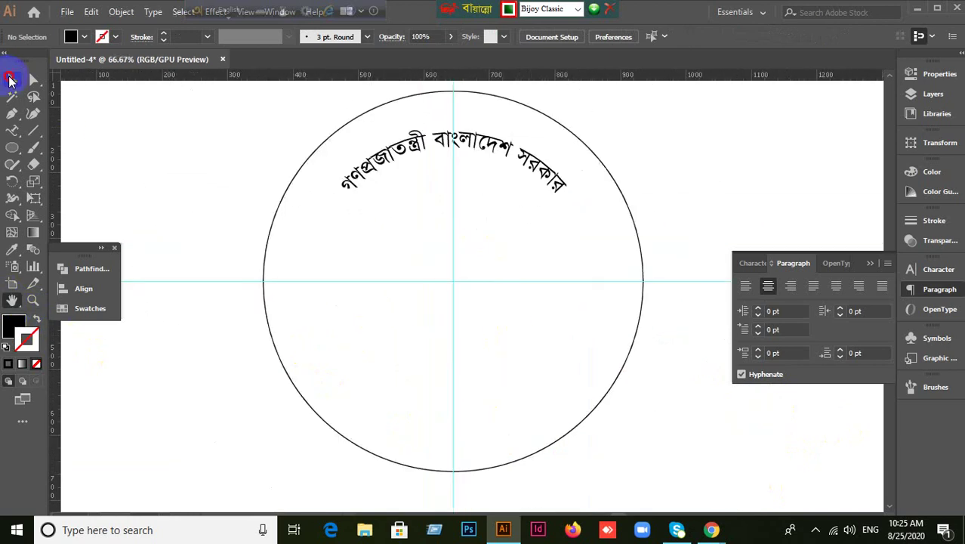
{"action": "left_click", "coordinate": [520, 159]}
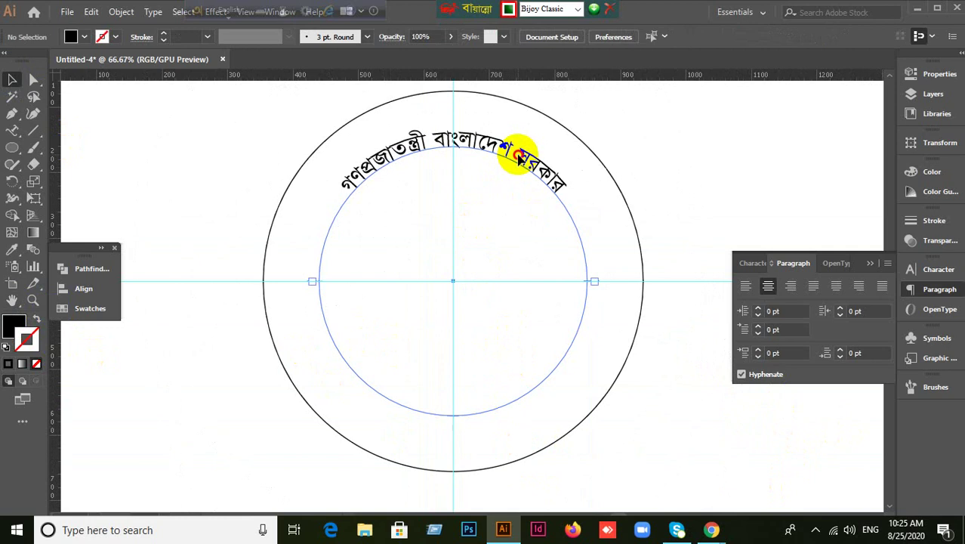
{"action": "left_click", "coordinate": [752, 263]}
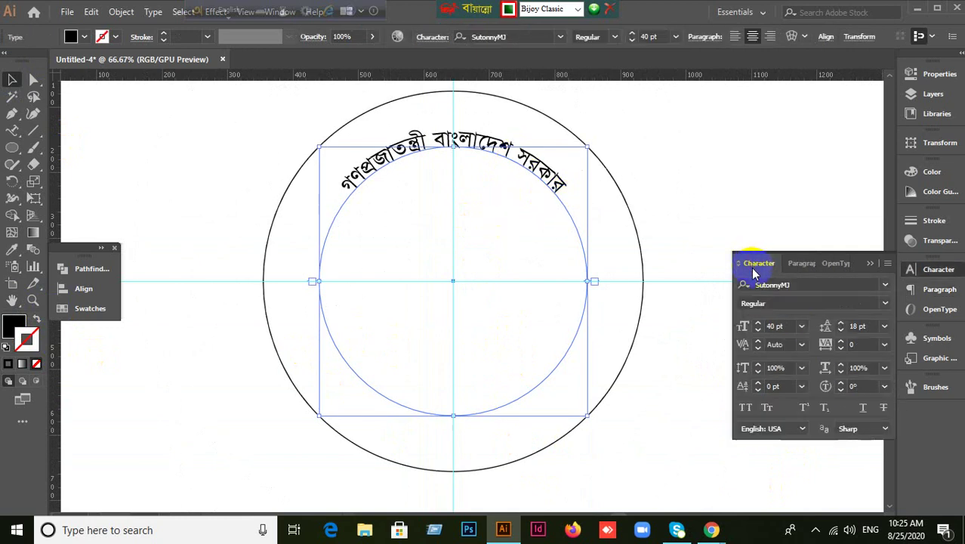
{"action": "left_click", "coordinate": [698, 394]}
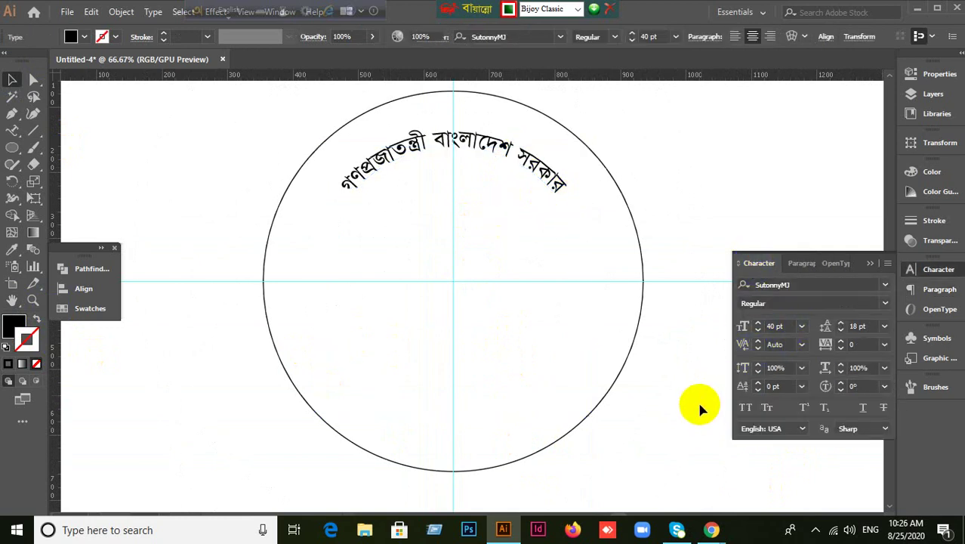
{"action": "left_click", "coordinate": [709, 228]}
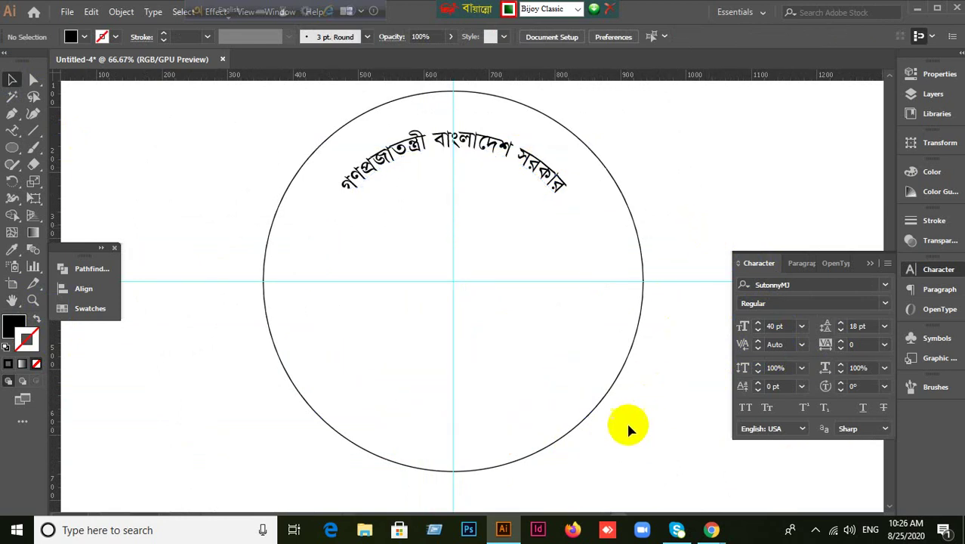
Duplicate the outer circle in front and scale the copy to 410 px about its centre.
{"action": "left_click", "coordinate": [578, 428]}
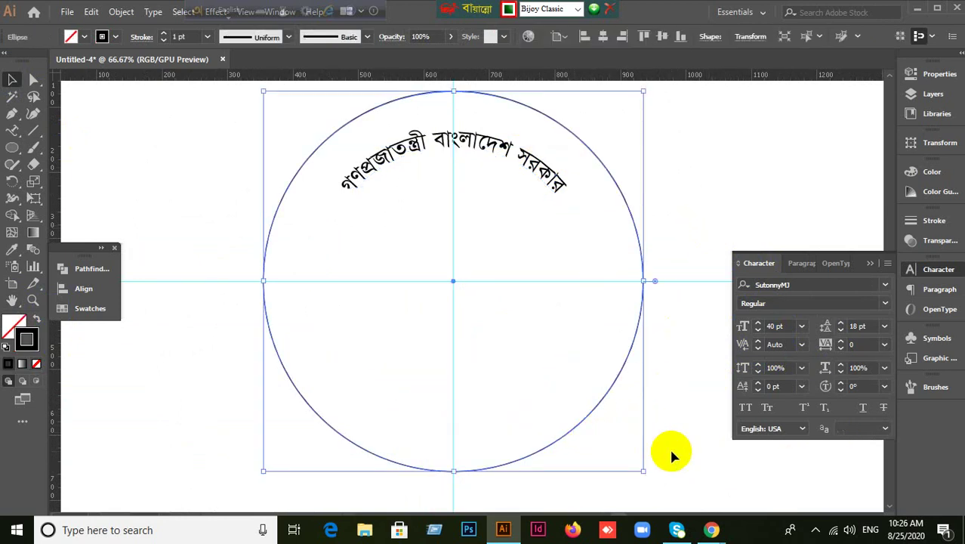
{"action": "key", "text": "ctrl+shift+b"}
{"action": "key", "text": "ctrl+shift+b"}
{"action": "left_click_drag", "start_coordinate": [643, 471], "coordinate": [594, 414]}
{"action": "left_click", "coordinate": [731, 456]}
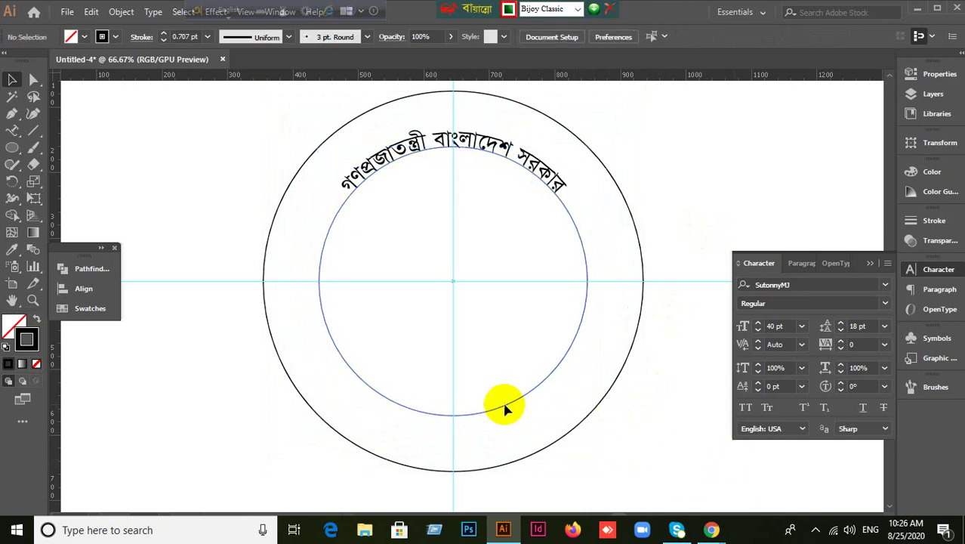
{"action": "left_click", "coordinate": [555, 185]}
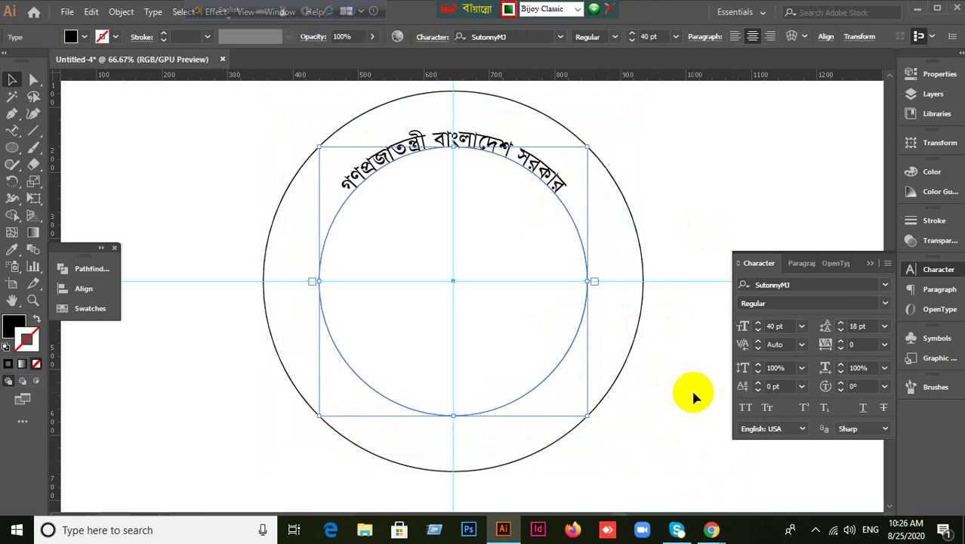
{"action": "left_click", "coordinate": [684, 457]}
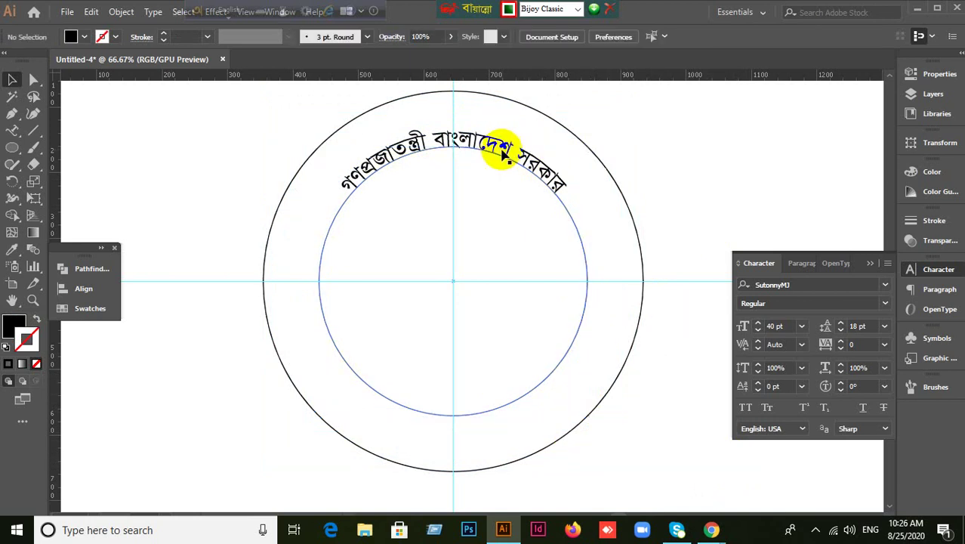
Open the Google homepage in a new Chrome tab beside the Meet call.
{"action": "mouse_move", "coordinate": [711, 529]}
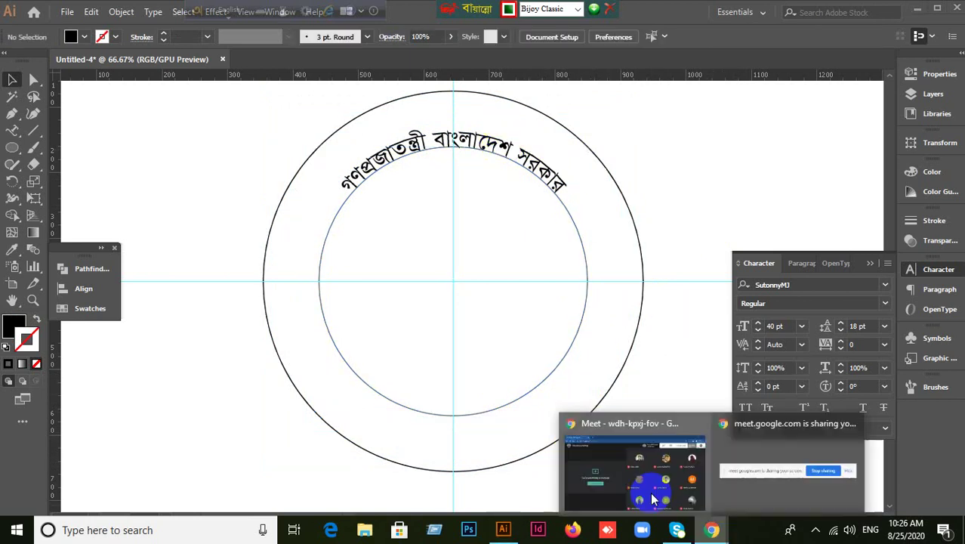
{"action": "left_click", "coordinate": [610, 459]}
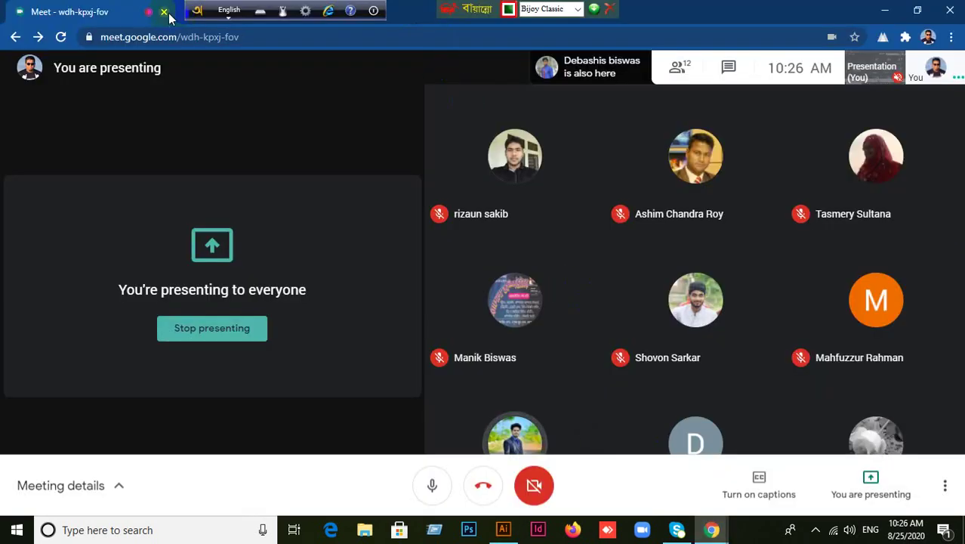
{"action": "left_click_drag", "start_coordinate": [198, 9], "coordinate": [775, 7]}
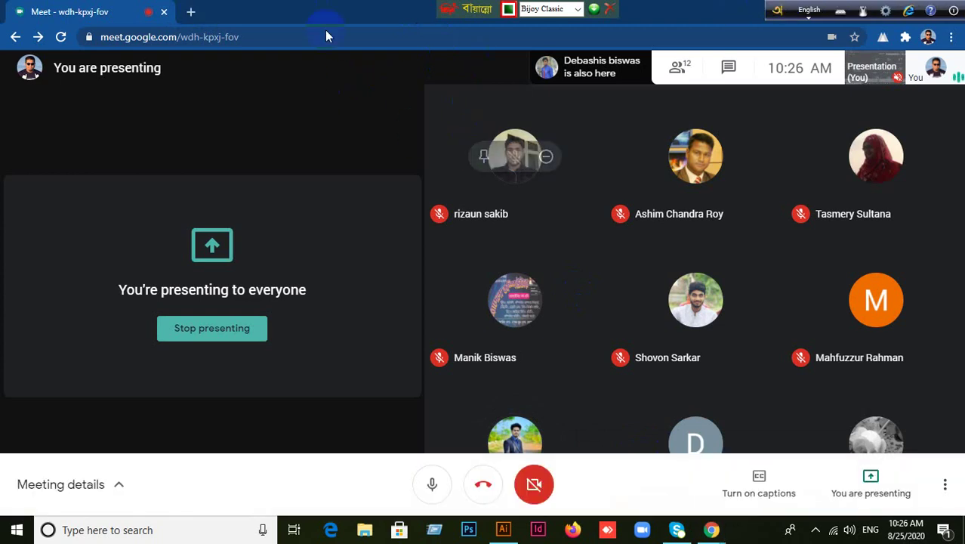
{"action": "left_click", "coordinate": [191, 12]}
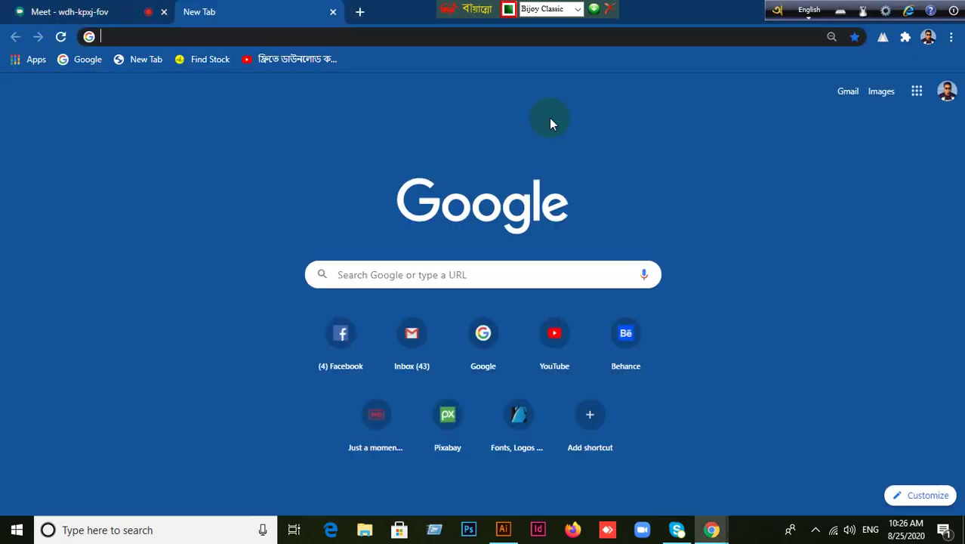
{"action": "left_click", "coordinate": [487, 344]}
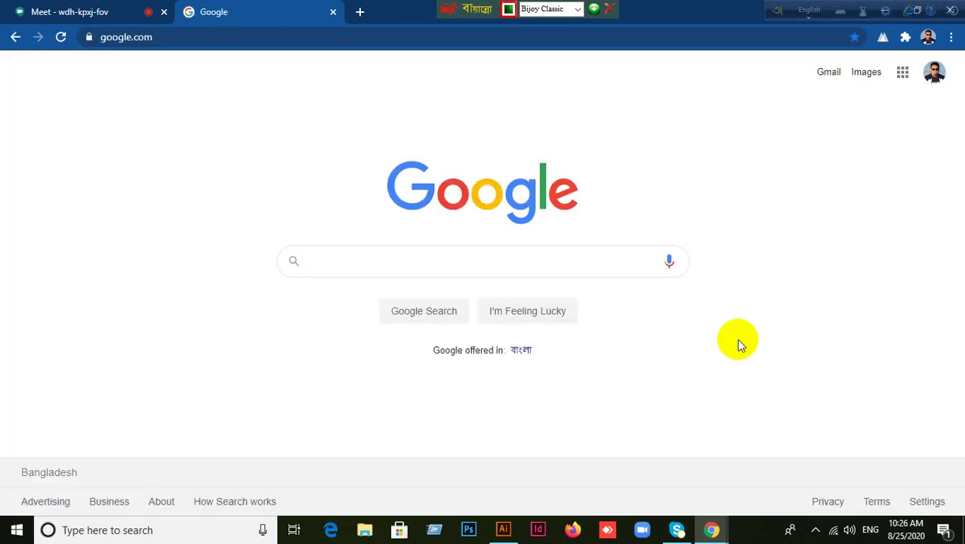
Clear stray letters from the Google search box and minimize Chrome.
{"action": "type", "text": "b"}
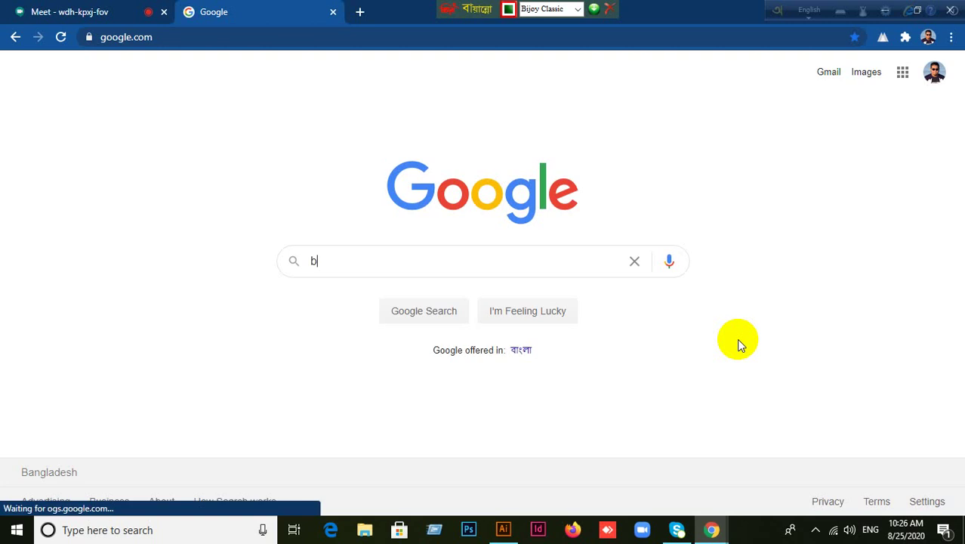
{"action": "key", "text": "BackSpace"}
{"action": "type", "text": "b,"}
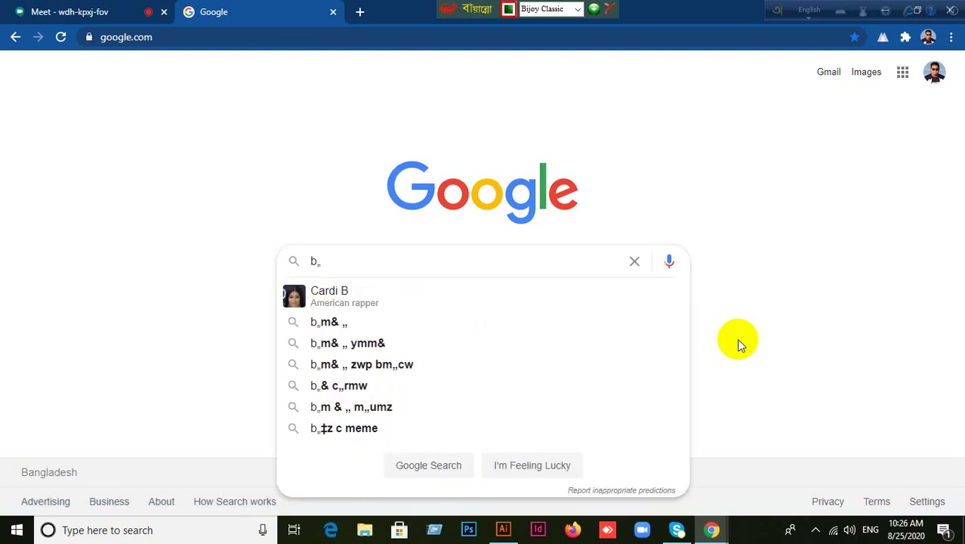
{"action": "key", "text": "BackSpace"}
{"action": "key", "text": "BackSpace"}
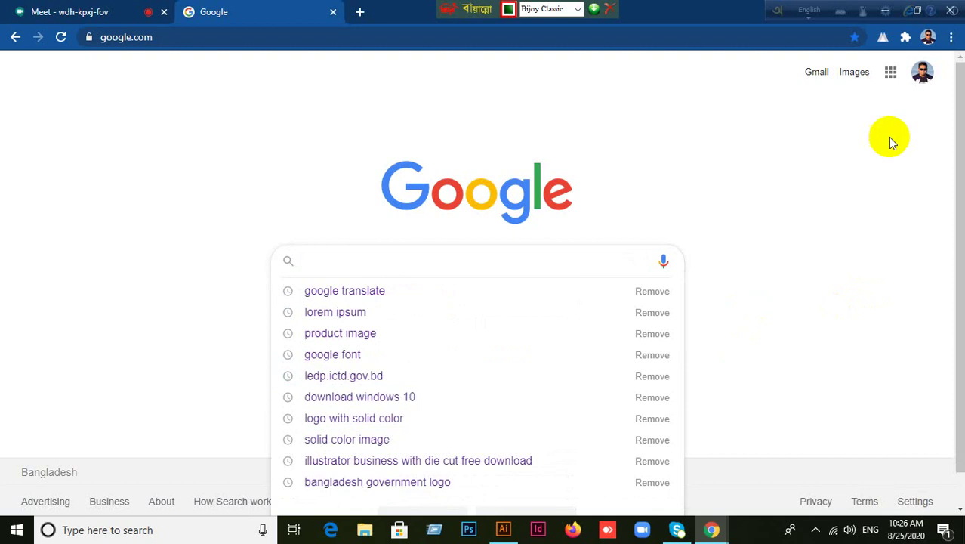
{"action": "left_click_drag", "start_coordinate": [778, 16], "coordinate": [572, 21]}
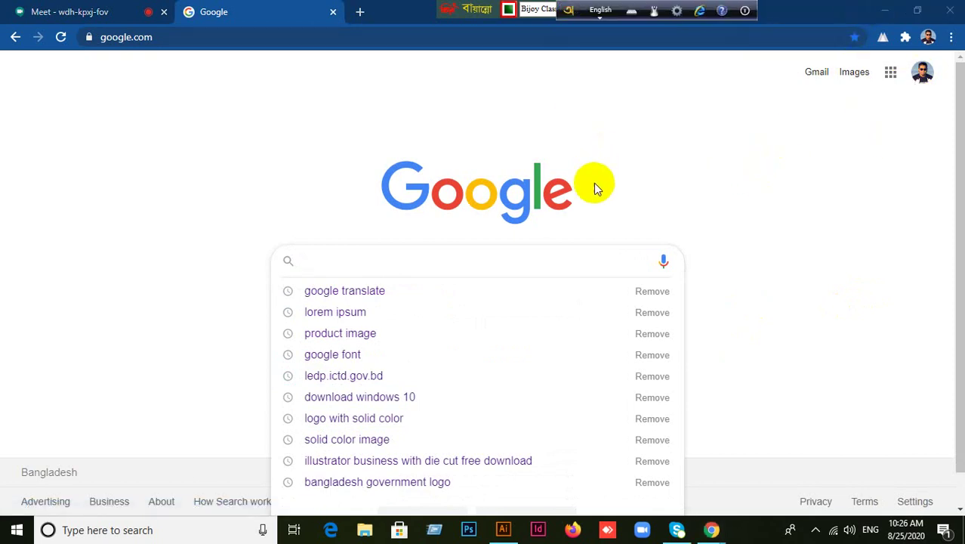
{"action": "left_click", "coordinate": [883, 14]}
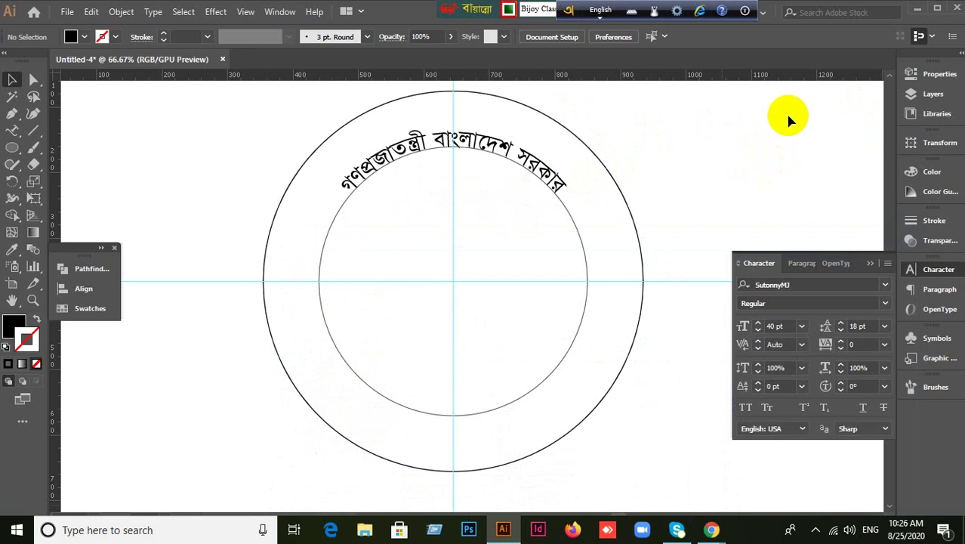
Minimize Illustrator and open the desktop's Project For Student folder.
{"action": "left_click", "coordinate": [916, 8]}
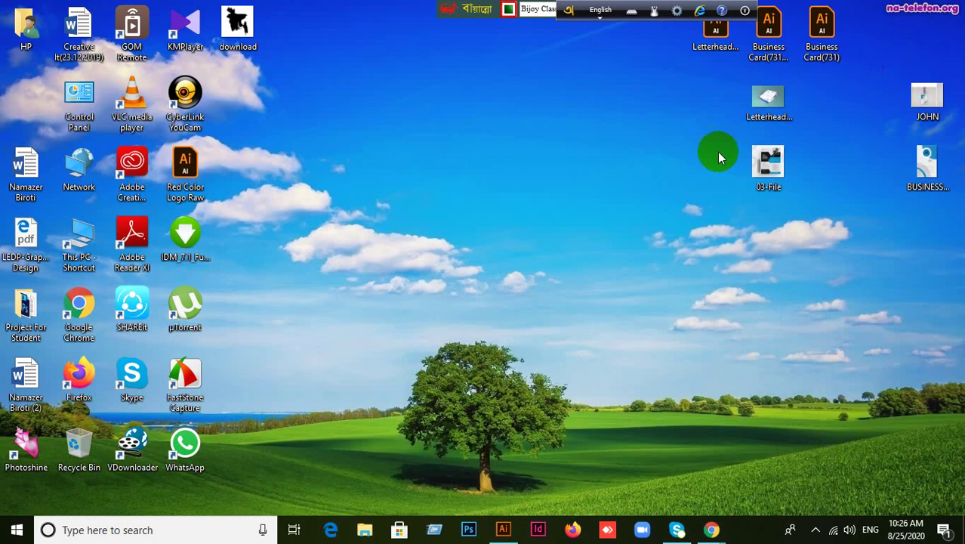
{"action": "left_click", "coordinate": [37, 321]}
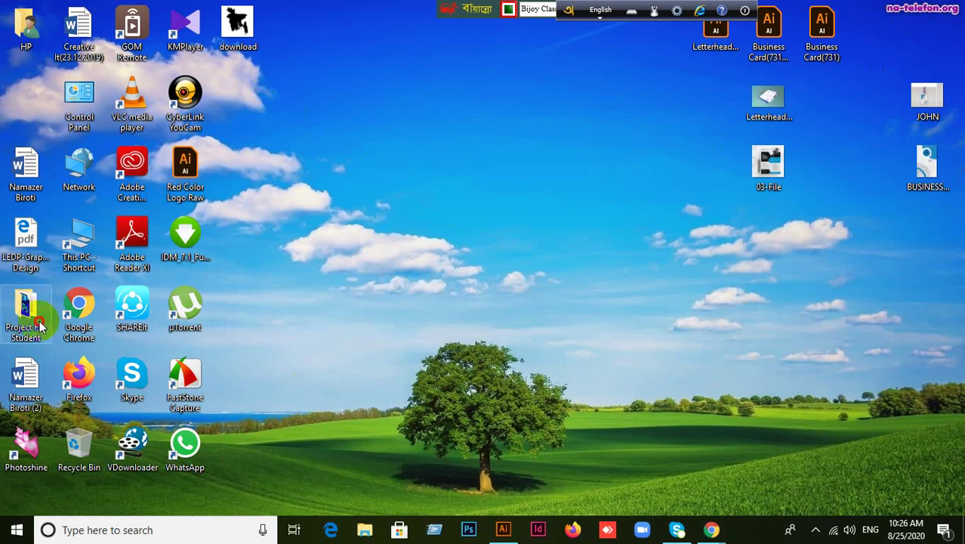
{"action": "double_click", "coordinate": [47, 307]}
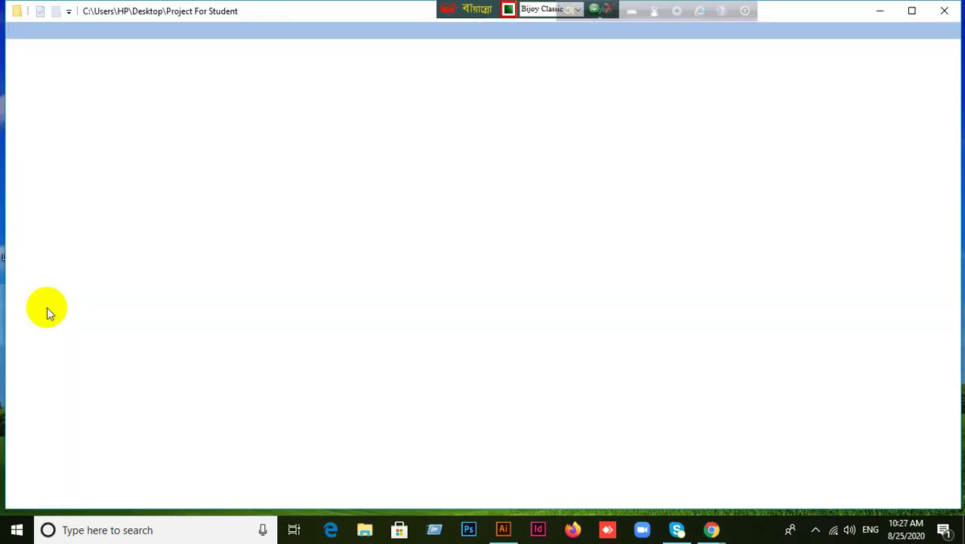
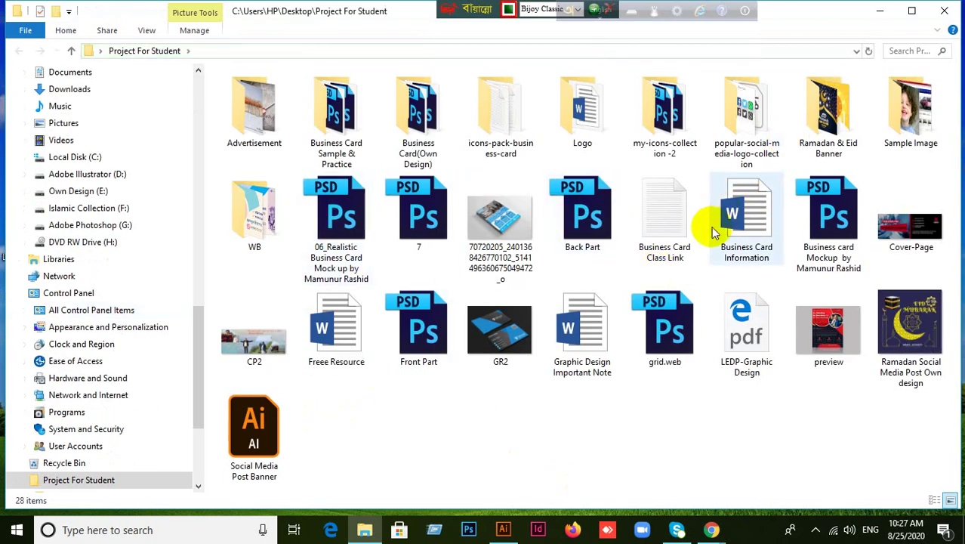
Browse the thumbnails in the Sample Image folder, then close File Explorer.
{"action": "left_click", "coordinate": [925, 119]}
{"action": "double_click", "coordinate": [925, 119]}
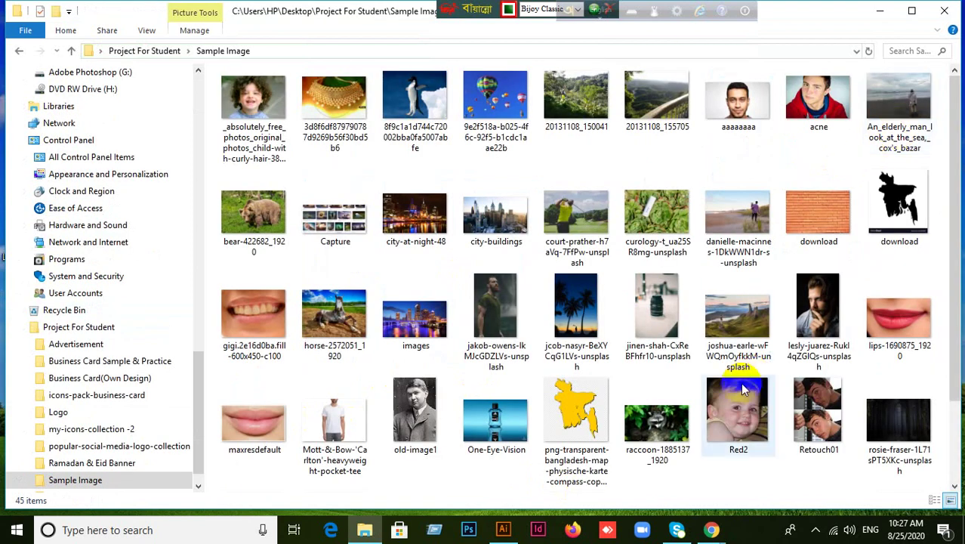
{"action": "scroll", "coordinate": [779, 461], "scroll_direction": "down", "scroll_amount": 2}
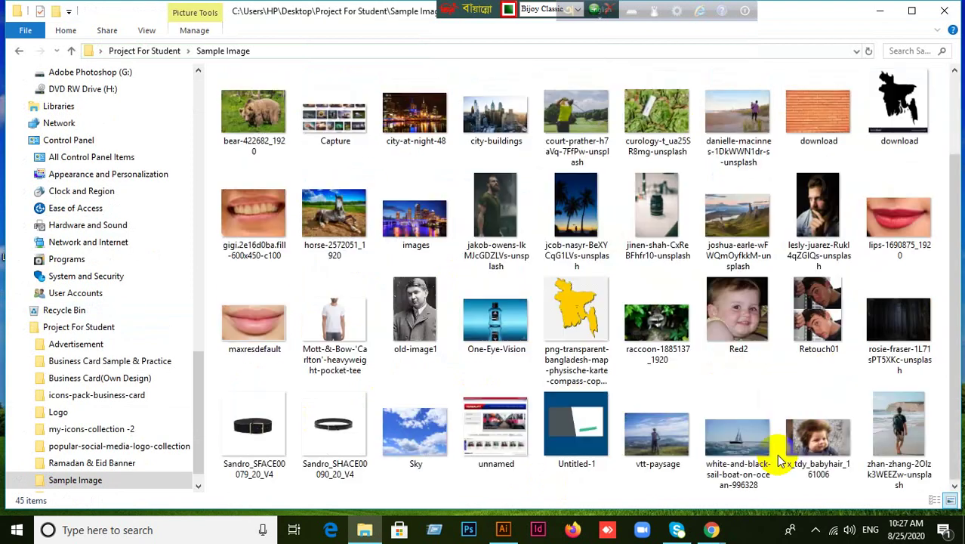
{"action": "scroll", "coordinate": [779, 453], "scroll_direction": "up", "scroll_amount": 2}
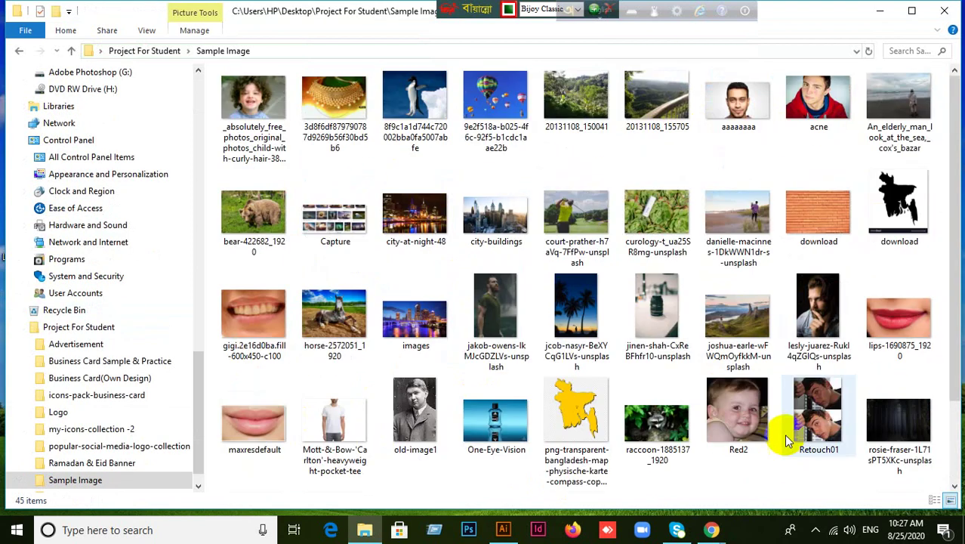
{"action": "left_click", "coordinate": [957, 7]}
Search the web for 'bangladesh government logo'.
{"action": "mouse_move", "coordinate": [710, 525]}
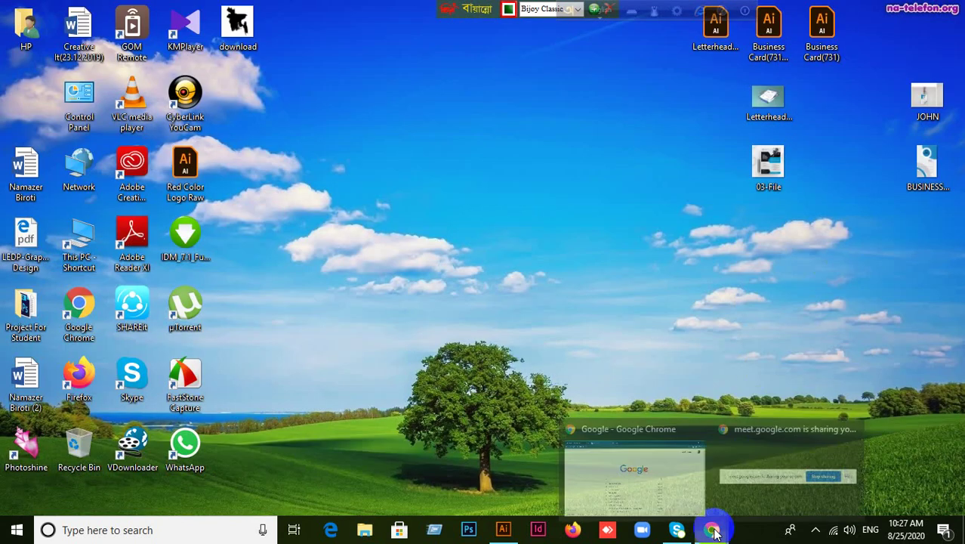
{"action": "left_click", "coordinate": [624, 464]}
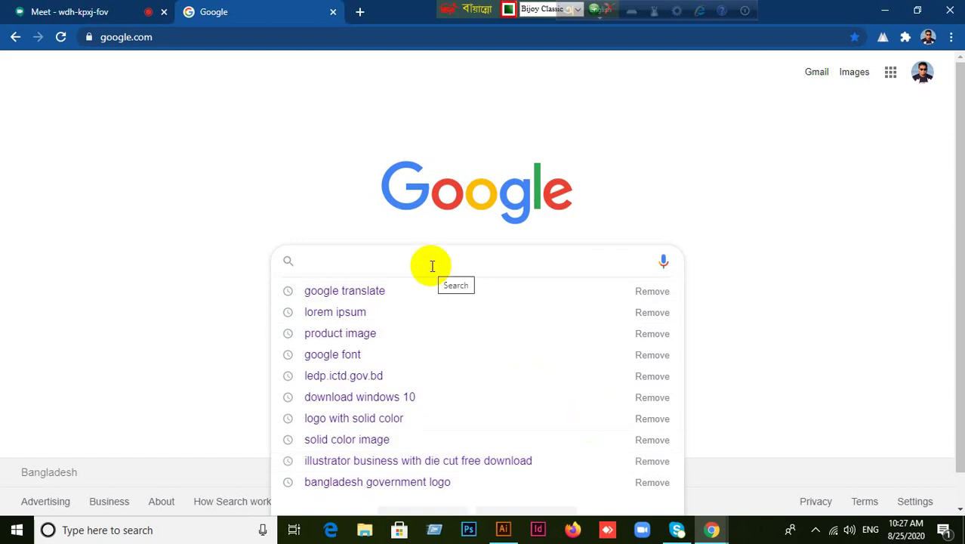
{"action": "type", "text": "b,m"}
{"action": "key", "text": "BackSpace"}
{"action": "key", "text": "BackSpace"}
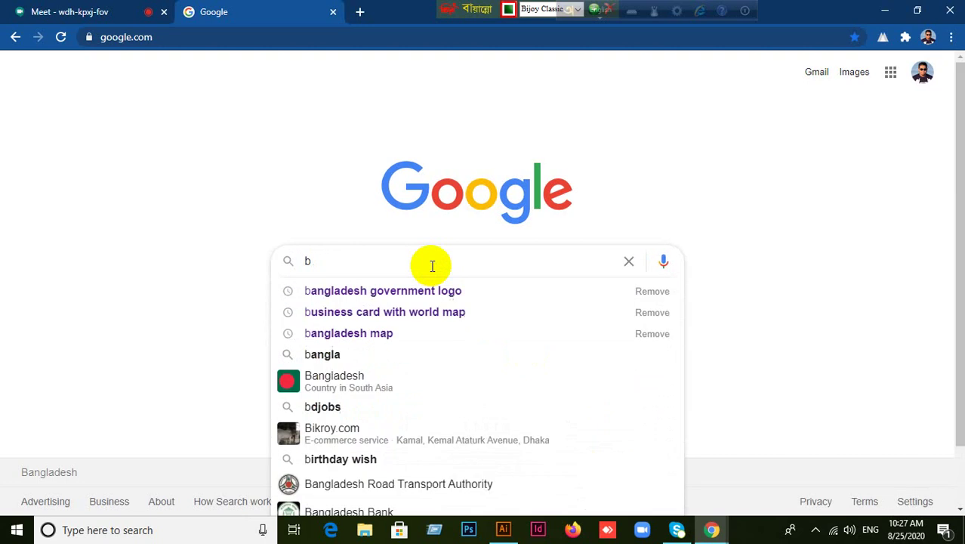
{"action": "type", "text": ","}
{"action": "key", "text": "BackSpace"}
{"action": "key", "text": "BackSpace"}
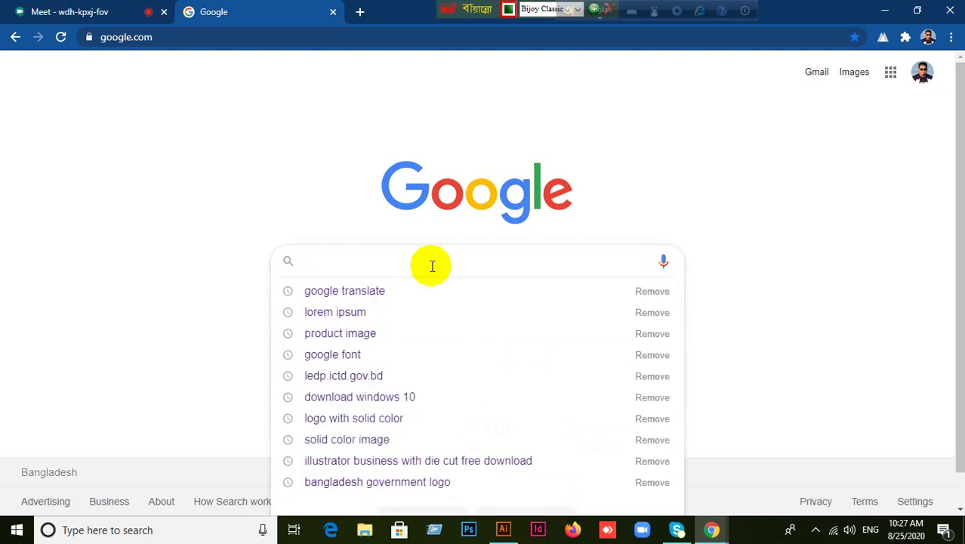
{"action": "type", "text": "ba"}
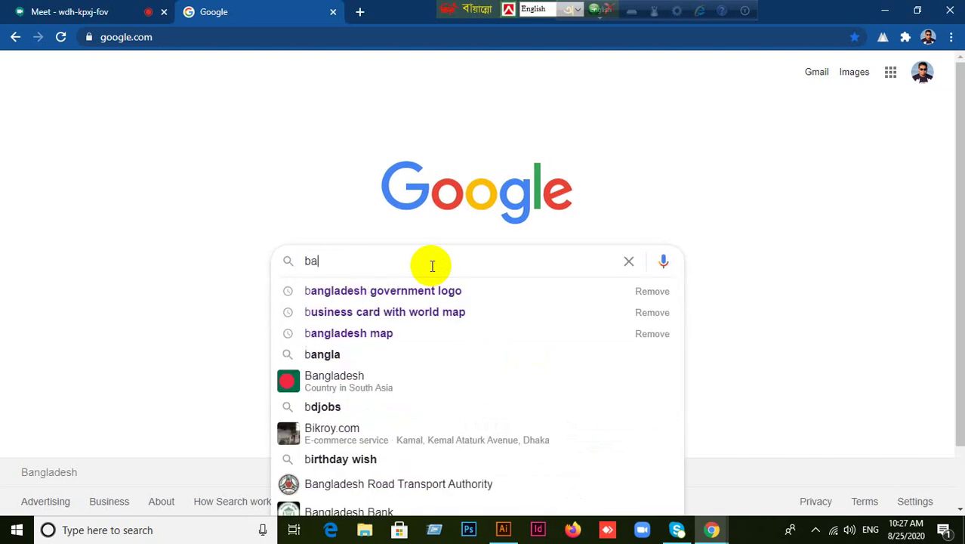
{"action": "type", "text": "ngl"}
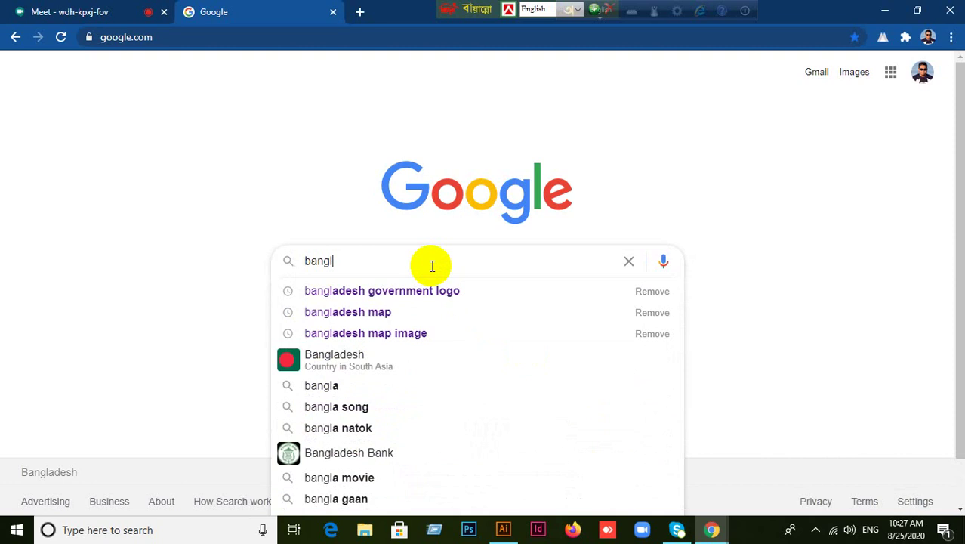
{"action": "left_click", "coordinate": [490, 292]}
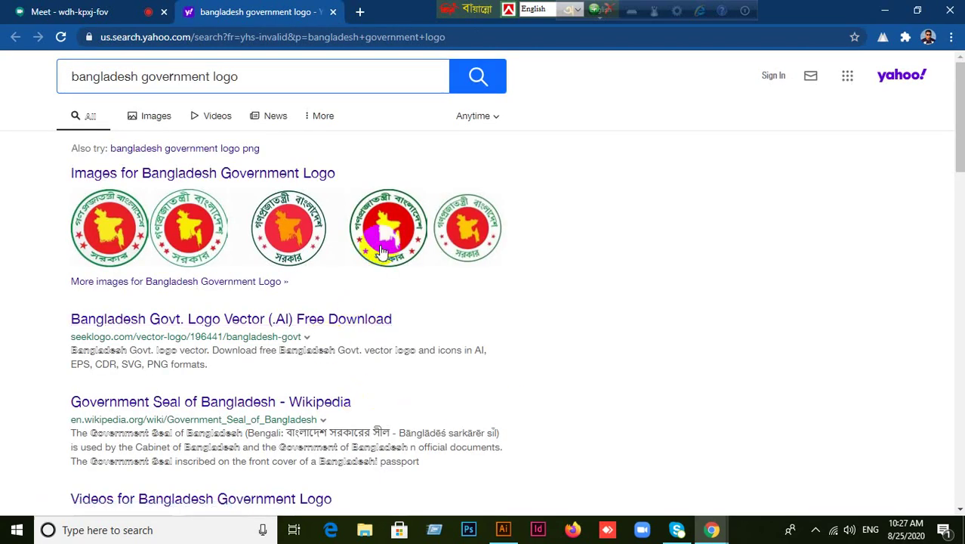
Switch to image results and preview the first few candidate logos.
{"action": "left_click", "coordinate": [151, 117]}
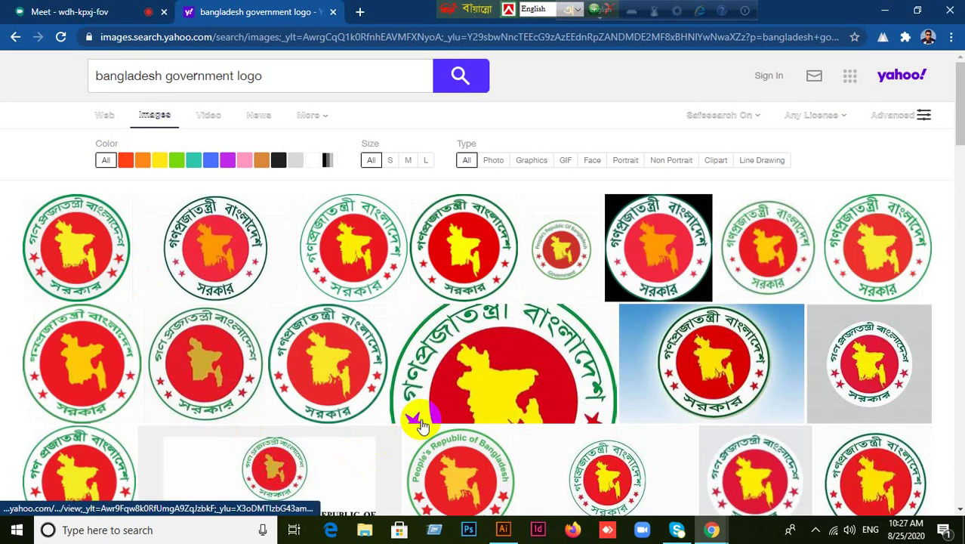
{"action": "scroll", "coordinate": [423, 425], "scroll_direction": "down", "scroll_amount": 1}
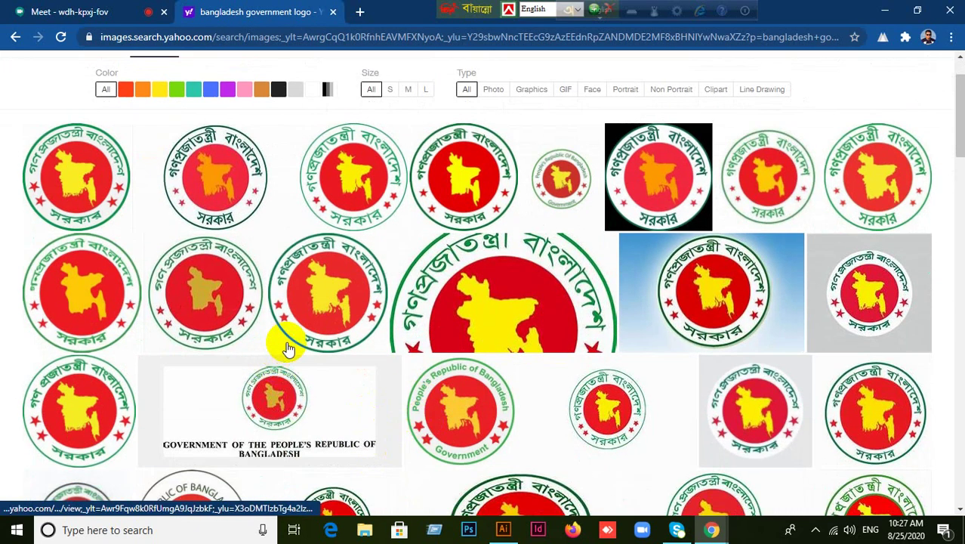
{"action": "left_click", "coordinate": [94, 294]}
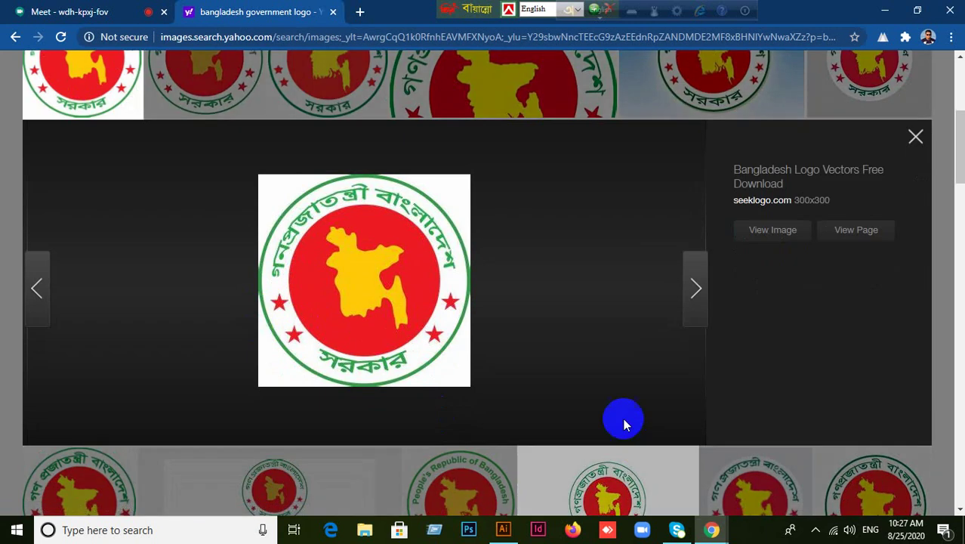
{"action": "left_click", "coordinate": [915, 136]}
{"action": "scroll", "coordinate": [507, 389], "scroll_direction": "up", "scroll_amount": 3}
{"action": "scroll", "coordinate": [511, 393], "scroll_direction": "up", "scroll_amount": 2}
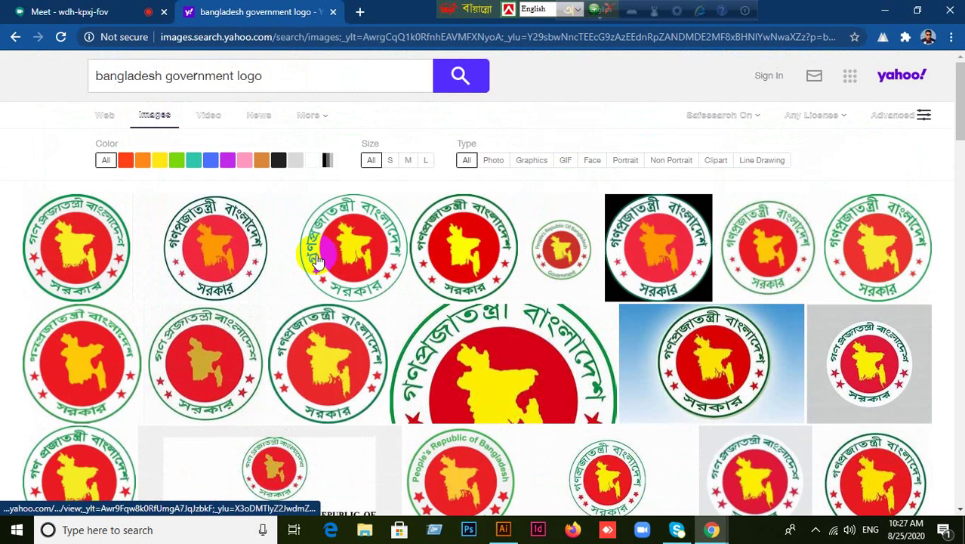
{"action": "left_click", "coordinate": [346, 244]}
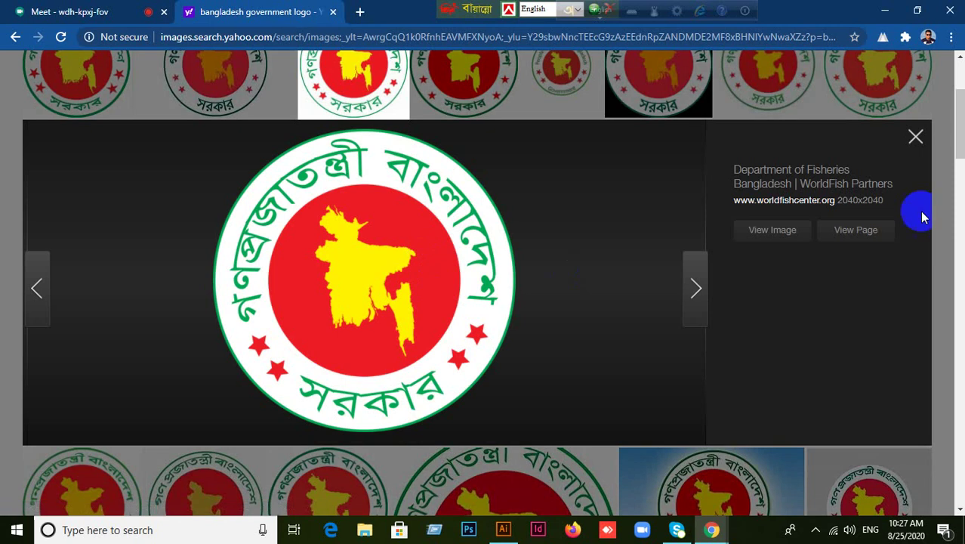
{"action": "left_click", "coordinate": [914, 136]}
Preview the white-background logo and check its image options.
{"action": "scroll", "coordinate": [752, 337], "scroll_direction": "down", "scroll_amount": 2}
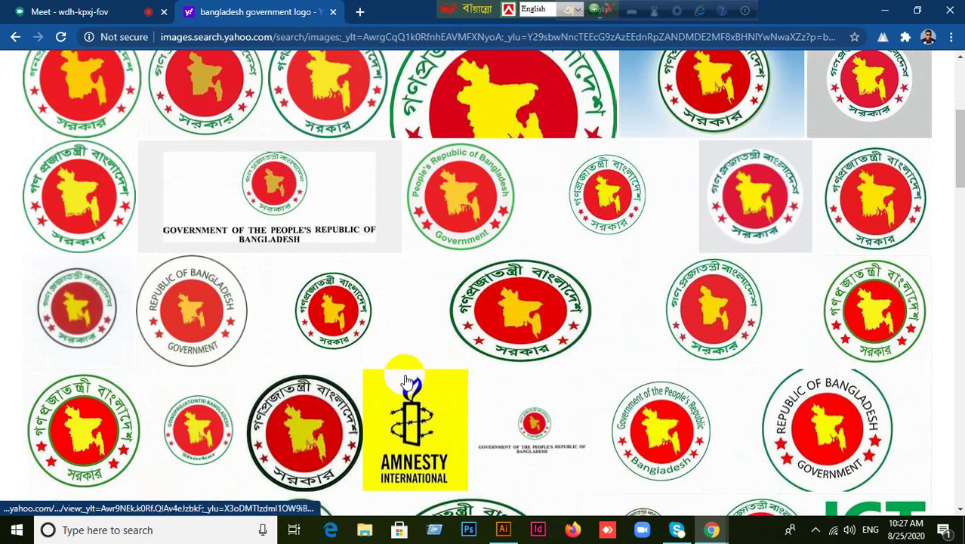
{"action": "left_click", "coordinate": [410, 326]}
{"action": "mouse_move", "coordinate": [349, 269]}
{"action": "left_mouse_down"}
{"action": "mouse_move", "coordinate": [361, 489]}
{"action": "mouse_move", "coordinate": [347, 280]}
{"action": "left_mouse_up"}
{"action": "right_click", "coordinate": [347, 281]}
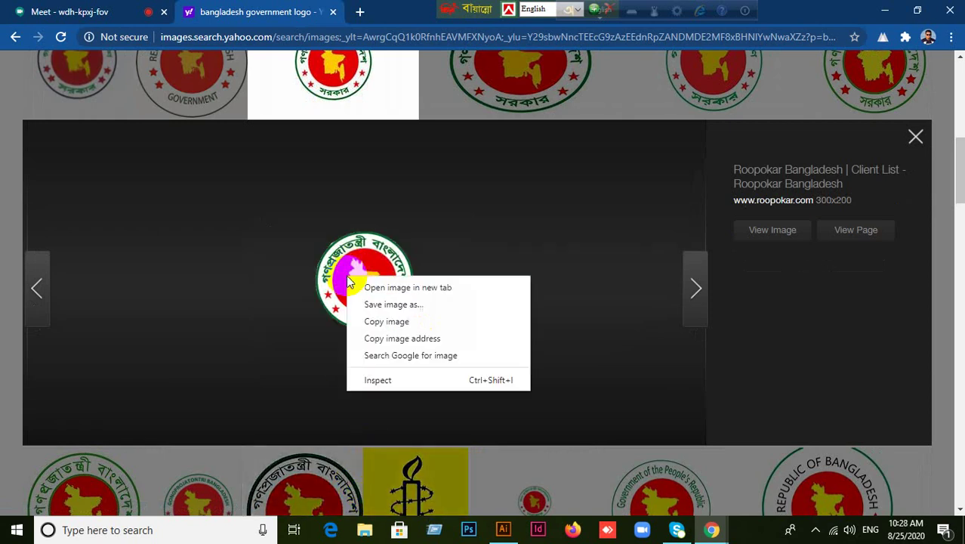
{"action": "left_click", "coordinate": [915, 137]}
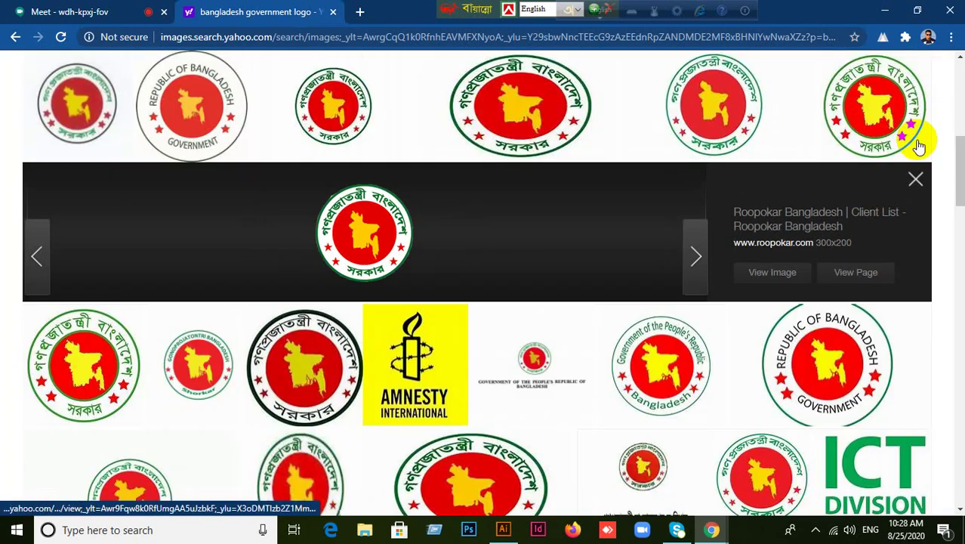
Copy the round seal image with the yellow map and red stars.
{"action": "scroll", "coordinate": [629, 315], "scroll_direction": "up", "scroll_amount": 10}
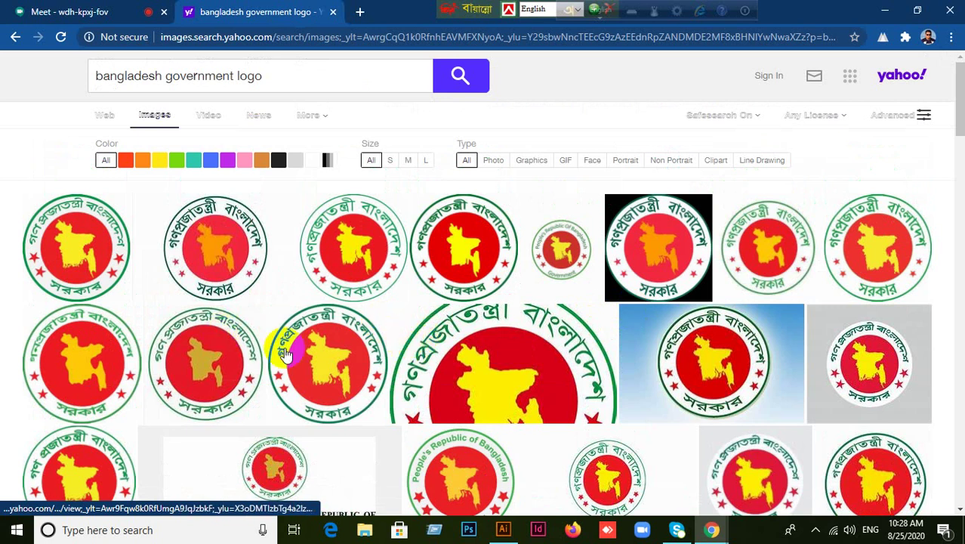
{"action": "scroll", "coordinate": [344, 346], "scroll_direction": "down", "scroll_amount": 4}
{"action": "scroll", "coordinate": [344, 346], "scroll_direction": "down", "scroll_amount": 5}
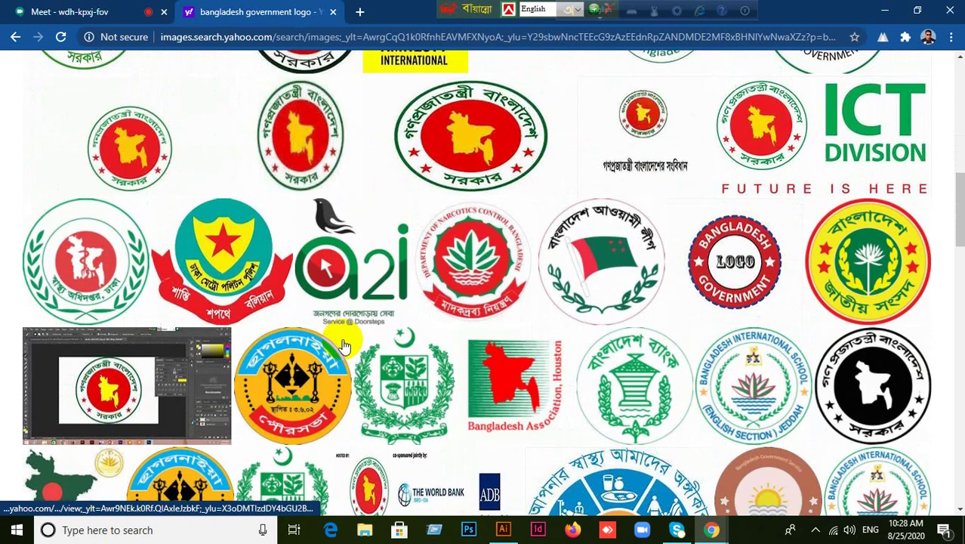
{"action": "scroll", "coordinate": [344, 345], "scroll_direction": "up", "scroll_amount": 4}
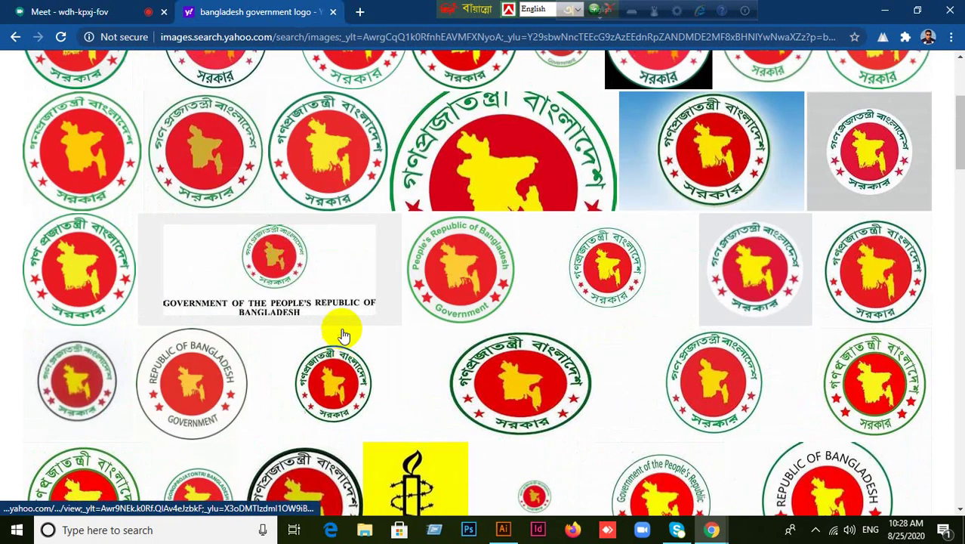
{"action": "scroll", "coordinate": [341, 328], "scroll_direction": "up", "scroll_amount": 3}
{"action": "left_click", "coordinate": [85, 261]}
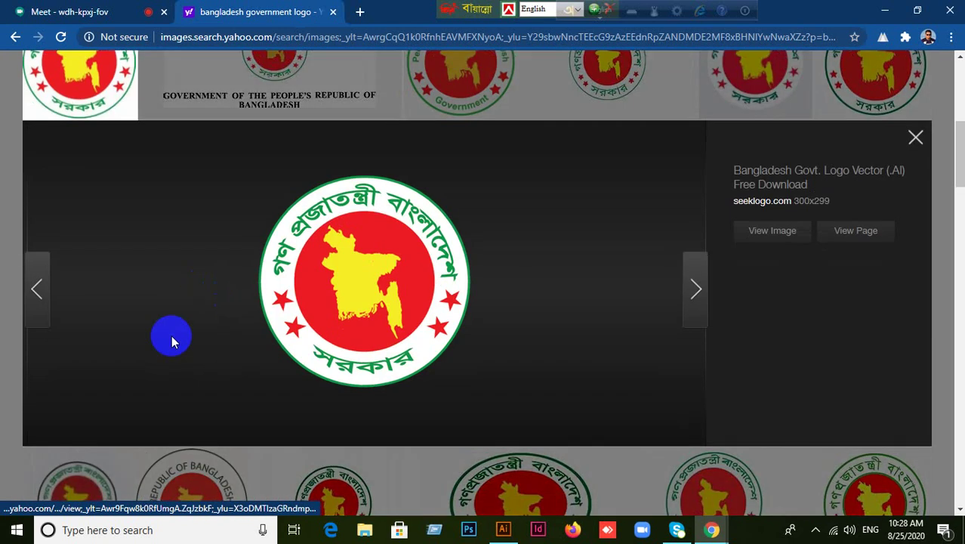
{"action": "right_click", "coordinate": [381, 243]}
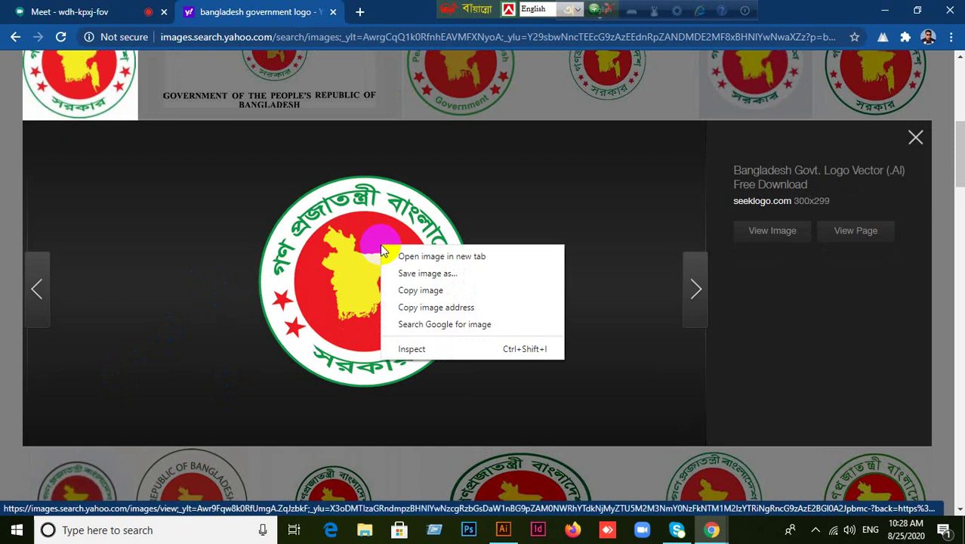
{"action": "left_click", "coordinate": [438, 288]}
{"action": "left_click", "coordinate": [503, 530]}
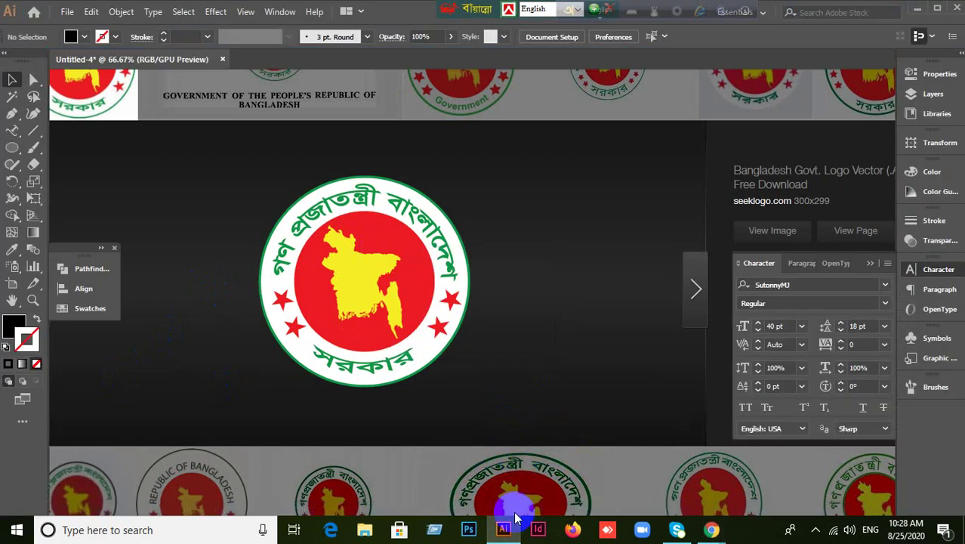
Paste the copied seal and park it at the artboard's top-left as a reference.
{"action": "key", "text": "ctrl+v"}
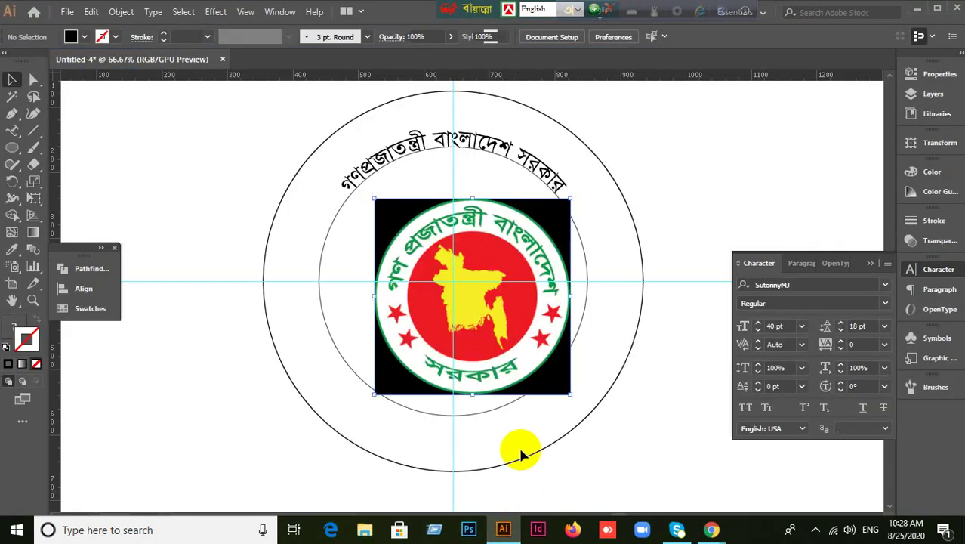
{"action": "left_click_drag", "start_coordinate": [468, 342], "coordinate": [90, 153]}
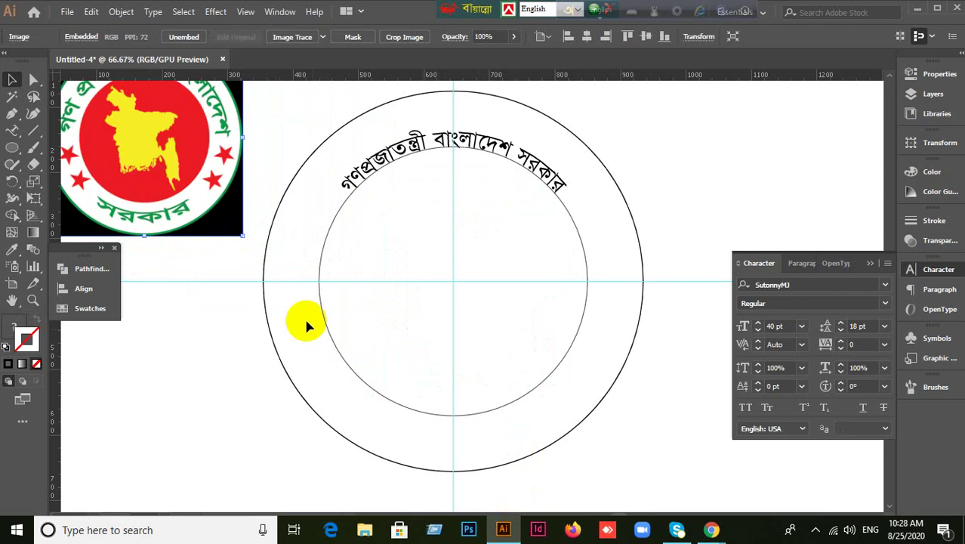
{"action": "left_click", "coordinate": [634, 457]}
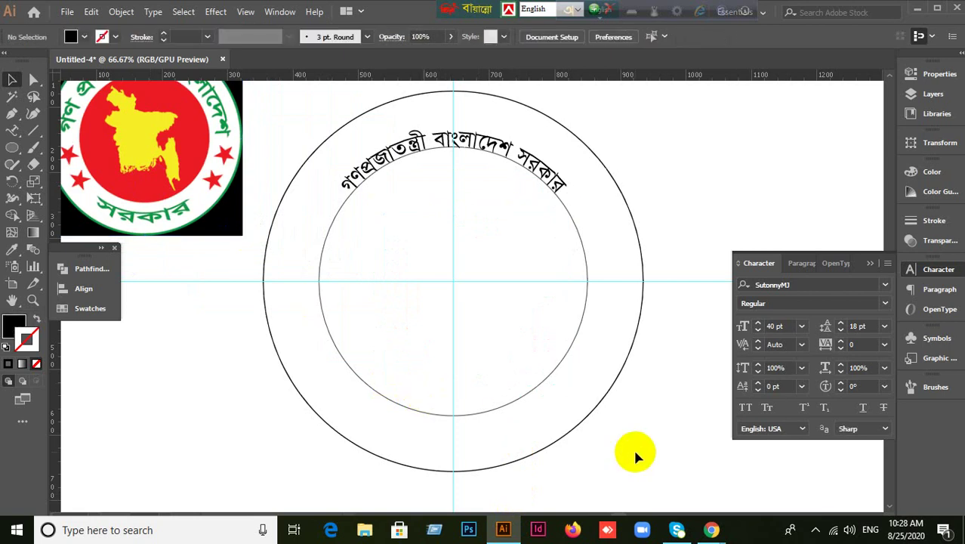
{"action": "left_click", "coordinate": [542, 171]}
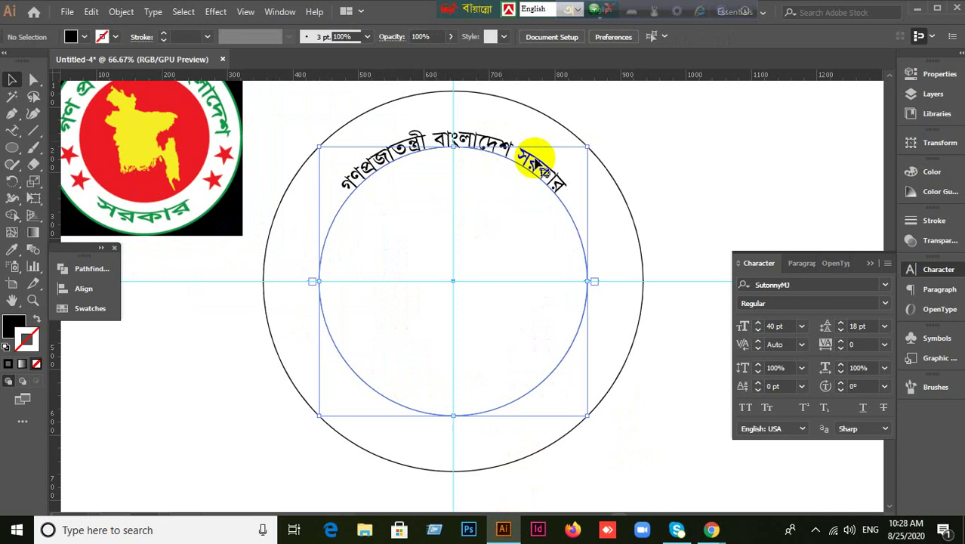
Delete the word সরকার from the curved top text.
{"action": "double_click", "coordinate": [542, 171]}
{"action": "left_click_drag", "start_coordinate": [518, 167], "coordinate": [584, 198]}
{"action": "key", "text": "BackSpace"}
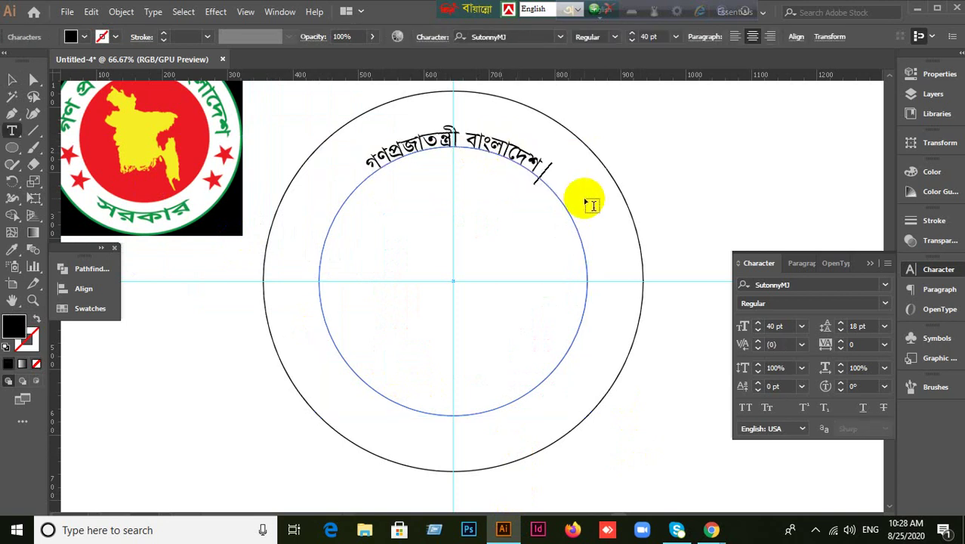
{"action": "left_click", "coordinate": [12, 80]}
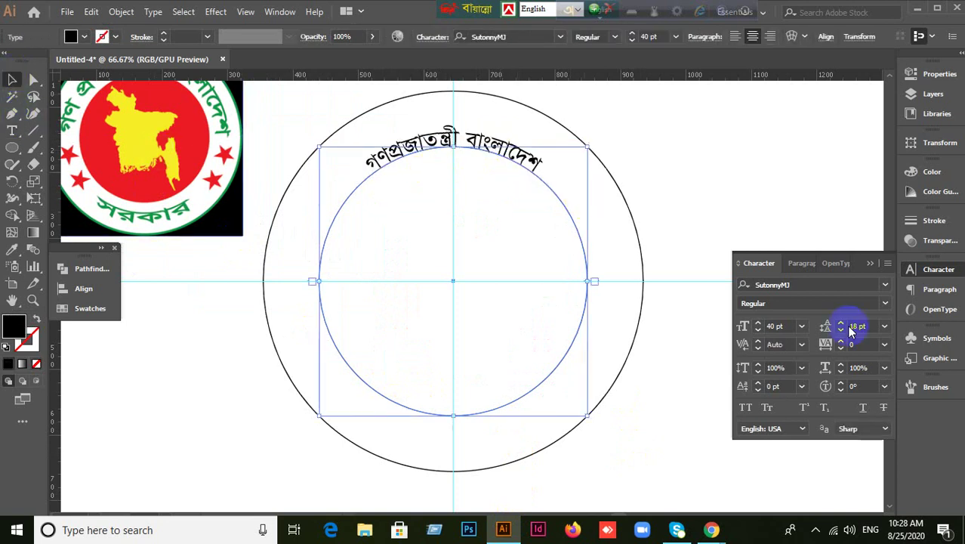
Try KongshoMatraMJ on the curved text, then revert to SutonnyMJ.
{"action": "left_click", "coordinate": [793, 286]}
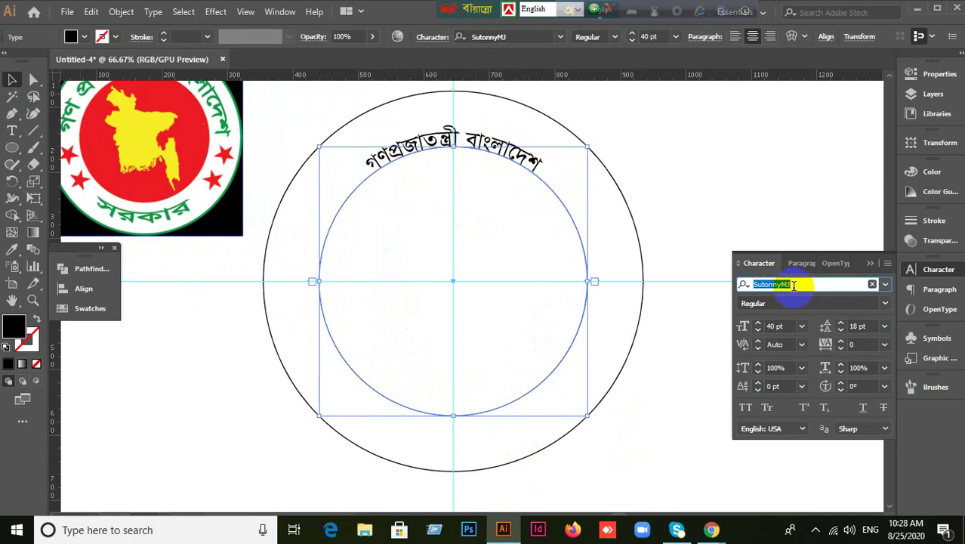
{"action": "type", "text": "kon"}
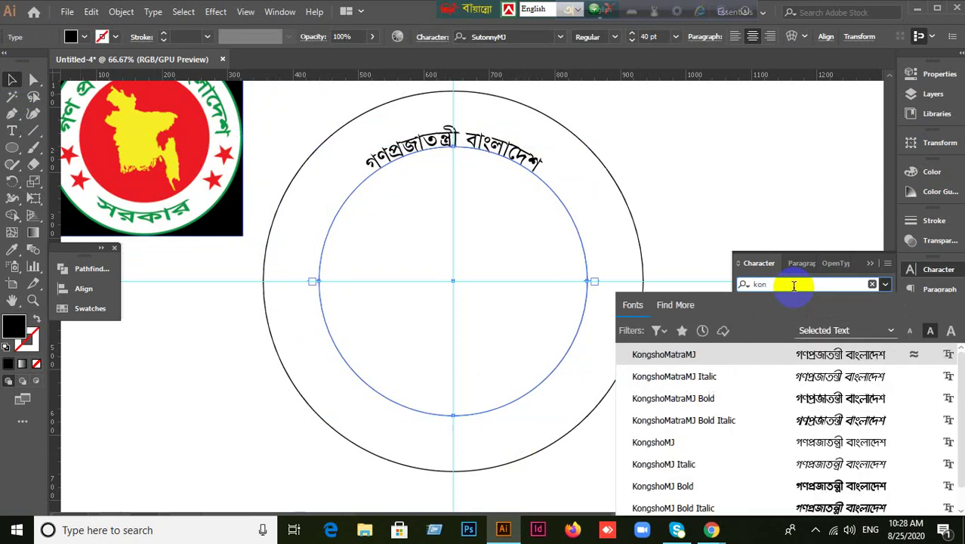
{"action": "left_click", "coordinate": [696, 353]}
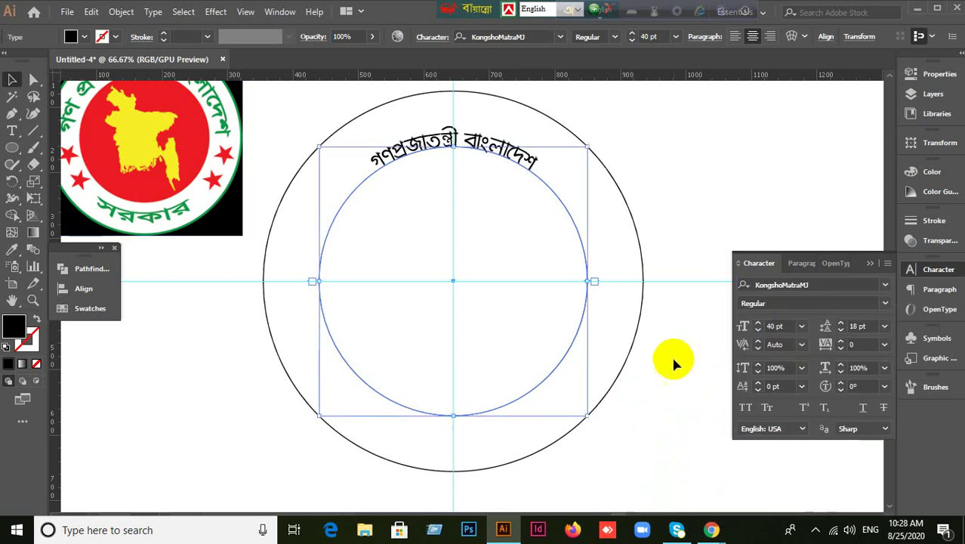
{"action": "scroll", "coordinate": [599, 264], "scroll_direction": "up", "scroll_amount": 2}
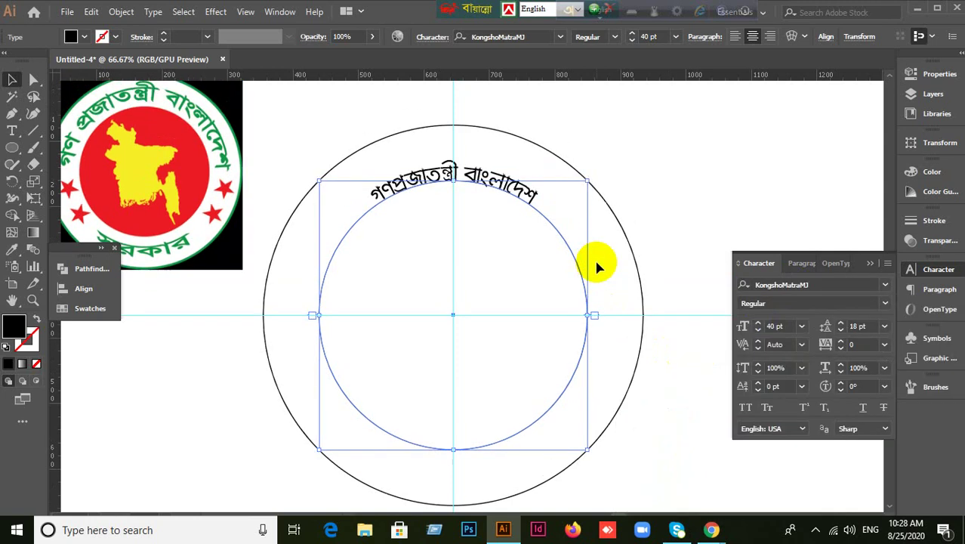
{"action": "key", "text": "Down"}
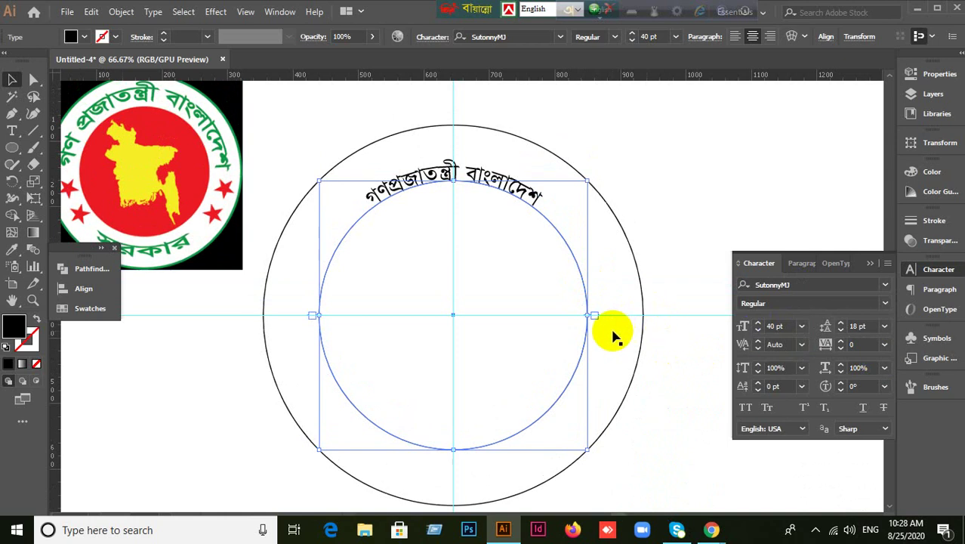
{"action": "left_click", "coordinate": [793, 285]}
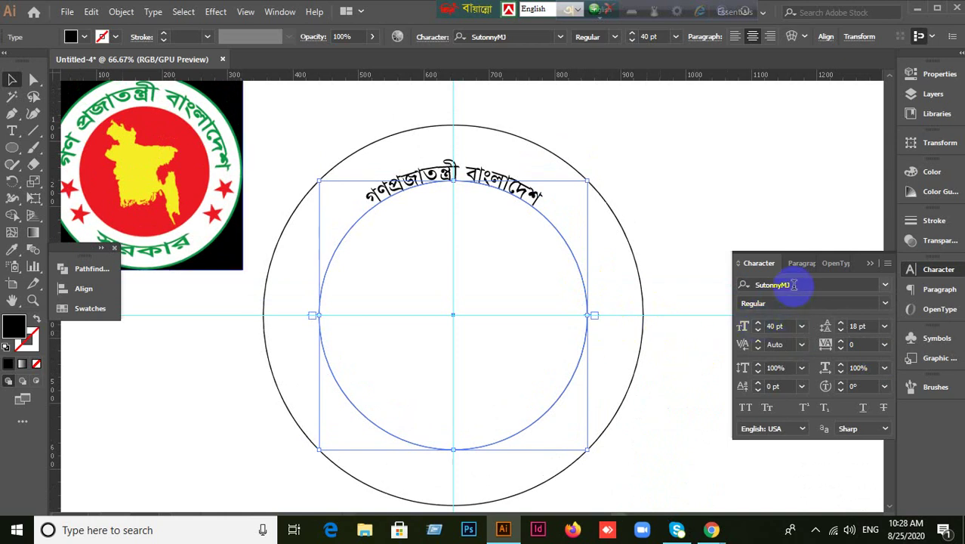
Enlarge the curved text to 82 pt.
{"action": "left_click", "coordinate": [780, 325]}
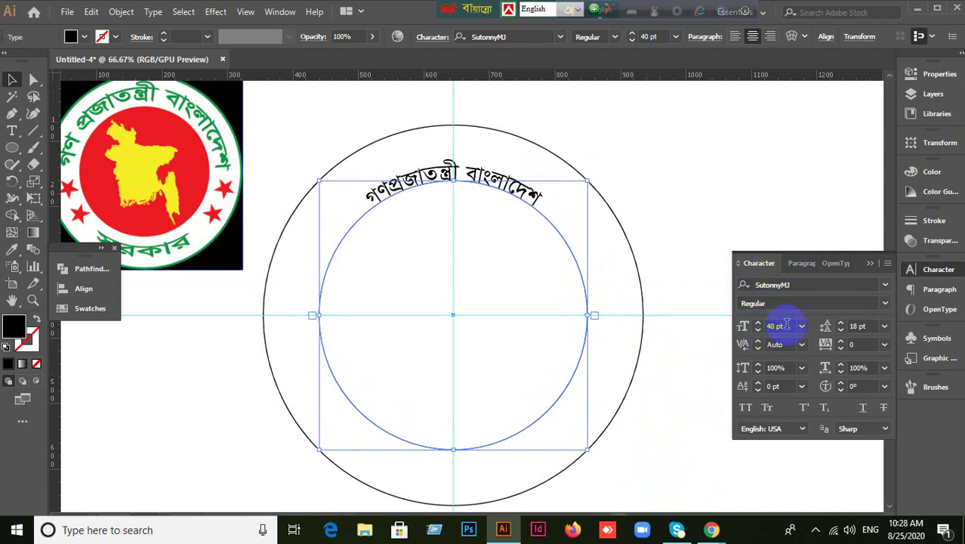
{"action": "key", "text": "Up"}
{"action": "key", "text": "Up"}
{"action": "key", "text": "Up"}
{"action": "key", "text": "Up"}
{"action": "key", "text": "Up"}
{"action": "key", "text": "Up"}
{"action": "key", "text": "Up"}
{"action": "key", "text": "Up"}
{"action": "key", "text": "Up"}
{"action": "key", "text": "Up"}
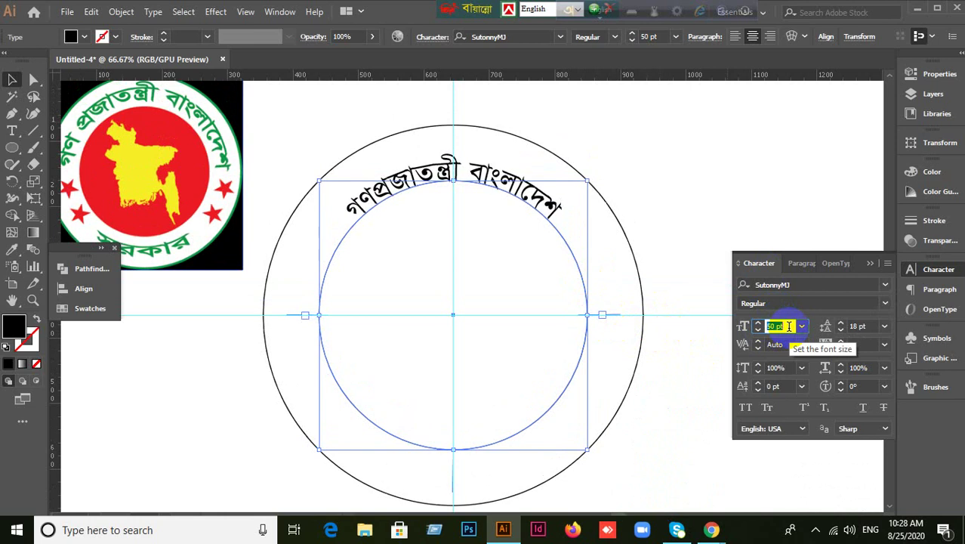
{"action": "key", "text": "Up"}
{"action": "key", "text": "Up"}
{"action": "key", "text": "Up"}
{"action": "key", "text": "Up"}
{"action": "key", "text": "Up"}
{"action": "key", "text": "Up"}
{"action": "key", "text": "Up"}
{"action": "key", "text": "Up"}
{"action": "key", "text": "Up"}
{"action": "key", "text": "Up"}
{"action": "key", "text": "Up"}
{"action": "key", "text": "Up"}
{"action": "key", "text": "Up"}
{"action": "key", "text": "Up"}
{"action": "key", "text": "Up"}
{"action": "key", "text": "Up"}
{"action": "key", "text": "Up"}
{"action": "key", "text": "Up"}
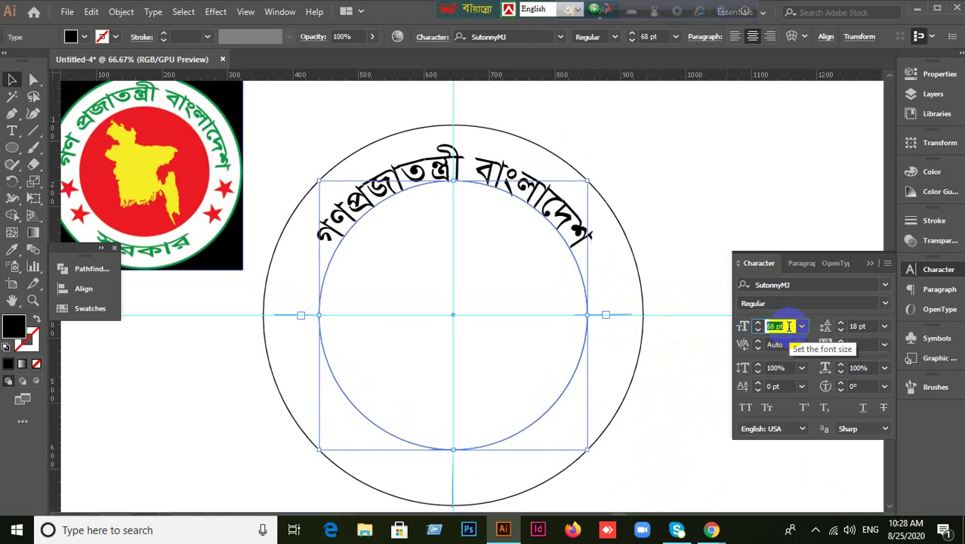
{"action": "key", "text": "Up"}
{"action": "key", "text": "Up"}
{"action": "key", "text": "Up"}
{"action": "key", "text": "Up"}
{"action": "key", "text": "Up"}
{"action": "key", "text": "Up"}
{"action": "key", "text": "Up"}
{"action": "key", "text": "Up"}
{"action": "key", "text": "Up"}
{"action": "key", "text": "Up"}
{"action": "key", "text": "Up"}
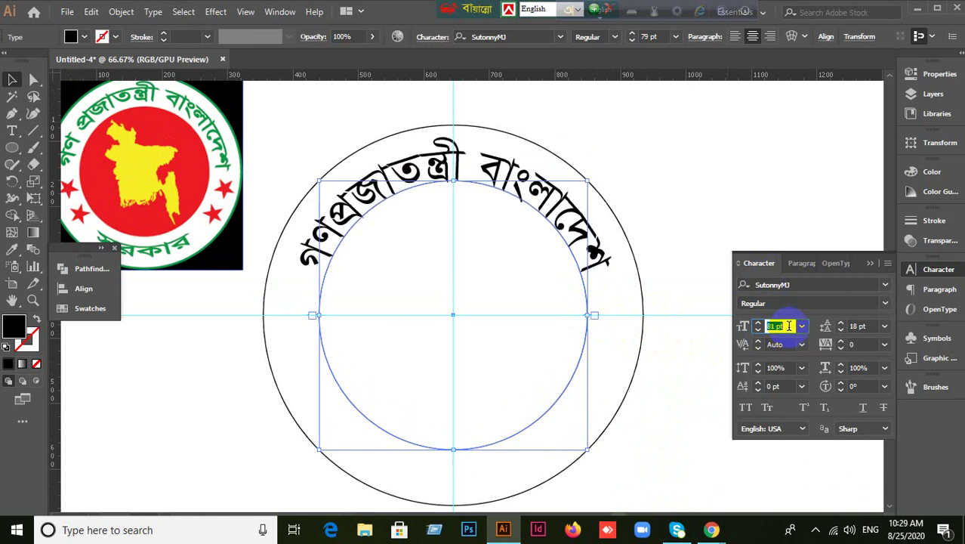
{"action": "key", "text": "Up"}
{"action": "key", "text": "Up"}
{"action": "key", "text": "Up"}
{"action": "key", "text": "Up"}
{"action": "key", "text": "Up"}
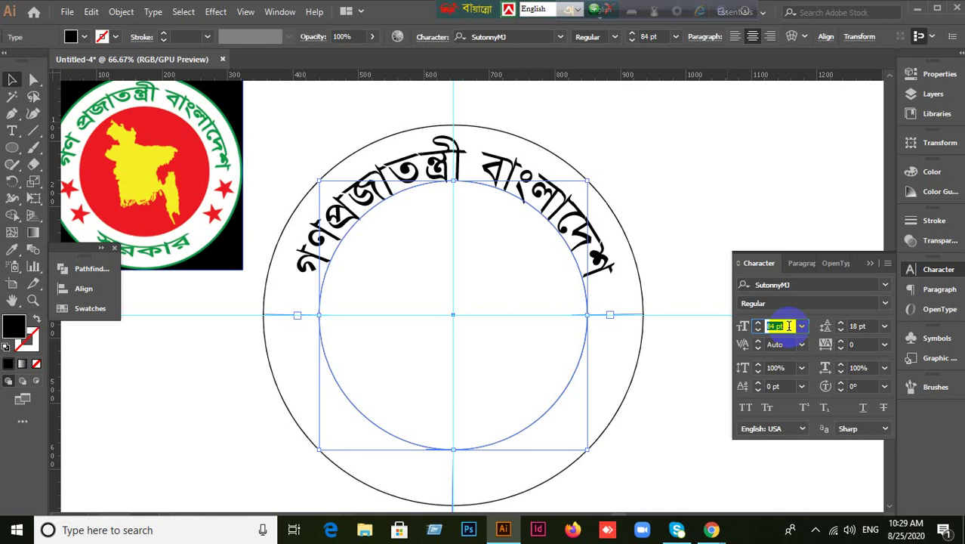
{"action": "key", "text": "Down"}
{"action": "key", "text": "Down"}
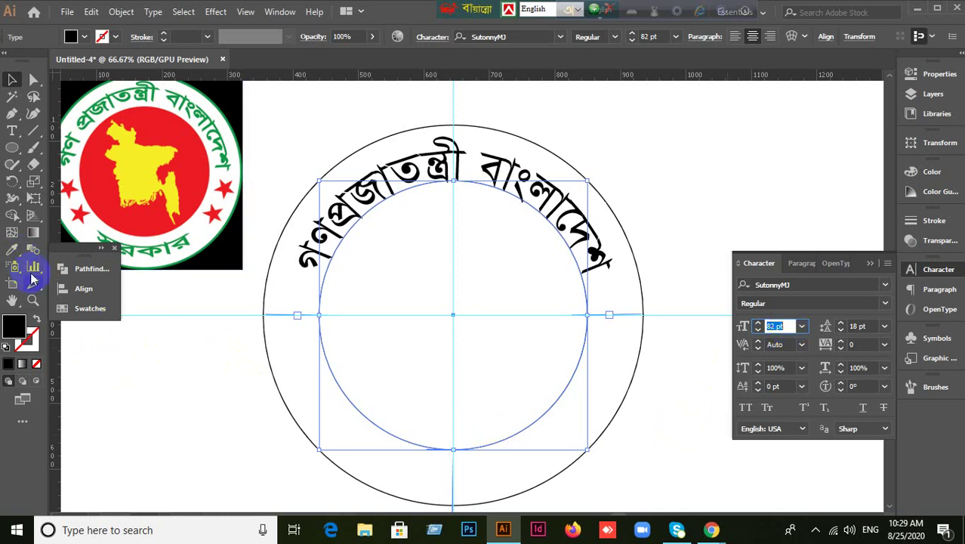
{"action": "left_click", "coordinate": [173, 394]}
{"action": "scroll", "coordinate": [639, 425], "scroll_direction": "down", "scroll_amount": 1}
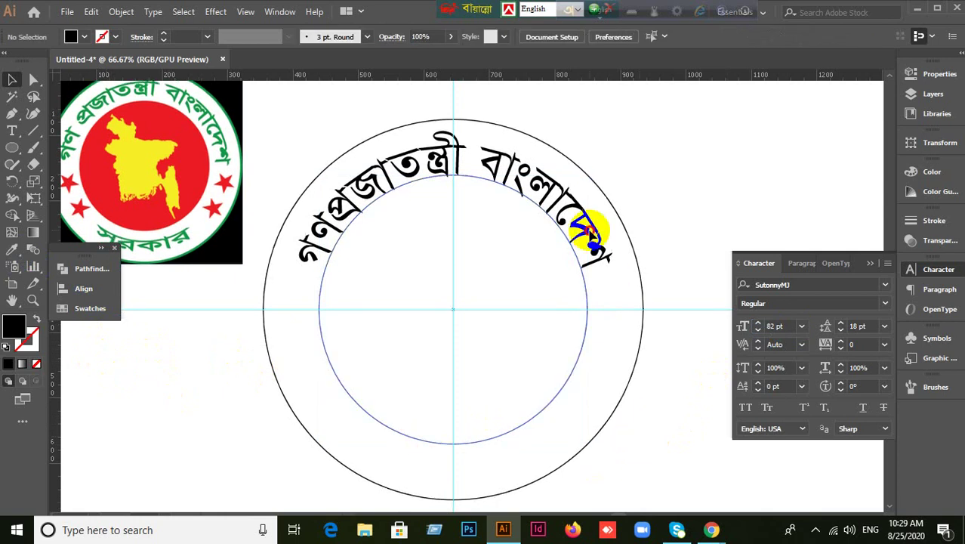
{"action": "left_click", "coordinate": [592, 255]}
Fill the curved title text with the dark green swatch.
{"action": "left_click", "coordinate": [86, 308]}
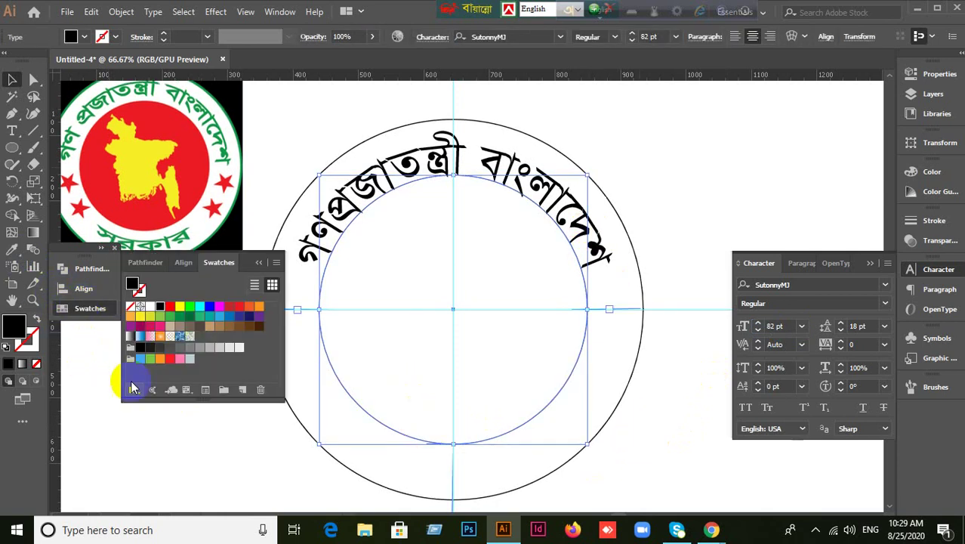
{"action": "left_click", "coordinate": [189, 316]}
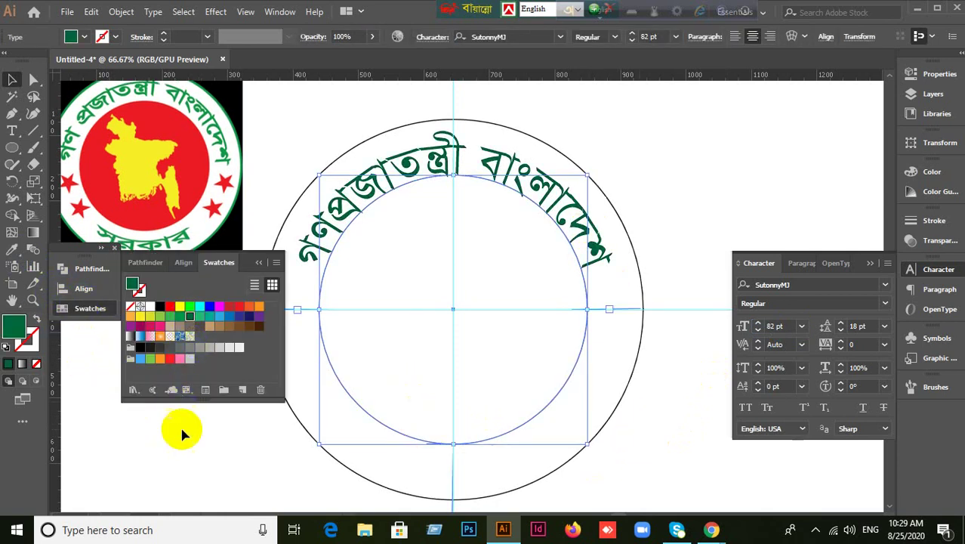
{"action": "left_click", "coordinate": [103, 251]}
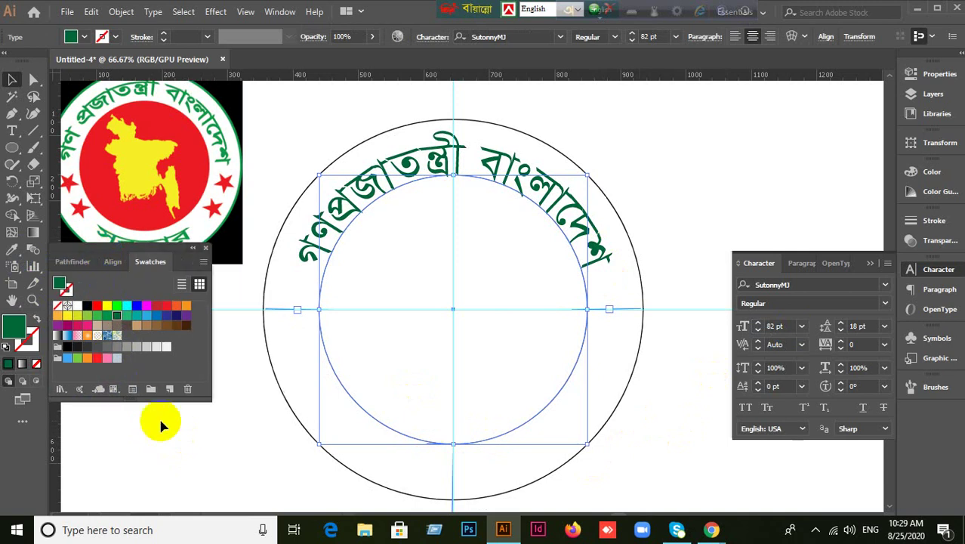
{"action": "left_click", "coordinate": [194, 251]}
{"action": "left_click", "coordinate": [151, 391]}
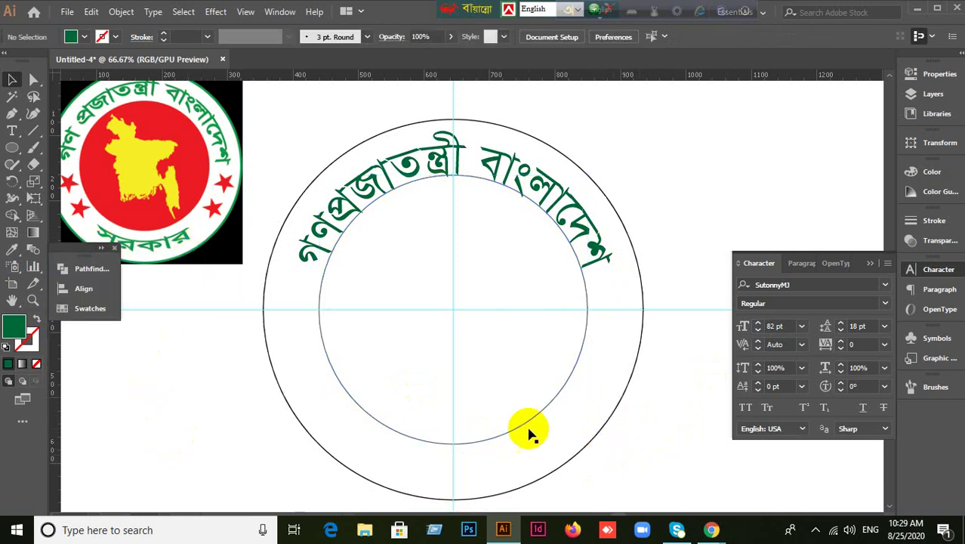
Reselect the inner circle and bring up the type tool variants.
{"action": "left_click_drag", "start_coordinate": [521, 395], "coordinate": [546, 427]}
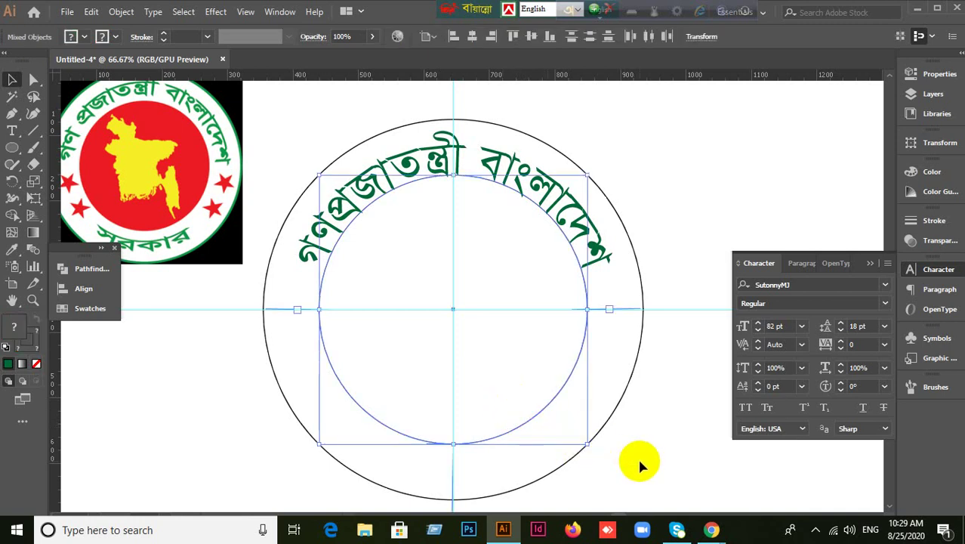
{"action": "left_click", "coordinate": [590, 448]}
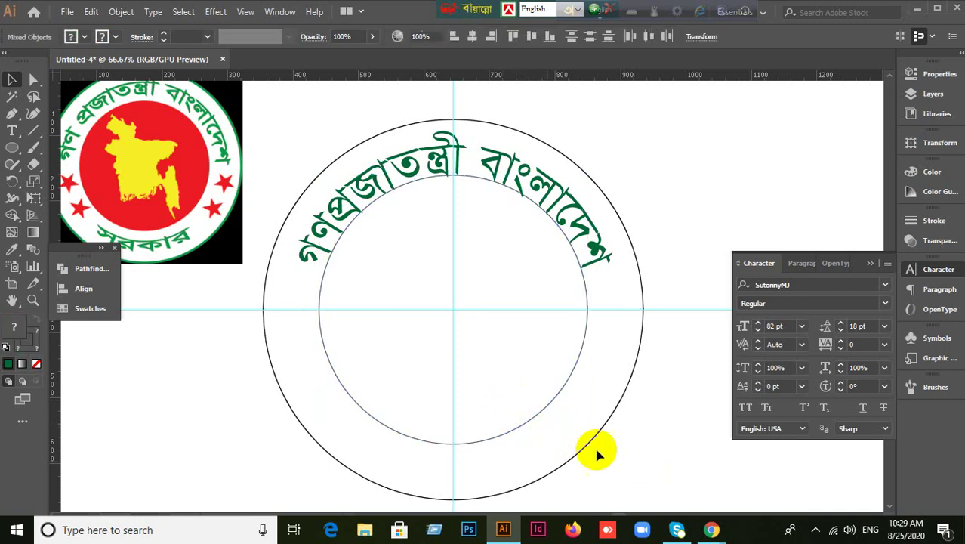
{"action": "left_click", "coordinate": [538, 401]}
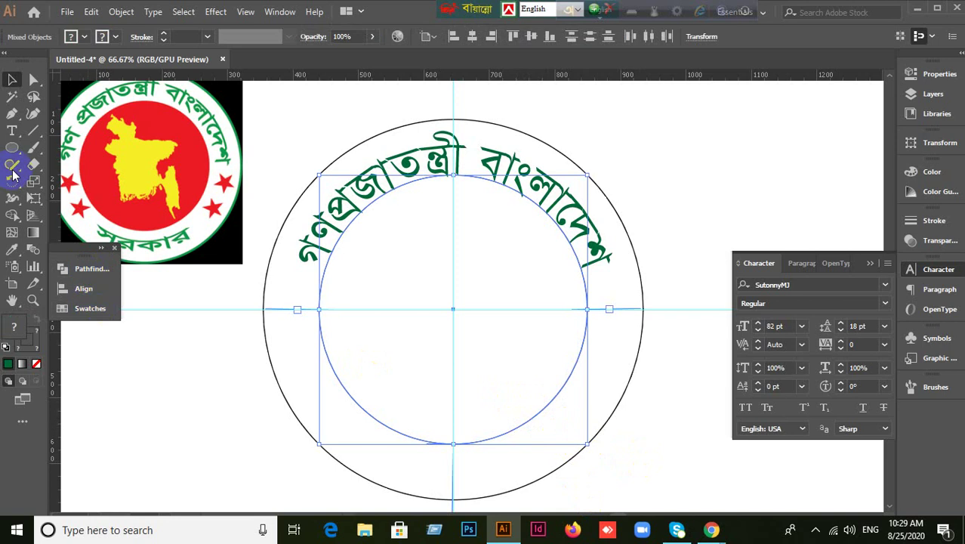
{"action": "left_click", "coordinate": [20, 133]}
With the Type on a Path tool, edit the title and remove its trailing dari.
{"action": "left_click", "coordinate": [68, 131]}
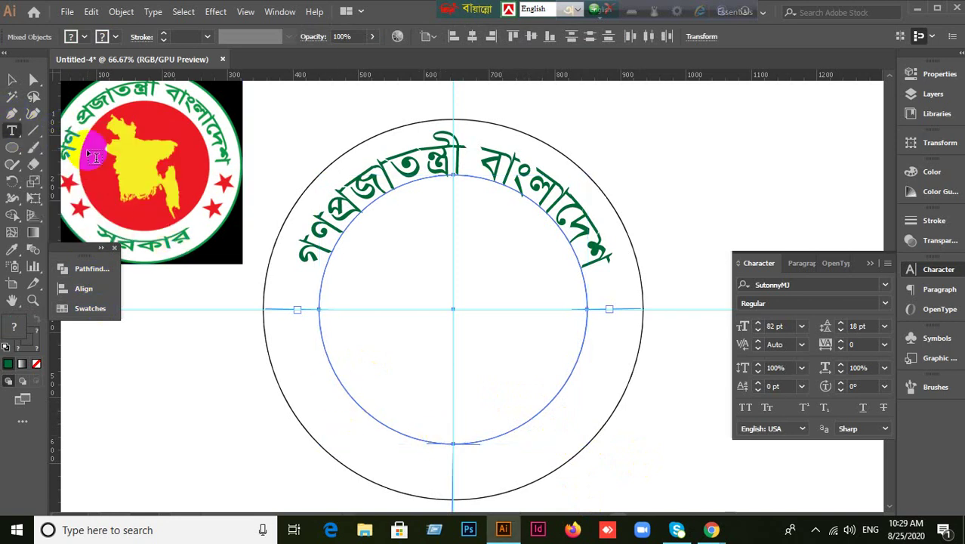
{"action": "left_click", "coordinate": [12, 131]}
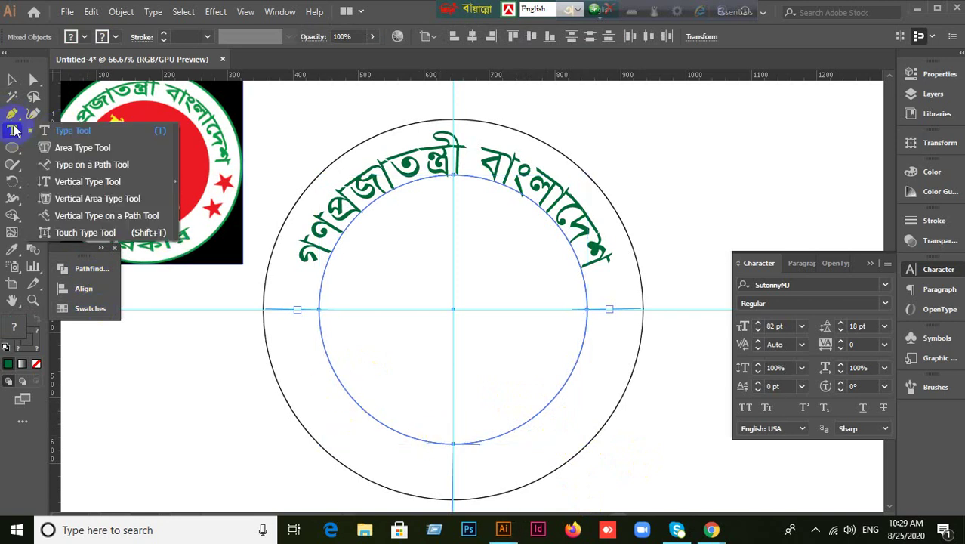
{"action": "left_click", "coordinate": [91, 165]}
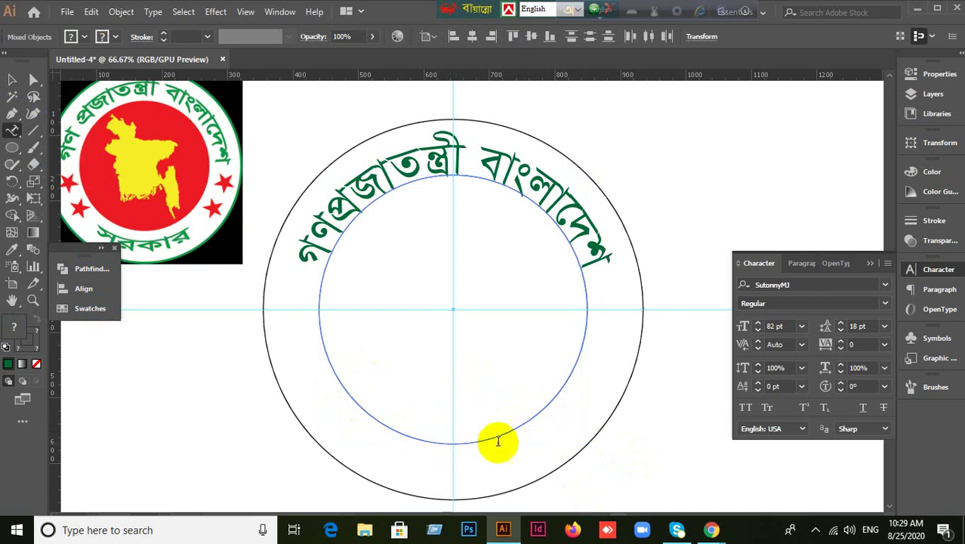
{"action": "key", "text": "ctrl+shift+a"}
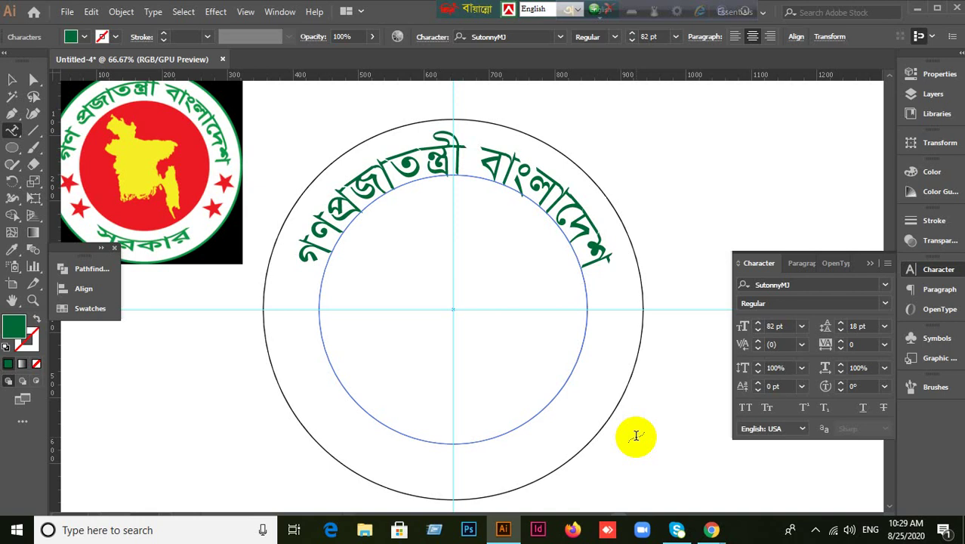
{"action": "type", "text": "n"}
{"action": "key", "text": "BackSpace"}
{"action": "key", "text": "BackSpace"}
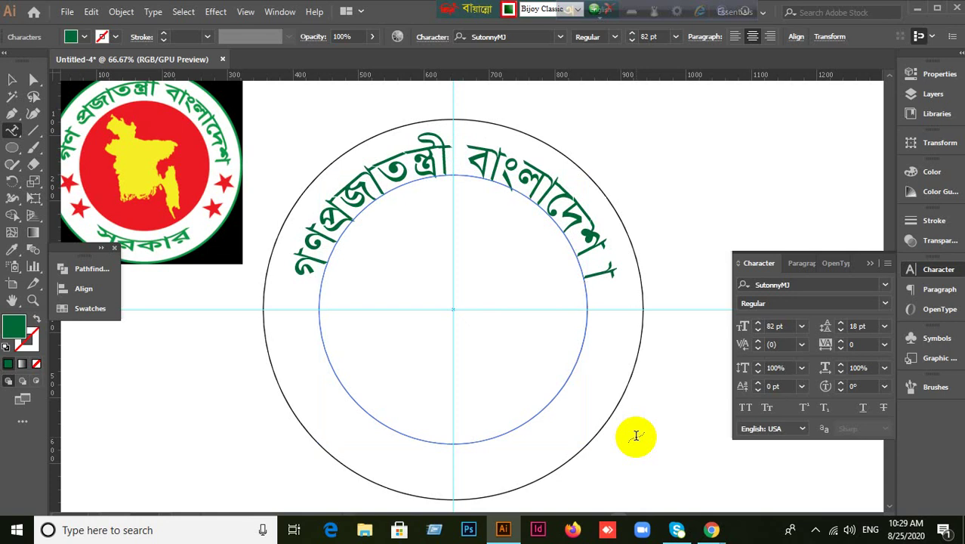
{"action": "key", "text": "BackSpace"}
{"action": "type", "text": "niKvi"}
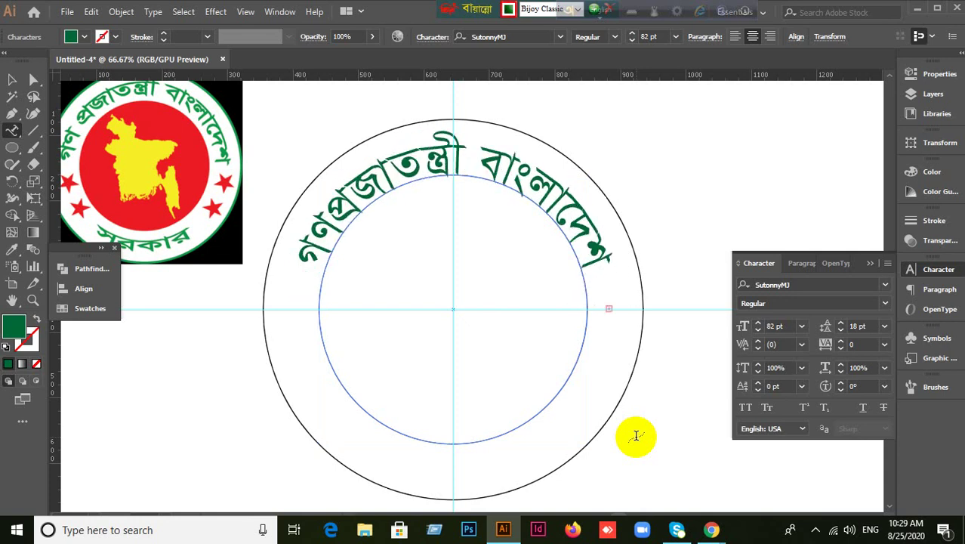
{"action": "type", "text": "।"}
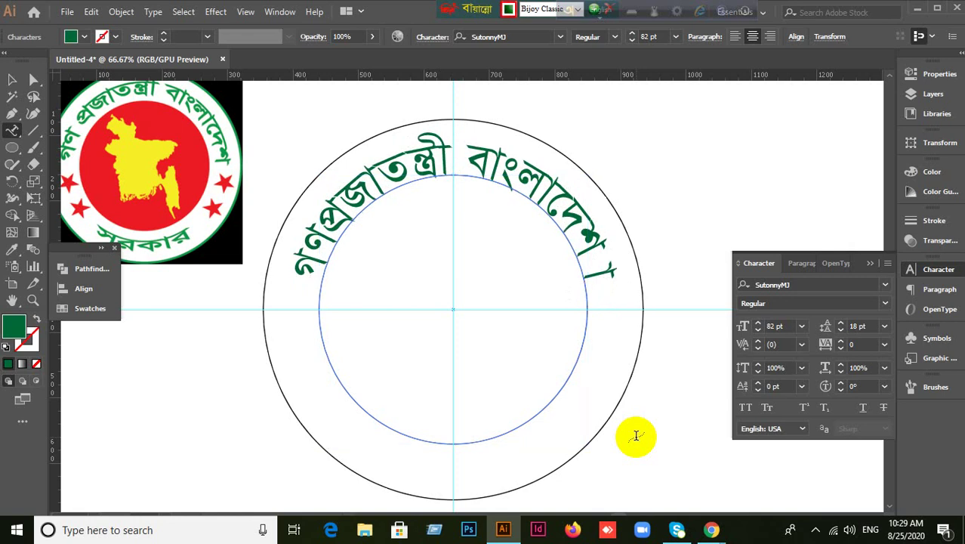
{"action": "key", "text": "ctrl+z"}
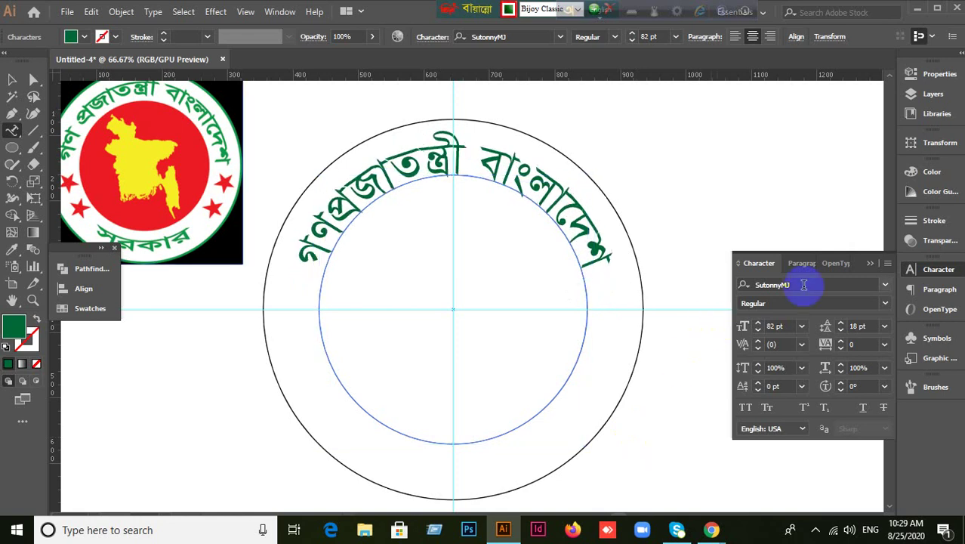
Keep the curved title's paragraph alignment set to center.
{"action": "left_click", "coordinate": [803, 264]}
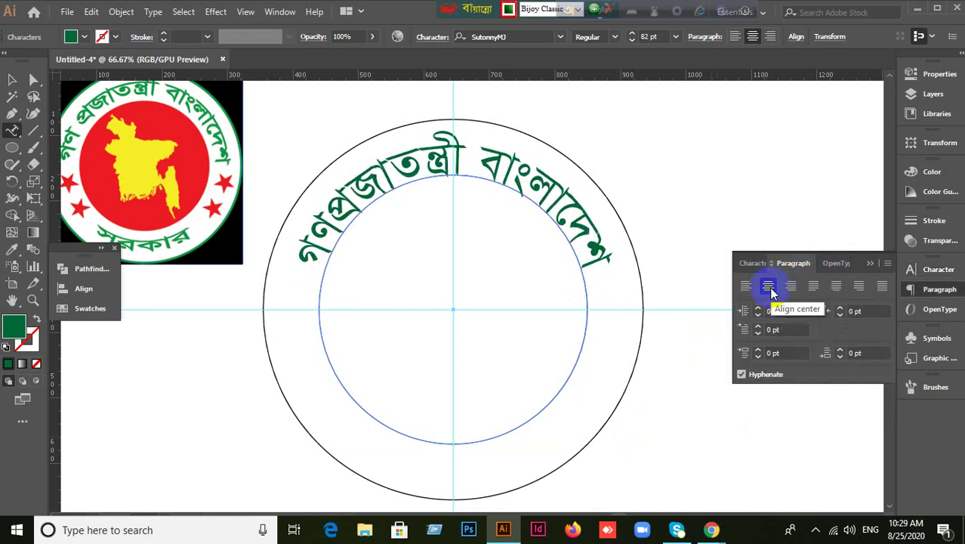
{"action": "left_click", "coordinate": [746, 287]}
{"action": "key", "text": "ctrl+z"}
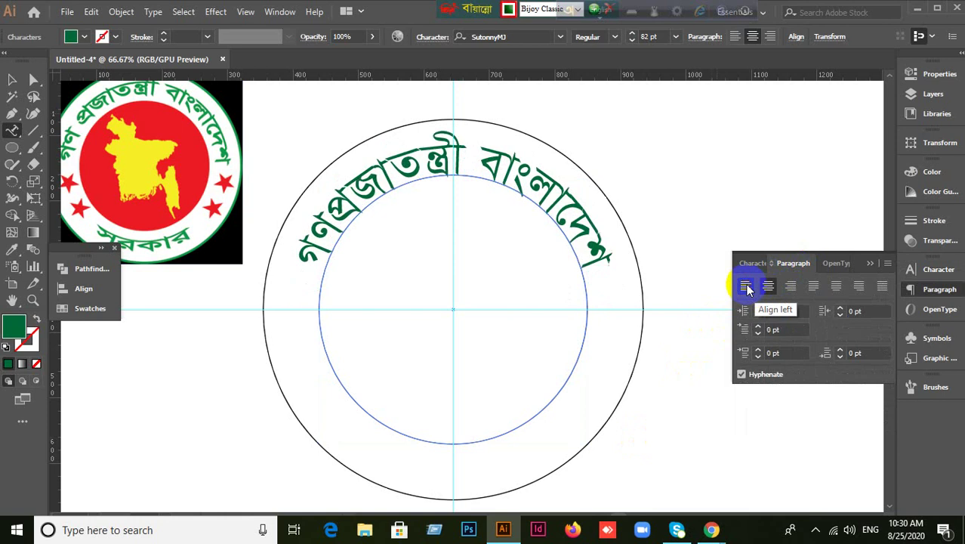
Test-move the title and circle, undo the move, and hide the green title.
{"action": "left_click", "coordinate": [12, 81]}
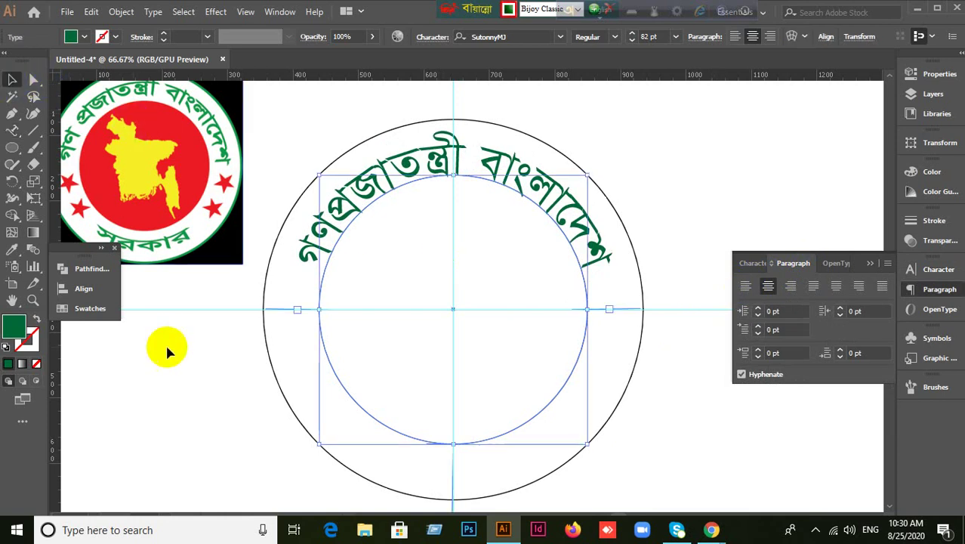
{"action": "left_click", "coordinate": [170, 348]}
{"action": "left_click_drag", "start_coordinate": [385, 427], "coordinate": [402, 443]}
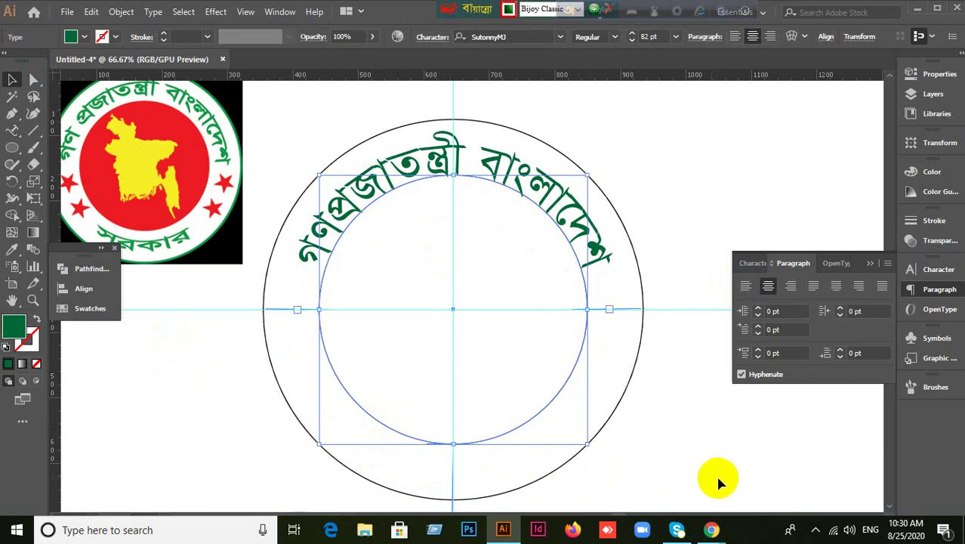
{"action": "left_click_drag", "start_coordinate": [611, 235], "coordinate": [693, 205]}
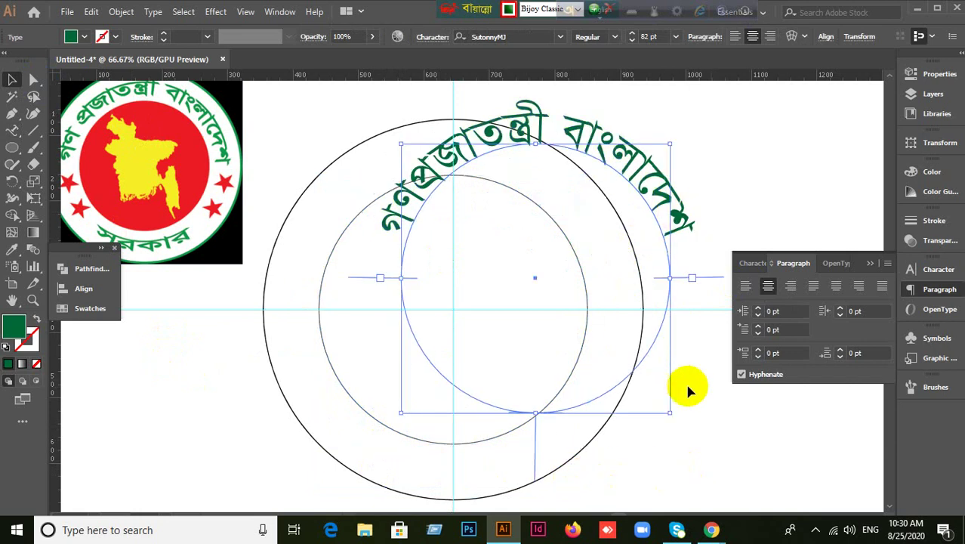
{"action": "left_click", "coordinate": [719, 404]}
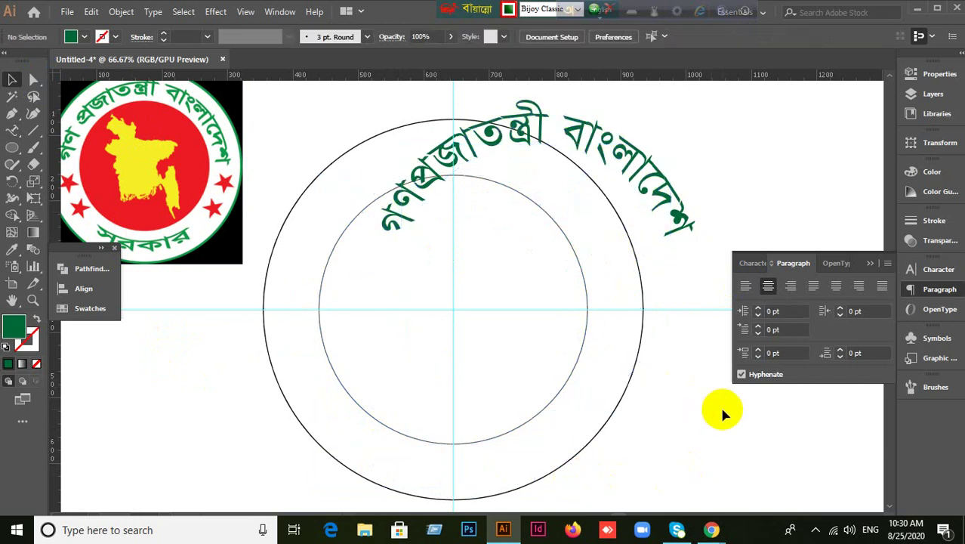
{"action": "key", "text": "ctrl+z"}
{"action": "key", "text": "ctrl+z"}
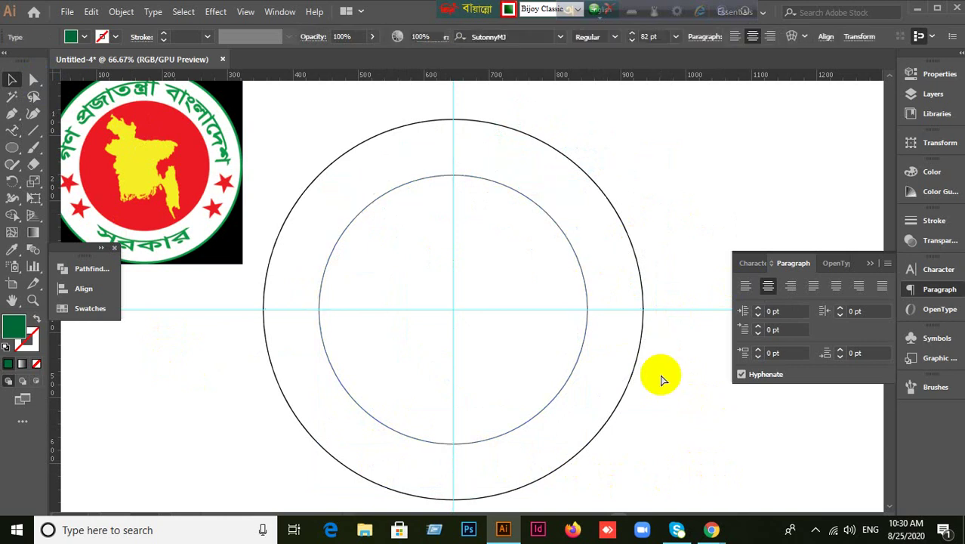
Select the inner circle.
{"action": "left_click", "coordinate": [565, 364]}
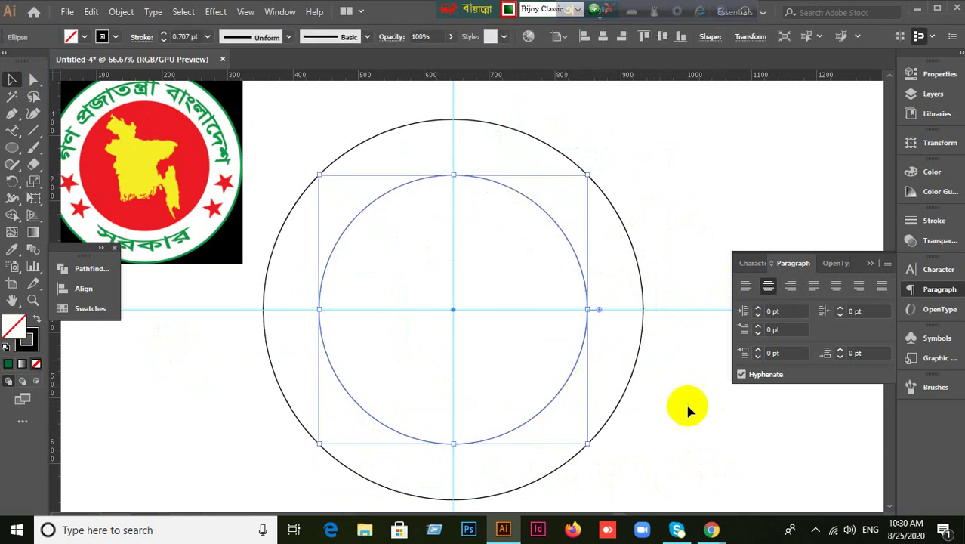
{"action": "left_click", "coordinate": [646, 371]}
{"action": "left_click_drag", "start_coordinate": [589, 390], "coordinate": [592, 394]}
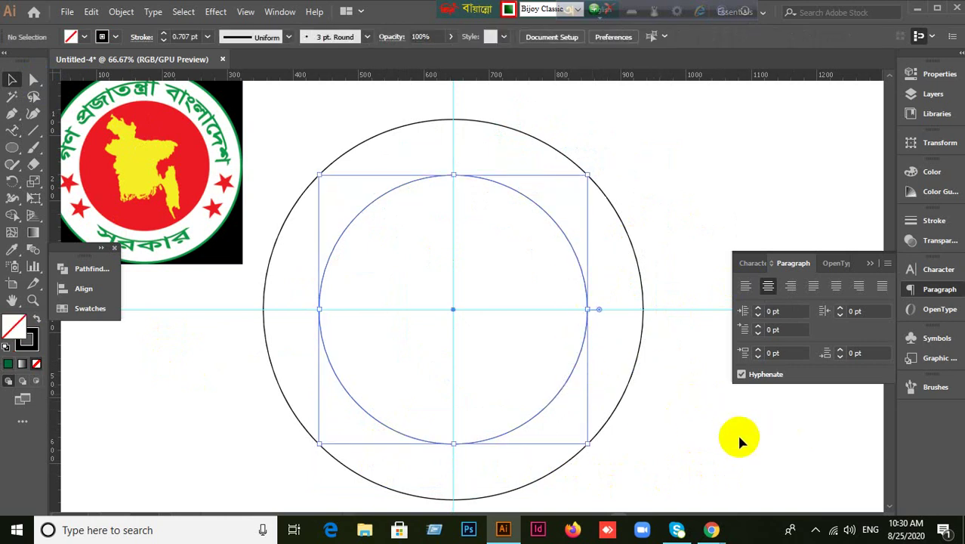
{"action": "left_click", "coordinate": [207, 310]}
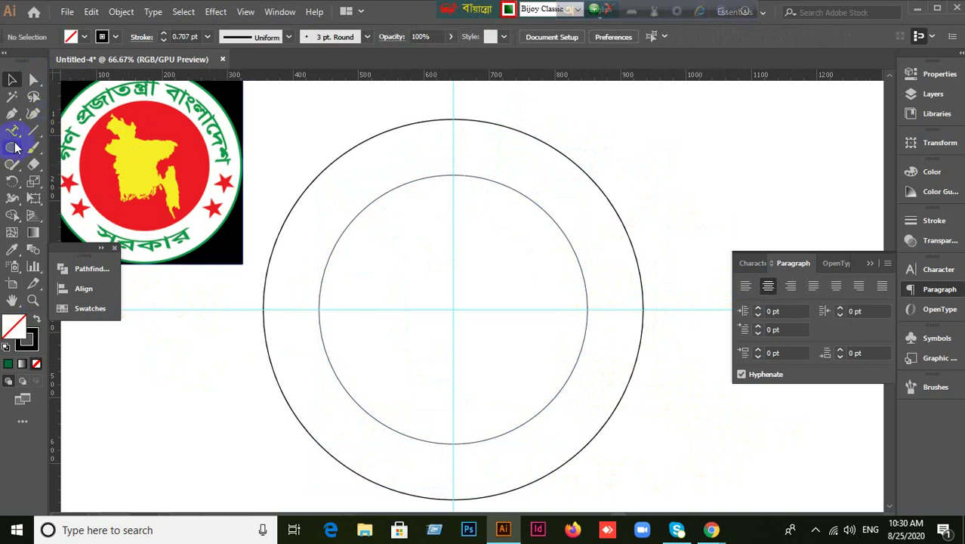
{"action": "left_click_drag", "start_coordinate": [10, 135], "coordinate": [71, 162]}
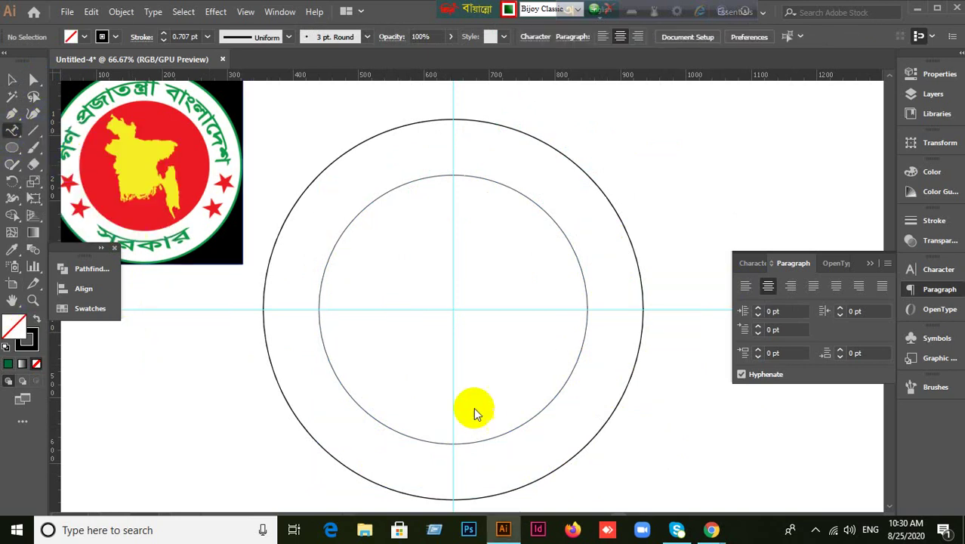
{"action": "left_click", "coordinate": [12, 79]}
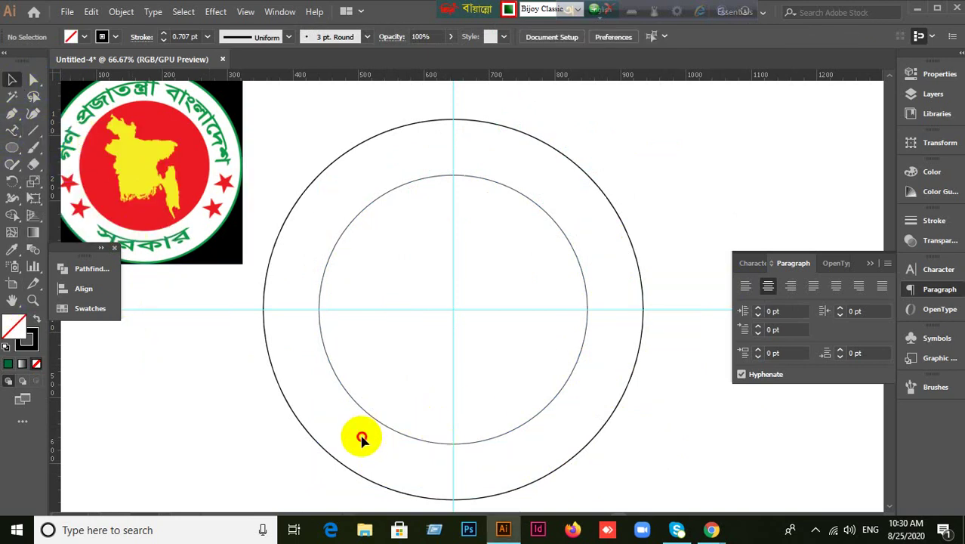
{"action": "left_click_drag", "start_coordinate": [362, 438], "coordinate": [398, 410]}
Type সরকার along the inner circle with the Type on a Path tool.
{"action": "left_click", "coordinate": [10, 134]}
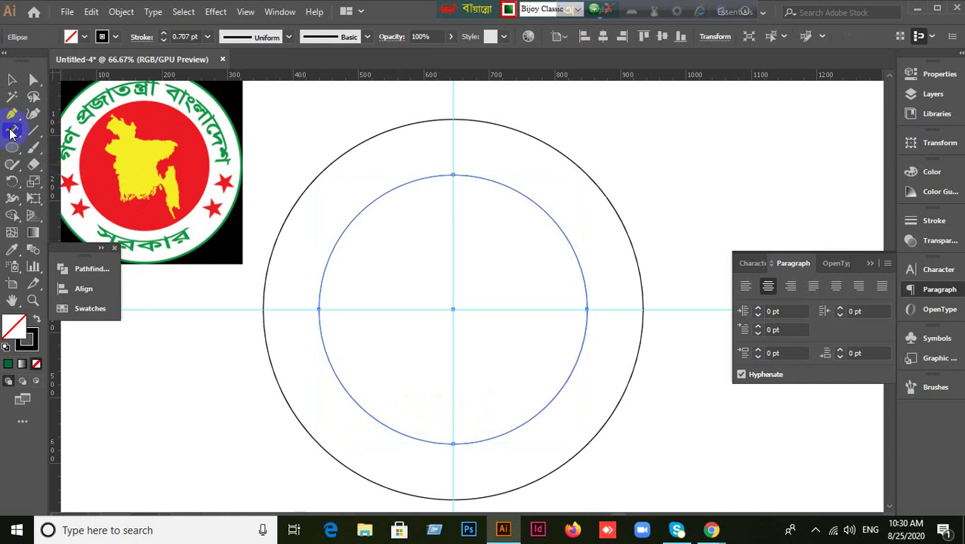
{"action": "left_click", "coordinate": [451, 441]}
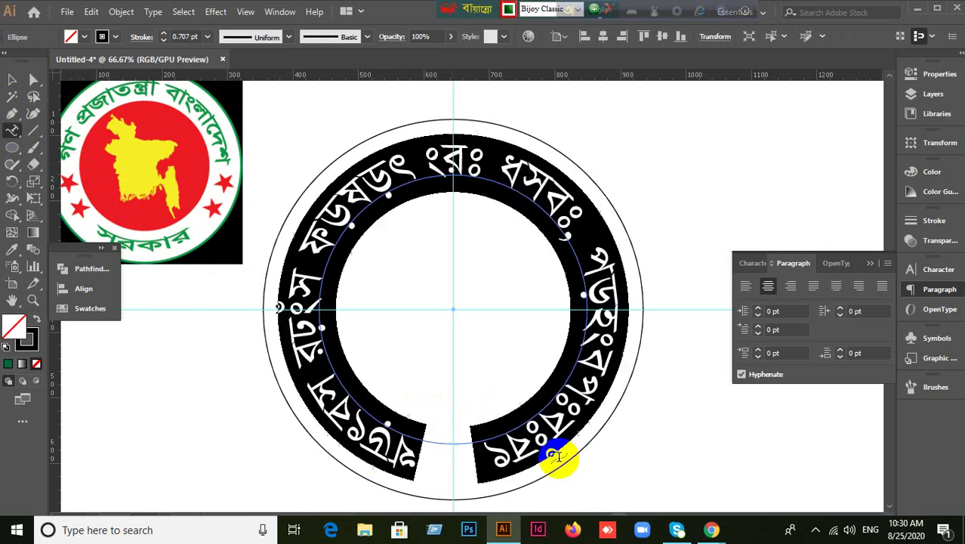
{"action": "type", "text": "স"}
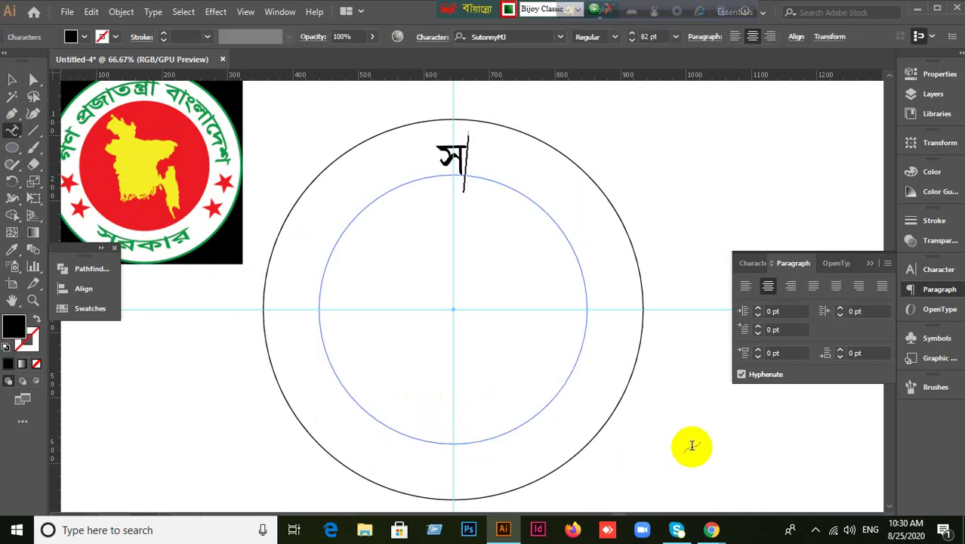
{"action": "type", "text": "রক"}
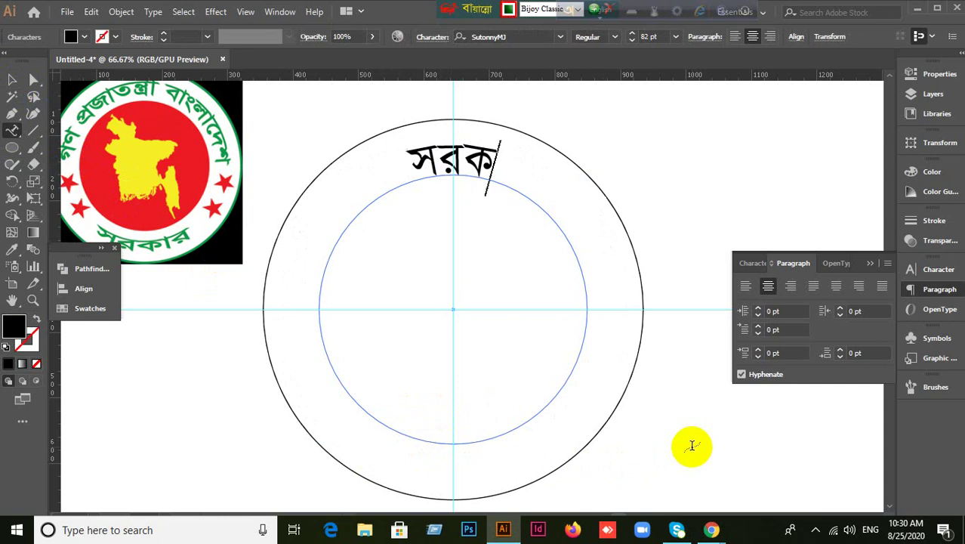
{"action": "type", "text": "ার"}
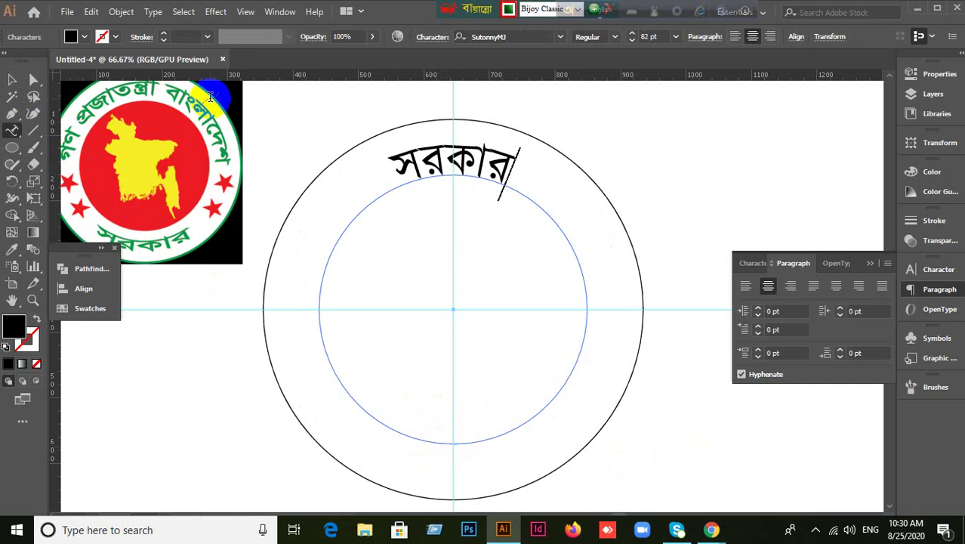
{"action": "left_click", "coordinate": [12, 80]}
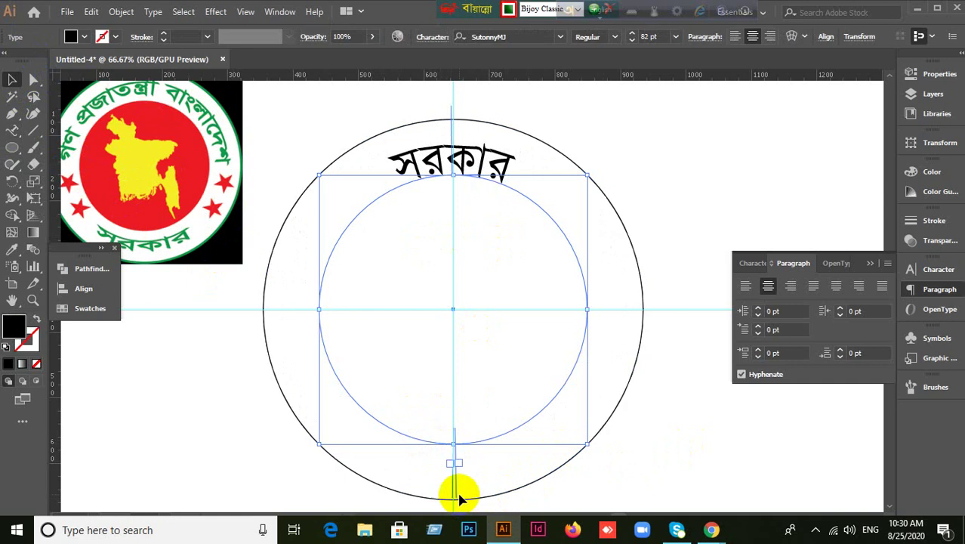
Slide the সরকার text around the circle toward the bottom.
{"action": "scroll", "coordinate": [474, 497], "scroll_direction": "up", "scroll_amount": 3}
{"action": "scroll", "coordinate": [474, 496], "scroll_direction": "down", "scroll_amount": 3}
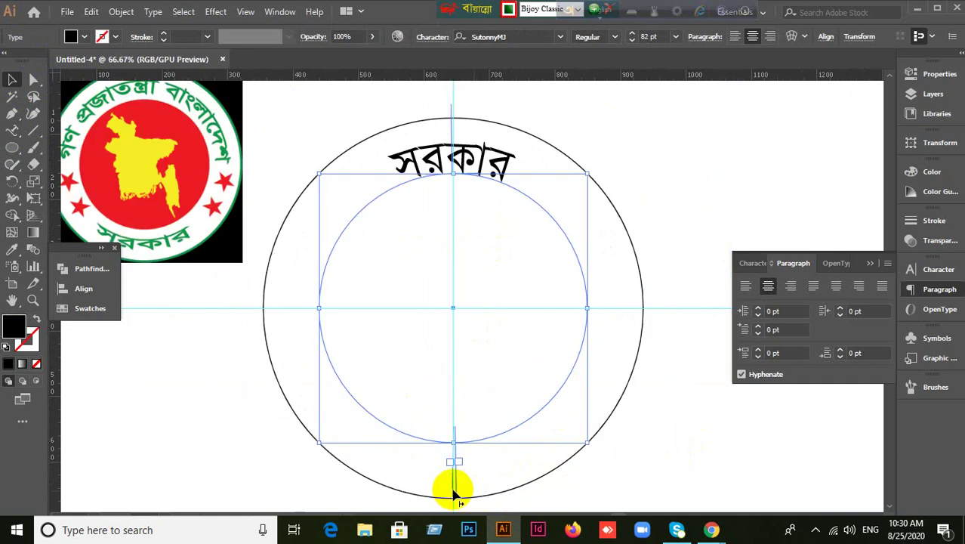
{"action": "left_click_drag", "start_coordinate": [456, 492], "coordinate": [338, 340]}
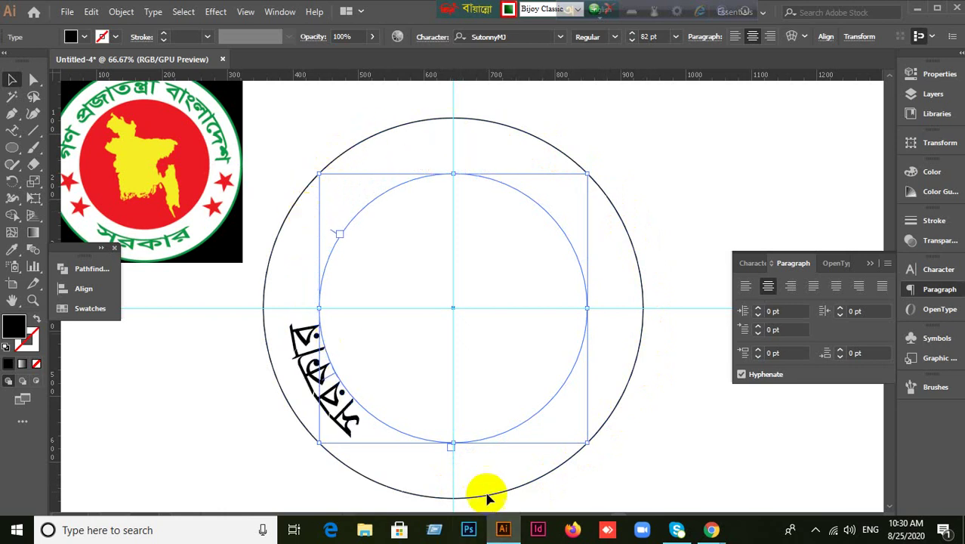
{"action": "scroll", "coordinate": [453, 473], "scroll_direction": "up", "scroll_amount": 3}
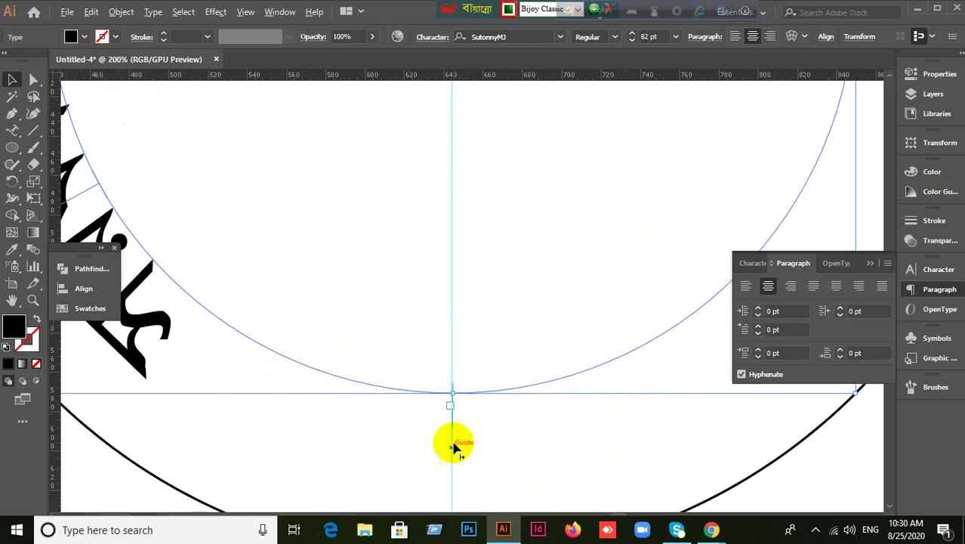
{"action": "left_click_drag", "start_coordinate": [453, 425], "coordinate": [717, 367]}
{"action": "scroll", "coordinate": [687, 400], "scroll_direction": "down", "scroll_amount": 2}
{"action": "left_click_drag", "start_coordinate": [663, 406], "coordinate": [574, 439]}
{"action": "scroll", "coordinate": [626, 433], "scroll_direction": "down", "scroll_amount": 1}
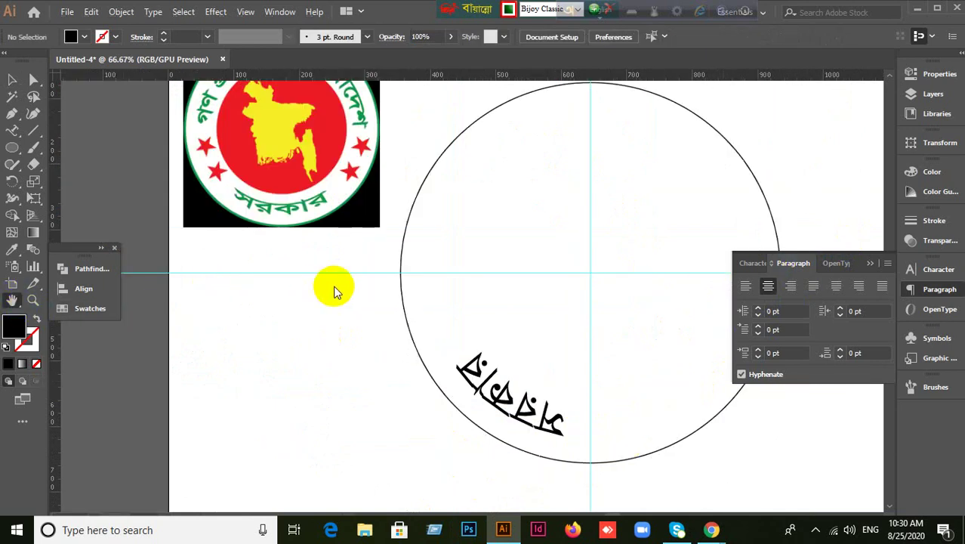
{"action": "left_click_drag", "start_coordinate": [358, 296], "coordinate": [242, 347]}
Centre the সরকার text at the bottom of the inner circle.
{"action": "left_click", "coordinate": [12, 79]}
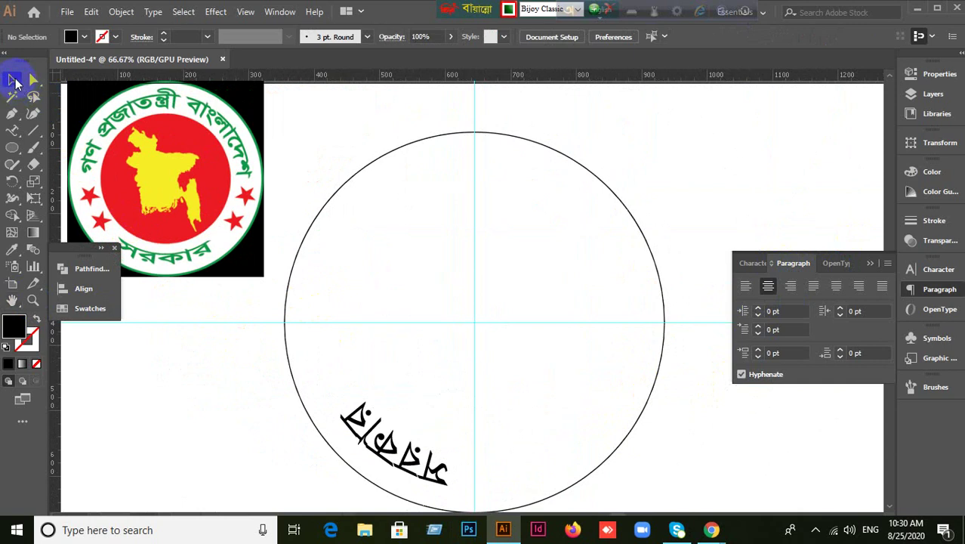
{"action": "left_click", "coordinate": [394, 457]}
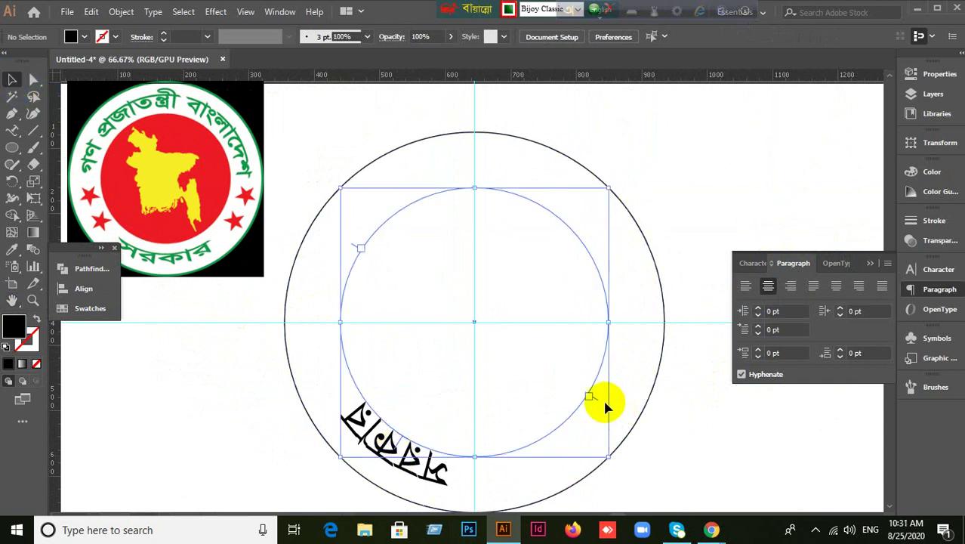
{"action": "left_click_drag", "start_coordinate": [596, 407], "coordinate": [610, 323]}
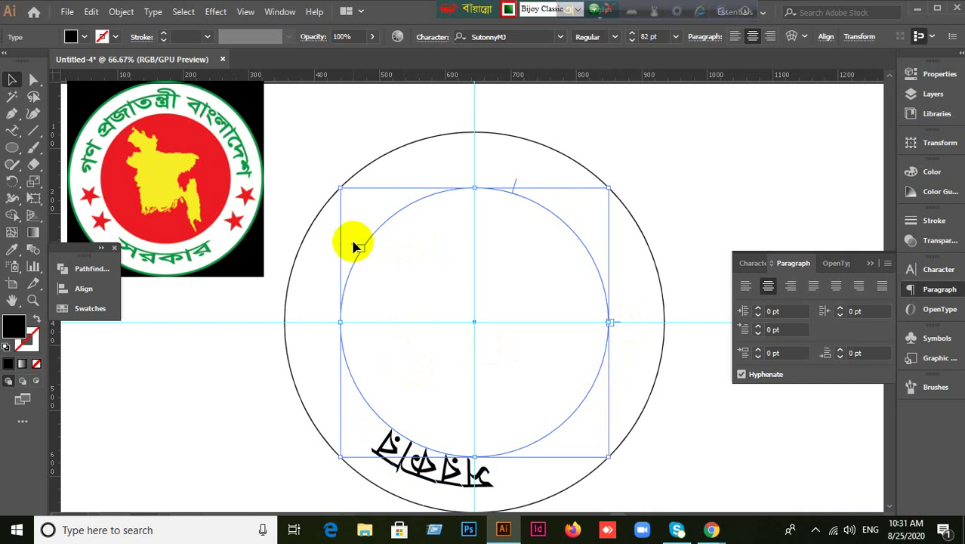
{"action": "left_click_drag", "start_coordinate": [354, 251], "coordinate": [317, 323]}
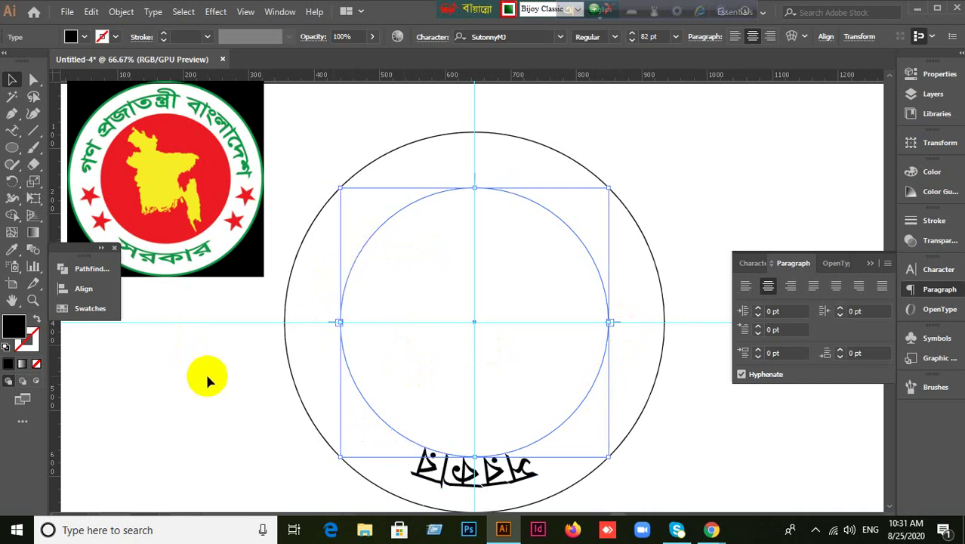
{"action": "left_click", "coordinate": [259, 412]}
Reveal the hidden green top text, delete it, and select the bottom সরকার text.
{"action": "key", "text": "ctrl+alt+3"}
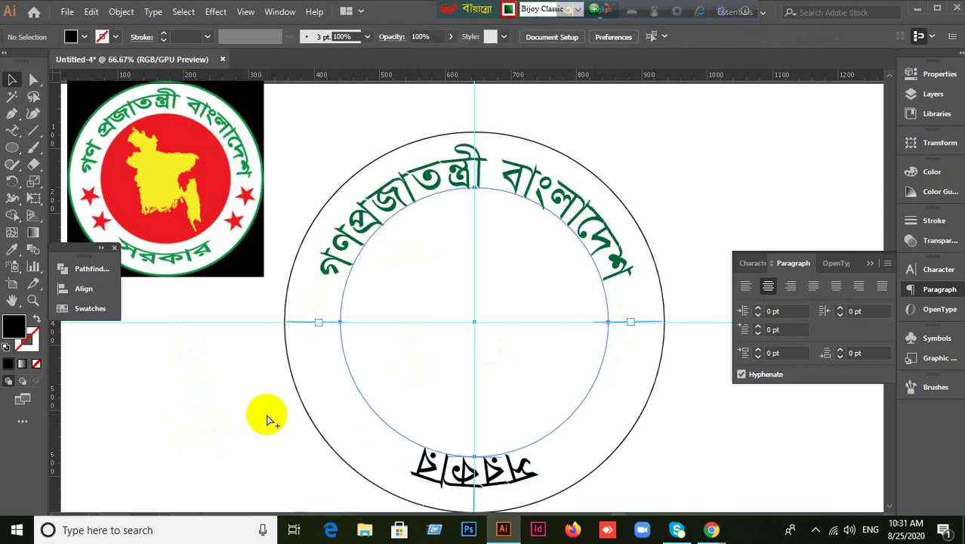
{"action": "left_click", "coordinate": [260, 409]}
{"action": "left_click_drag", "start_coordinate": [485, 472], "coordinate": [518, 489]}
{"action": "key", "text": "Escape"}
{"action": "left_click", "coordinate": [782, 464]}
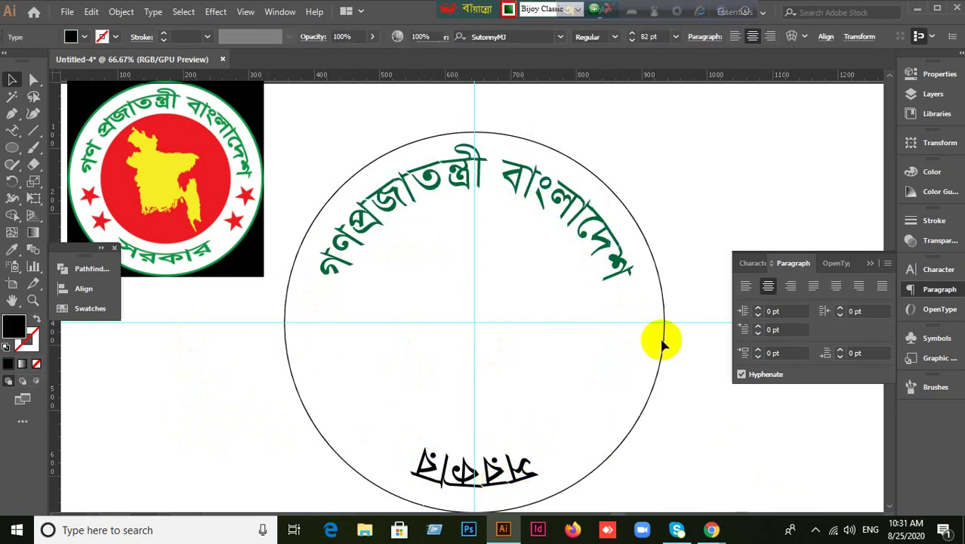
{"action": "left_click", "coordinate": [615, 265]}
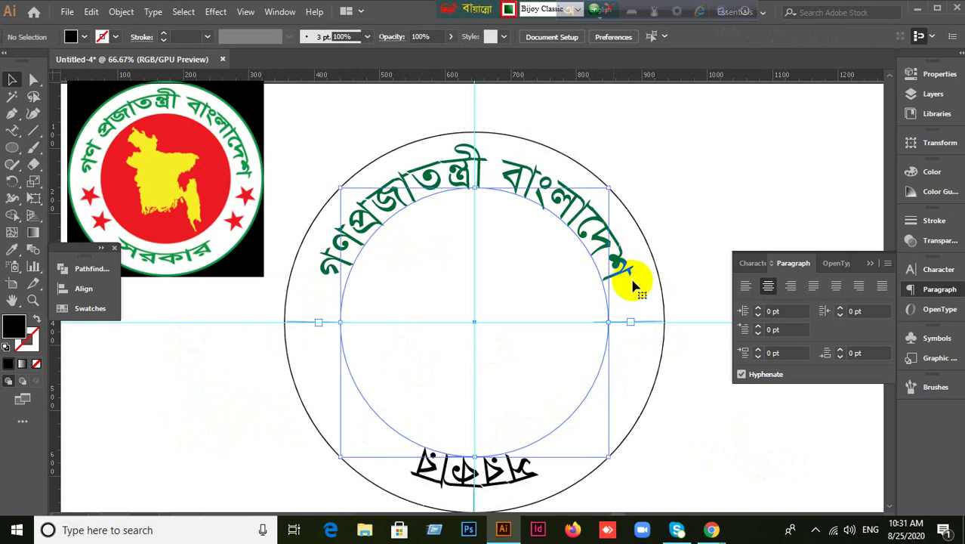
{"action": "key", "text": "Delete"}
{"action": "left_click", "coordinate": [632, 277]}
{"action": "left_click", "coordinate": [457, 480]}
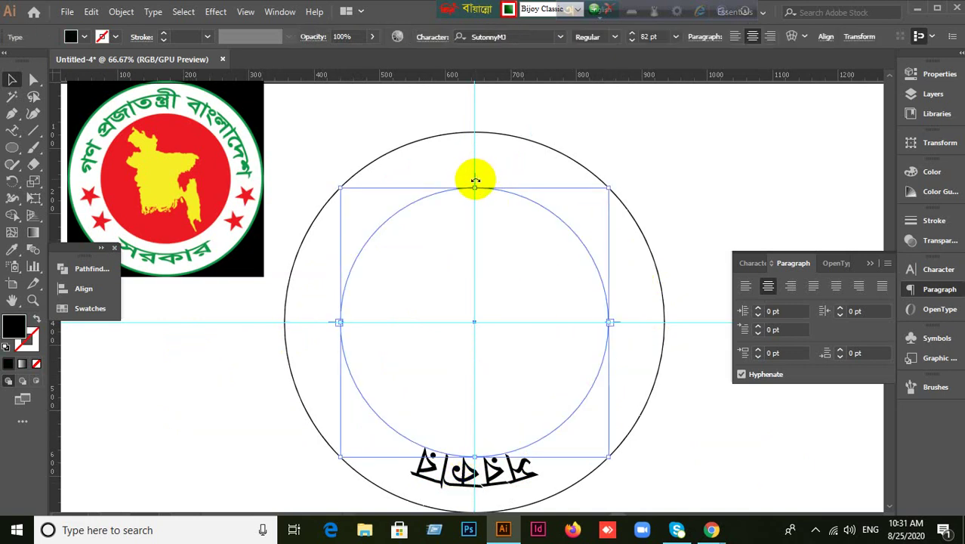
Flip সরকার across the circle so it reads upright inside the bottom arc.
{"action": "left_click_drag", "start_coordinate": [476, 181], "coordinate": [557, 440]}
{"action": "left_click_drag", "start_coordinate": [476, 178], "coordinate": [474, 445]}
{"action": "left_click_drag", "start_coordinate": [582, 432], "coordinate": [489, 210]}
{"action": "left_click_drag", "start_coordinate": [475, 181], "coordinate": [473, 452]}
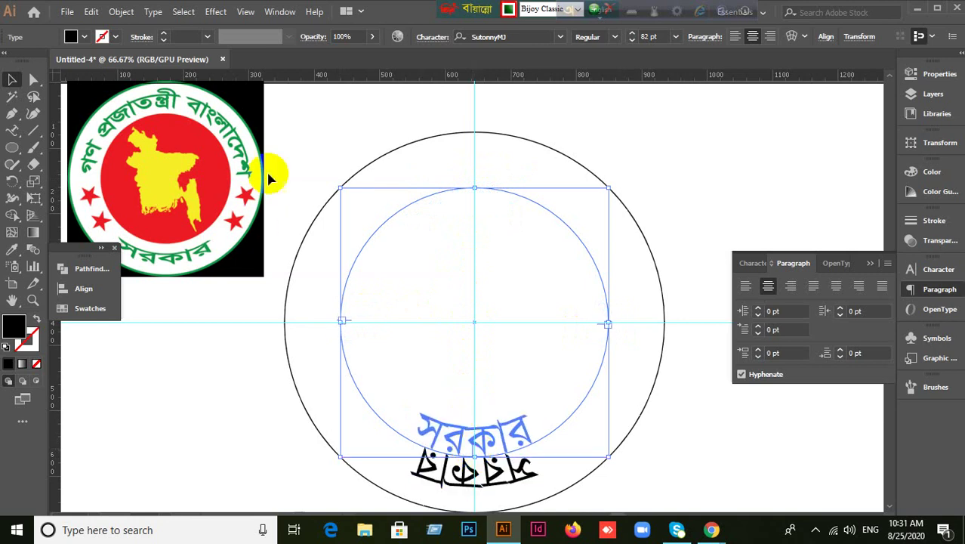
Bring back the deleted green title text on the circle.
{"action": "left_click", "coordinate": [745, 453]}
{"action": "key", "text": "ctrl+alt+3"}
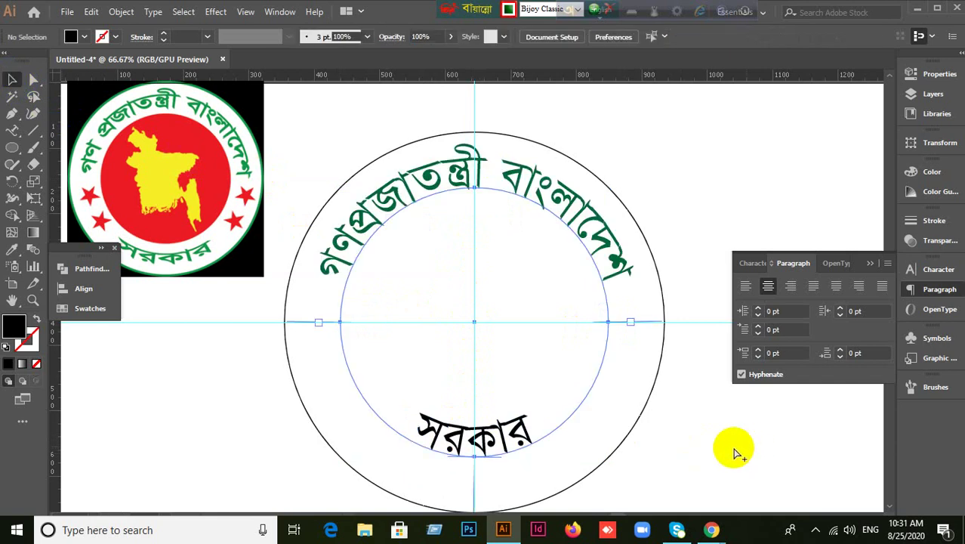
{"action": "left_click", "coordinate": [604, 210]}
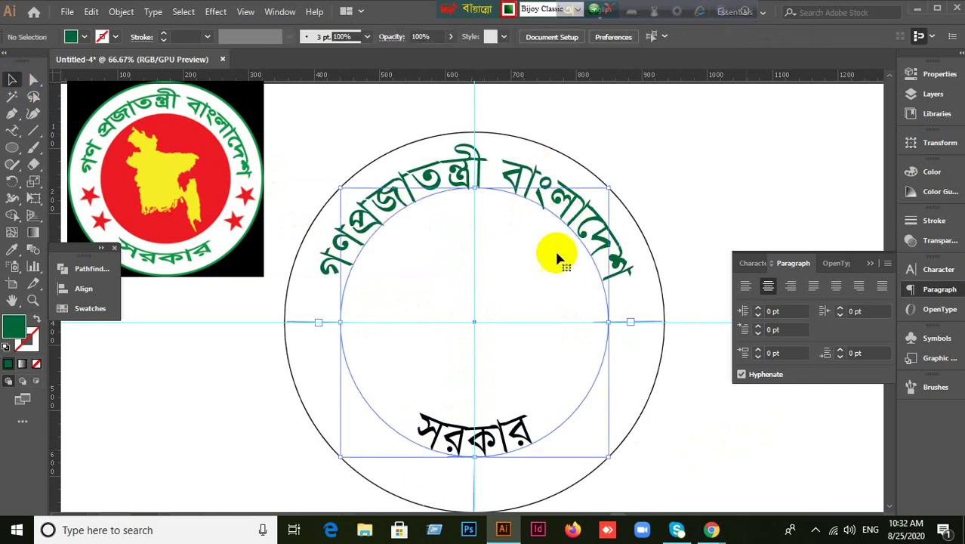
{"action": "left_click", "coordinate": [413, 418]}
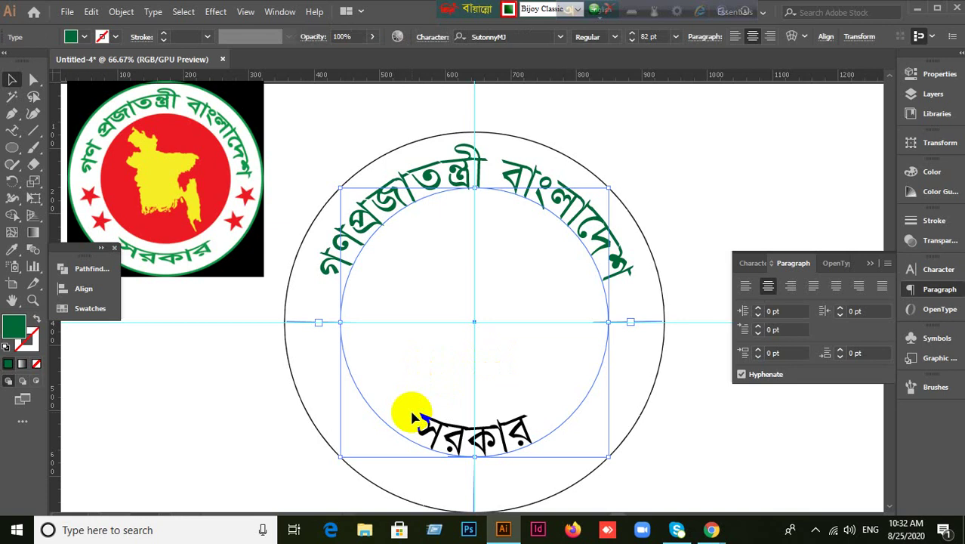
{"action": "key", "text": "ctrl+z"}
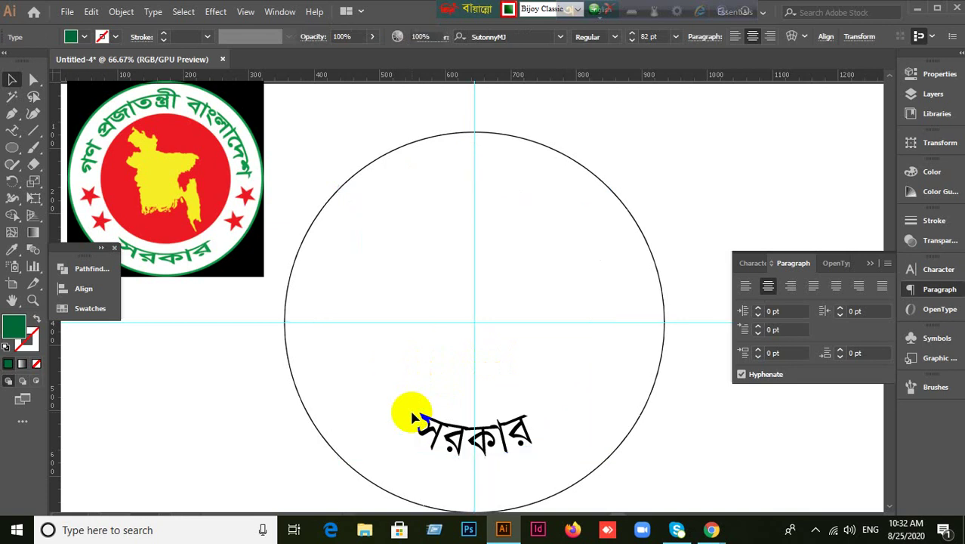
{"action": "key", "text": "ctrl+shift+z"}
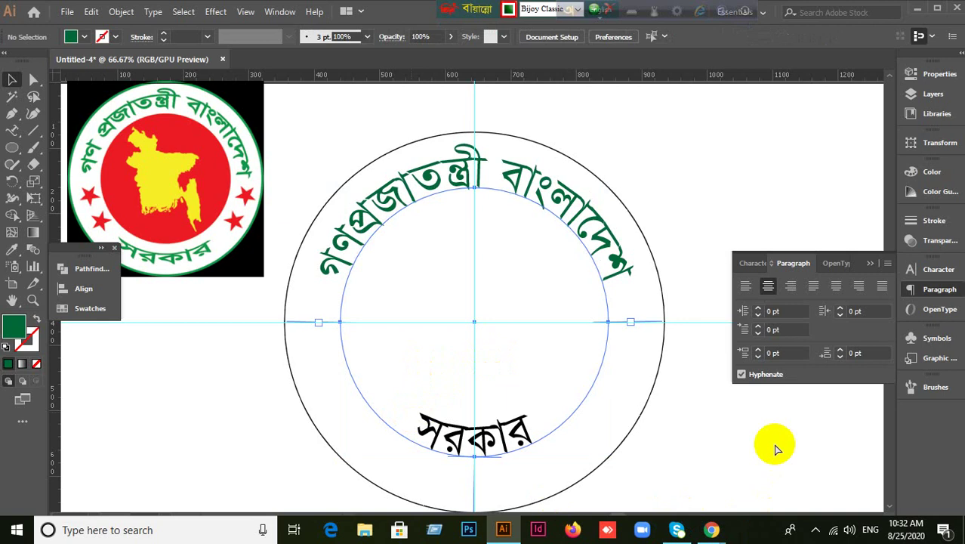
Delete the bottom সরকার text and the inner circle.
{"action": "left_click", "coordinate": [502, 426]}
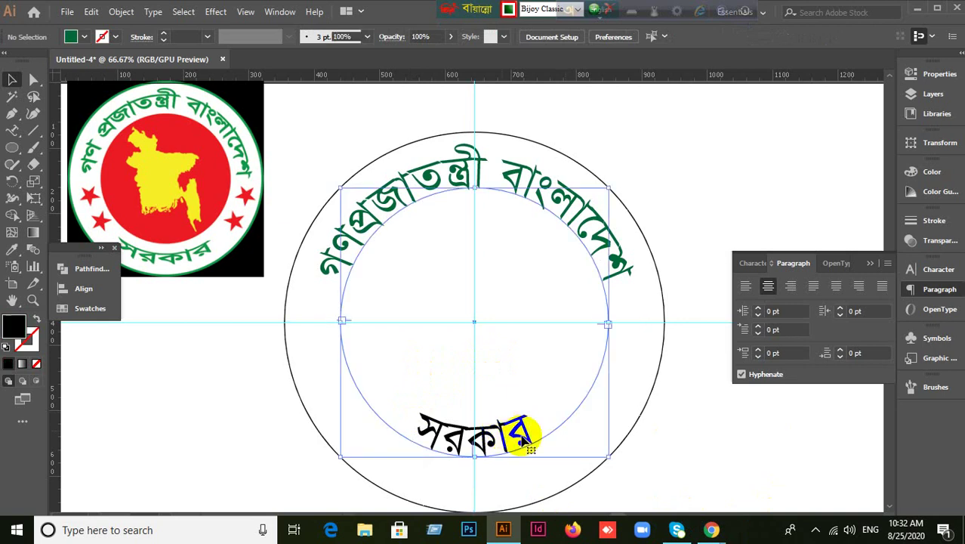
{"action": "key", "text": "Delete"}
{"action": "left_click_drag", "start_coordinate": [584, 435], "coordinate": [712, 455]}
{"action": "key", "text": "Delete"}
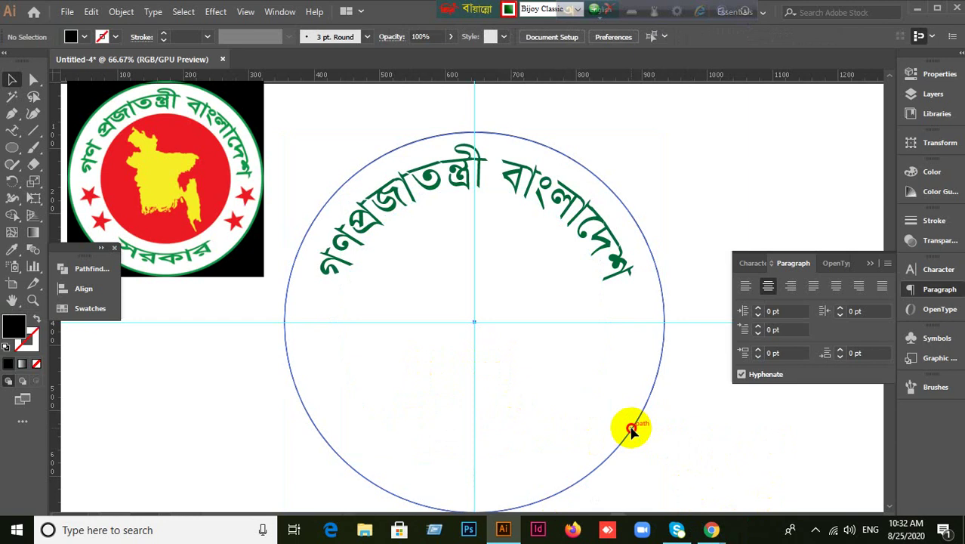
Copy the outer circle inward as a smaller 544 px concentric circle.
{"action": "left_click", "coordinate": [631, 429]}
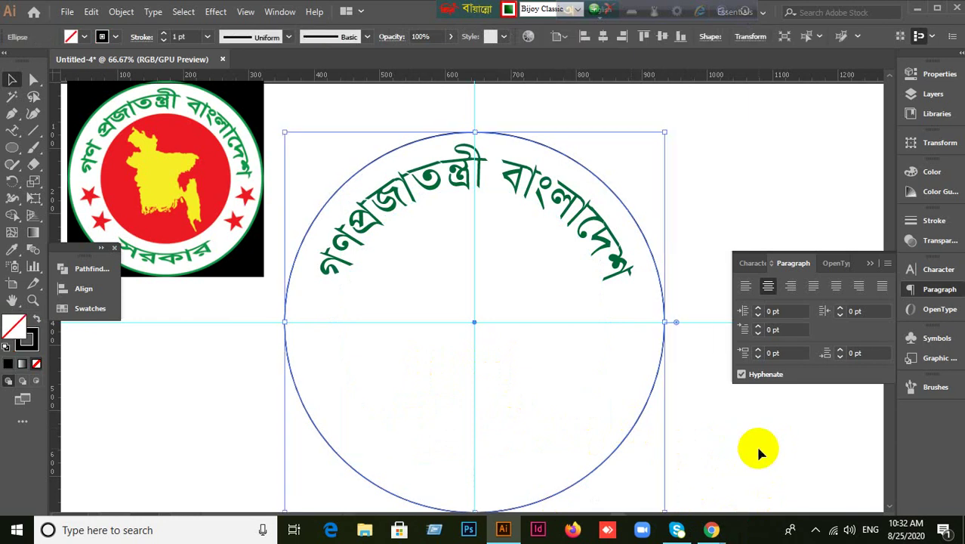
{"action": "scroll", "coordinate": [736, 417], "scroll_direction": "down", "scroll_amount": 2}
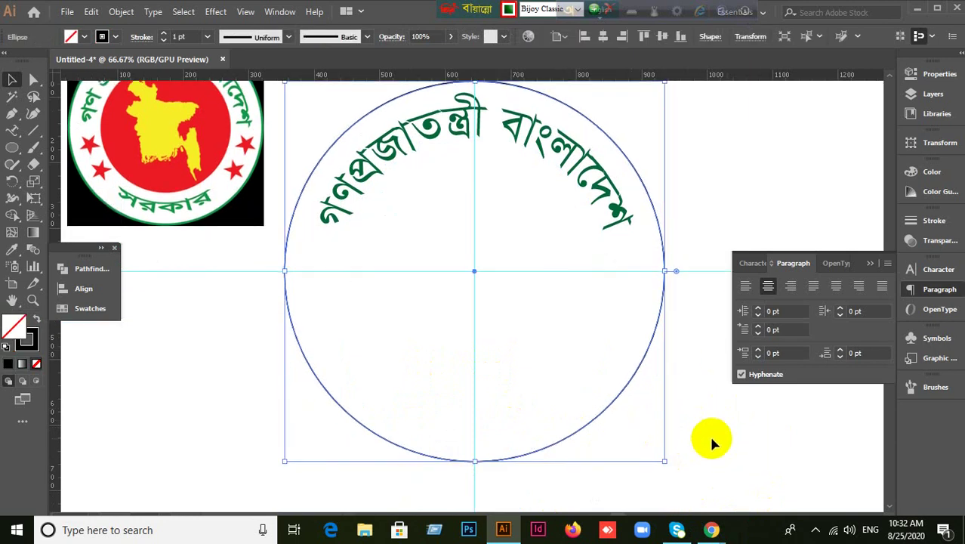
{"action": "scroll", "coordinate": [712, 441], "scroll_direction": "up", "scroll_amount": 1}
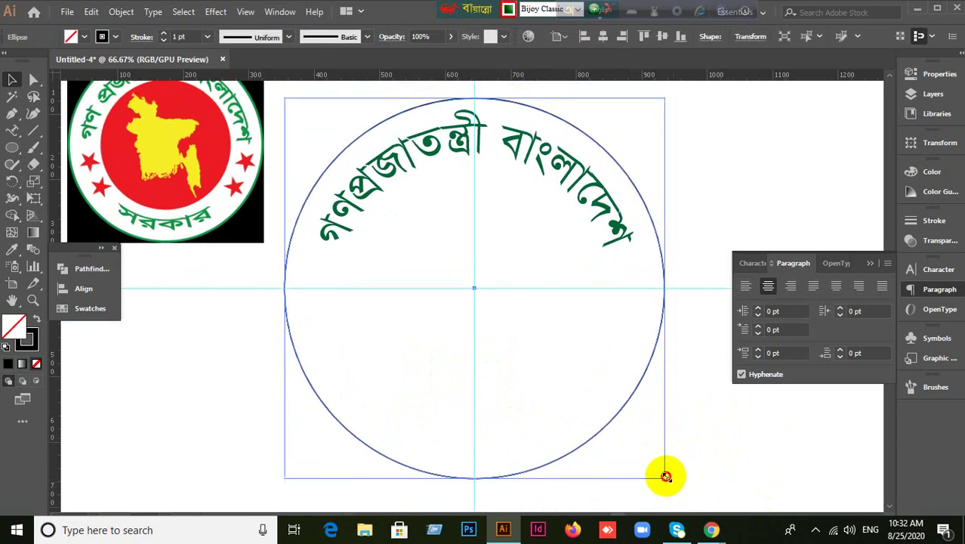
{"action": "left_click_drag", "start_coordinate": [666, 476], "coordinate": [660, 468]}
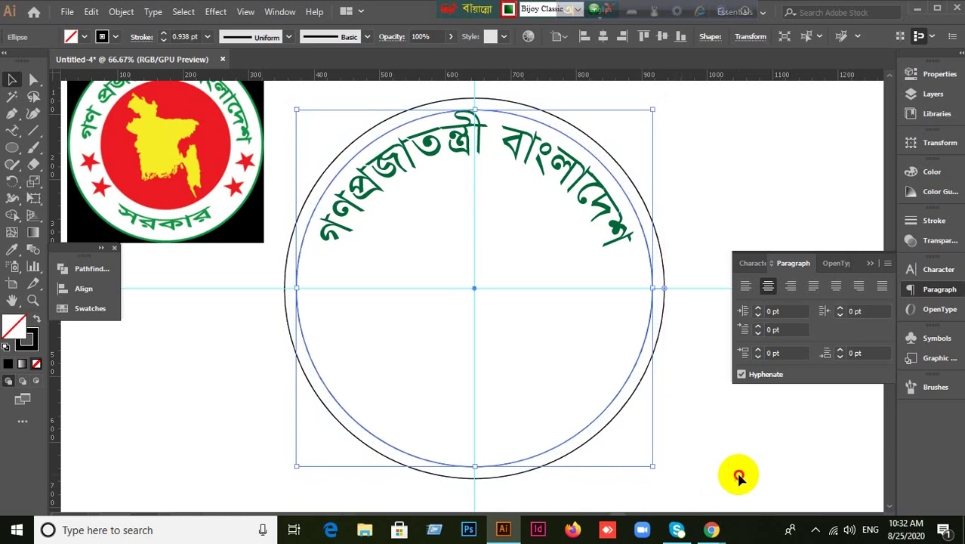
Delete the green গণপ্রজাতন্ত্রী বাংলাদেশ arc text.
{"action": "left_click", "coordinate": [736, 475]}
{"action": "left_click", "coordinate": [456, 144]}
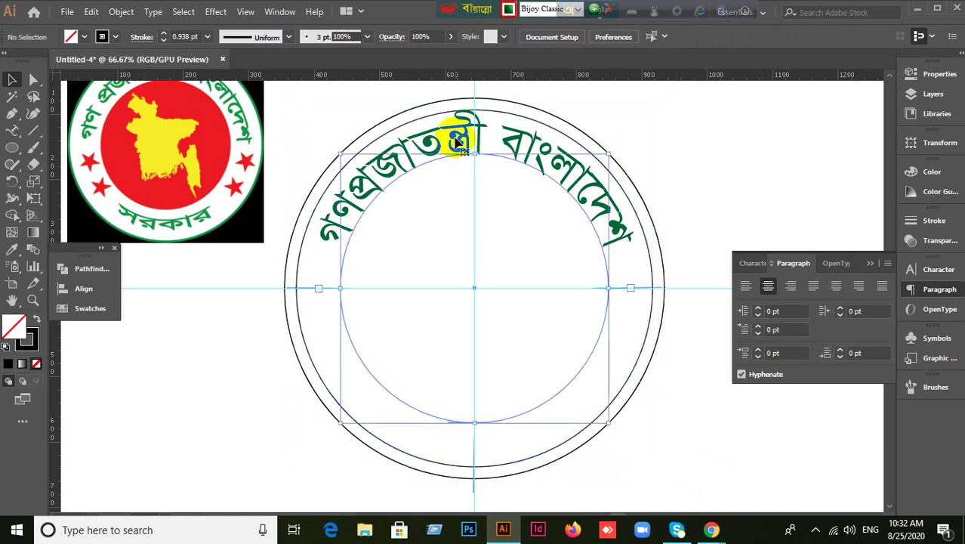
{"action": "key", "text": "Delete"}
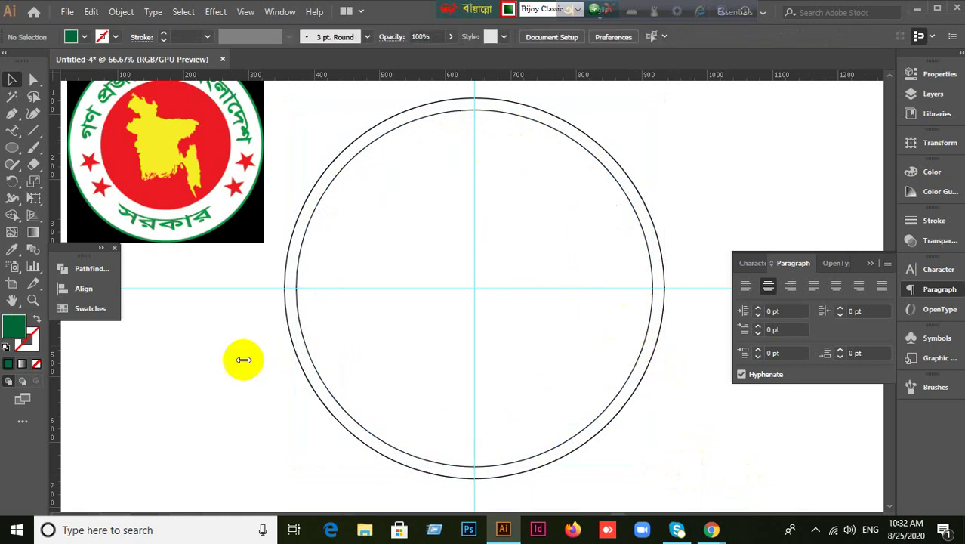
{"action": "left_click_drag", "start_coordinate": [15, 136], "coordinate": [79, 168]}
Type সরকার as path text on the inner circle, starting from its bottom.
{"action": "left_click", "coordinate": [13, 80]}
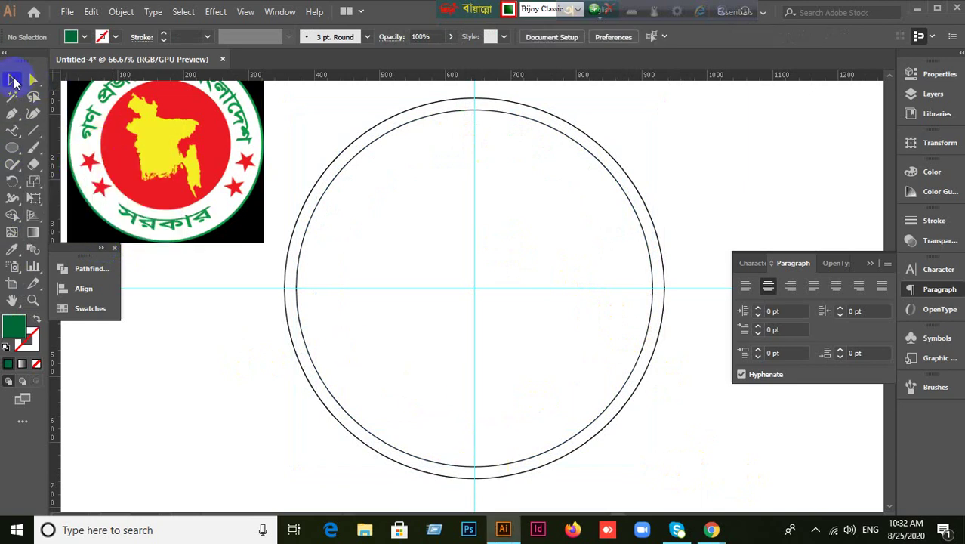
{"action": "left_click", "coordinate": [407, 454]}
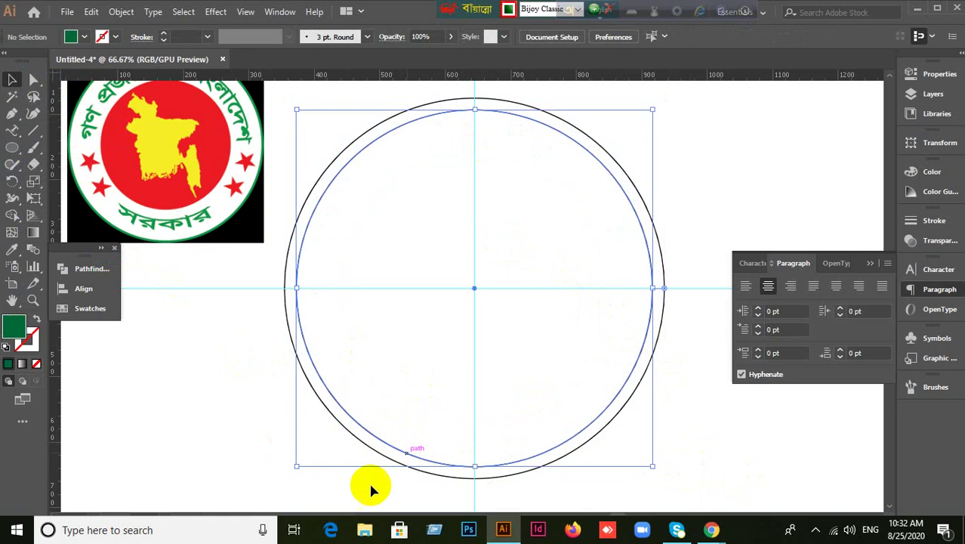
{"action": "left_click_drag", "start_coordinate": [11, 135], "coordinate": [84, 167]}
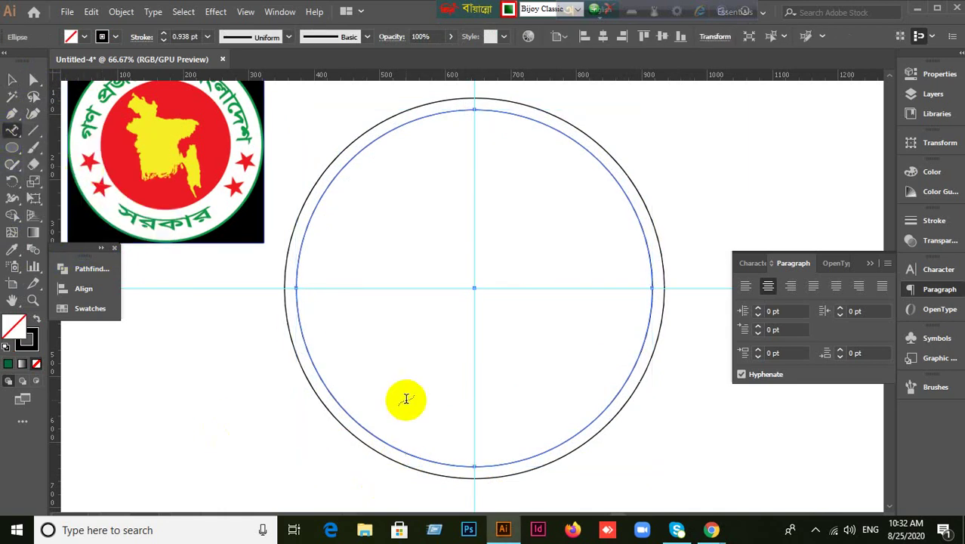
{"action": "left_click", "coordinate": [473, 465]}
{"action": "key", "text": "ctrl+v"}
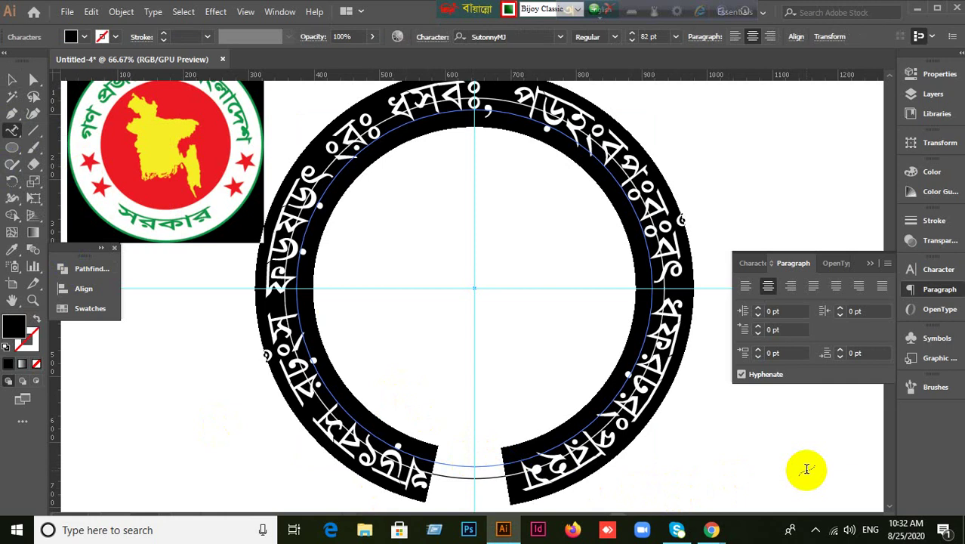
{"action": "type", "text": "সরকার"}
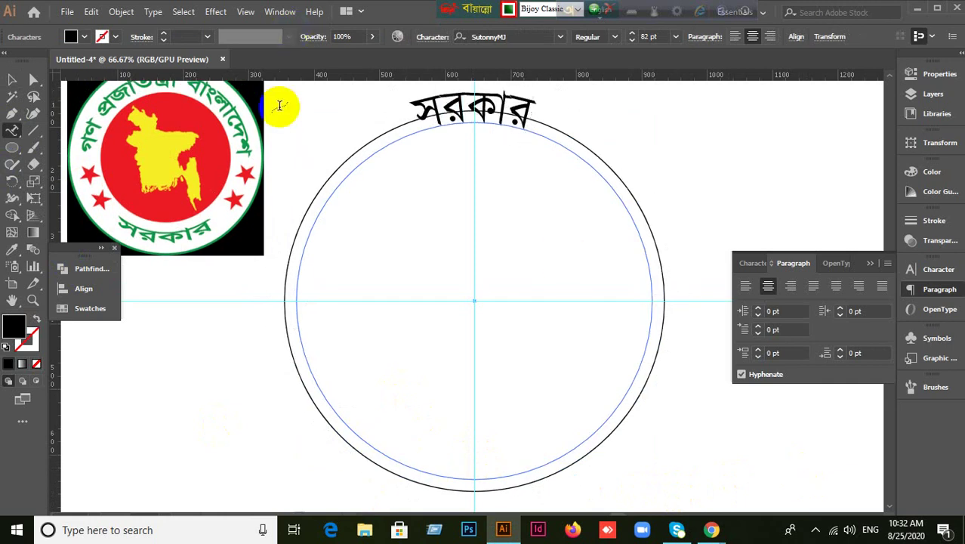
Shift the সরকার text's start point along the circle and left-align it.
{"action": "left_click", "coordinate": [13, 81]}
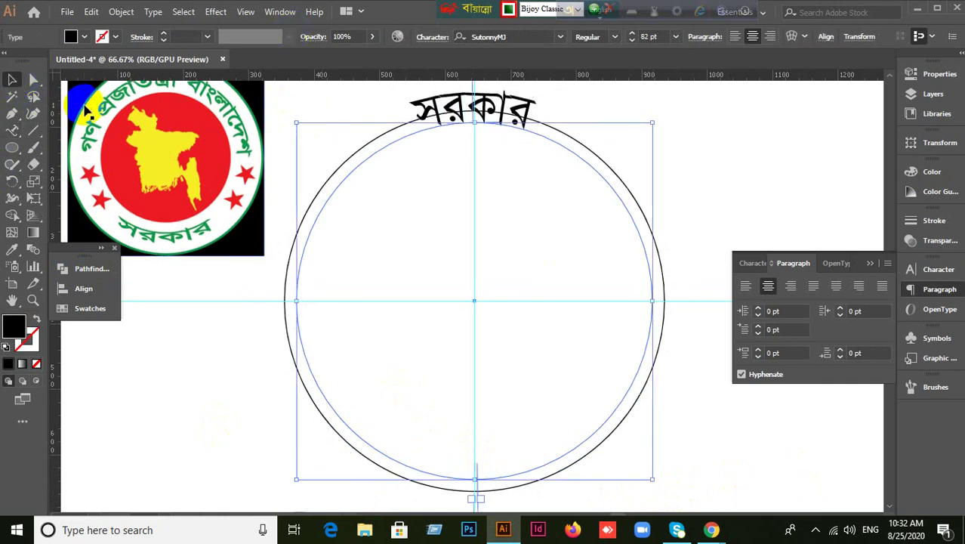
{"action": "scroll", "coordinate": [512, 239], "scroll_direction": "up", "scroll_amount": 1}
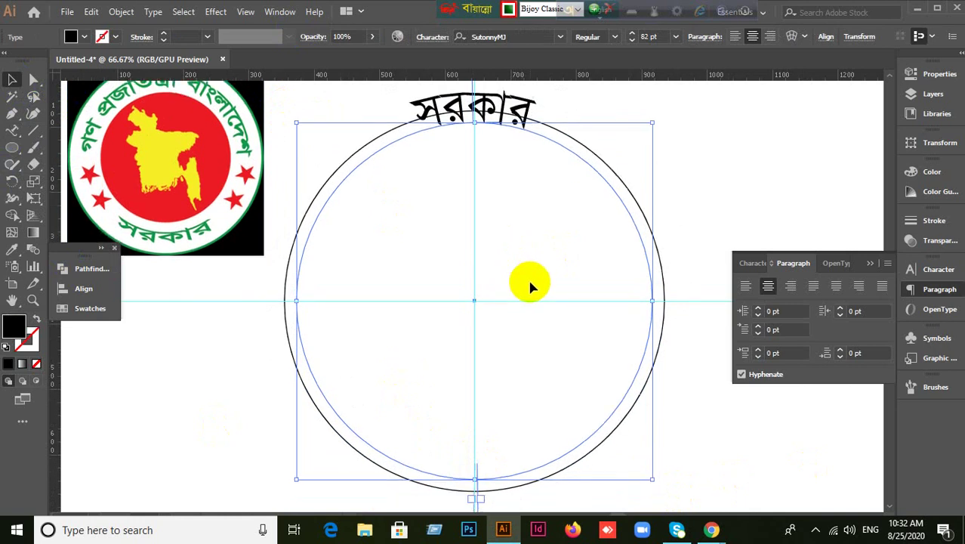
{"action": "scroll", "coordinate": [500, 148], "scroll_direction": "up", "scroll_amount": 1}
{"action": "scroll", "coordinate": [501, 122], "scroll_direction": "down", "scroll_amount": 1}
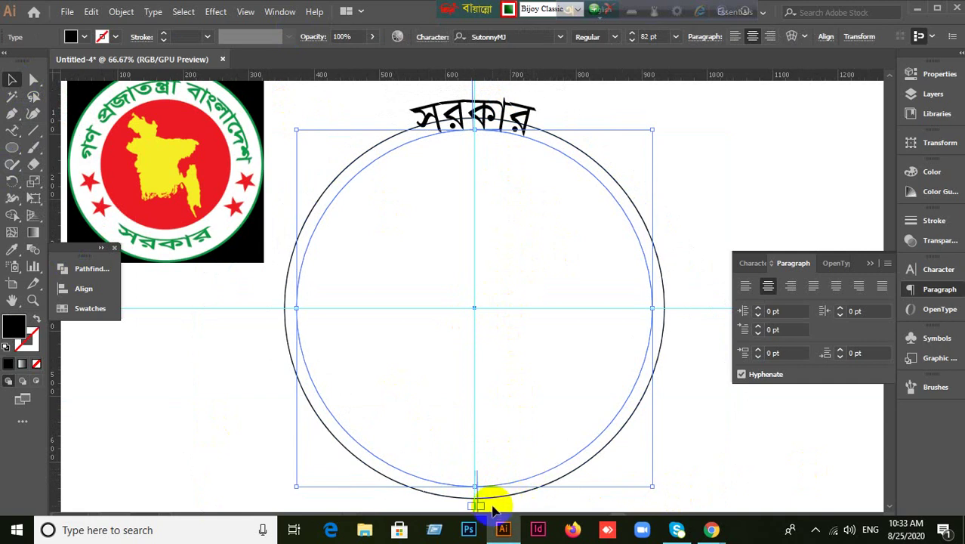
{"action": "left_click_drag", "start_coordinate": [490, 513], "coordinate": [510, 540]}
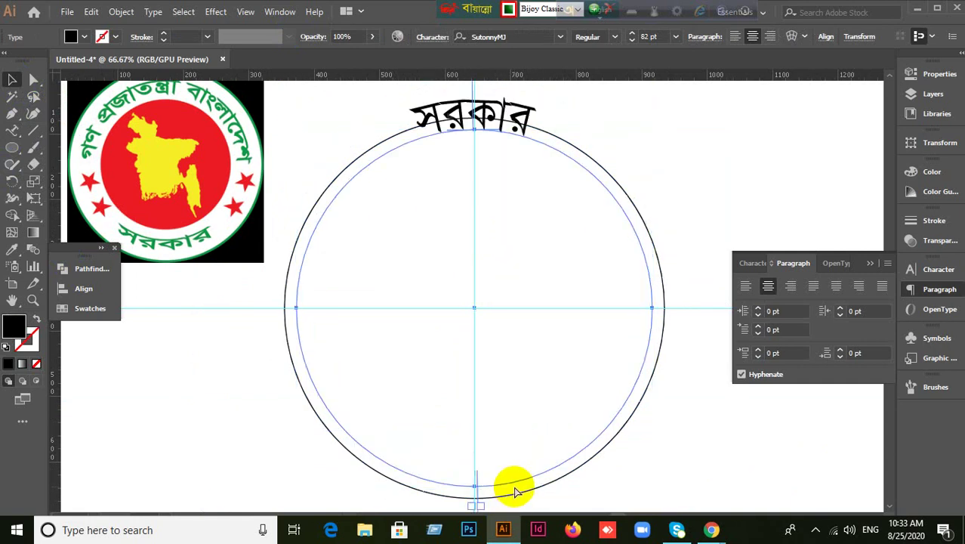
{"action": "scroll", "coordinate": [194, 302], "scroll_direction": "down", "scroll_amount": 5}
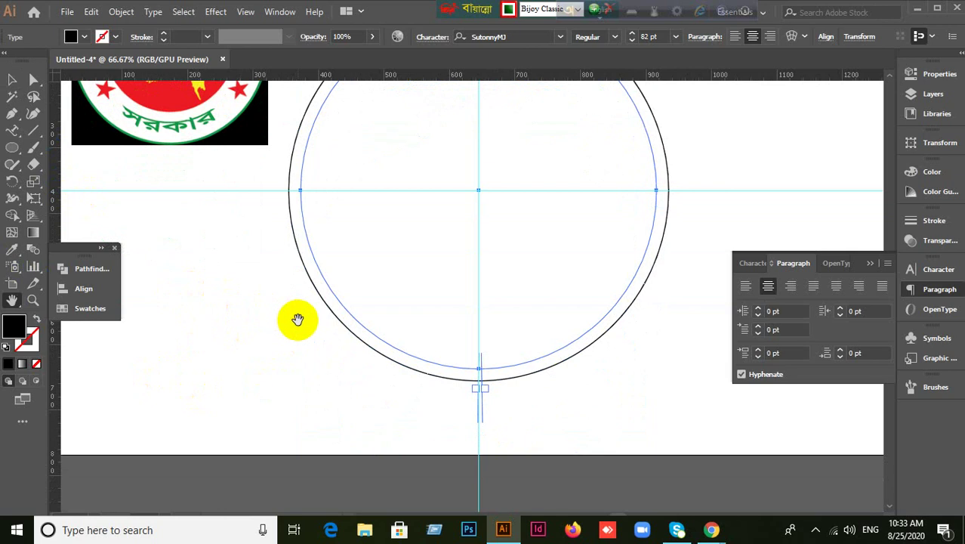
{"action": "left_click", "coordinate": [14, 82]}
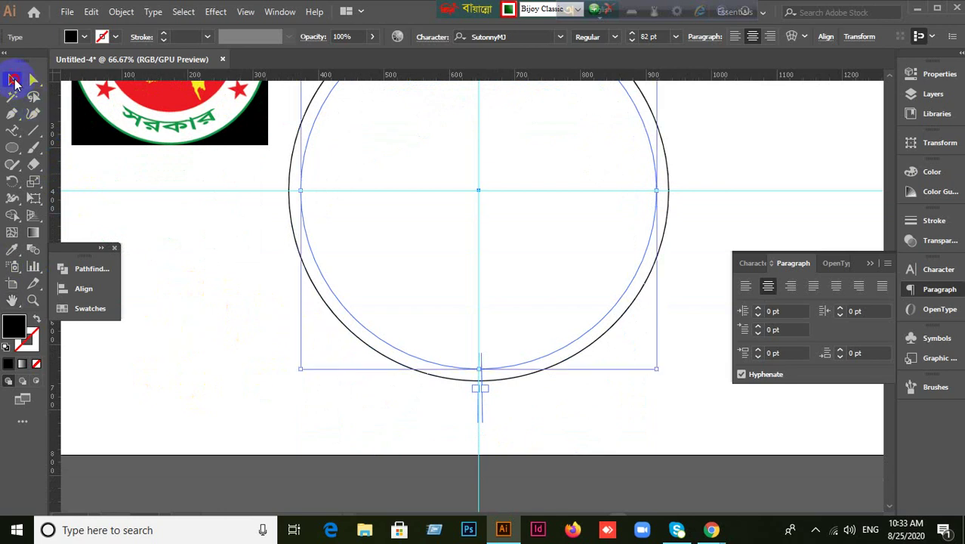
{"action": "left_click", "coordinate": [746, 286]}
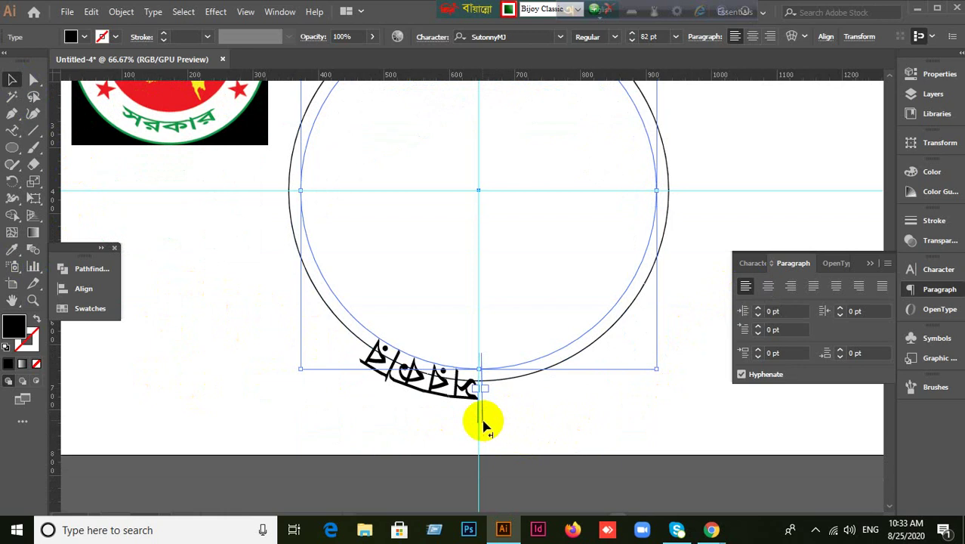
Slide the সরকার text's end point and body around the circle toward the right.
{"action": "left_click", "coordinate": [483, 424]}
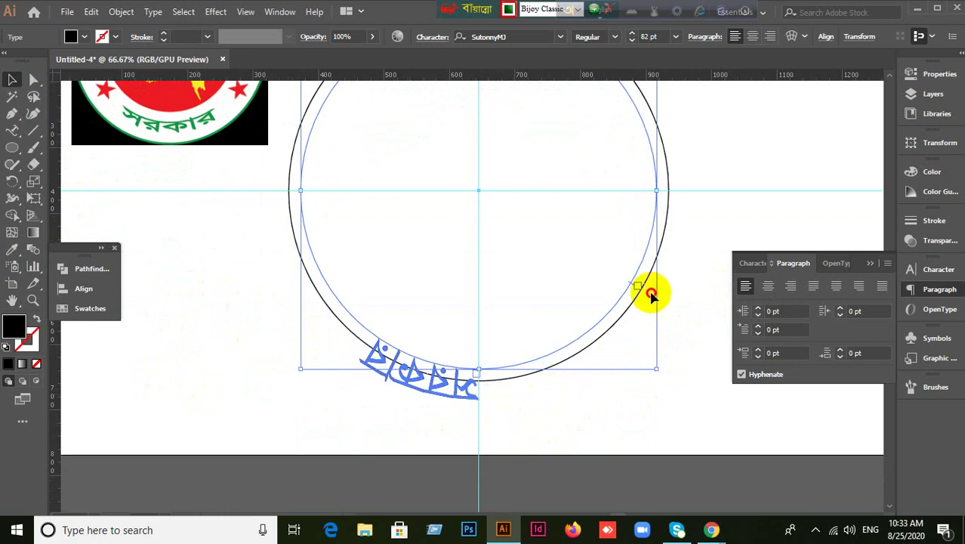
{"action": "left_click_drag", "start_coordinate": [663, 222], "coordinate": [663, 192]}
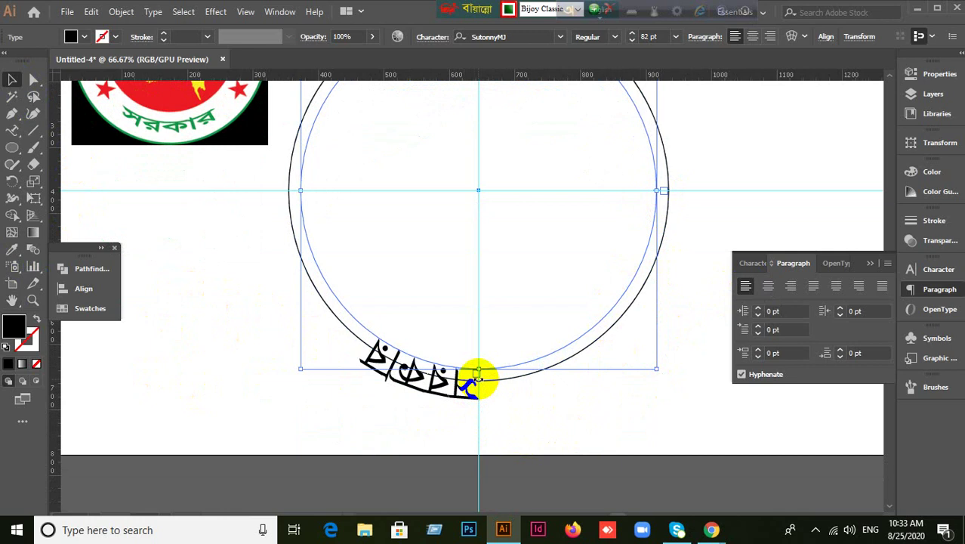
{"action": "scroll", "coordinate": [487, 391], "scroll_direction": "up", "scroll_amount": 2}
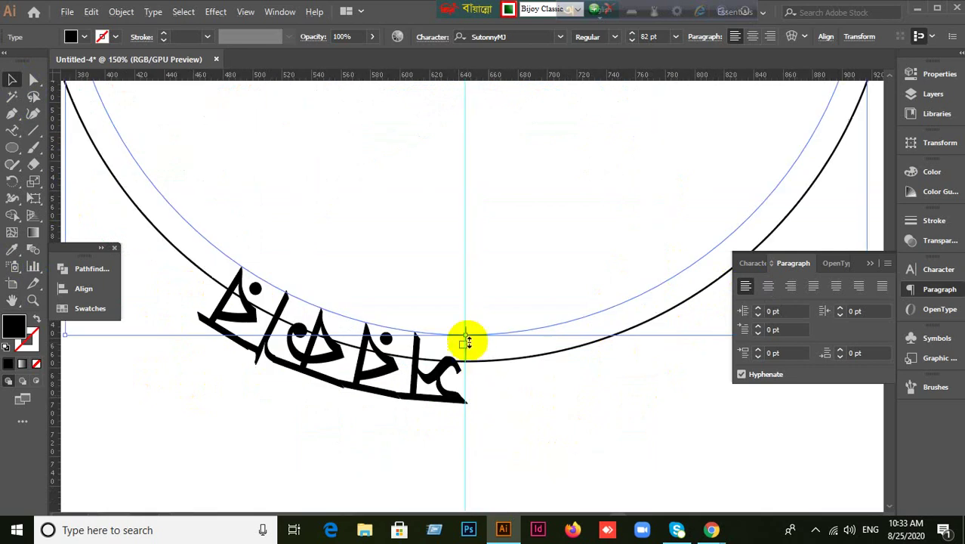
{"action": "scroll", "coordinate": [466, 335], "scroll_direction": "up", "scroll_amount": 5}
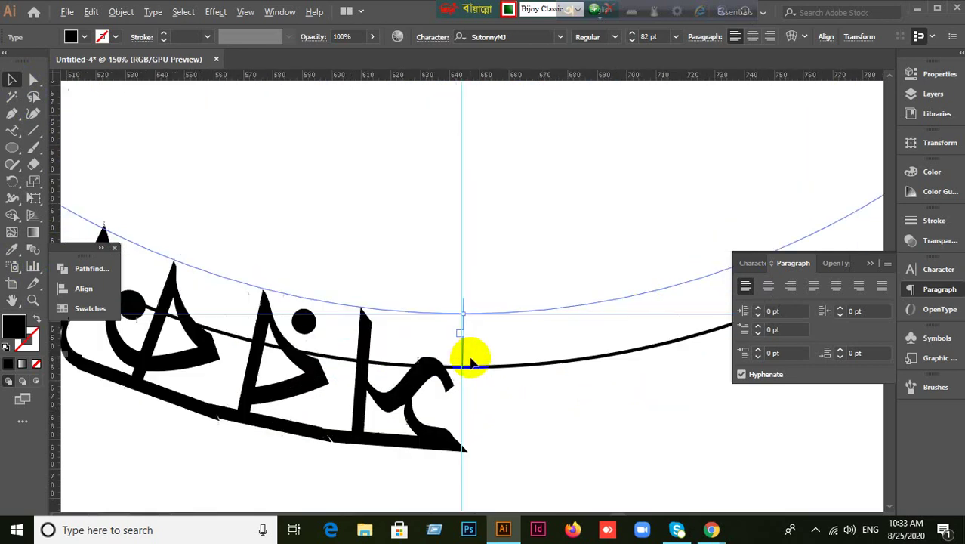
{"action": "left_click_drag", "start_coordinate": [444, 370], "coordinate": [632, 387]}
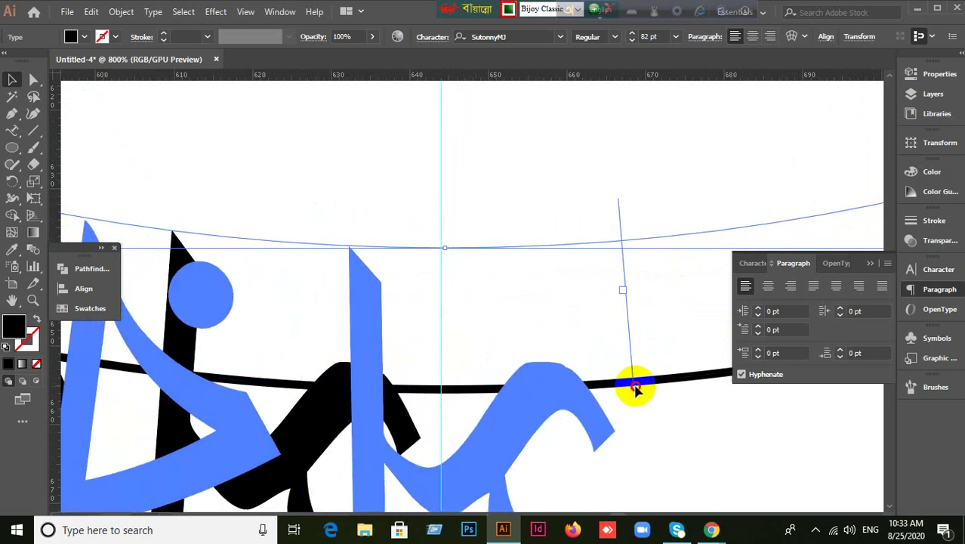
{"action": "scroll", "coordinate": [631, 387], "scroll_direction": "down", "scroll_amount": 2}
{"action": "scroll", "coordinate": [616, 447], "scroll_direction": "down", "scroll_amount": 2}
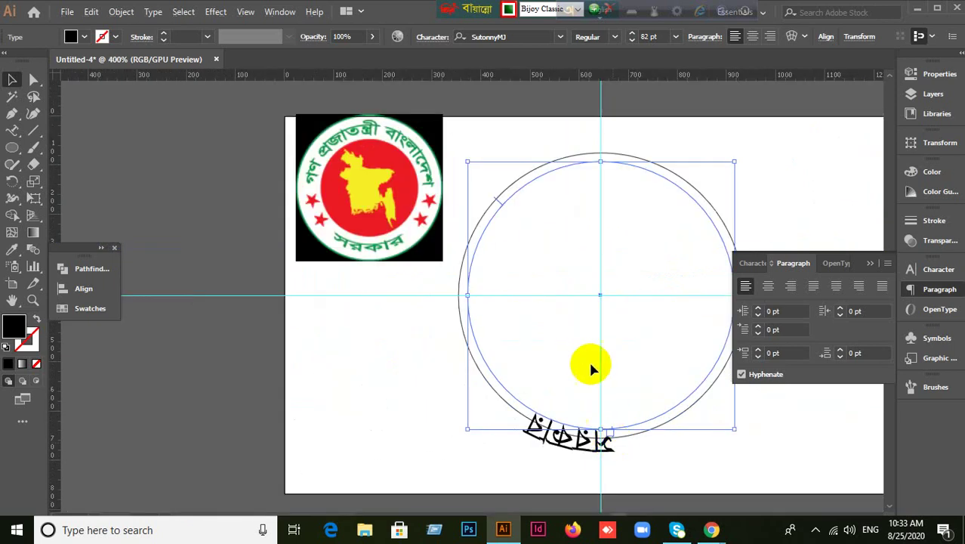
{"action": "left_click", "coordinate": [868, 262]}
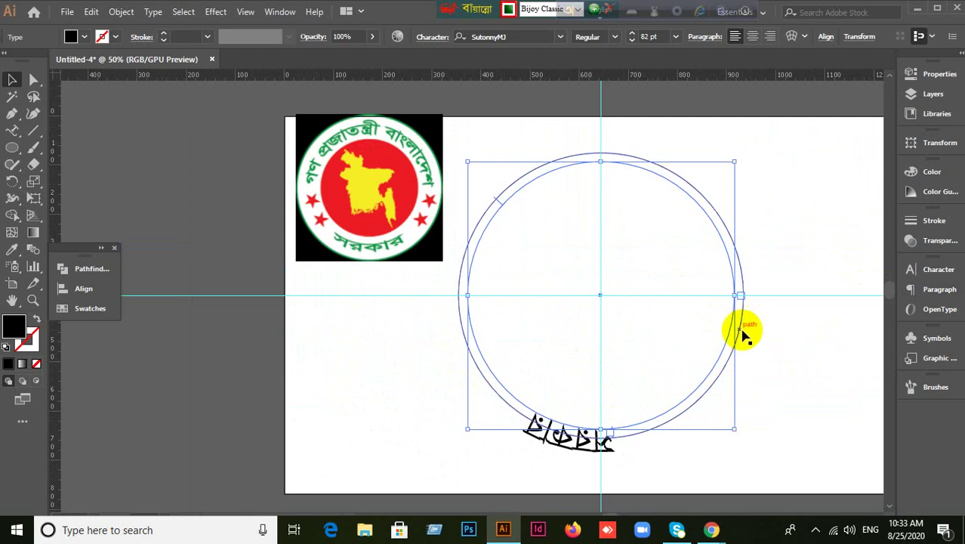
Move the সরকার text's start point so the text sits along the circle's right side.
{"action": "scroll", "coordinate": [743, 327], "scroll_direction": "up", "scroll_amount": 2}
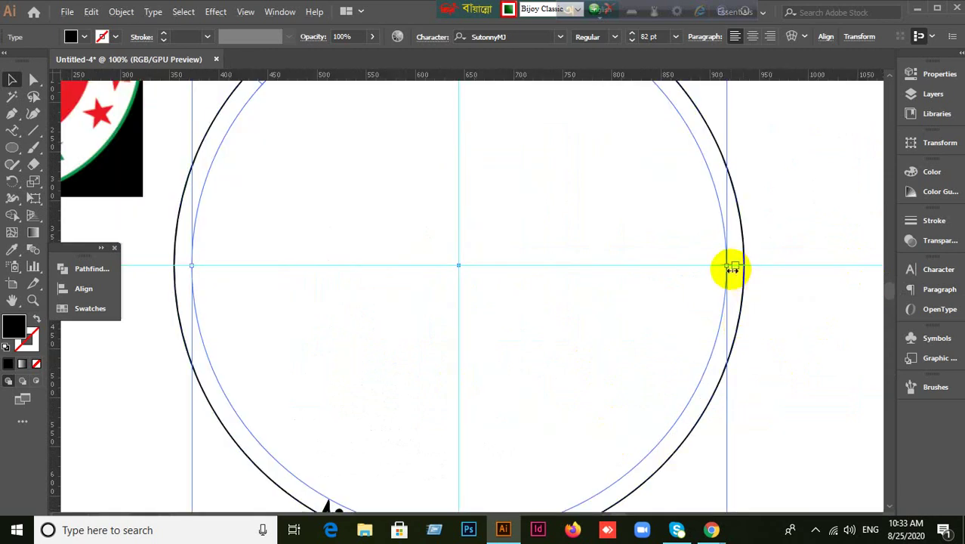
{"action": "scroll", "coordinate": [731, 268], "scroll_direction": "up", "scroll_amount": 3}
{"action": "left_click_drag", "start_coordinate": [742, 219], "coordinate": [719, 136]}
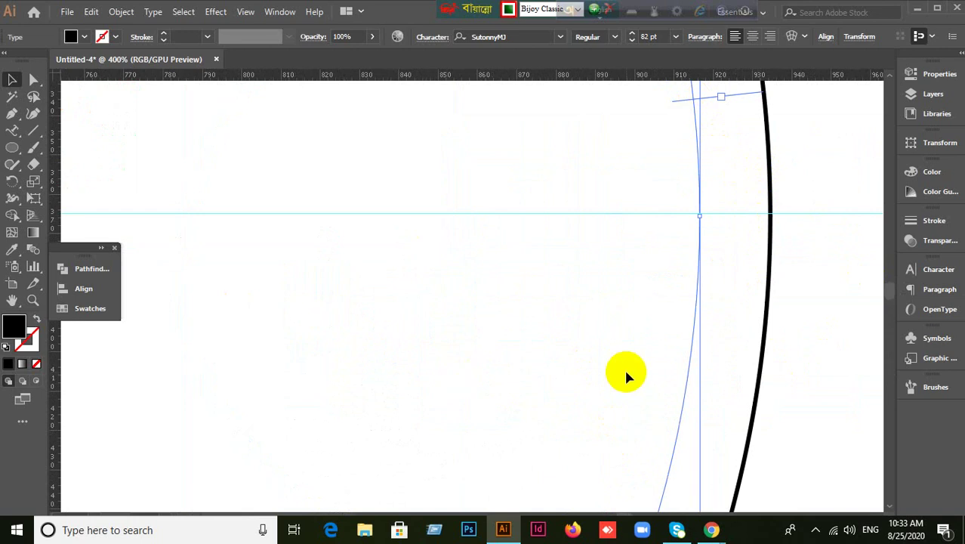
{"action": "scroll", "coordinate": [623, 367], "scroll_direction": "down", "scroll_amount": 4}
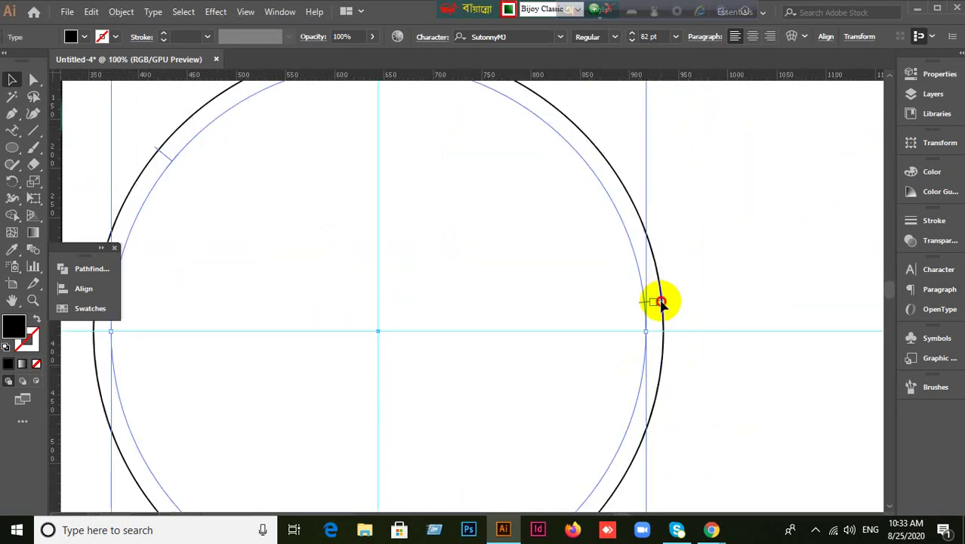
{"action": "left_click_drag", "start_coordinate": [659, 302], "coordinate": [111, 323]}
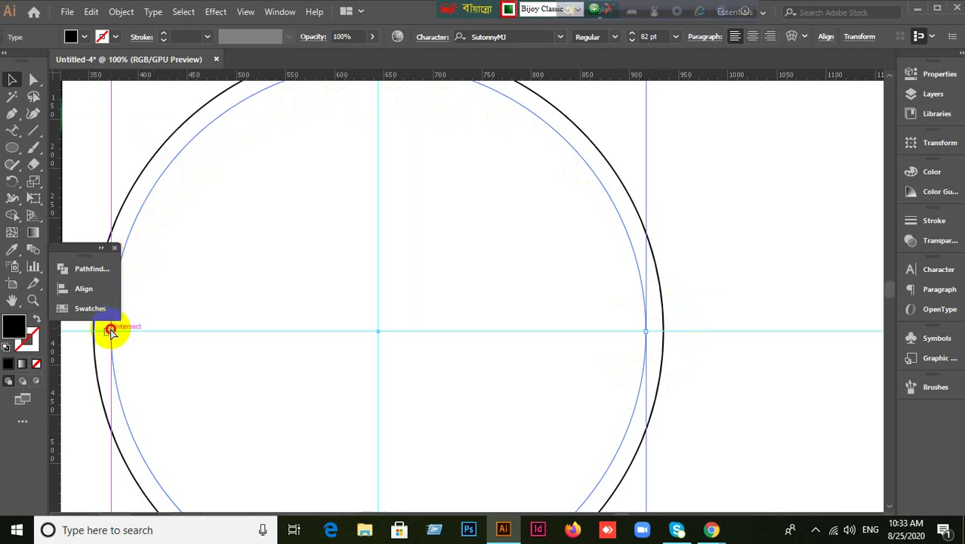
{"action": "scroll", "coordinate": [574, 431], "scroll_direction": "down", "scroll_amount": 5}
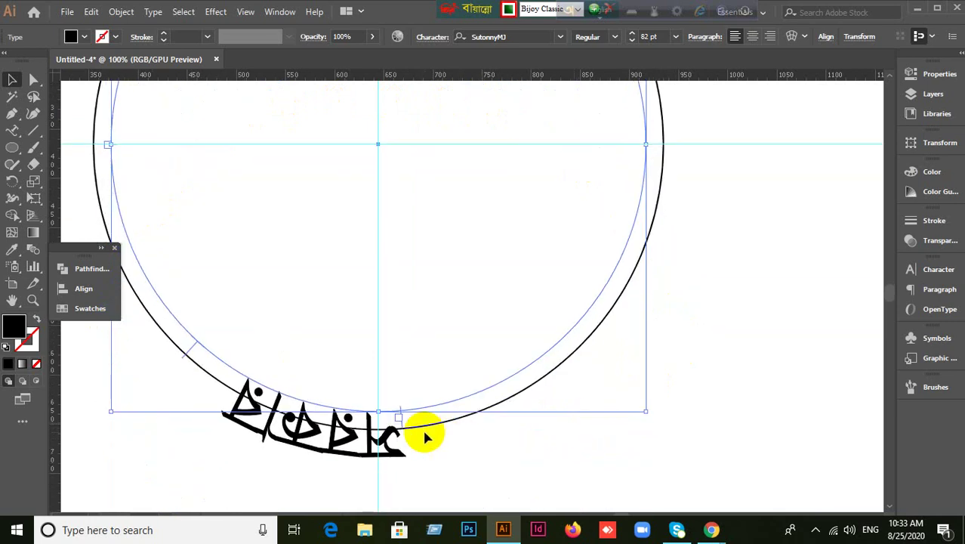
{"action": "left_click_drag", "start_coordinate": [405, 425], "coordinate": [677, 147]}
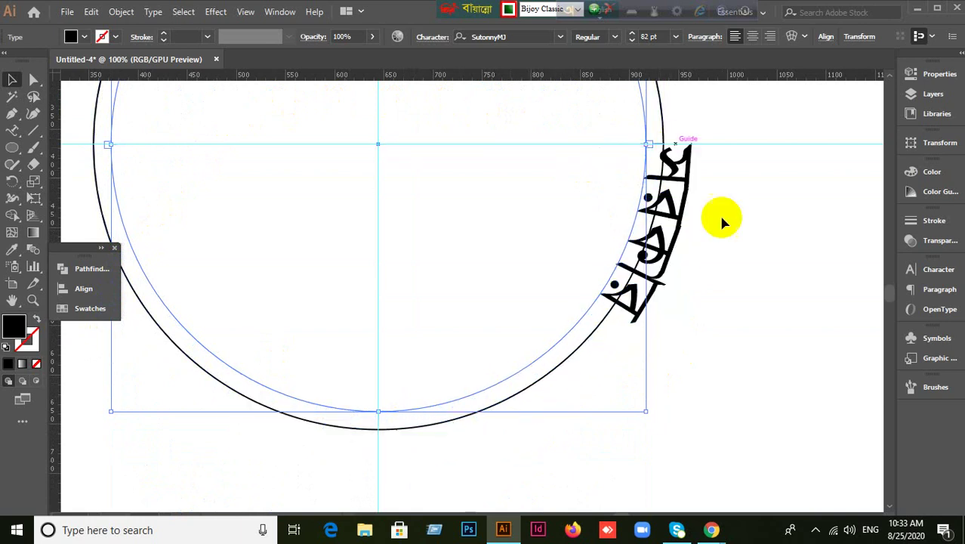
Centre-align the সরকার path text on the inner circle.
{"action": "left_click", "coordinate": [931, 270]}
{"action": "left_click", "coordinate": [794, 263]}
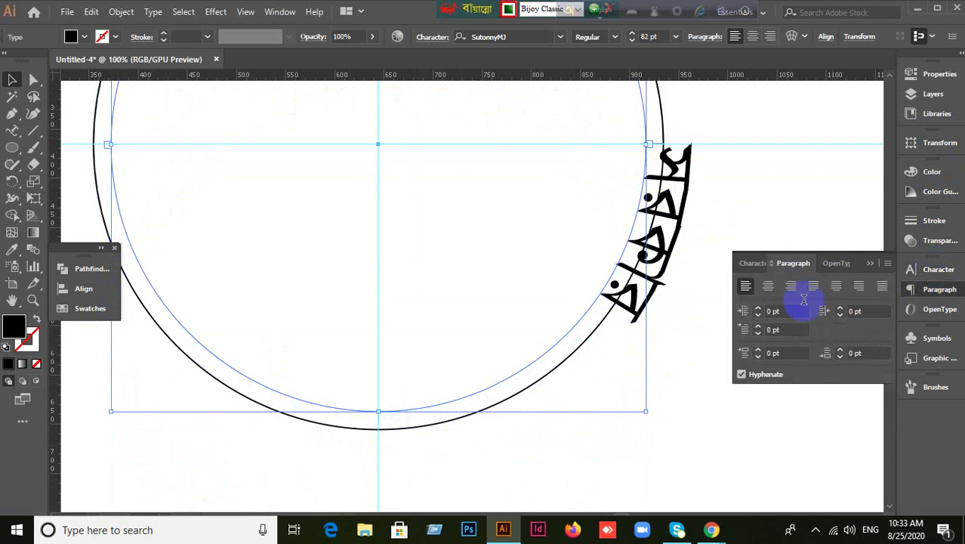
{"action": "left_click", "coordinate": [770, 287]}
{"action": "left_click", "coordinate": [567, 446]}
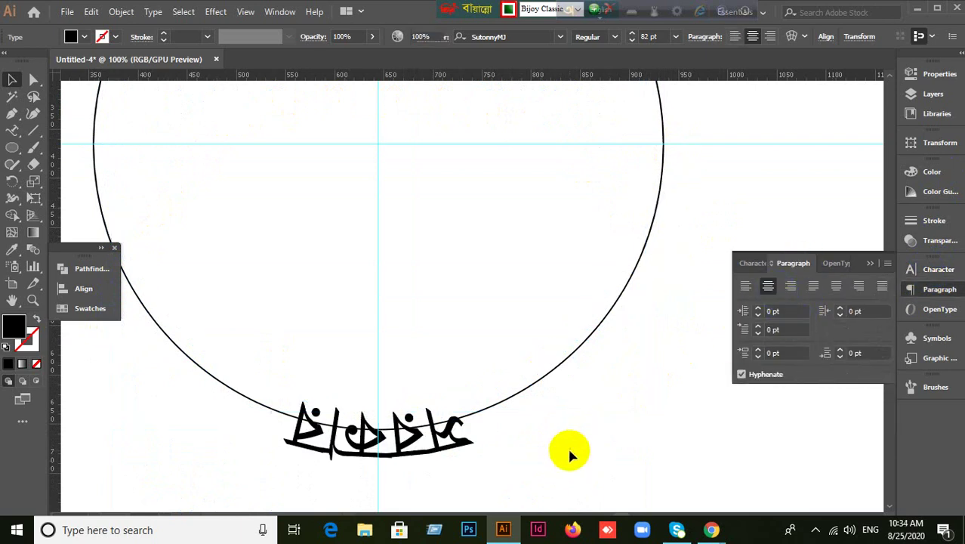
{"action": "key", "text": "ctrl+minus"}
{"action": "key", "text": "ctrl+minus"}
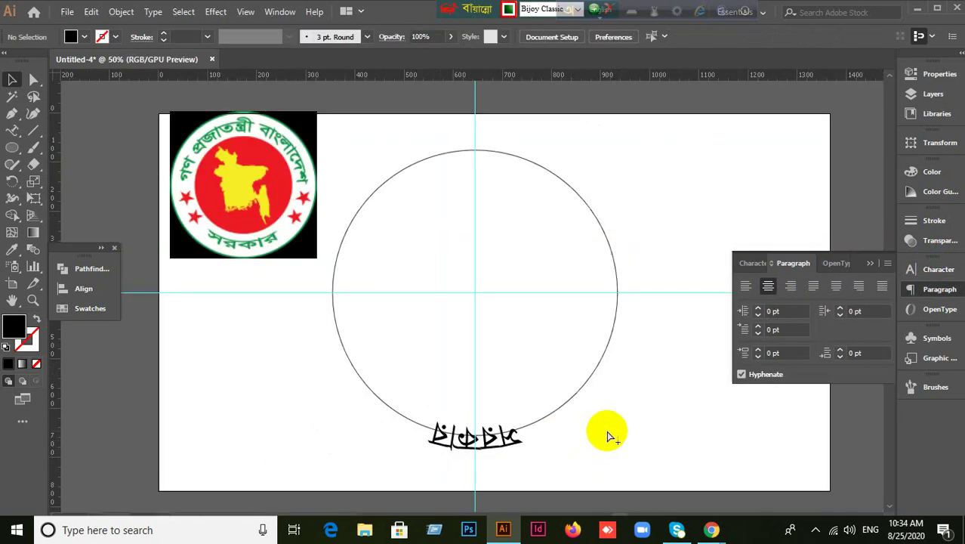
Paste the green title text, then delete it along with its circle.
{"action": "key", "text": "ctrl+v"}
{"action": "left_click", "coordinate": [630, 418]}
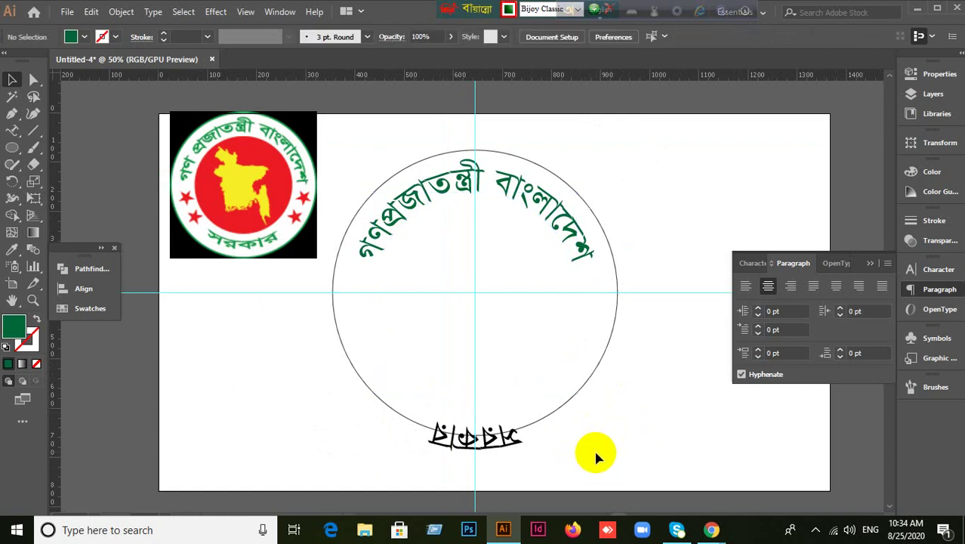
{"action": "left_click", "coordinate": [553, 410]}
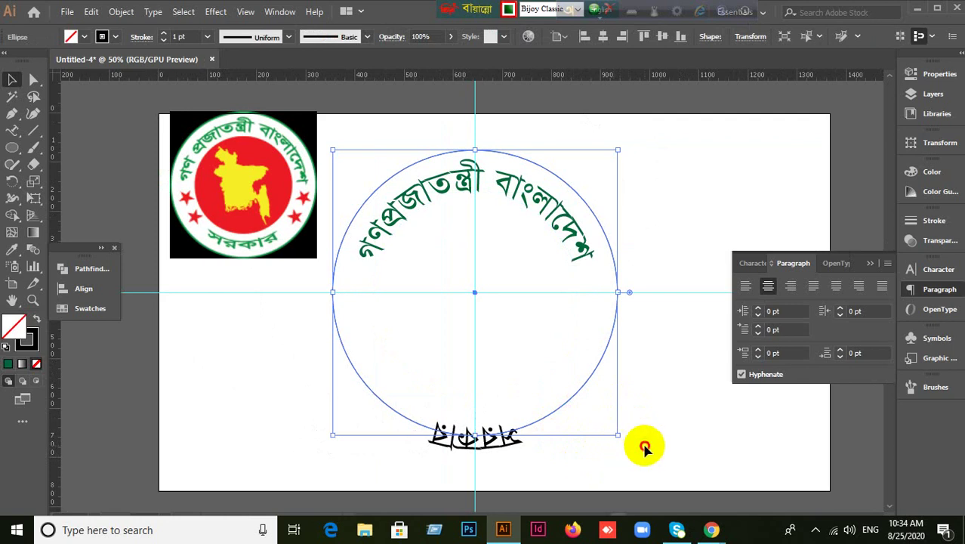
{"action": "left_click", "coordinate": [642, 447]}
{"action": "left_click", "coordinate": [572, 241]}
{"action": "left_click", "coordinate": [504, 438]}
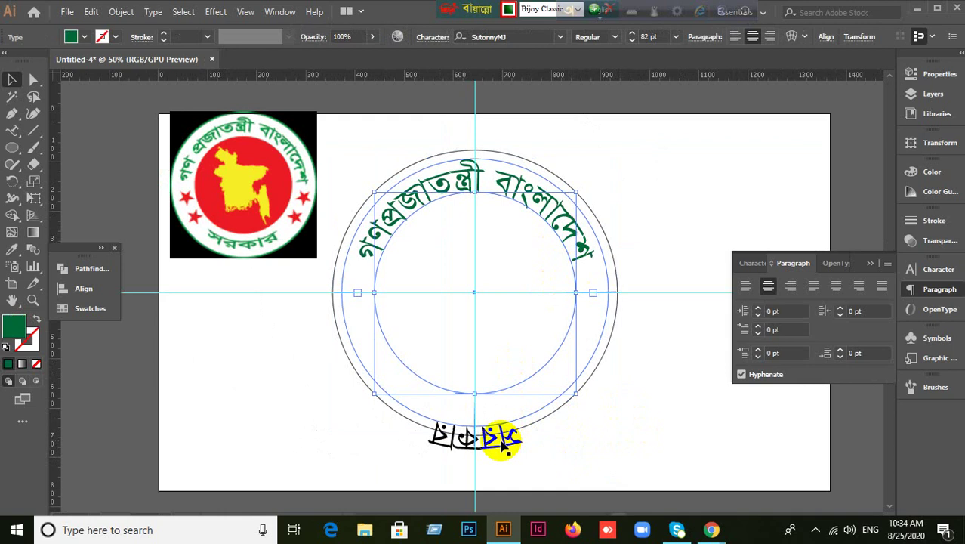
{"action": "left_click", "coordinate": [556, 470]}
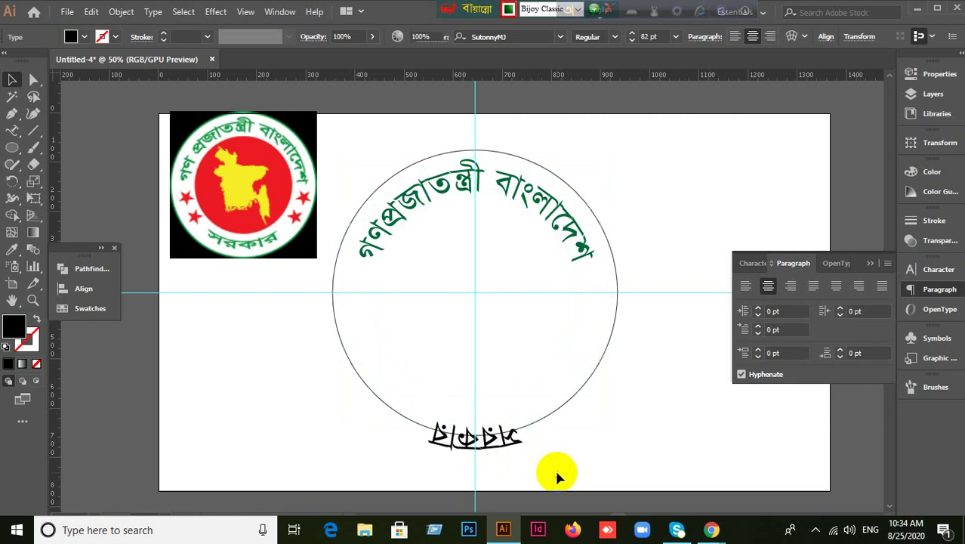
{"action": "left_click", "coordinate": [551, 229]}
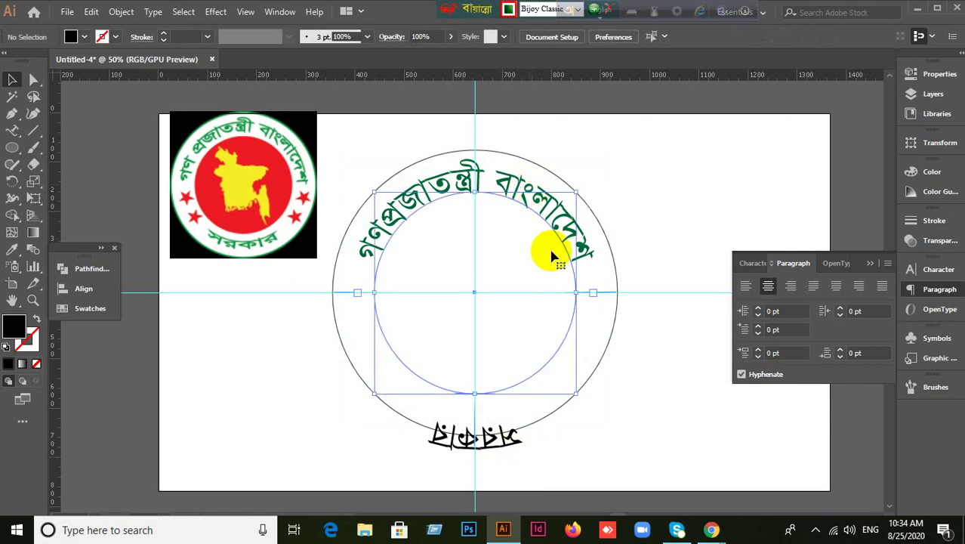
{"action": "key", "text": "Delete"}
{"action": "left_click", "coordinate": [494, 444]}
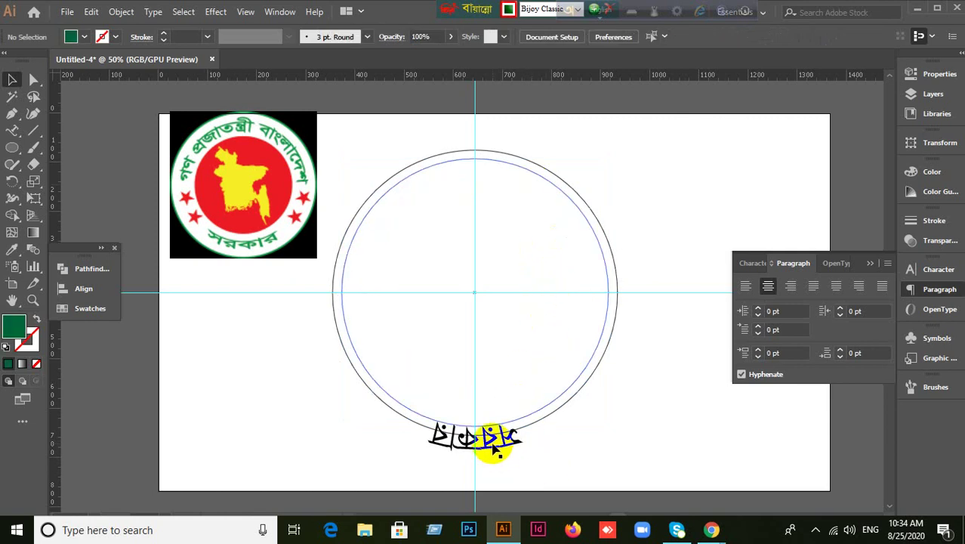
{"action": "scroll", "coordinate": [487, 463], "scroll_direction": "up", "scroll_amount": 2}
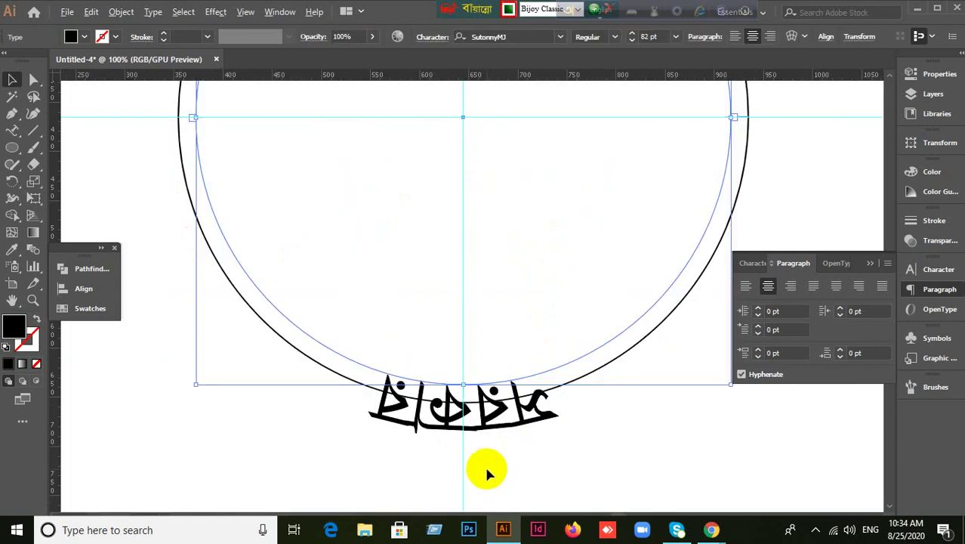
Pan around the inner circle to bring the সরকার text and emblem into view.
{"action": "scroll", "coordinate": [487, 462], "scroll_direction": "down", "scroll_amount": 2}
{"action": "scroll", "coordinate": [486, 459], "scroll_direction": "up", "scroll_amount": 2}
{"action": "scroll", "coordinate": [477, 453], "scroll_direction": "up", "scroll_amount": 2}
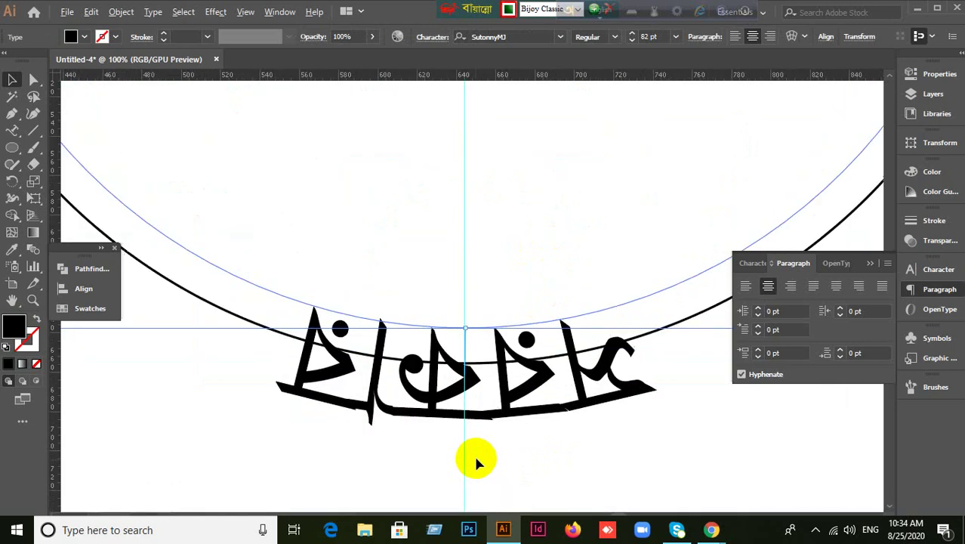
{"action": "scroll", "coordinate": [502, 429], "scroll_direction": "down", "scroll_amount": 1}
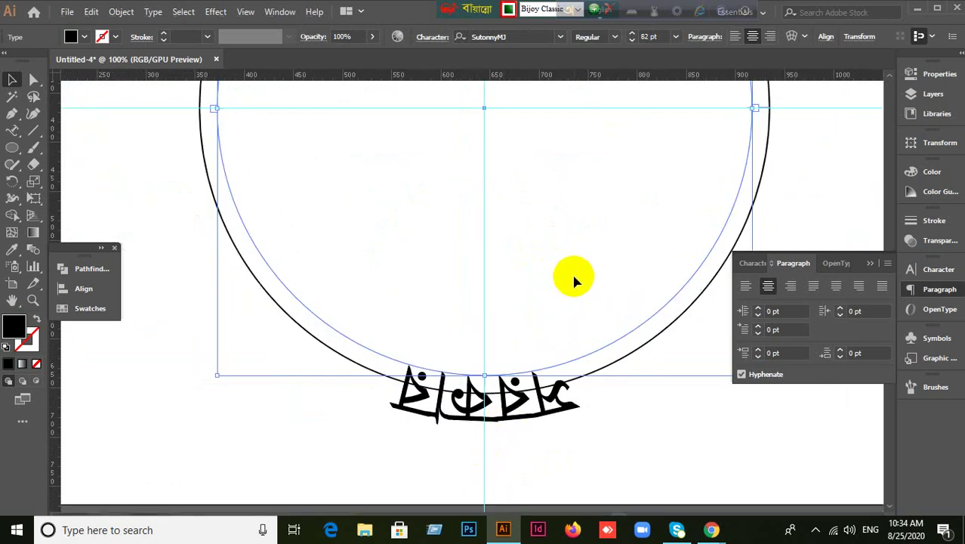
{"action": "left_click", "coordinate": [12, 300]}
{"action": "left_click_drag", "start_coordinate": [625, 298], "coordinate": [515, 438]}
{"action": "left_click_drag", "start_coordinate": [551, 351], "coordinate": [459, 225]}
{"action": "left_click_drag", "start_coordinate": [510, 376], "coordinate": [578, 259]}
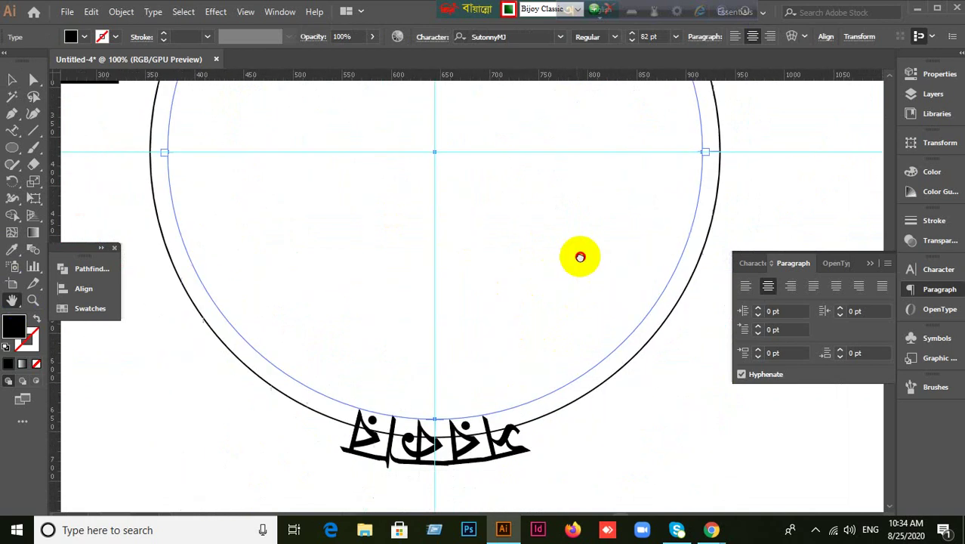
{"action": "mouse_move", "coordinate": [493, 361]}
{"action": "left_mouse_down"}
{"action": "mouse_move", "coordinate": [556, 402]}
{"action": "mouse_move", "coordinate": [567, 446]}
{"action": "left_mouse_up"}
{"action": "left_click_drag", "start_coordinate": [562, 160], "coordinate": [506, 334]}
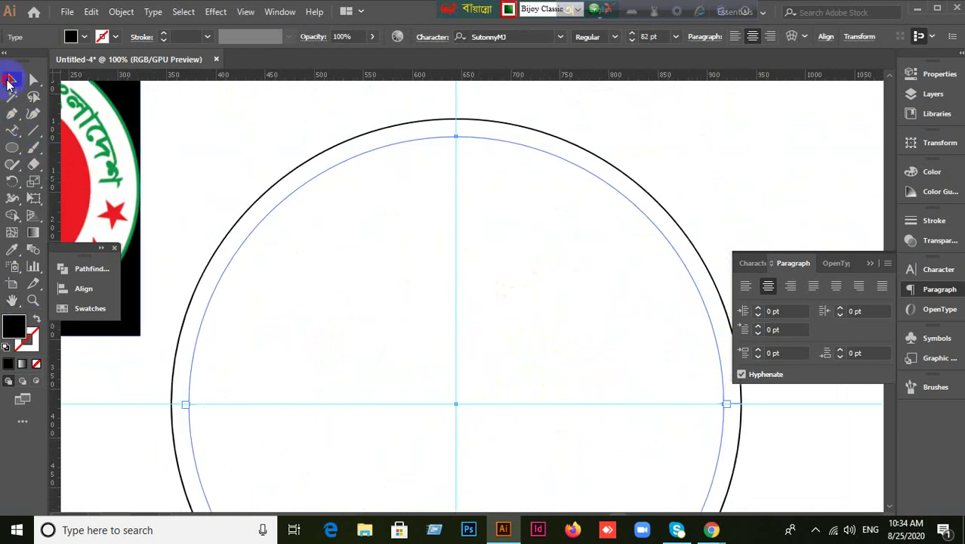
Flip the সরকার text across the path so it reads upright inside the bottom.
{"action": "left_click", "coordinate": [9, 81]}
{"action": "scroll", "coordinate": [545, 389], "scroll_direction": "down", "scroll_amount": 4}
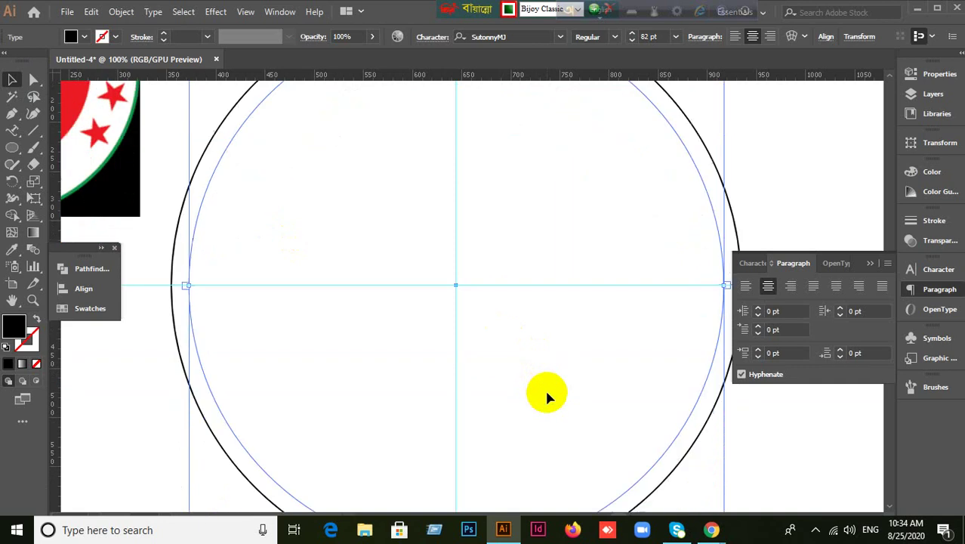
{"action": "scroll", "coordinate": [547, 394], "scroll_direction": "down", "scroll_amount": 4}
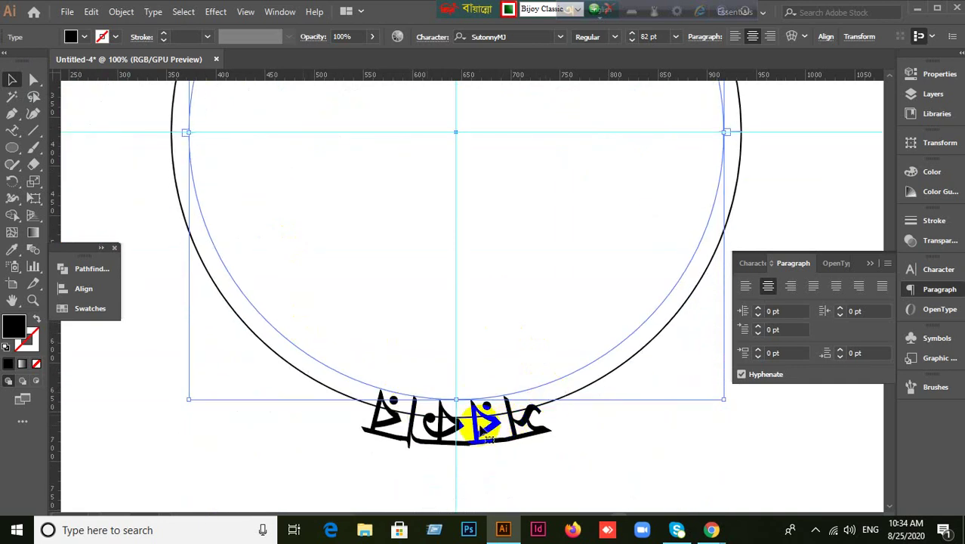
{"action": "scroll", "coordinate": [465, 427], "scroll_direction": "up", "scroll_amount": 5}
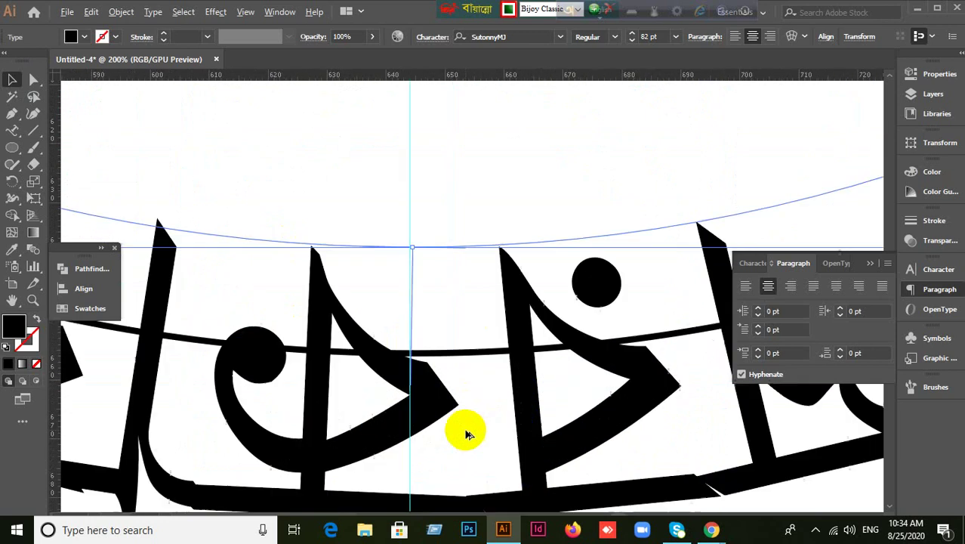
{"action": "scroll", "coordinate": [418, 323], "scroll_direction": "up", "scroll_amount": 4}
{"action": "scroll", "coordinate": [423, 309], "scroll_direction": "down", "scroll_amount": 3}
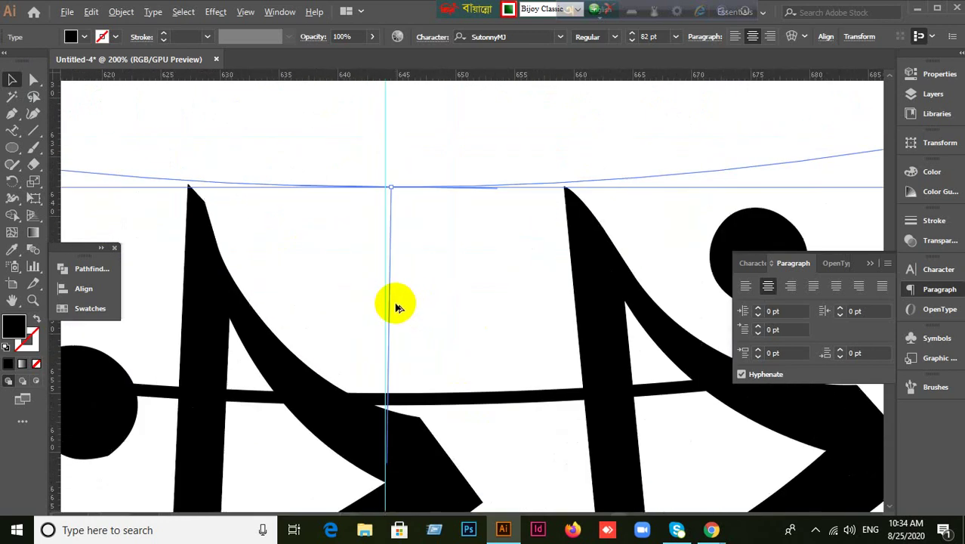
{"action": "left_click_drag", "start_coordinate": [386, 410], "coordinate": [388, 174]}
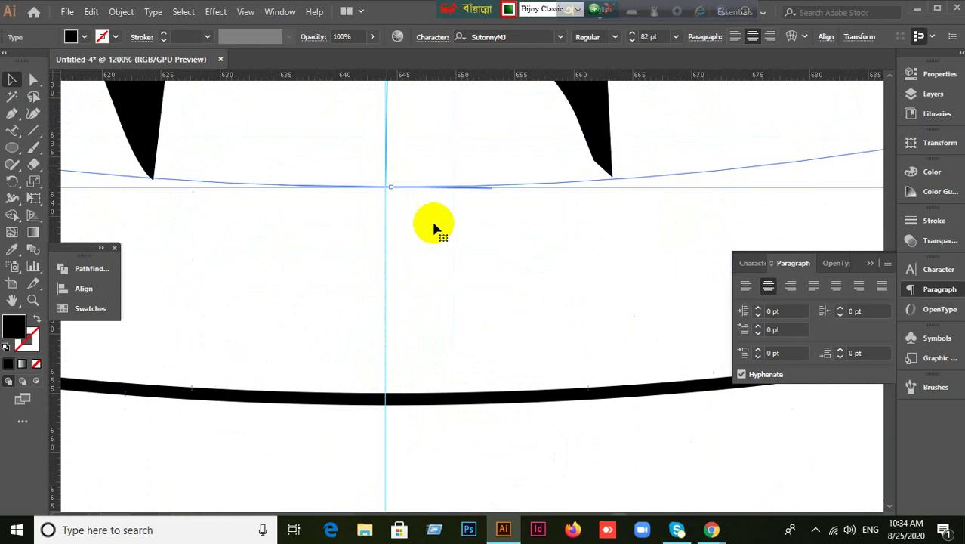
{"action": "scroll", "coordinate": [448, 247], "scroll_direction": "down", "scroll_amount": 4}
{"action": "scroll", "coordinate": [451, 248], "scroll_direction": "down", "scroll_amount": 2}
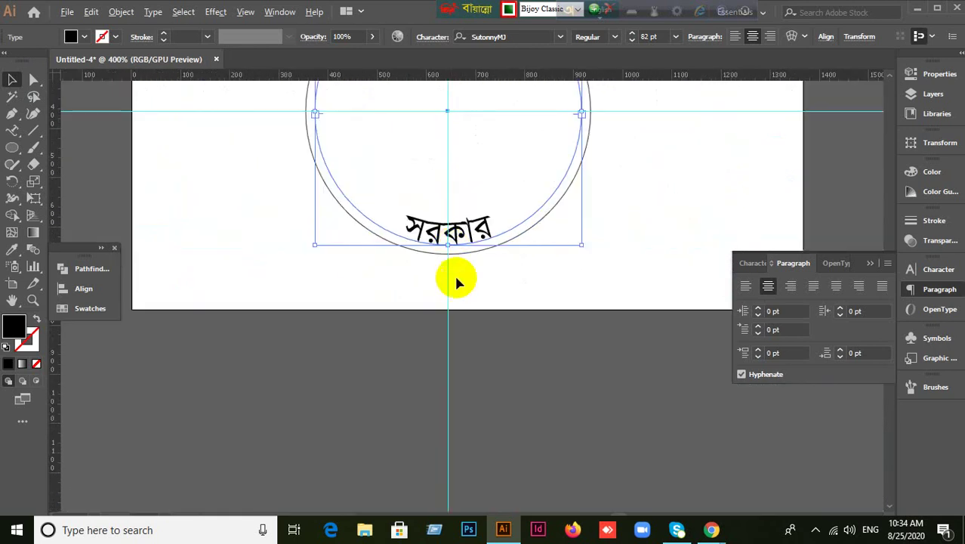
Reveal the hidden green গণপ্রজাতন্ত্রী বাংলাদেশ arc text with Ctrl+Alt+3.
{"action": "scroll", "coordinate": [479, 326], "scroll_direction": "up", "scroll_amount": 3}
{"action": "scroll", "coordinate": [542, 381], "scroll_direction": "up", "scroll_amount": 2}
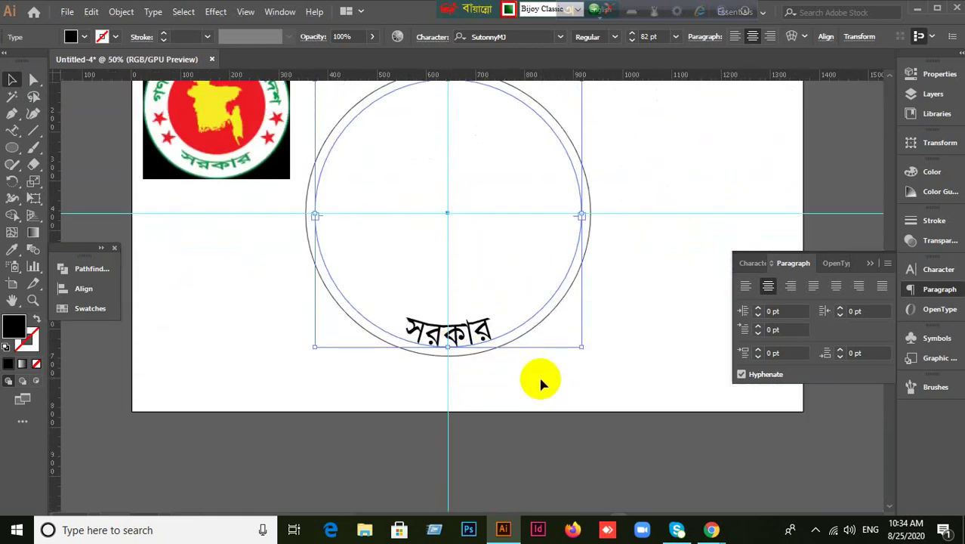
{"action": "key", "text": "ctrl+alt+3"}
{"action": "left_click", "coordinate": [545, 374]}
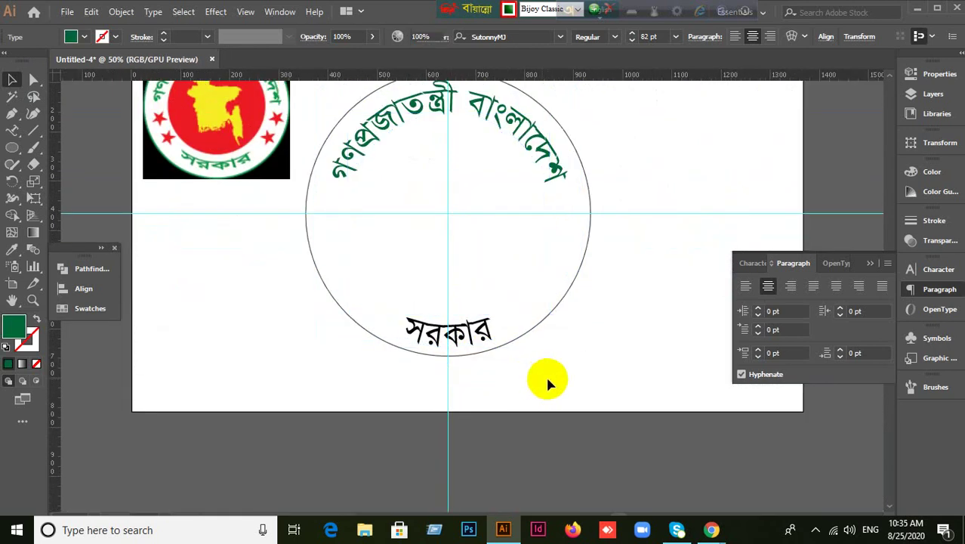
Colour the সরকার text with the dark green swatch.
{"action": "left_click", "coordinate": [476, 340]}
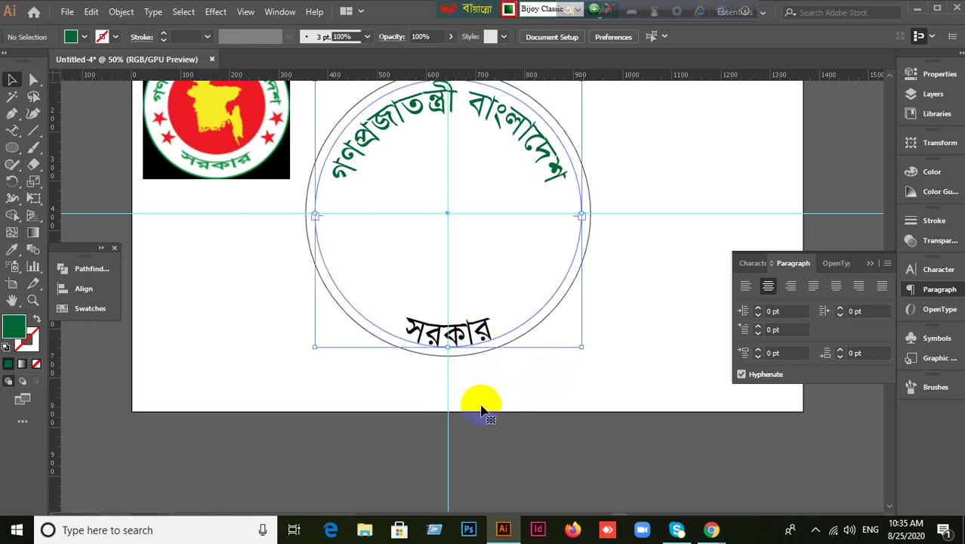
{"action": "left_click", "coordinate": [83, 308]}
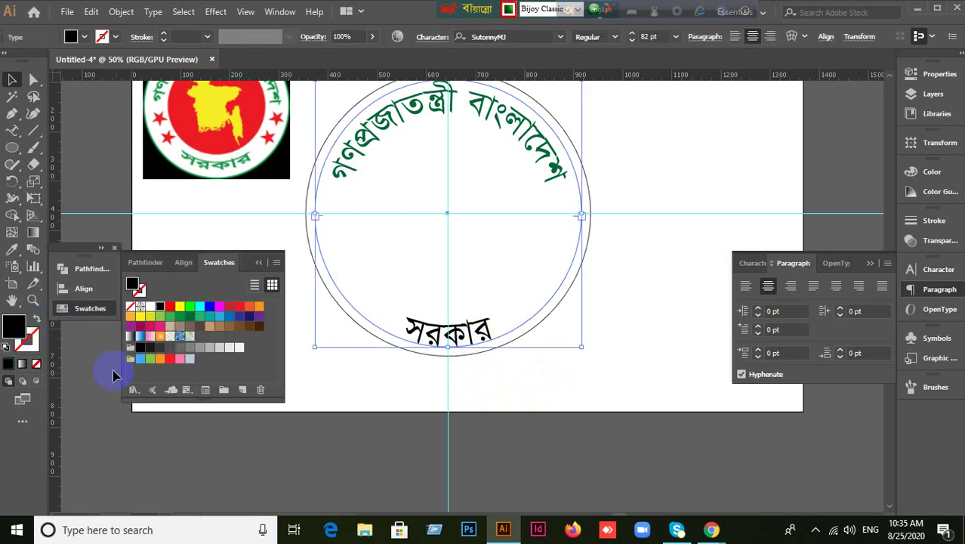
{"action": "left_click", "coordinate": [191, 318]}
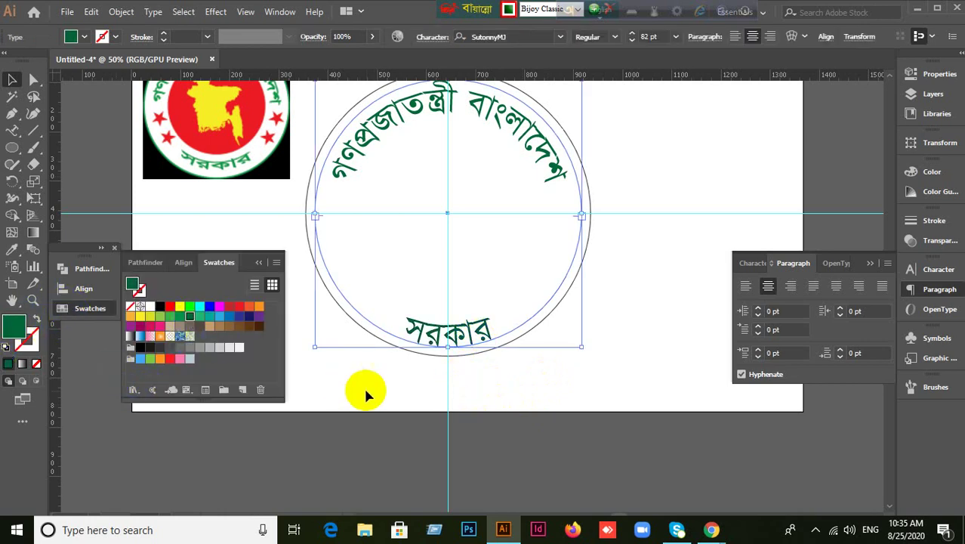
{"action": "left_click", "coordinate": [416, 436]}
{"action": "scroll", "coordinate": [532, 423], "scroll_direction": "up", "scroll_amount": 1}
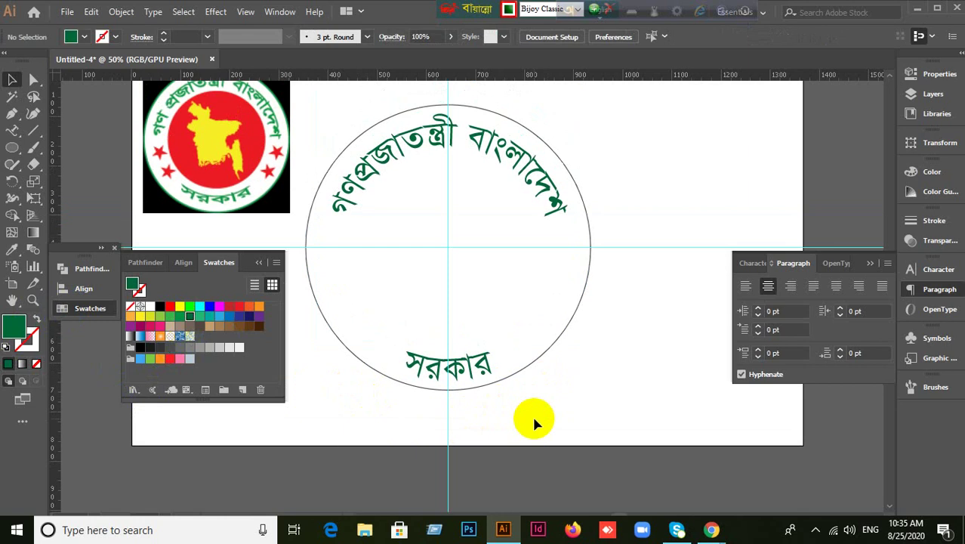
{"action": "left_click", "coordinate": [257, 263]}
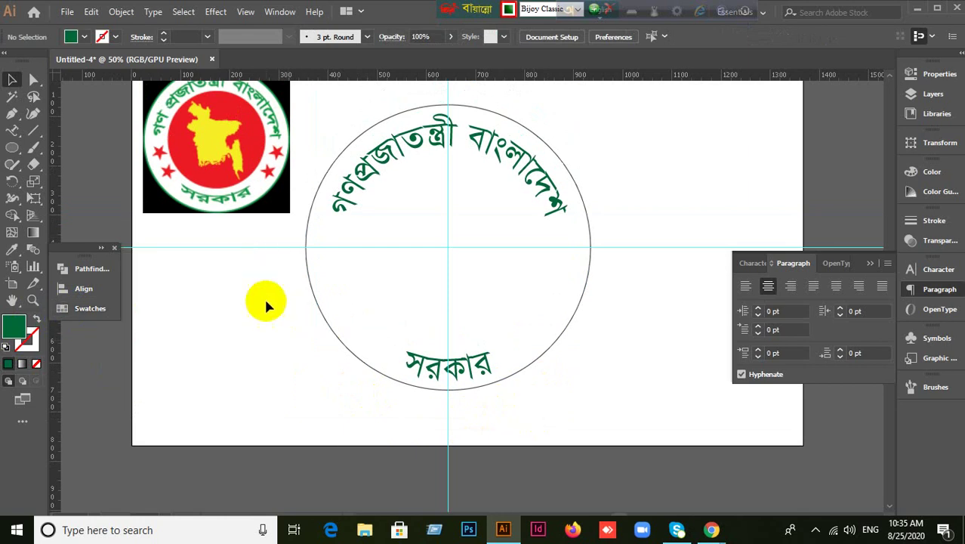
Enlarge the outer circle slightly.
{"action": "left_click", "coordinate": [540, 361]}
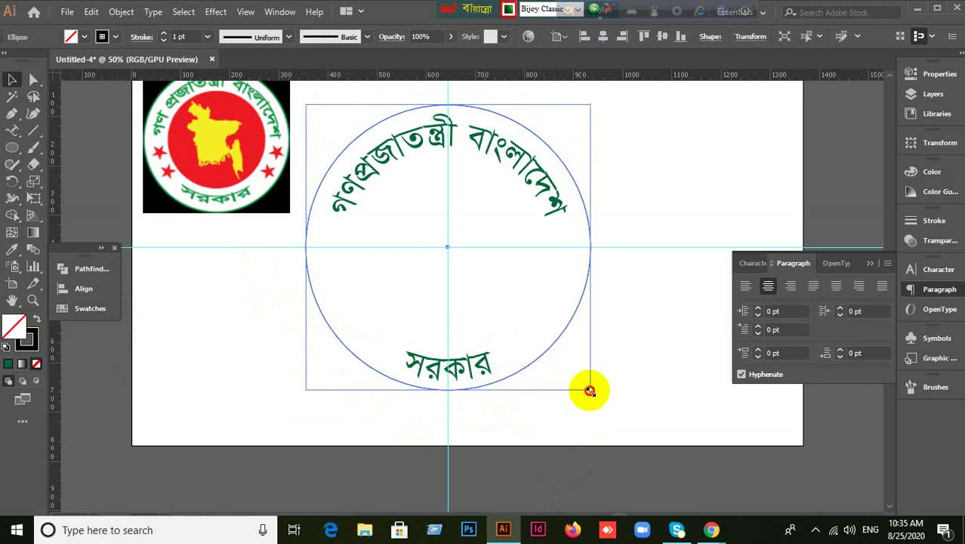
{"action": "left_click_drag", "start_coordinate": [590, 390], "coordinate": [654, 394]}
{"action": "left_click", "coordinate": [549, 368]}
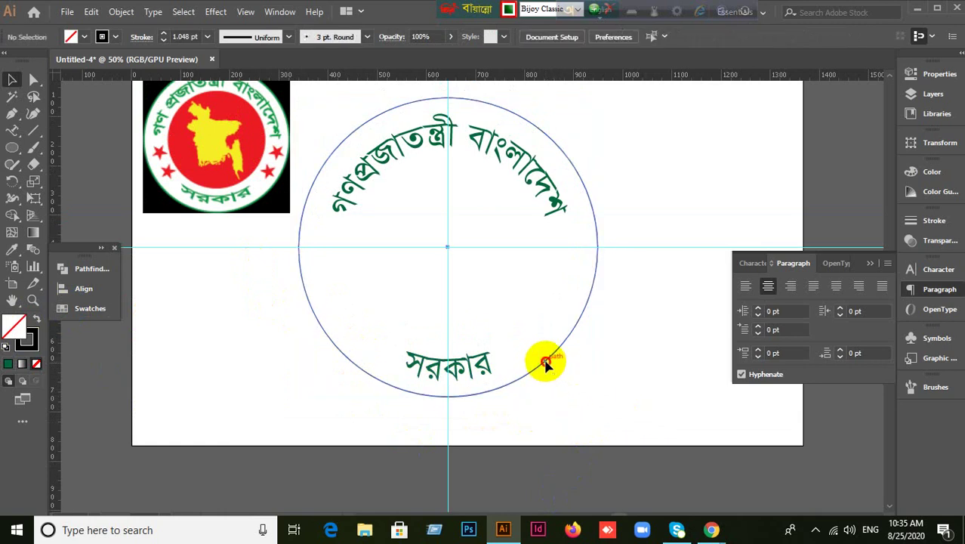
{"action": "left_click", "coordinate": [545, 363]}
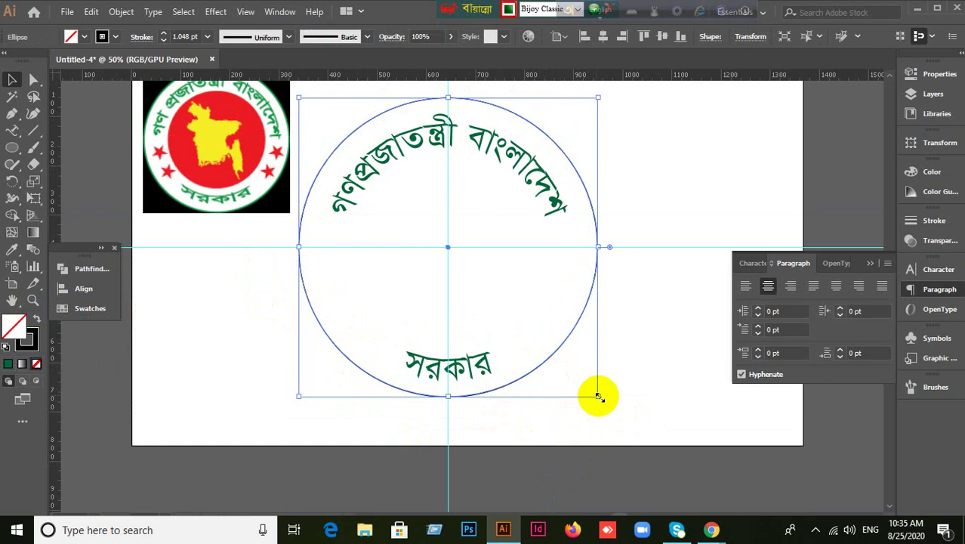
Add a centred 350 px circle filled with the reference logo's red.
{"action": "mouse_move", "coordinate": [597, 395]}
{"action": "left_mouse_down"}
{"action": "mouse_move", "coordinate": [637, 375]}
{"action": "mouse_move", "coordinate": [564, 341]}
{"action": "mouse_move", "coordinate": [556, 276]}
{"action": "mouse_move", "coordinate": [556, 333]}
{"action": "left_mouse_up"}
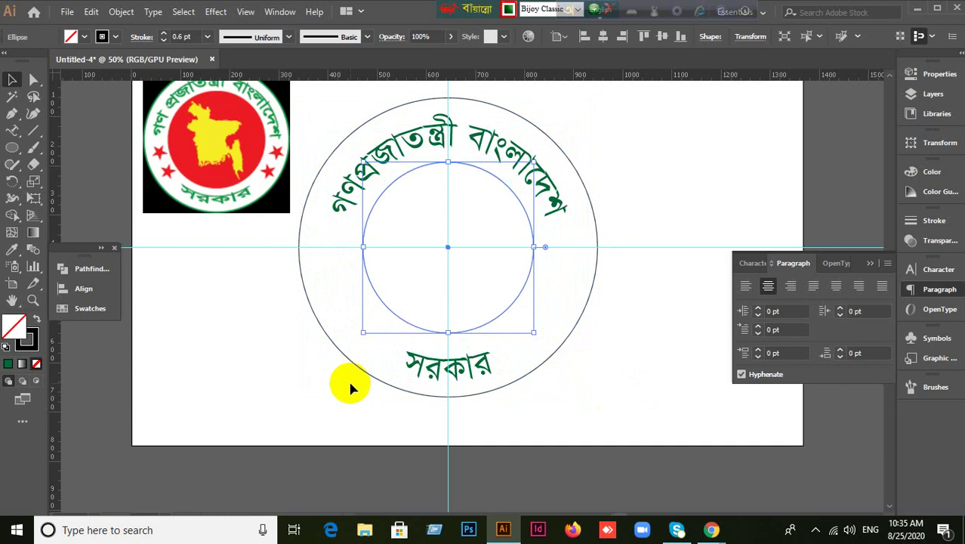
{"action": "left_click", "coordinate": [38, 321]}
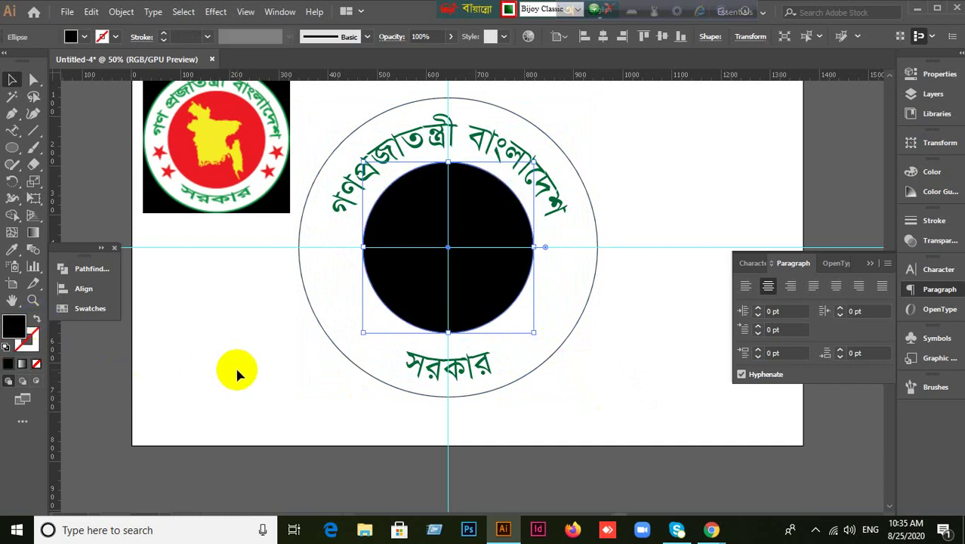
{"action": "left_click", "coordinate": [151, 395]}
{"action": "left_click", "coordinate": [478, 297]}
{"action": "left_click", "coordinate": [12, 249]}
{"action": "left_click", "coordinate": [264, 130]}
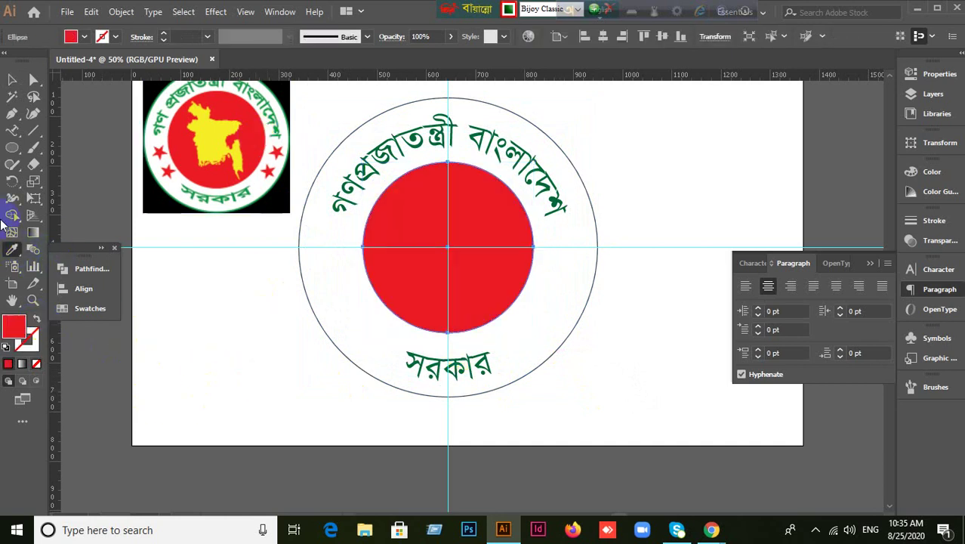
{"action": "left_click", "coordinate": [13, 80]}
{"action": "left_click", "coordinate": [616, 412]}
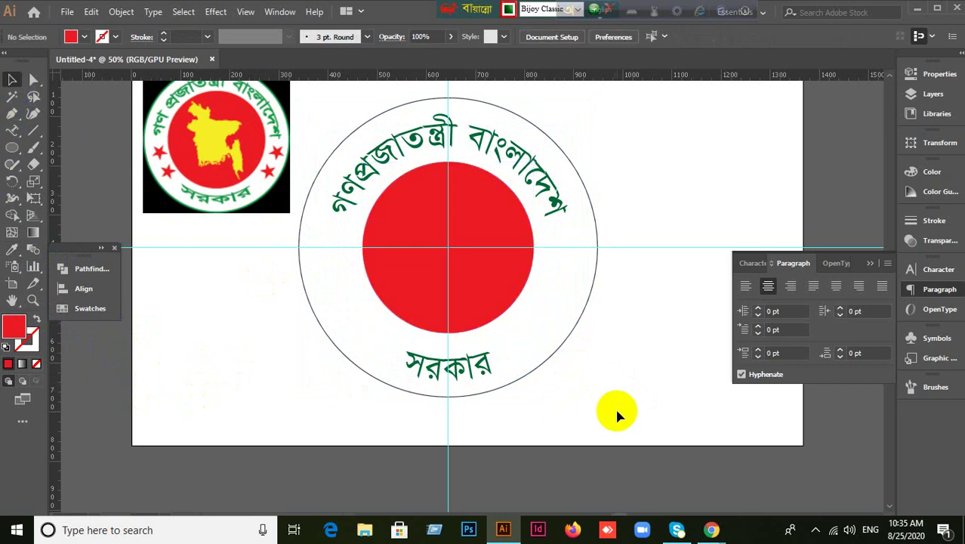
Select and deselect the seal's circles and text paths together.
{"action": "left_click", "coordinate": [518, 304]}
{"action": "left_click", "coordinate": [528, 313]}
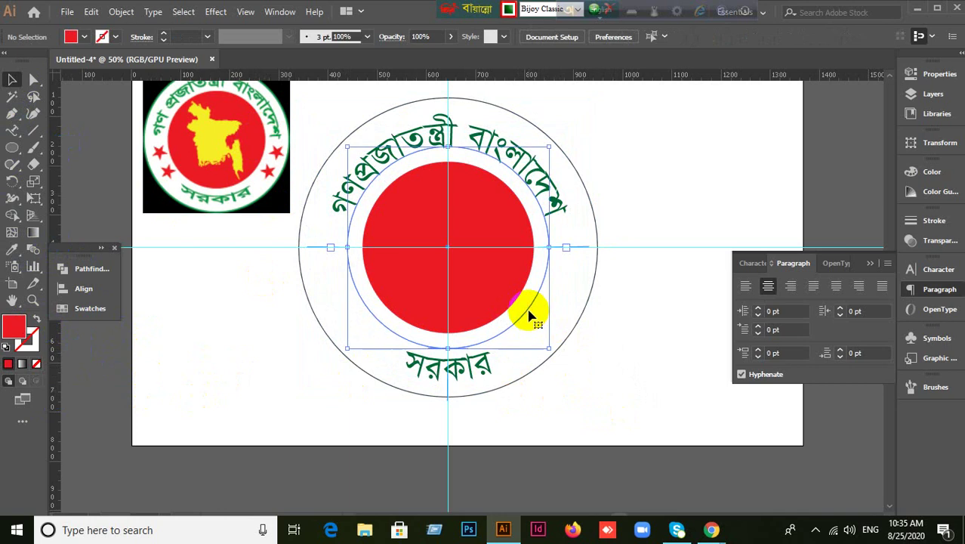
{"action": "left_click", "coordinate": [529, 316]}
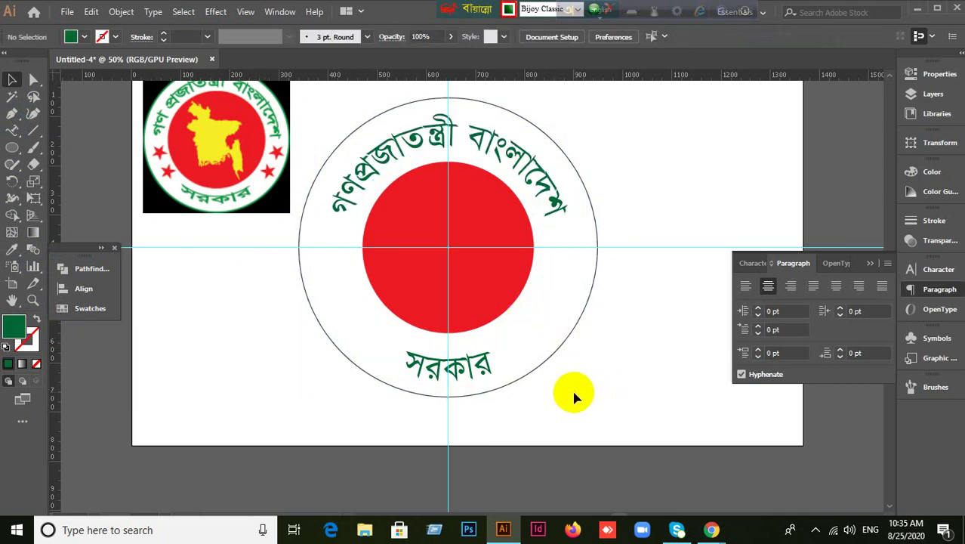
{"action": "mouse_move", "coordinate": [604, 389]}
{"action": "left_mouse_down"}
{"action": "mouse_move", "coordinate": [596, 361]}
{"action": "mouse_move", "coordinate": [604, 381]}
{"action": "left_mouse_up"}
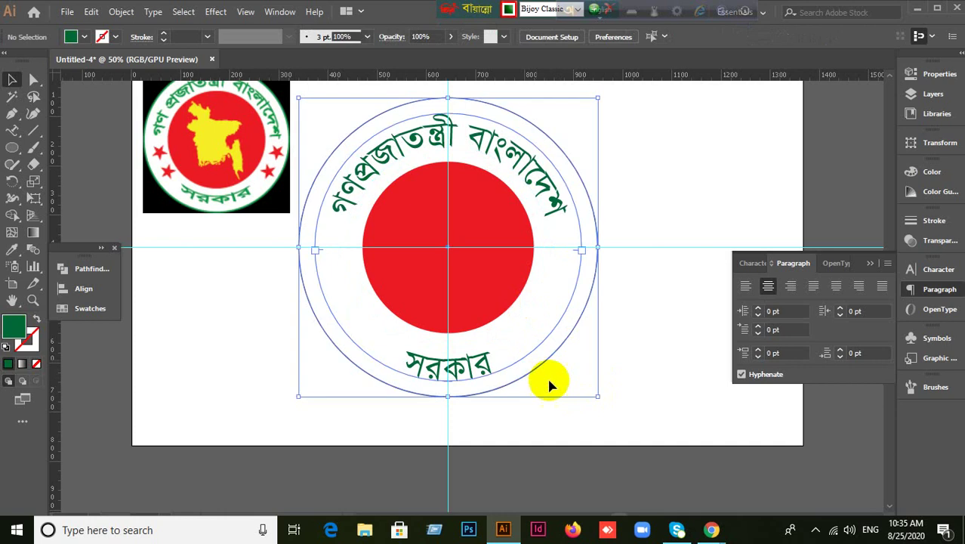
{"action": "left_click", "coordinate": [566, 429]}
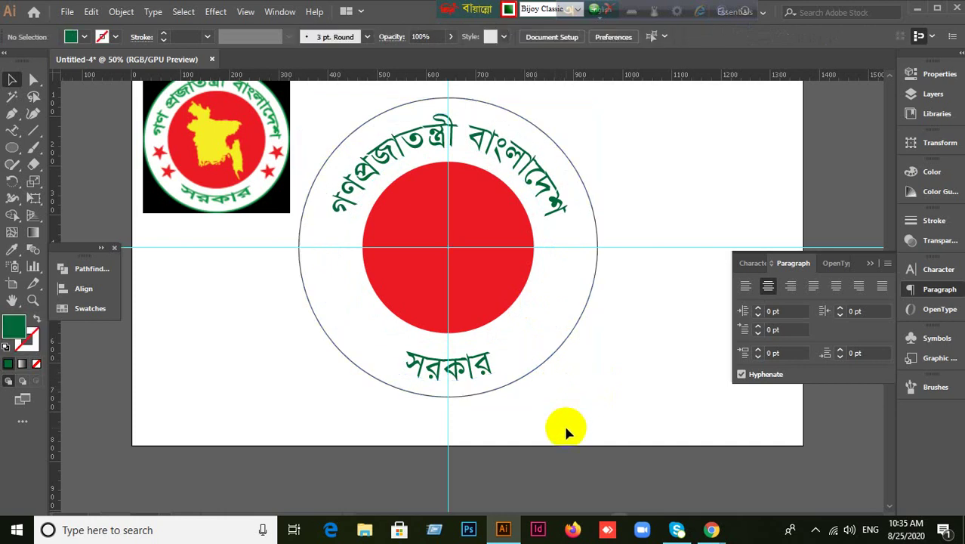
{"action": "left_click_drag", "start_coordinate": [528, 355], "coordinate": [581, 404]}
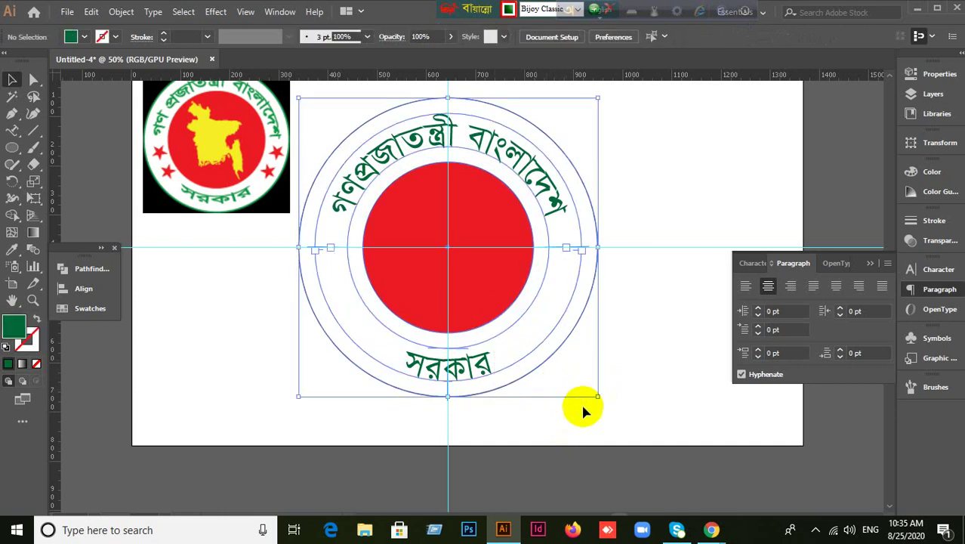
{"action": "left_click", "coordinate": [663, 413]}
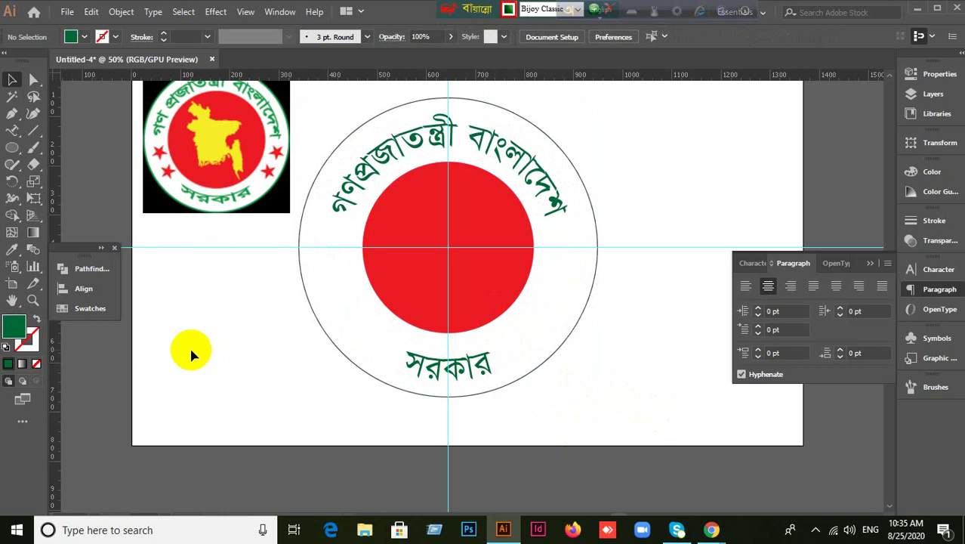
{"action": "left_click_drag", "start_coordinate": [208, 341], "coordinate": [258, 349]}
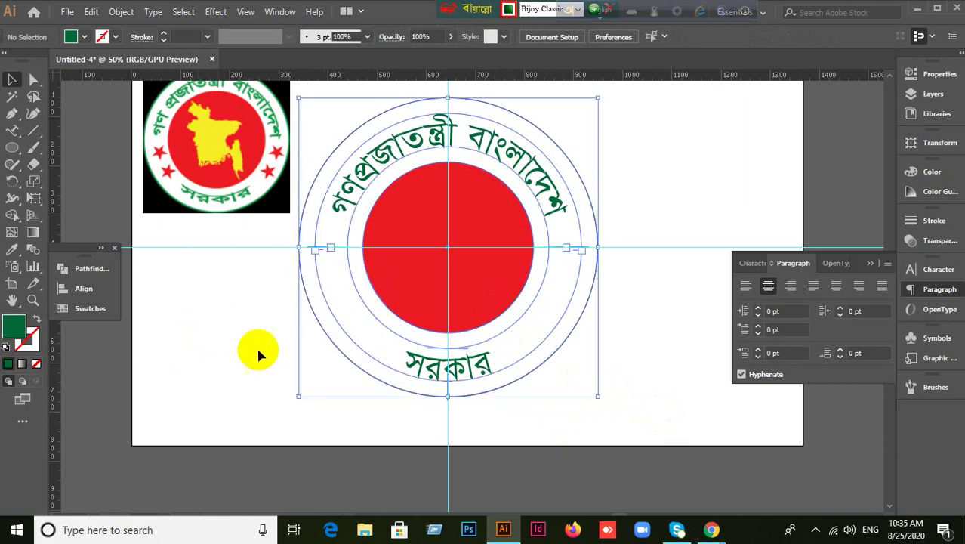
{"action": "left_click_drag", "start_coordinate": [205, 365], "coordinate": [473, 260]}
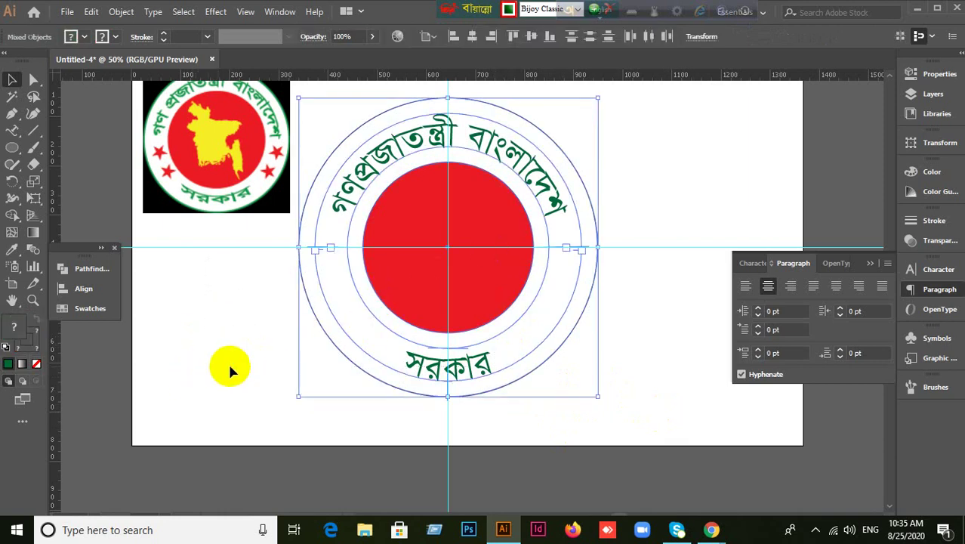
{"action": "left_click", "coordinate": [198, 366]}
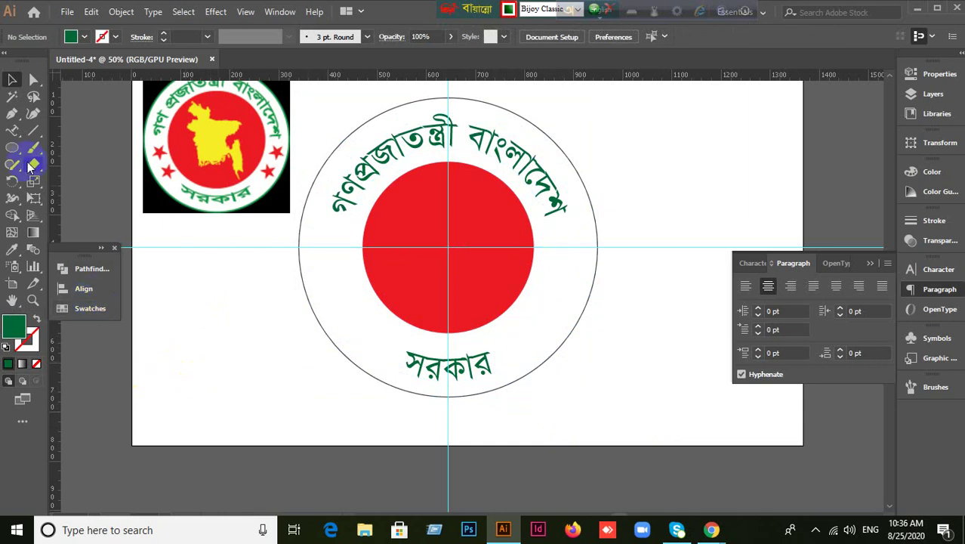
Draw a small star left of the disc, fill it with the centre's red, and resize it.
{"action": "left_click_drag", "start_coordinate": [22, 157], "coordinate": [68, 202]}
{"action": "left_click", "coordinate": [194, 313]}
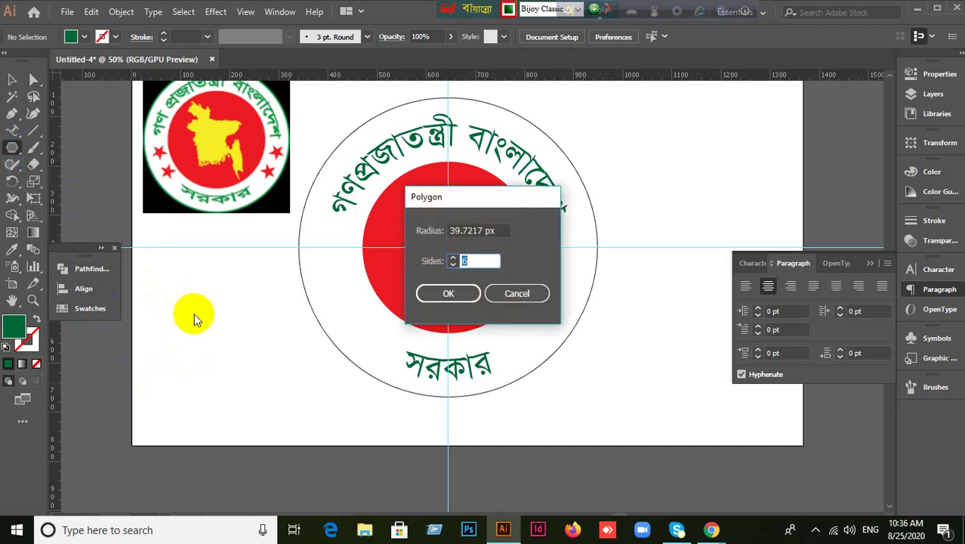
{"action": "left_click", "coordinate": [541, 294]}
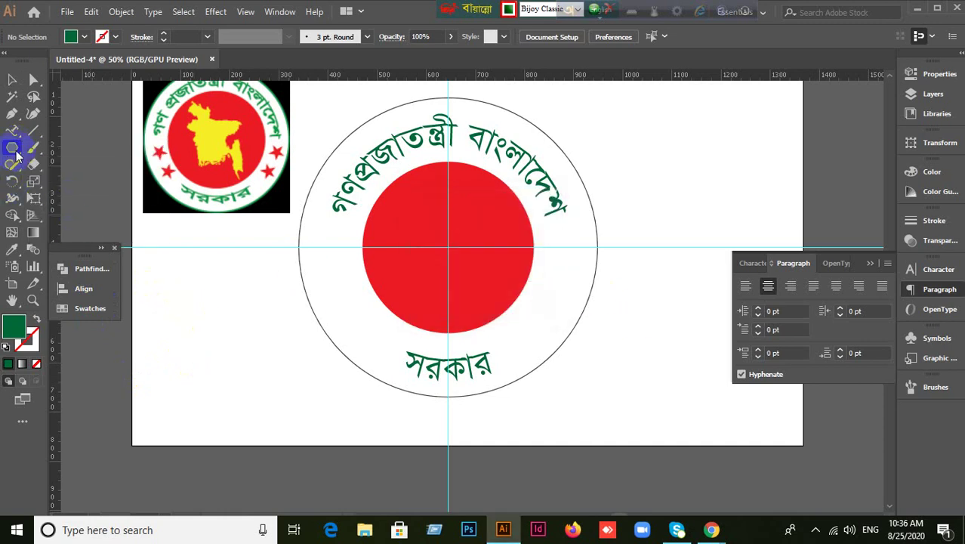
{"action": "left_click_drag", "start_coordinate": [16, 156], "coordinate": [73, 210]}
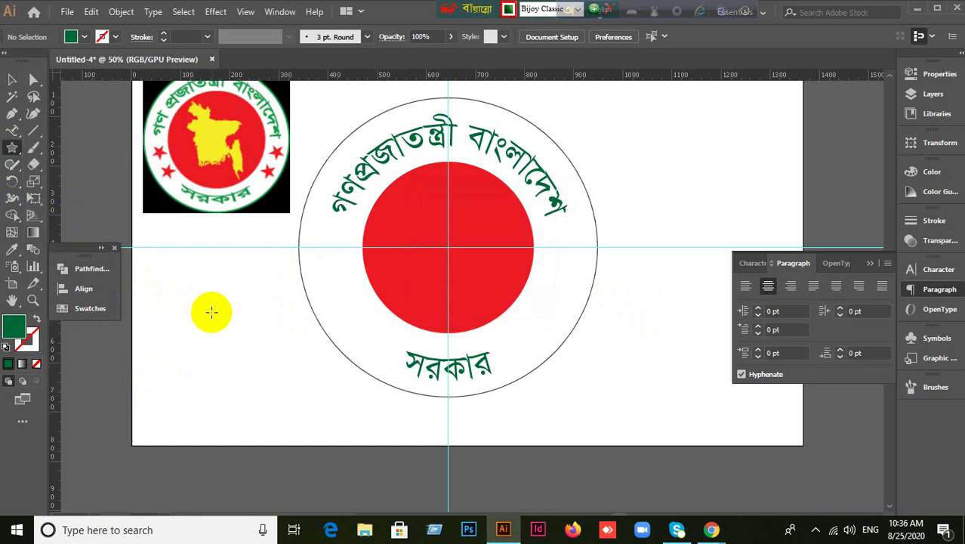
{"action": "mouse_move", "coordinate": [211, 312]}
{"action": "left_mouse_down"}
{"action": "mouse_move", "coordinate": [239, 332]}
{"action": "mouse_move", "coordinate": [230, 310]}
{"action": "left_mouse_up"}
{"action": "left_click", "coordinate": [12, 252]}
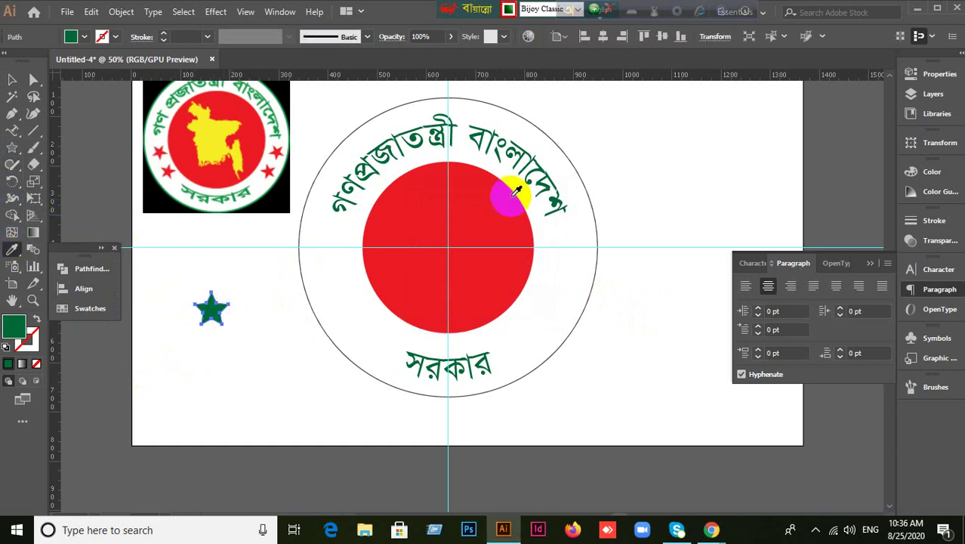
{"action": "left_click", "coordinate": [426, 205]}
{"action": "left_click", "coordinate": [12, 79]}
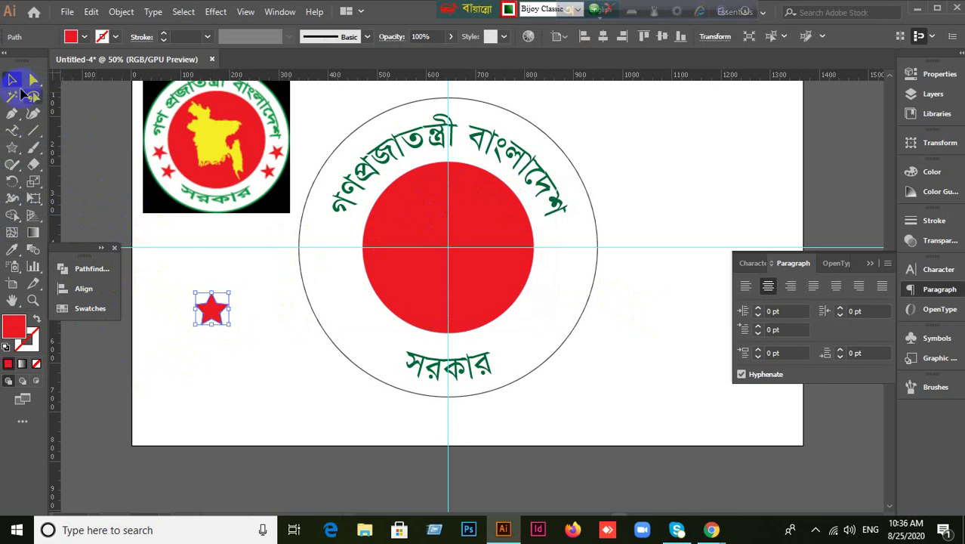
{"action": "left_click_drag", "start_coordinate": [231, 328], "coordinate": [347, 286]}
{"action": "left_click", "coordinate": [258, 349]}
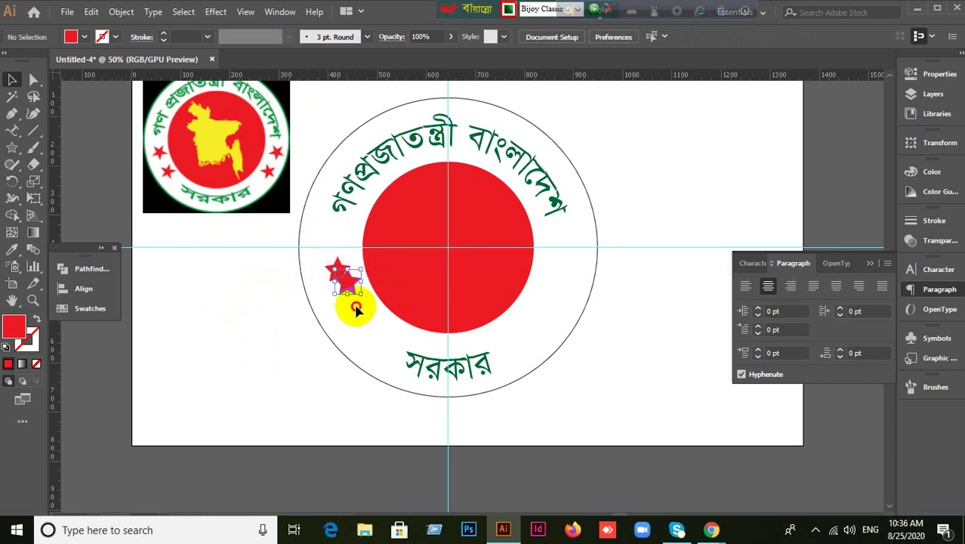
Undo an accidental duplicate and place a copy of the star below the first.
{"action": "left_click", "coordinate": [372, 334]}
{"action": "key", "text": "ctrl+z"}
{"action": "left_click", "coordinate": [151, 297]}
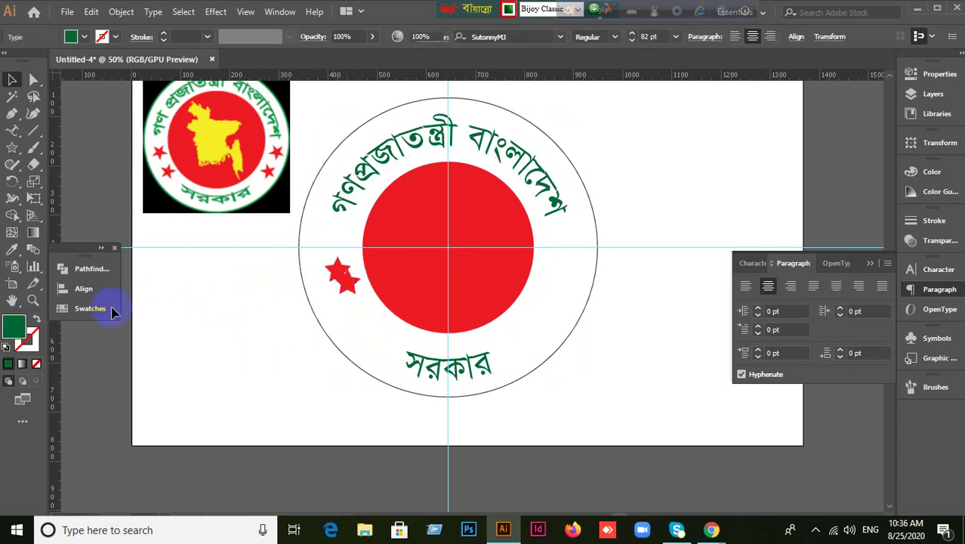
{"action": "left_click", "coordinate": [337, 273]}
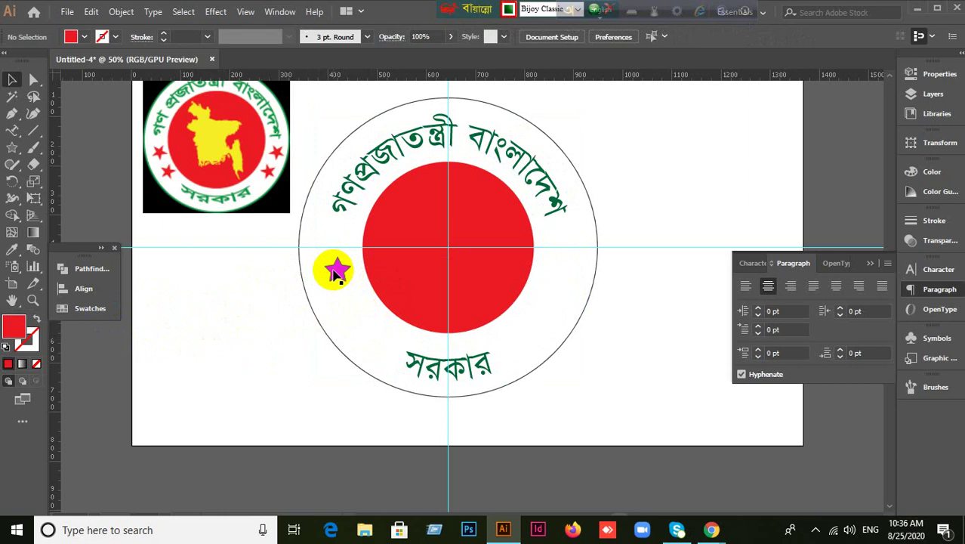
{"action": "left_click_drag", "start_coordinate": [336, 275], "coordinate": [345, 294]}
{"action": "mouse_move", "coordinate": [355, 309]}
{"action": "left_mouse_down"}
{"action": "mouse_move", "coordinate": [401, 306]}
{"action": "mouse_move", "coordinate": [422, 326]}
{"action": "mouse_move", "coordinate": [356, 308]}
{"action": "left_mouse_up"}
{"action": "left_click", "coordinate": [306, 344]}
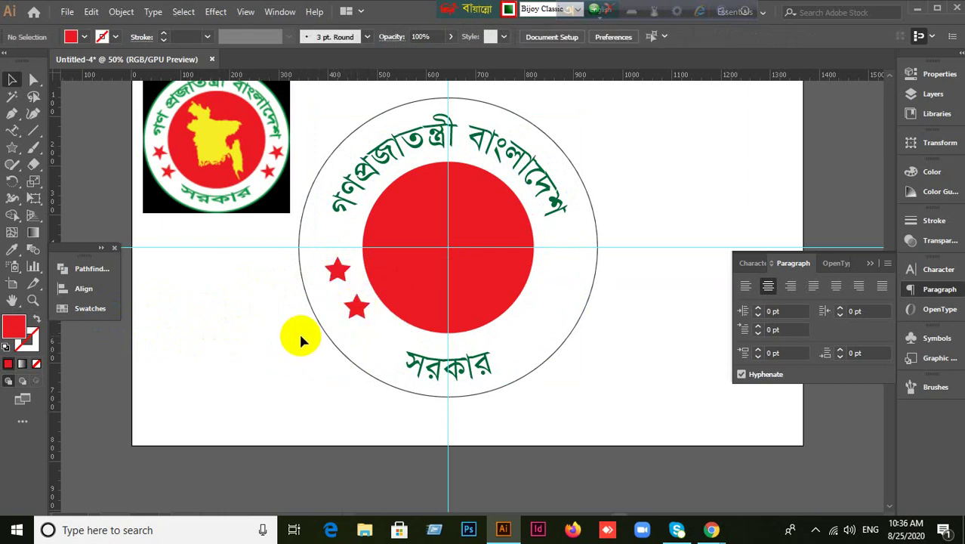
Copy both left stars to the disc's right and reflect them horizontally.
{"action": "left_click", "coordinate": [342, 276]}
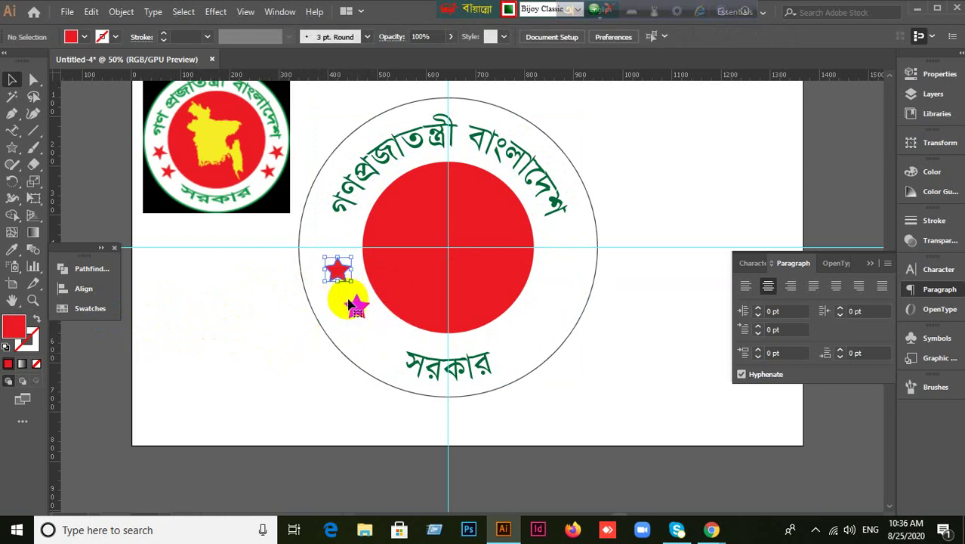
{"action": "left_click", "coordinate": [352, 309], "text": "shift"}
{"action": "left_click_drag", "start_coordinate": [352, 311], "coordinate": [565, 306]}
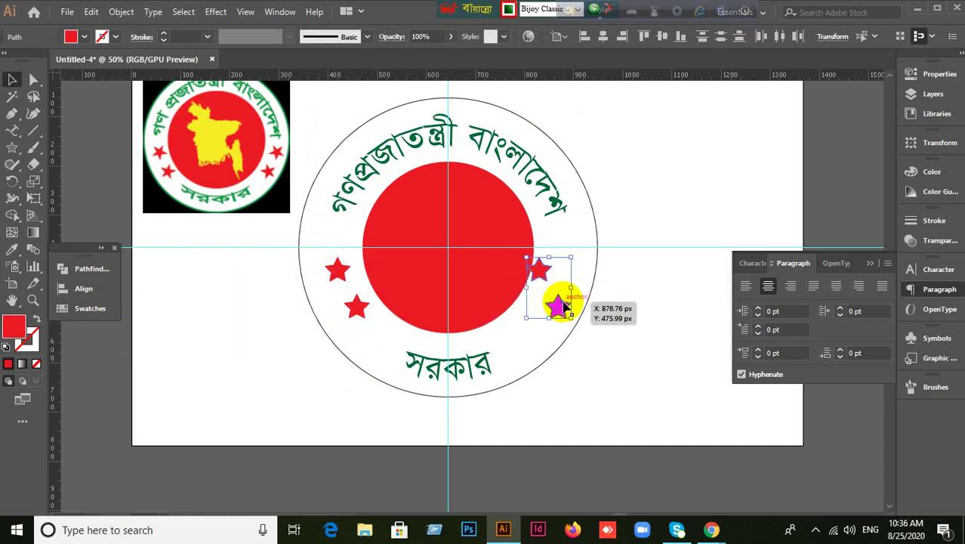
{"action": "right_click", "coordinate": [562, 304]}
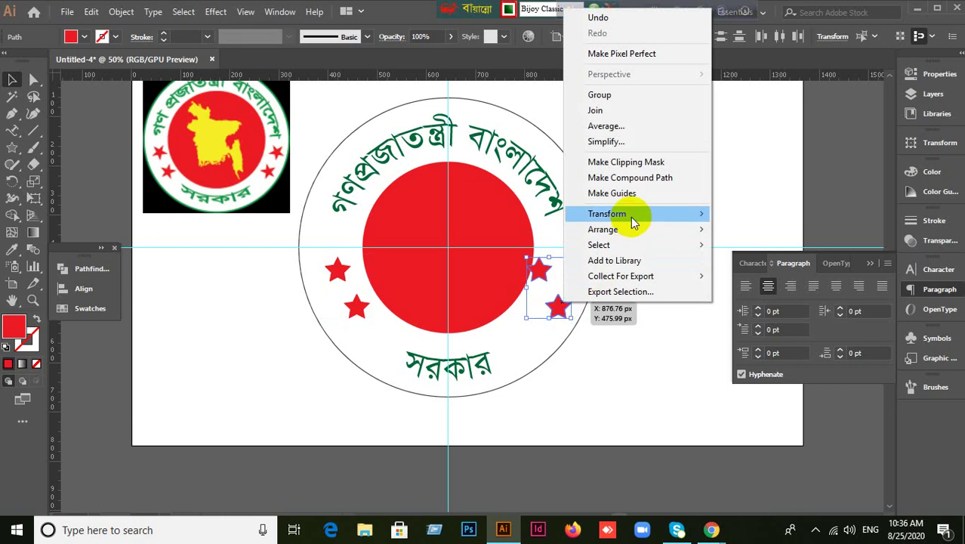
{"action": "mouse_move", "coordinate": [667, 217]}
{"action": "left_click", "coordinate": [711, 265]}
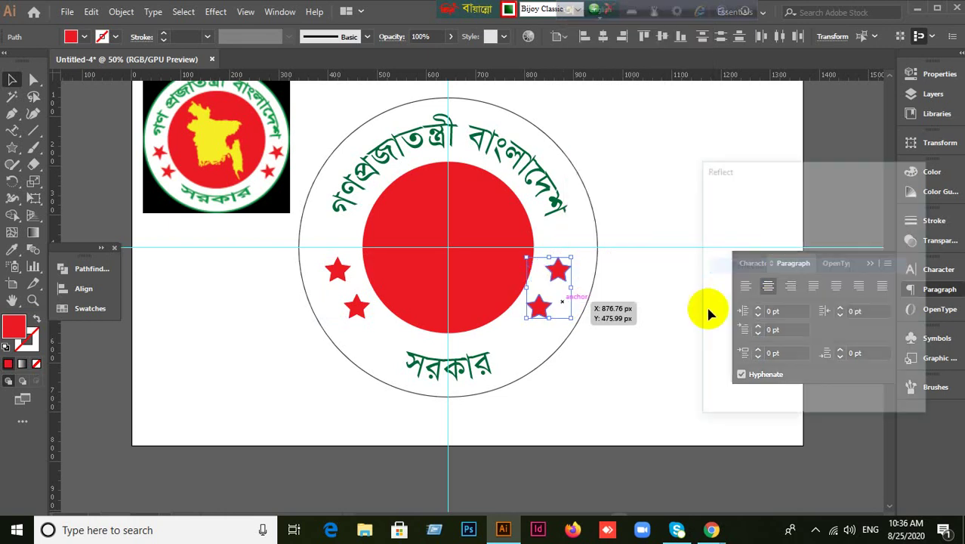
{"action": "left_click", "coordinate": [794, 386]}
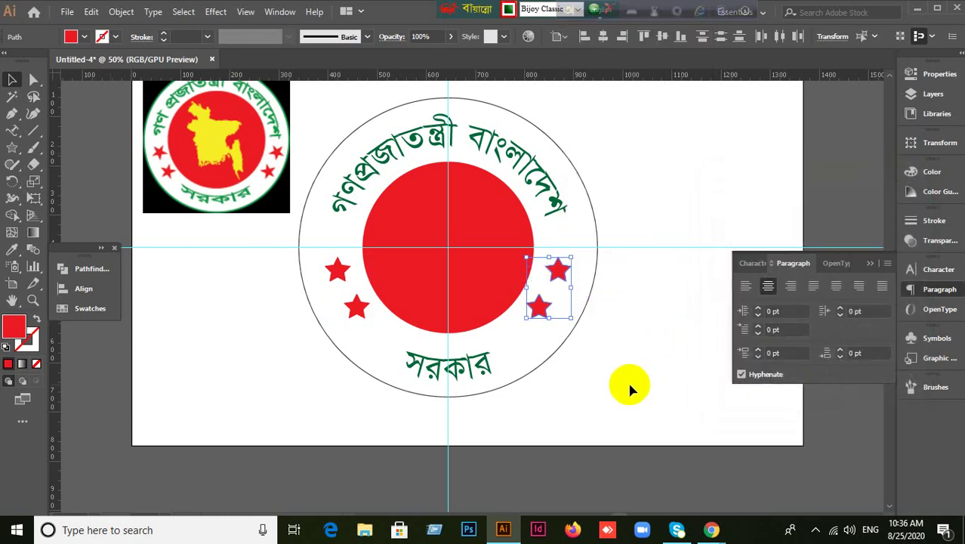
{"action": "left_click", "coordinate": [632, 388]}
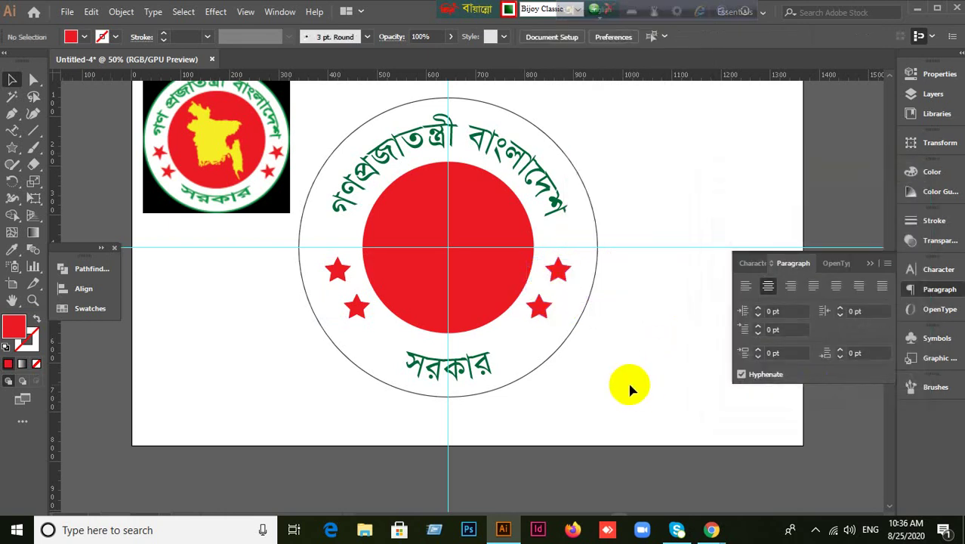
Raise the green title and সরকার path text from 82 pt to 88 pt.
{"action": "left_click", "coordinate": [511, 147]}
{"action": "left_click", "coordinate": [752, 265]}
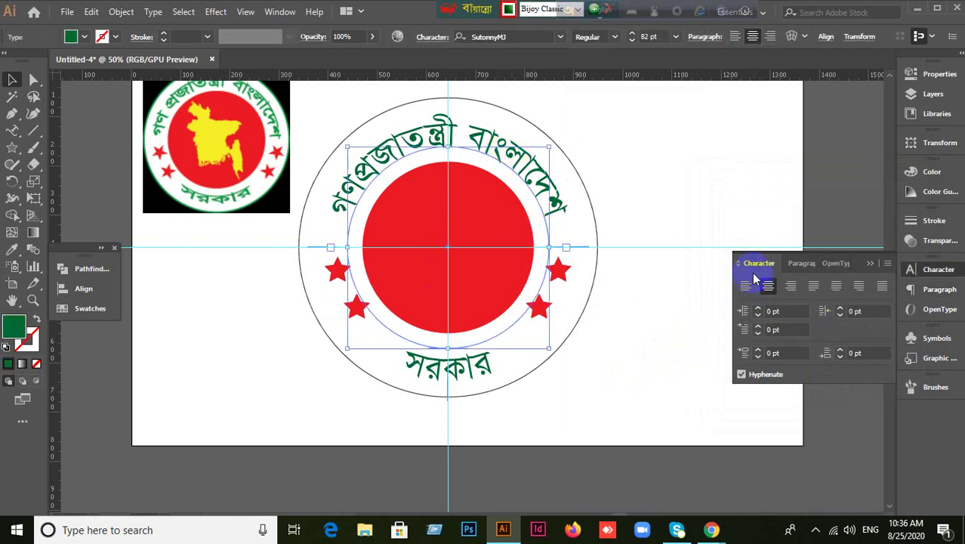
{"action": "scroll", "coordinate": [785, 325], "scroll_direction": "up", "scroll_amount": 5}
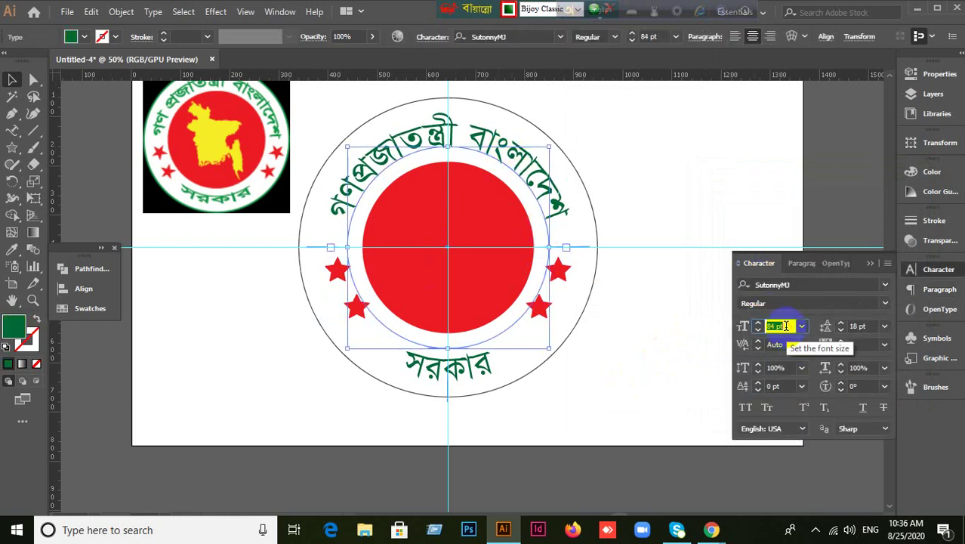
{"action": "scroll", "coordinate": [785, 325], "scroll_direction": "up", "scroll_amount": 1}
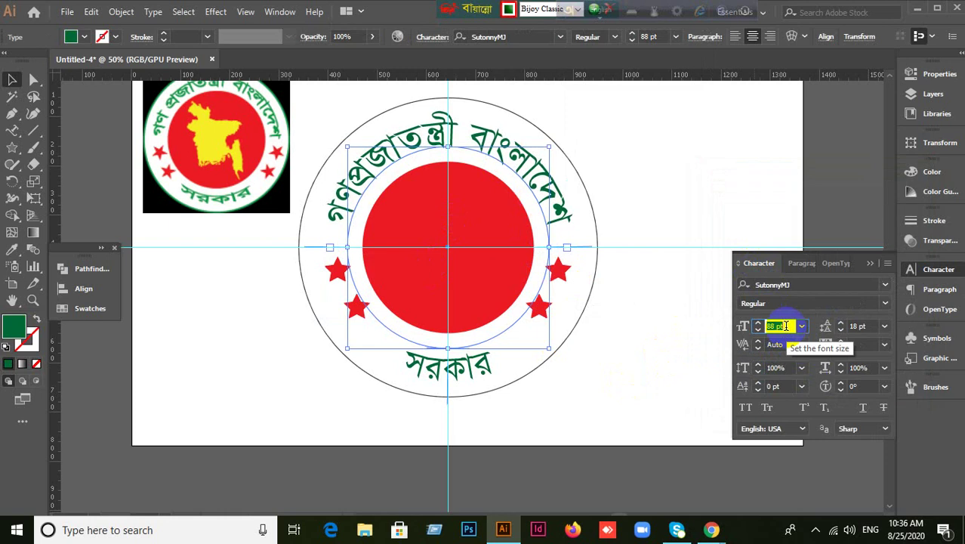
{"action": "left_click", "coordinate": [471, 371]}
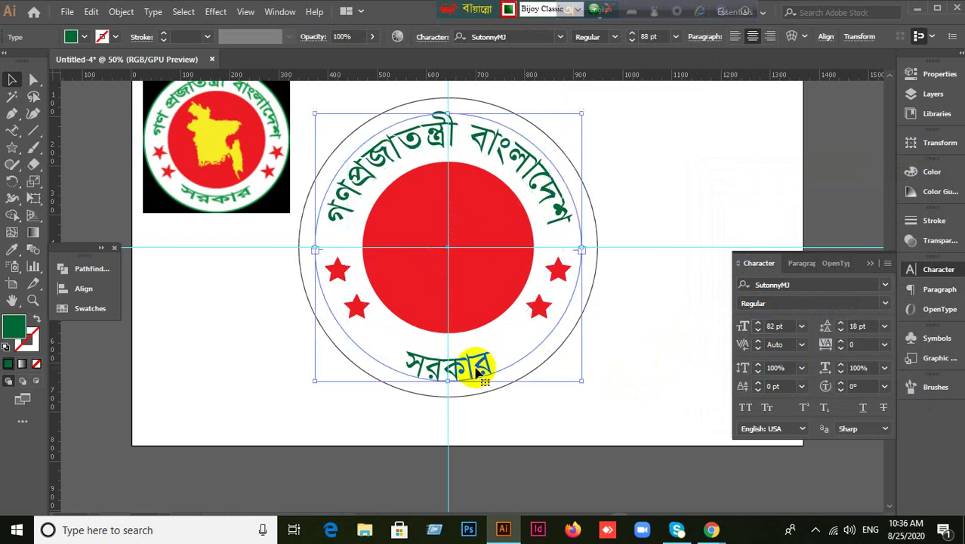
{"action": "left_click", "coordinate": [778, 325]}
{"action": "scroll", "coordinate": [785, 325], "scroll_direction": "up", "scroll_amount": 5}
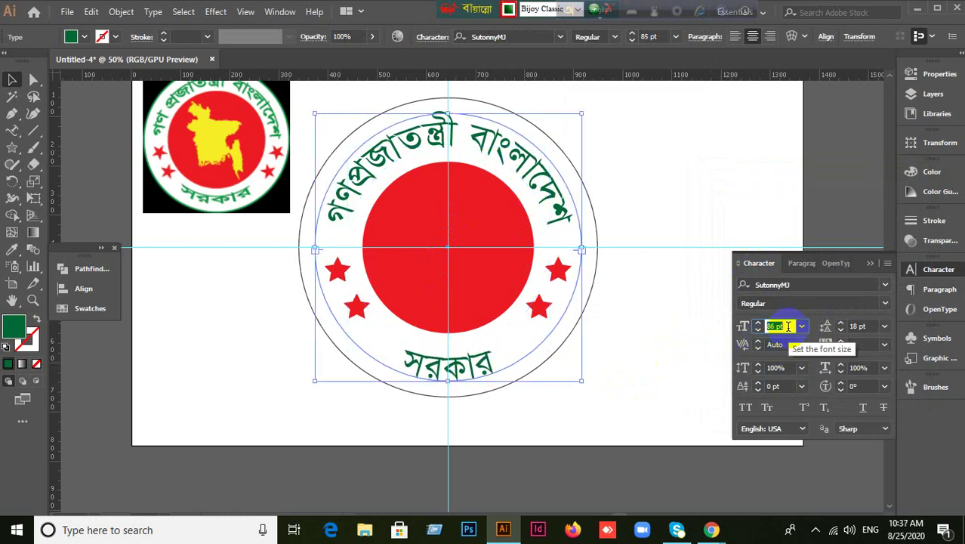
{"action": "scroll", "coordinate": [786, 325], "scroll_direction": "up", "scroll_amount": 1}
{"action": "left_click", "coordinate": [714, 218]}
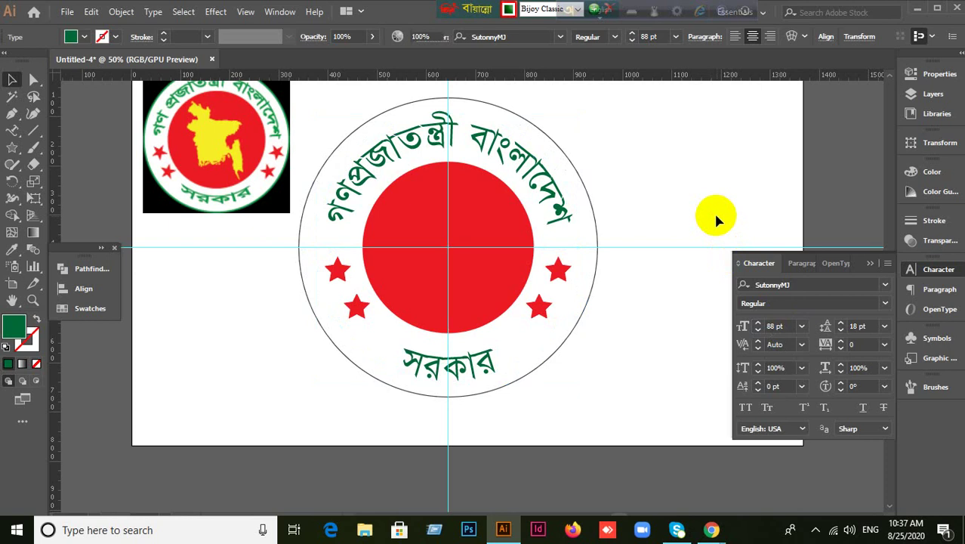
{"action": "left_click", "coordinate": [863, 270]}
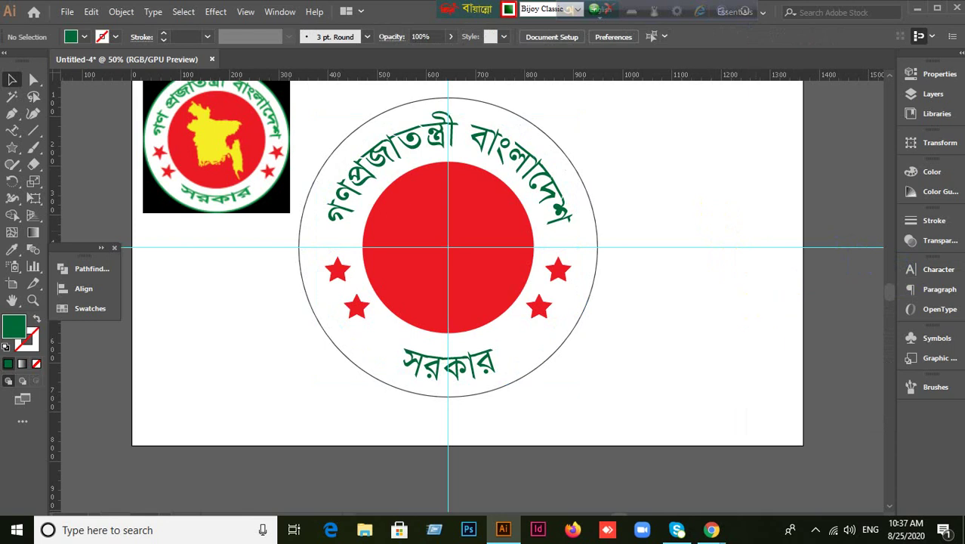
Drag download.jpg from the desktop onto the red disc and embed it in the document.
{"action": "left_click", "coordinate": [259, 183]}
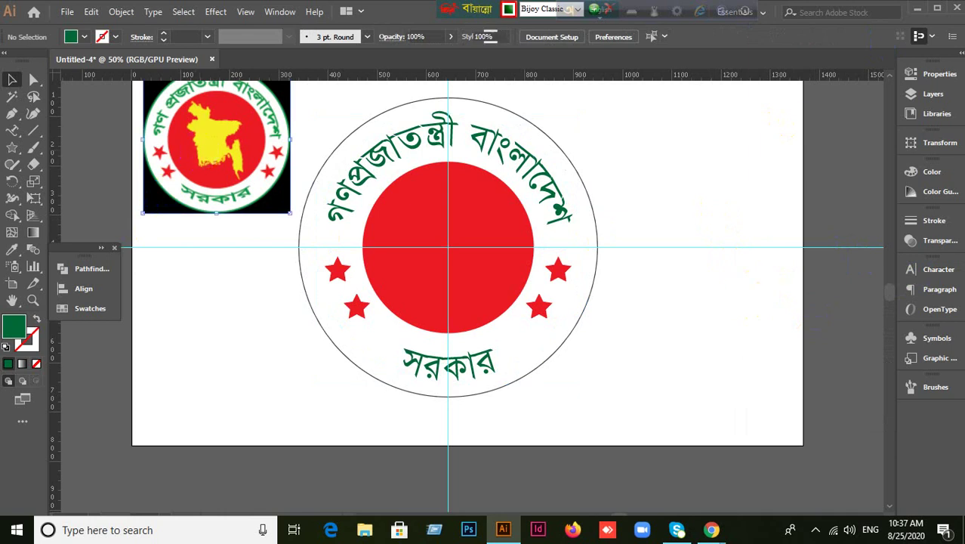
{"action": "left_click", "coordinate": [918, 9]}
{"action": "left_click", "coordinate": [886, 10]}
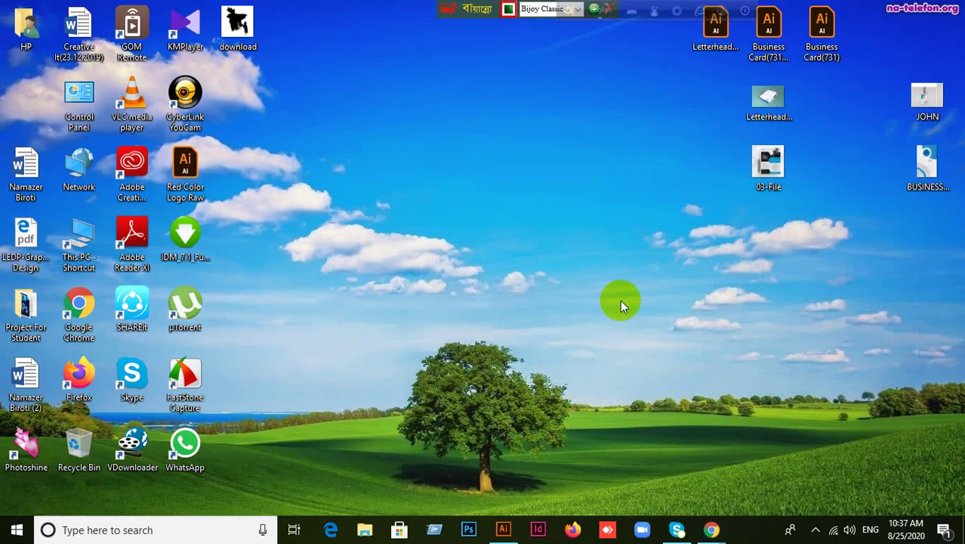
{"action": "left_click_drag", "start_coordinate": [238, 29], "coordinate": [398, 6]}
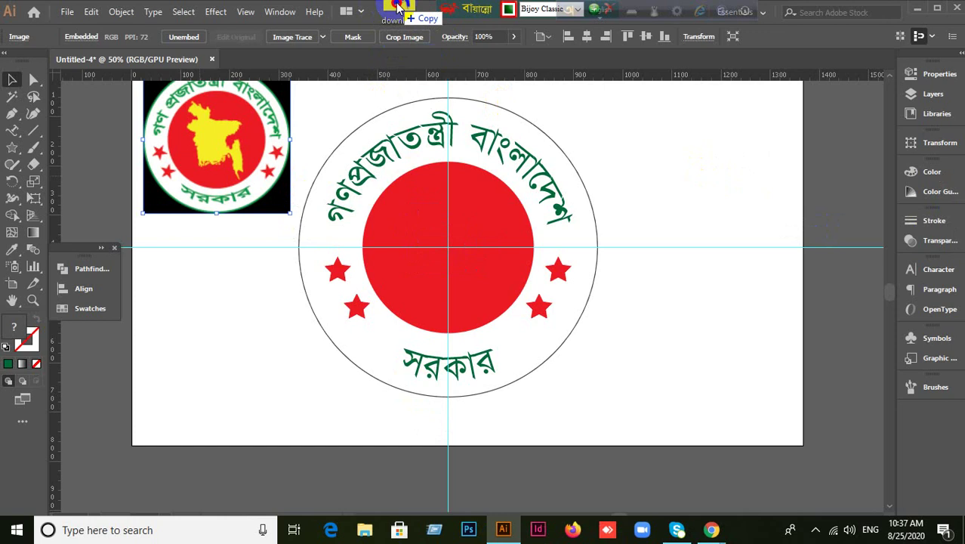
{"action": "left_click_drag", "start_coordinate": [398, 6], "coordinate": [433, 277]}
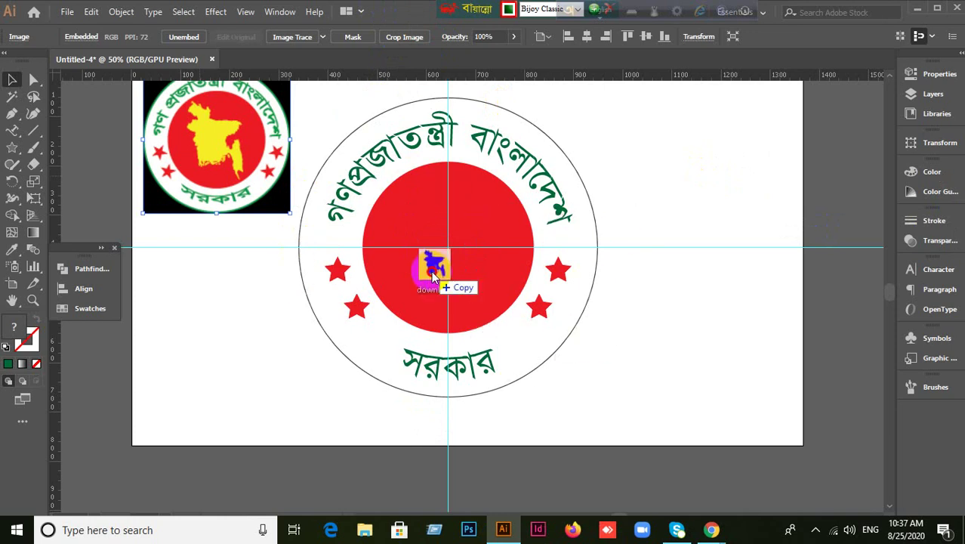
{"action": "left_click_drag", "start_coordinate": [431, 271], "coordinate": [431, 272]}
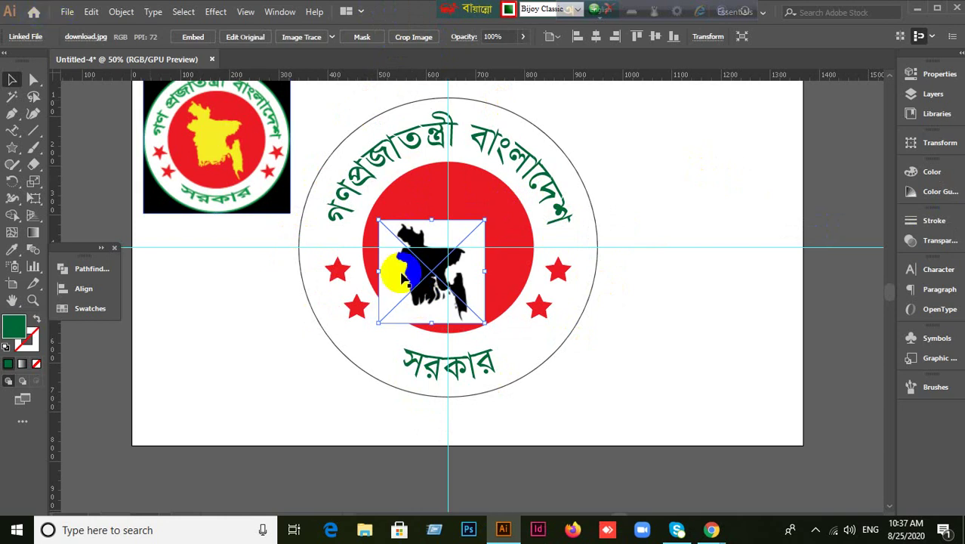
{"action": "left_click", "coordinate": [192, 42]}
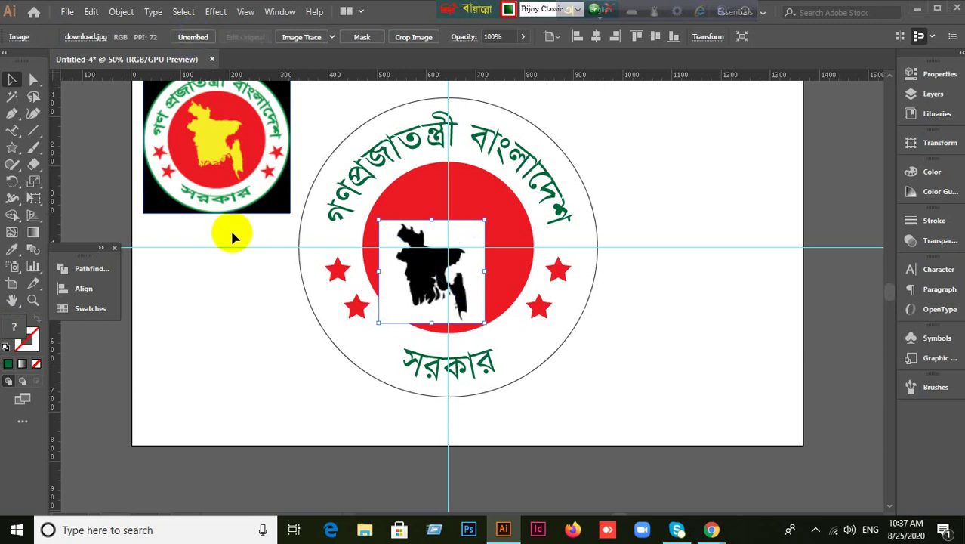
{"action": "left_click", "coordinate": [74, 98]}
{"action": "left_click", "coordinate": [67, 11]}
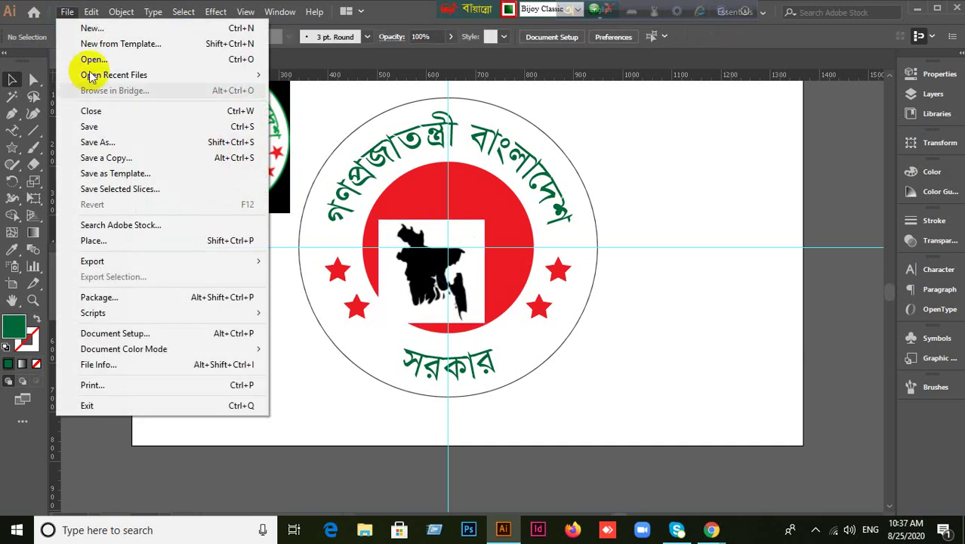
Cancel placing 03-File with linking off, keeping only the black map image, then select it.
{"action": "left_click", "coordinate": [97, 241]}
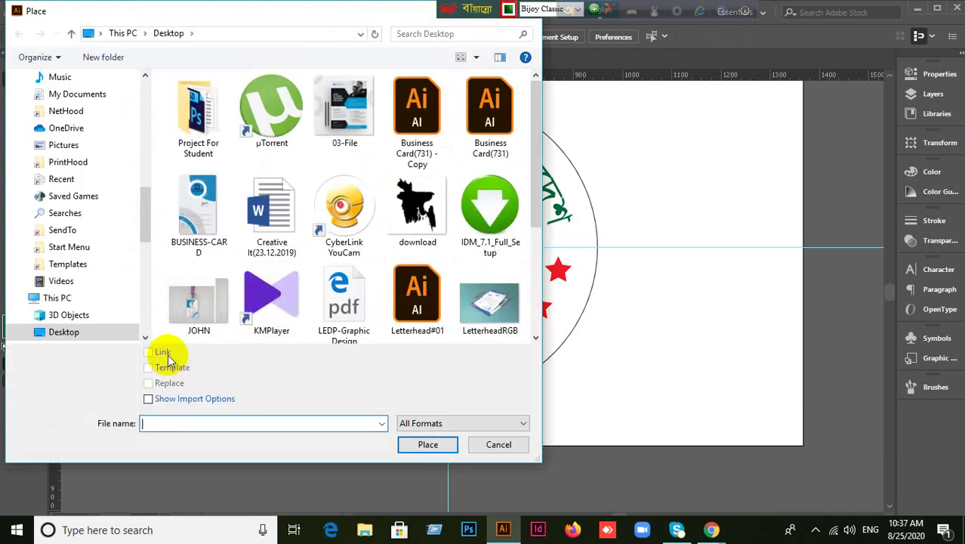
{"action": "left_click", "coordinate": [340, 117]}
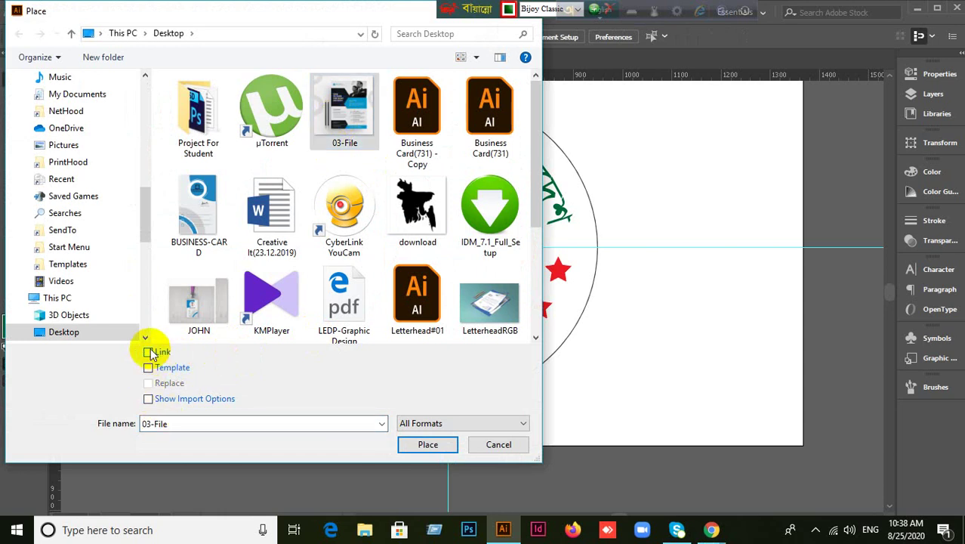
{"action": "left_click", "coordinate": [150, 351]}
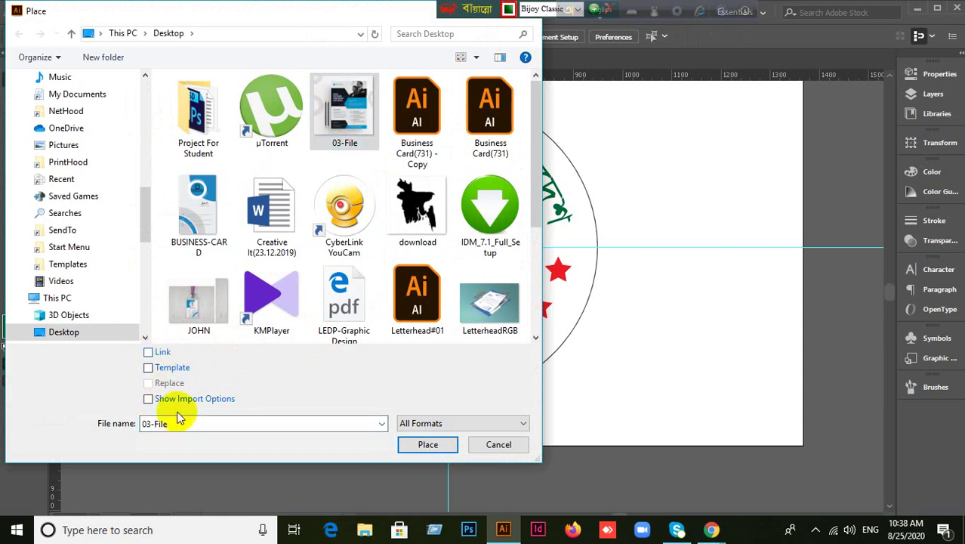
{"action": "left_click", "coordinate": [495, 446]}
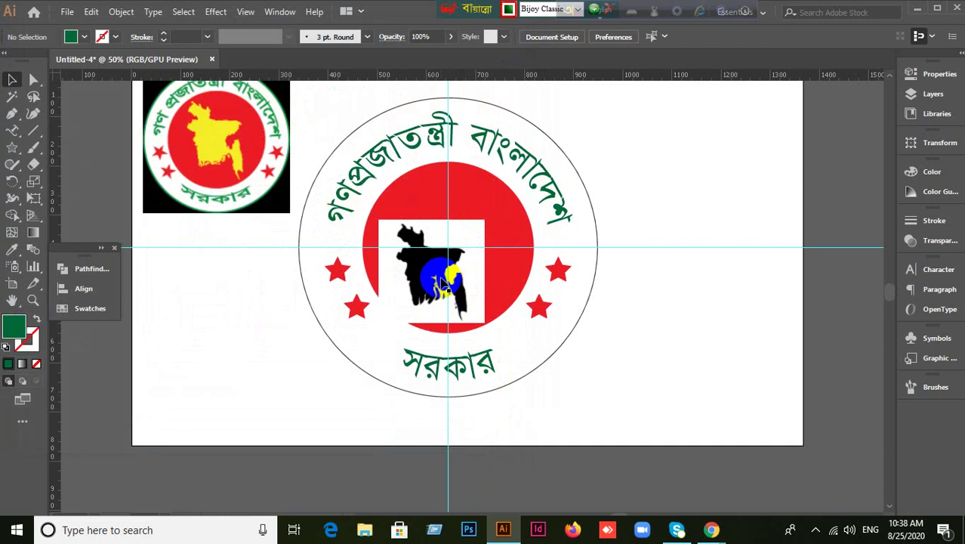
{"action": "left_click", "coordinate": [669, 332]}
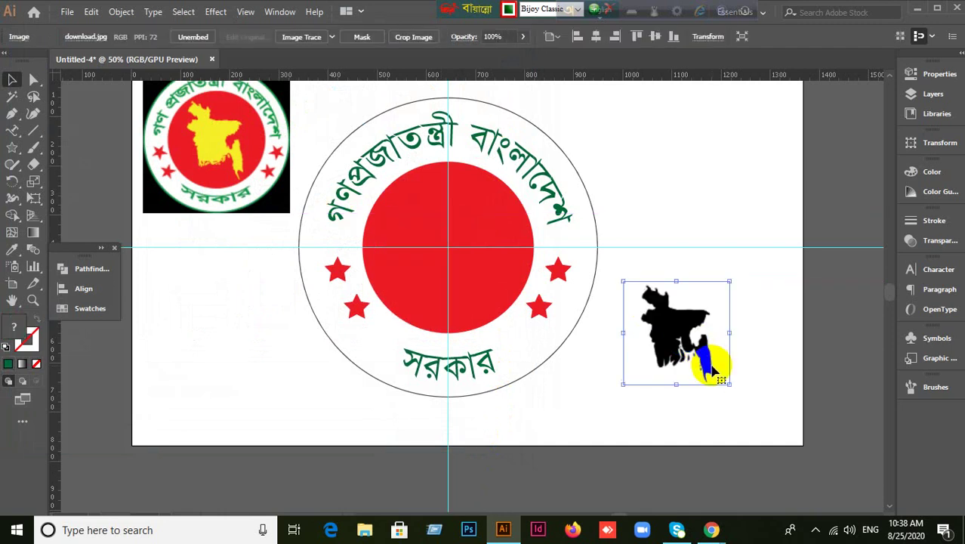
Drag the map image off the emblem to above the artboard's upper right.
{"action": "left_click_drag", "start_coordinate": [713, 369], "coordinate": [664, 406]}
{"action": "left_click_drag", "start_coordinate": [646, 365], "coordinate": [736, 172]}
{"action": "scroll", "coordinate": [732, 173], "scroll_direction": "up", "scroll_amount": 5}
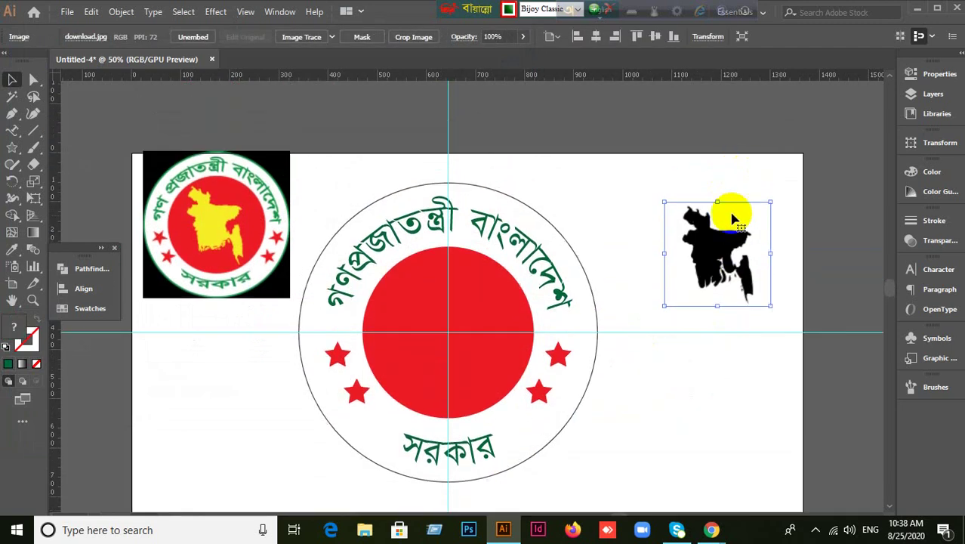
{"action": "left_click_drag", "start_coordinate": [702, 300], "coordinate": [663, 128]}
{"action": "scroll", "coordinate": [689, 242], "scroll_direction": "up", "scroll_amount": 3}
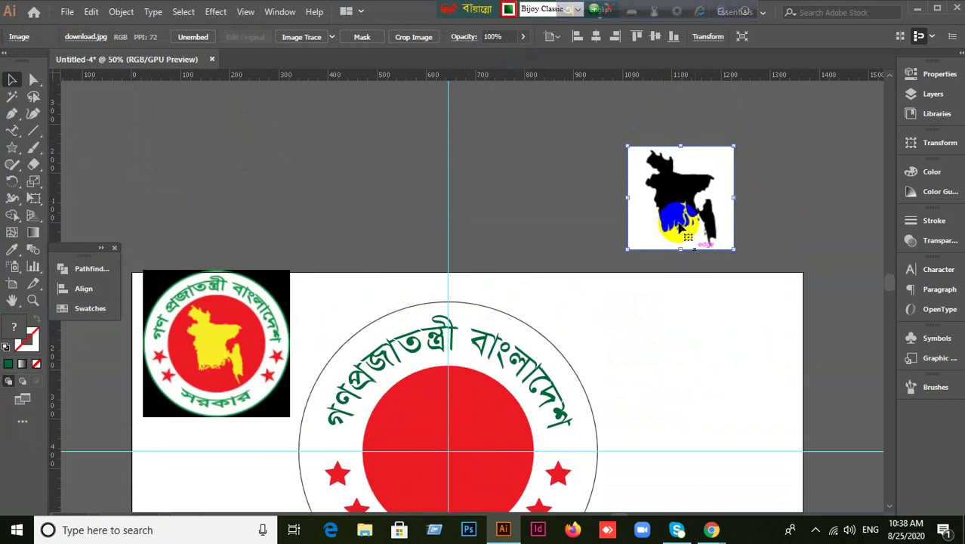
{"action": "left_click_drag", "start_coordinate": [677, 215], "coordinate": [650, 215]}
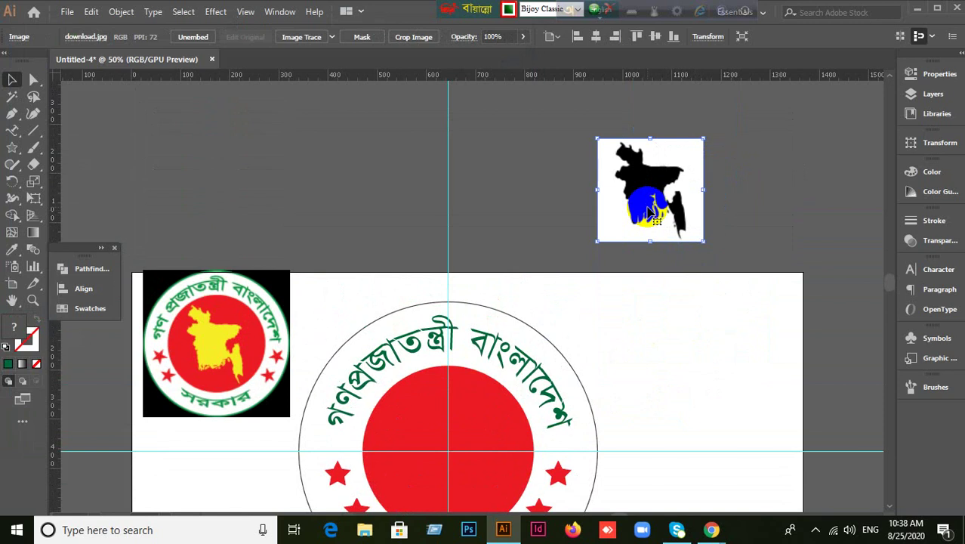
{"action": "left_click", "coordinate": [534, 151]}
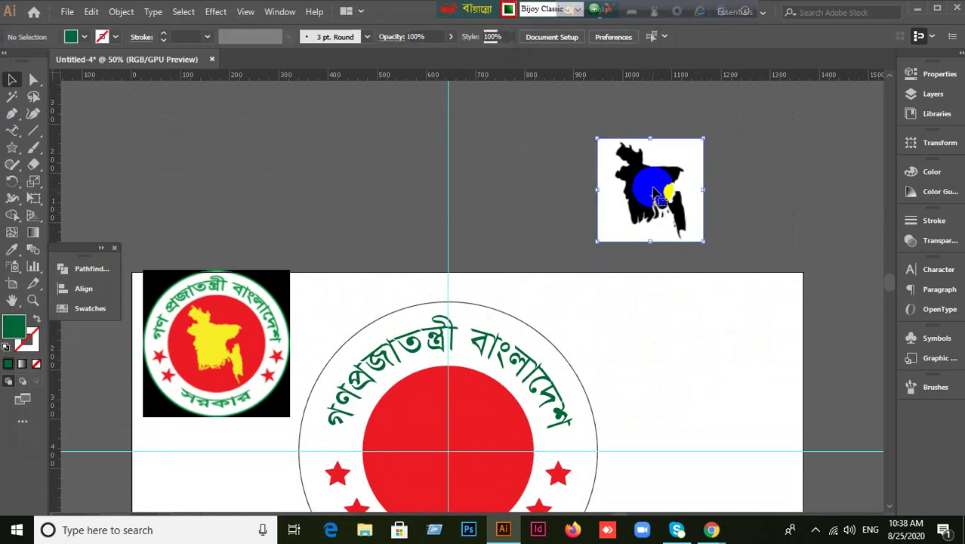
{"action": "left_click", "coordinate": [654, 194]}
{"action": "left_click", "coordinate": [552, 242]}
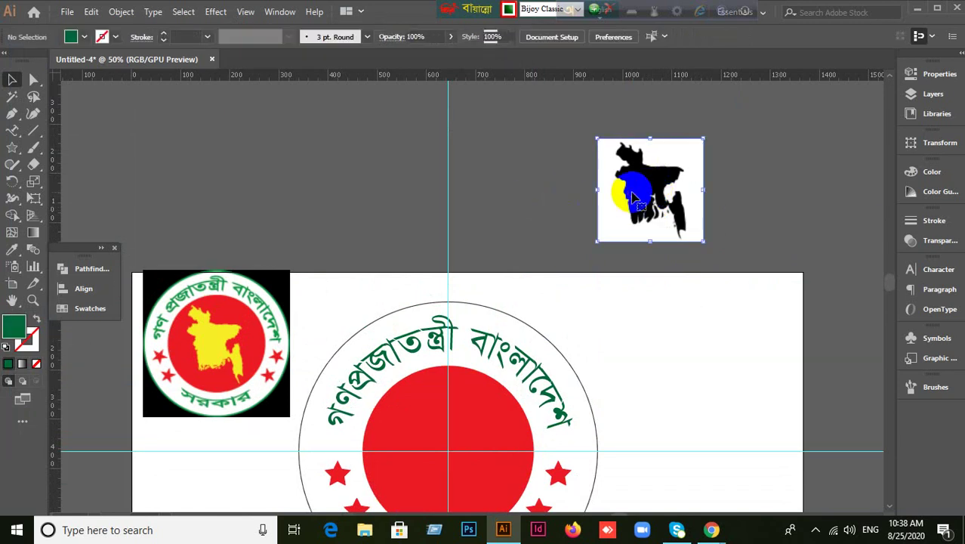
{"action": "left_click", "coordinate": [631, 207]}
{"action": "left_click", "coordinate": [593, 254]}
{"action": "left_click", "coordinate": [647, 162]}
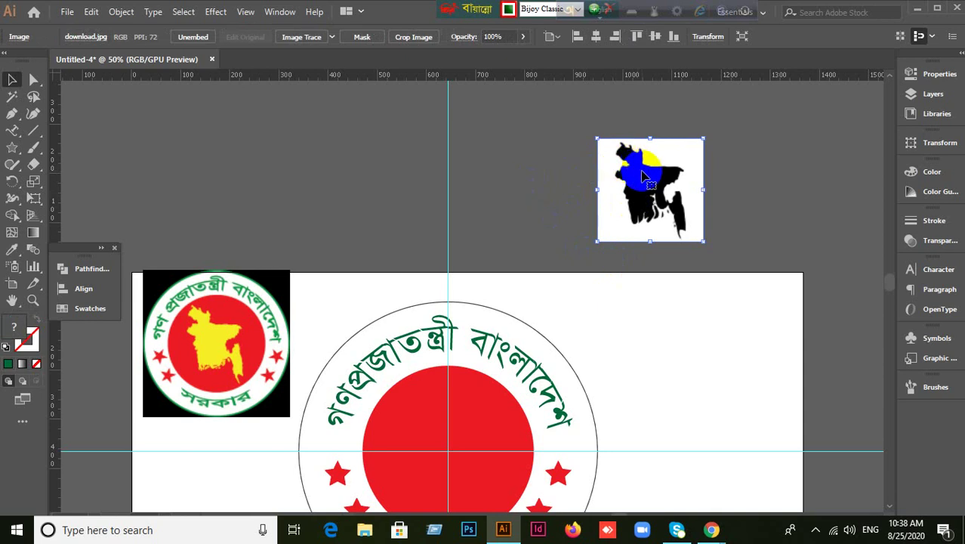
{"action": "left_click", "coordinate": [655, 164], "text": "shift"}
{"action": "left_click", "coordinate": [658, 175]}
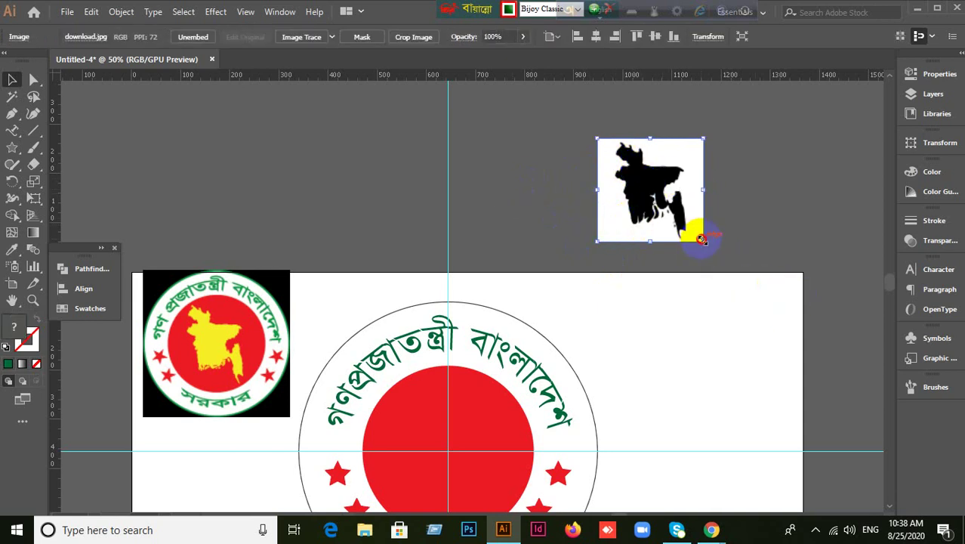
Enlarge the map image to about twice its size and shift it up-left above the artboard.
{"action": "left_click_drag", "start_coordinate": [702, 240], "coordinate": [831, 339]}
{"action": "left_click_drag", "start_coordinate": [754, 259], "coordinate": [660, 216]}
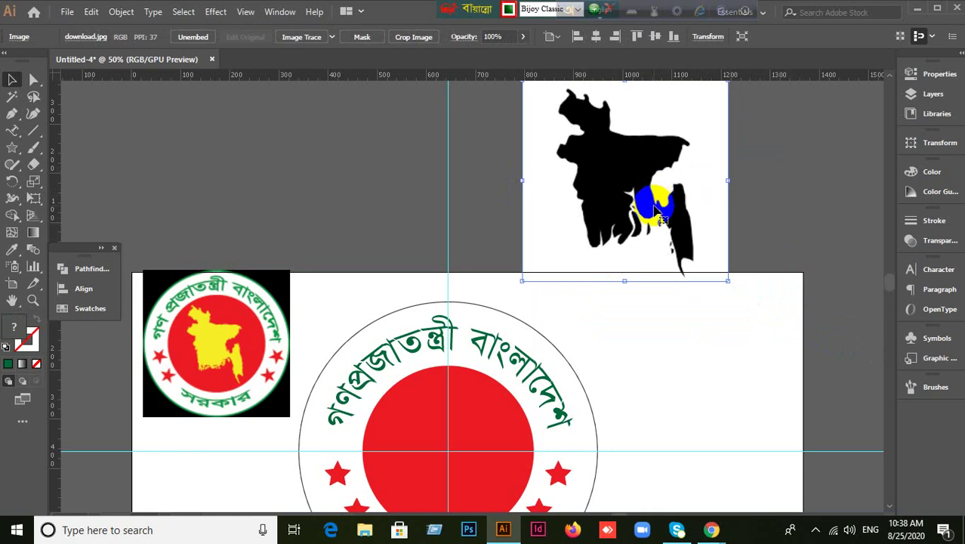
{"action": "scroll", "coordinate": [650, 227], "scroll_direction": "up", "scroll_amount": 2}
{"action": "scroll", "coordinate": [620, 261], "scroll_direction": "up", "scroll_amount": 2}
{"action": "left_click_drag", "start_coordinate": [619, 258], "coordinate": [603, 223]}
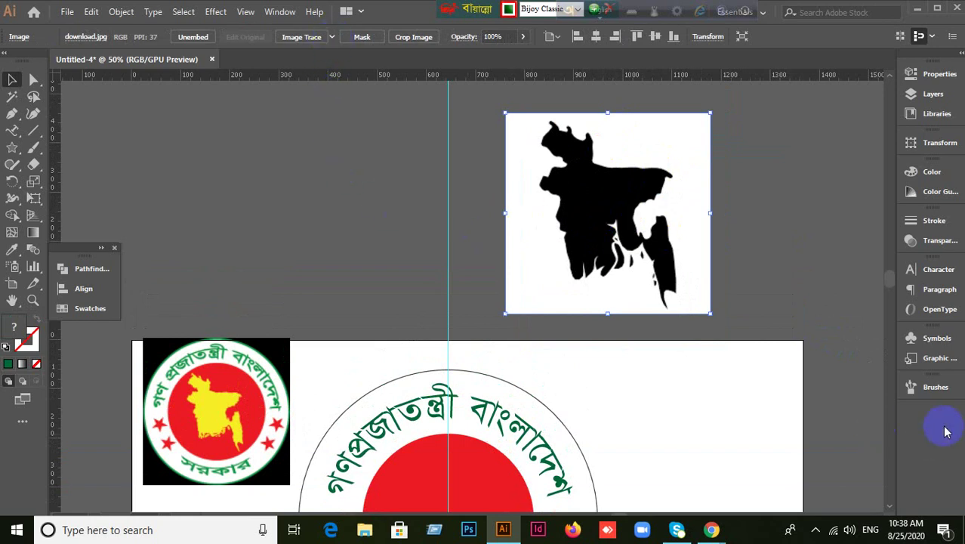
Trial a default trace and a High Fidelity Photo trace on the map, undoing both.
{"action": "left_click", "coordinate": [277, 13]}
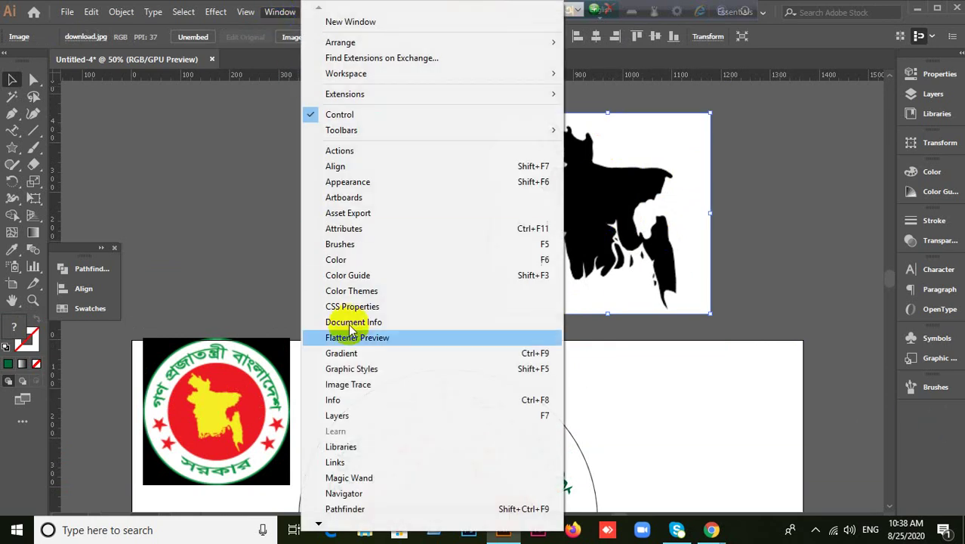
{"action": "left_click", "coordinate": [222, 119]}
{"action": "left_click", "coordinate": [520, 187]}
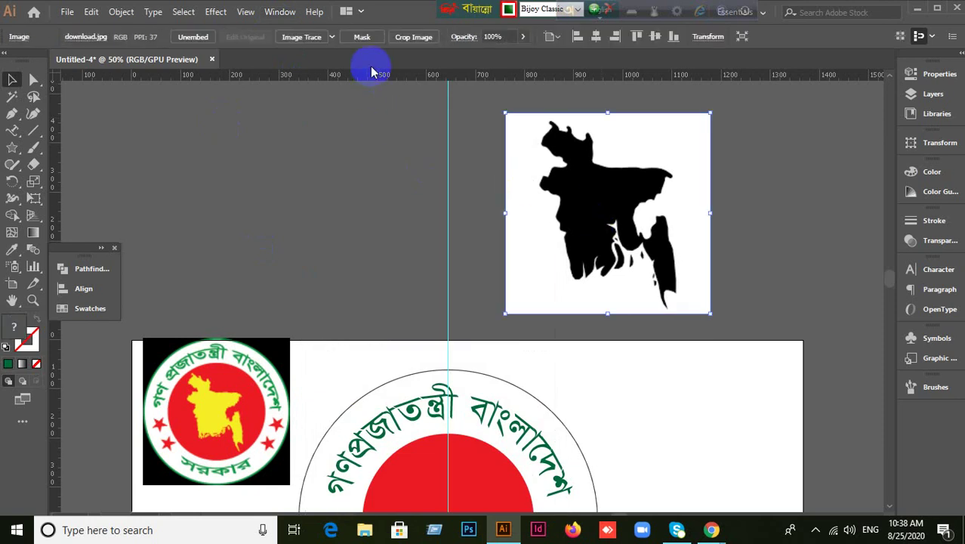
{"action": "left_click", "coordinate": [321, 36]}
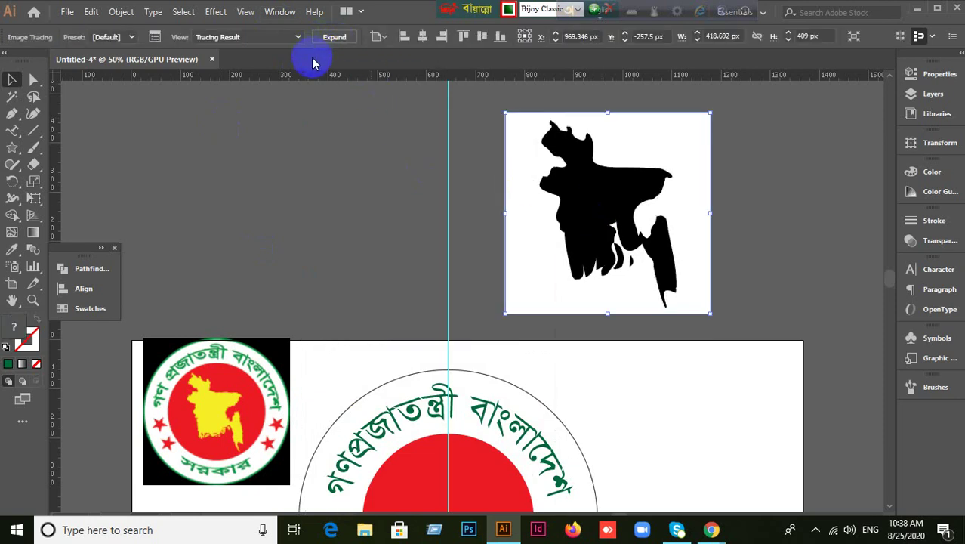
{"action": "key", "text": "ctrl+z"}
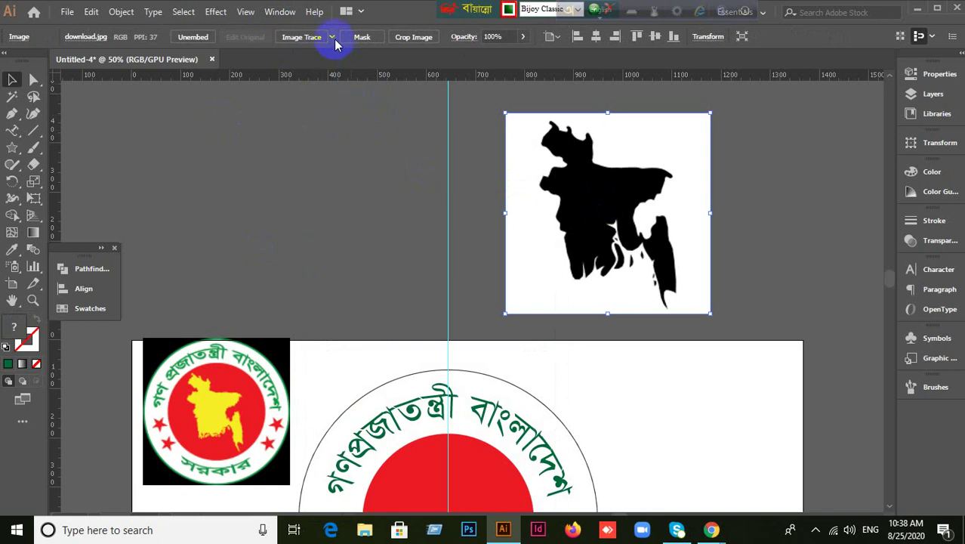
{"action": "left_click", "coordinate": [332, 37]}
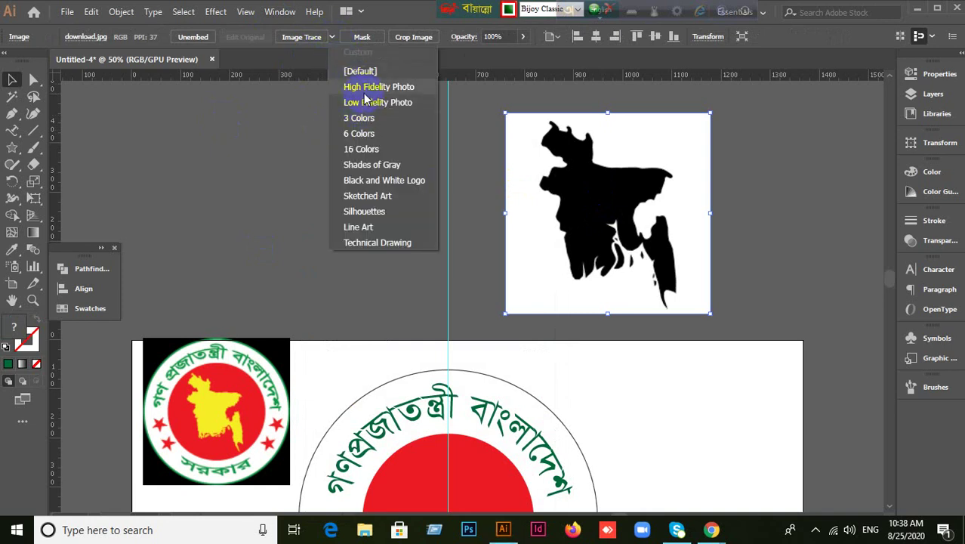
{"action": "left_click", "coordinate": [397, 88]}
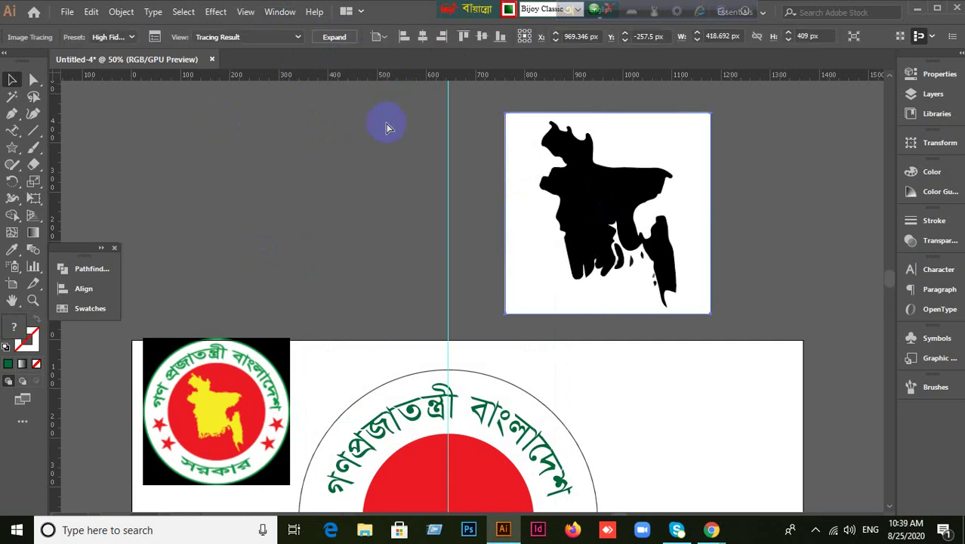
{"action": "left_click", "coordinate": [571, 215]}
{"action": "left_click", "coordinate": [442, 198]}
{"action": "key", "text": "ctrl+z"}
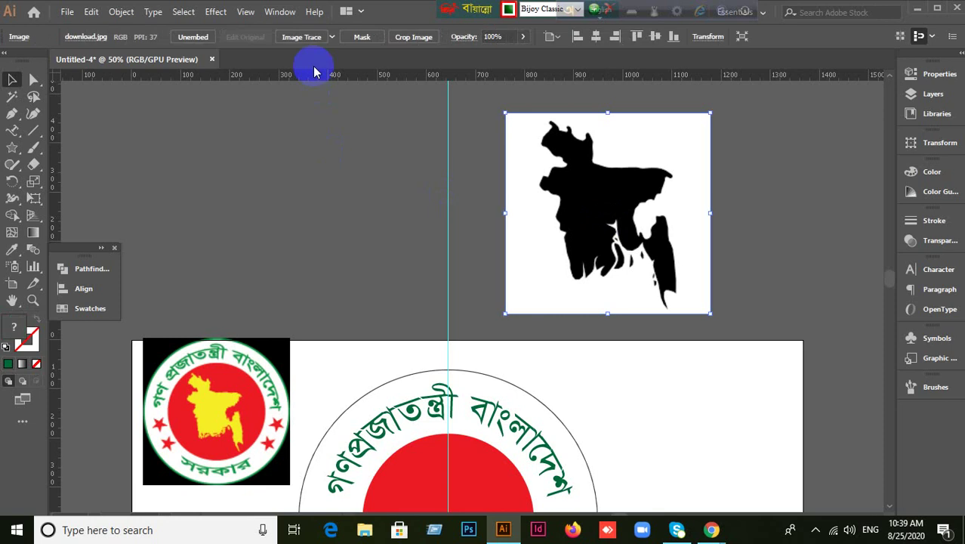
Trace the selected map image with the High Fidelity Photo preset.
{"action": "left_click", "coordinate": [414, 215]}
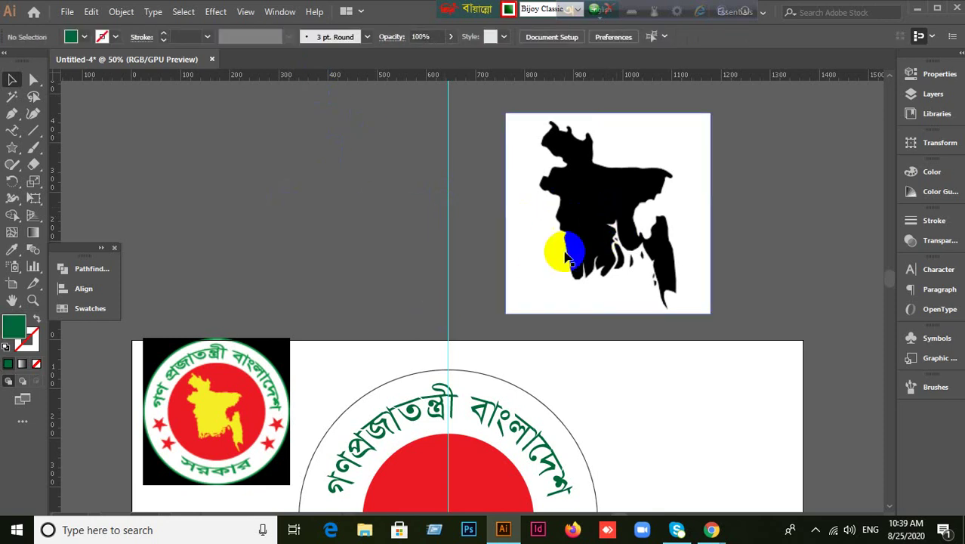
{"action": "left_click", "coordinate": [614, 198]}
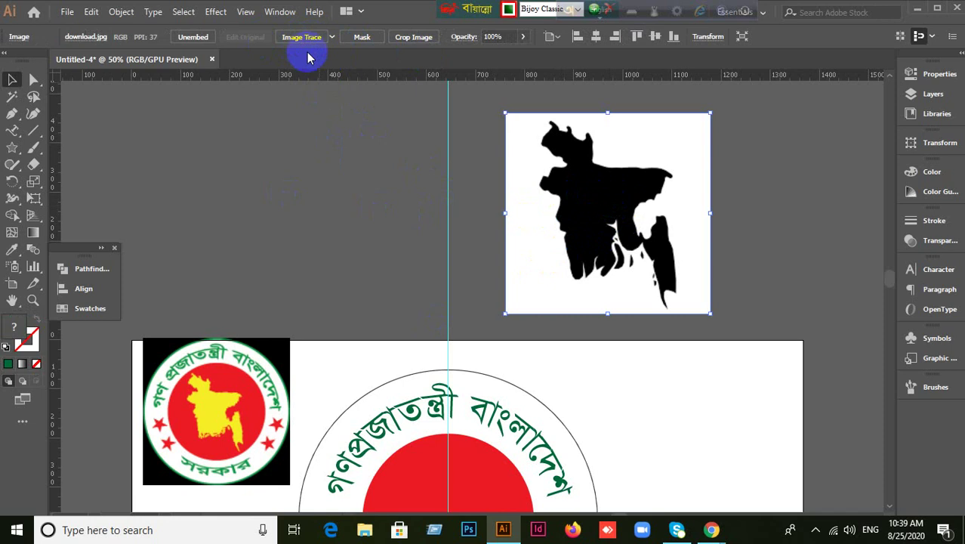
{"action": "left_click", "coordinate": [279, 11]}
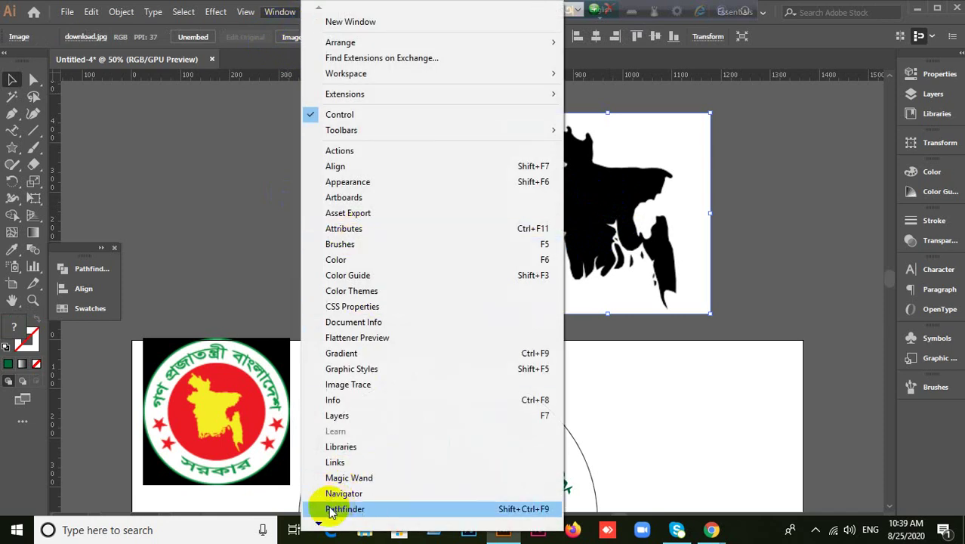
{"action": "scroll", "coordinate": [317, 523], "scroll_direction": "down", "scroll_amount": 5}
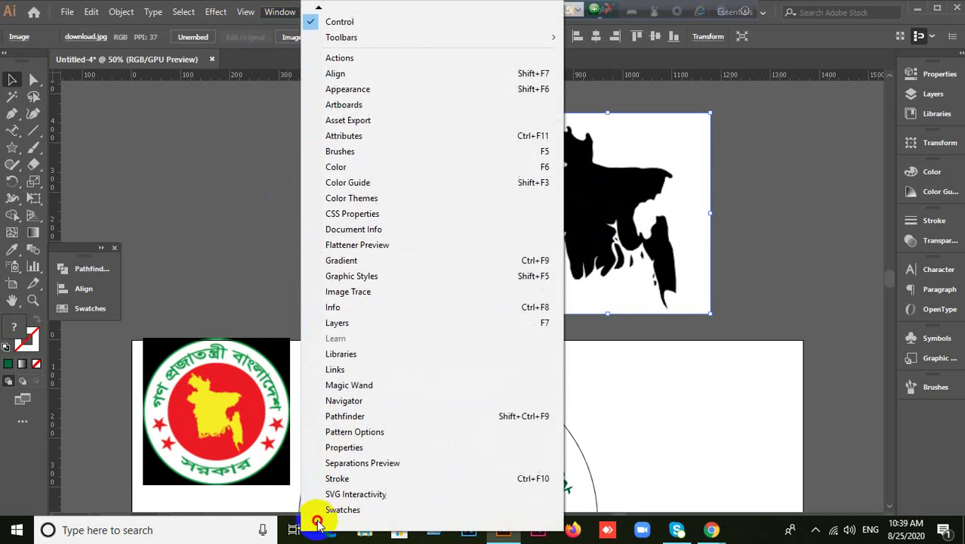
{"action": "scroll", "coordinate": [318, 522], "scroll_direction": "down", "scroll_amount": 6}
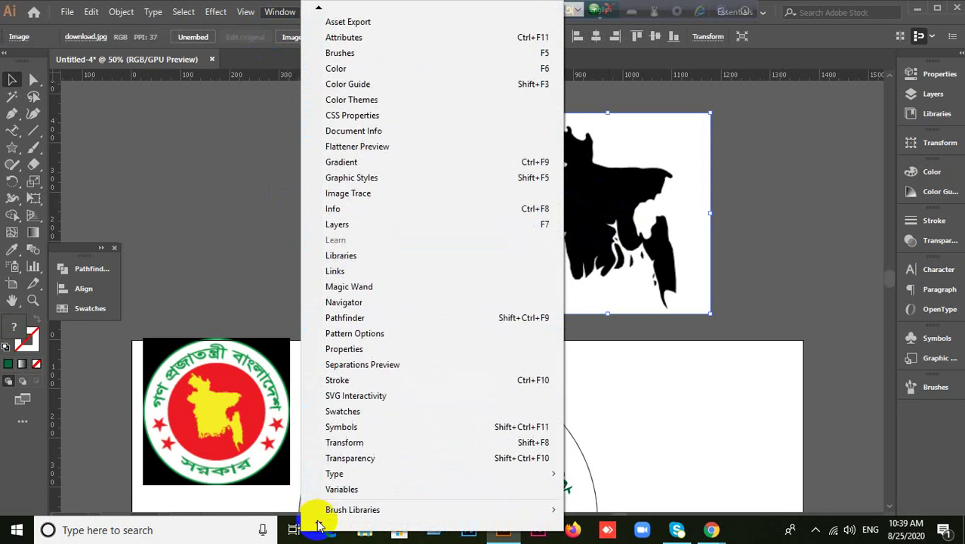
{"action": "scroll", "coordinate": [317, 525], "scroll_direction": "down", "scroll_amount": 3}
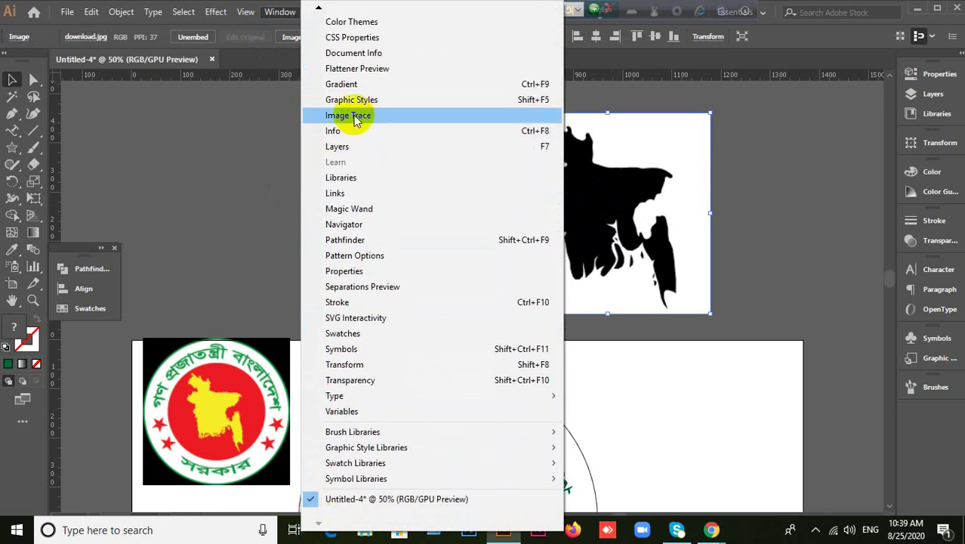
{"action": "left_click", "coordinate": [212, 162]}
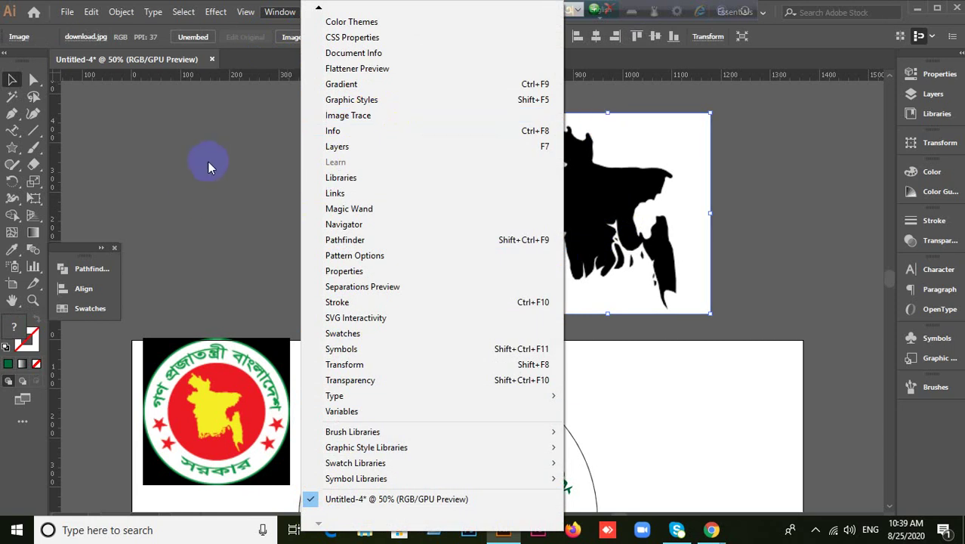
{"action": "left_click", "coordinate": [627, 205]}
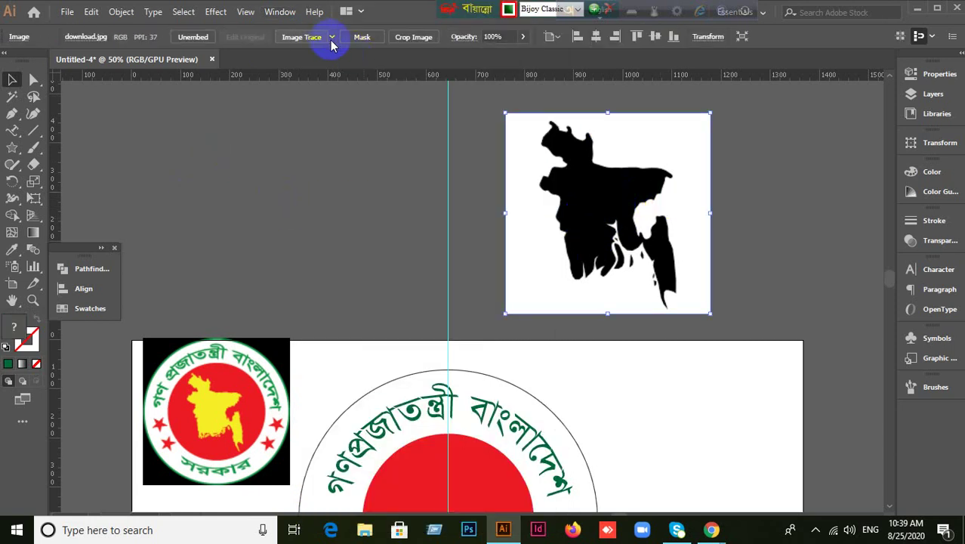
{"action": "left_click", "coordinate": [332, 37]}
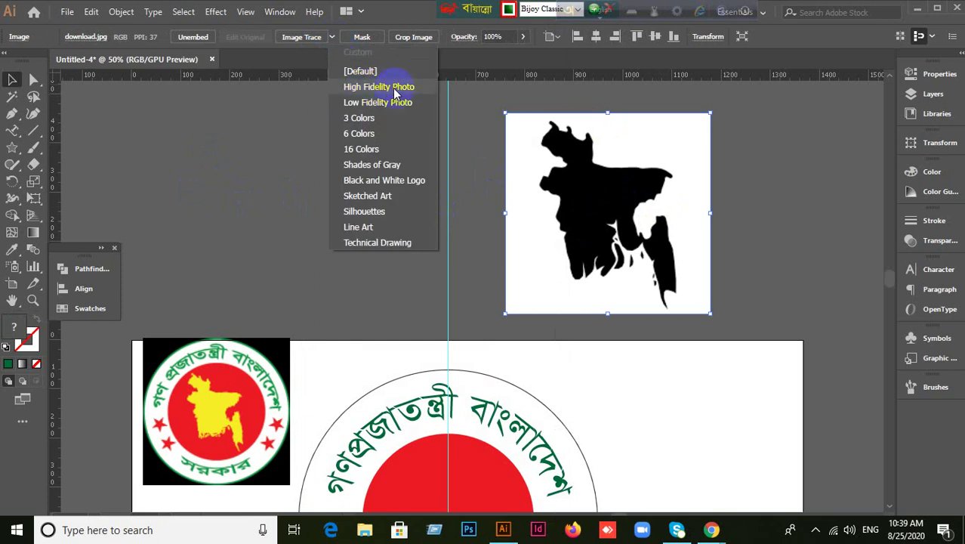
{"action": "left_click", "coordinate": [394, 88]}
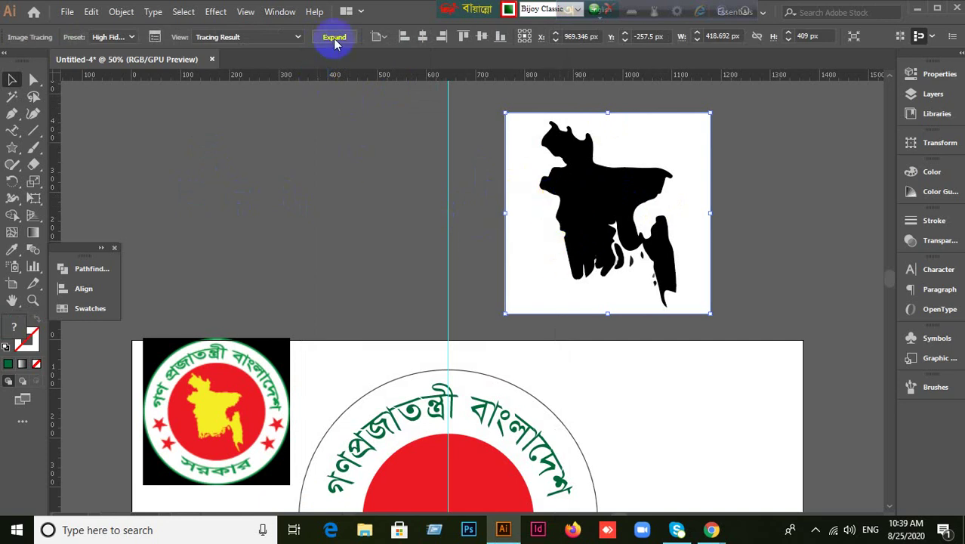
Expand the traced map into editable paths and ungroup them.
{"action": "left_click", "coordinate": [121, 11]}
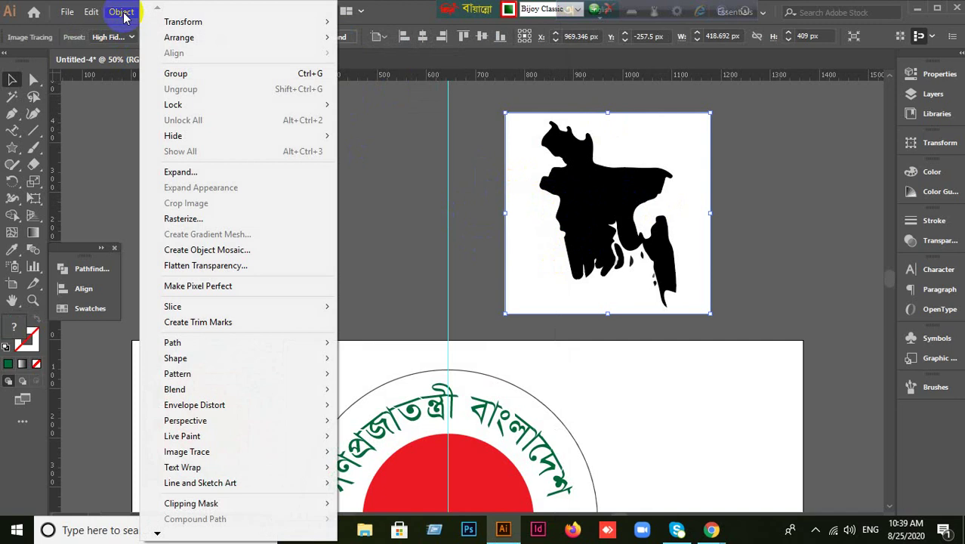
{"action": "left_click", "coordinate": [611, 219]}
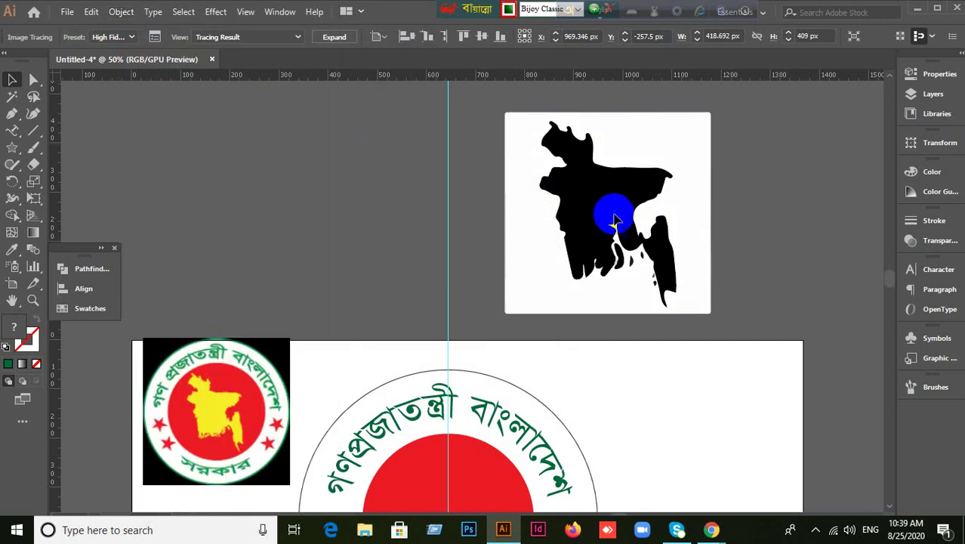
{"action": "left_click", "coordinate": [335, 36]}
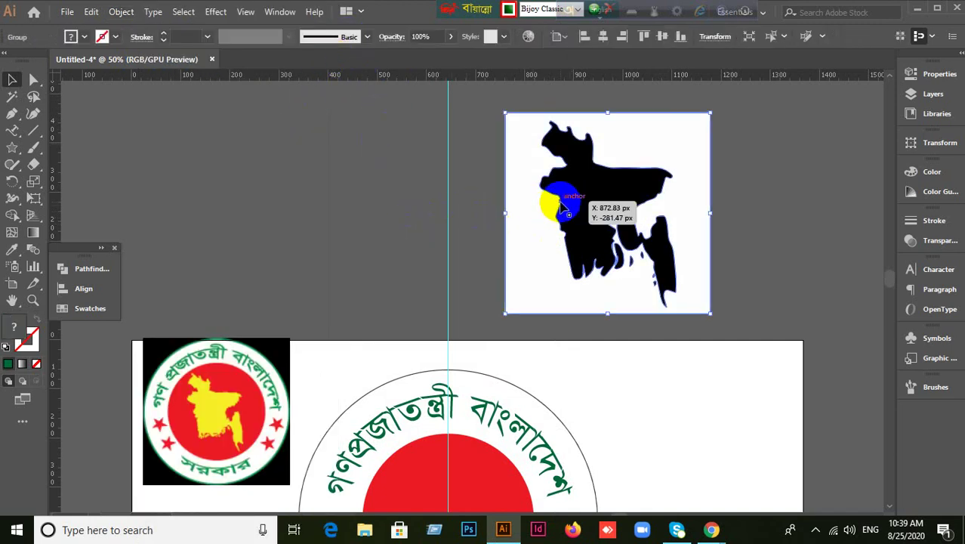
{"action": "right_click", "coordinate": [559, 202]}
{"action": "left_click", "coordinate": [604, 320]}
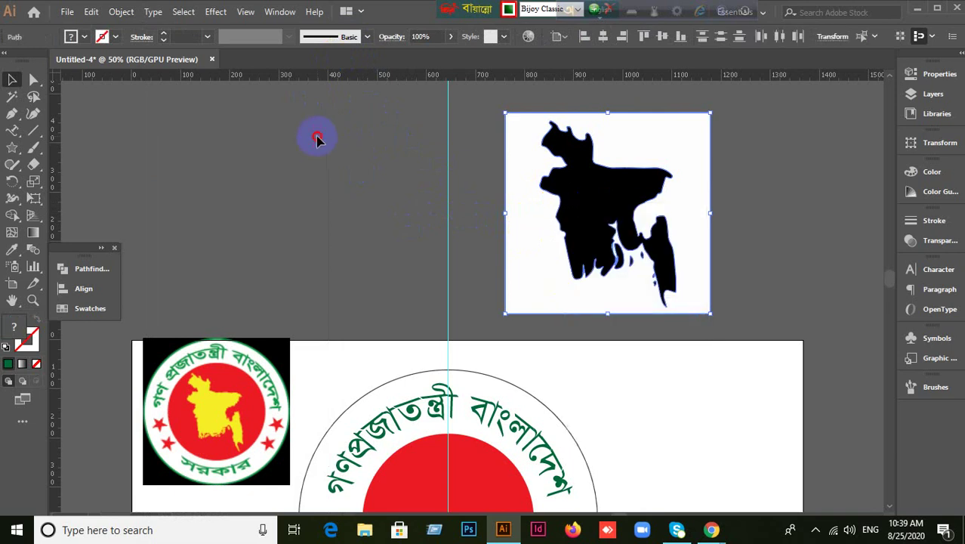
Pull the white background rectangle away from the map and delete it.
{"action": "left_click", "coordinate": [317, 135]}
{"action": "left_click_drag", "start_coordinate": [514, 229], "coordinate": [402, 214]}
{"action": "left_click_drag", "start_coordinate": [210, 187], "coordinate": [212, 187]}
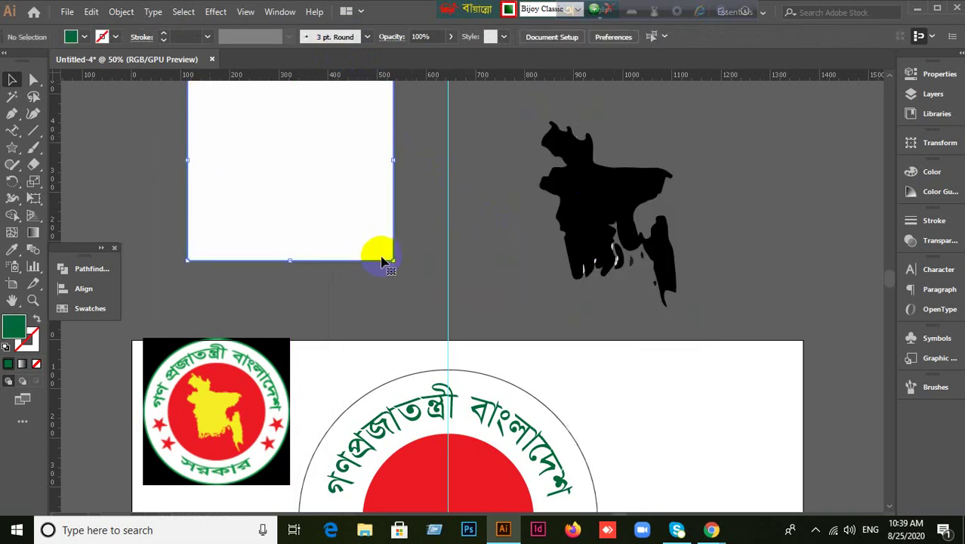
{"action": "key", "text": "Delete"}
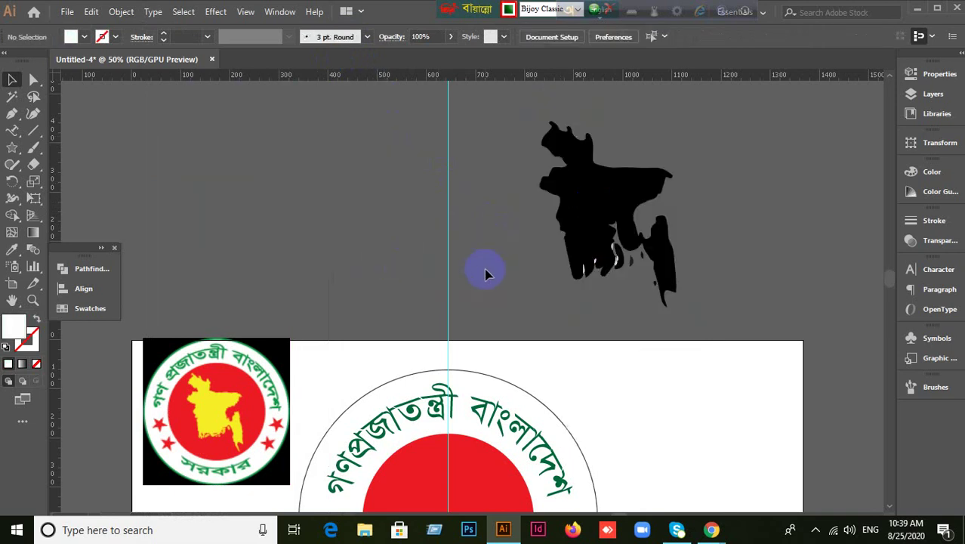
{"action": "key", "text": "ctrl+z"}
{"action": "left_click", "coordinate": [312, 216]}
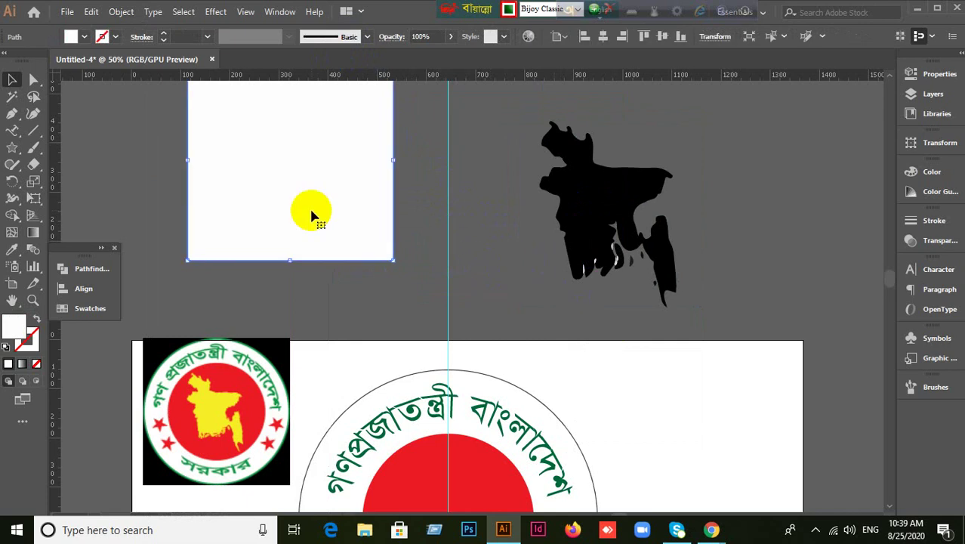
{"action": "key", "text": "Delete"}
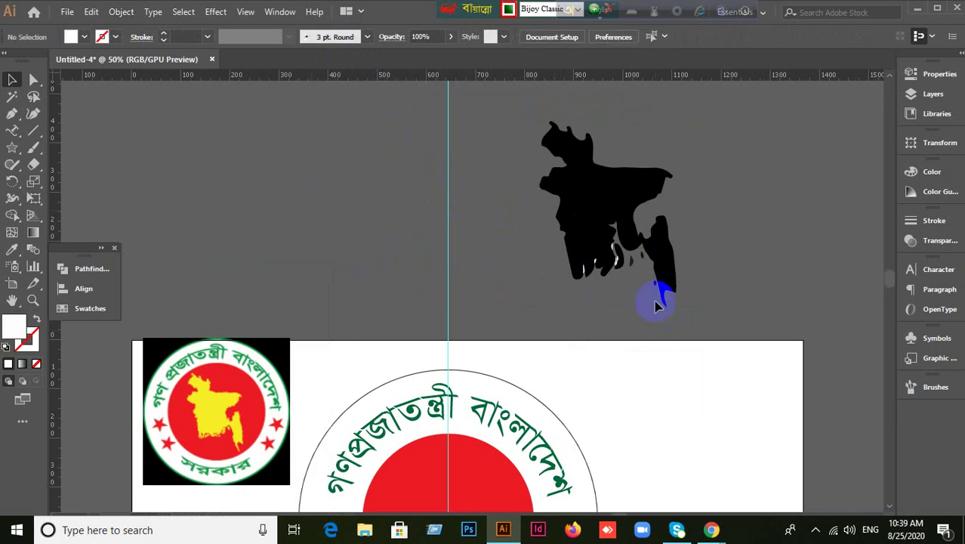
{"action": "scroll", "coordinate": [655, 302], "scroll_direction": "up", "scroll_amount": 3}
Drag the small white fragment out of the map's tip.
{"action": "left_click", "coordinate": [538, 179]}
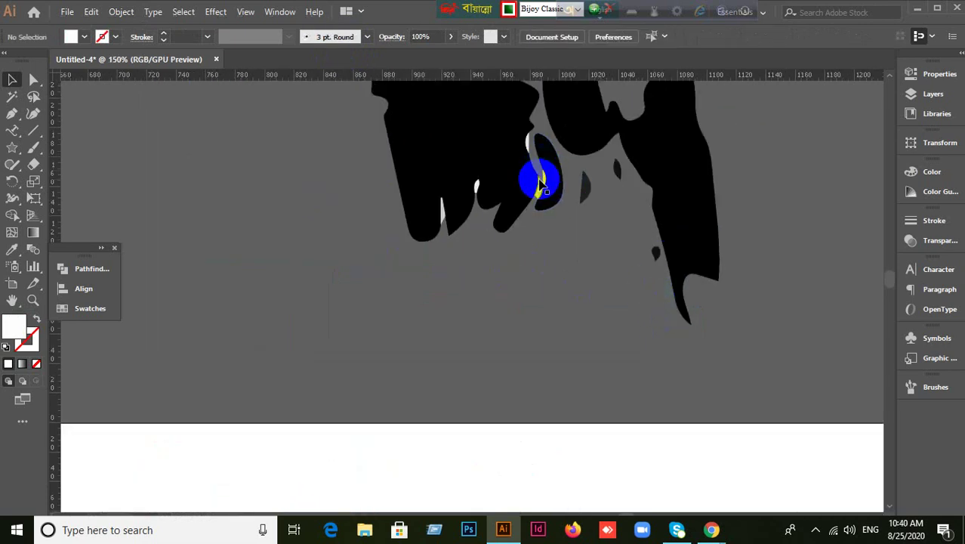
{"action": "left_click_drag", "start_coordinate": [536, 166], "coordinate": [443, 215]}
{"action": "left_click", "coordinate": [490, 313]}
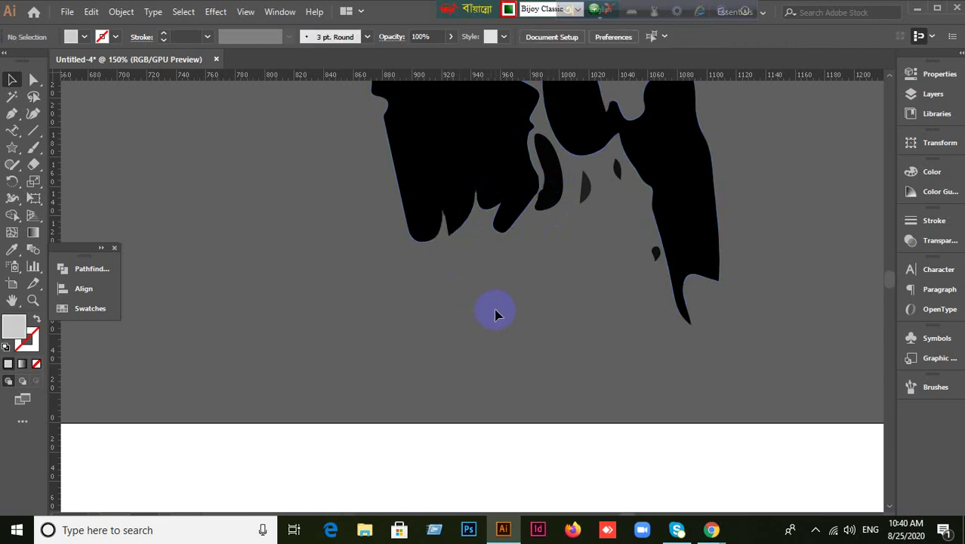
Zoom out and move the black Bangladesh map down into the red circle.
{"action": "key", "text": "ctrl+minus"}
{"action": "key", "text": "ctrl+minus"}
{"action": "key", "text": "ctrl+minus"}
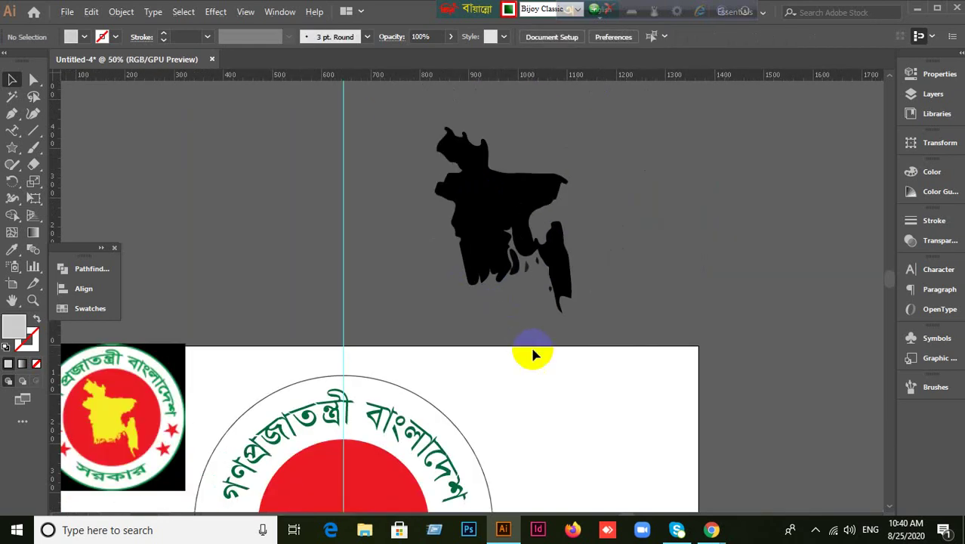
{"action": "left_click_drag", "start_coordinate": [531, 349], "coordinate": [559, 294]}
{"action": "left_click", "coordinate": [597, 376]}
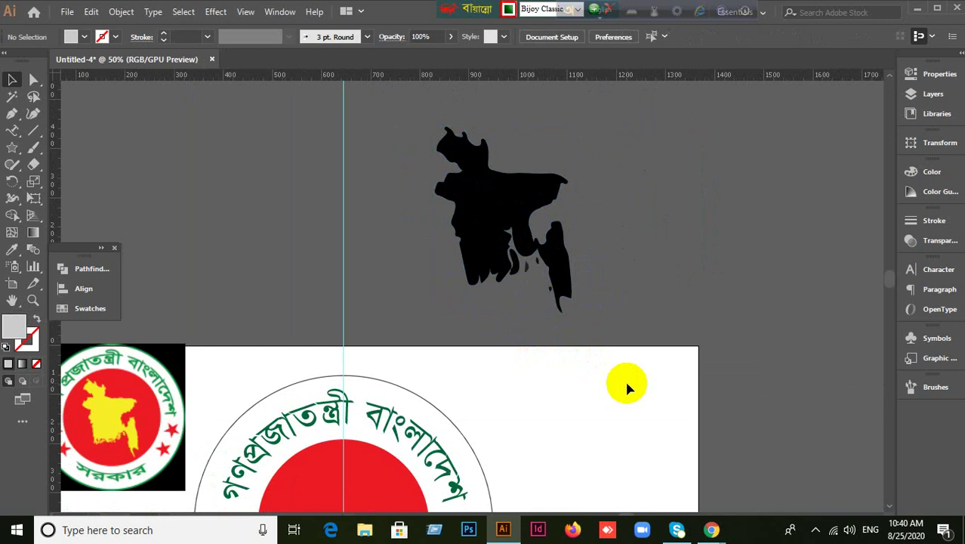
{"action": "key", "text": "ctrl+alt+b"}
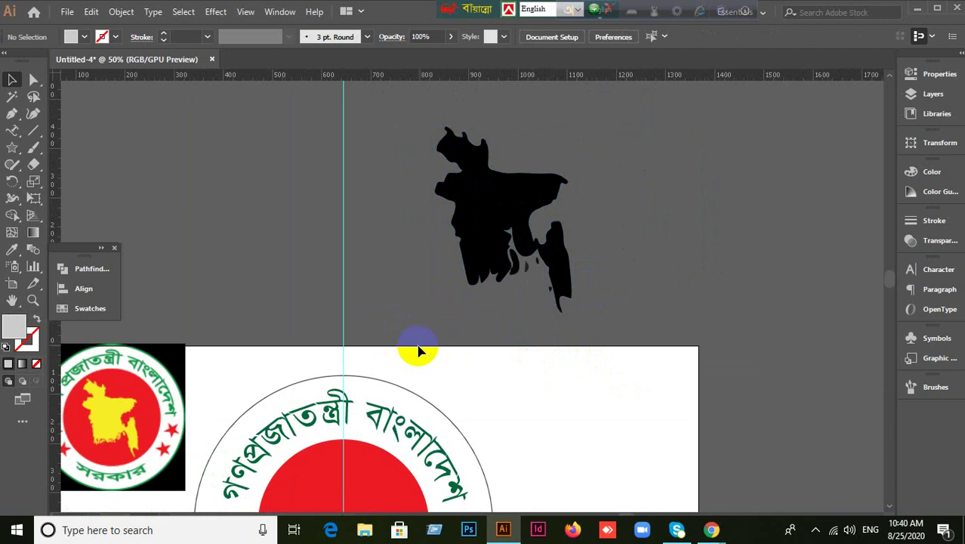
{"action": "left_click_drag", "start_coordinate": [722, 282], "coordinate": [828, 203]}
{"action": "left_click", "coordinate": [599, 156]}
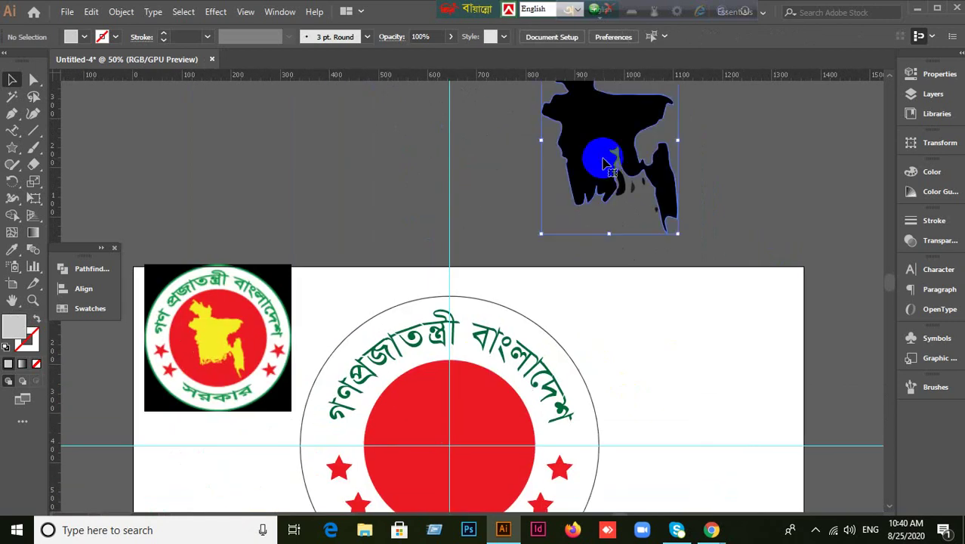
{"action": "left_click_drag", "start_coordinate": [598, 156], "coordinate": [446, 432]}
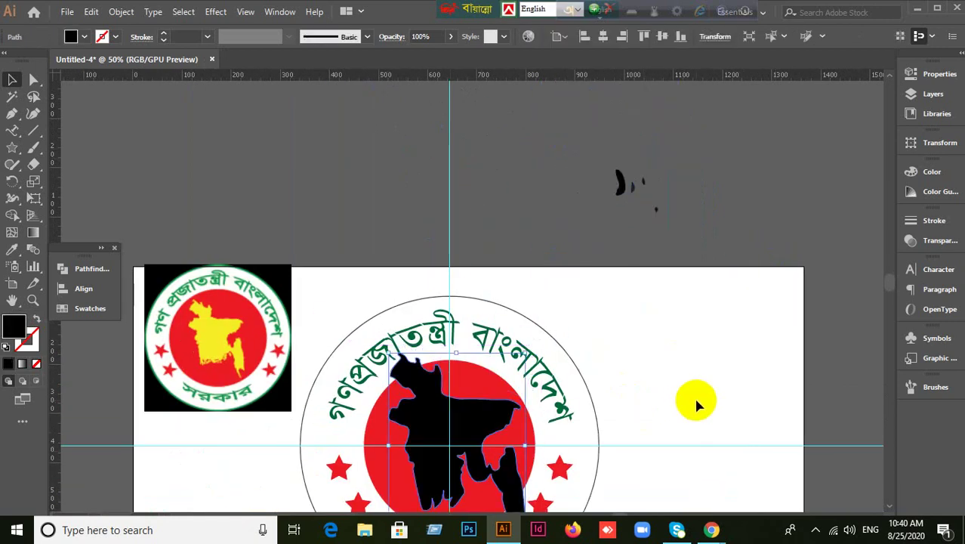
Shrink the map proportionally and centre it inside the red circle.
{"action": "scroll", "coordinate": [695, 403], "scroll_direction": "down", "scroll_amount": 2}
{"action": "scroll", "coordinate": [698, 404], "scroll_direction": "down", "scroll_amount": 1}
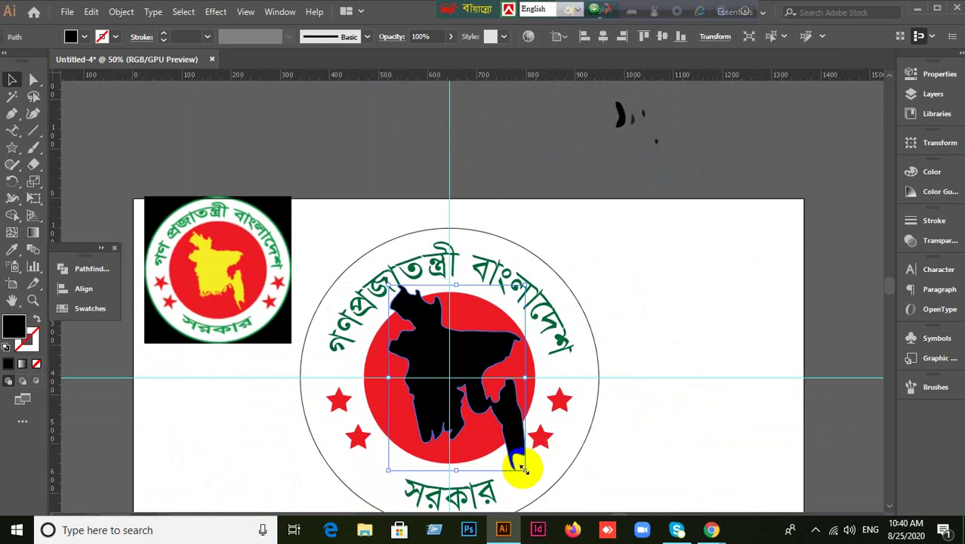
{"action": "left_click_drag", "start_coordinate": [521, 466], "coordinate": [503, 439]}
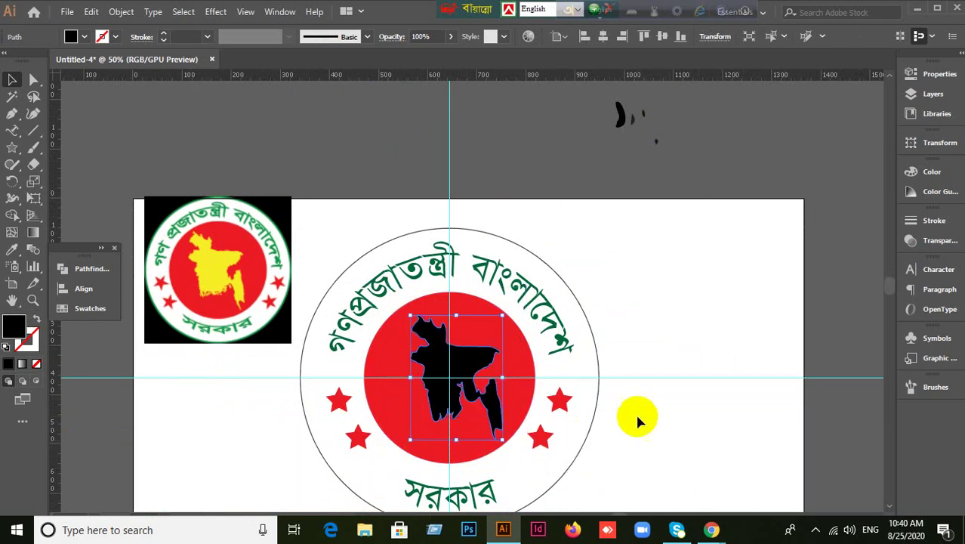
{"action": "left_click_drag", "start_coordinate": [451, 392], "coordinate": [456, 394]}
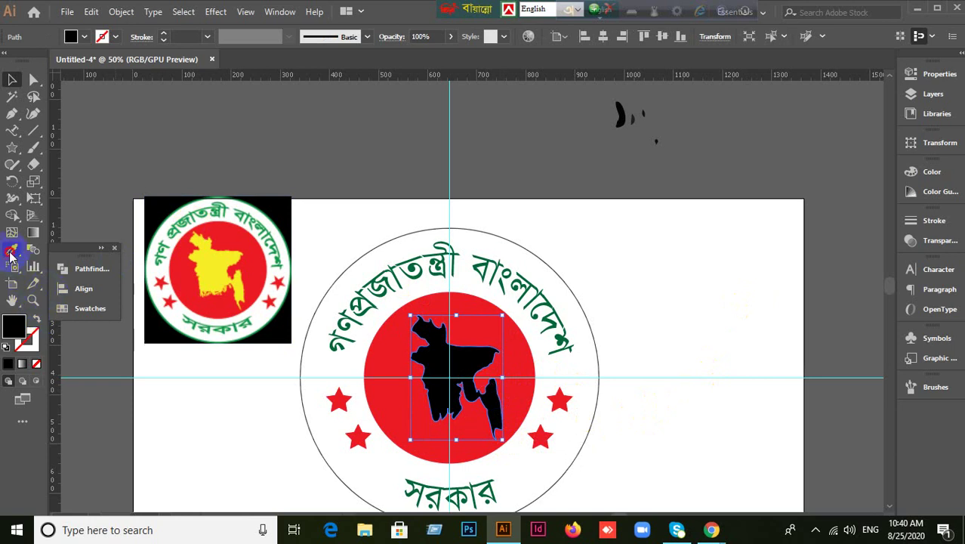
Fill the map yellow by sampling the reference seal's map with the Eyedropper.
{"action": "left_click", "coordinate": [12, 249]}
{"action": "left_click", "coordinate": [213, 256]}
{"action": "left_click", "coordinate": [12, 79]}
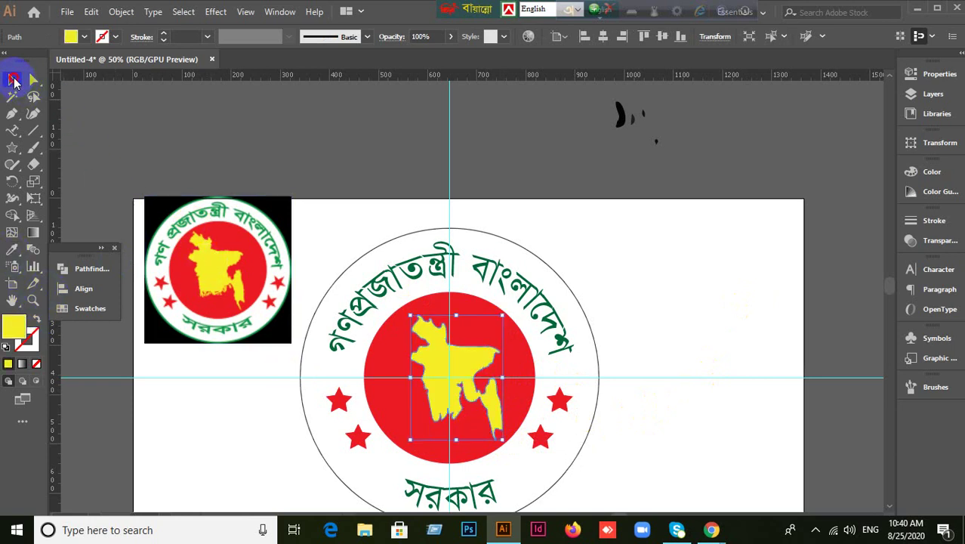
{"action": "left_click", "coordinate": [268, 130]}
{"action": "scroll", "coordinate": [268, 130], "scroll_direction": "down", "scroll_amount": 1}
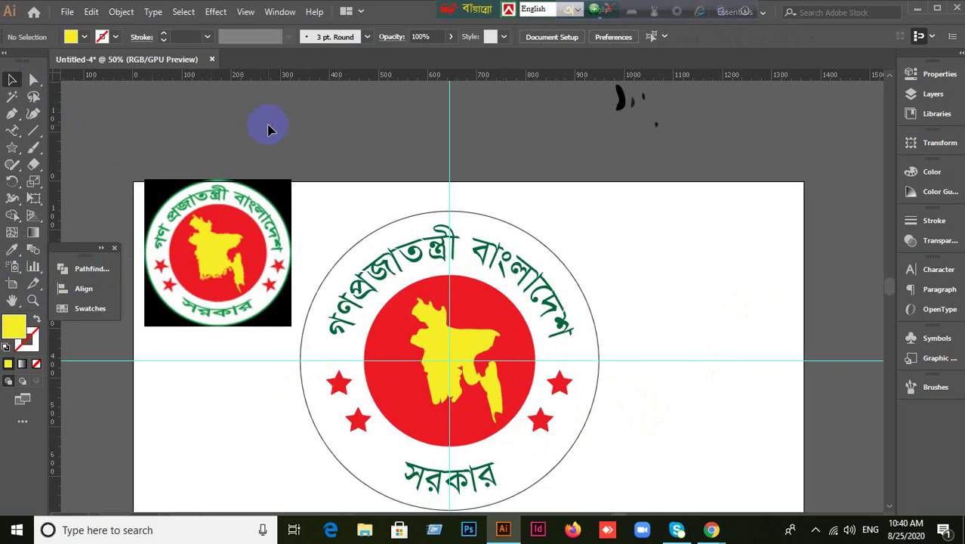
Admit the waiting participant in the Google Meet tab, then return to Illustrator.
{"action": "mouse_move", "coordinate": [711, 530]}
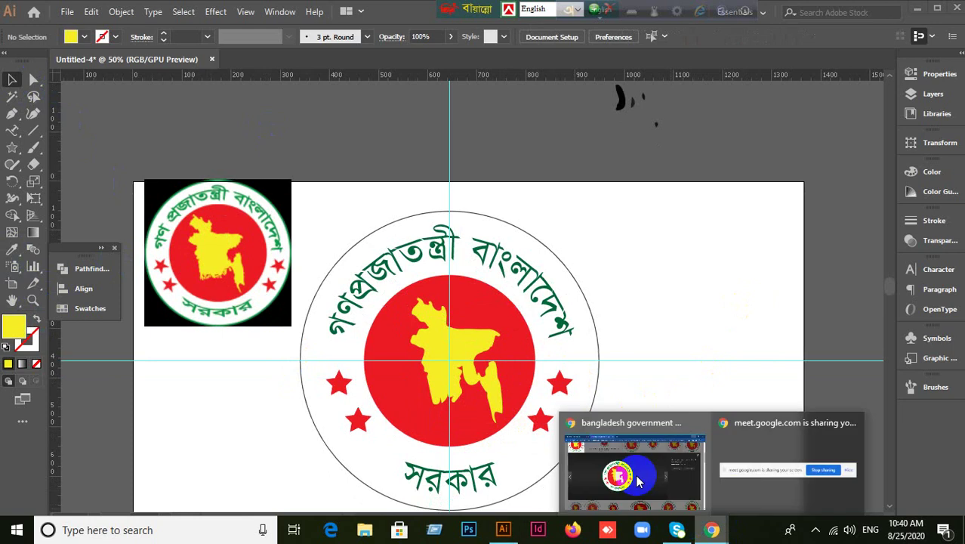
{"action": "left_click", "coordinate": [638, 465]}
{"action": "left_click", "coordinate": [80, 12]}
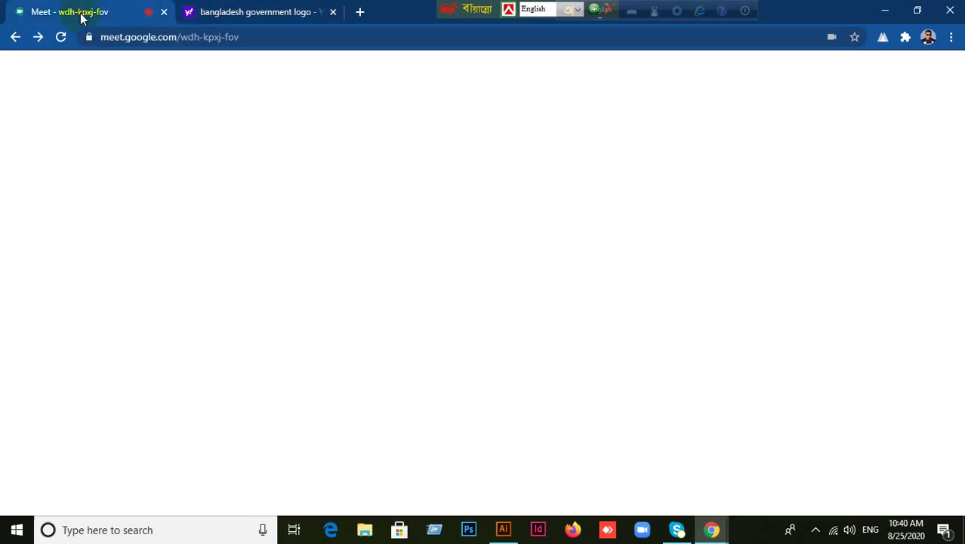
{"action": "left_click", "coordinate": [622, 321]}
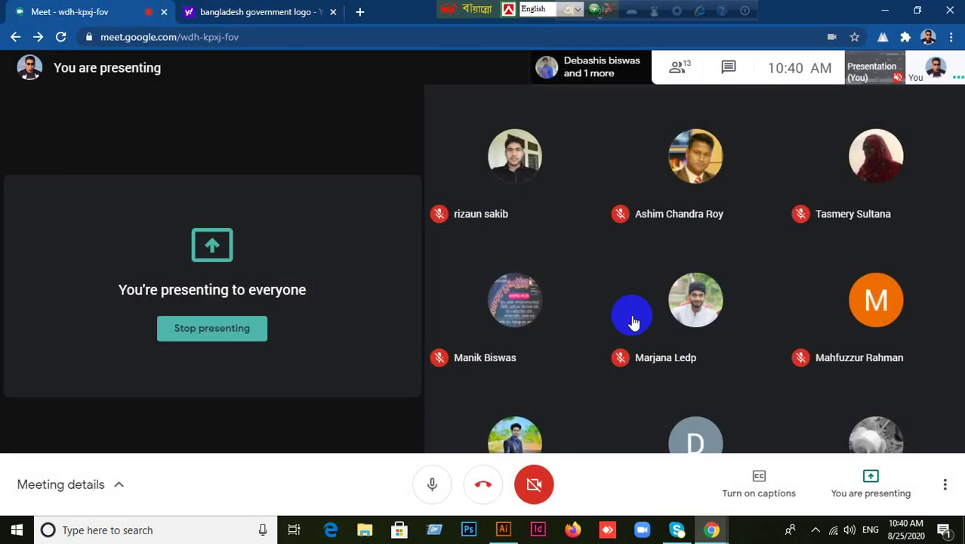
{"action": "left_click", "coordinate": [502, 531]}
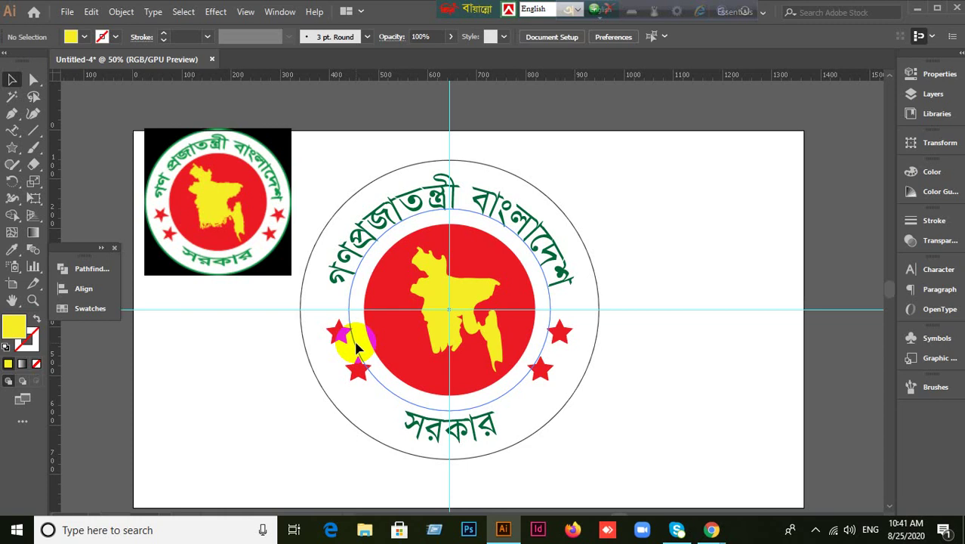
Check the yellow map and the Meet window, then return to the seal artwork.
{"action": "left_click", "coordinate": [359, 346]}
{"action": "left_click", "coordinate": [481, 290]}
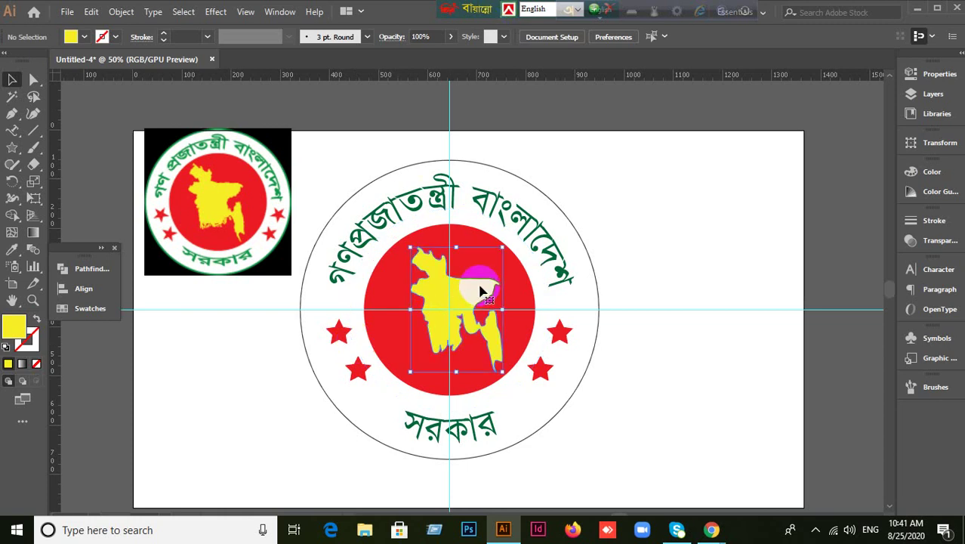
{"action": "left_click", "coordinate": [277, 385]}
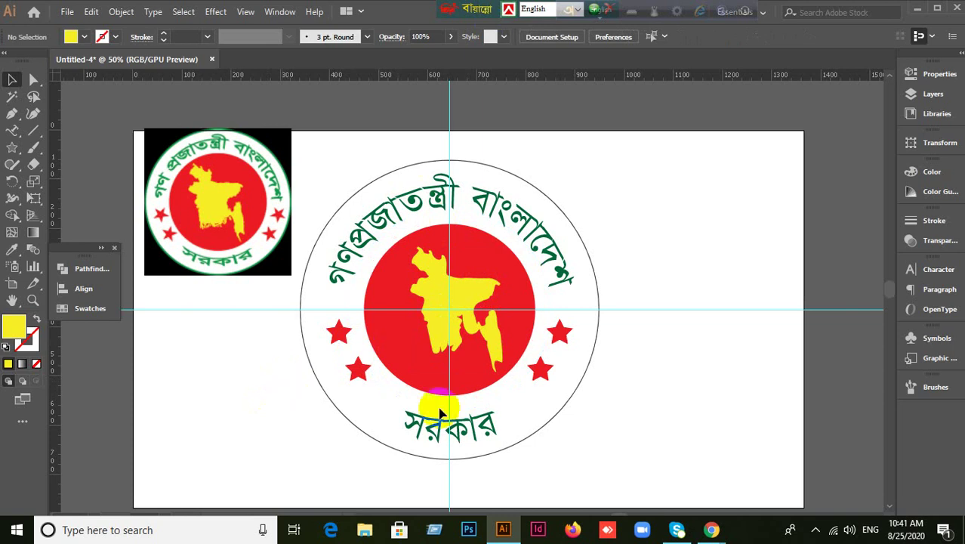
{"action": "mouse_move", "coordinate": [713, 534]}
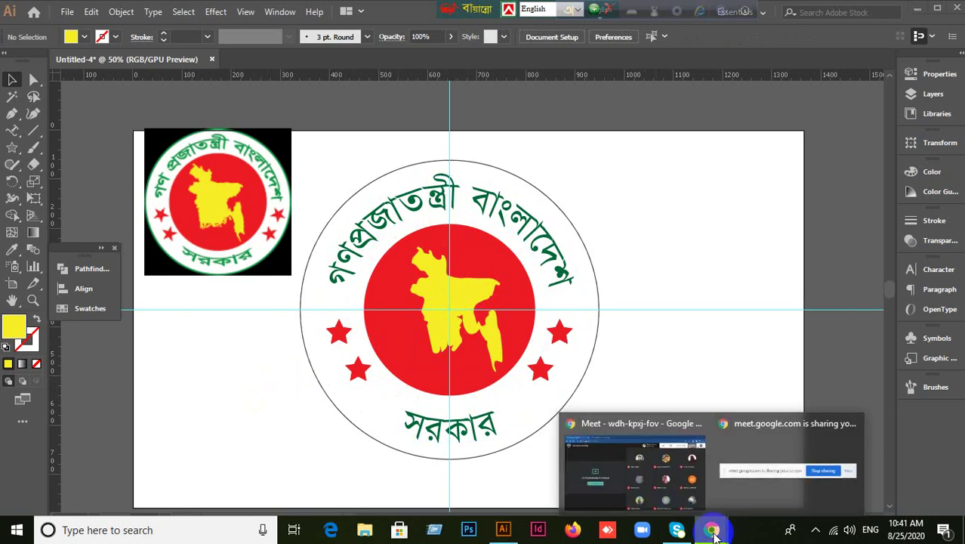
{"action": "left_click", "coordinate": [613, 456]}
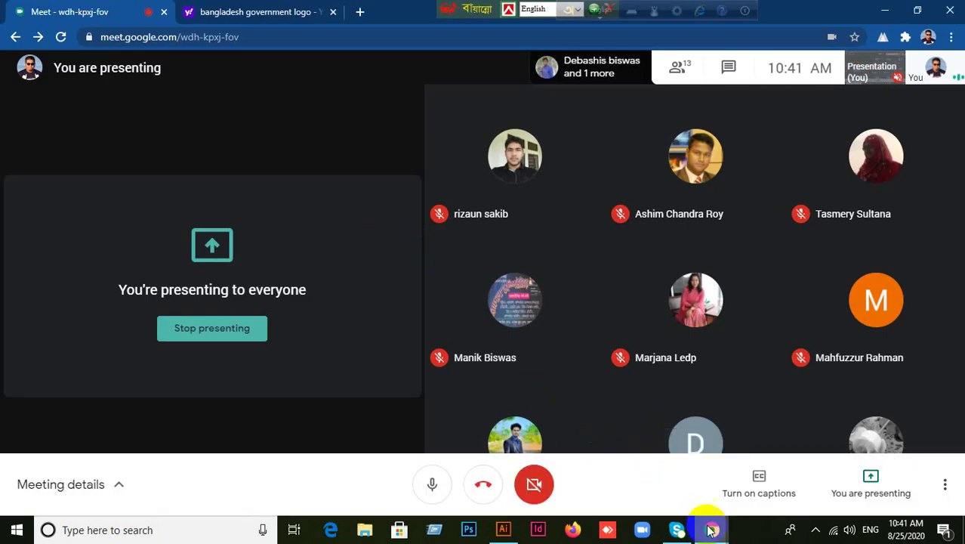
{"action": "left_click", "coordinate": [502, 529]}
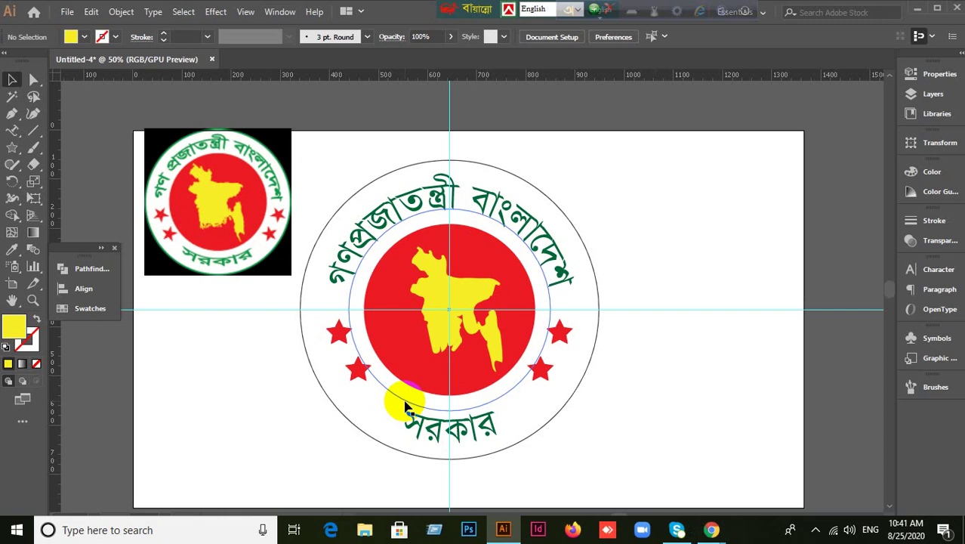
Switch to the Type on a Path Tool, then bring up the Chrome window previews.
{"action": "left_click", "coordinate": [11, 132]}
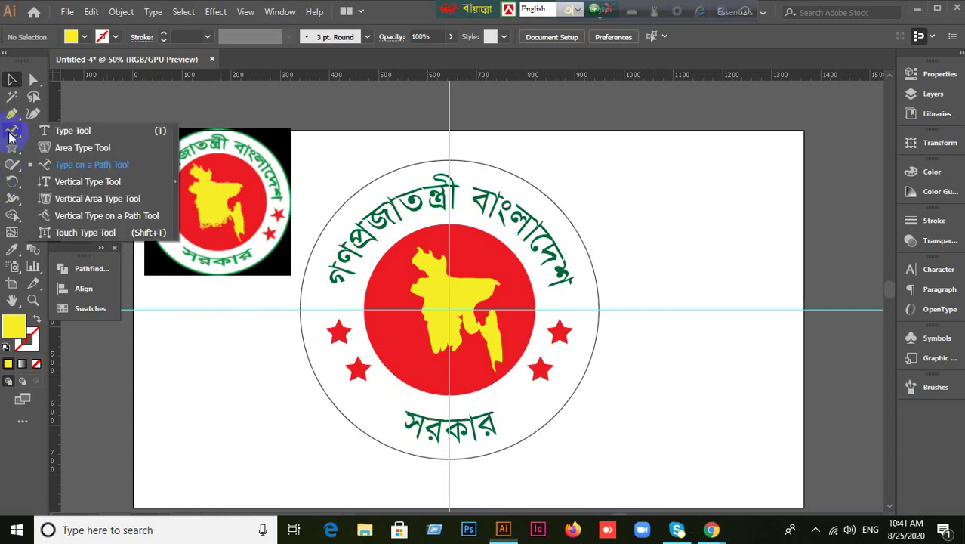
{"action": "left_click", "coordinate": [108, 171]}
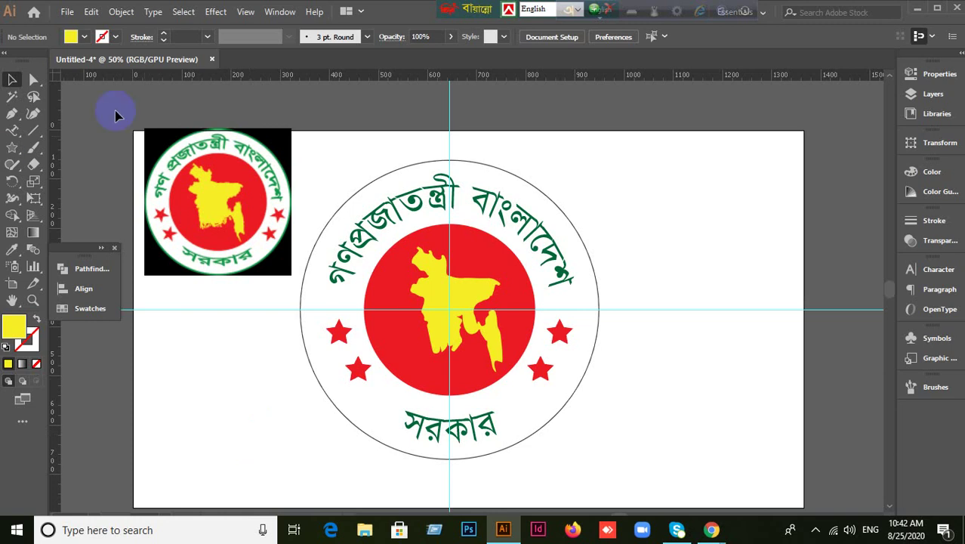
{"action": "left_click", "coordinate": [714, 530]}
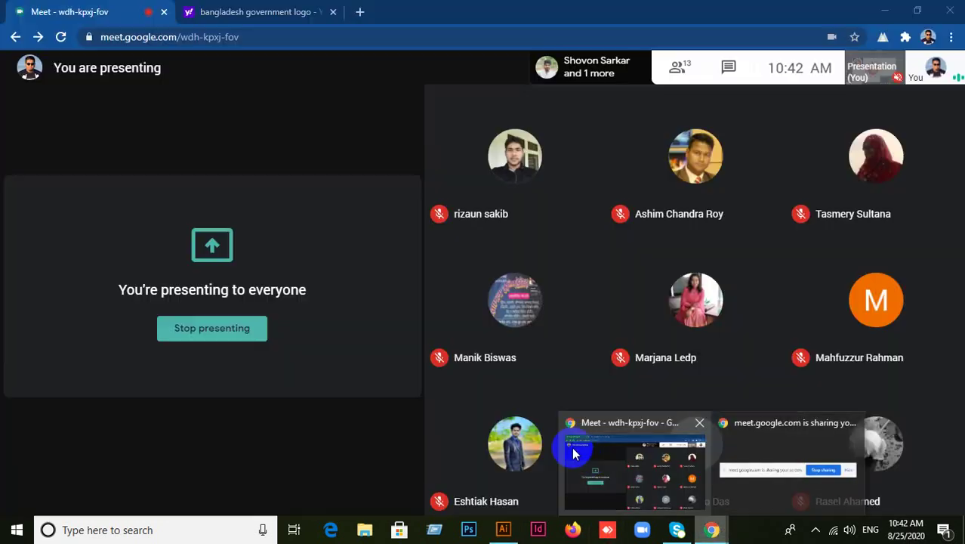
Bring the Google Meet window forward, then switch back to the Illustrator seal document.
{"action": "left_click", "coordinate": [574, 447]}
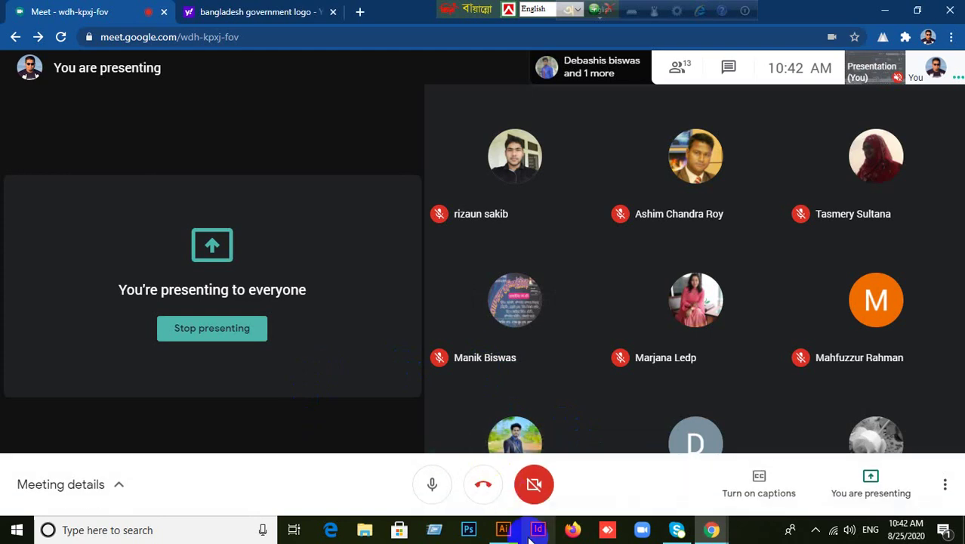
{"action": "left_click", "coordinate": [503, 530]}
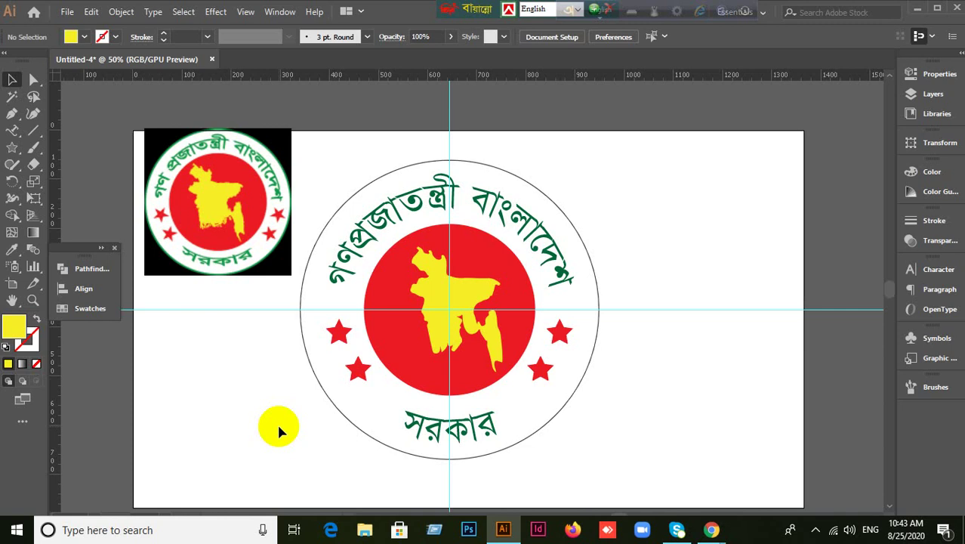
Bring the Google Meet call window in front of Illustrator from Chrome's taskbar preview.
{"action": "mouse_move", "coordinate": [711, 526]}
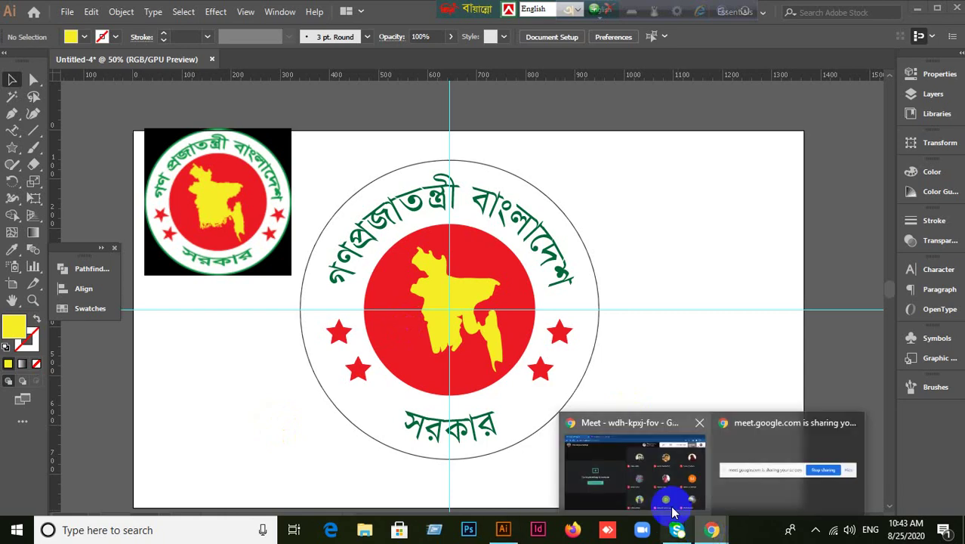
{"action": "left_click", "coordinate": [672, 507]}
{"action": "left_click", "coordinate": [430, 480]}
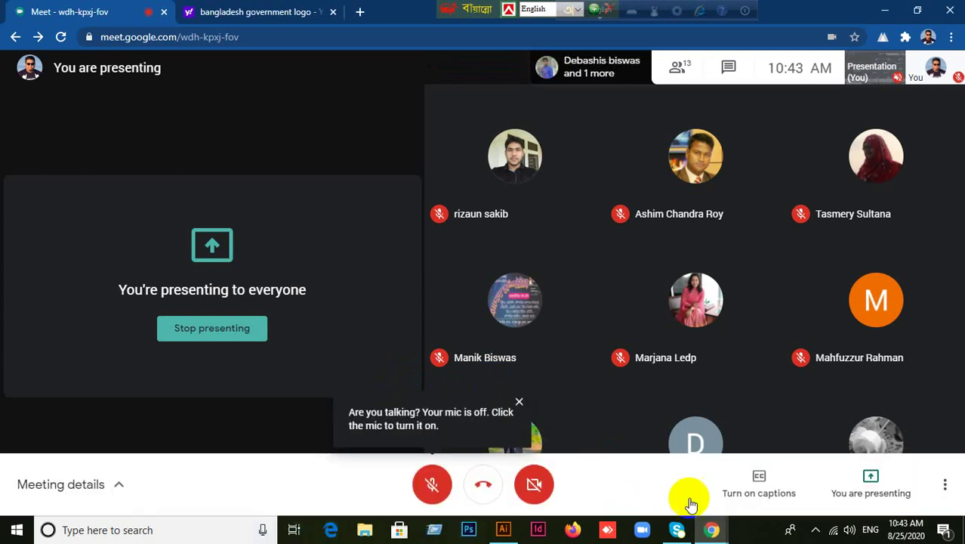
Unmute the microphone in Google Meet, then switch to the Illustrator seal document.
{"action": "left_click", "coordinate": [429, 489]}
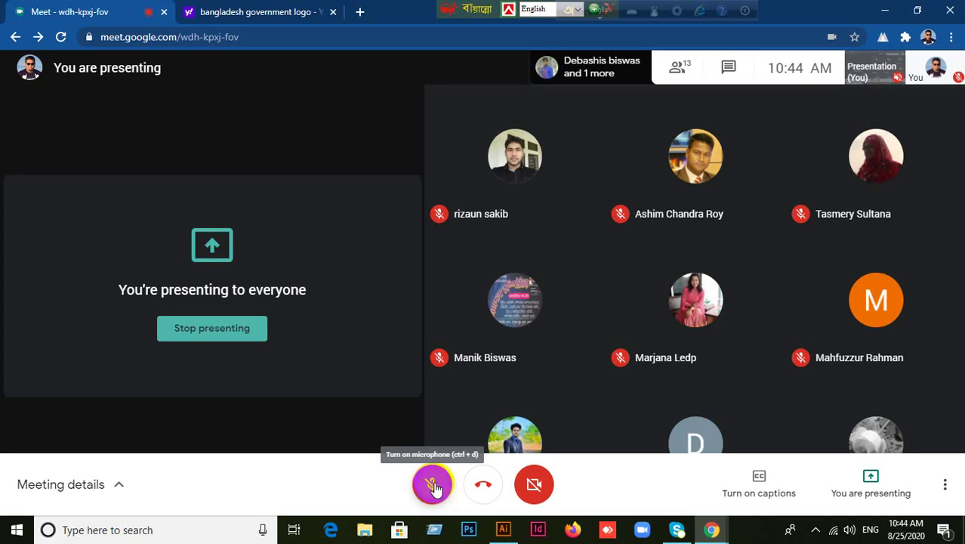
{"action": "left_click", "coordinate": [432, 486]}
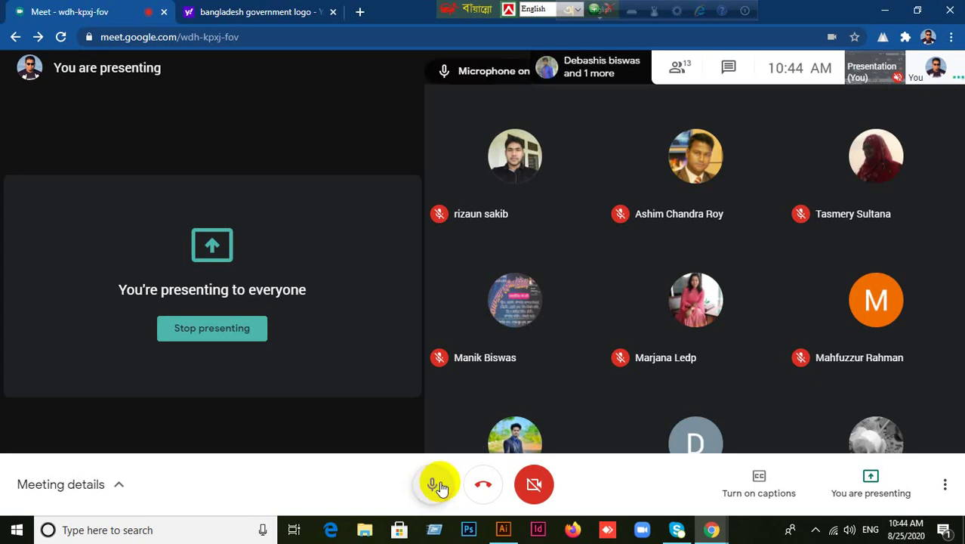
{"action": "left_click", "coordinate": [506, 533]}
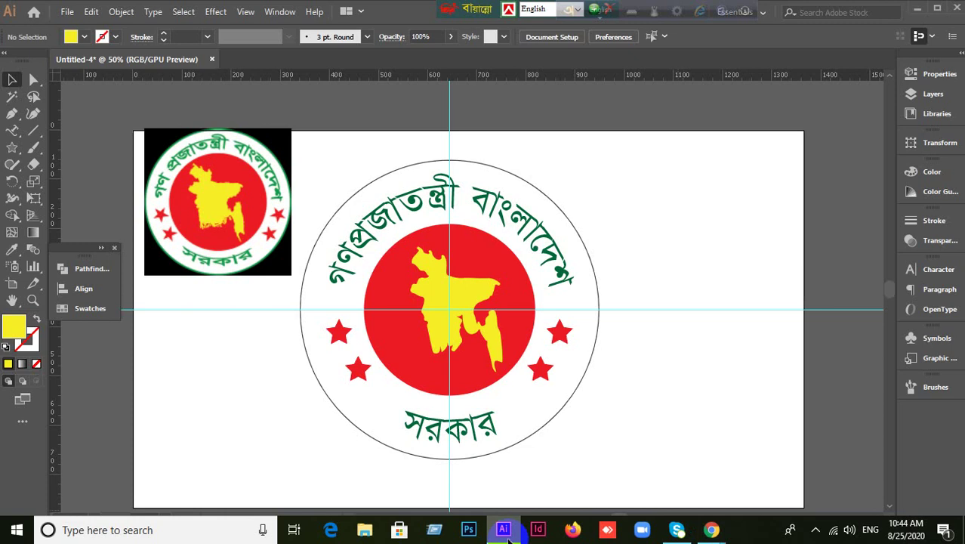
Briefly bring Google Meet forward again, then return to the Illustrator seal artwork.
{"action": "left_click", "coordinate": [714, 532]}
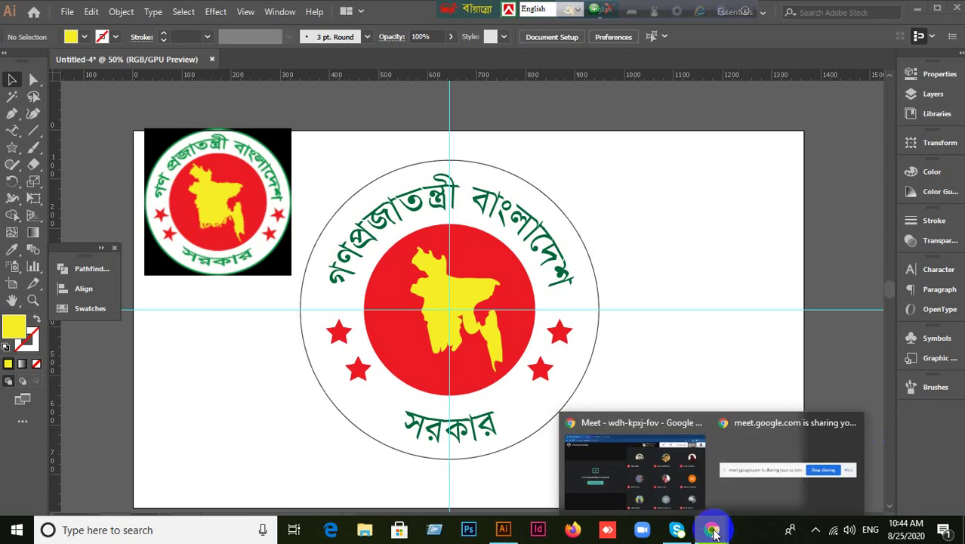
{"action": "left_click", "coordinate": [578, 422]}
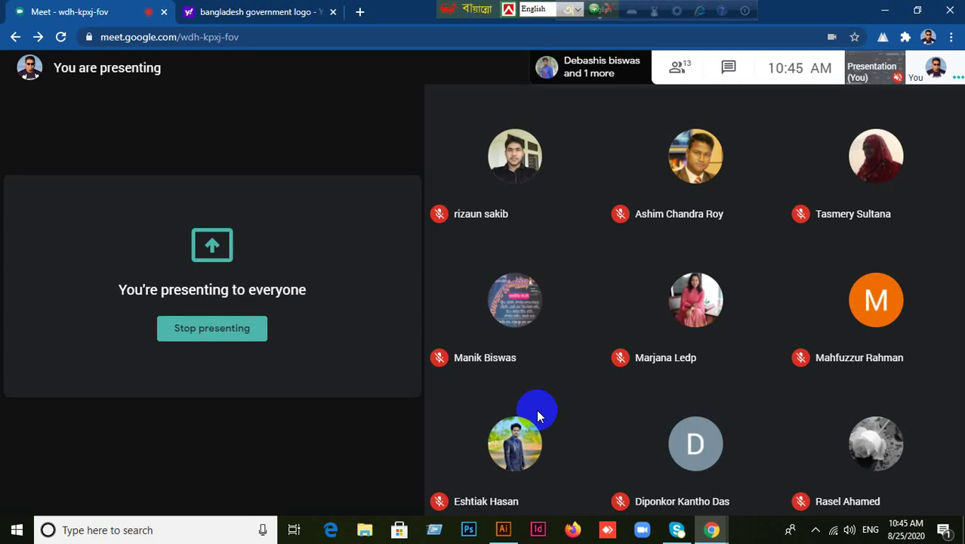
{"action": "left_click", "coordinate": [503, 529]}
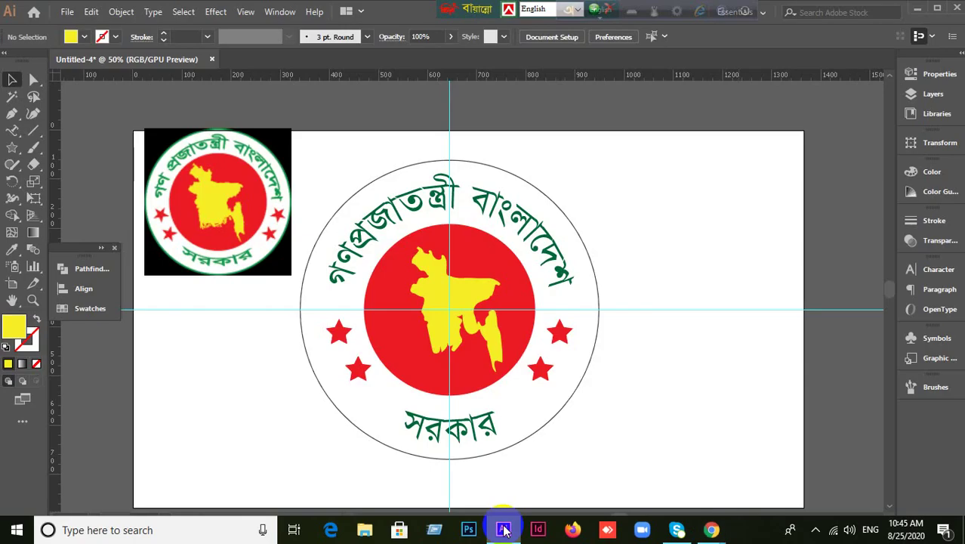
Bring Google Meet forward, glance back at the Illustrator seal, then put Meet in front again.
{"action": "mouse_move", "coordinate": [712, 529]}
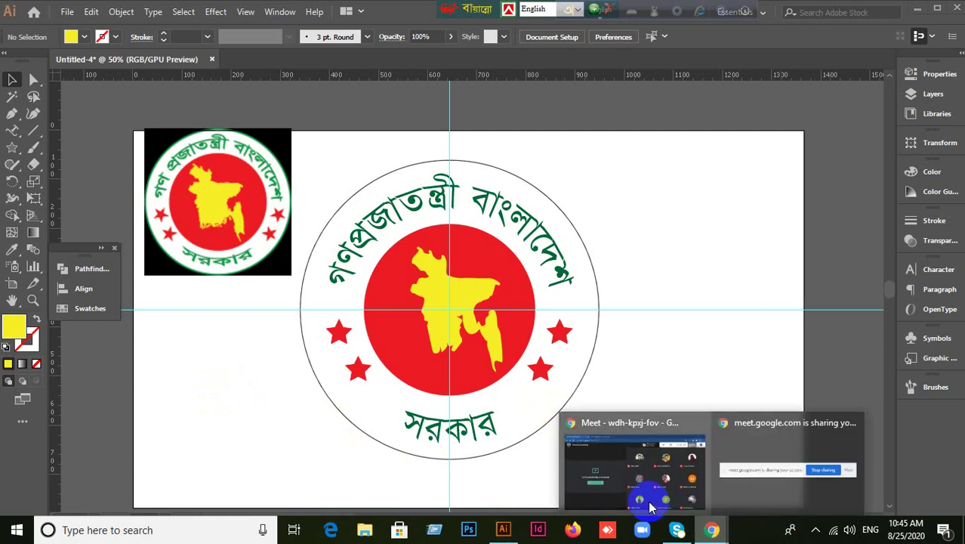
{"action": "left_click", "coordinate": [649, 506]}
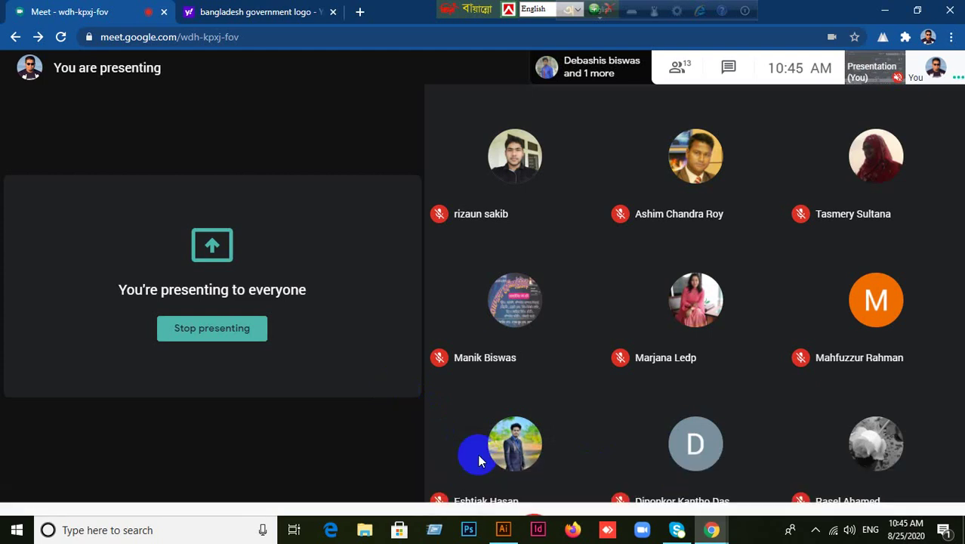
{"action": "left_click", "coordinate": [503, 529]}
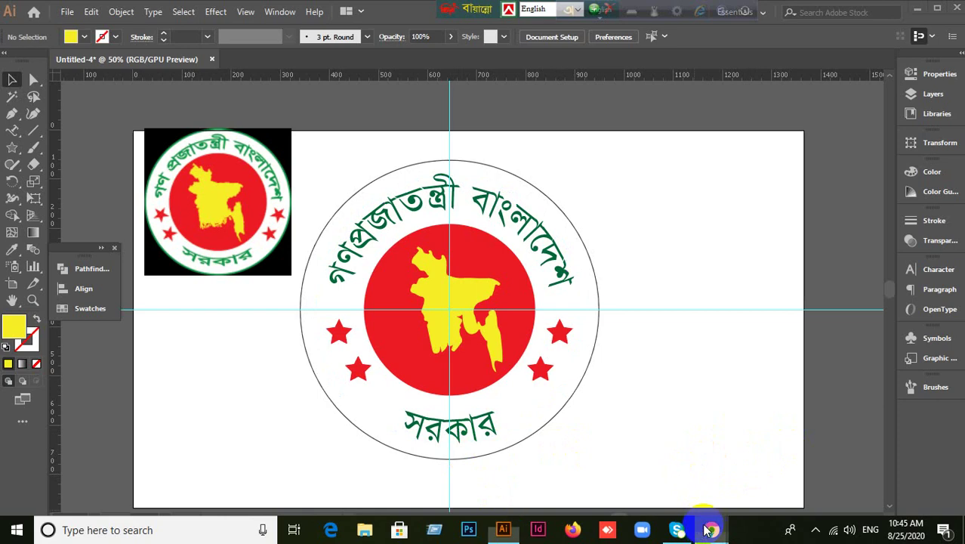
{"action": "mouse_move", "coordinate": [712, 528]}
{"action": "left_click", "coordinate": [620, 467]}
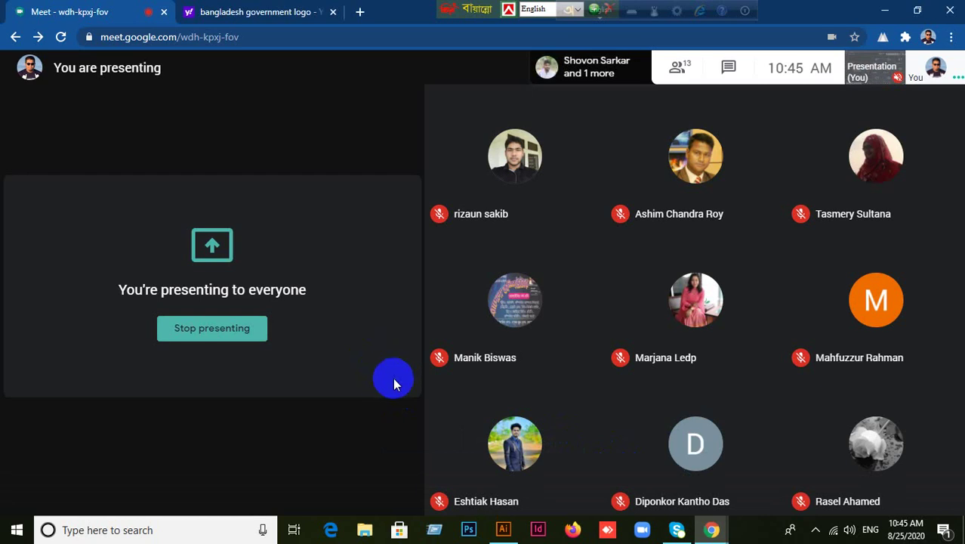
Put the Illustrator seal with yellow map and red stars back in front of Meet.
{"action": "mouse_move", "coordinate": [509, 535]}
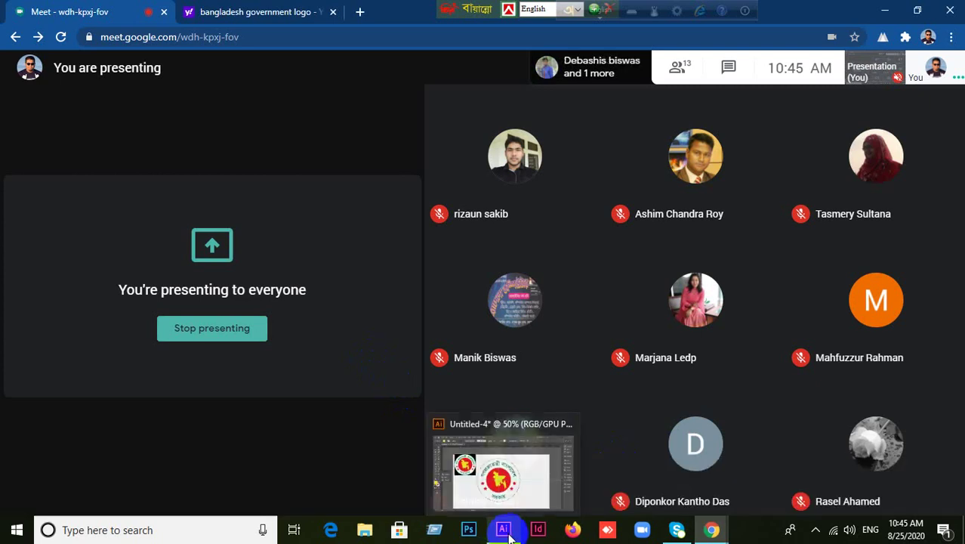
{"action": "left_click", "coordinate": [503, 465]}
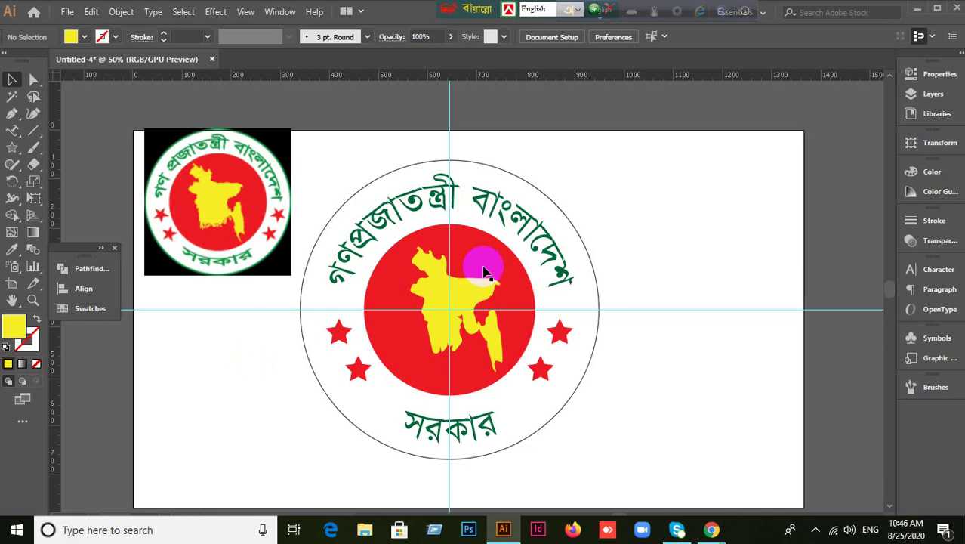
Show the Meet 'You're presenting to everyone' screen in front of Illustrator.
{"action": "mouse_move", "coordinate": [708, 528]}
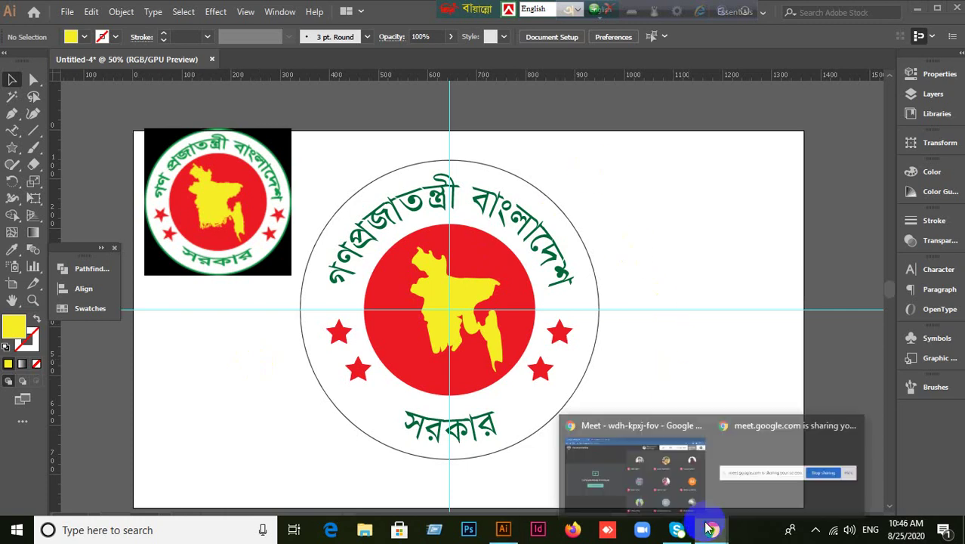
{"action": "left_click", "coordinate": [668, 463]}
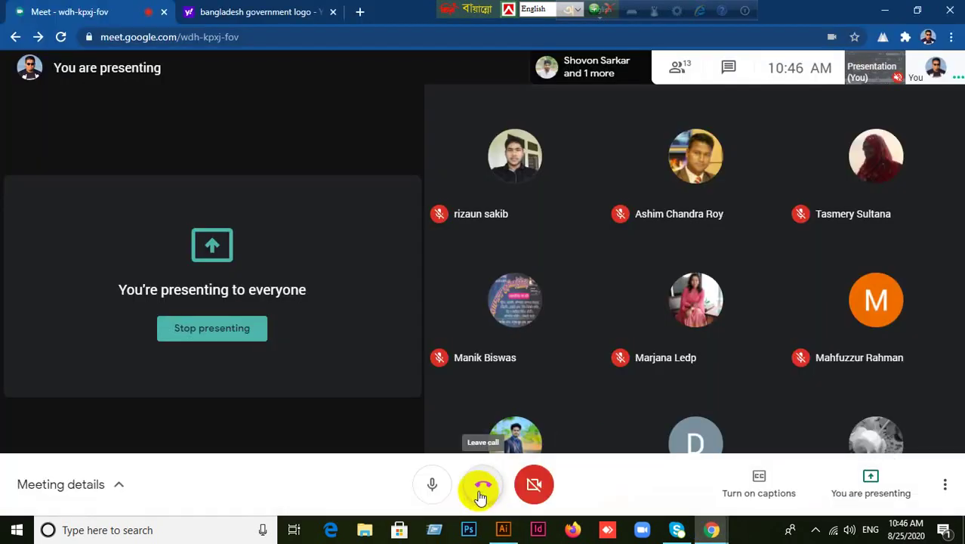
Mute the microphone, unmute it briefly, then mute it again while still presenting.
{"action": "left_click", "coordinate": [435, 488]}
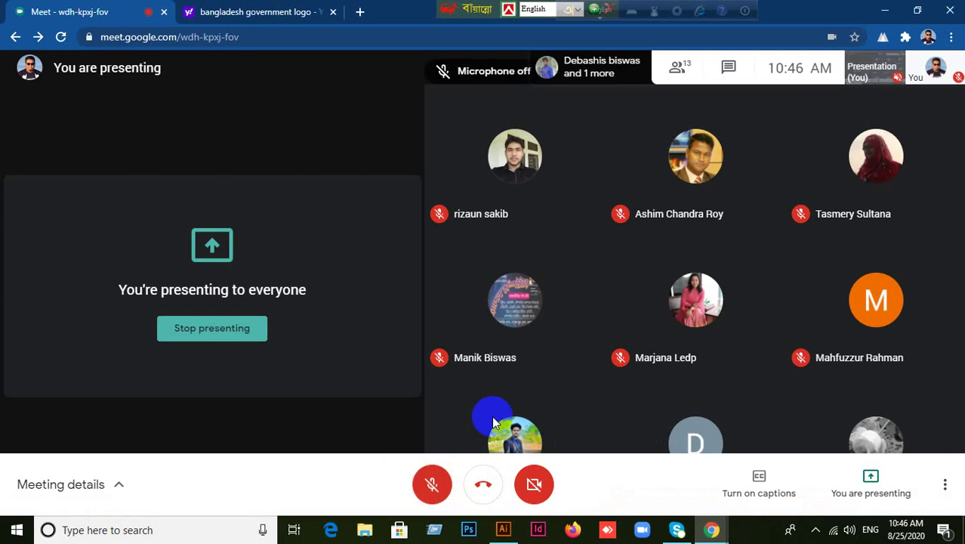
{"action": "mouse_move", "coordinate": [491, 419]}
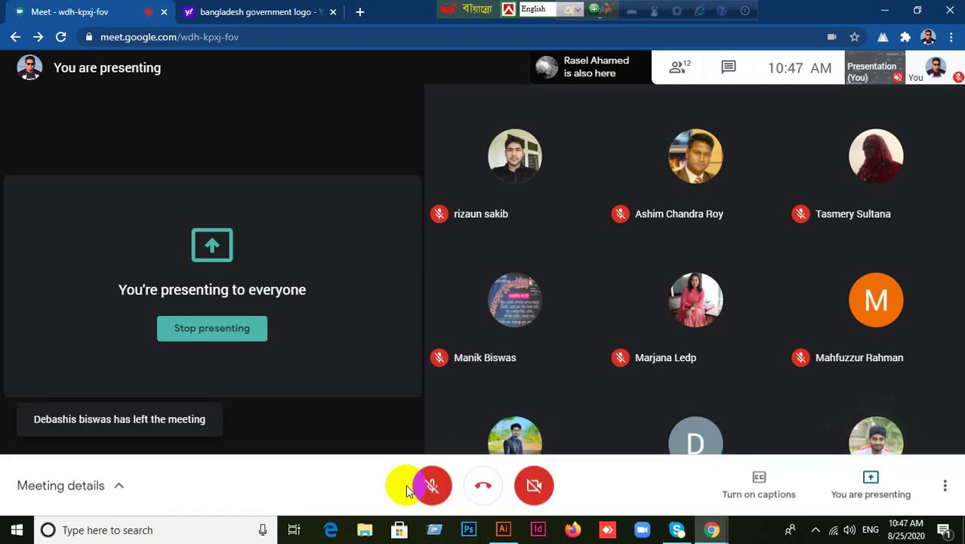
{"action": "left_click", "coordinate": [426, 490]}
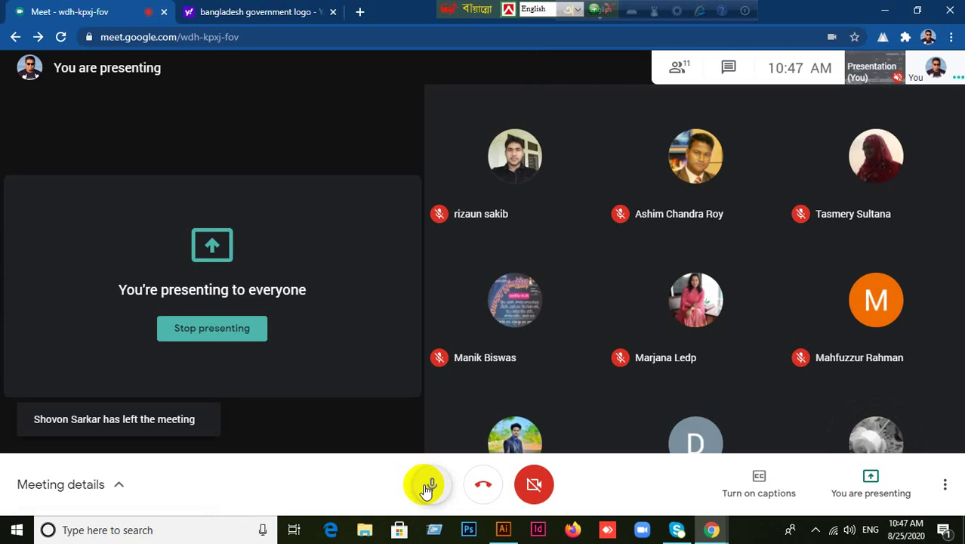
{"action": "left_click", "coordinate": [427, 487]}
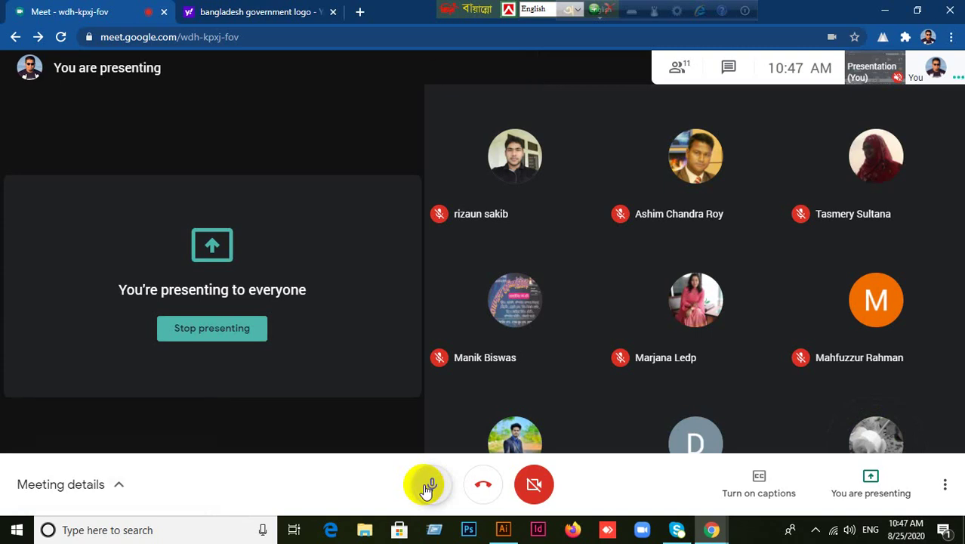